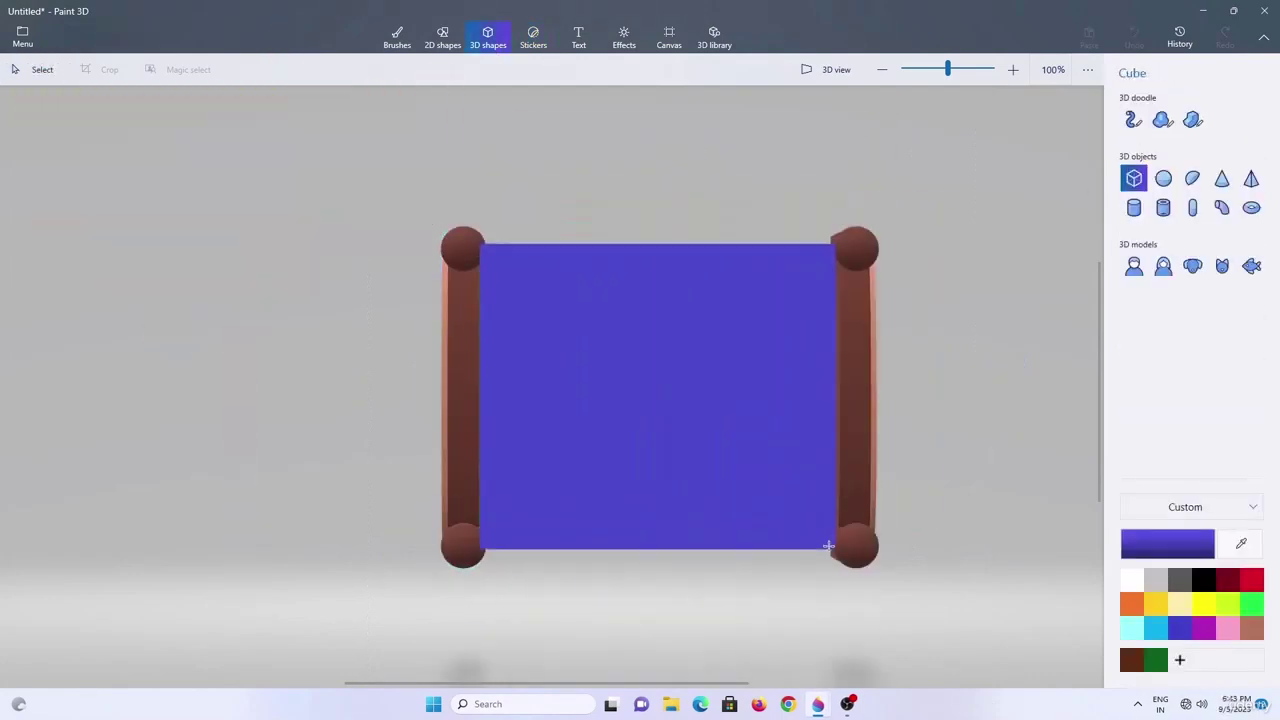
Stretch the grouped model of the purple panel and brown posts slightly wider.
drag(876, 300, 876, 260)
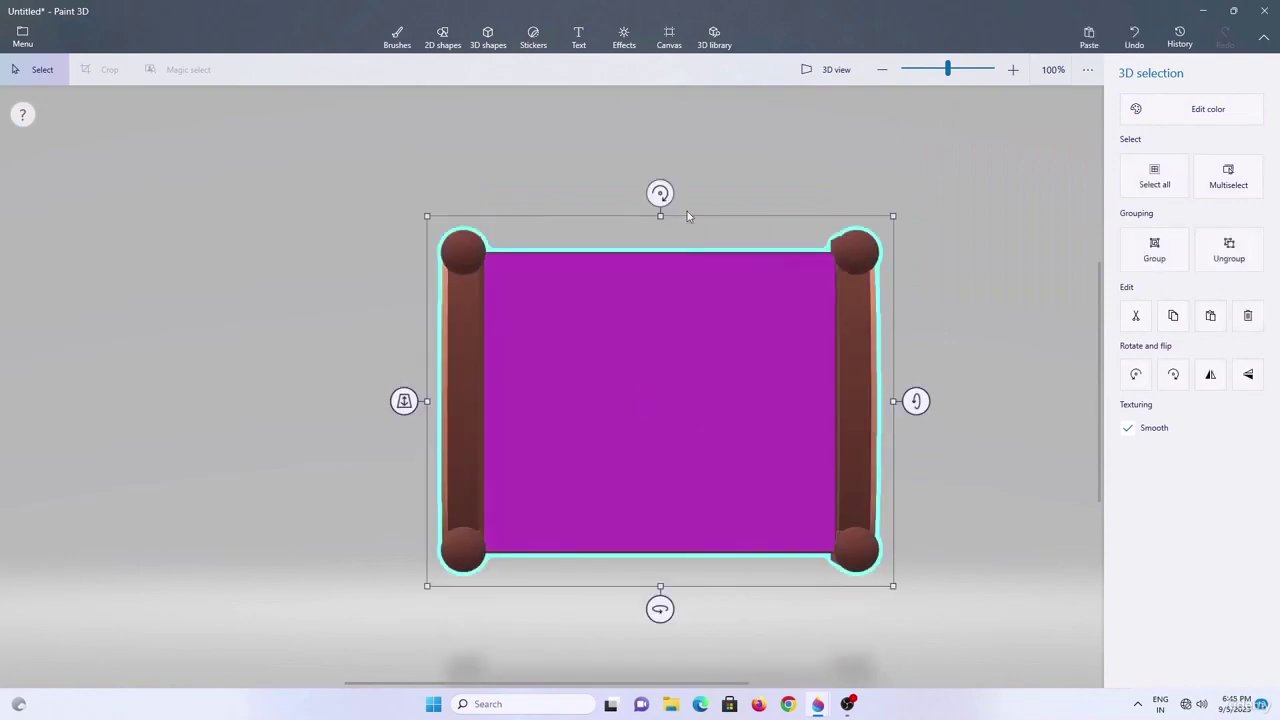
click(911, 403)
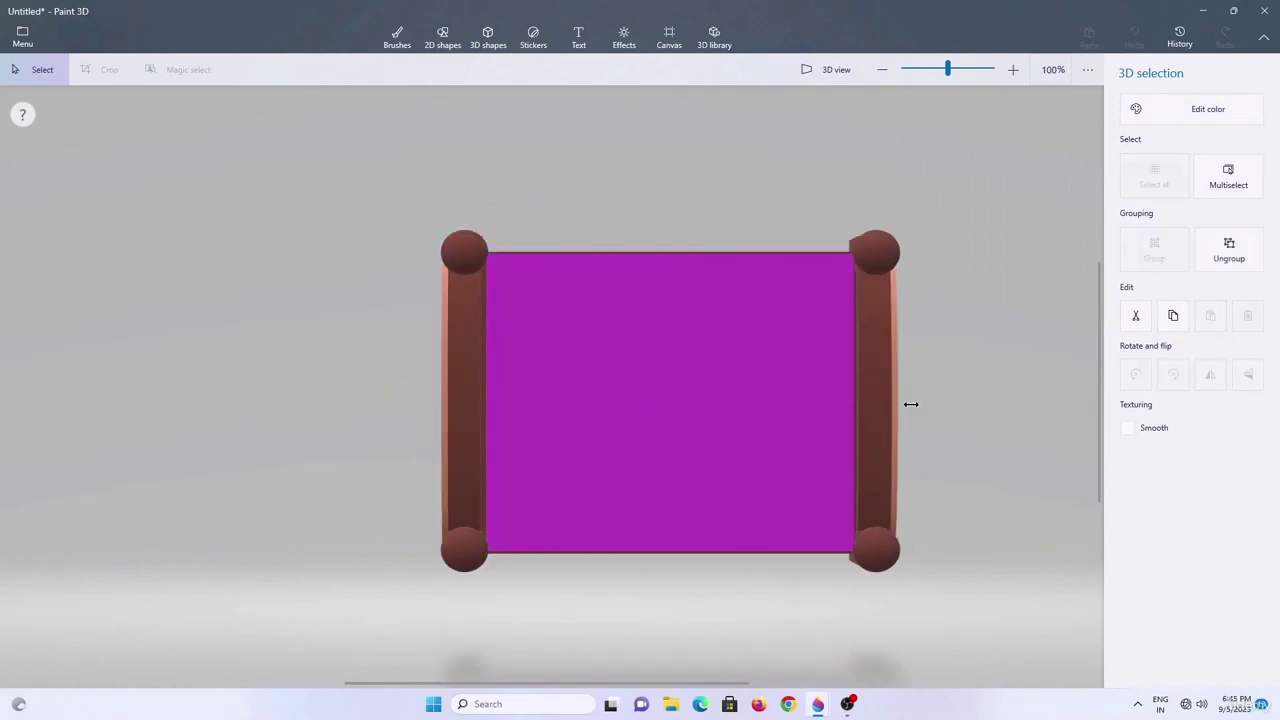
click(488, 38)
click(1163, 117)
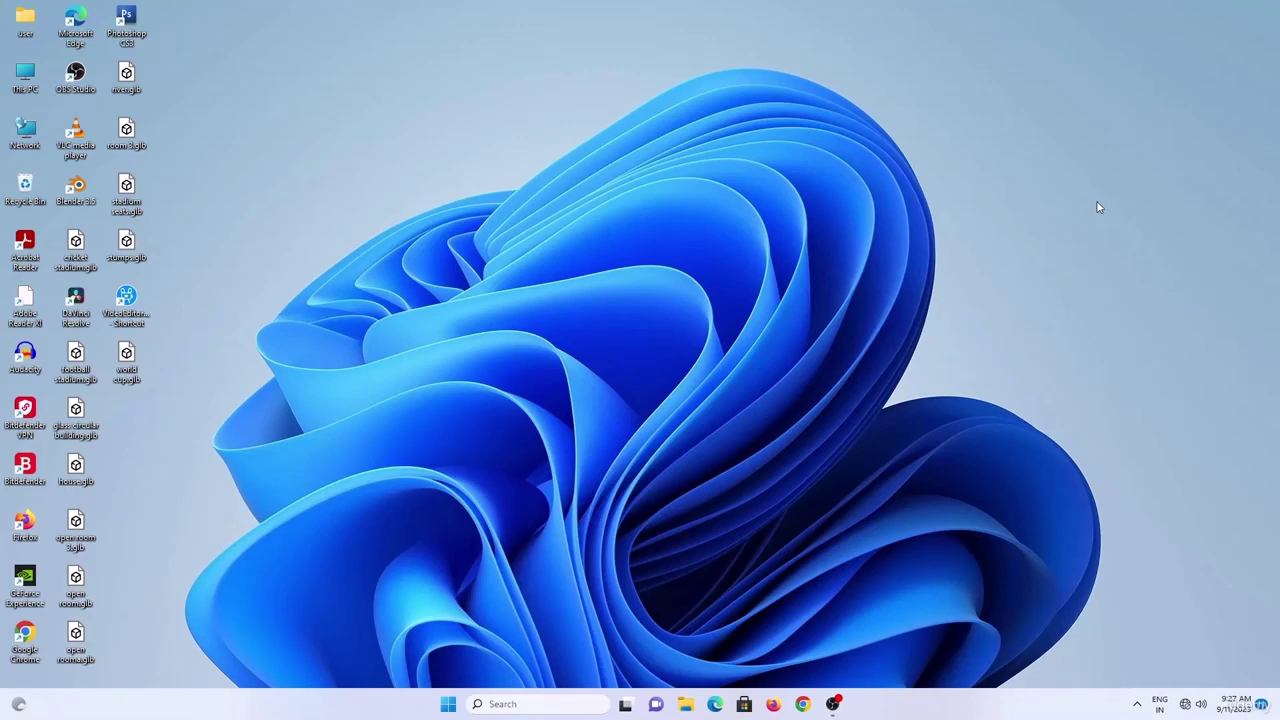
Launch Paint 3D and start a new project with the canvas hidden.
key(super)
text(paint)
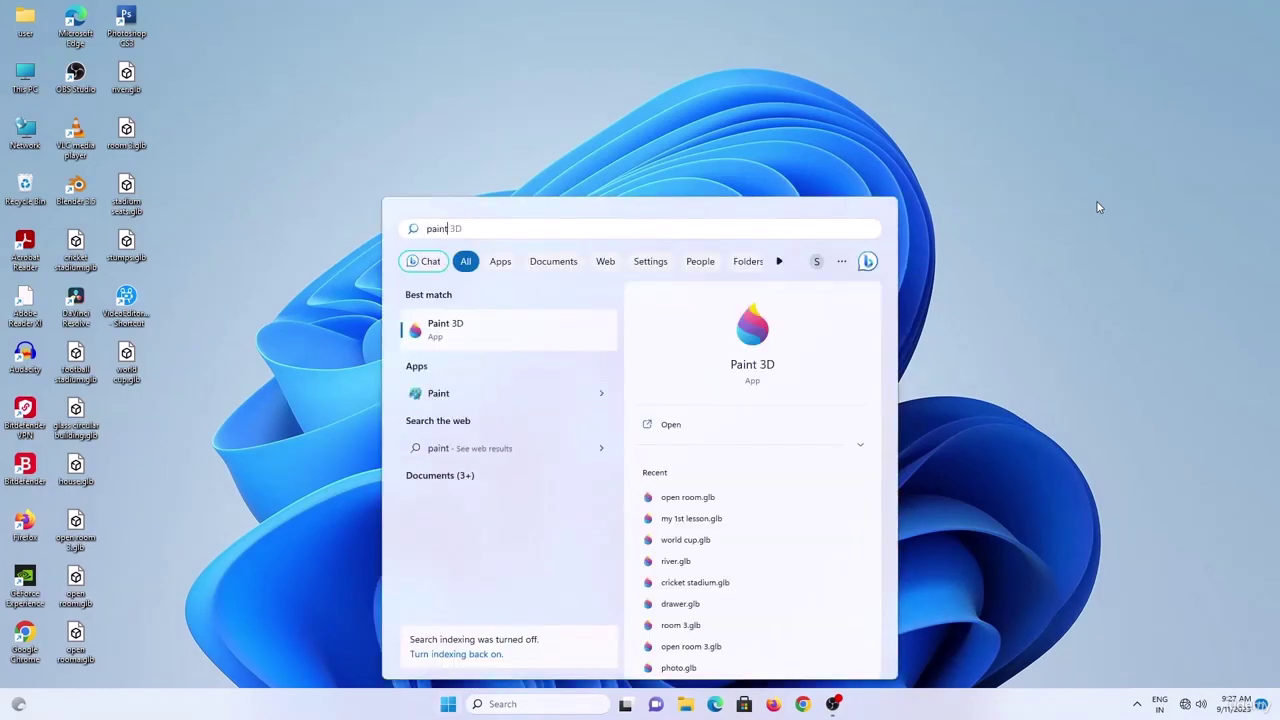
key(Return)
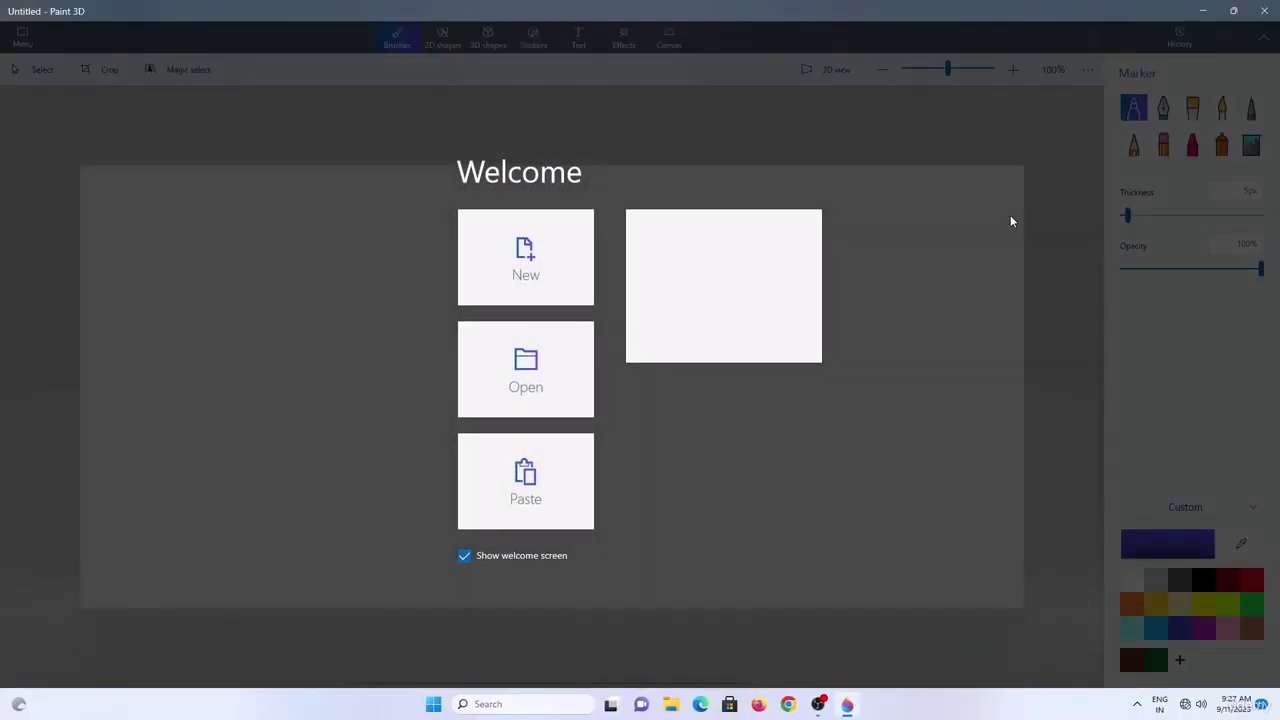
click(525, 262)
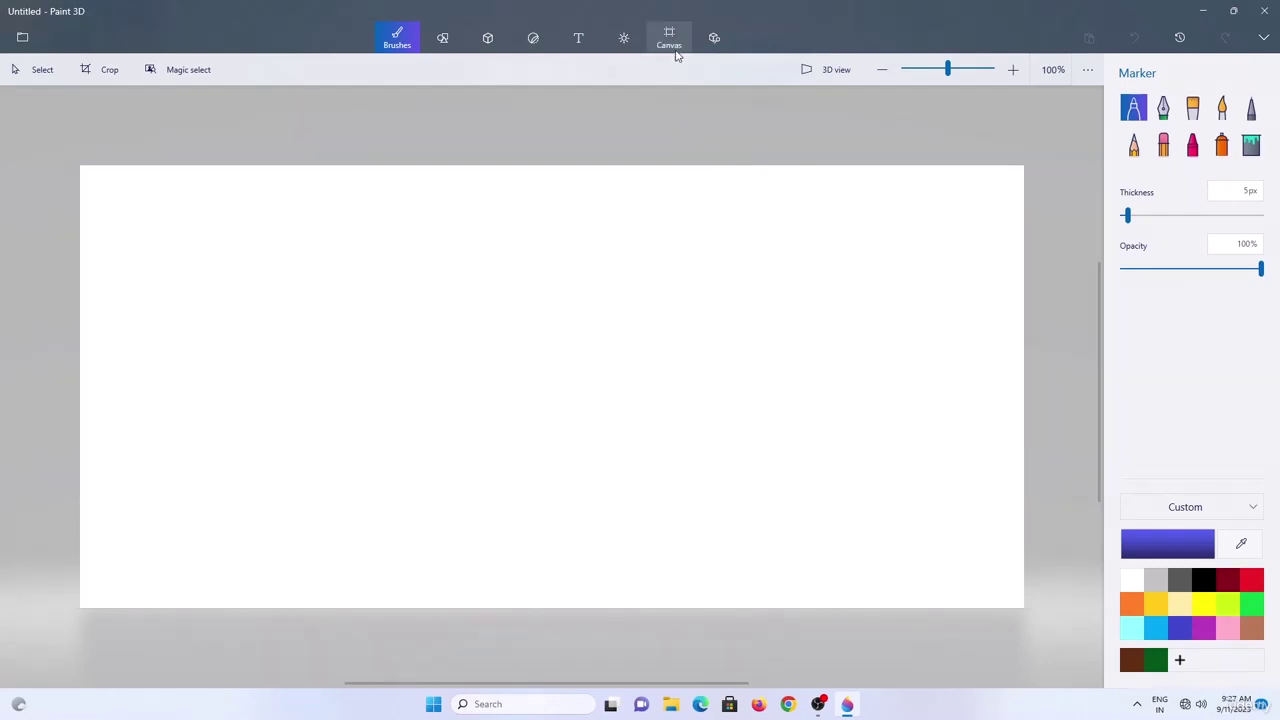
click(670, 45)
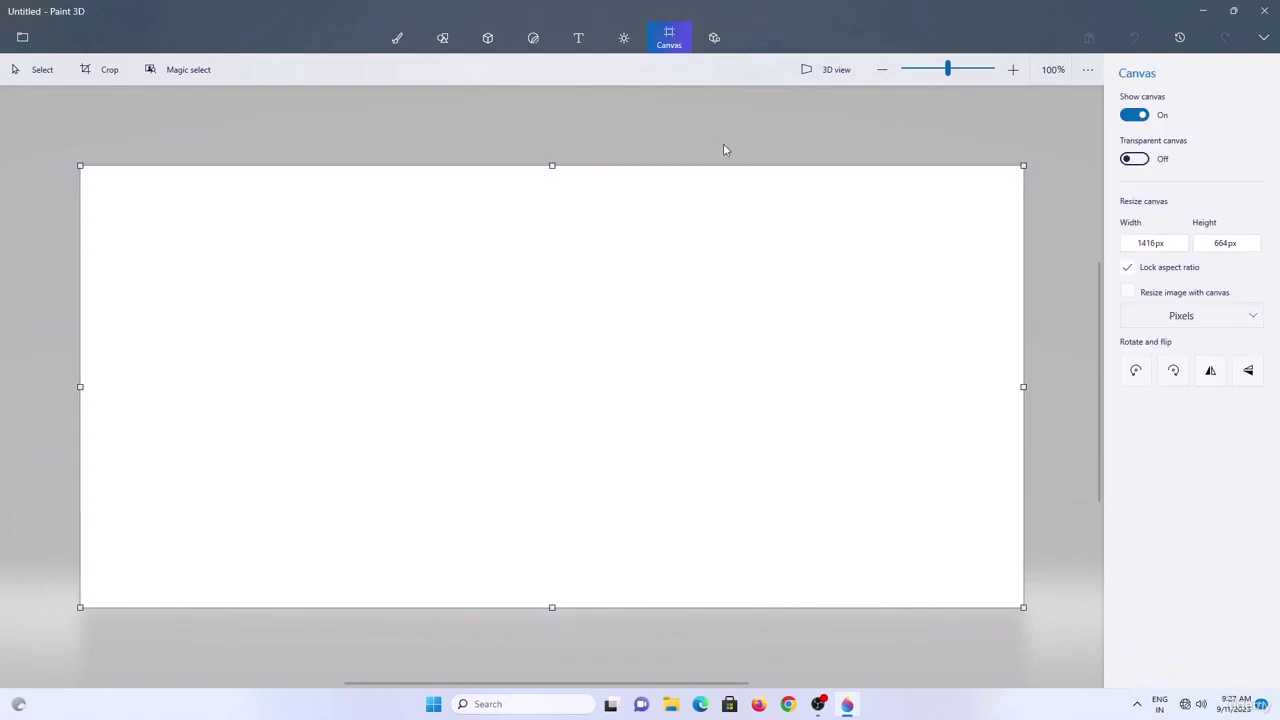
click(1135, 115)
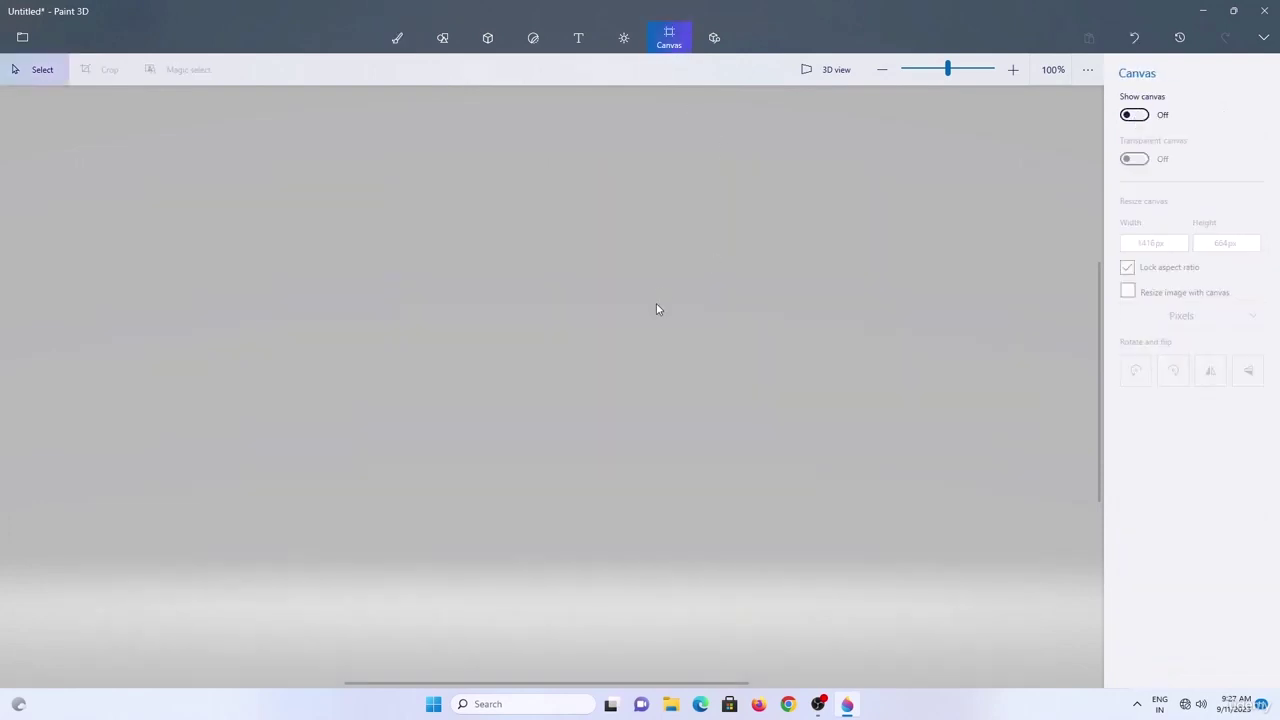
Add a blue 3D cube to the empty scene and enlarge it slightly near the middle.
click(490, 40)
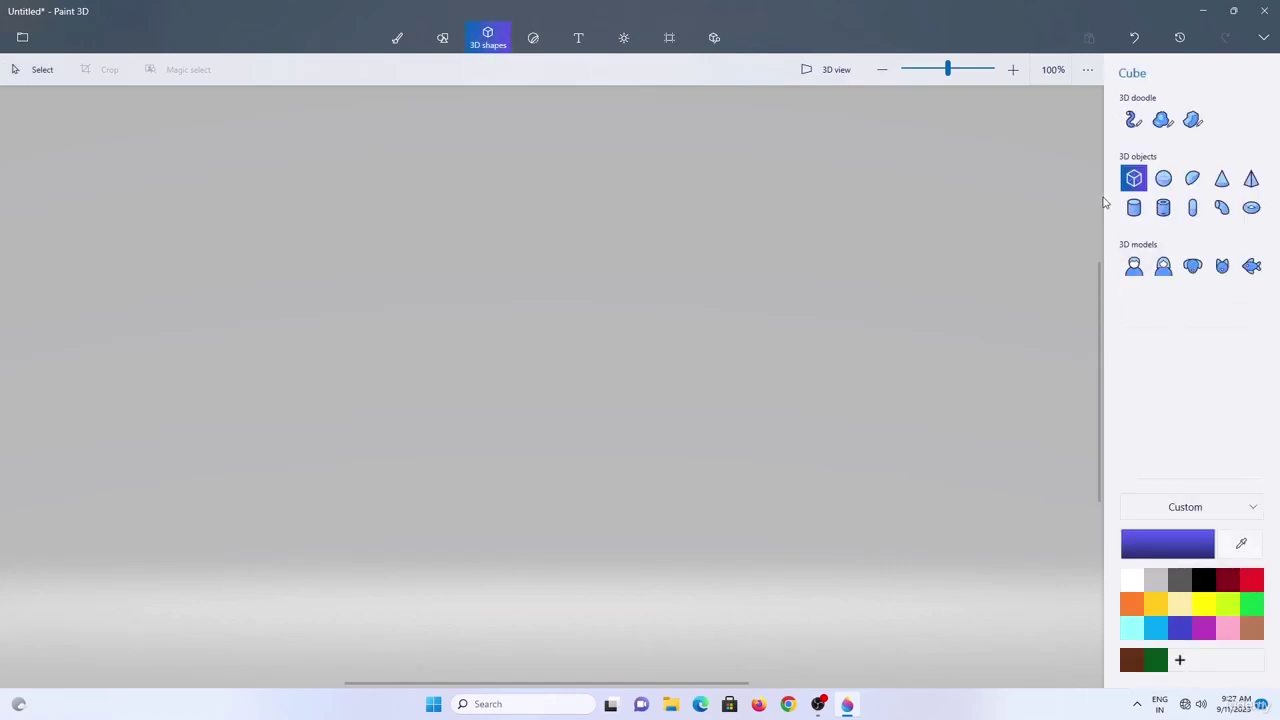
mouse_move(1124, 146)
mouse_down()
mouse_move(1070, 168)
mouse_move(1140, 211)
mouse_up()
click(557, 279)
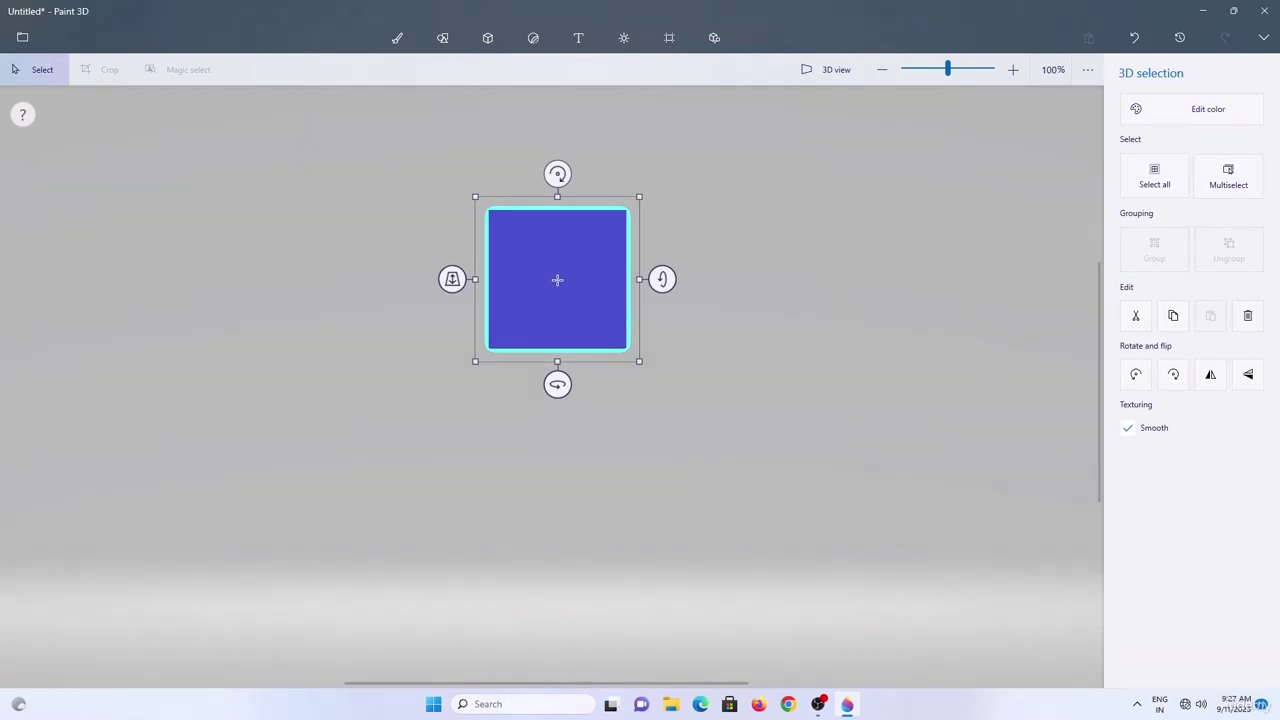
drag(557, 279, 613, 337)
drag(664, 389, 709, 412)
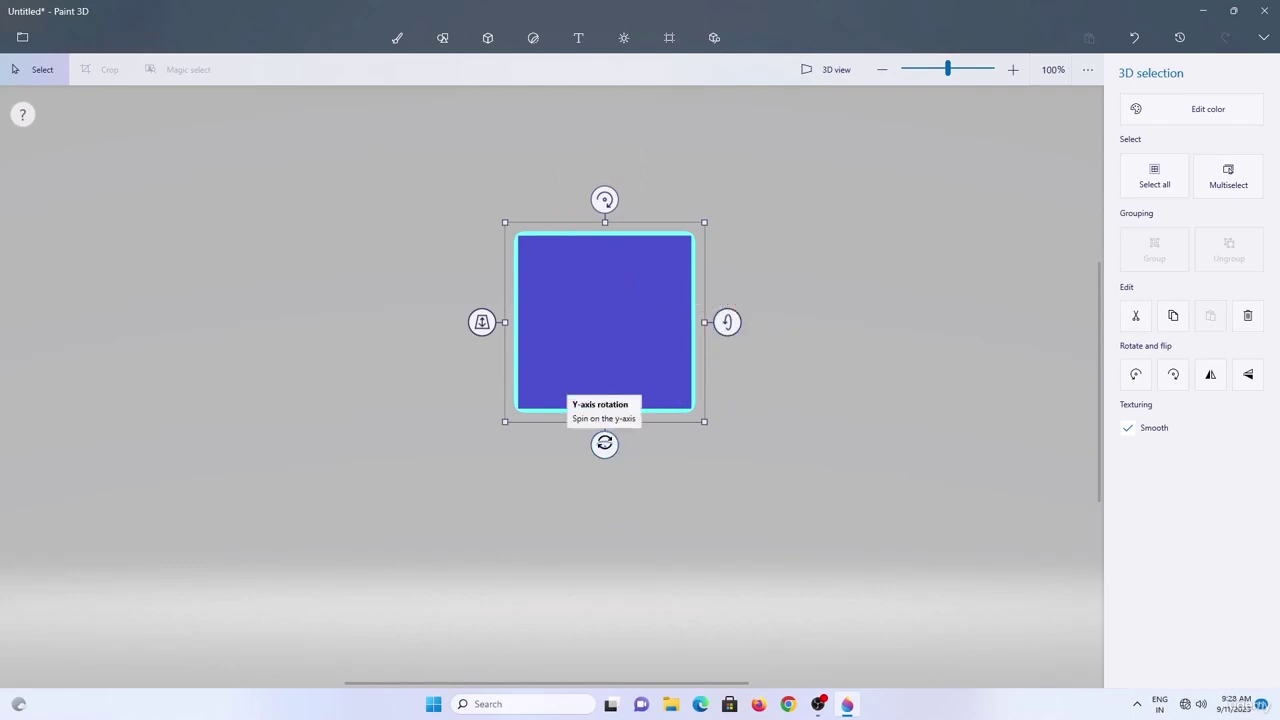
Rotate the cube around its Z, X and Y axes so that three of its faces show.
drag(604, 200, 647, 238)
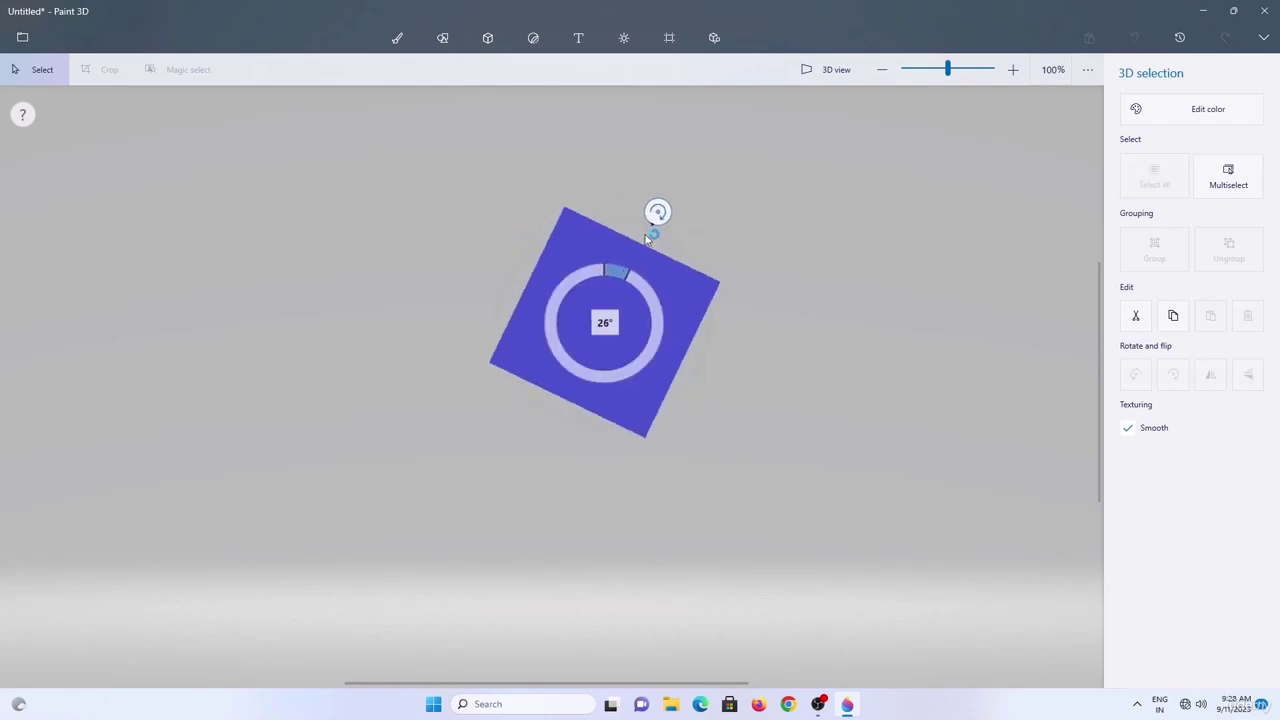
drag(763, 320, 762, 354)
drag(605, 504, 566, 500)
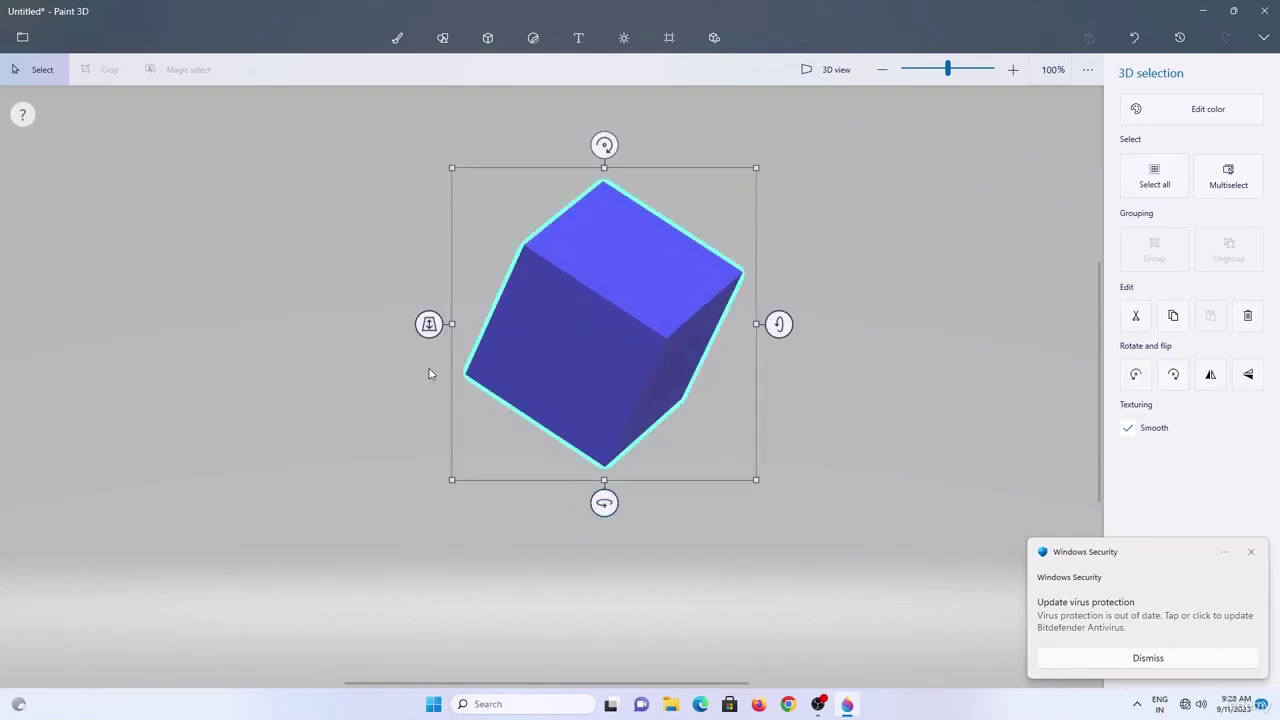
Shift the tilted cube a little to the left and flip it both horizontally and vertically.
drag(428, 323, 472, 330)
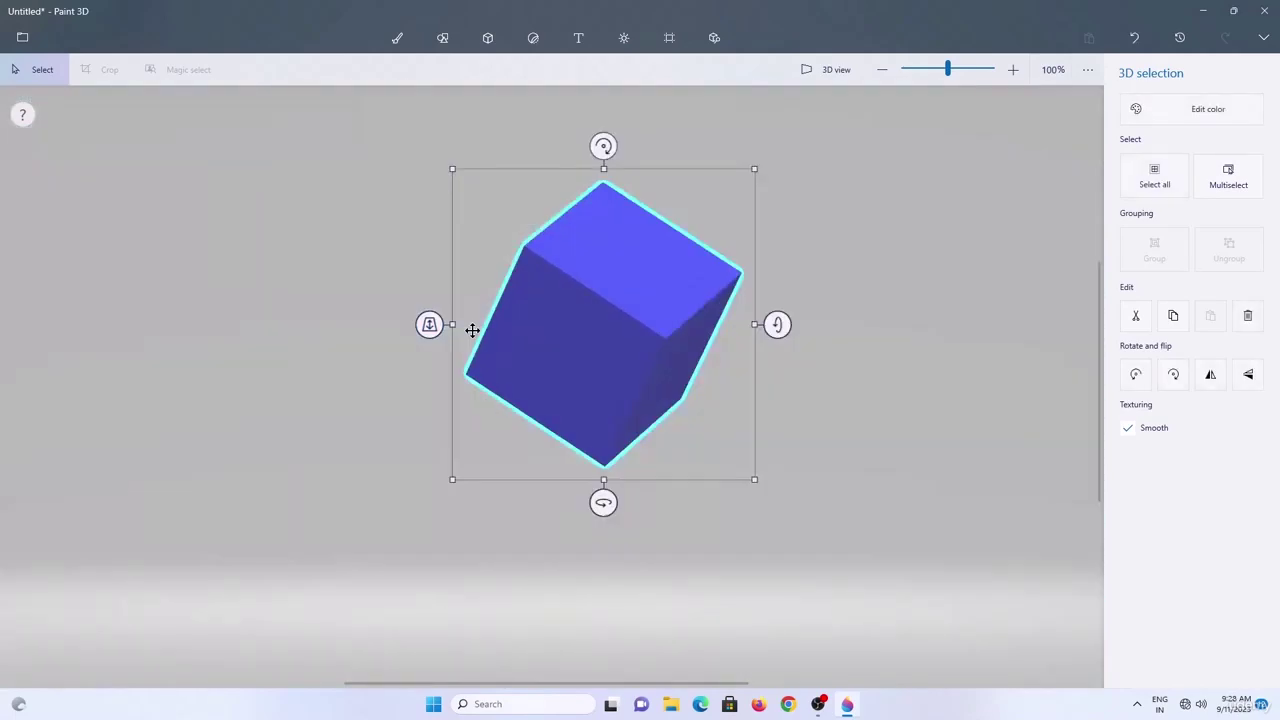
drag(603, 343, 540, 344)
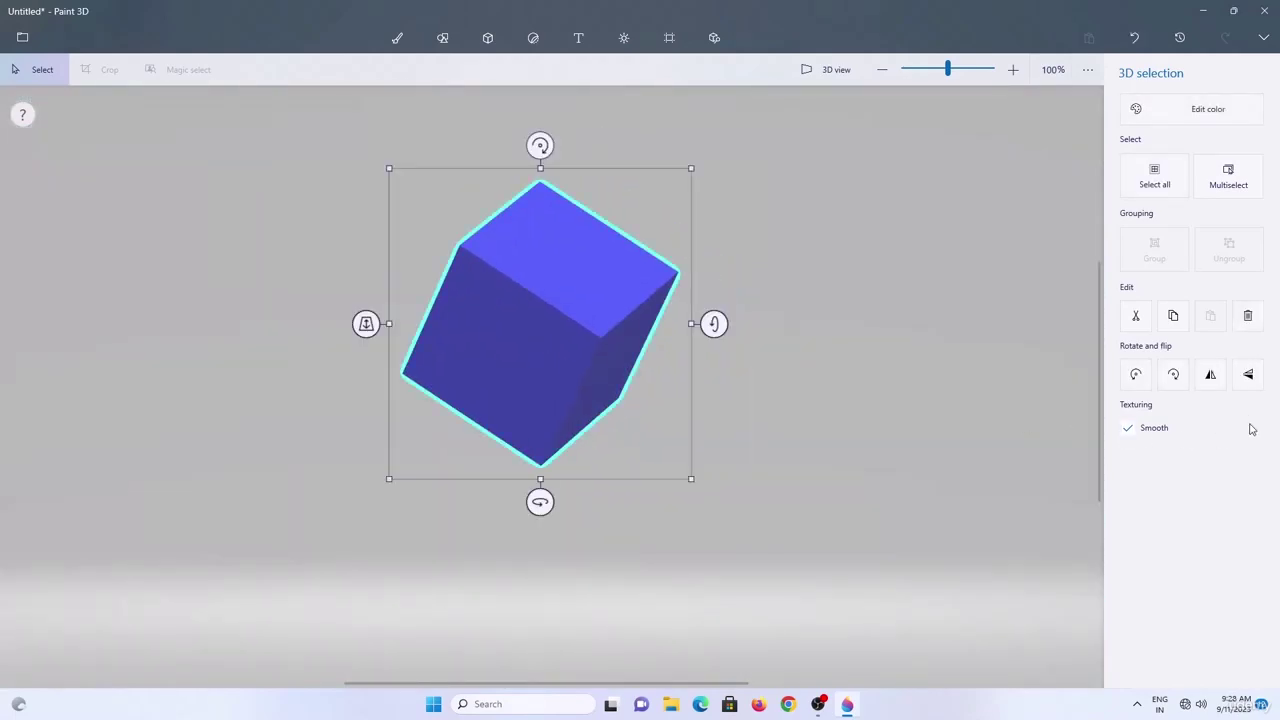
click(1211, 375)
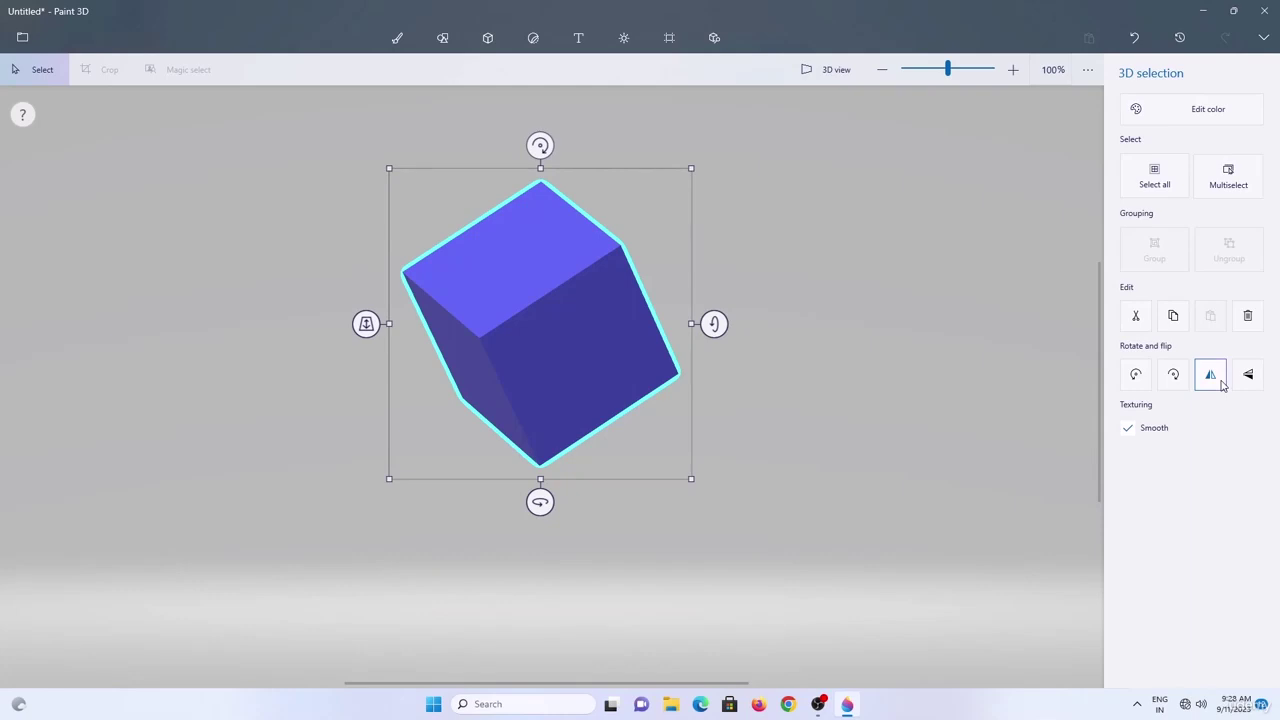
click(1246, 377)
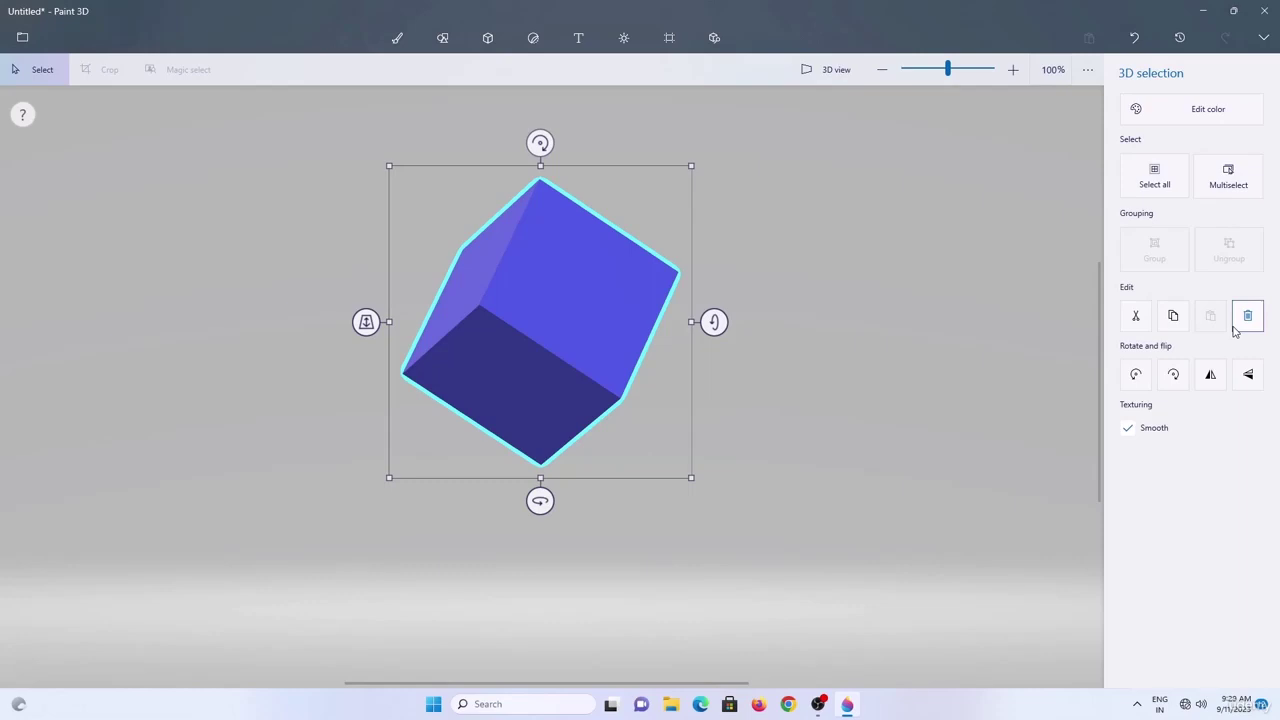
mouse_move(568, 314)
mouse_down()
mouse_move(546, 314)
mouse_move(553, 305)
mouse_up()
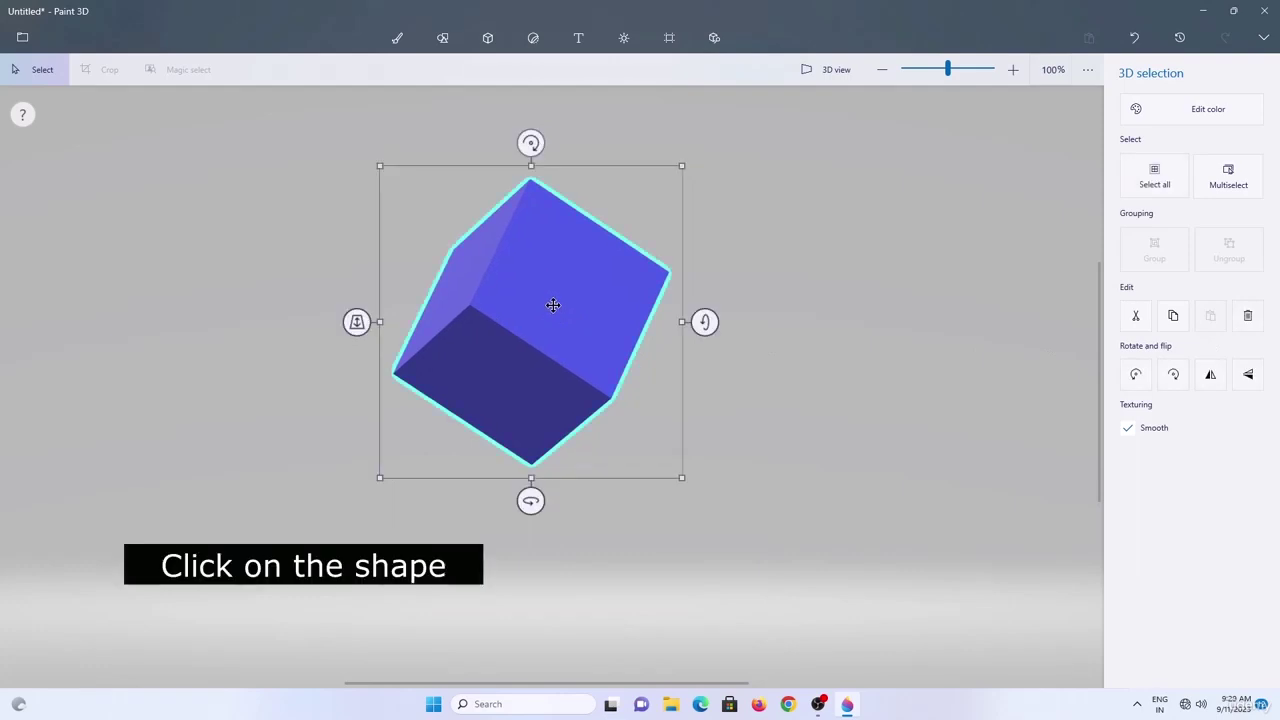
Duplicate the cube and place the copy to the right of the original.
click(553, 305)
key(ctrl+c)
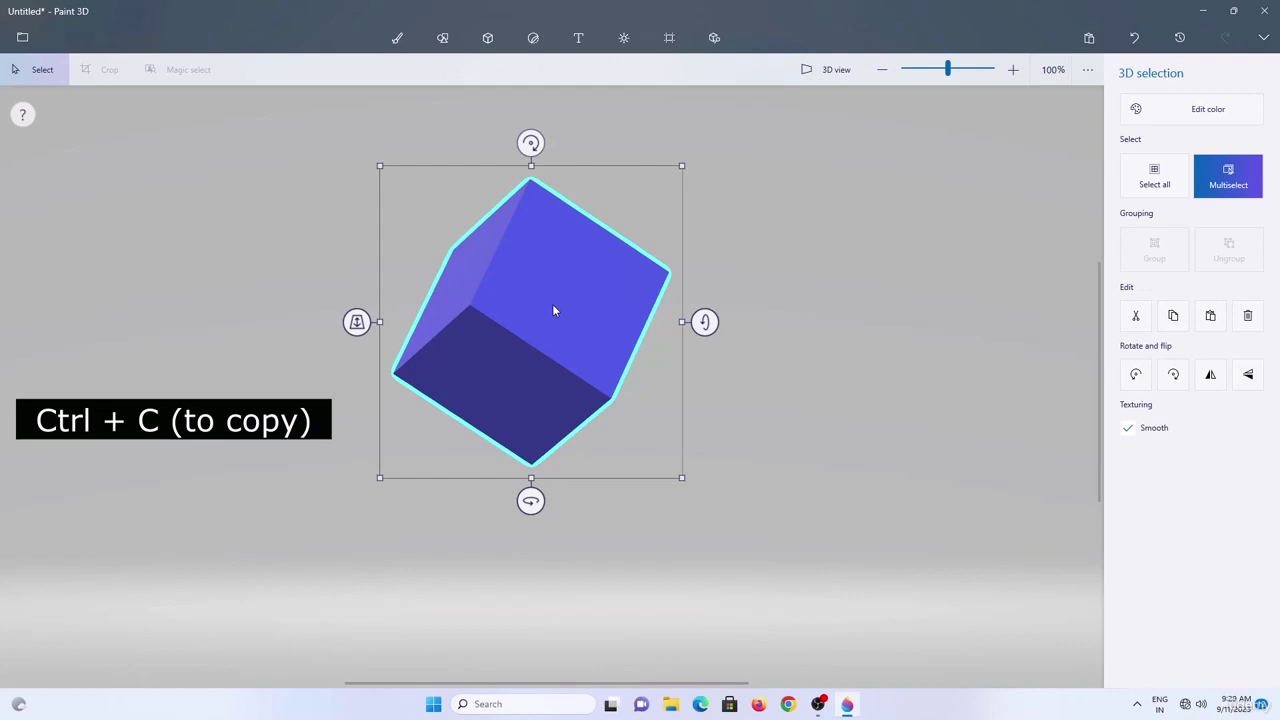
key(ctrl+v)
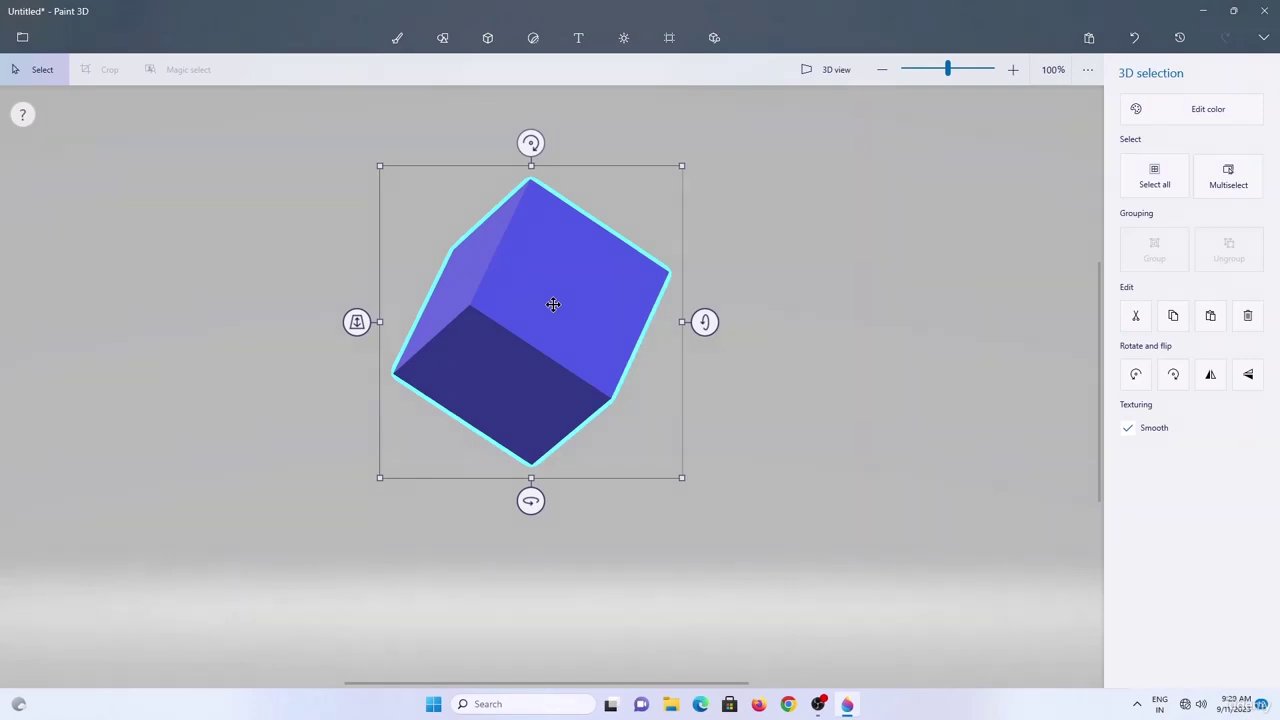
ctrl+click(556, 306)
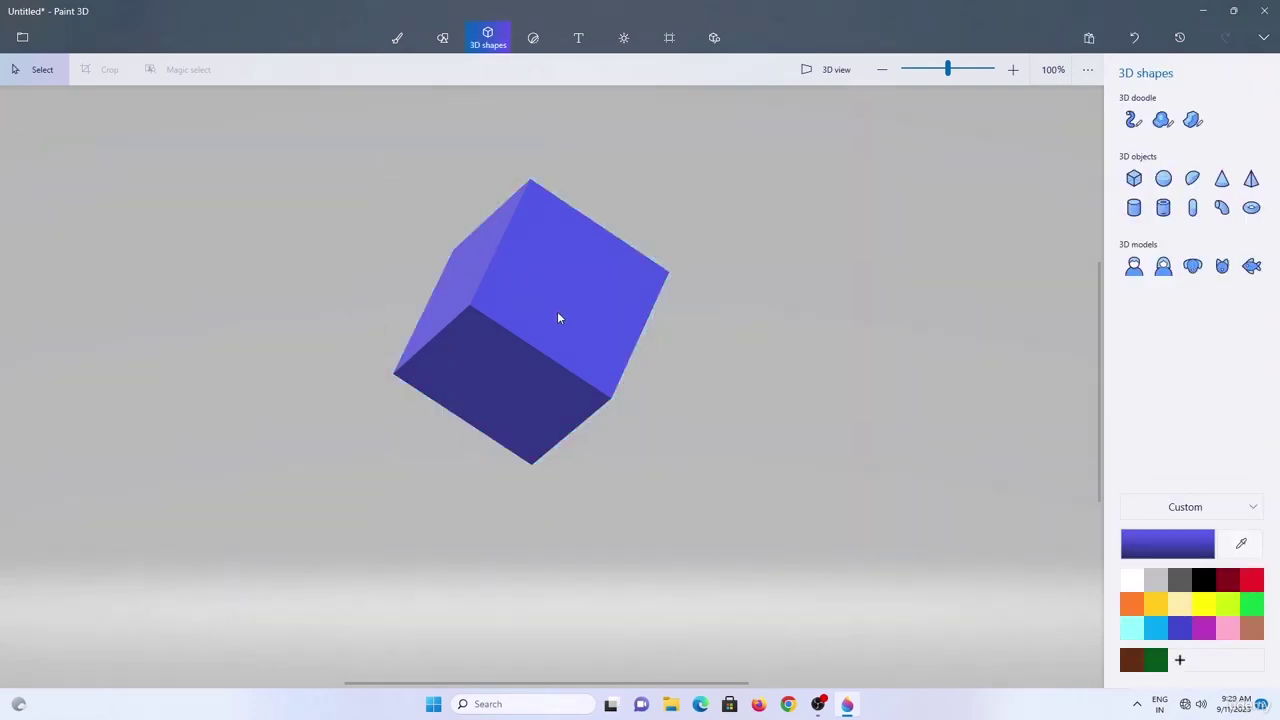
click(558, 317)
drag(558, 317, 842, 329)
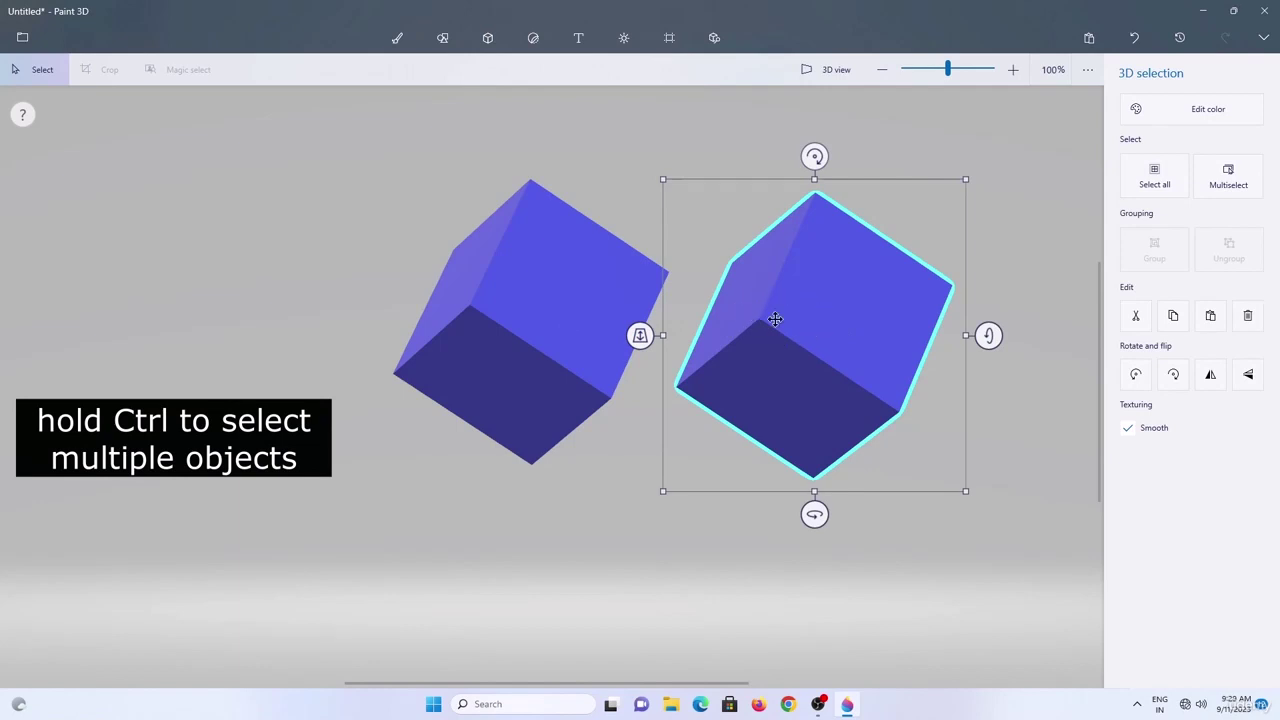
Group the two cubes and spin the group slightly around the Y axis.
ctrl+click(566, 298)
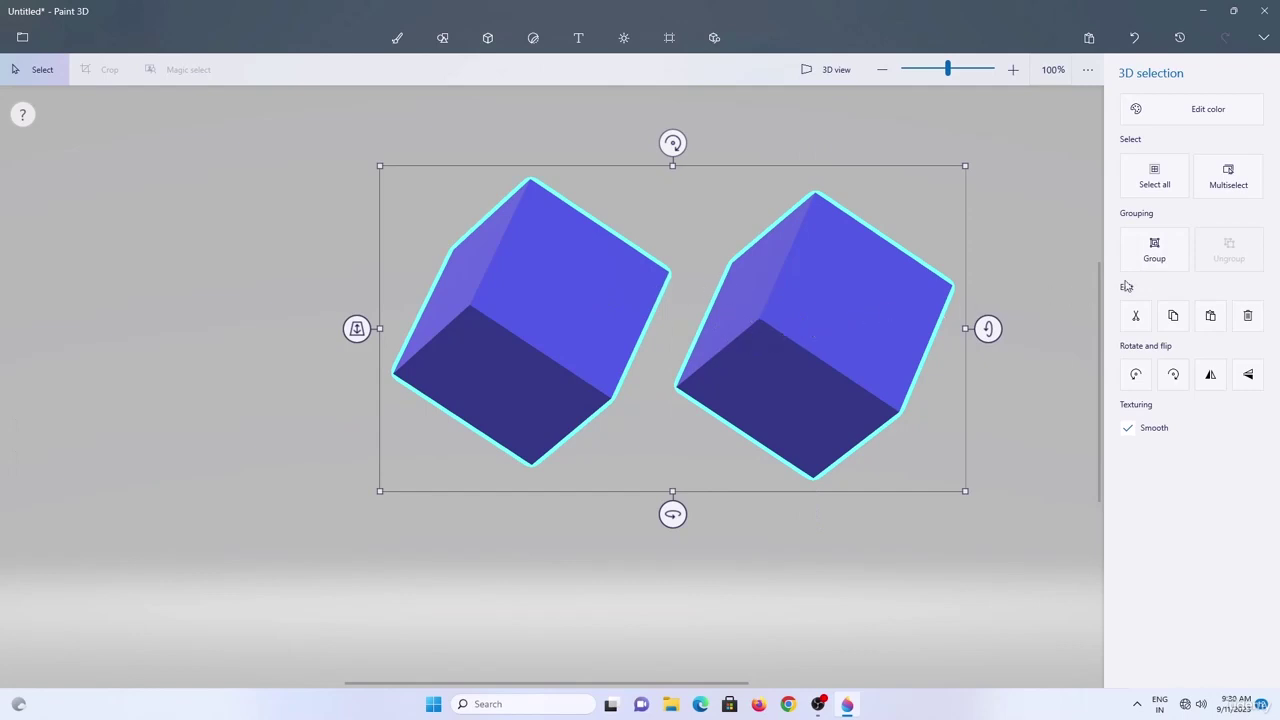
click(1154, 260)
drag(672, 514, 629, 522)
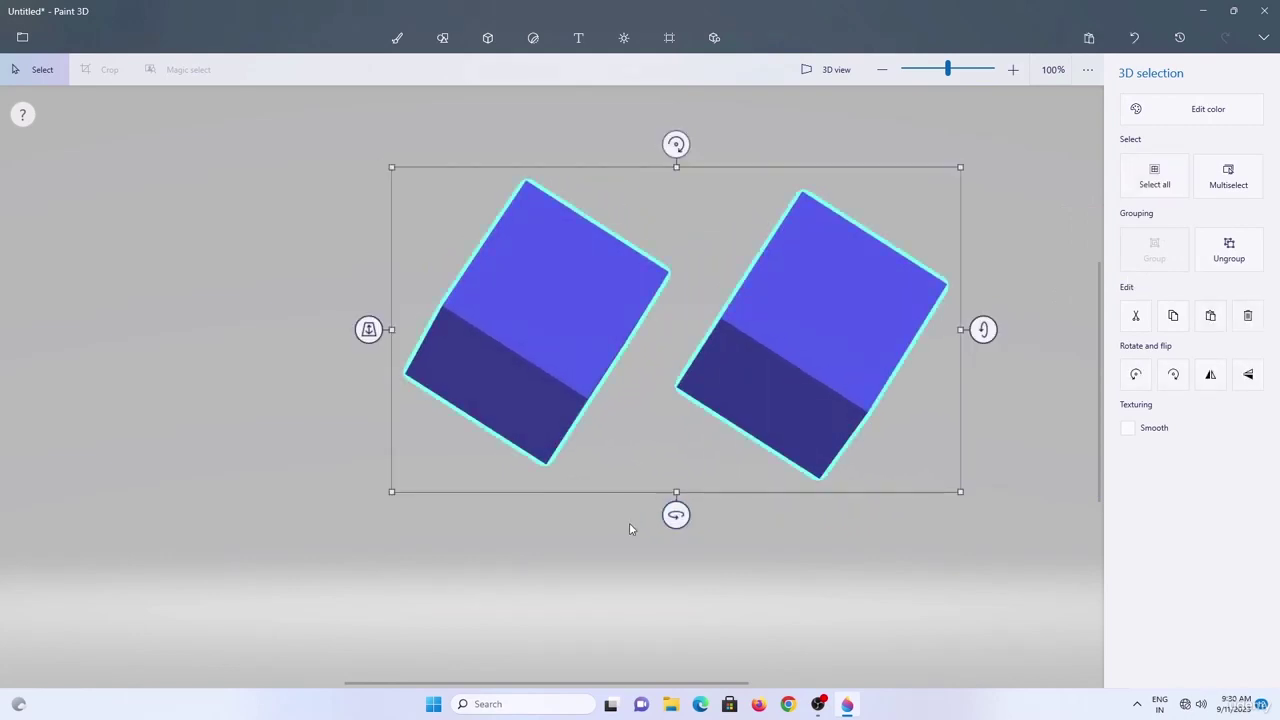
Ungroup the two cubes and select only the right one.
click(1250, 261)
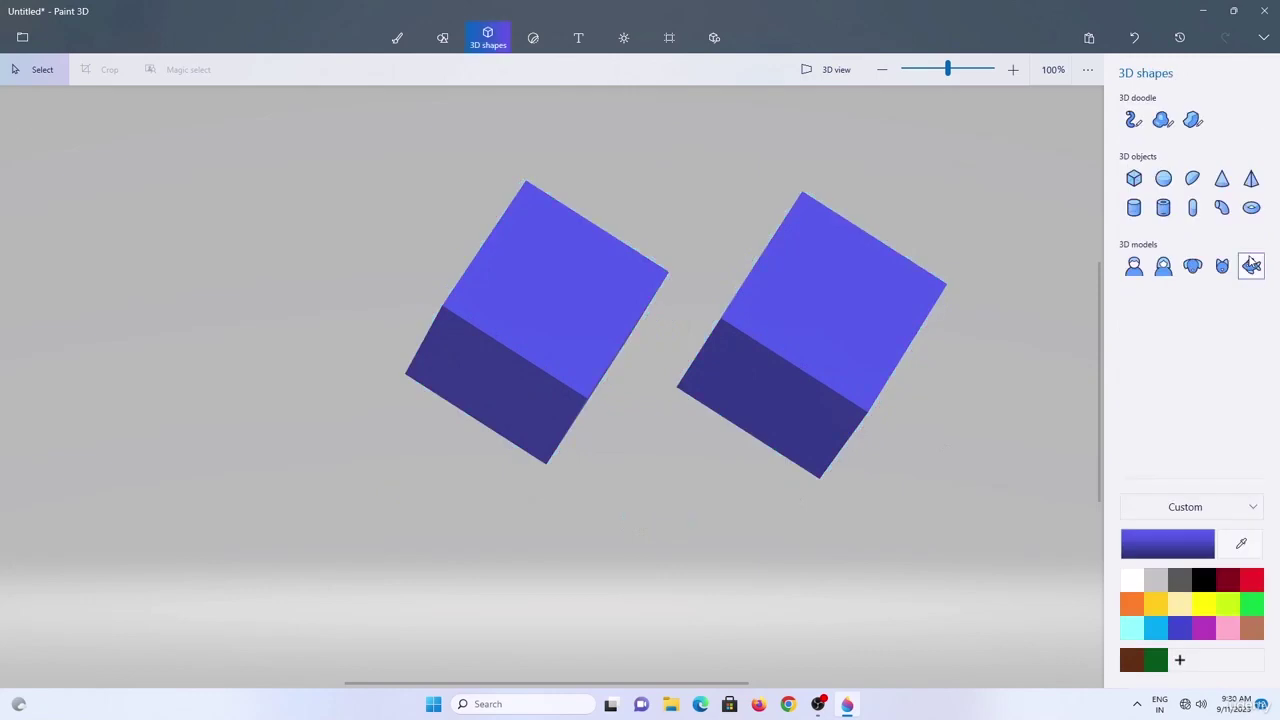
click(844, 347)
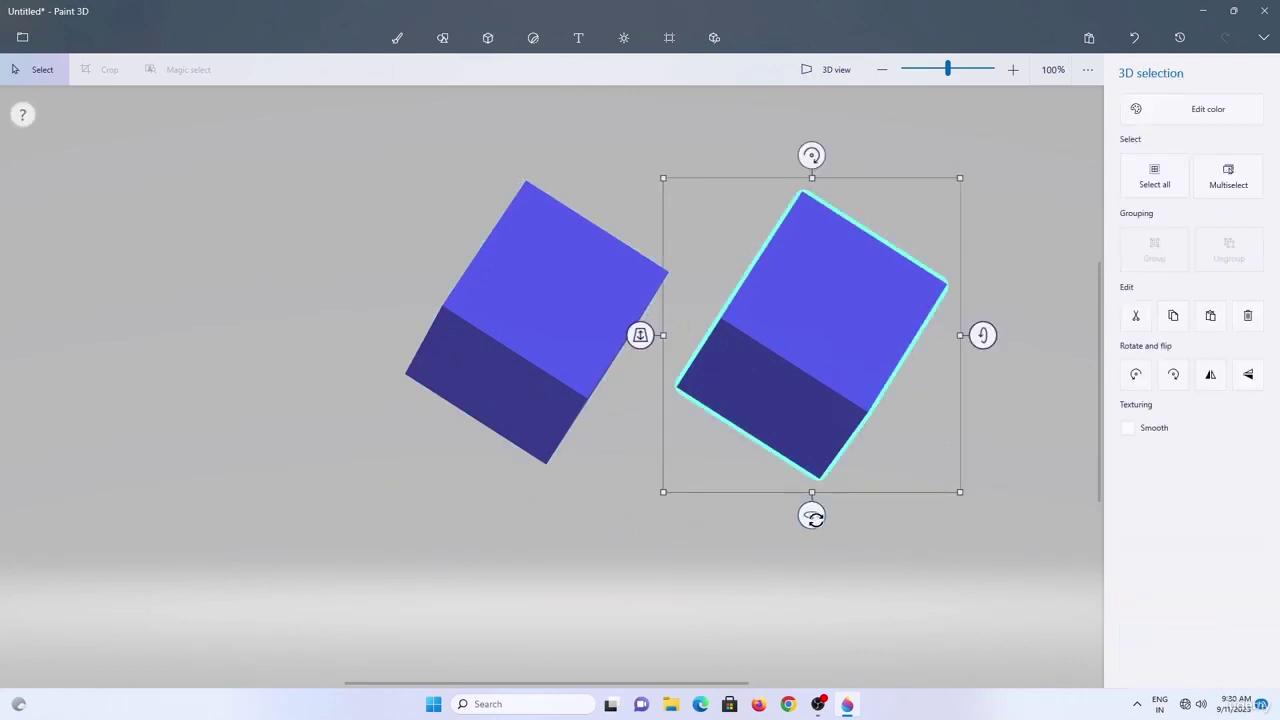
mouse_move(811, 515)
mouse_down()
mouse_move(886, 523)
mouse_move(812, 518)
mouse_up()
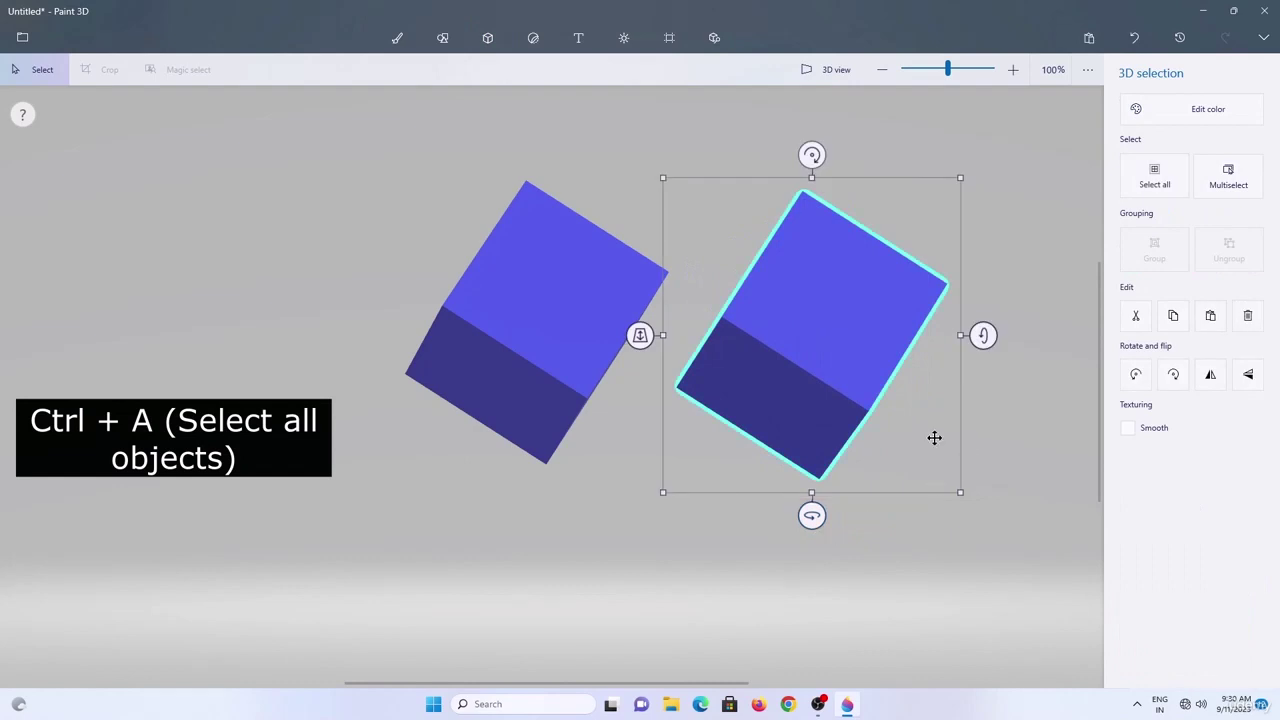
Select all objects, group both cubes again, and ungroup them.
key(ctrl+a)
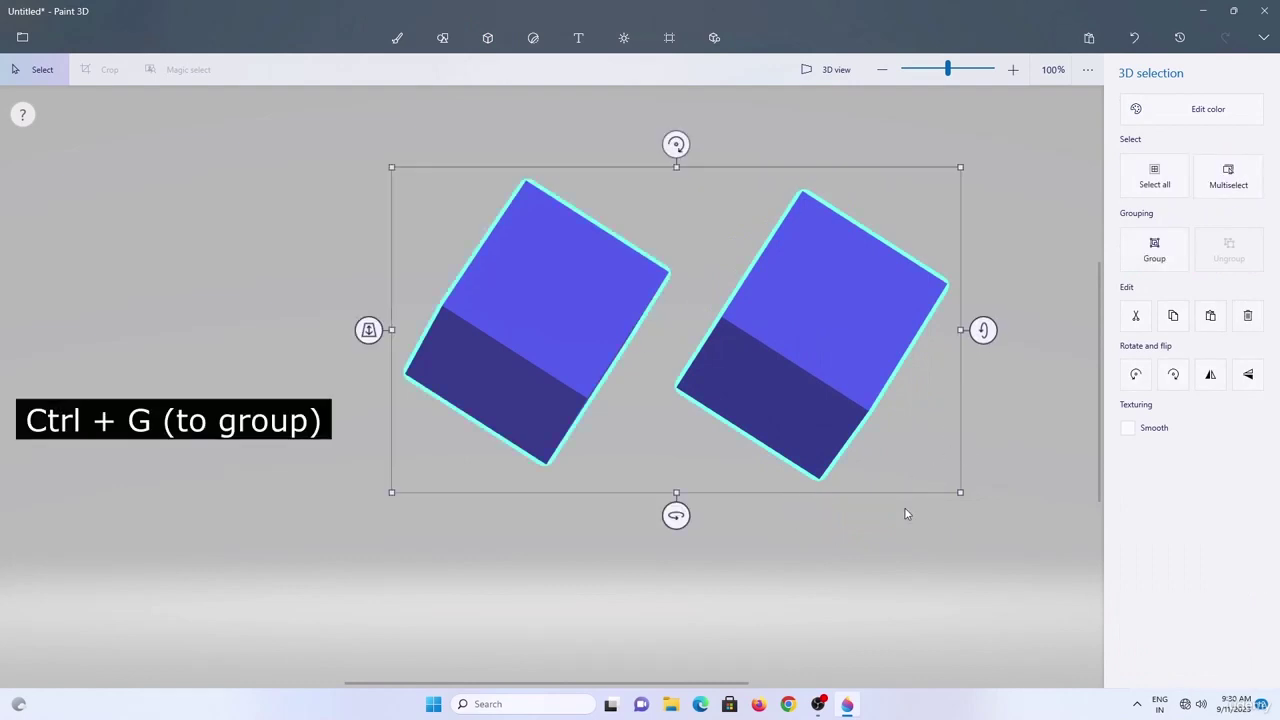
key(ctrl)
key(ctrl+g)
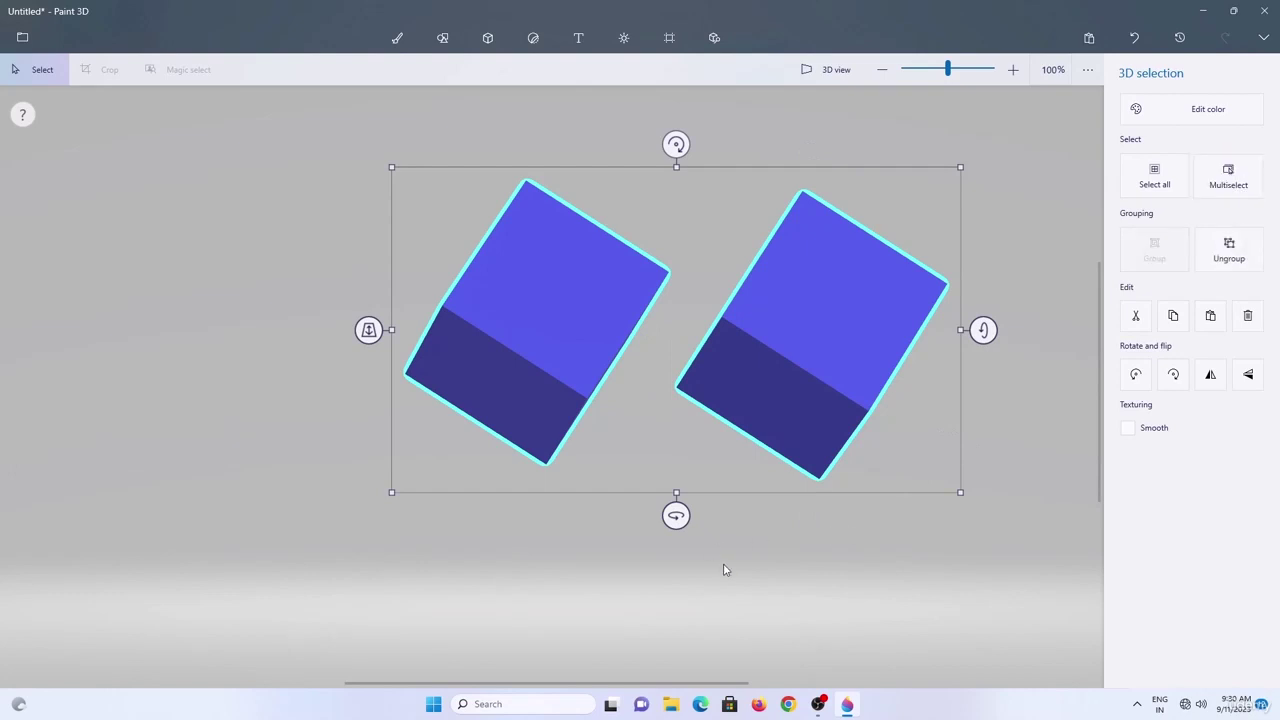
mouse_move(677, 514)
mouse_down()
mouse_move(808, 517)
mouse_move(676, 516)
mouse_up()
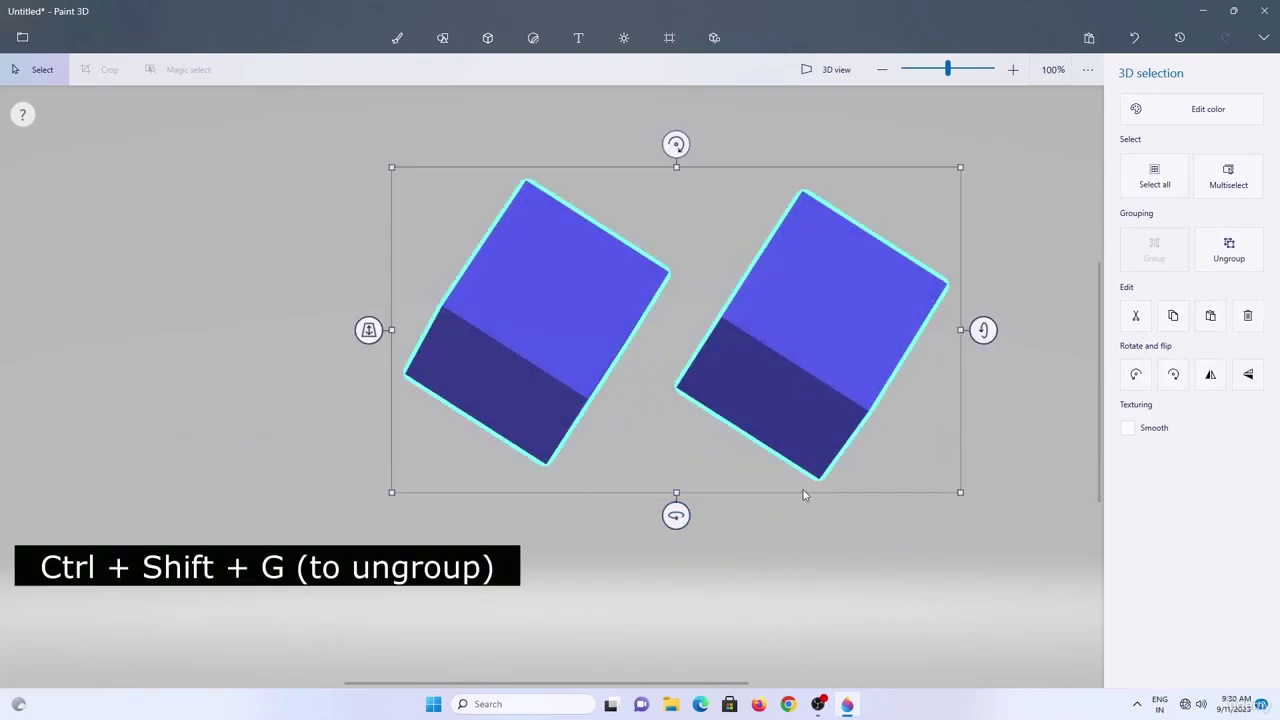
key(ctrl+shift+g)
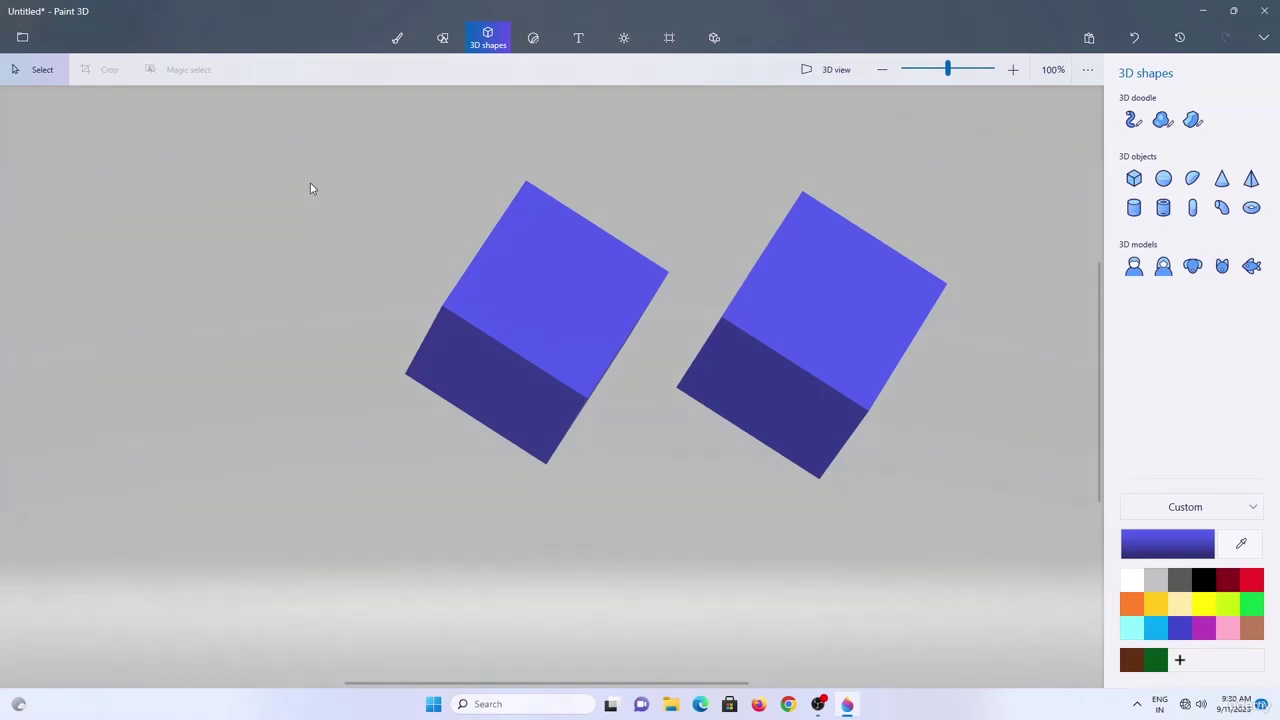
Save the scene as a Paint 3D project named "Paint 3d basics".
click(22, 37)
click(62, 206)
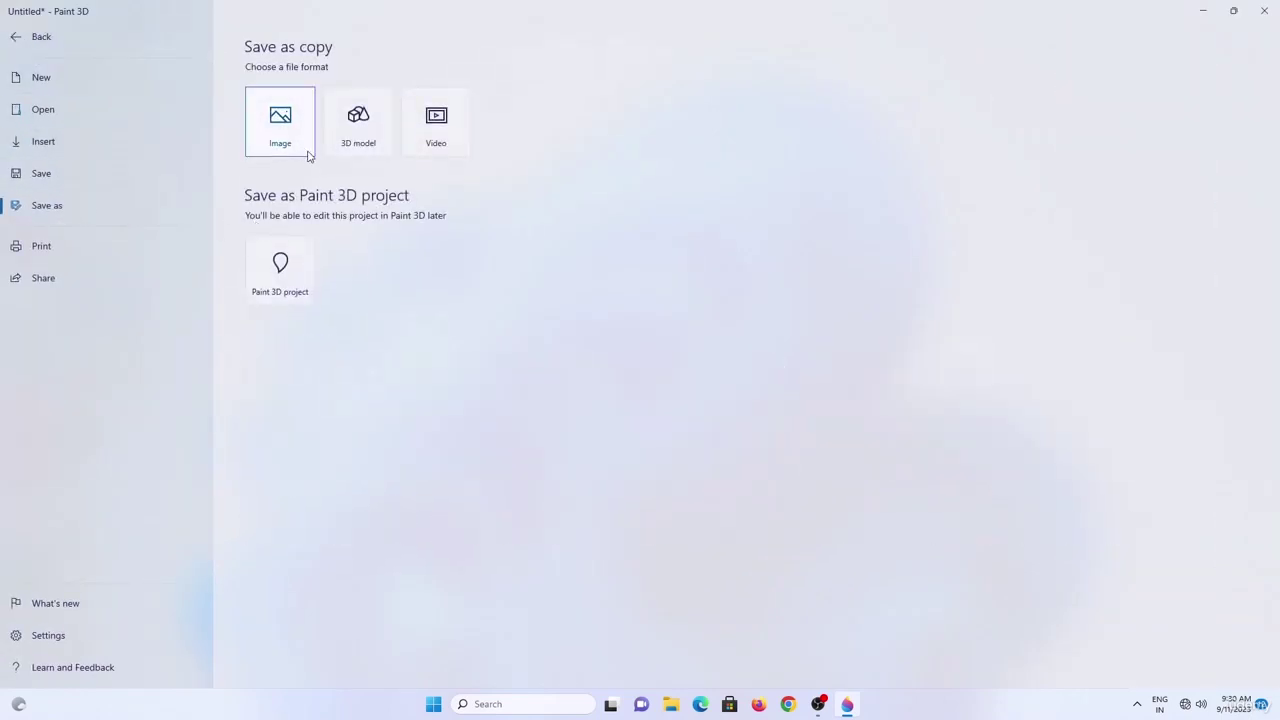
click(280, 268)
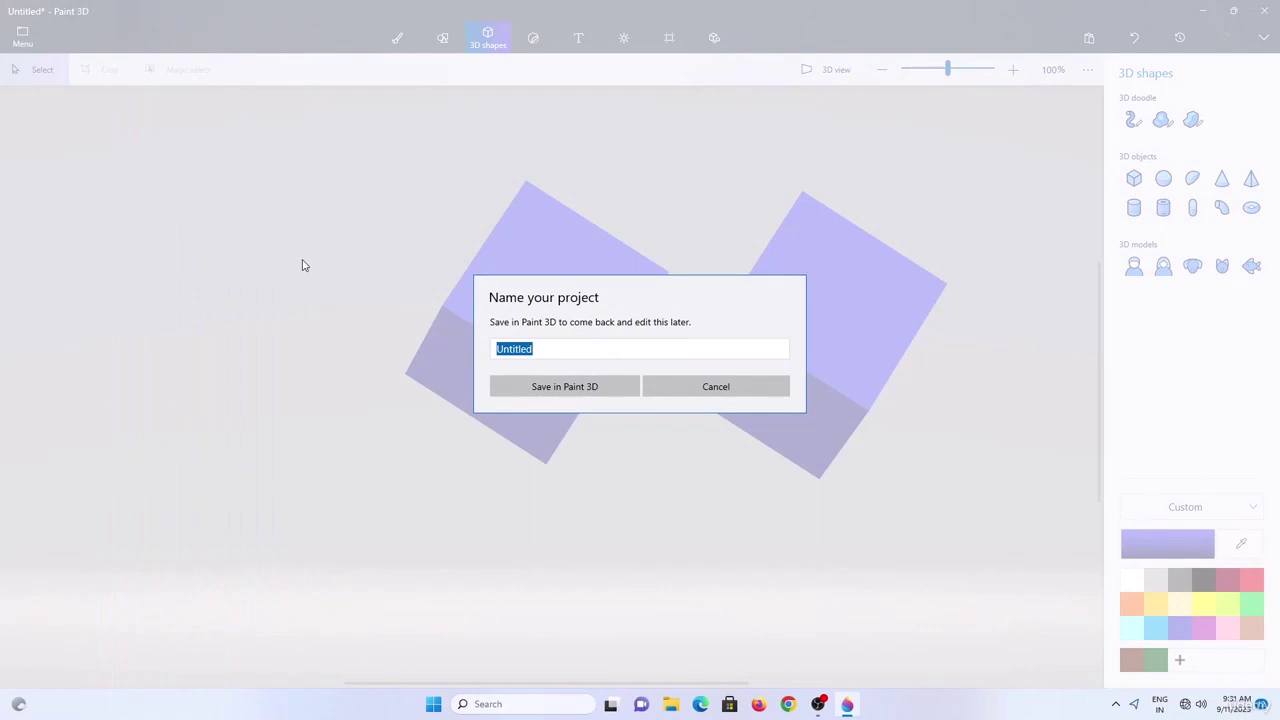
text(Paint 3d ba)
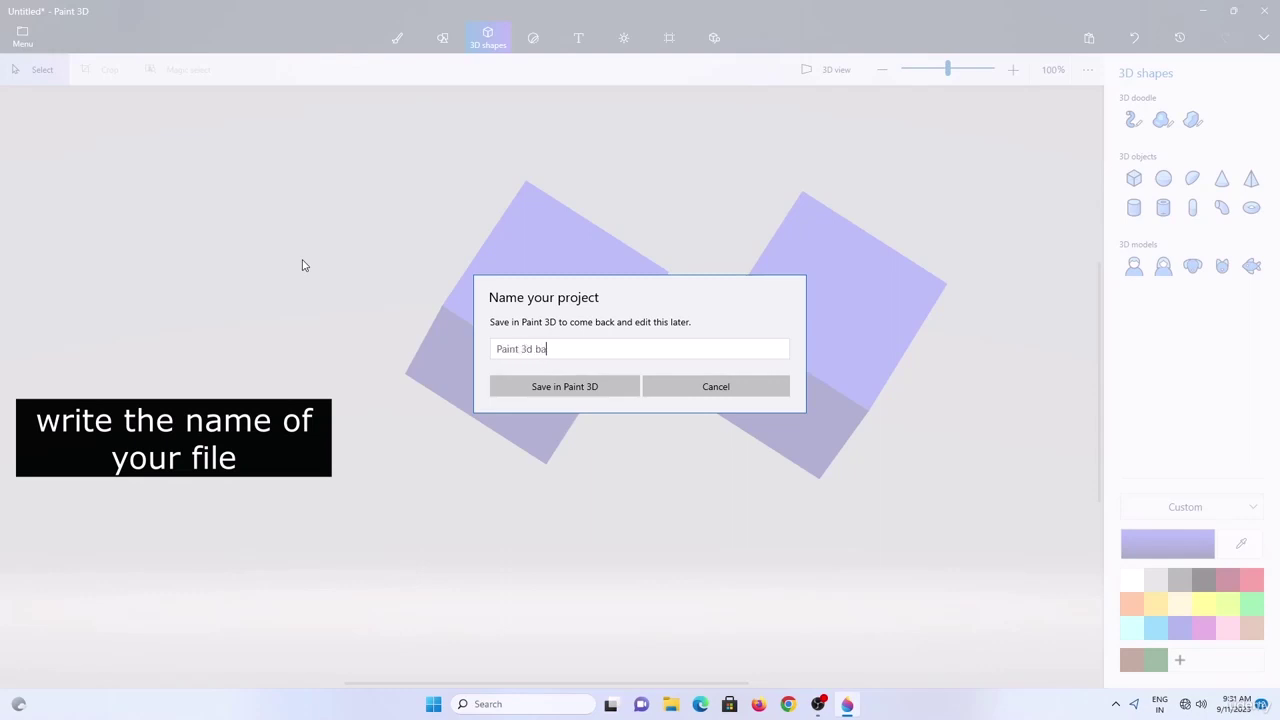
text(sics)
key(Return)
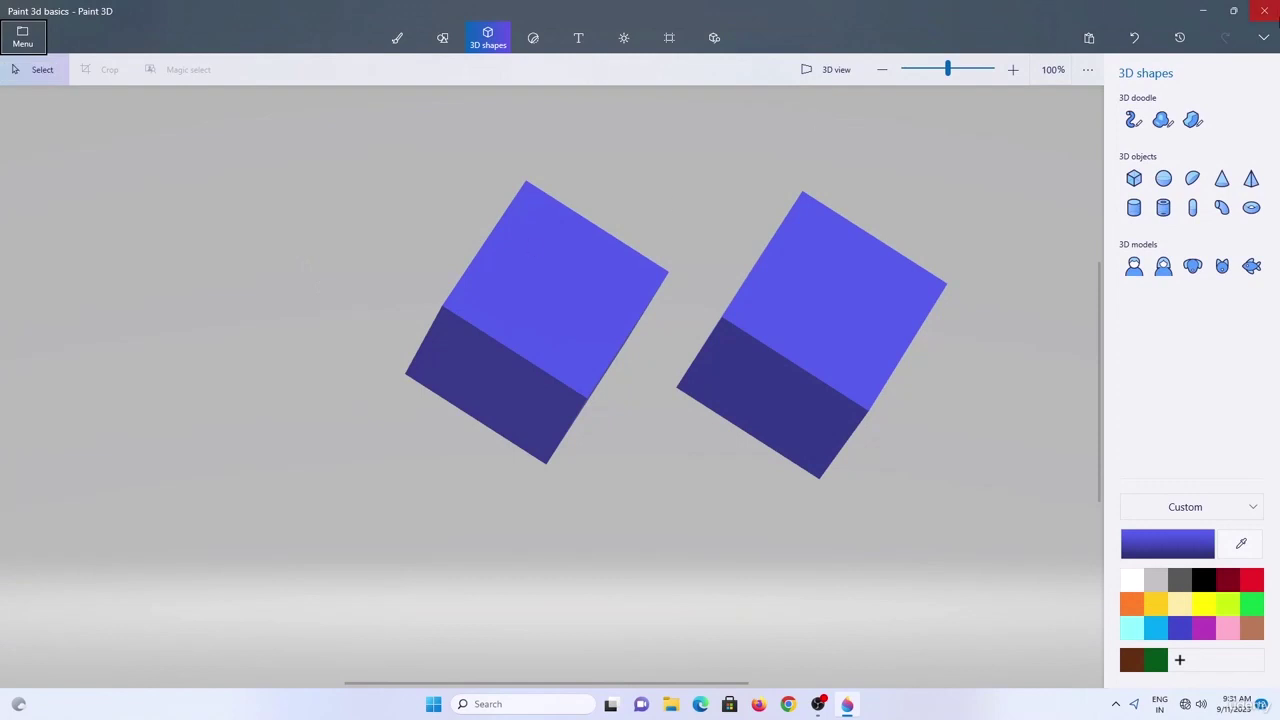
Close and relaunch Paint 3D, and open the saved project "Paint 3d basics".
click(1264, 10)
click(630, 400)
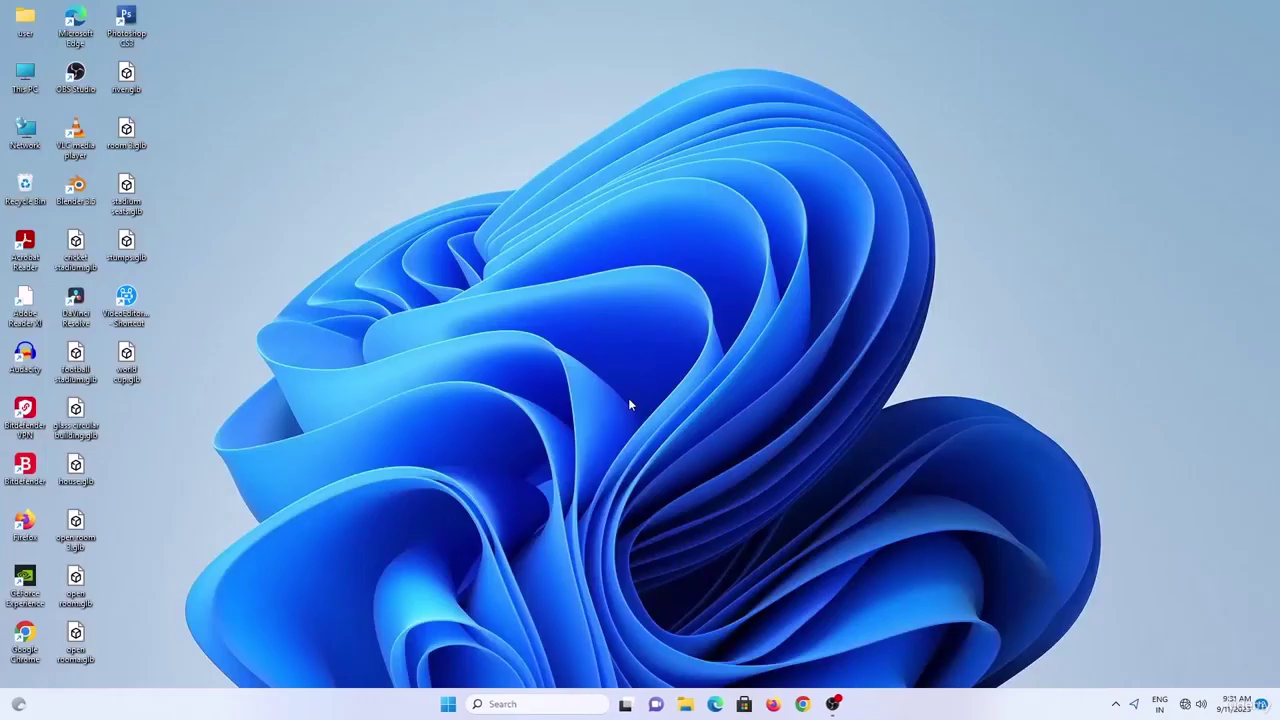
key(super)
text(paint)
key(Return)
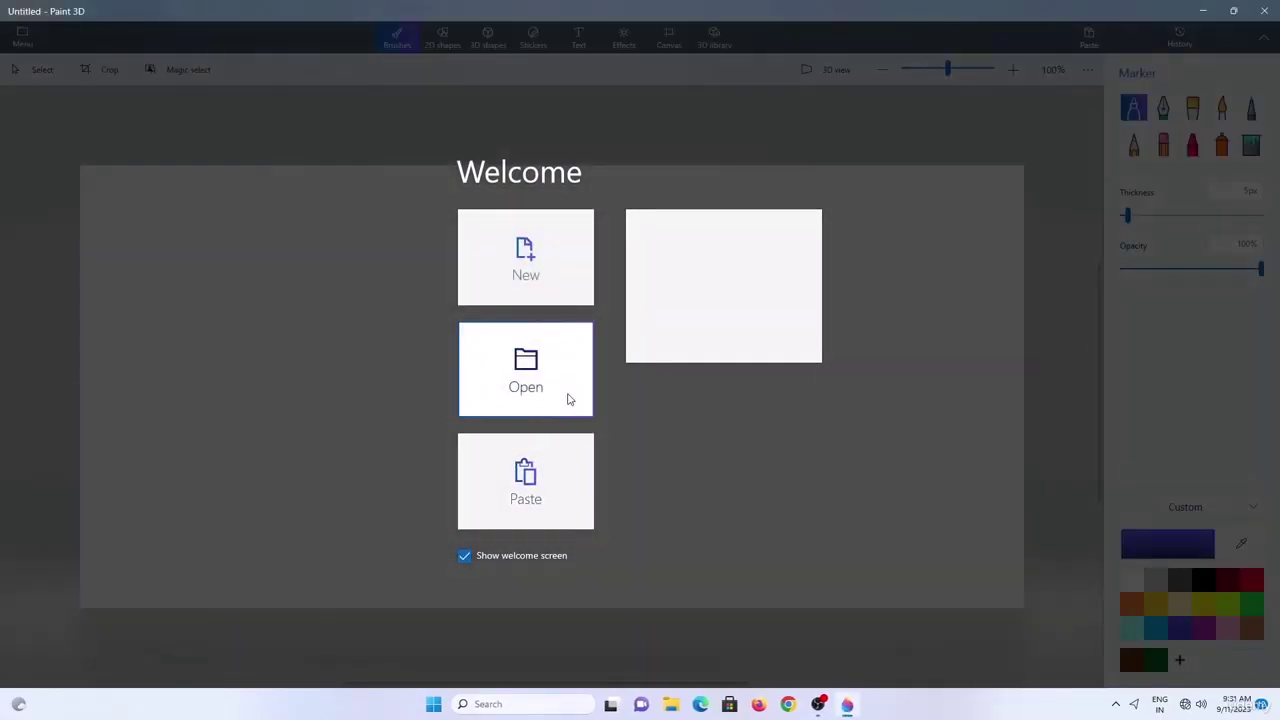
click(568, 399)
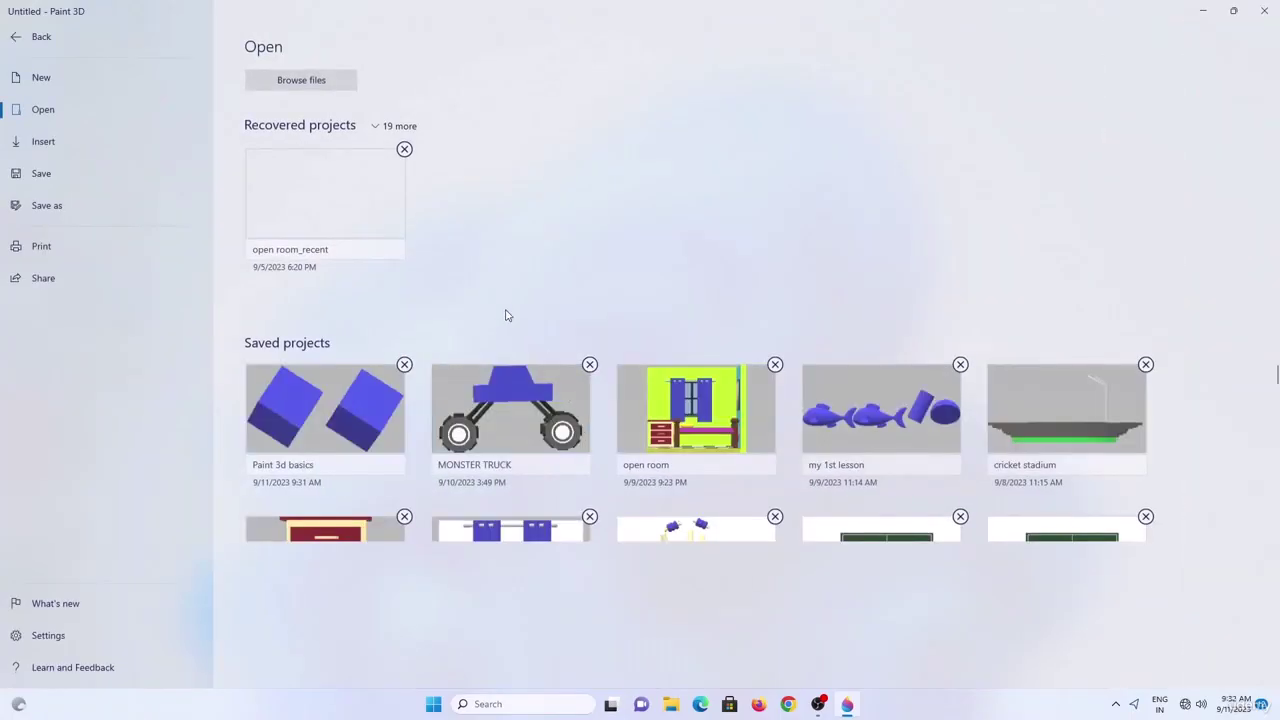
click(346, 418)
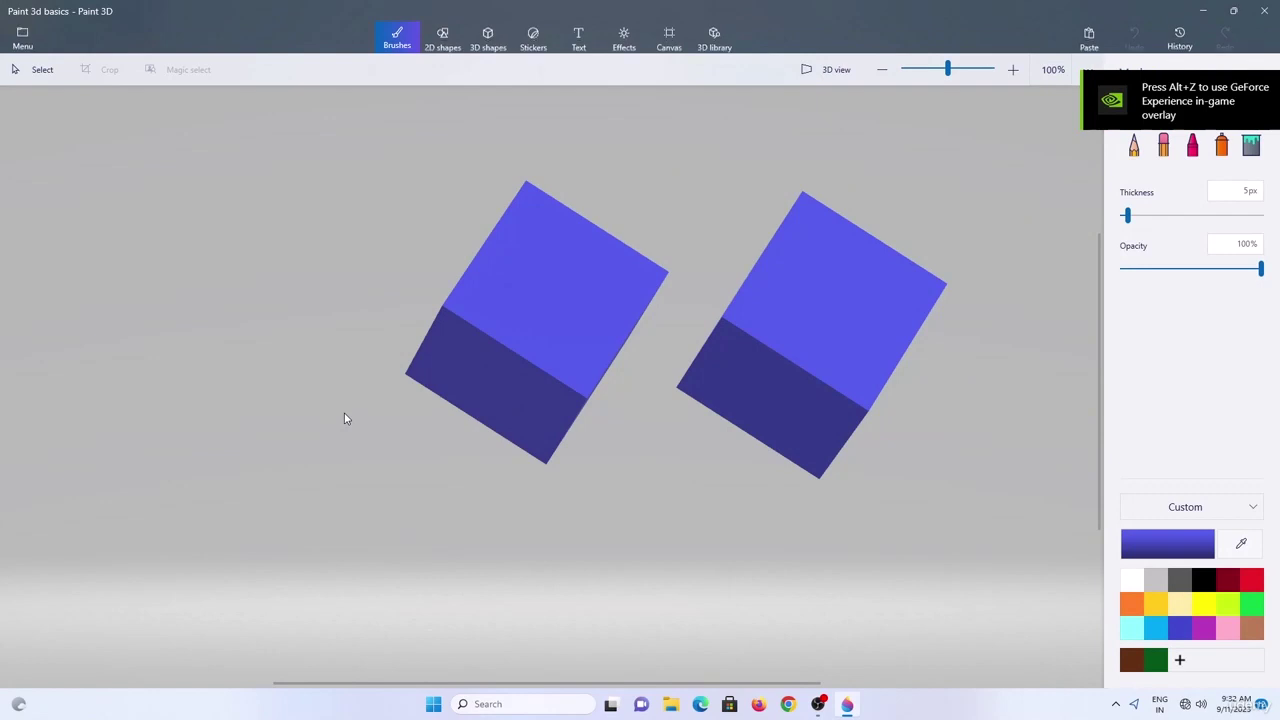
Save a copy of the scene as the 3D model "Paint 3d basics.glb" in the Documents folder.
click(22, 37)
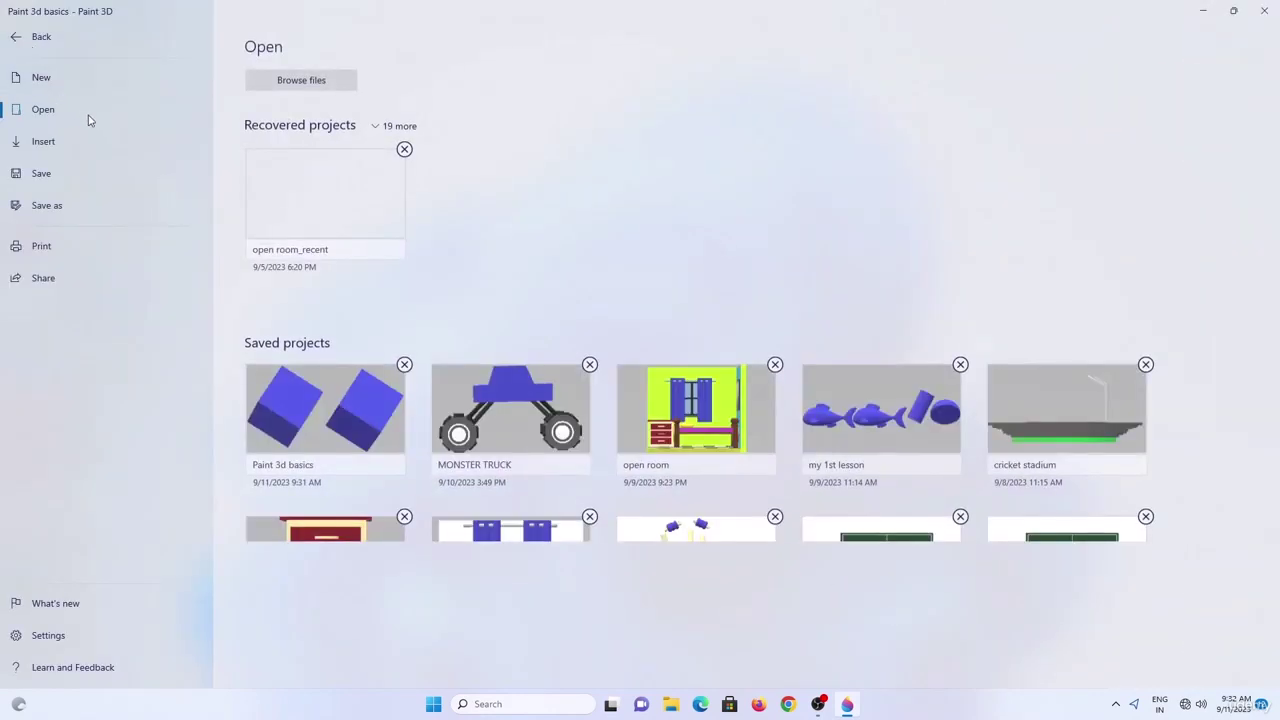
click(86, 206)
click(360, 132)
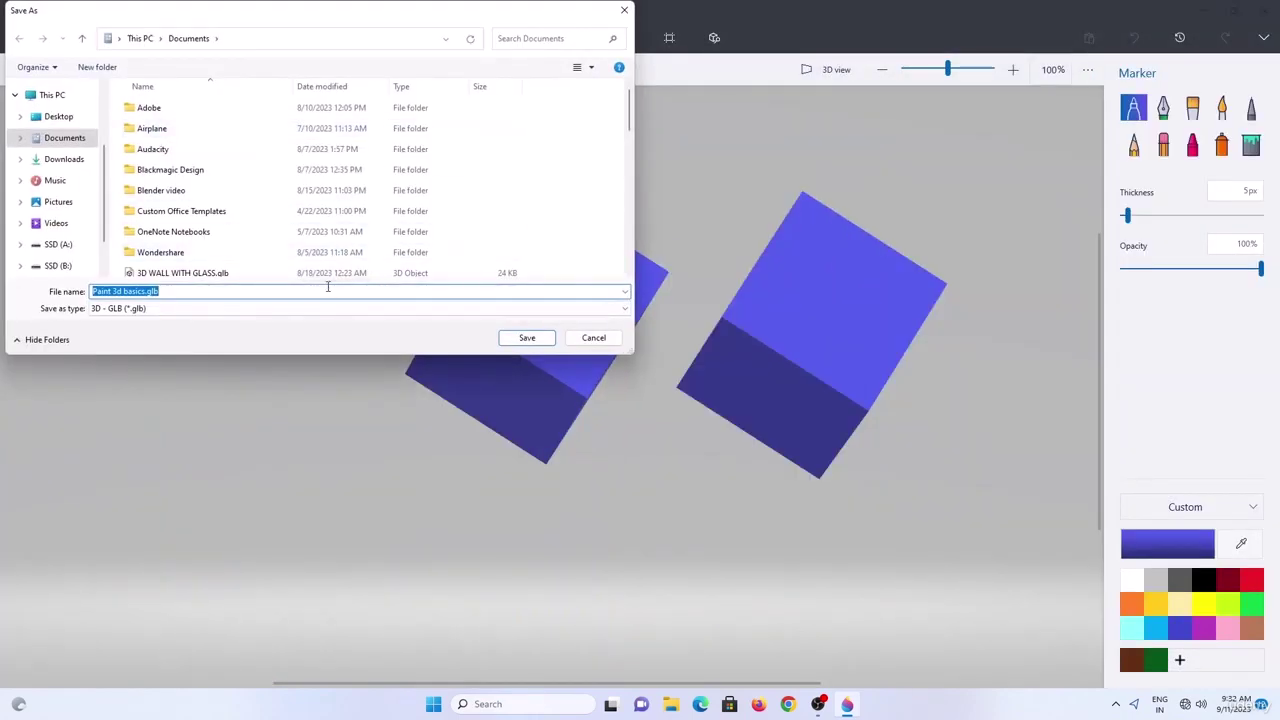
click(515, 338)
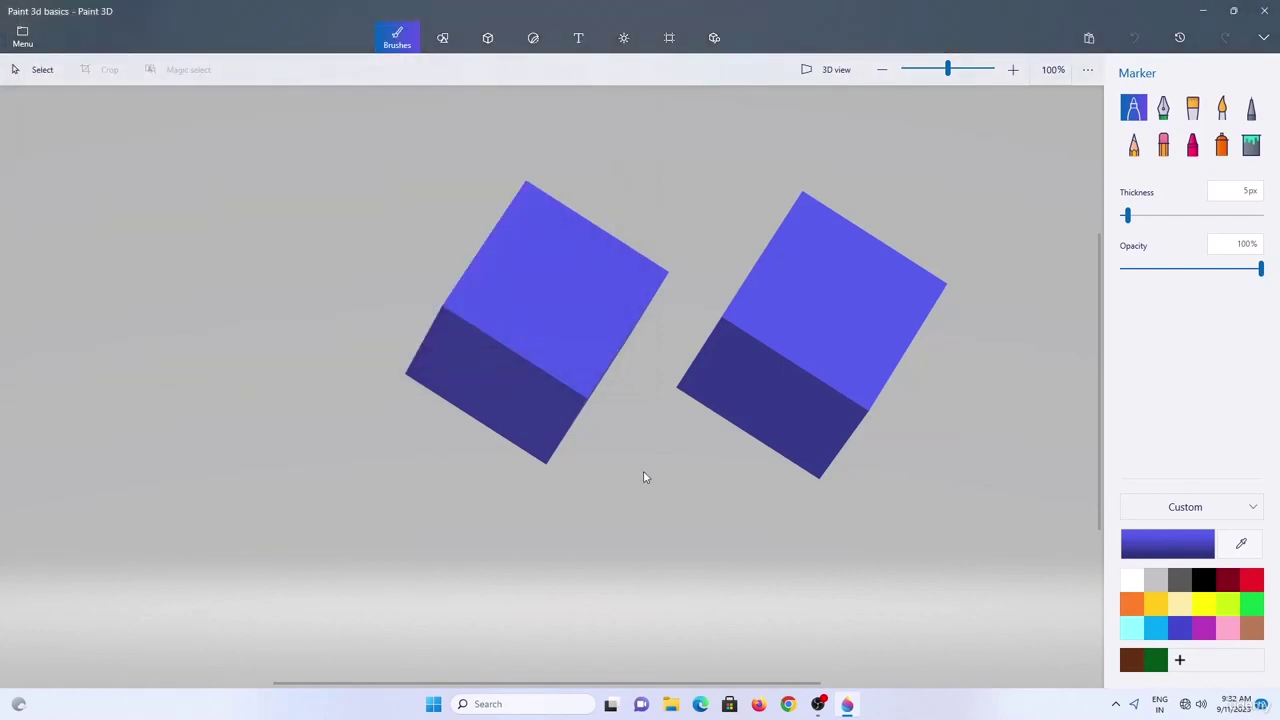
Switch to File Explorer and open "Paint 3d basics.glb" from the Documents folder in 3D Viewer.
click(672, 704)
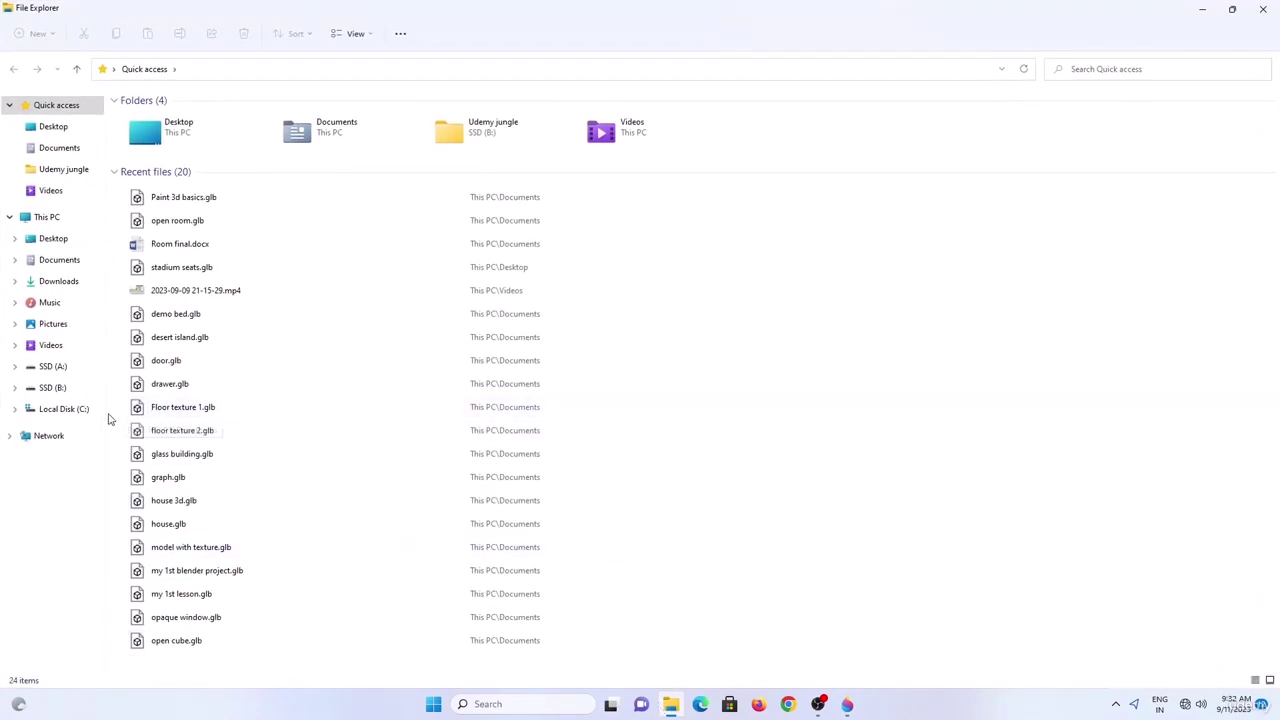
click(70, 152)
scroll(175, 490, down, 10)
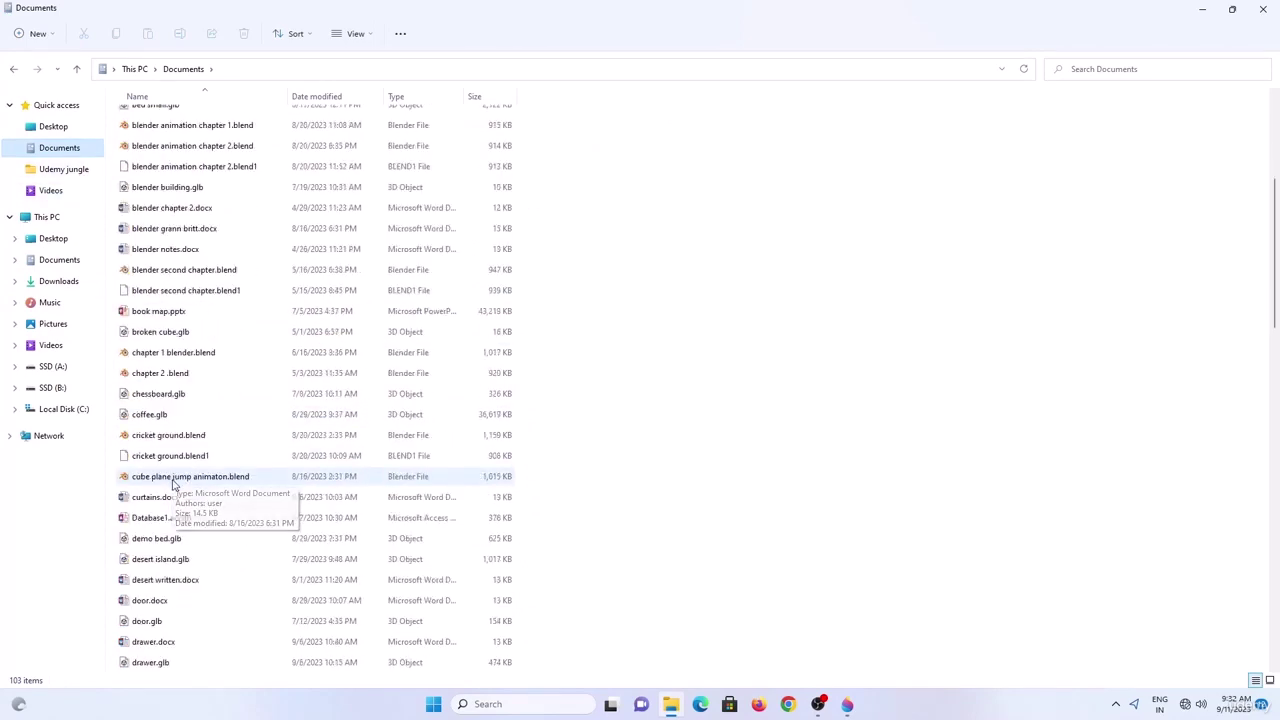
scroll(174, 489, down, 9)
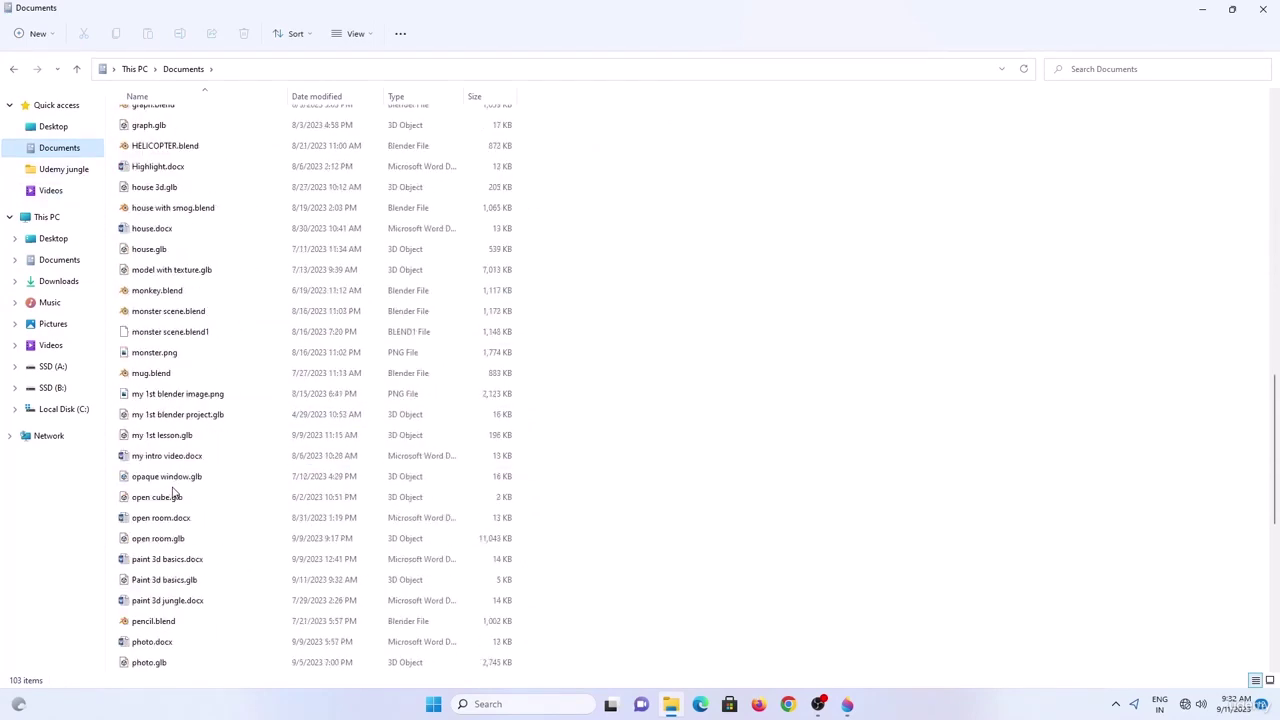
double_click(188, 576)
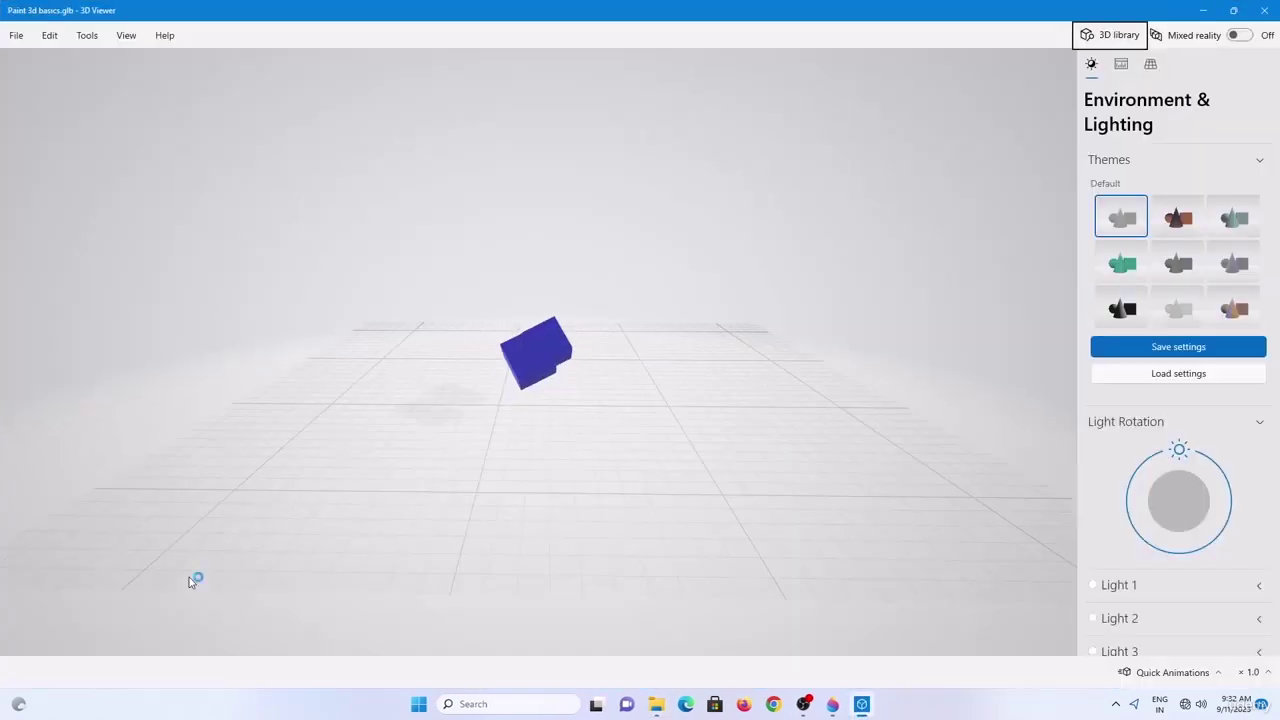
Try the black lighting theme on the cubes, apply the grey theme in the centre of the set, and rotate the light clockwise.
drag(554, 426, 594, 466)
click(1121, 310)
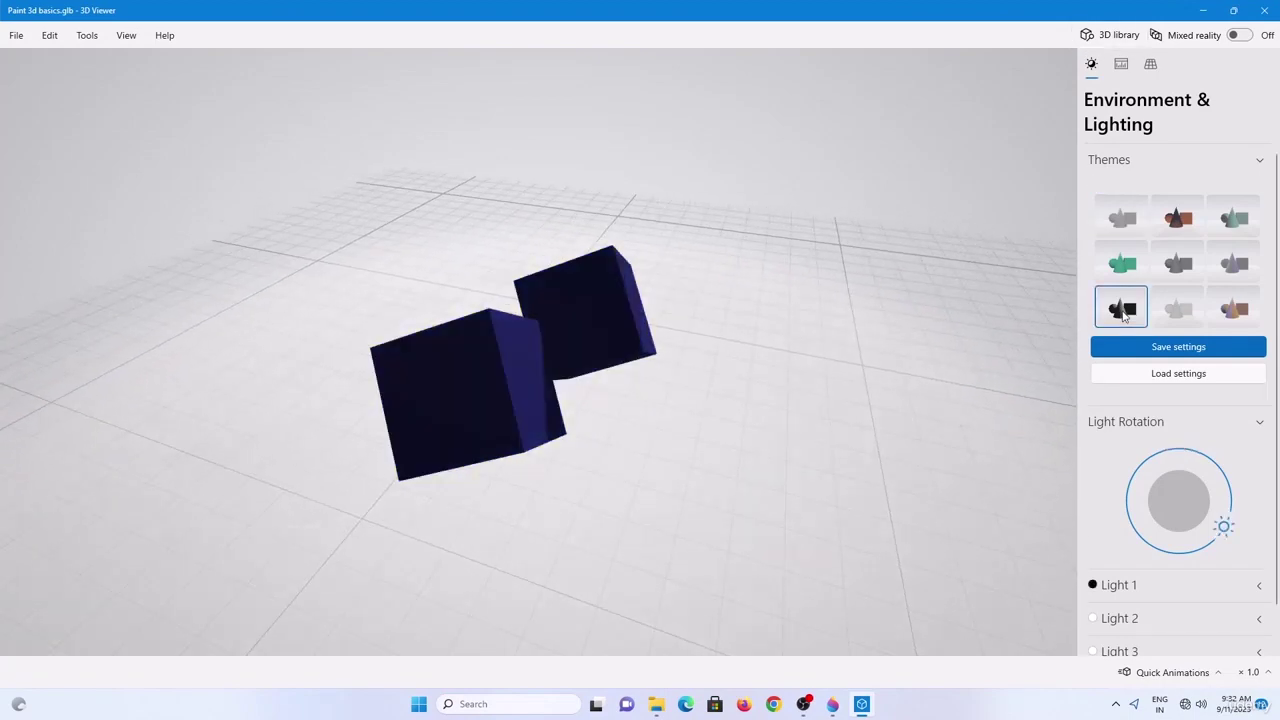
click(1178, 263)
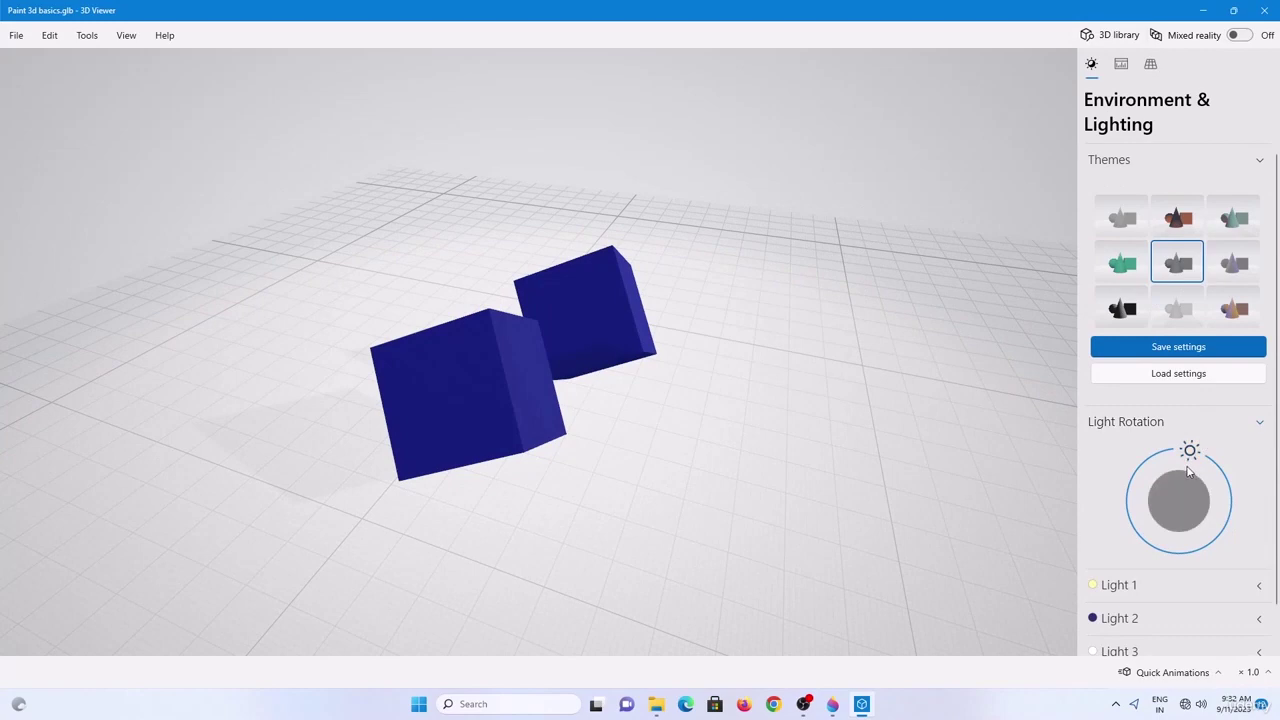
mouse_move(1196, 449)
mouse_down()
mouse_move(1218, 492)
mouse_move(1214, 551)
mouse_move(1214, 538)
mouse_up()
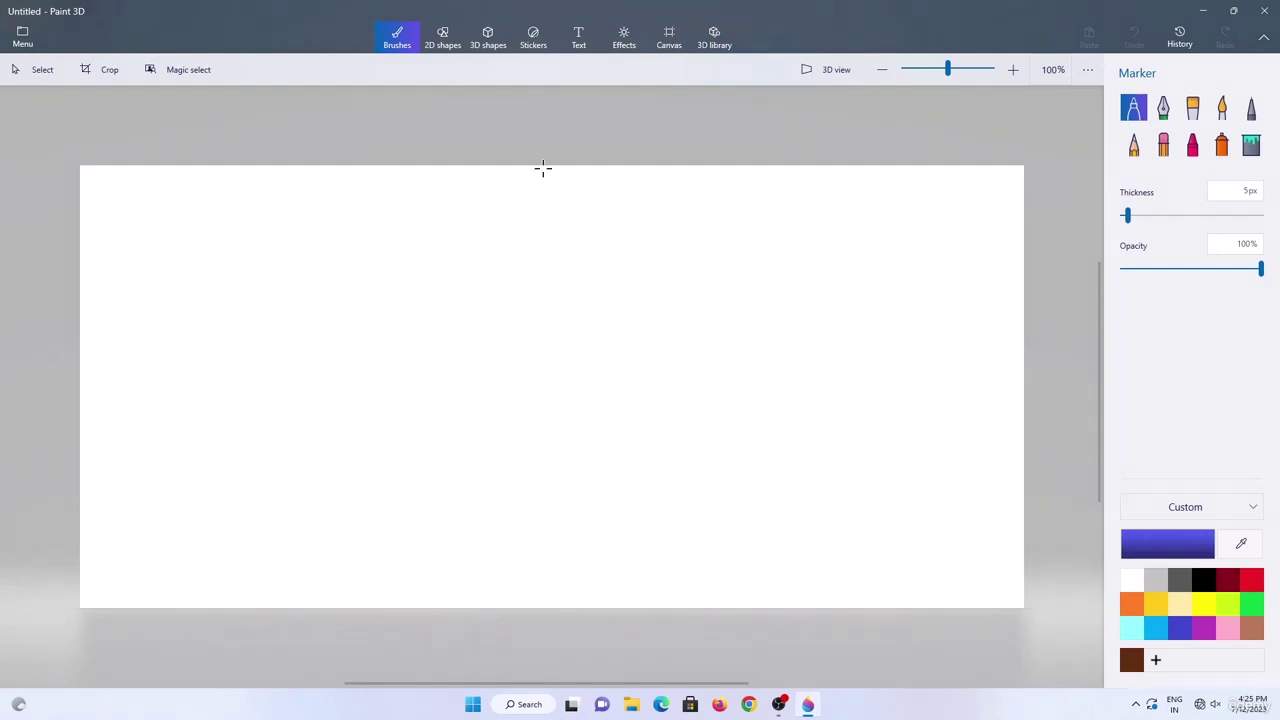
Draw a 3D cube as a tall, thin vertical bar and hide the canvas.
click(487, 40)
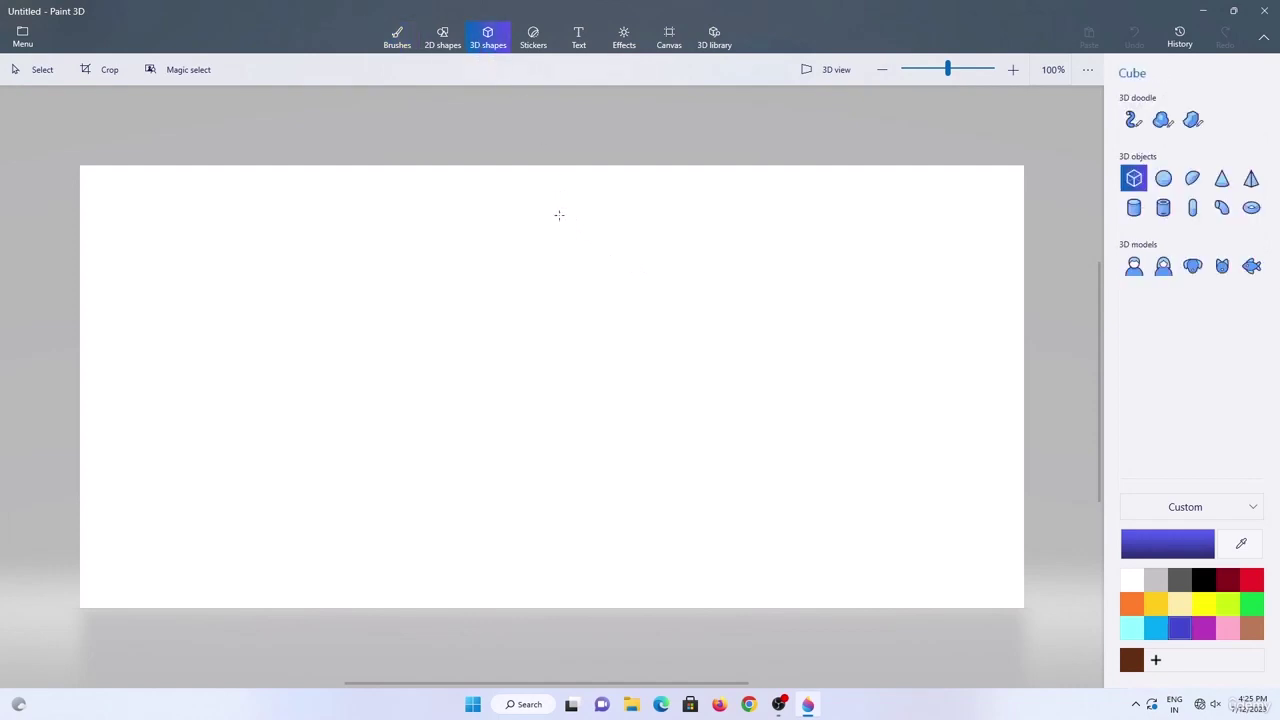
drag(490, 249, 505, 505)
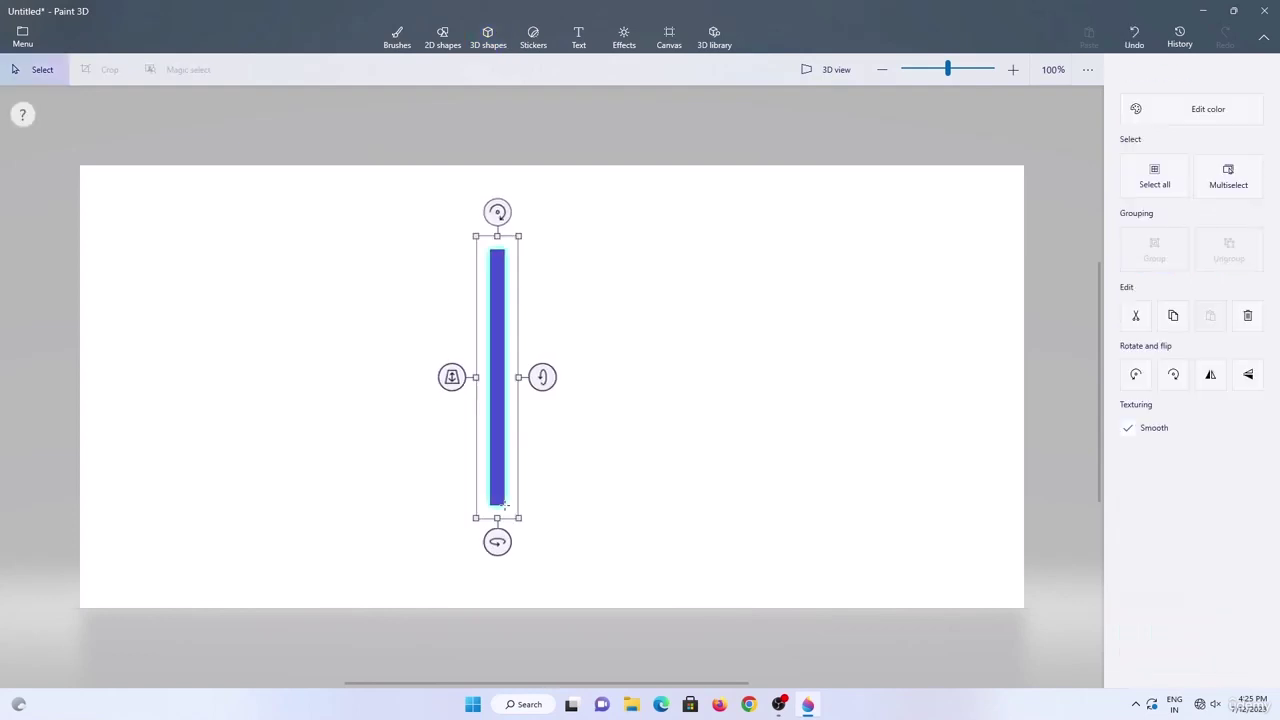
click(669, 38)
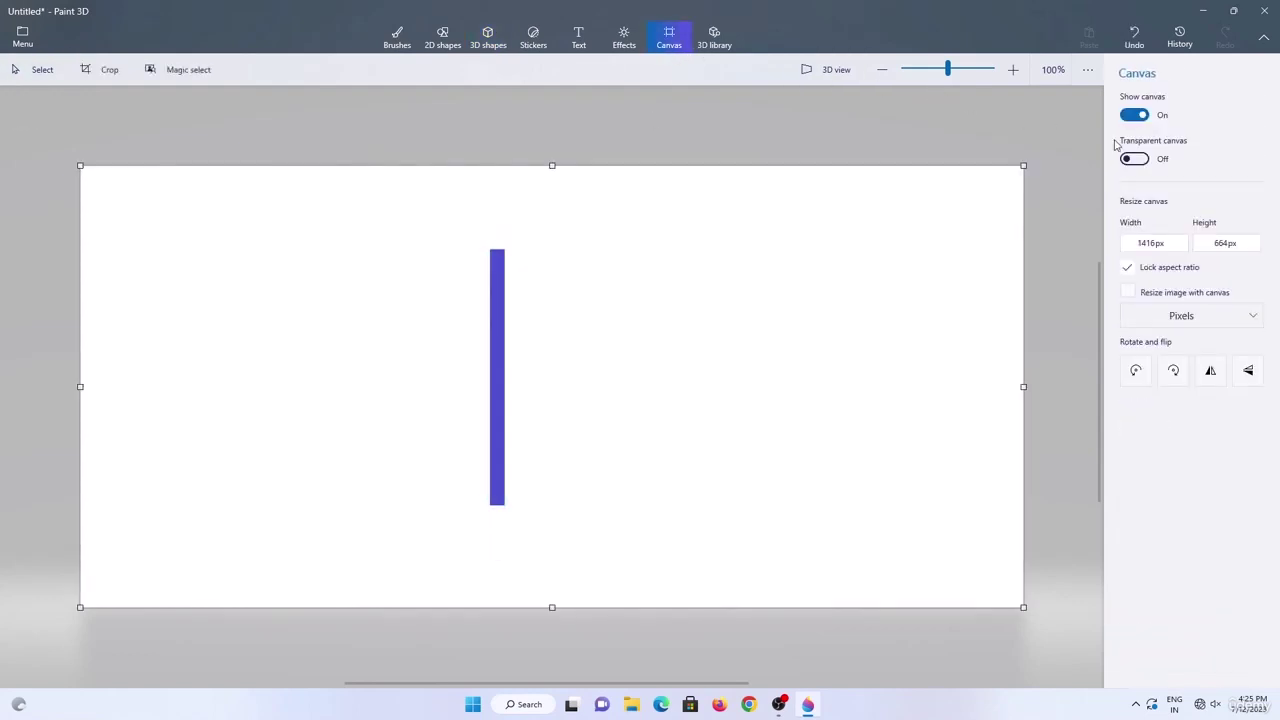
click(1136, 115)
Duplicate the vertical bar and turn the copy horizontal, extending to the right from the original's upper end.
click(505, 340)
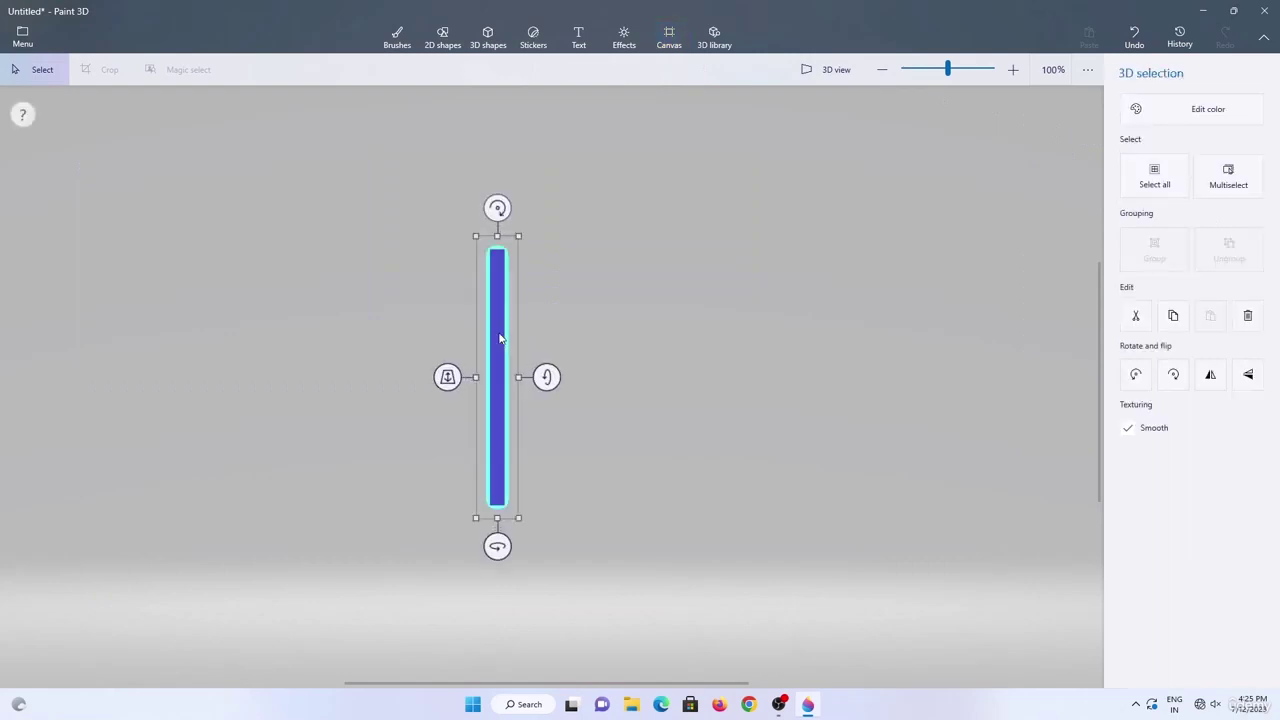
drag(499, 335, 497, 305)
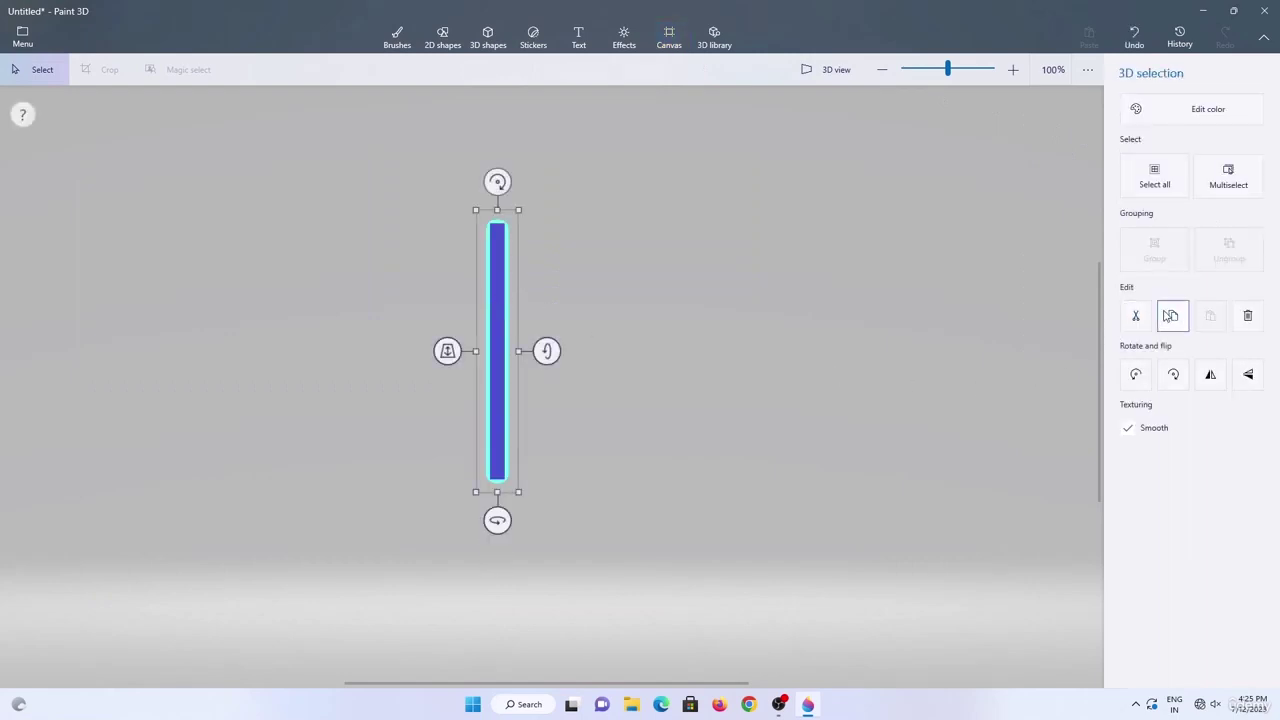
click(1173, 315)
click(1210, 315)
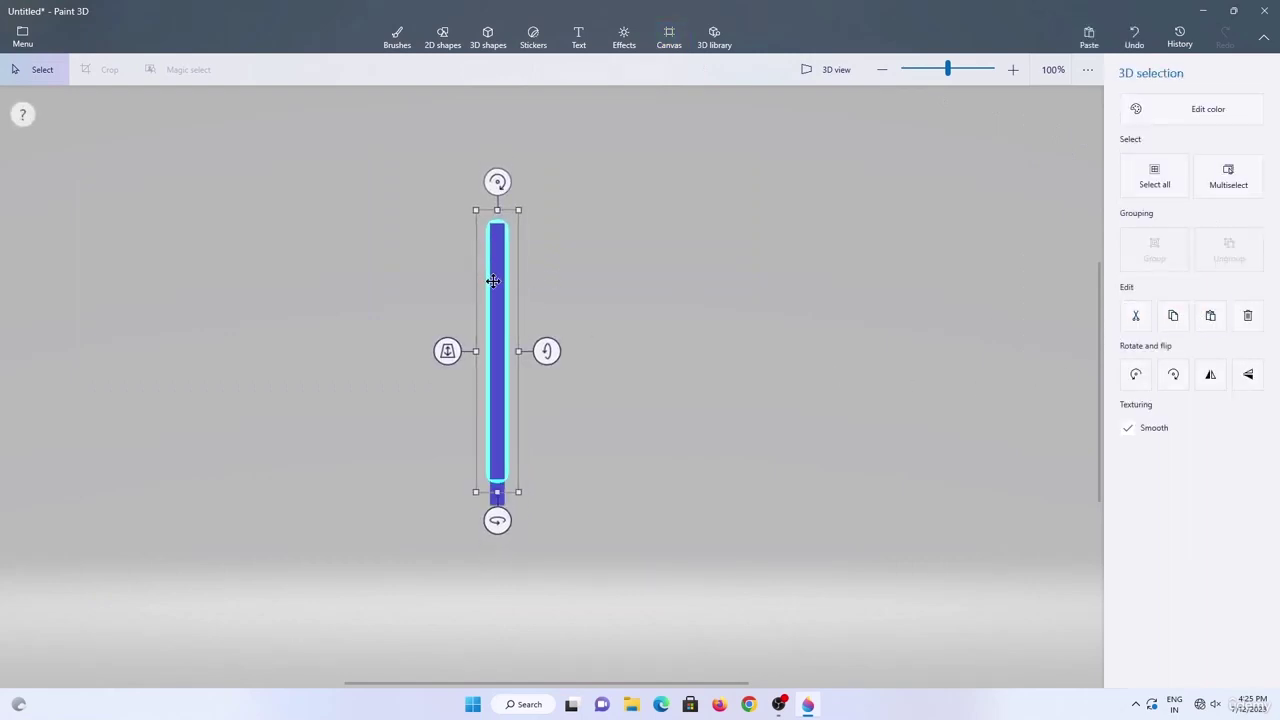
drag(493, 281, 594, 295)
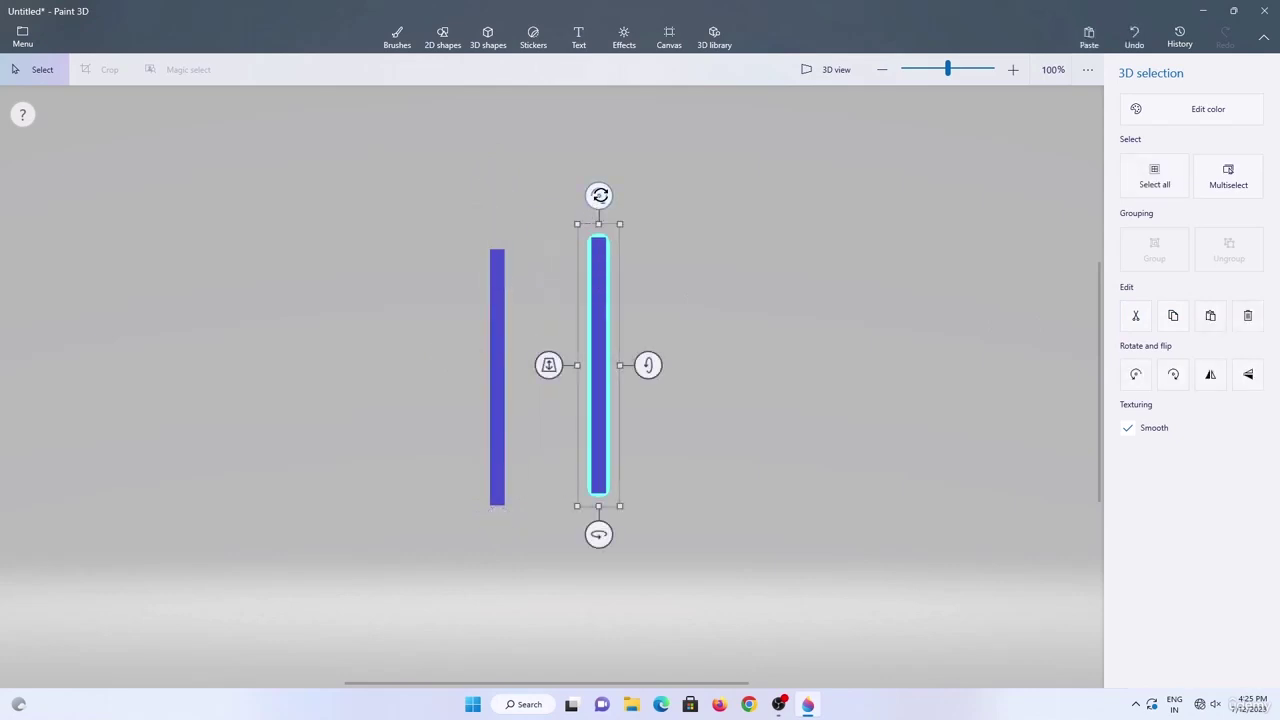
drag(648, 365, 657, 255)
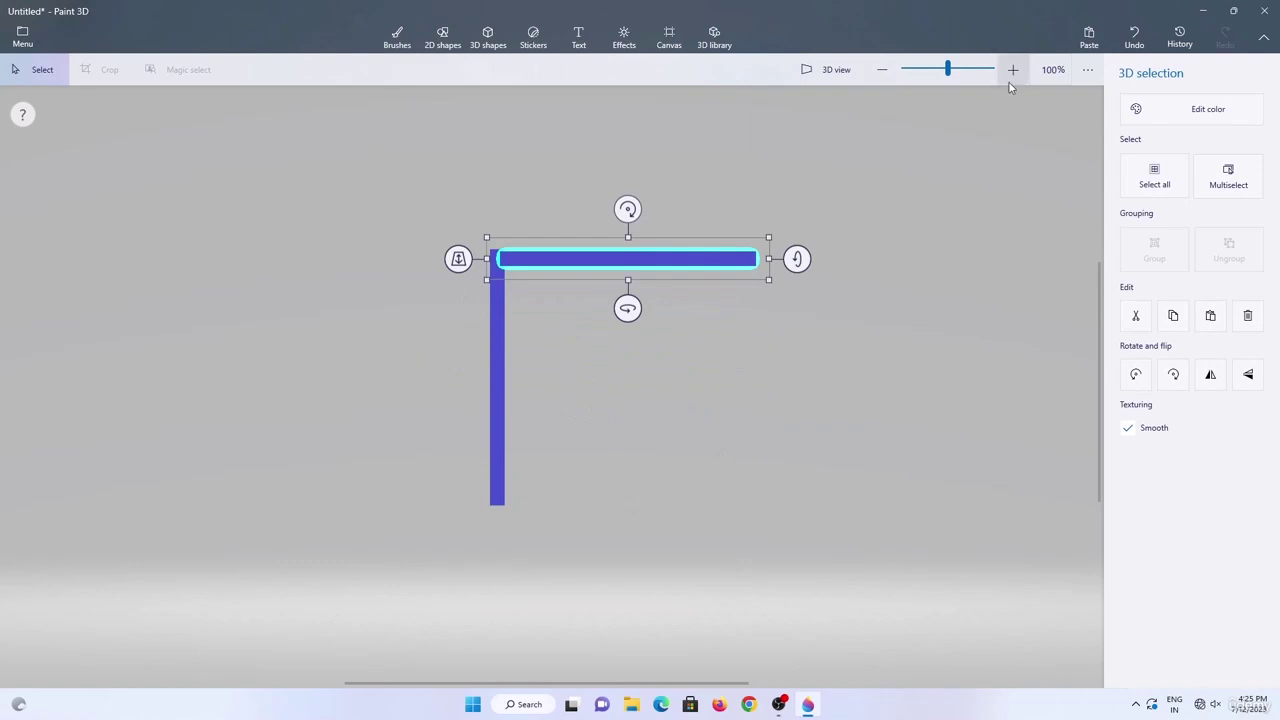
Align the horizontal bar flush with the upper-left corner of the vertical bar.
click(1012, 72)
click(1012, 72)
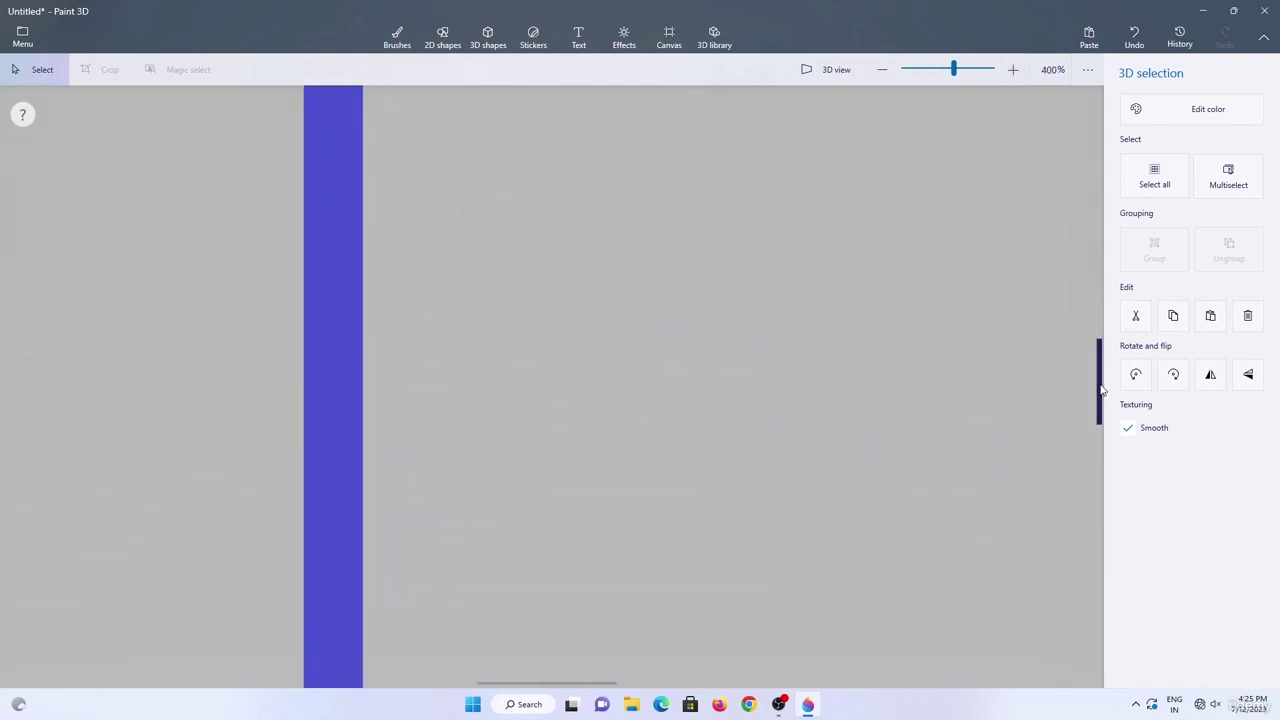
drag(1101, 390, 1102, 315)
drag(402, 301, 393, 291)
click(882, 72)
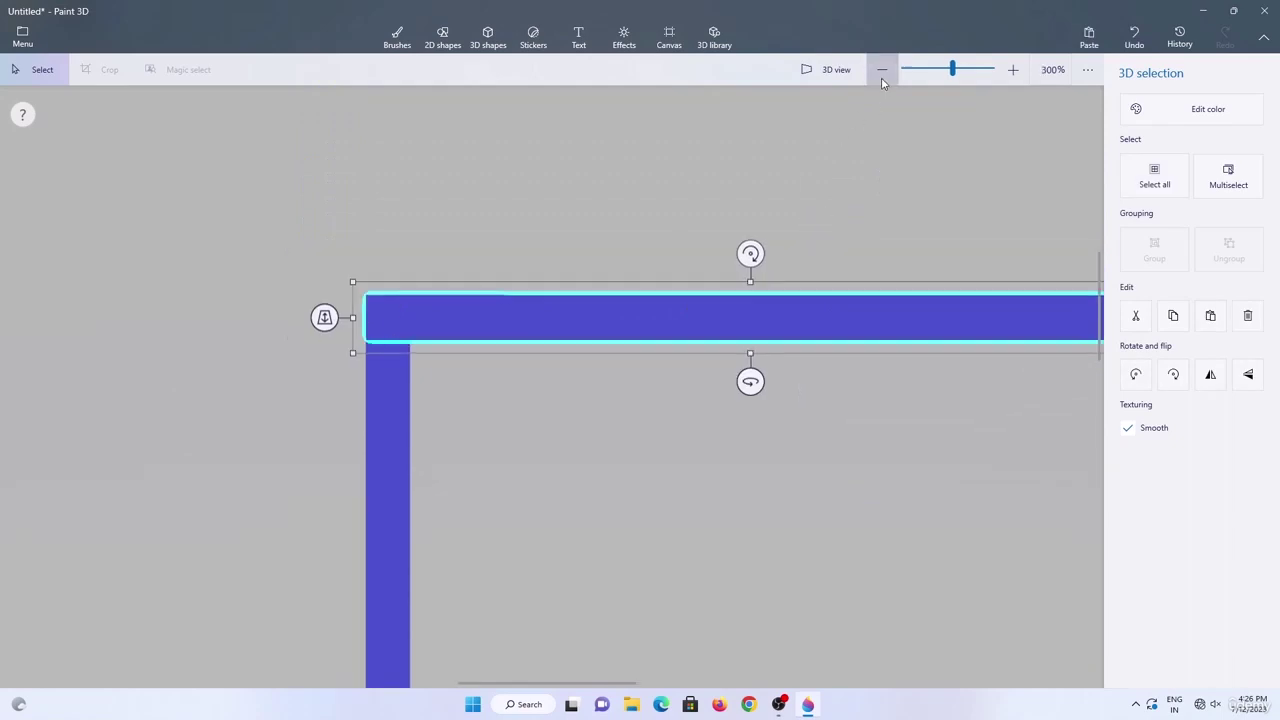
click(882, 72)
click(882, 72)
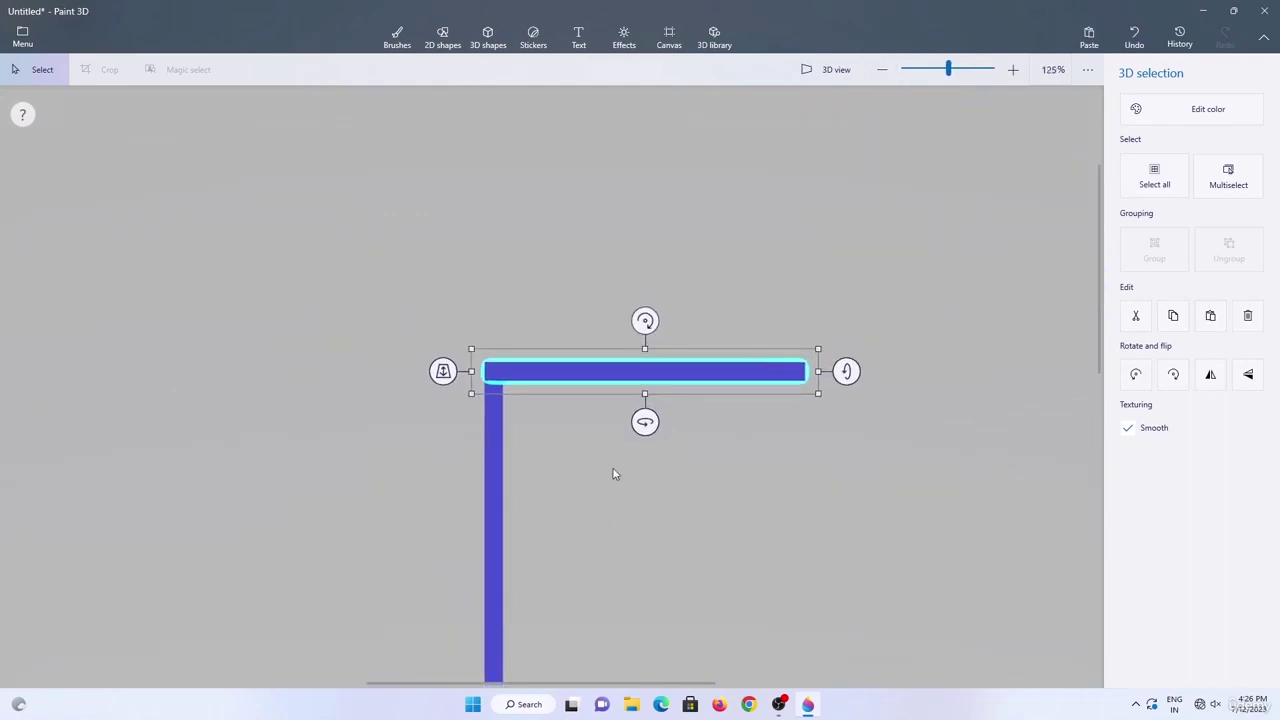
Select both bars and group them into one L-shaped object.
click(1154, 176)
scroll(737, 371, down, 2)
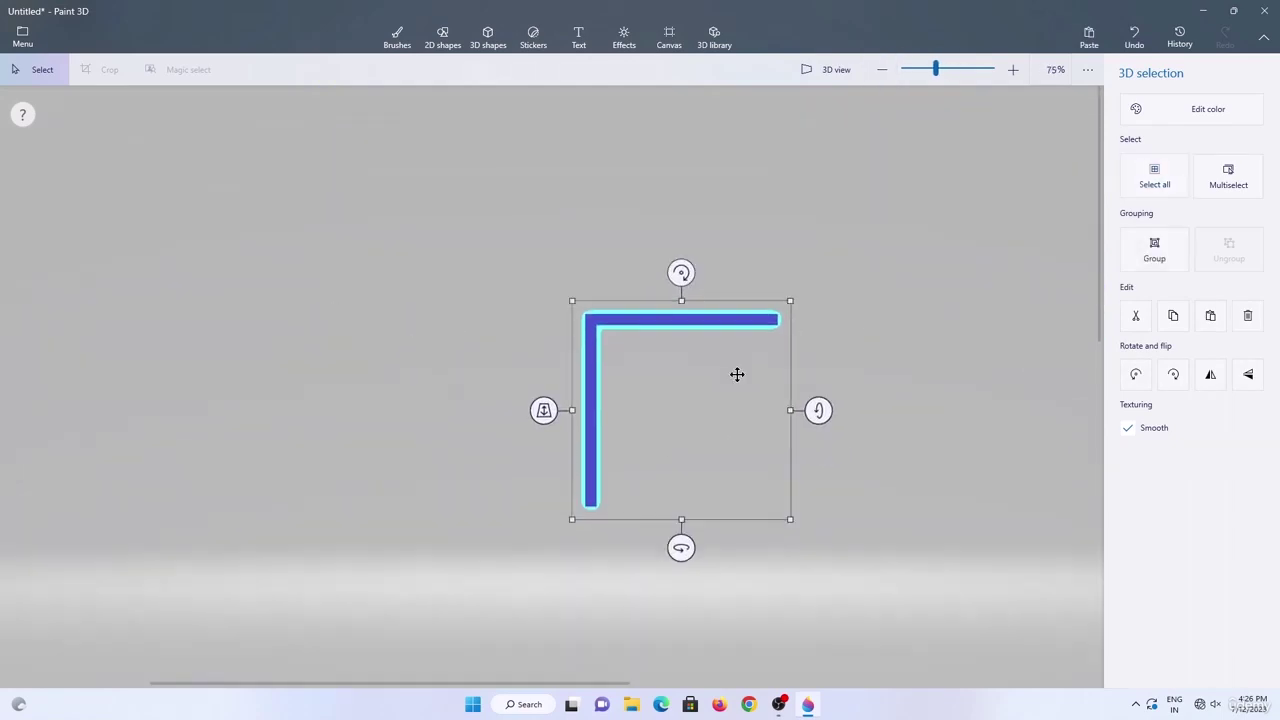
scroll(737, 374, up, 1)
click(1130, 257)
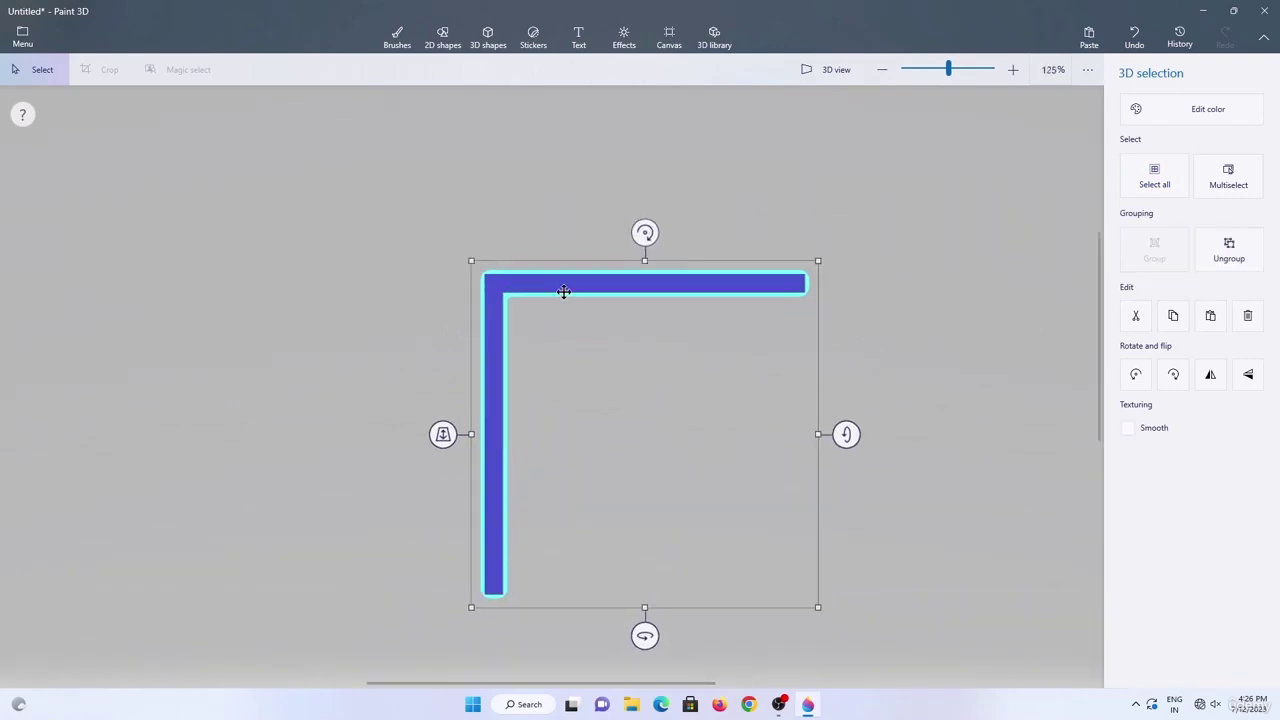
Duplicate the L-shaped group and flip the copy horizontally and vertically to close a square frame.
key(ctrl+c)
key(ctrl+v)
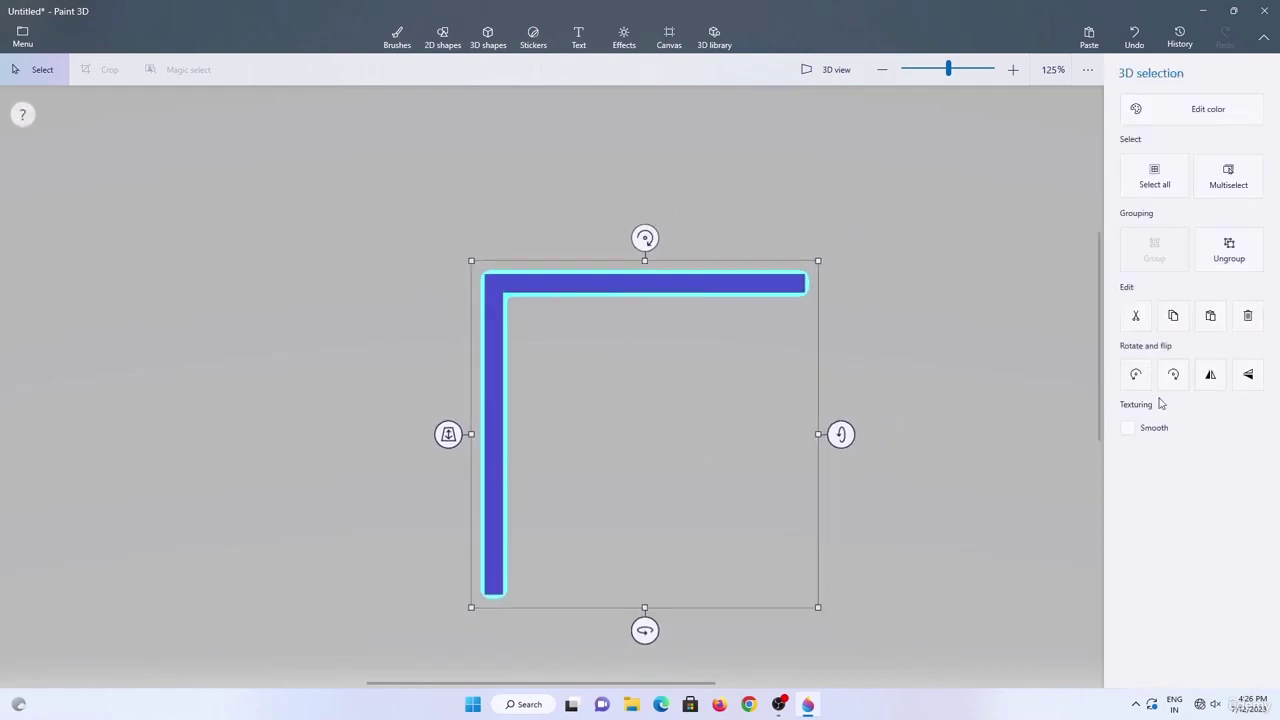
click(1210, 376)
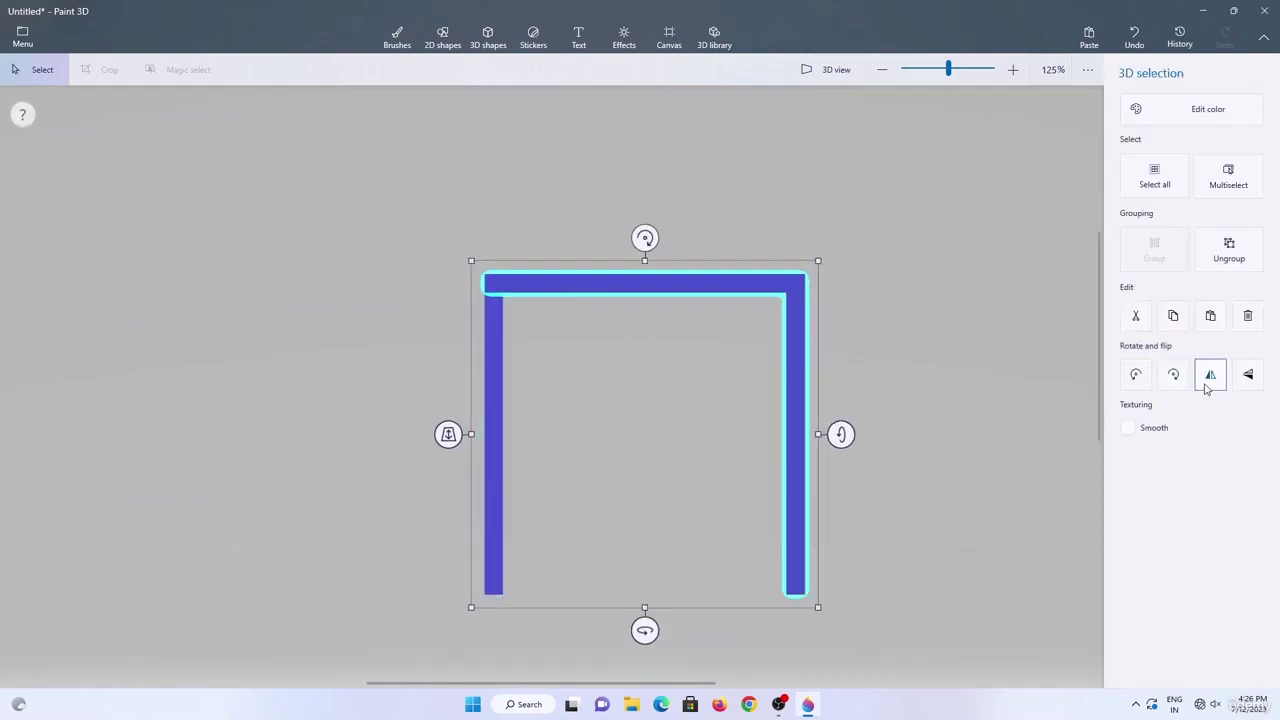
click(1247, 376)
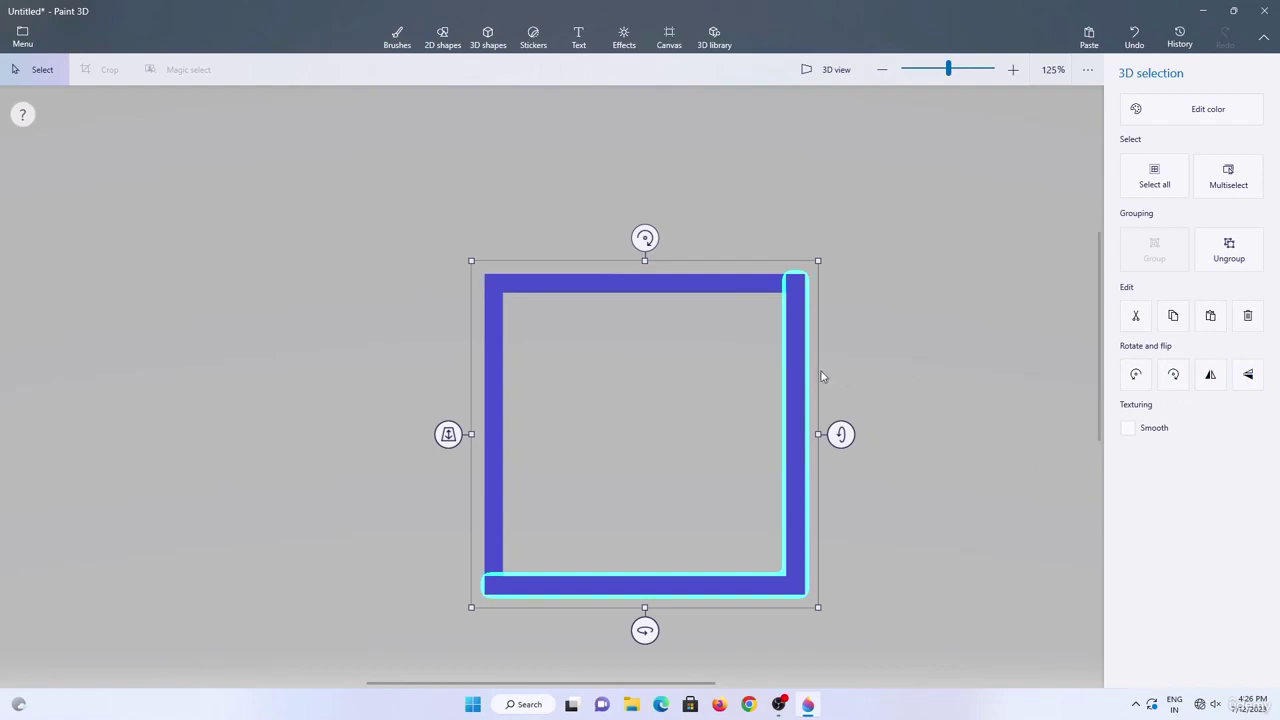
Group all parts of the square frame and move it up and to the right.
key(ctrl+a)
click(1154, 250)
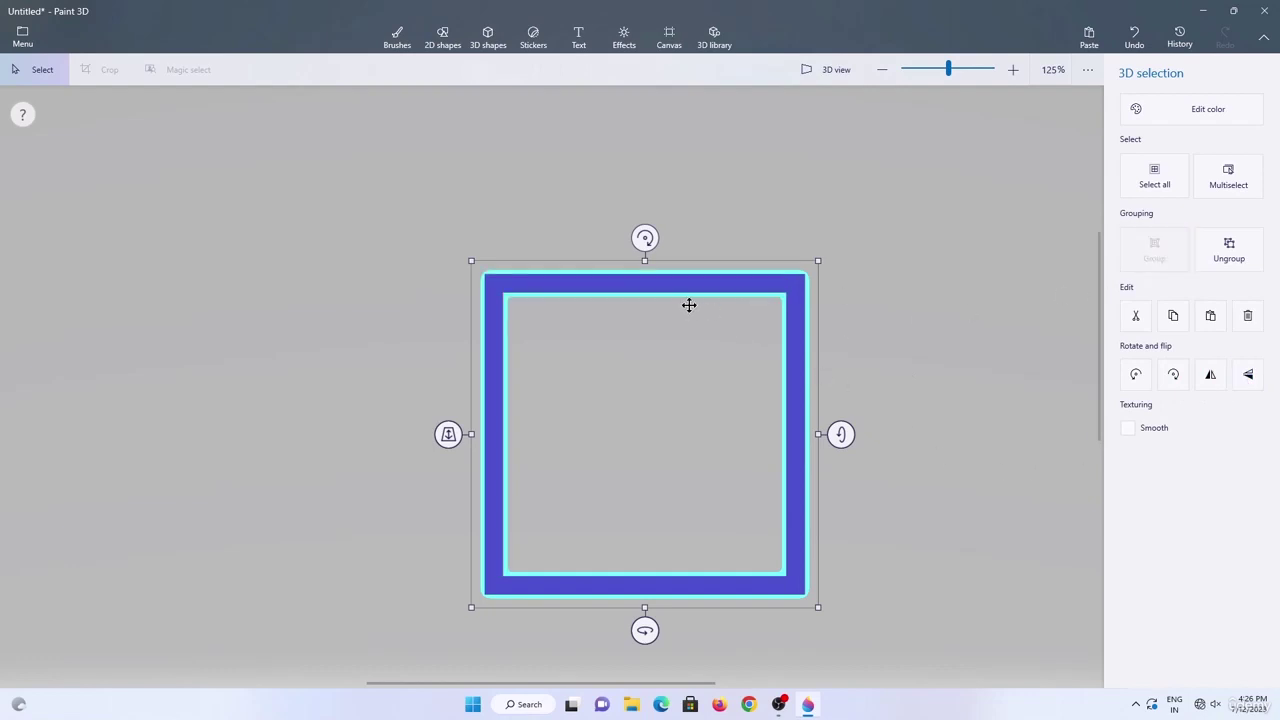
drag(714, 284, 831, 239)
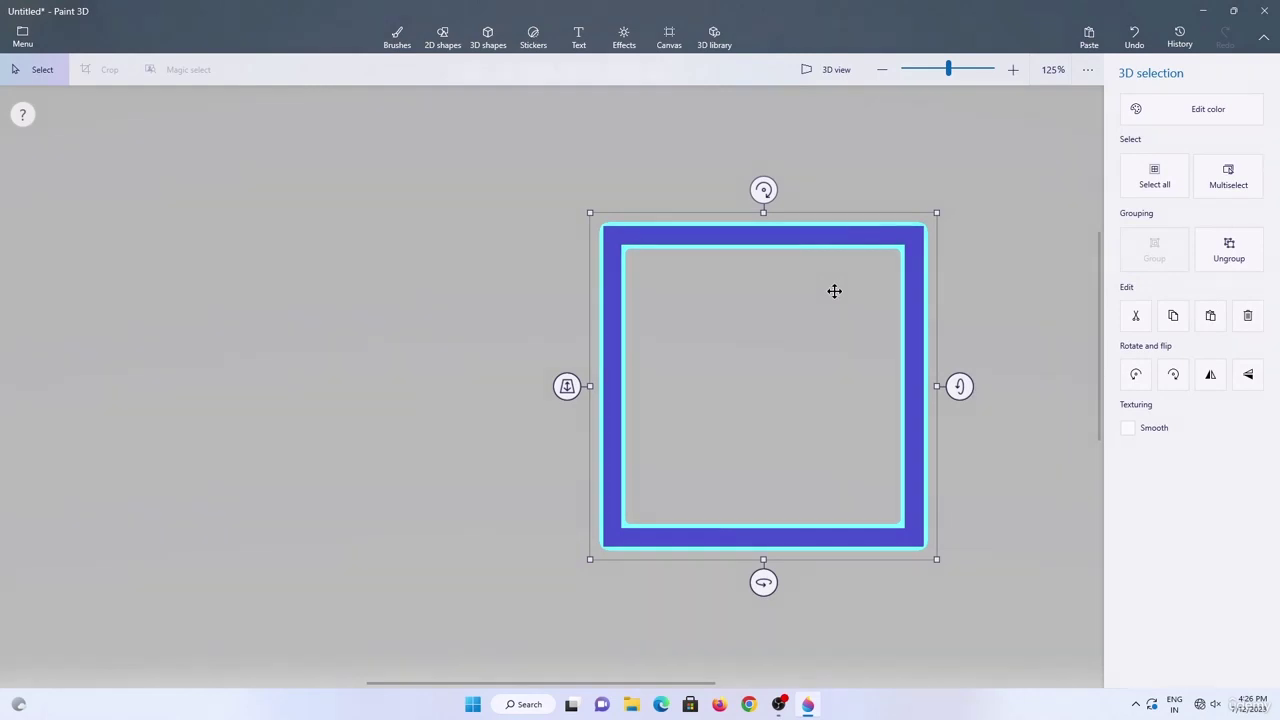
Draw a 3D cube about the size of the square frame to its left and recolor it sky blue.
click(488, 38)
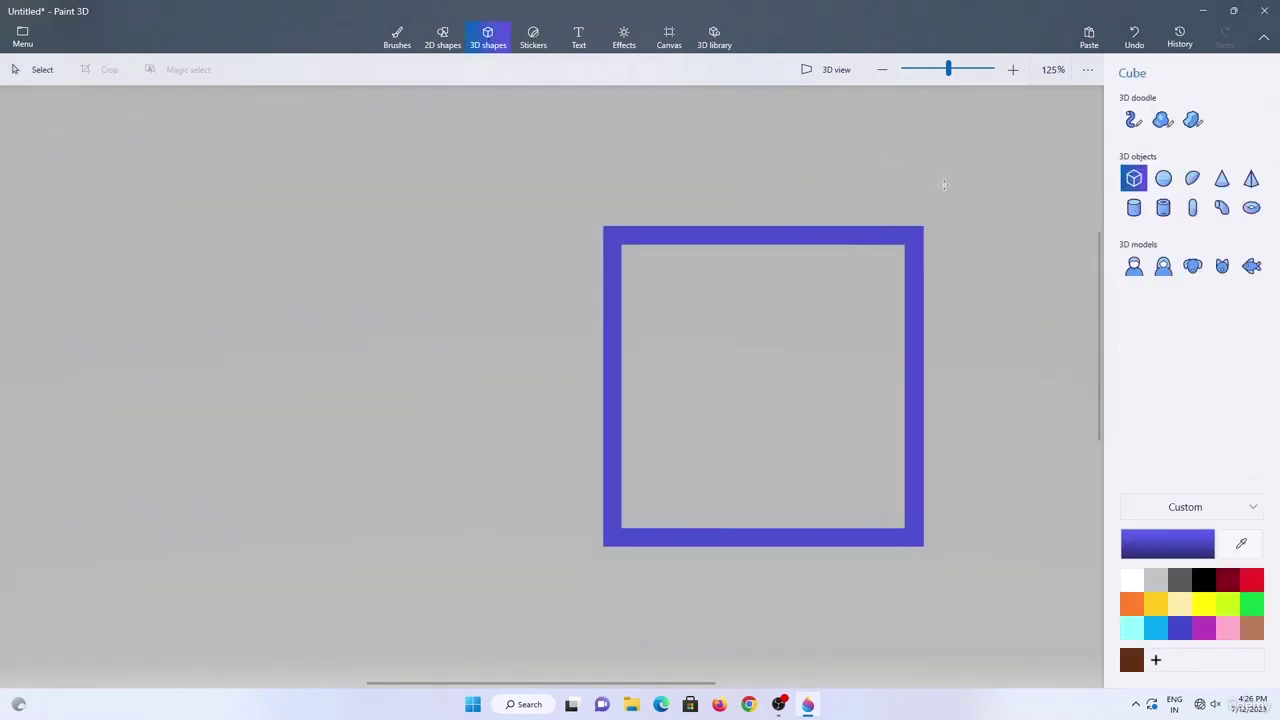
drag(233, 226, 534, 539)
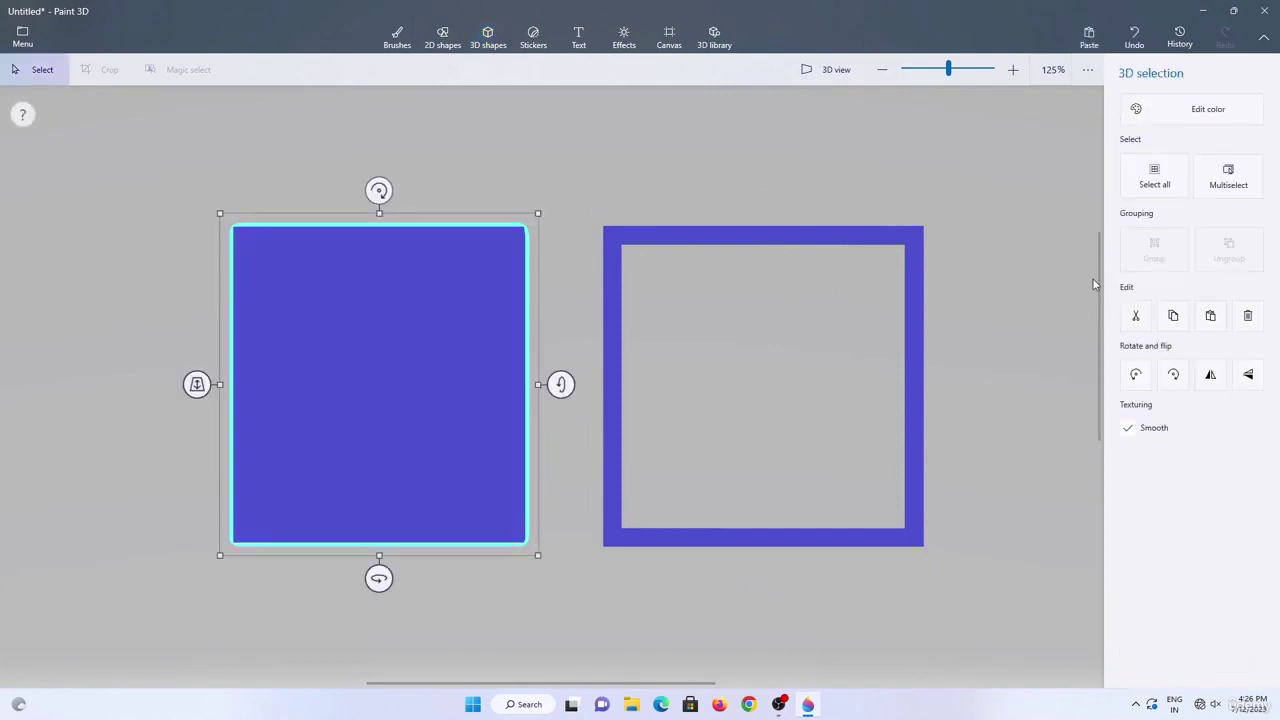
click(1155, 118)
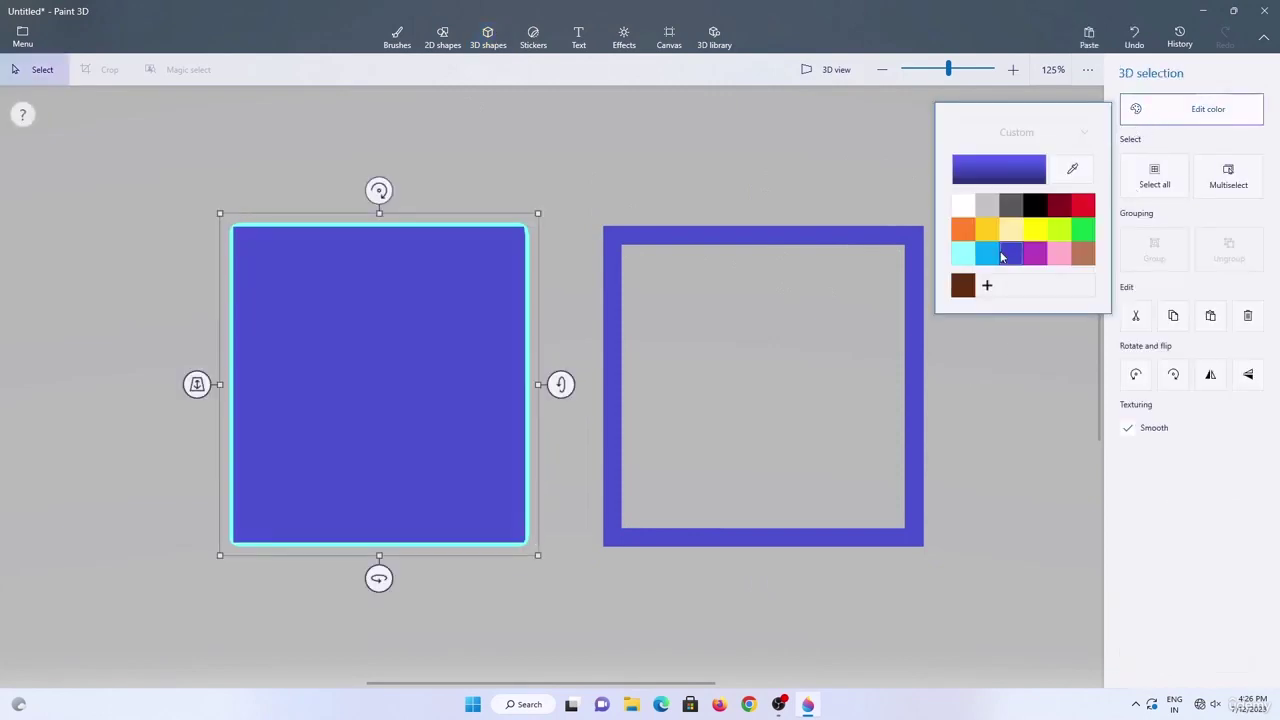
click(963, 256)
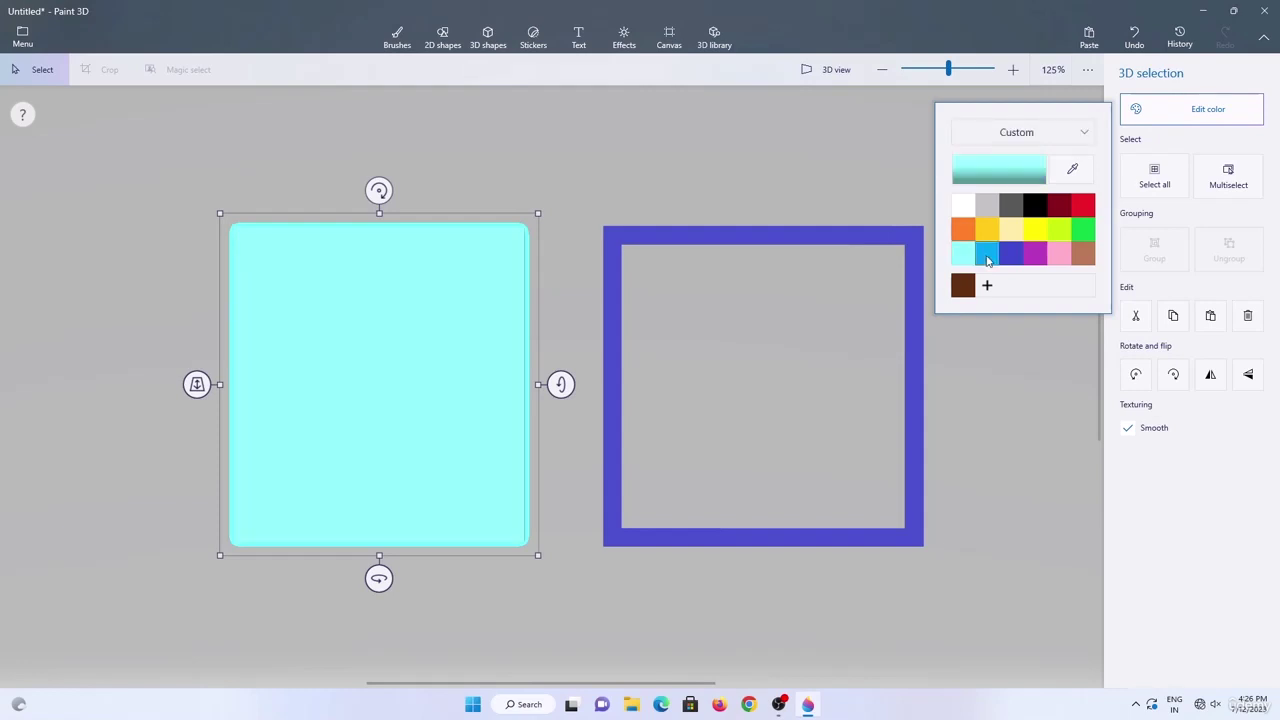
click(987, 257)
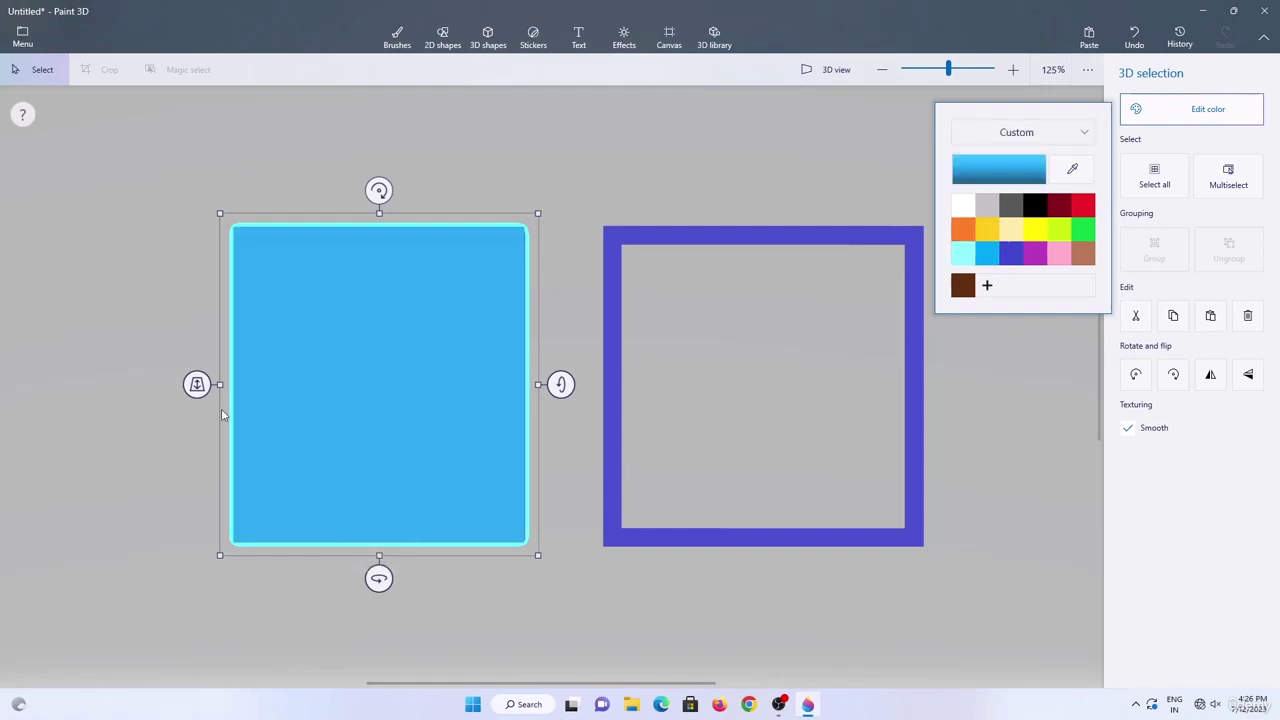
Flatten the sky-blue cube into a thin panel and turn it to face front, fitted within the square frame and set at its depth.
drag(220, 388, 493, 392)
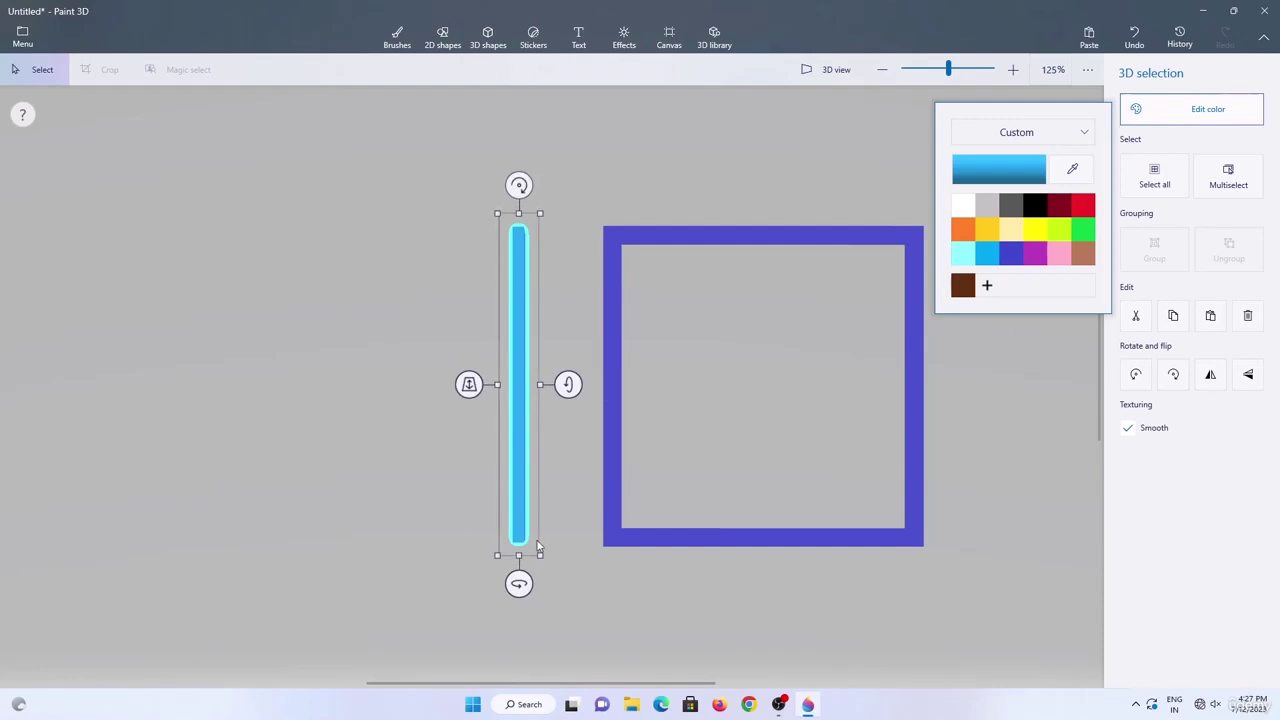
drag(519, 584, 466, 583)
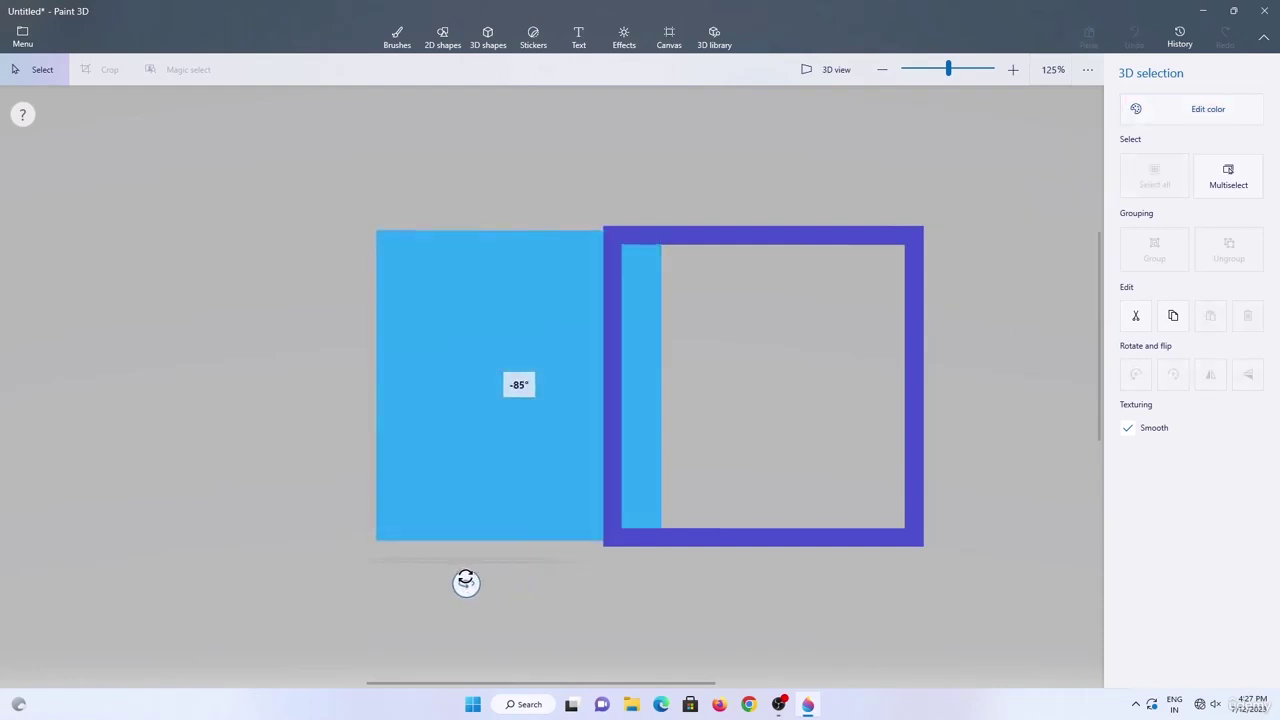
drag(510, 392, 674, 392)
drag(736, 389, 739, 389)
drag(912, 387, 926, 387)
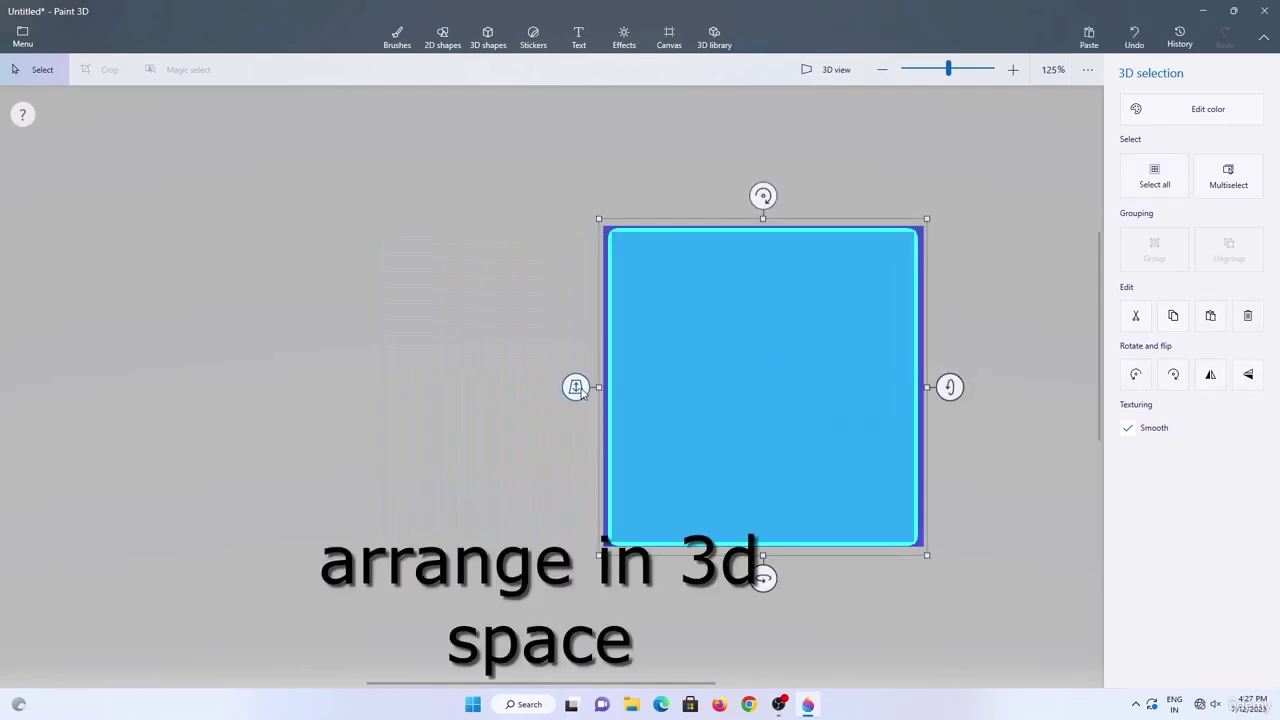
drag(575, 387, 575, 387)
click(1032, 490)
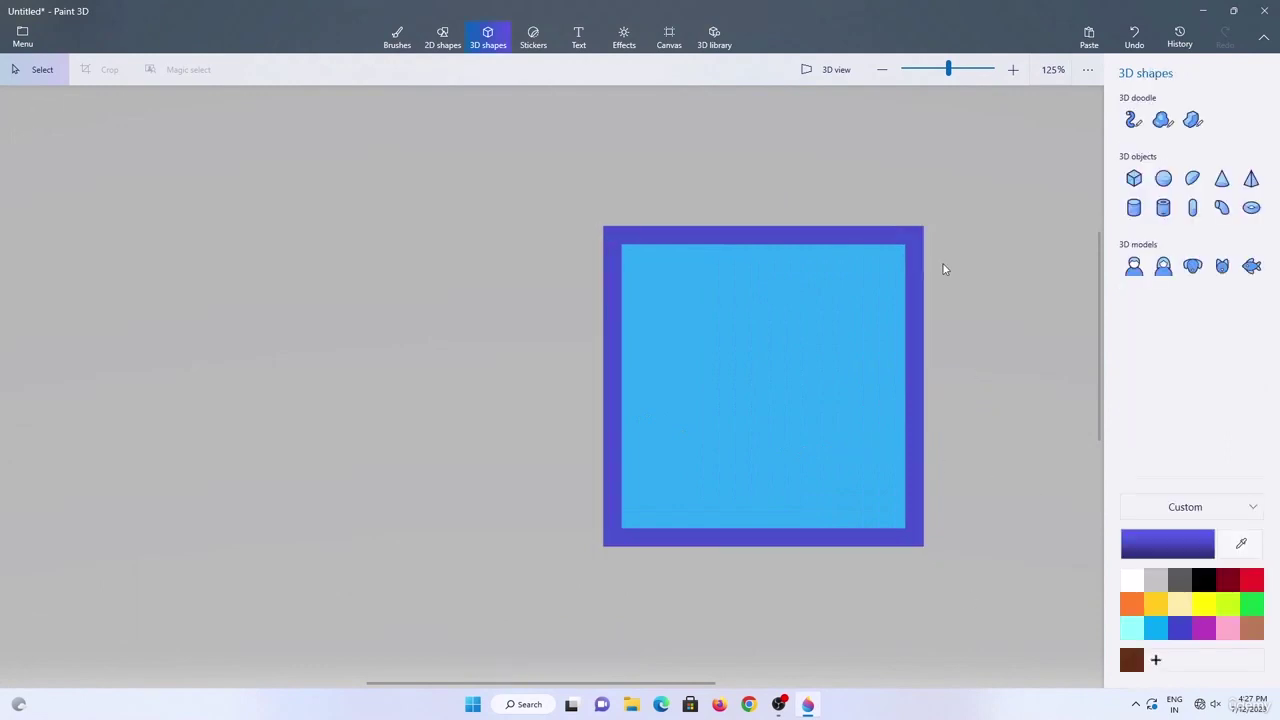
Recolor the square frame around the blue panel black.
click(918, 248)
click(1147, 125)
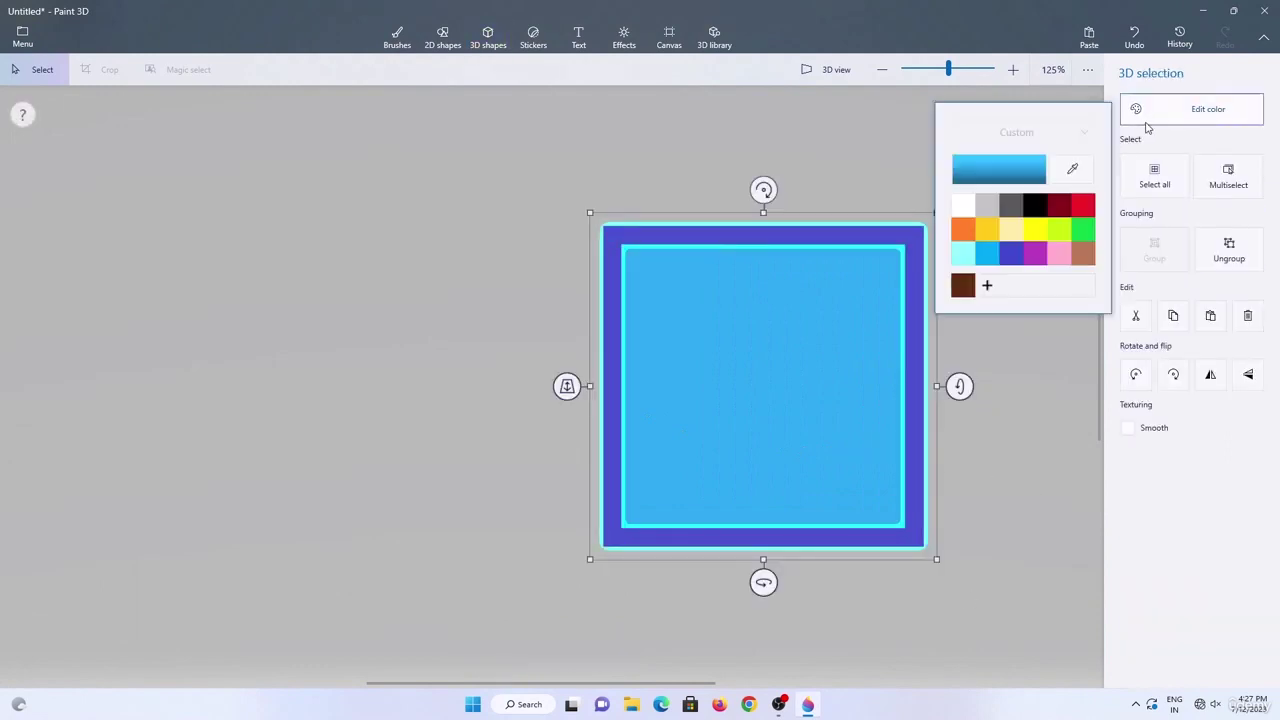
click(1036, 212)
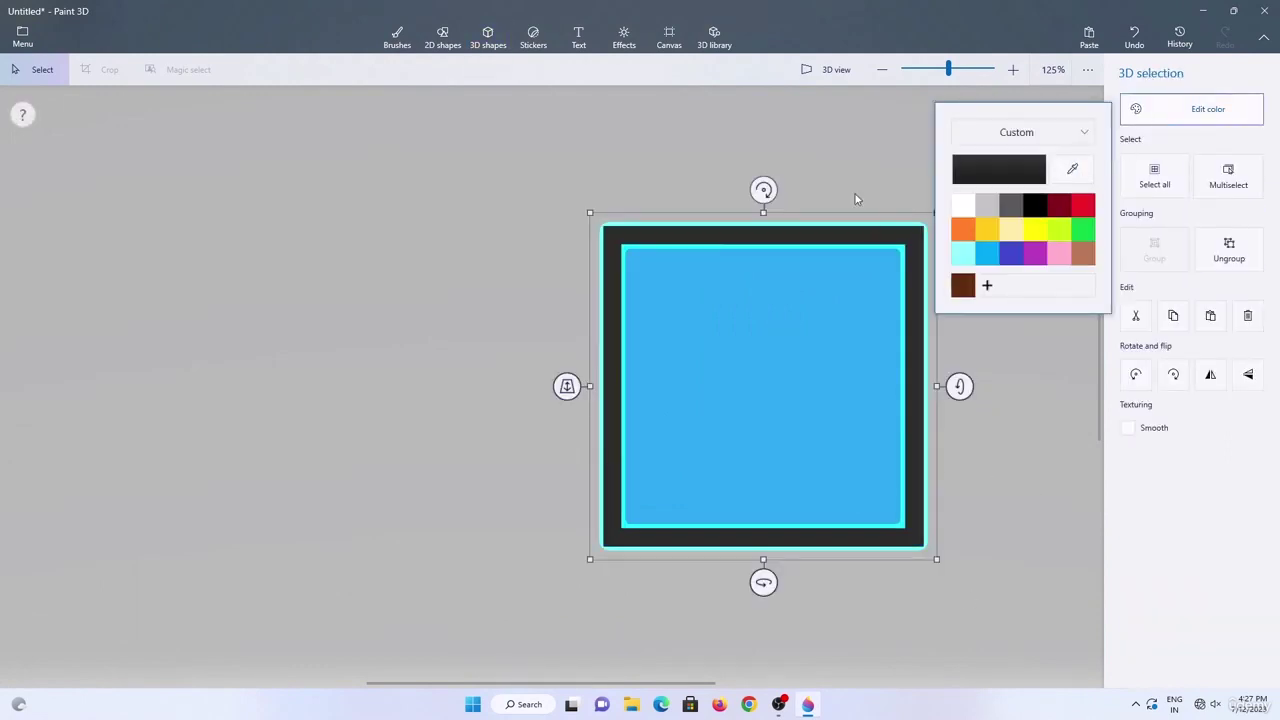
click(845, 200)
Group the black frame with the blue panel and move the window up and to the left.
drag(555, 200, 954, 605)
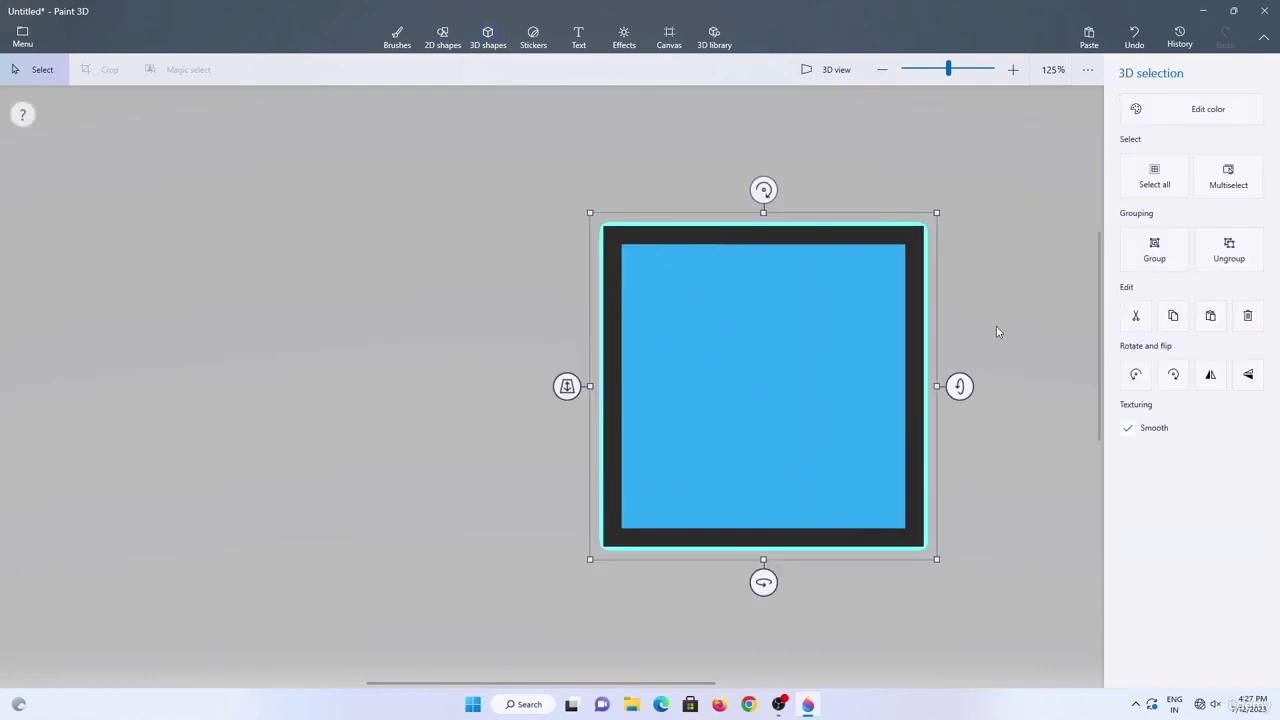
click(1144, 257)
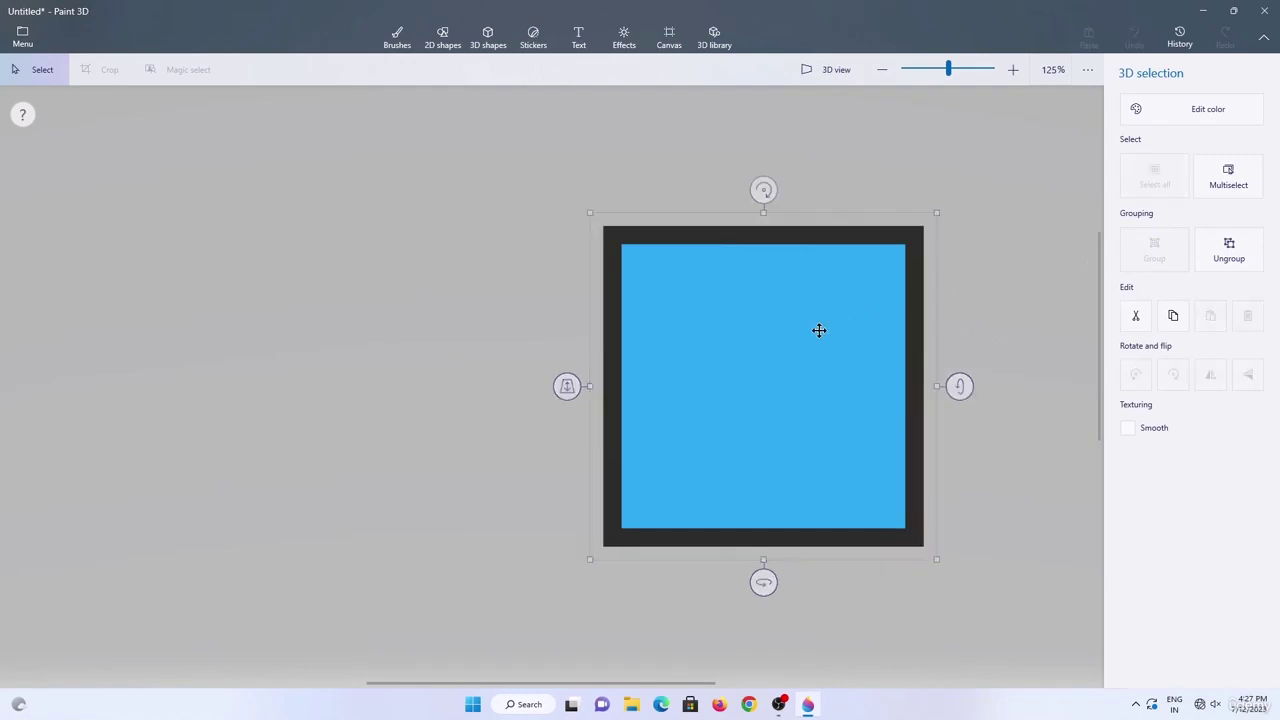
click(980, 320)
click(799, 339)
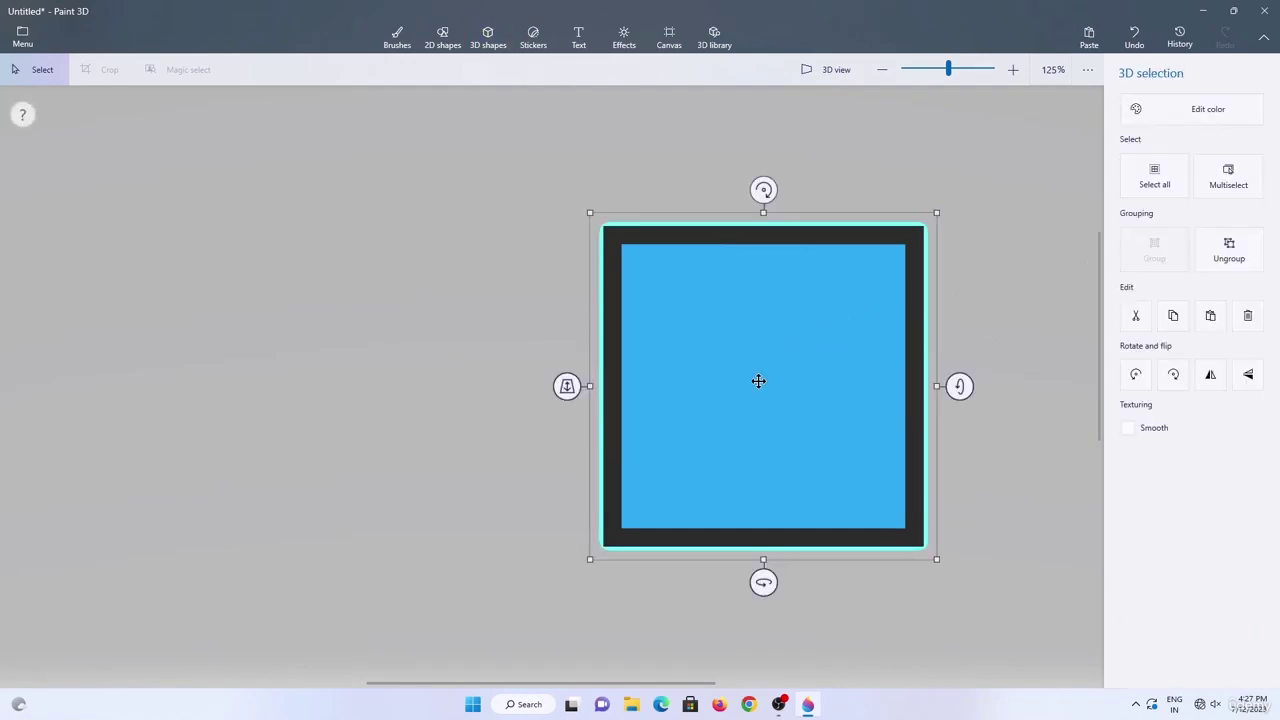
drag(745, 382, 446, 335)
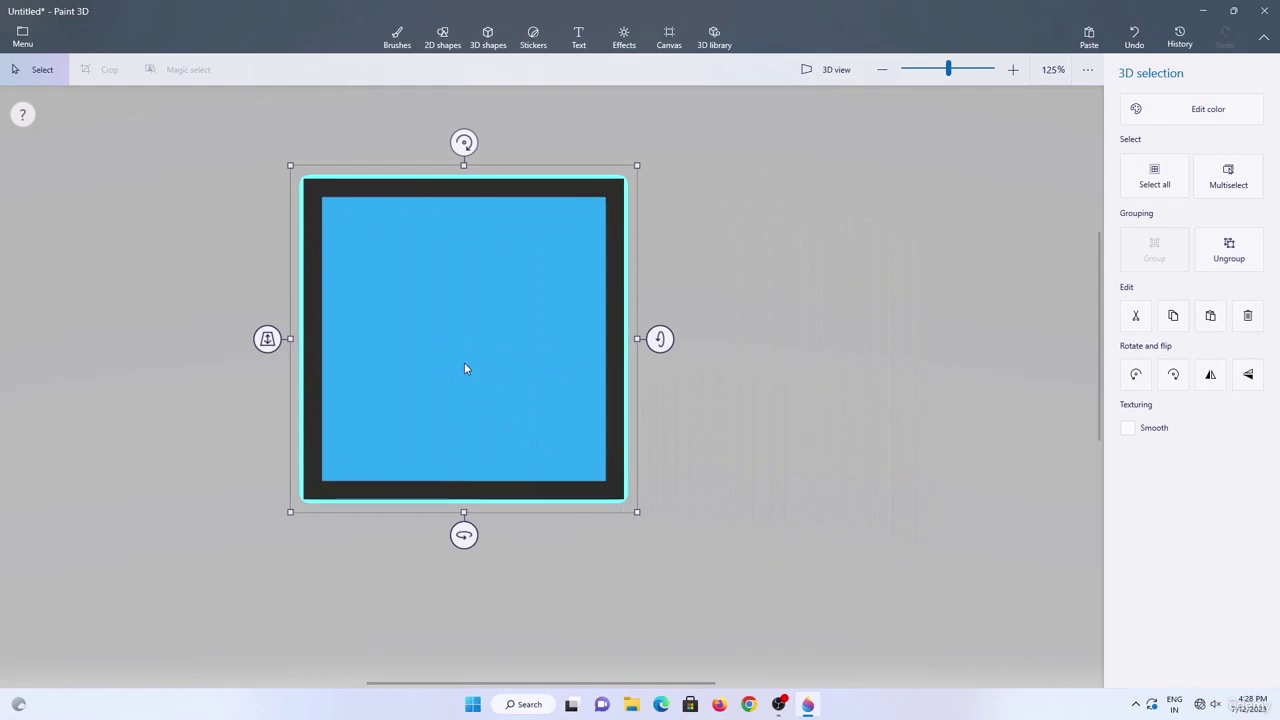
Save the window as a Paint 3D project named "opaque window".
click(22, 40)
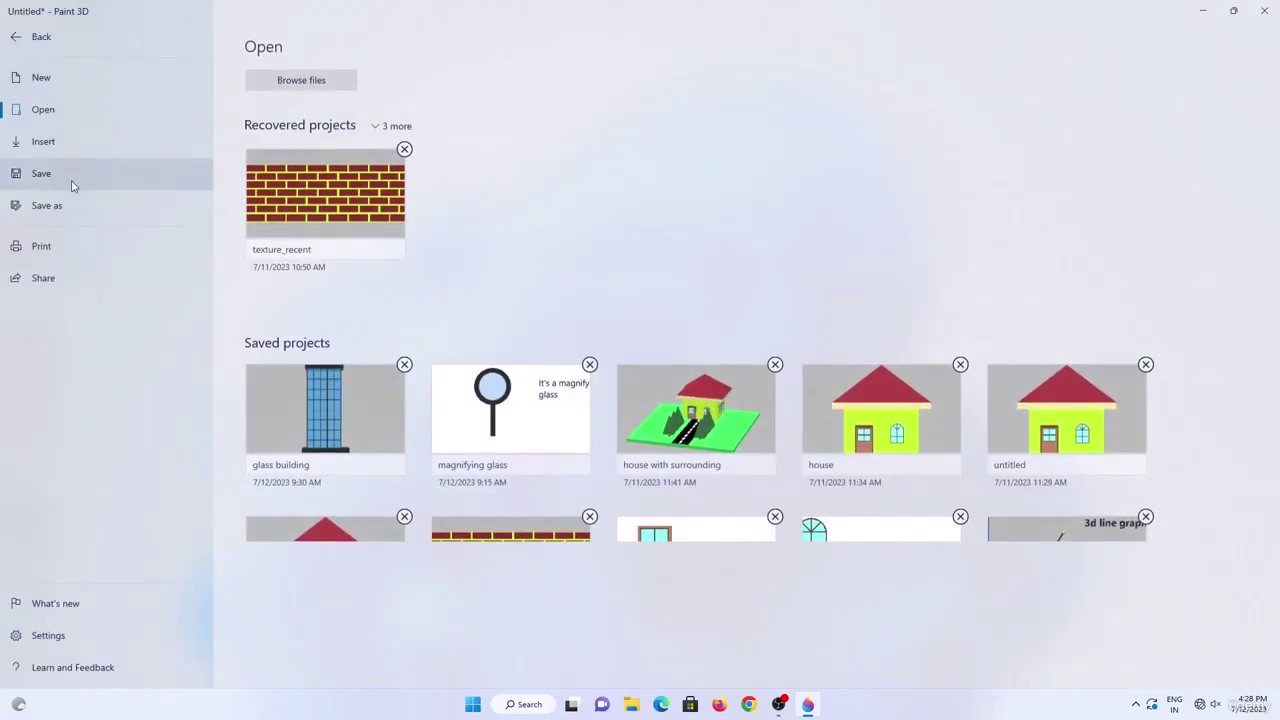
click(89, 207)
click(254, 266)
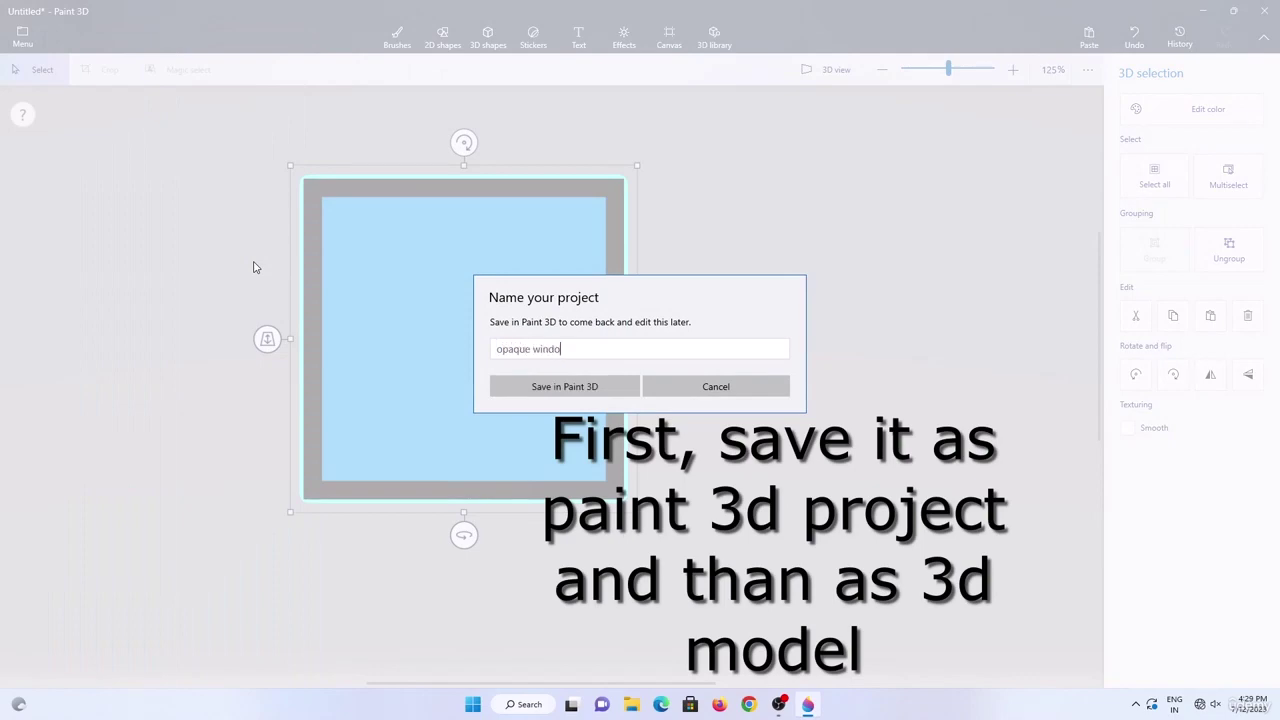
key(Return)
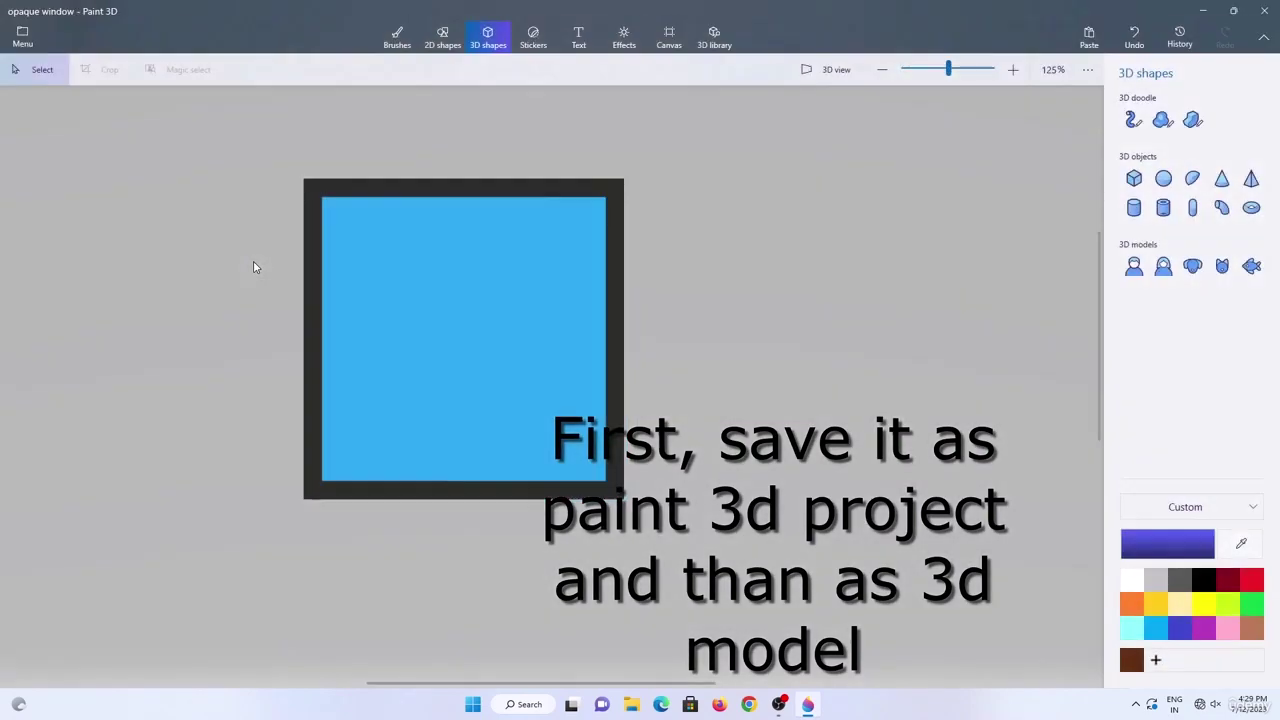
Export the window as a 3D model in GLB format named "opaque window.glb" in the Documents folder.
click(22, 40)
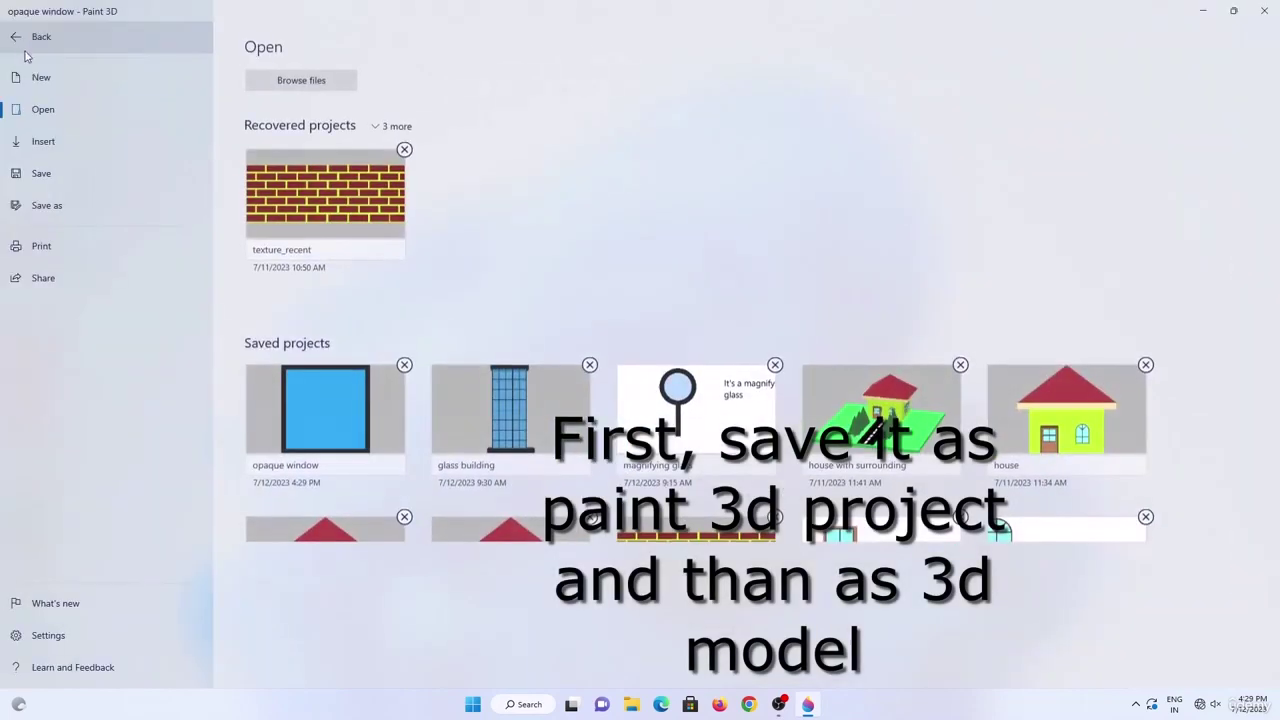
click(56, 207)
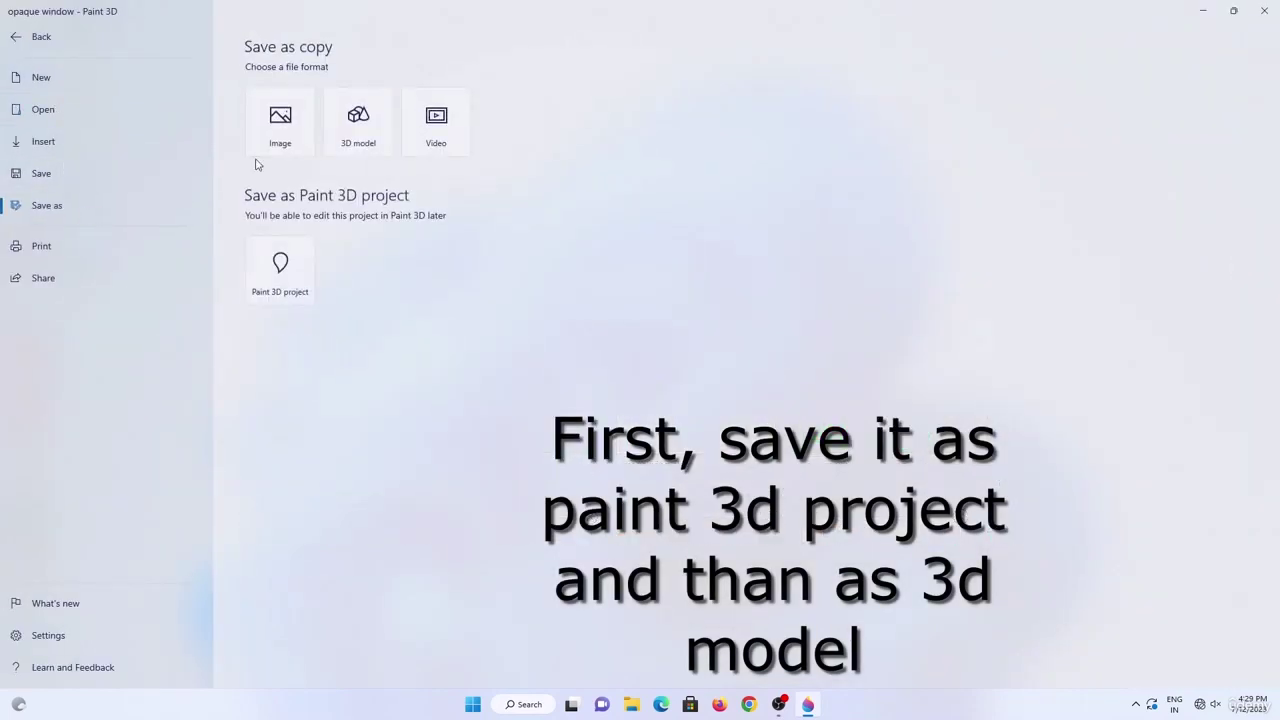
click(357, 117)
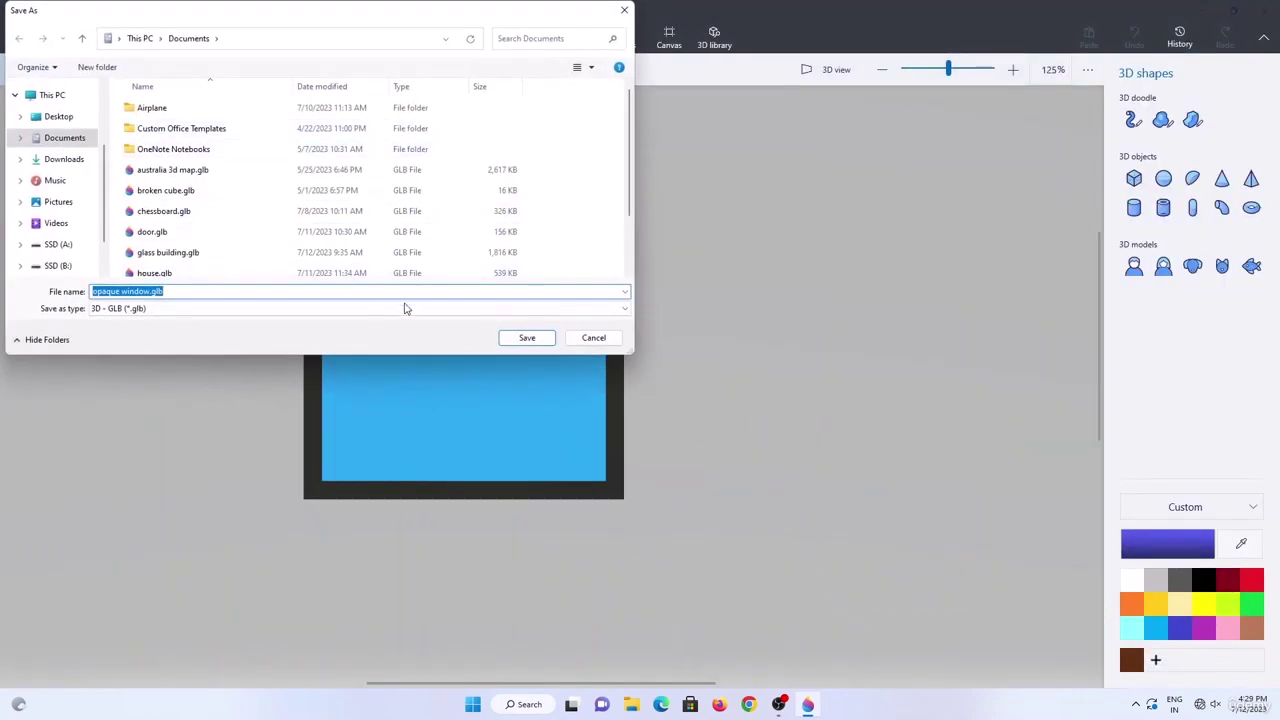
click(527, 338)
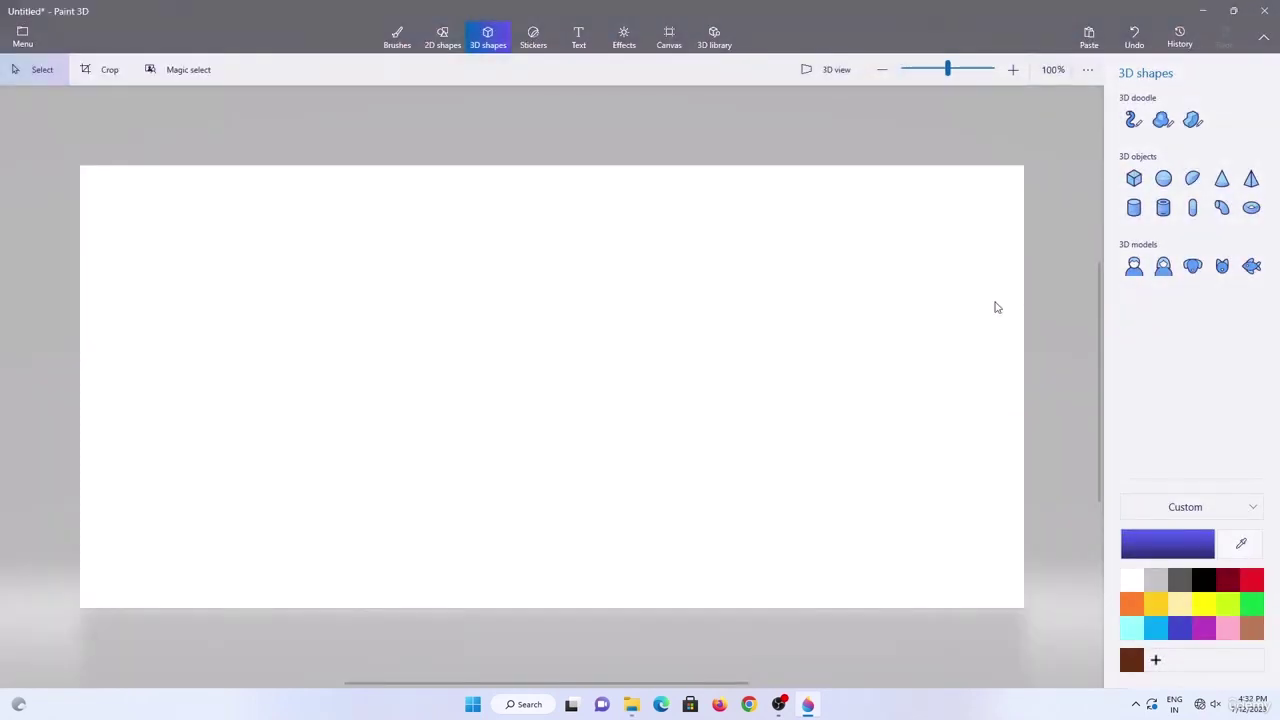
Draw a tall rectangular 3D cube on the blank canvas, thin its depth into a door panel, and turn it to face front.
click(1132, 180)
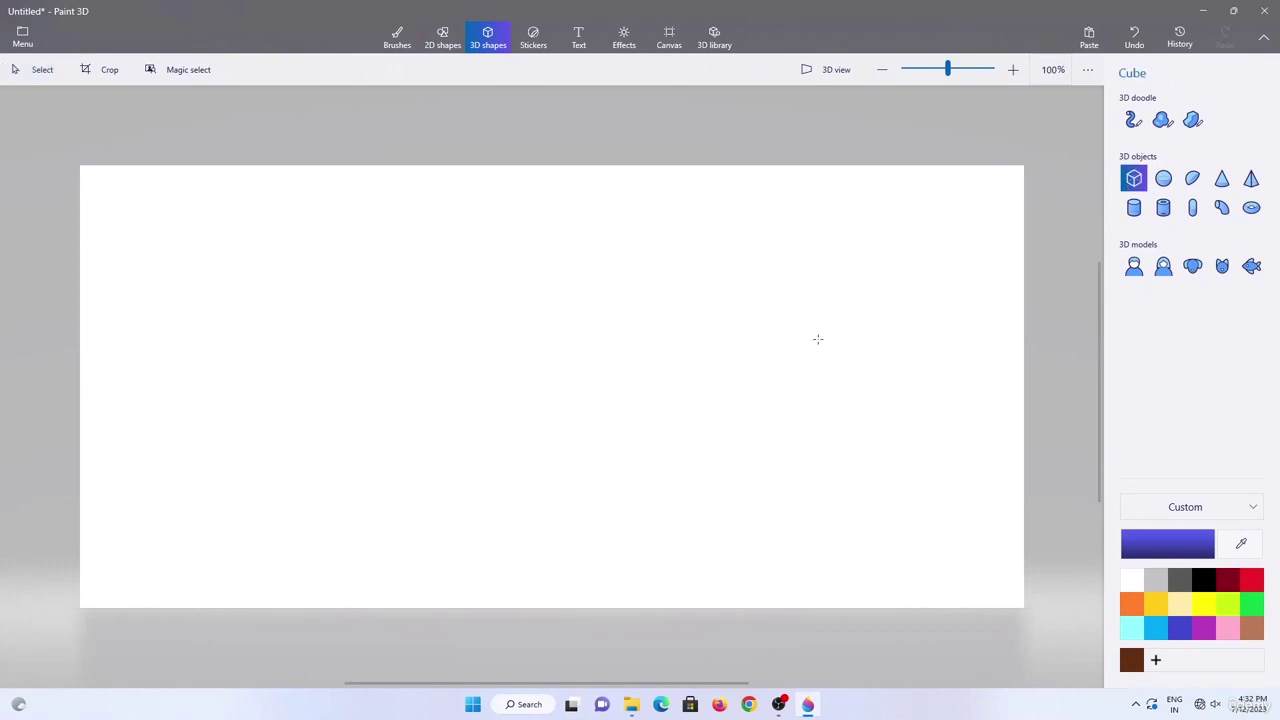
drag(597, 265, 767, 540)
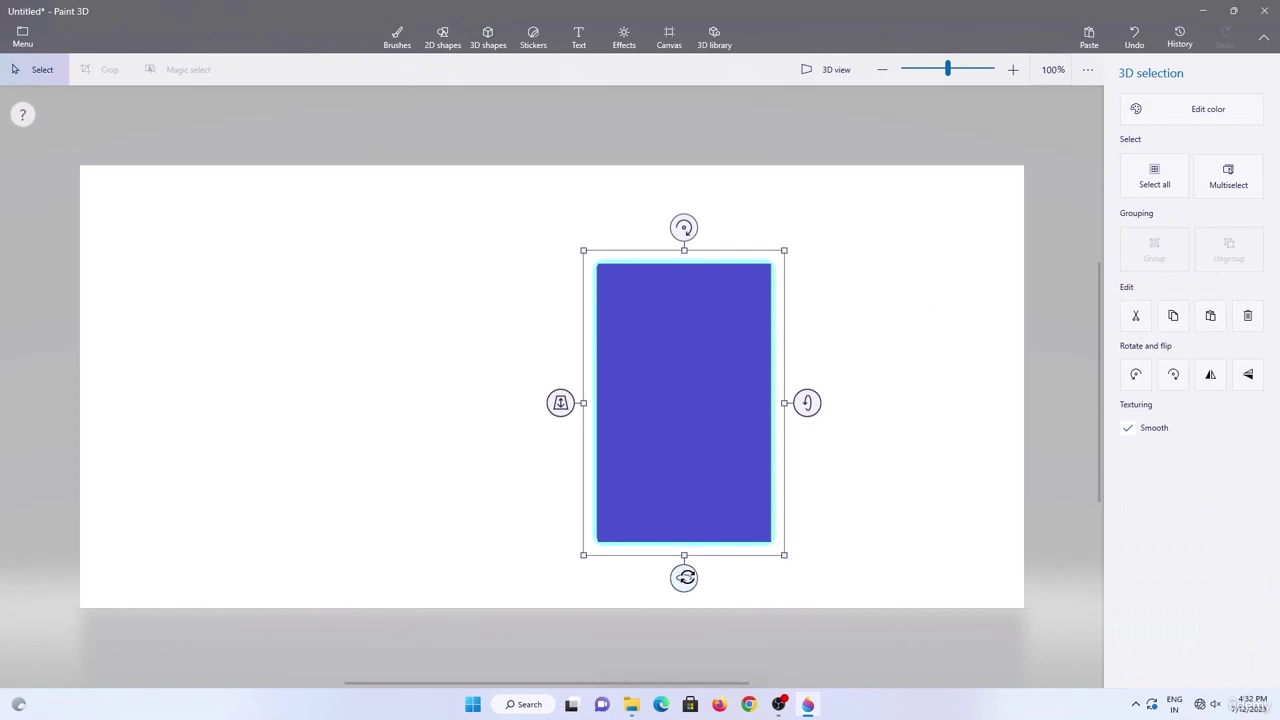
drag(684, 577, 763, 572)
drag(588, 406, 748, 412)
drag(760, 583, 719, 584)
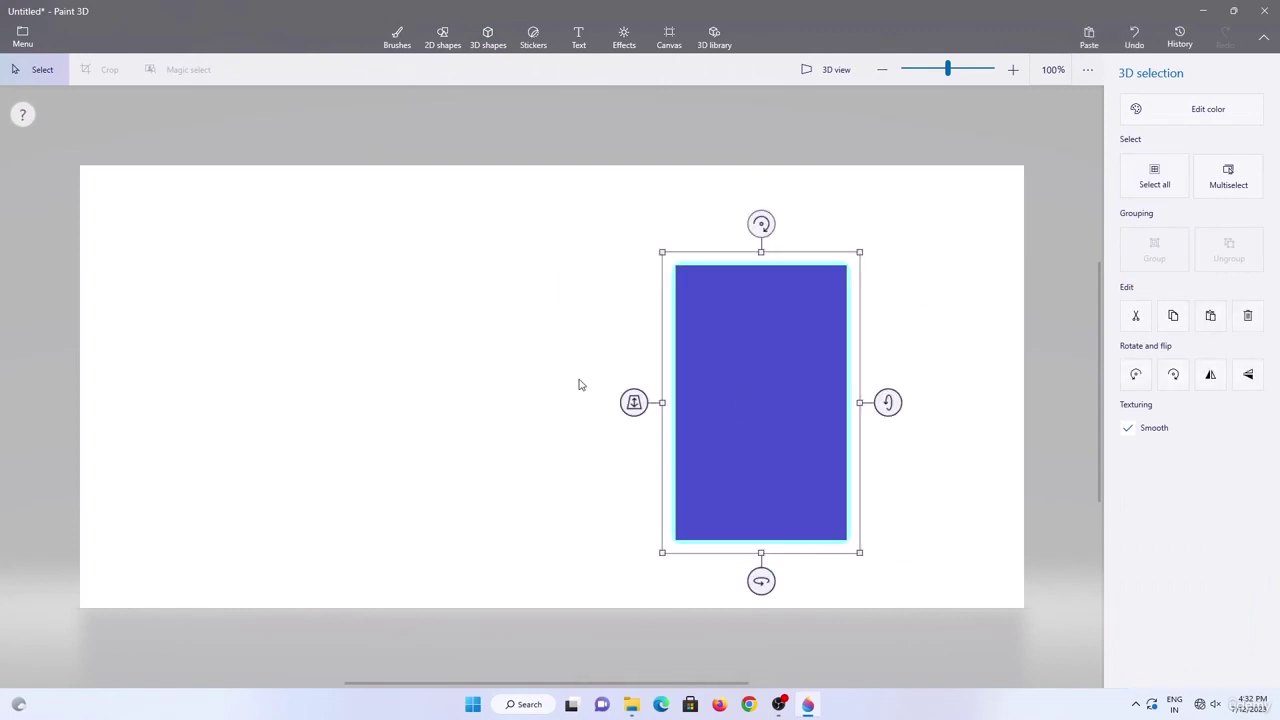
click(578, 383)
Recolor the door panel with the custom dark brown #632f12.
click(693, 403)
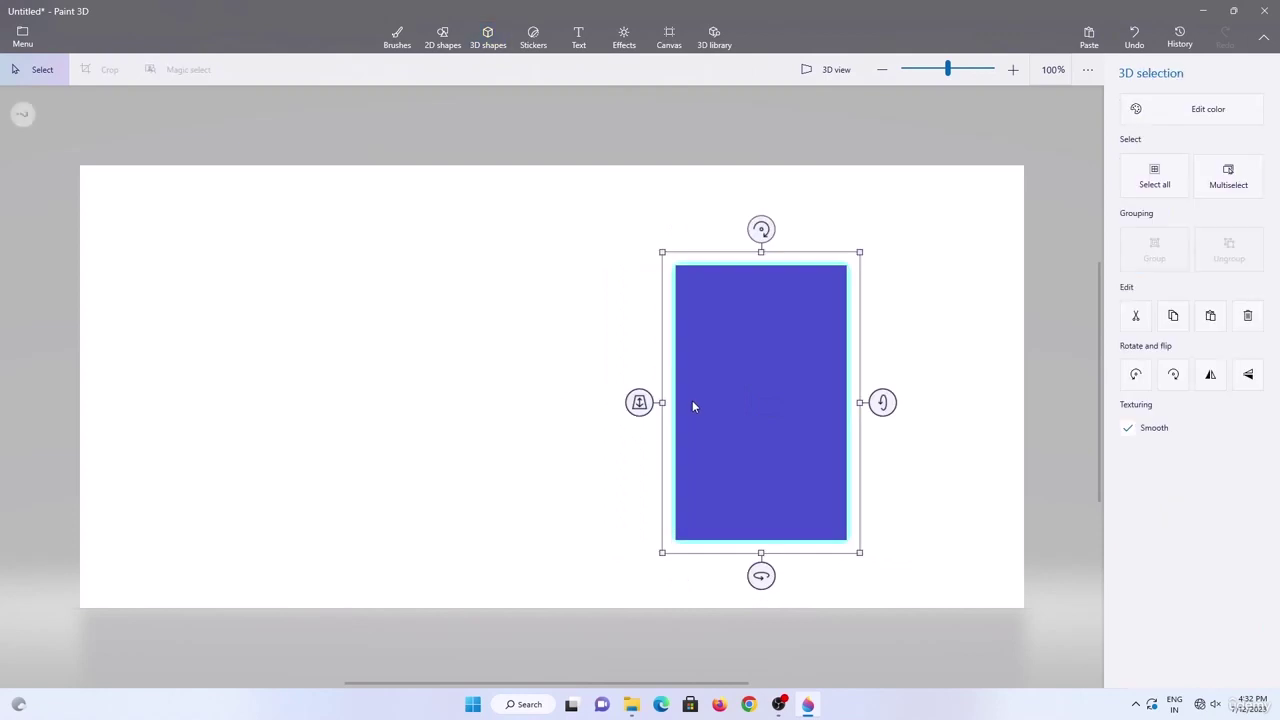
click(1157, 121)
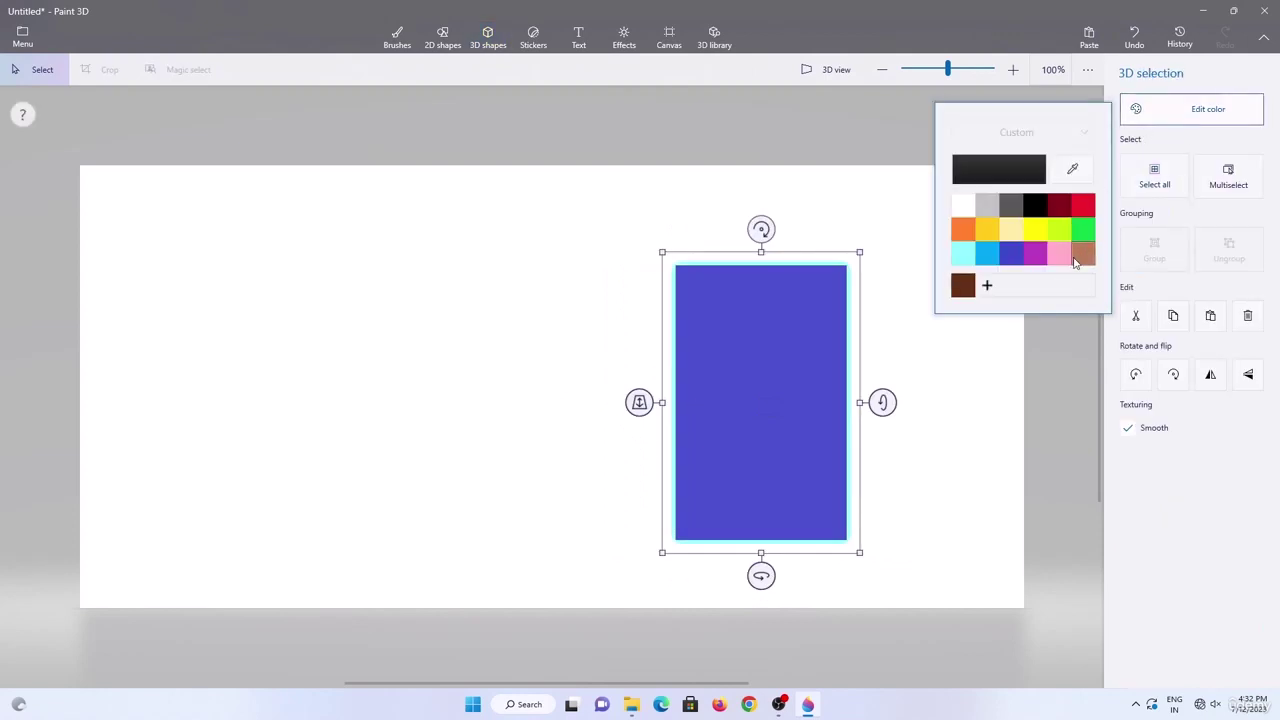
click(1077, 258)
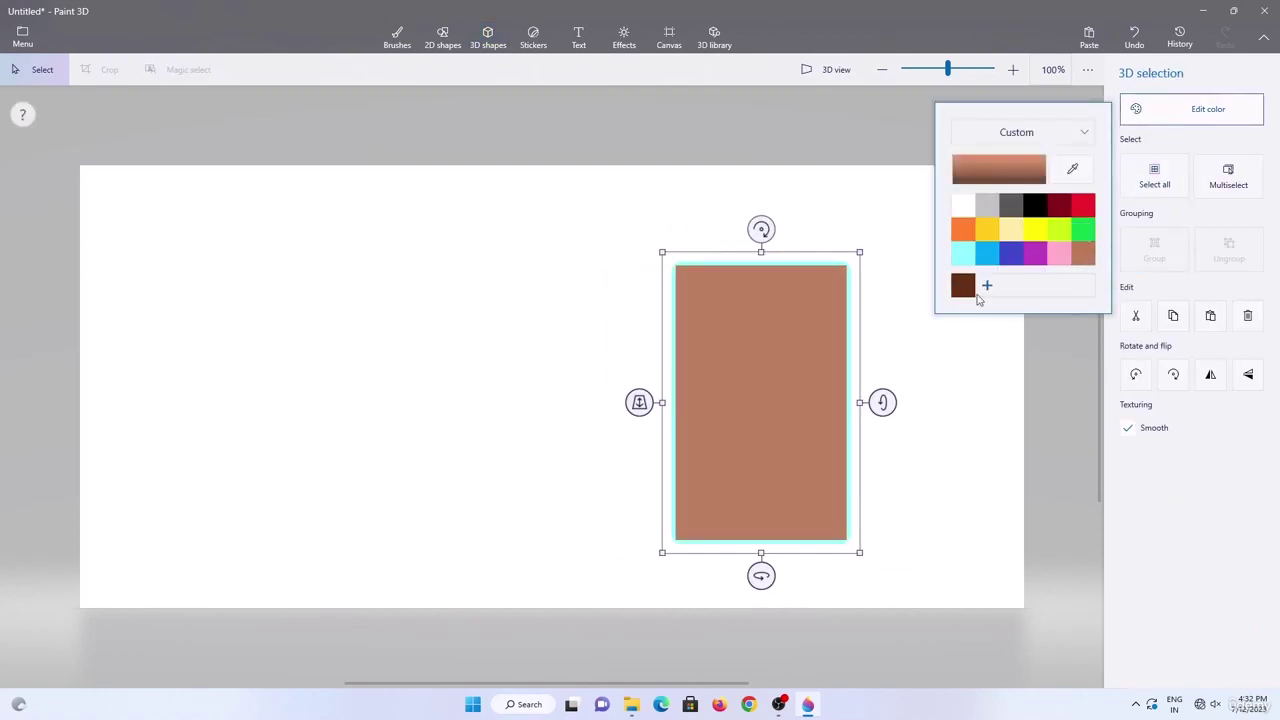
click(957, 290)
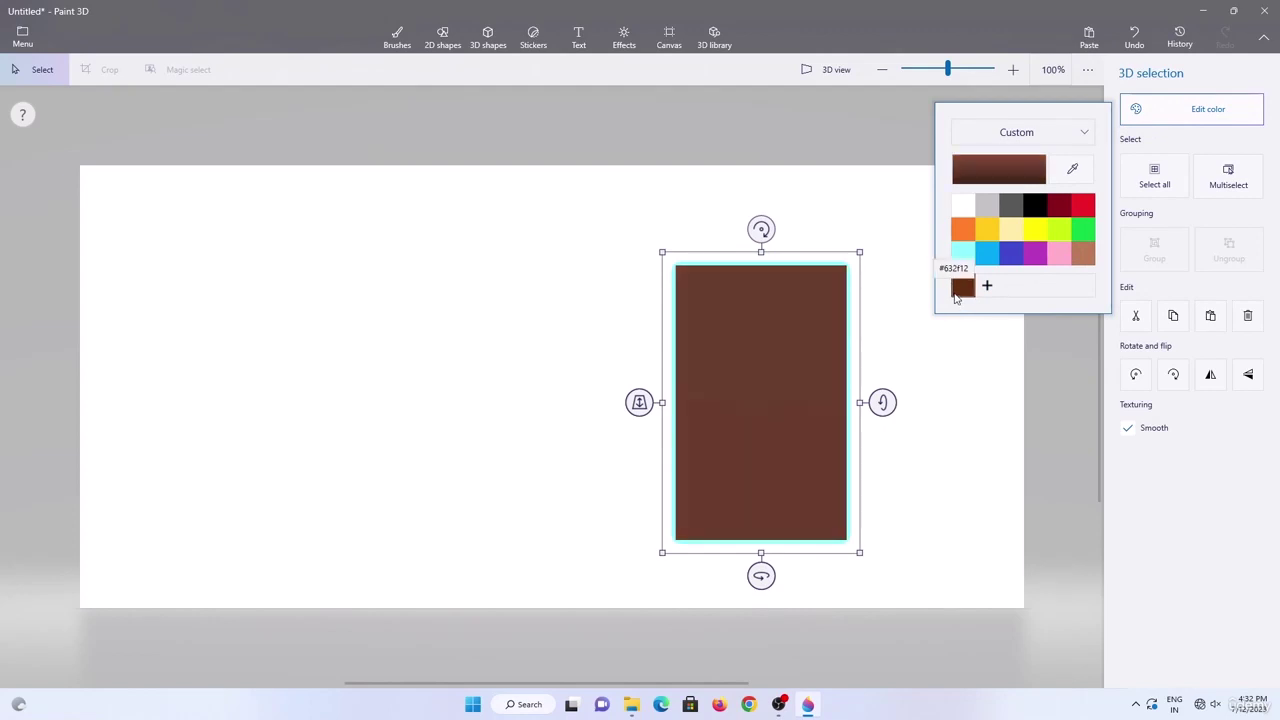
click(905, 373)
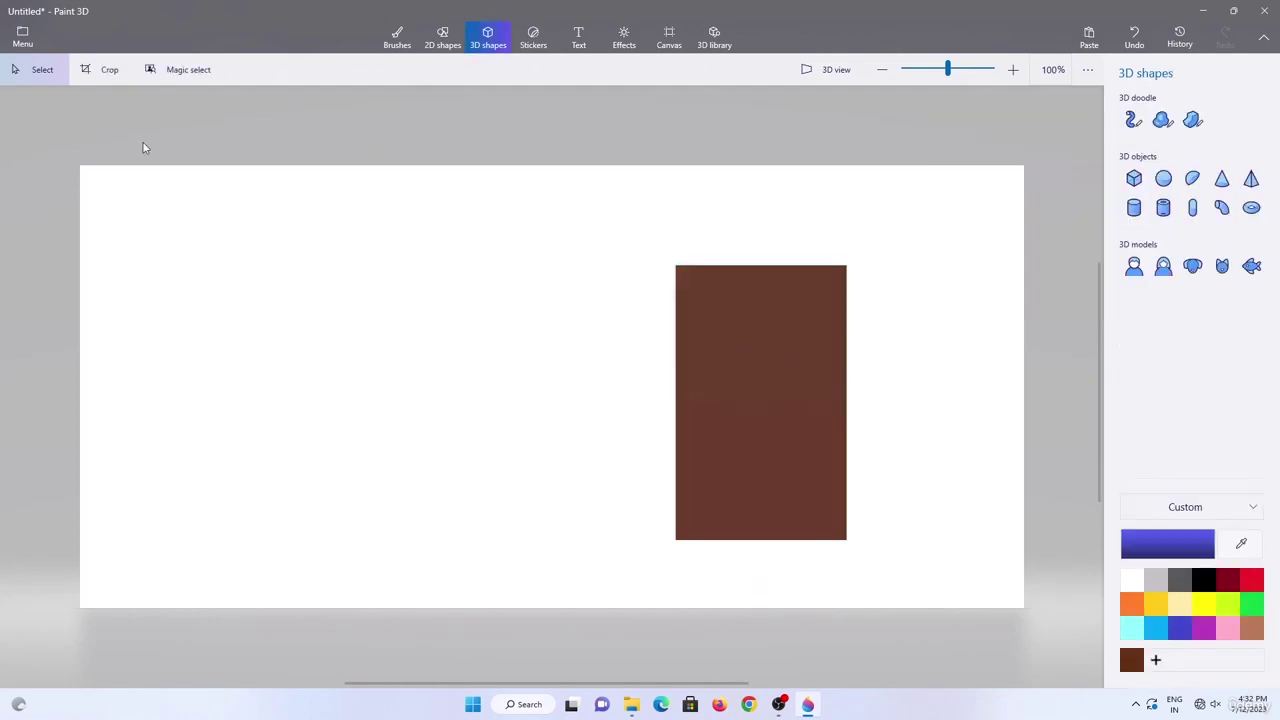
Insert the opaque window 3D model, shrink it, and place it in the upper-left part of the brown door panel.
click(20, 38)
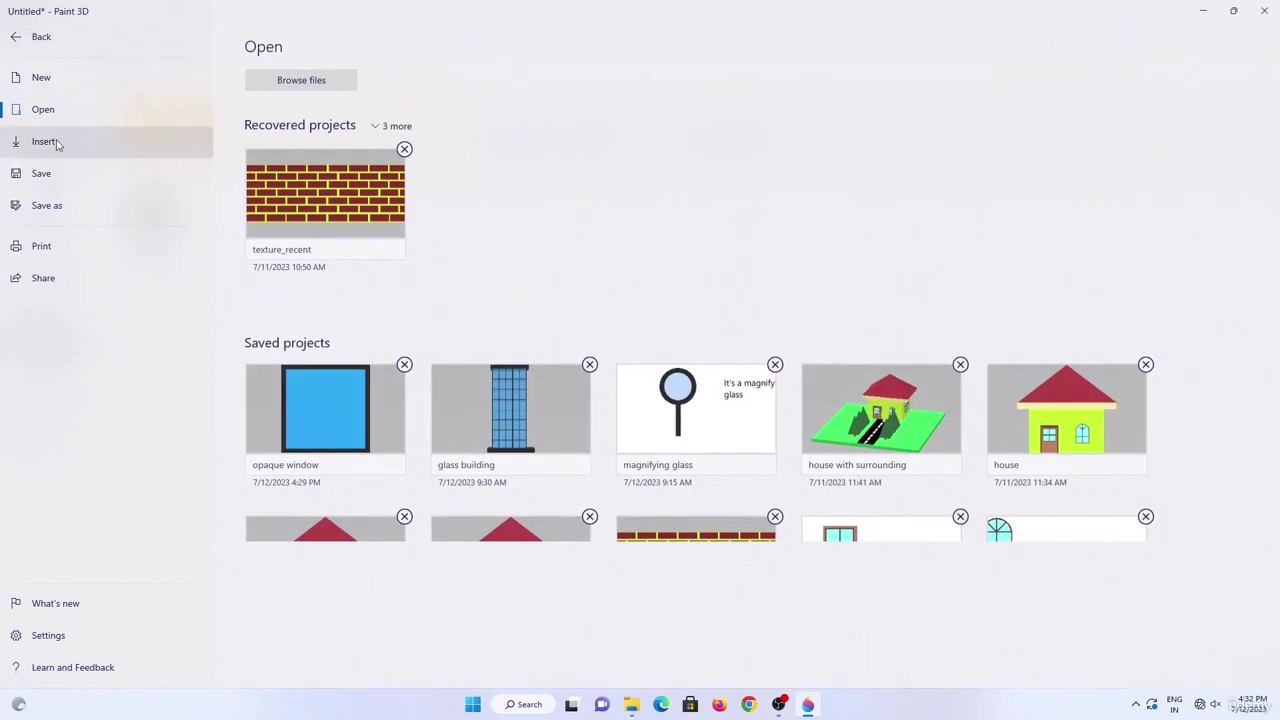
click(57, 139)
scroll(185, 270, down, 3)
double_click(200, 240)
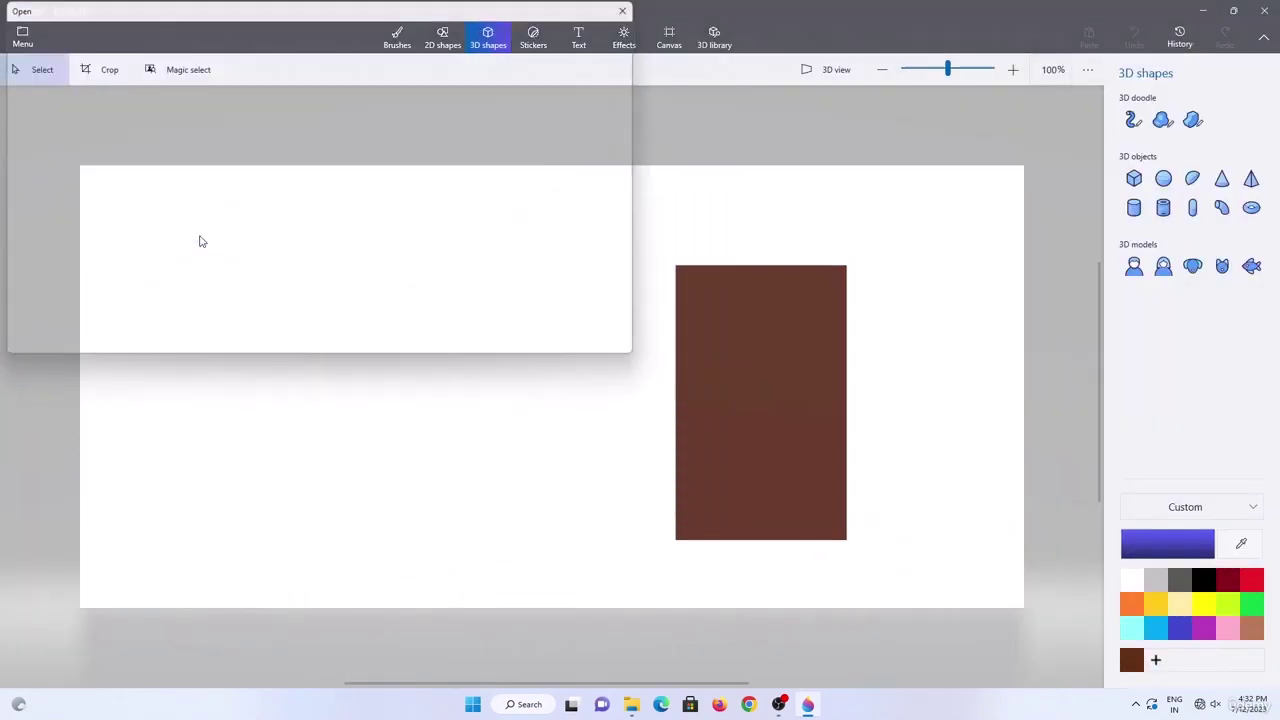
drag(720, 203, 462, 446)
drag(418, 491, 730, 313)
click(730, 313)
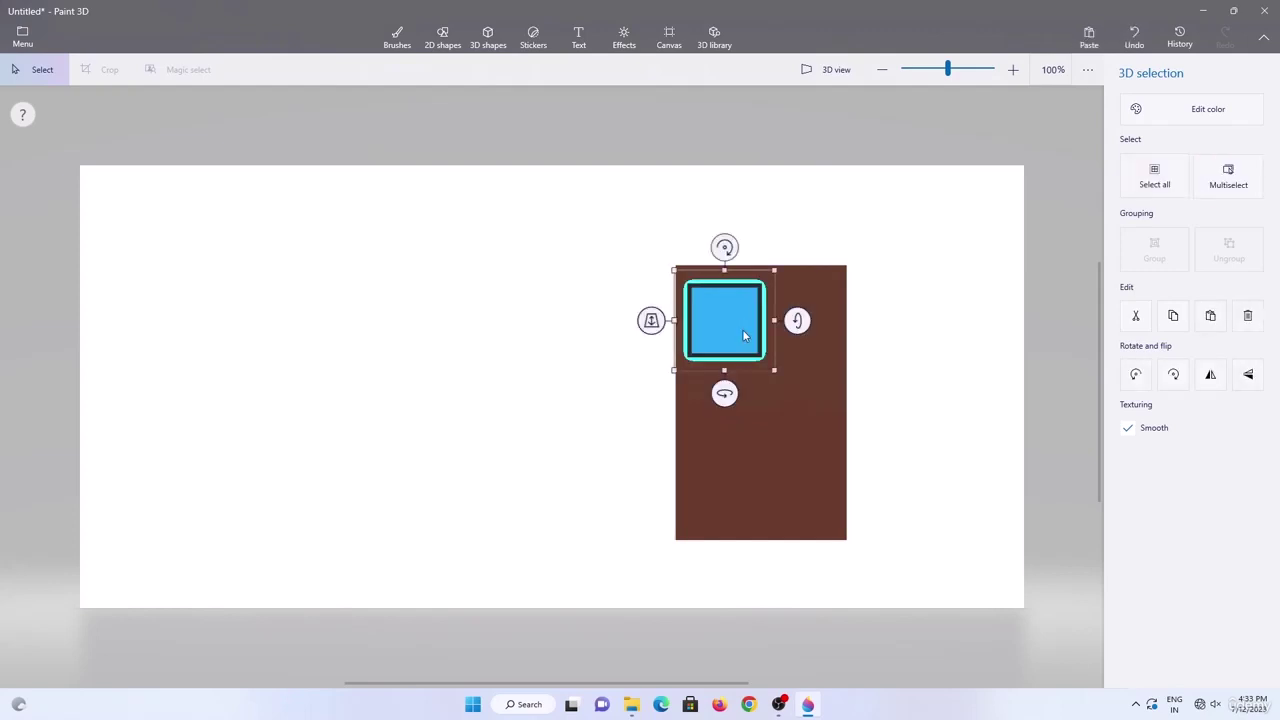
Place a copy of the small window directly to its right on the door and select both windows together.
key(ctrl+v)
ctrl+drag(734, 317, 807, 316)
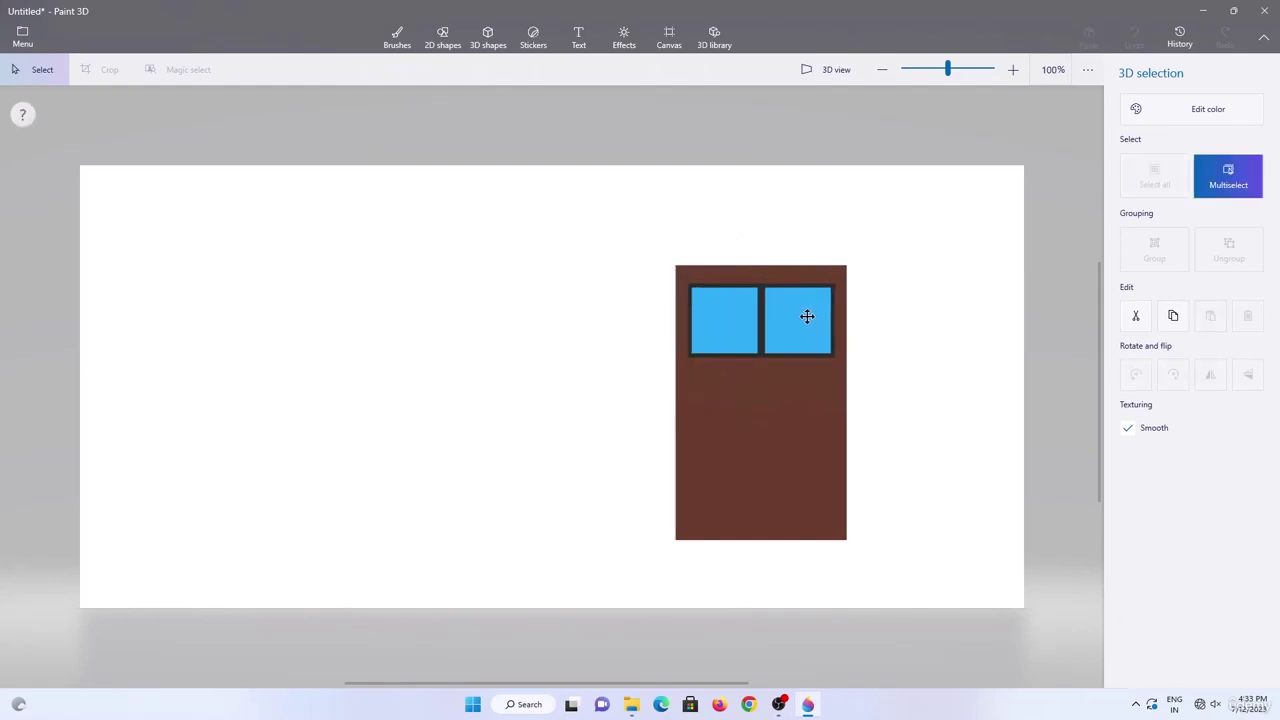
click(869, 250)
drag(870, 257, 643, 382)
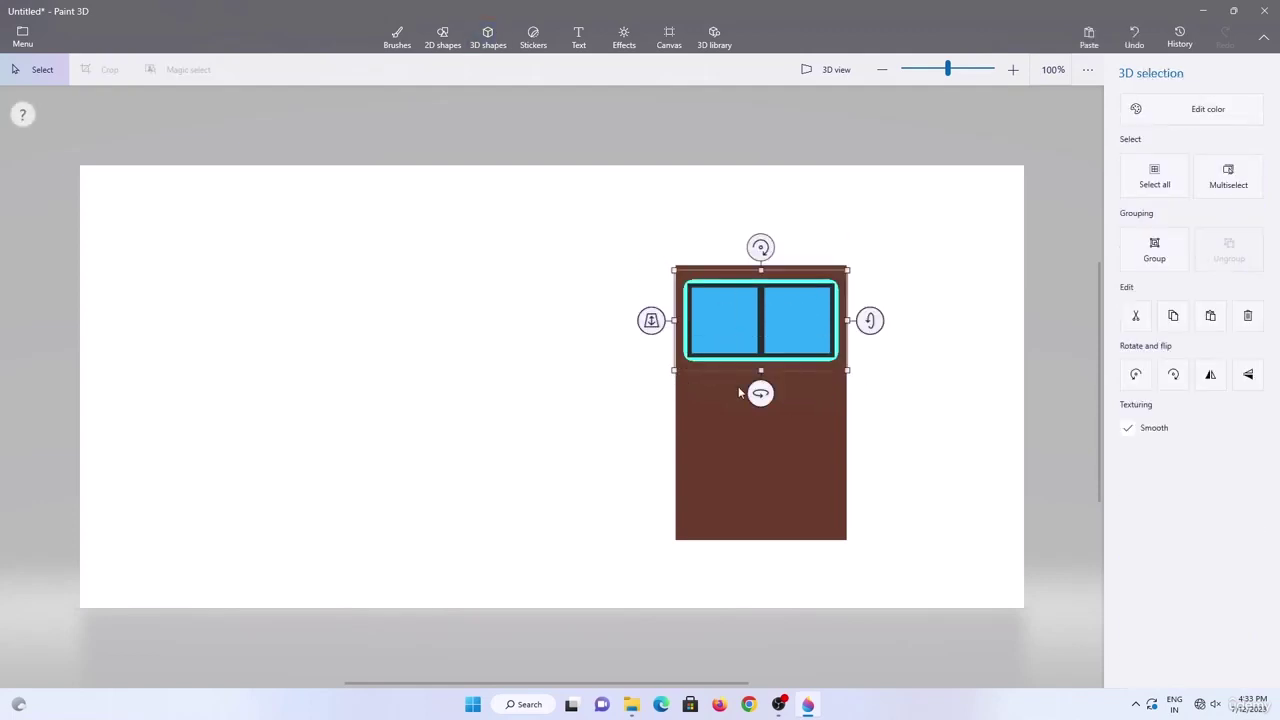
Place a copy of the window pair directly beneath it to form a two-by-two window and select all four panes.
click(1204, 323)
ctrl+drag(738, 312, 738, 384)
click(940, 337)
drag(880, 443, 631, 275)
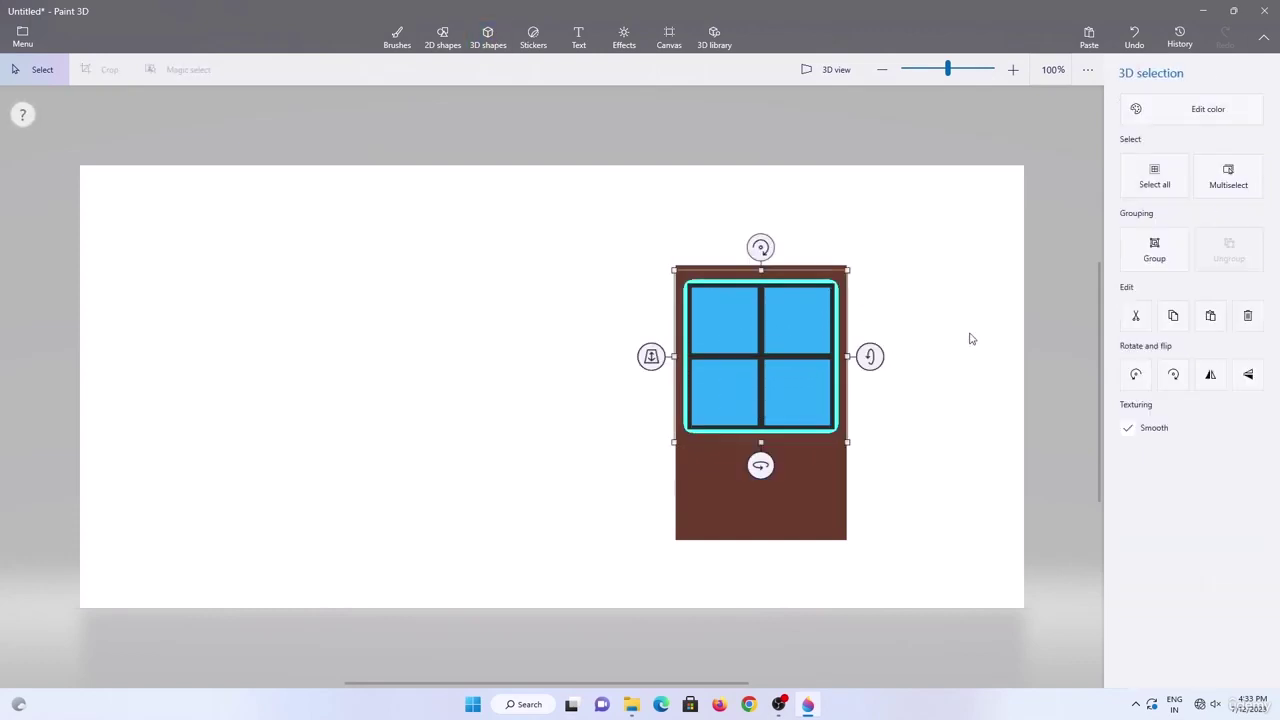
Group the four panes, shrink the window slightly, and center it horizontally in the upper half of the door.
click(1157, 250)
drag(847, 442, 836, 431)
drag(763, 391, 769, 386)
click(931, 408)
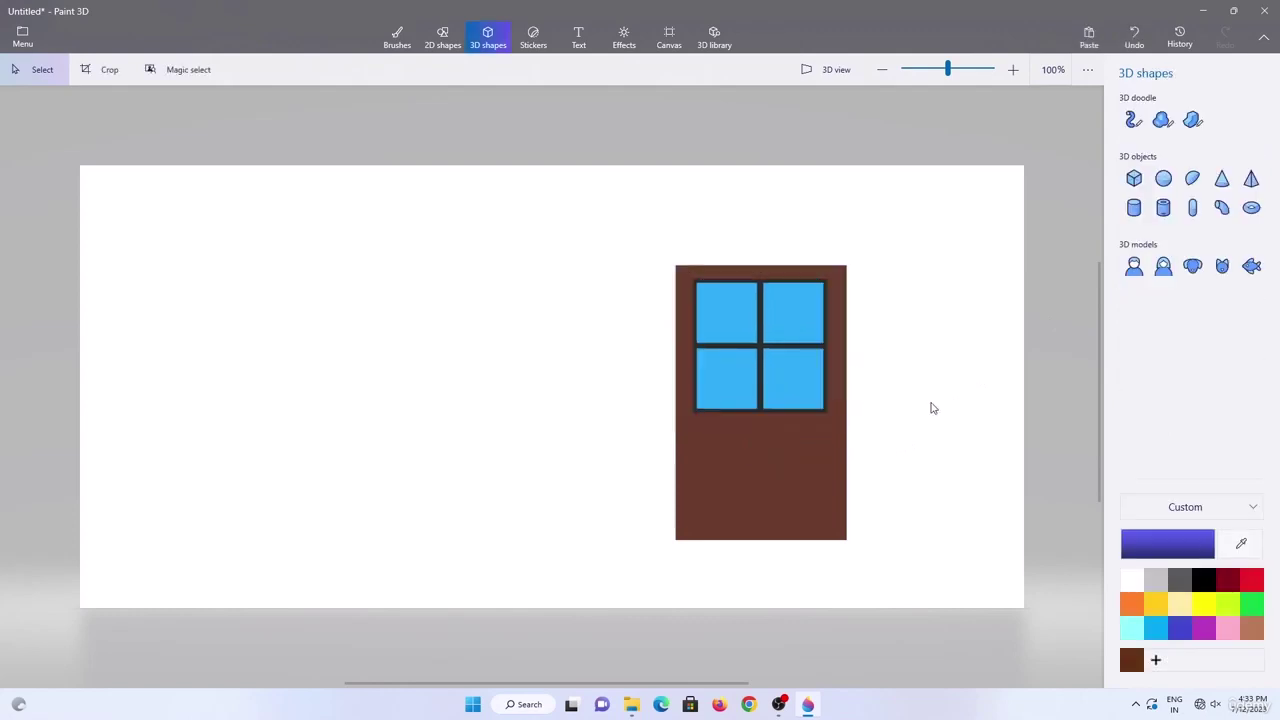
click(687, 355)
drag(657, 346, 664, 336)
click(916, 403)
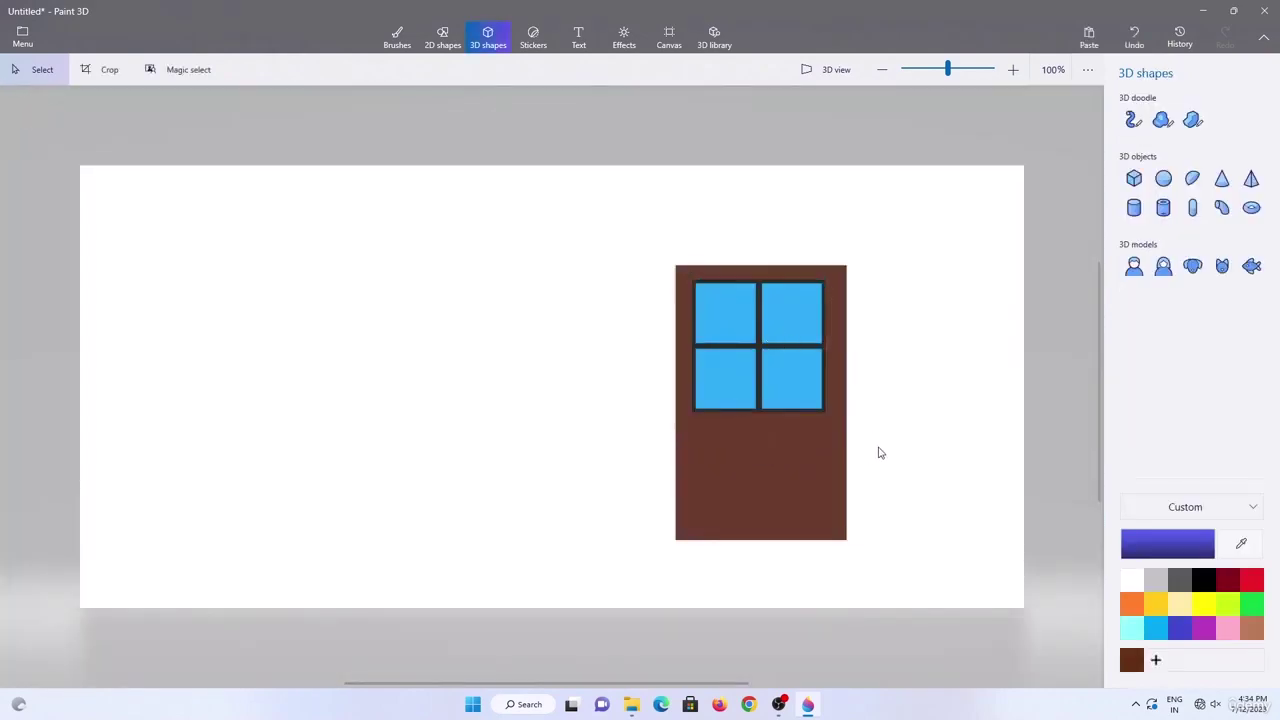
Select the door panel with its window and move them together toward the center of the canvas.
drag(872, 242, 634, 586)
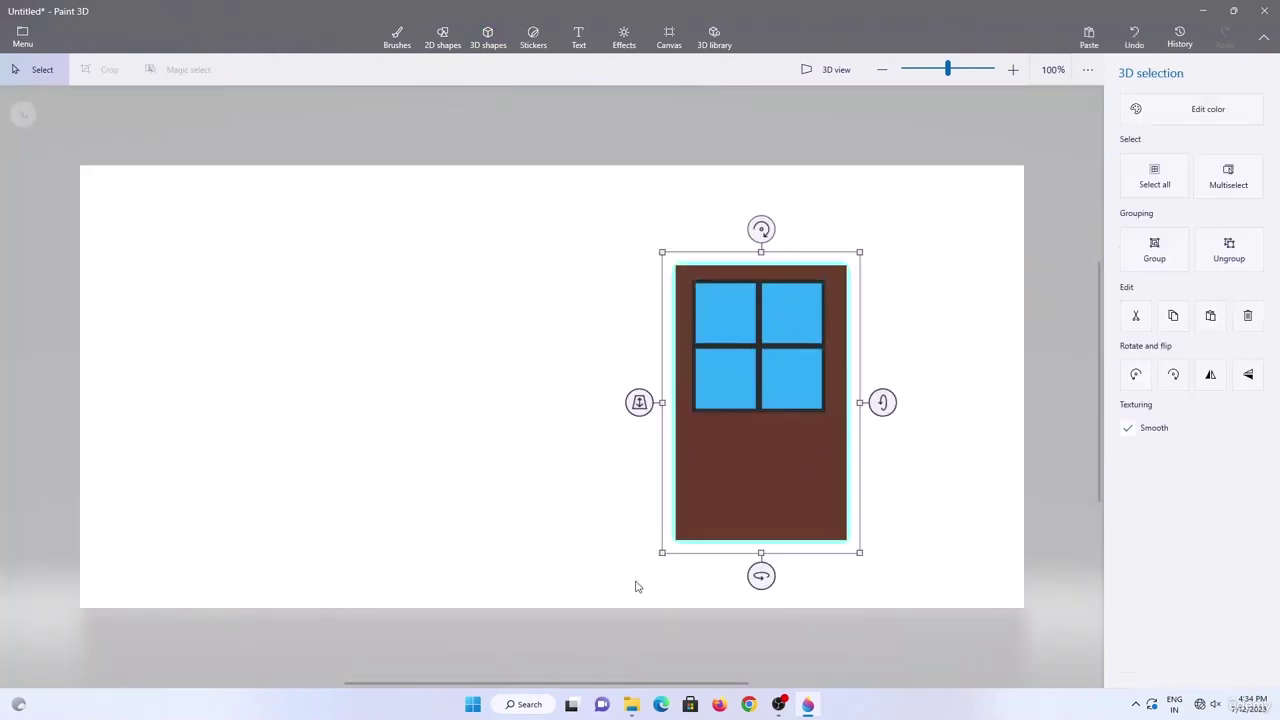
drag(705, 512, 515, 467)
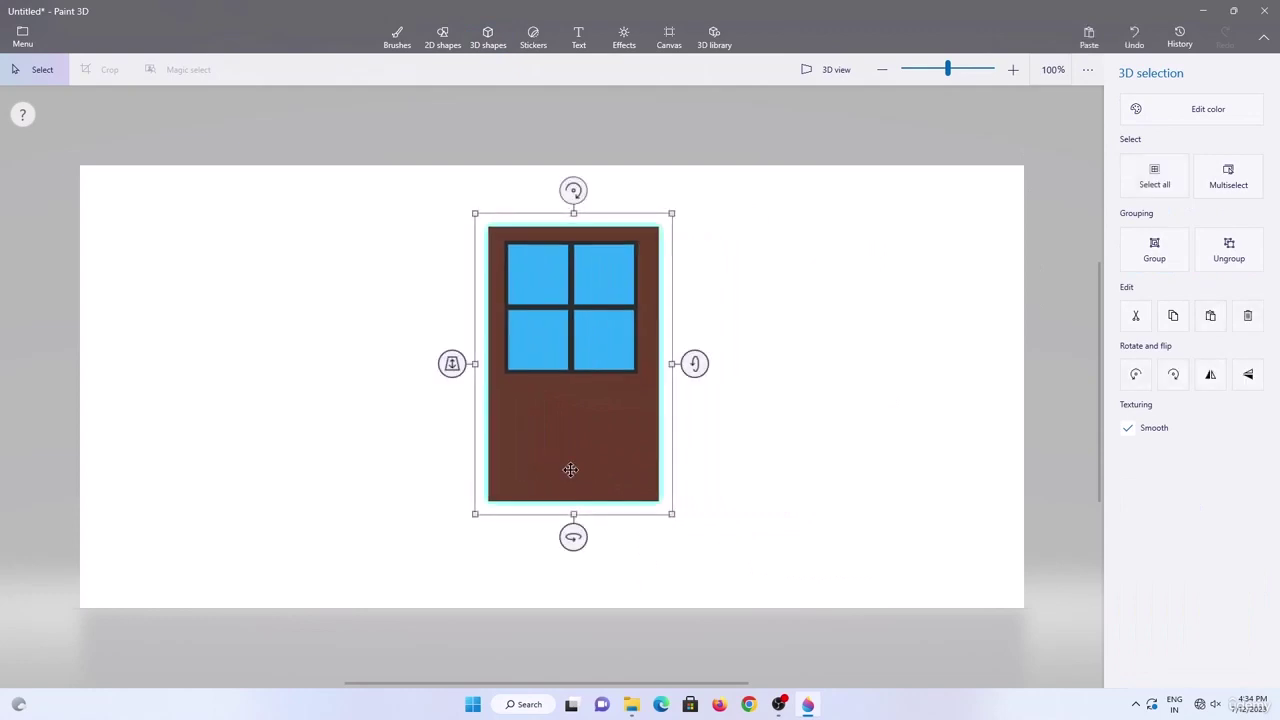
click(857, 341)
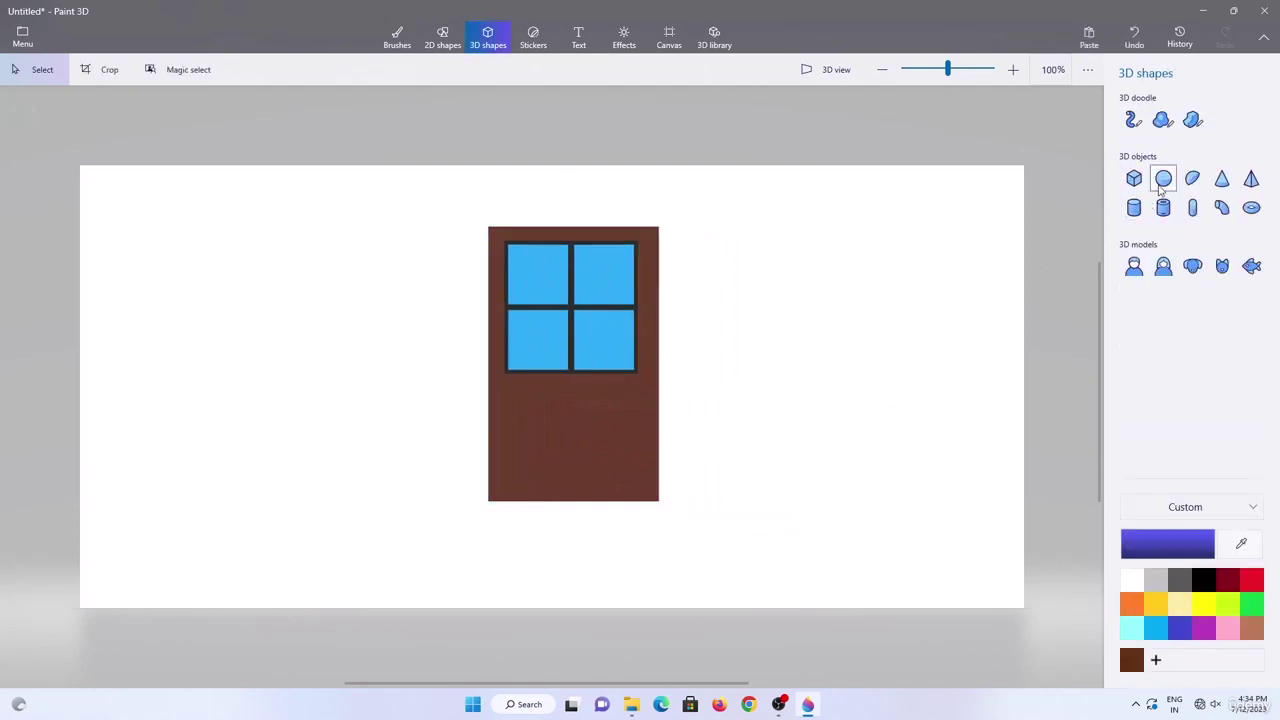
Add a 3D sphere beside the door and shrink it to doorknob size.
click(1163, 178)
click(770, 332)
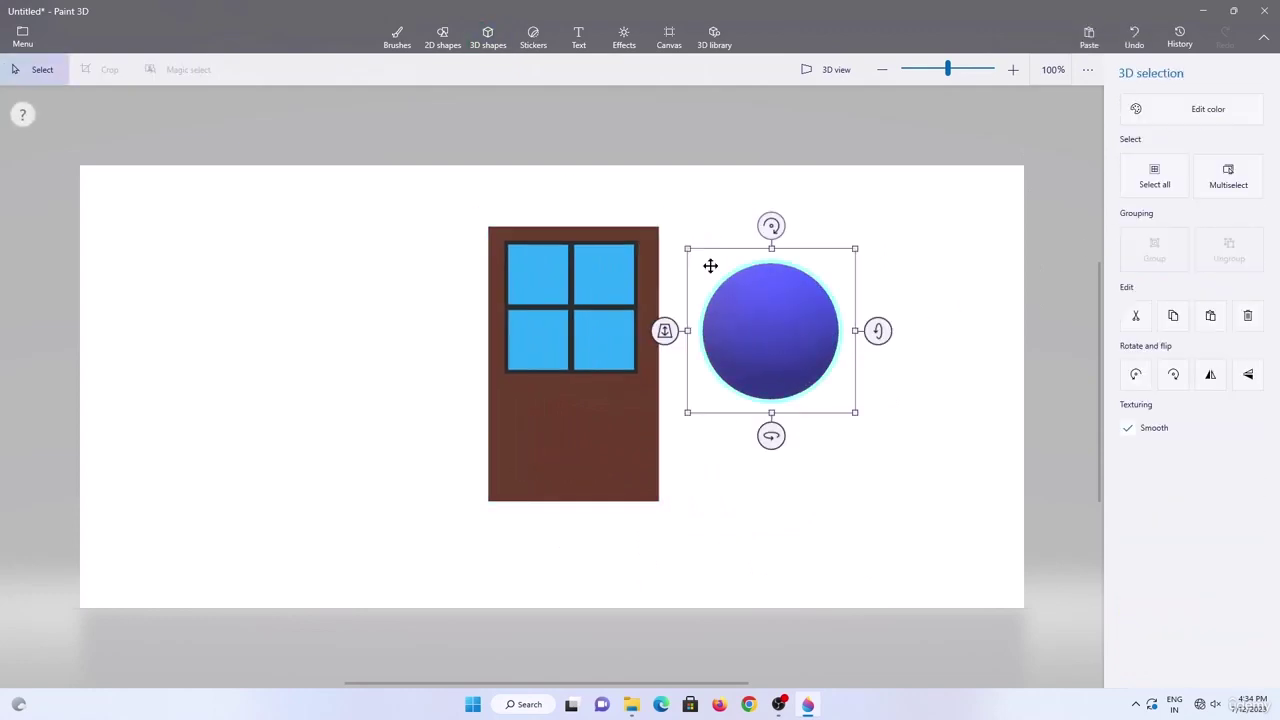
drag(709, 264, 791, 351)
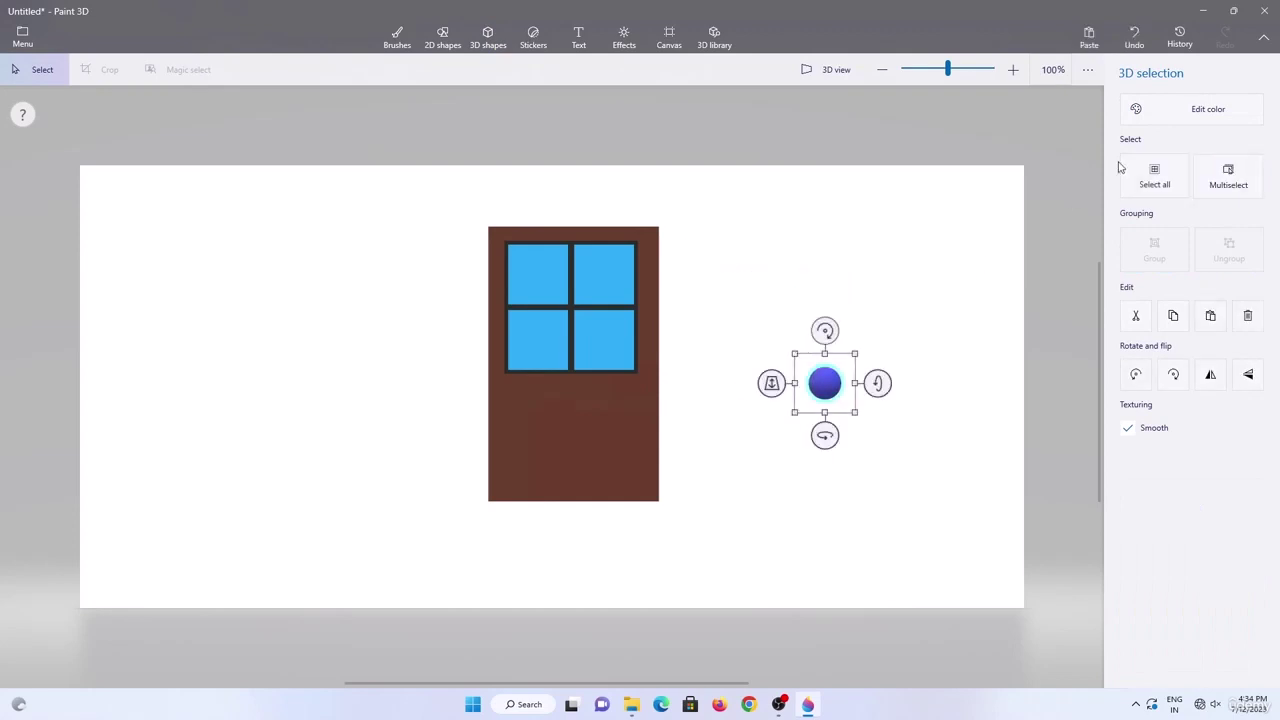
Recolor the sphere light gray with the Polished metal finish and place it near the door's right edge, just below the window.
click(1175, 120)
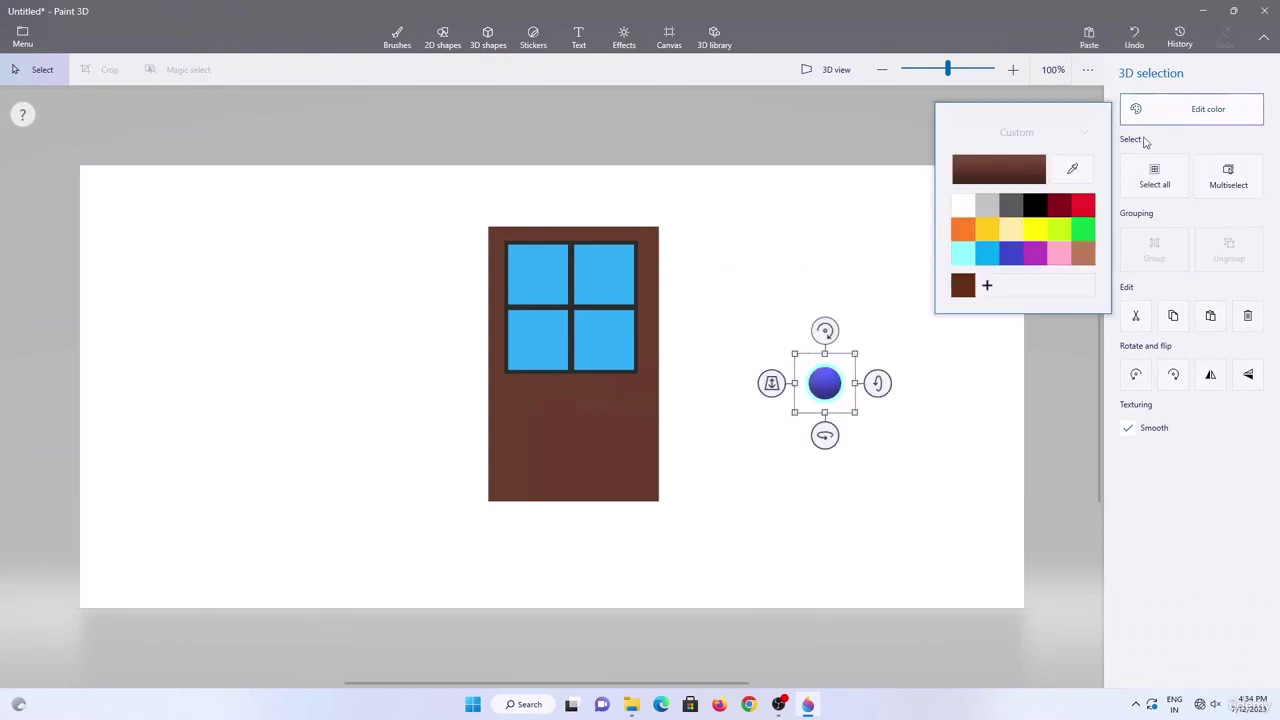
click(986, 205)
click(1020, 132)
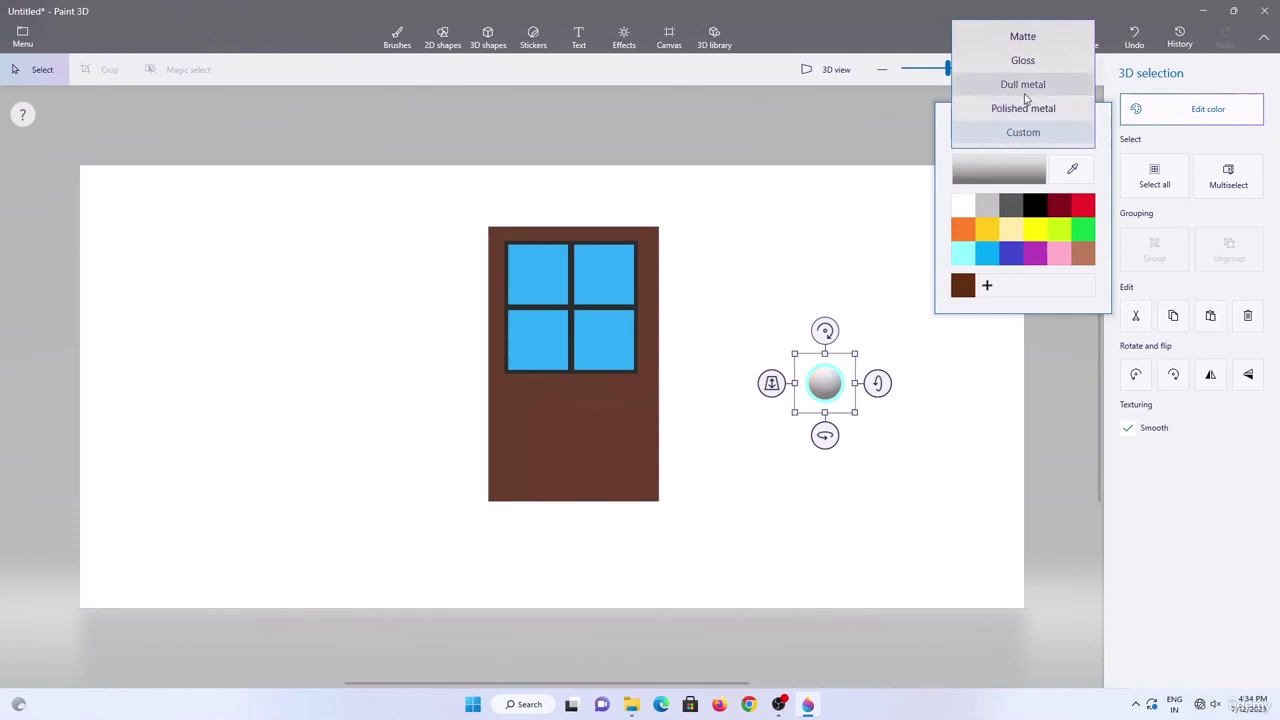
click(1023, 108)
drag(858, 345, 606, 380)
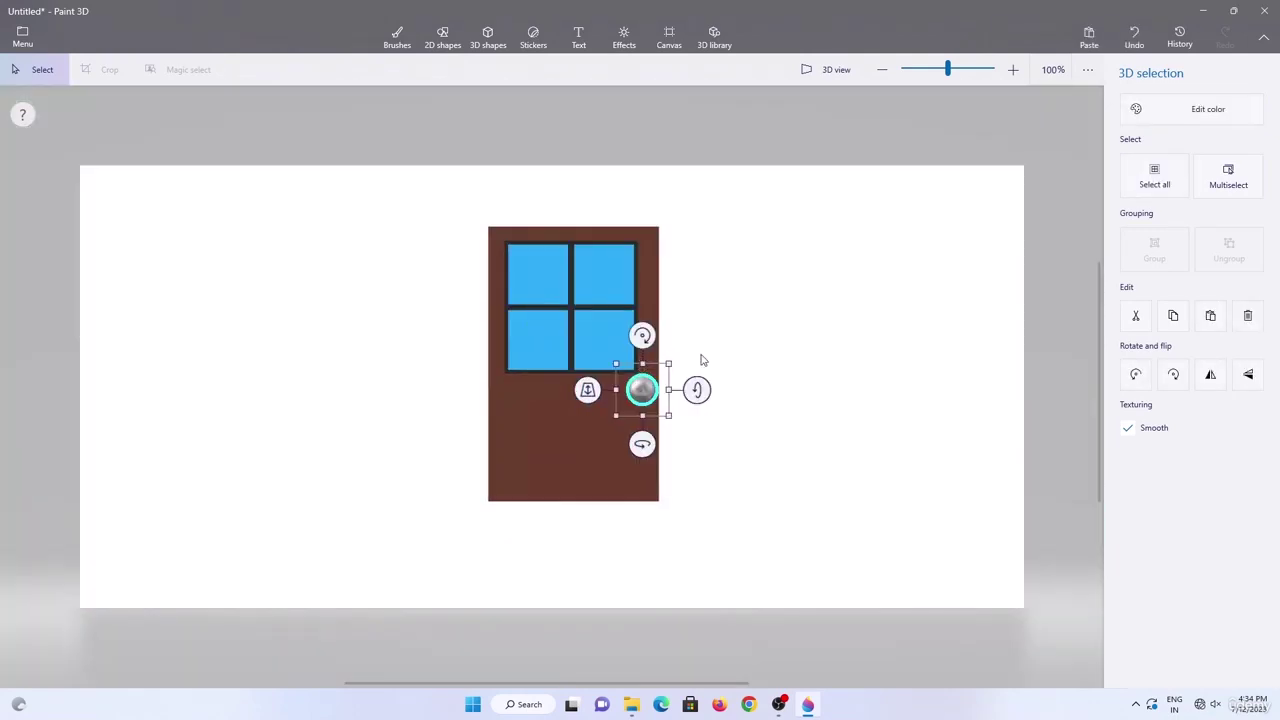
Group the door panel, window, and doorknob into a single object.
click(716, 445)
drag(704, 541, 452, 216)
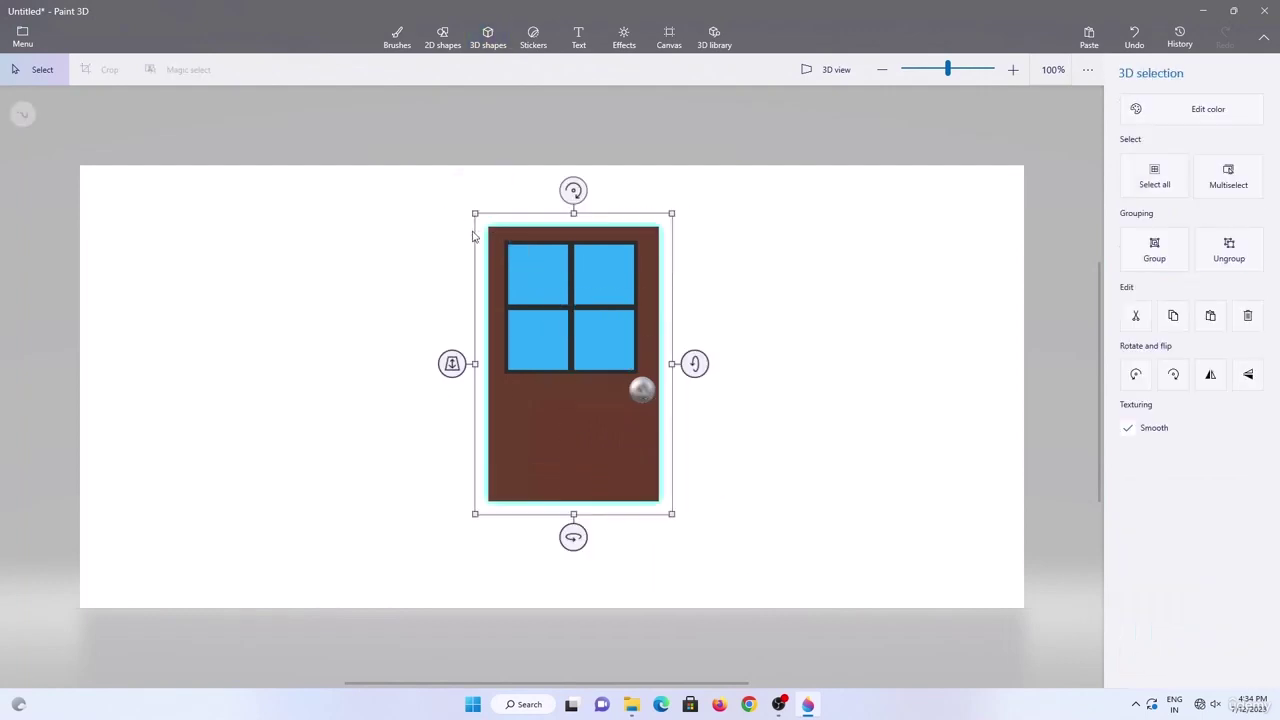
click(1141, 266)
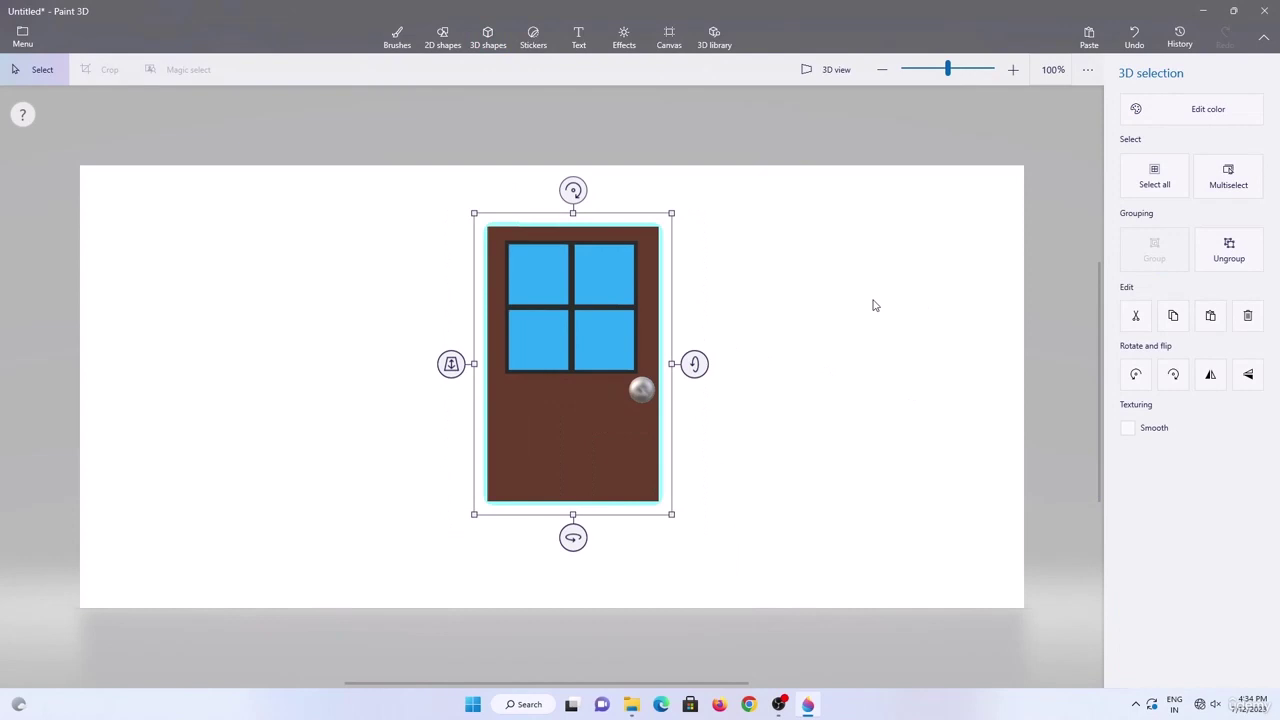
Save the drawing as a Paint 3D project named "door".
click(22, 37)
click(50, 206)
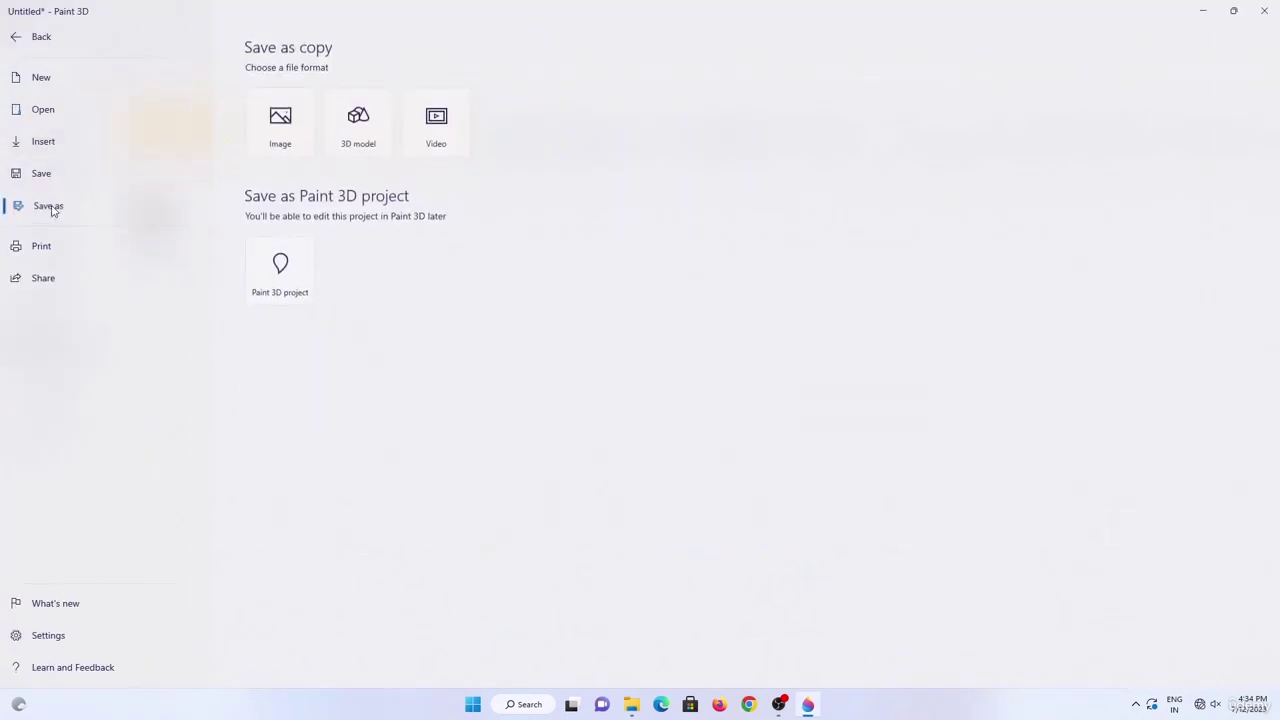
click(265, 248)
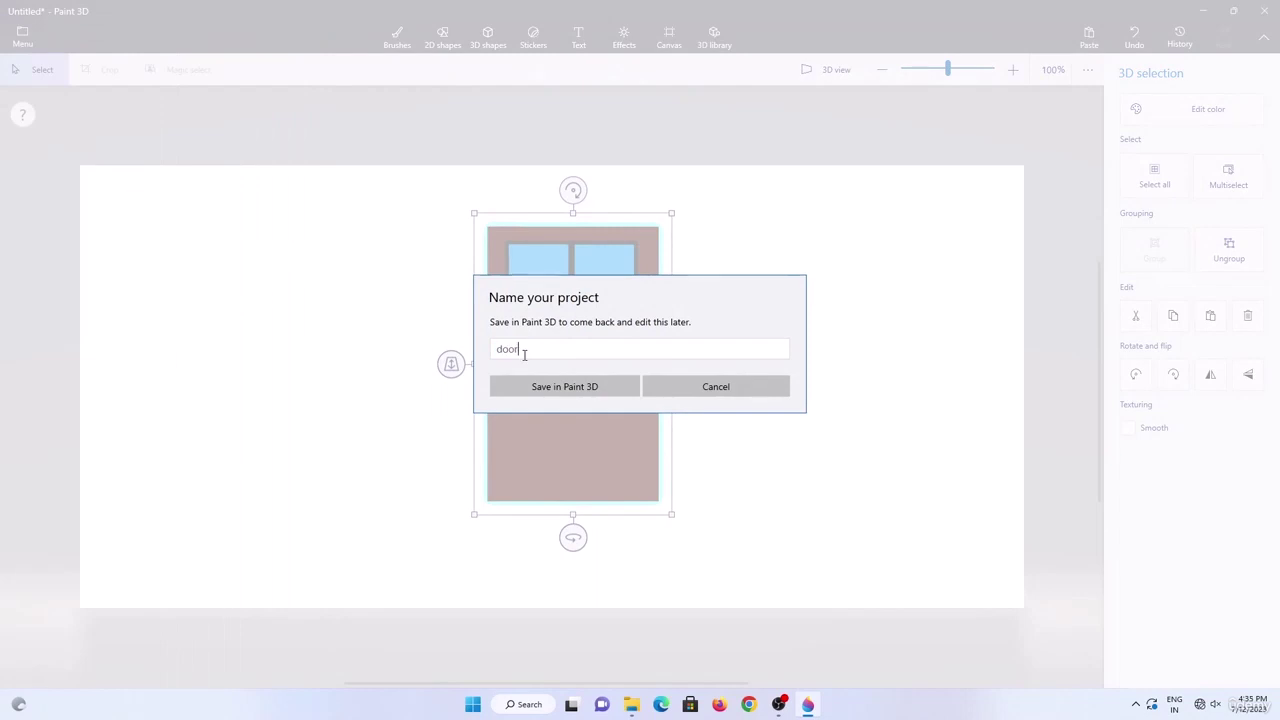
text(door)
click(542, 388)
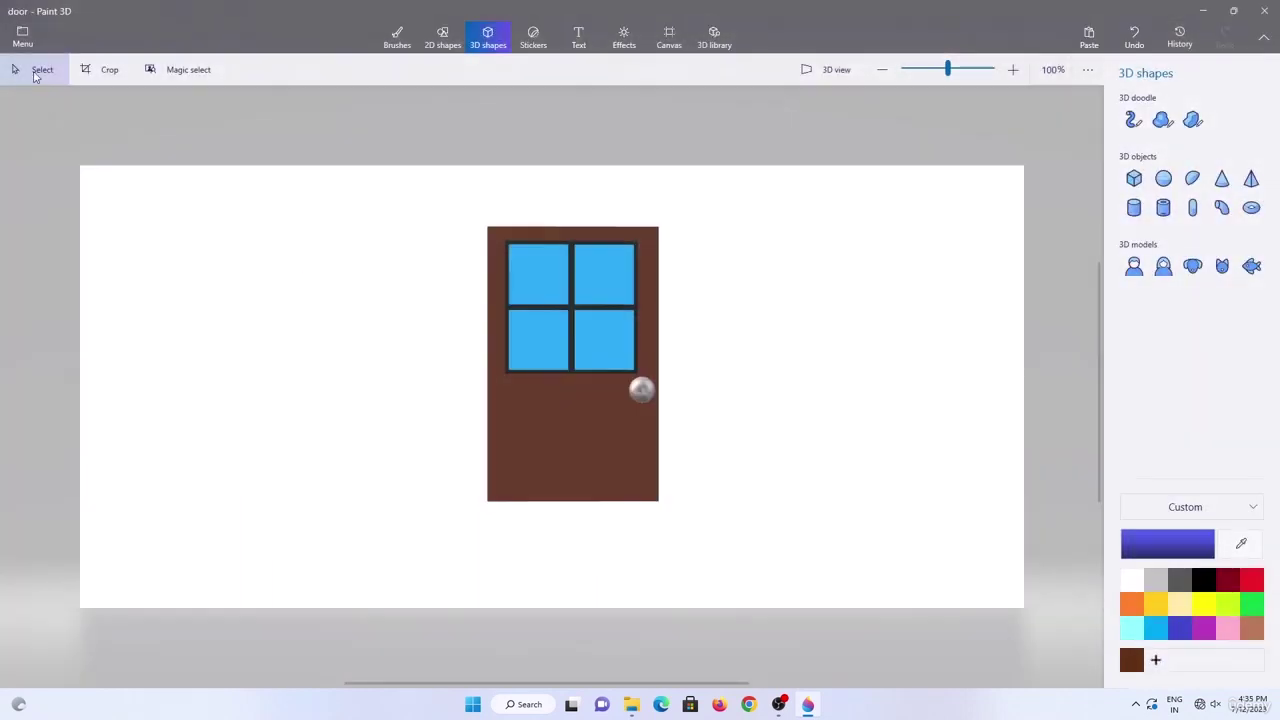
Save a copy of the door as a 3D model file.
click(29, 42)
click(57, 206)
click(336, 141)
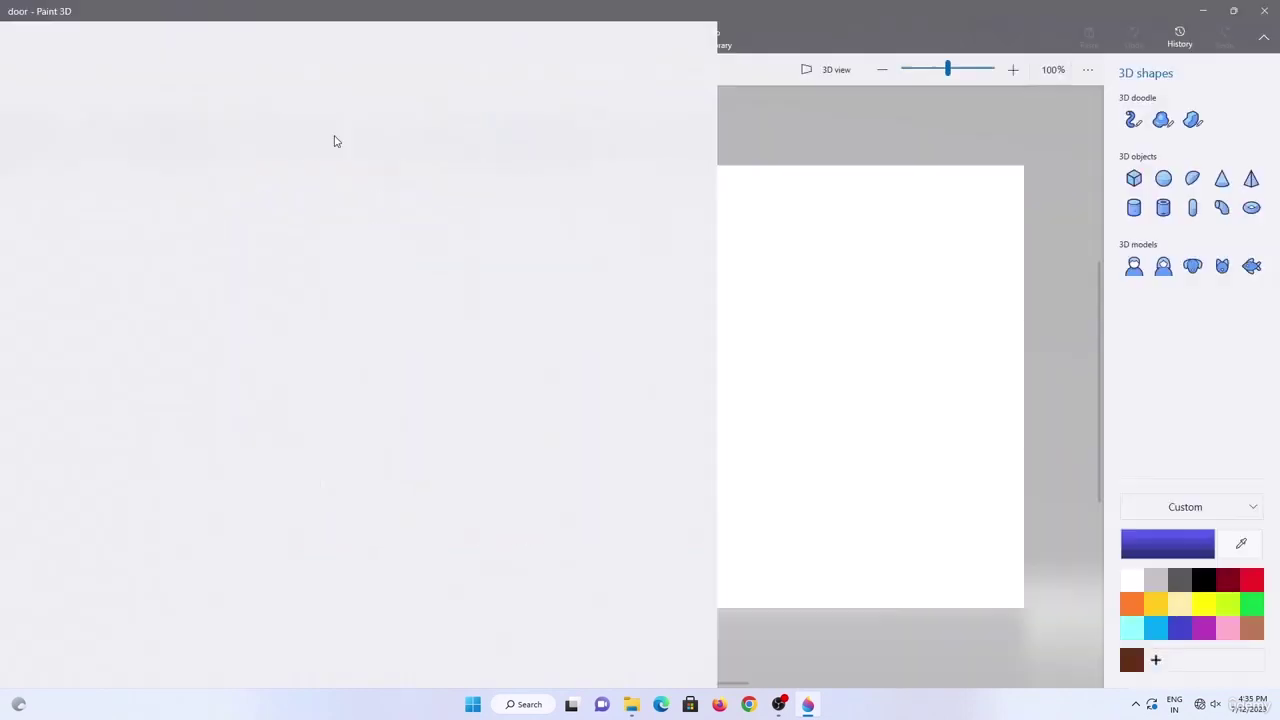
click(526, 337)
click(664, 351)
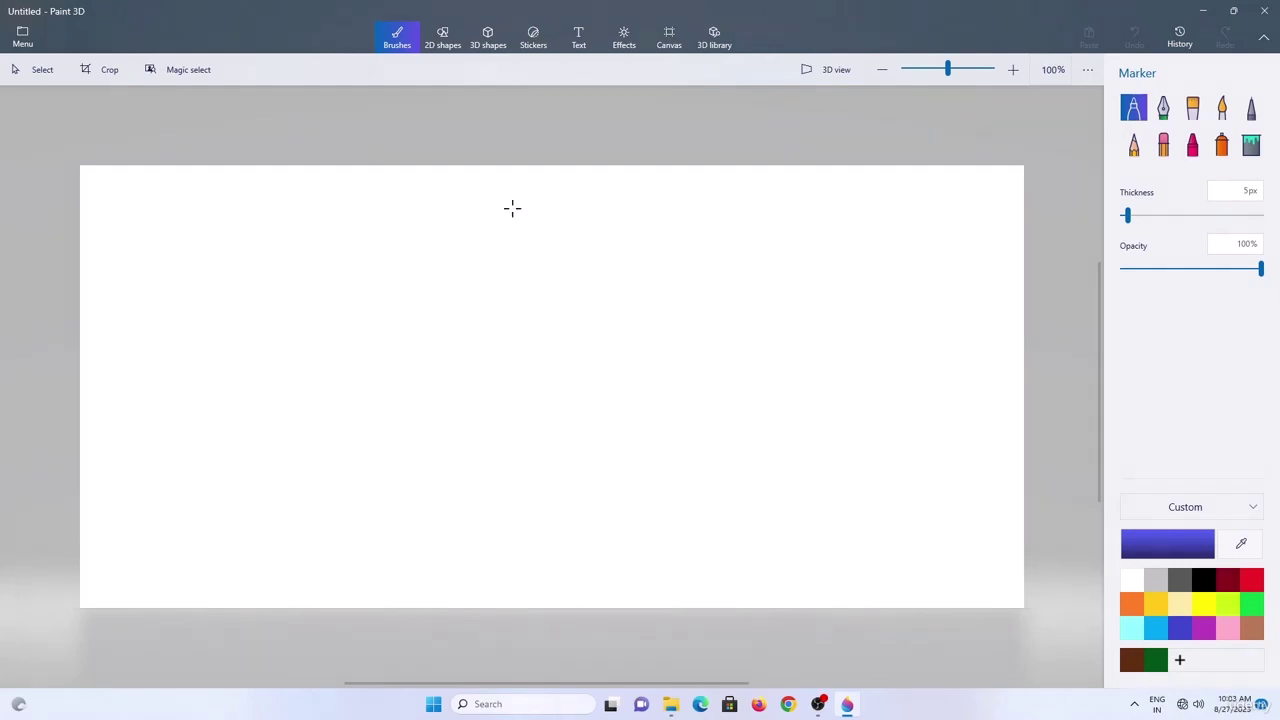
Draw an unfilled 2D square with a 10px solid black outline in the lower middle of a blank canvas and make it 3D.
click(438, 40)
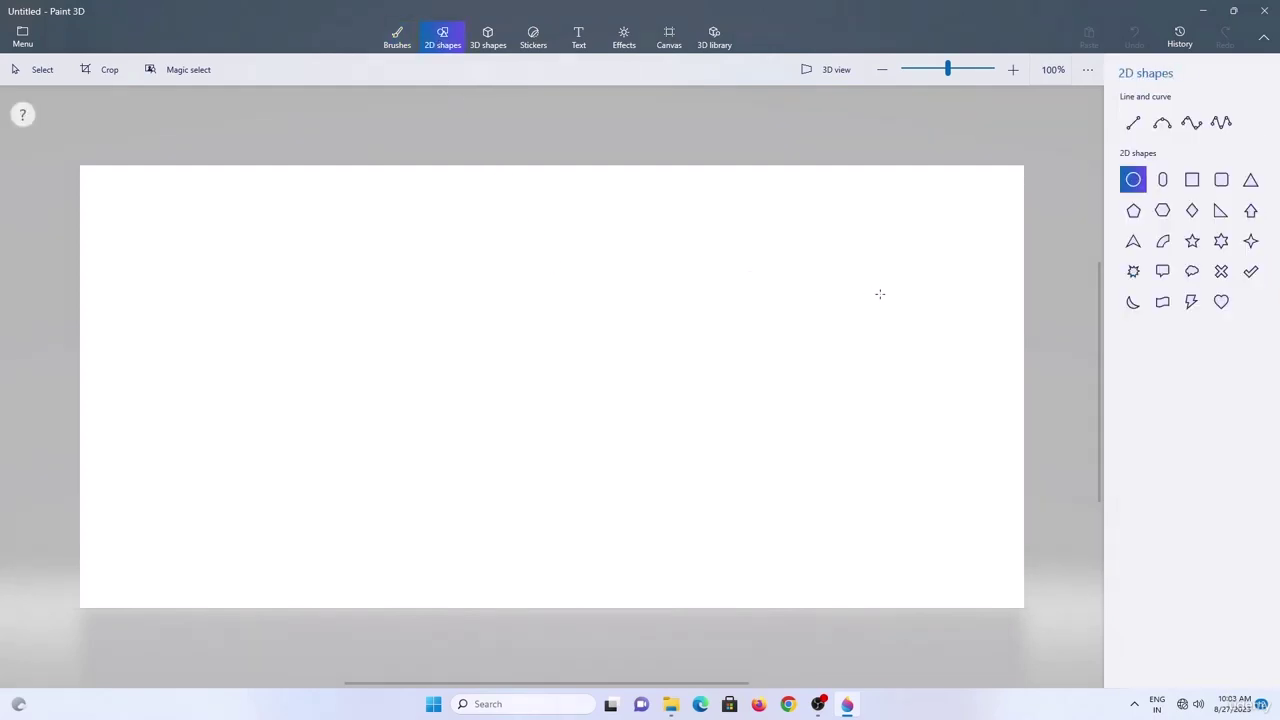
click(1191, 180)
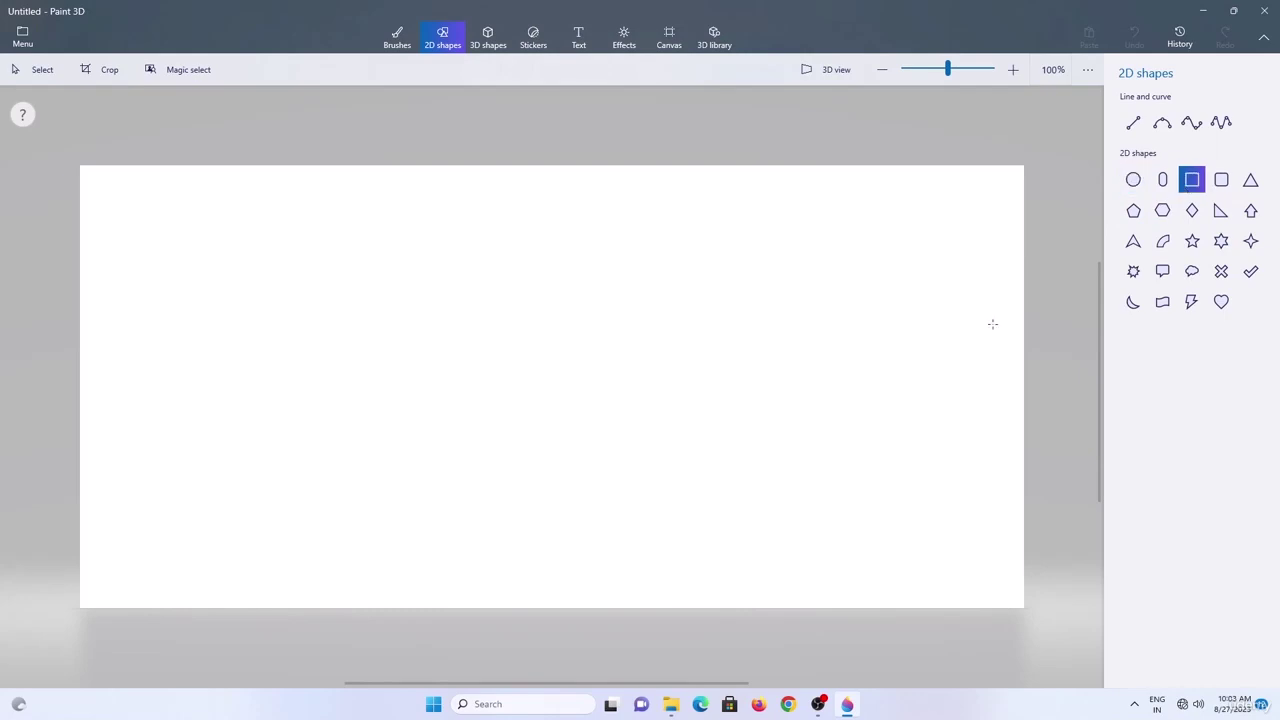
drag(543, 369, 727, 548)
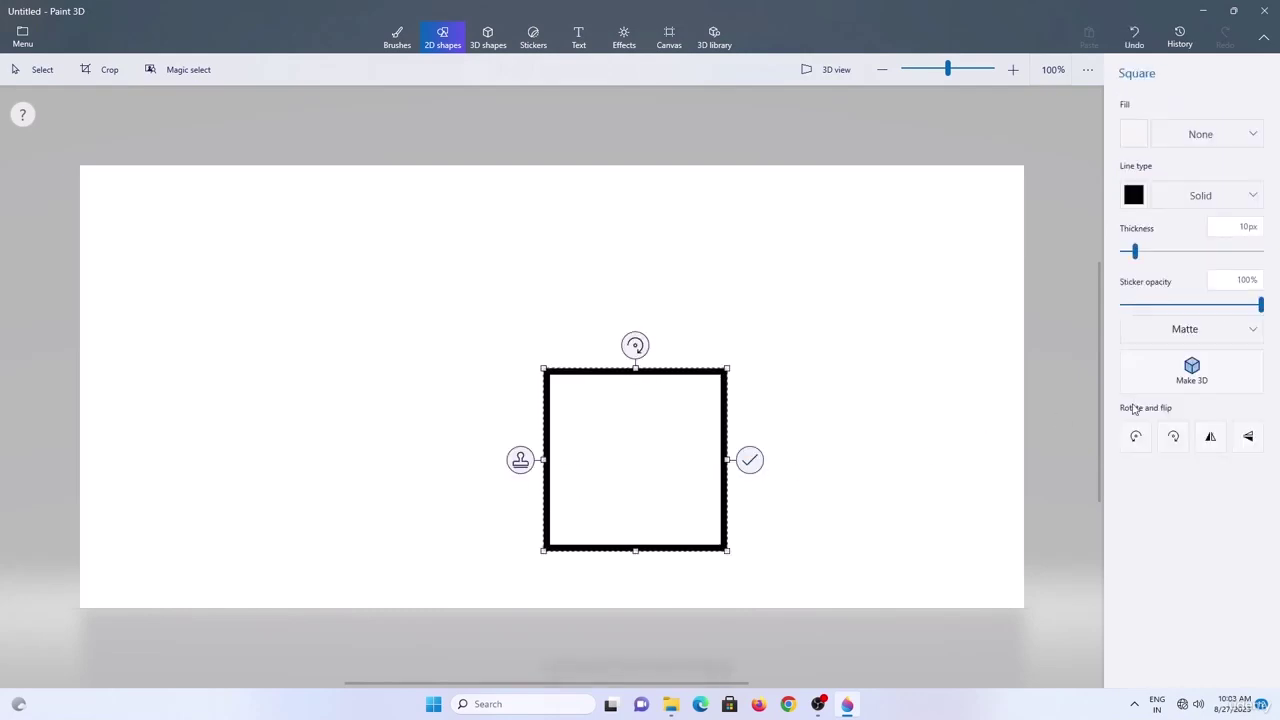
click(1170, 380)
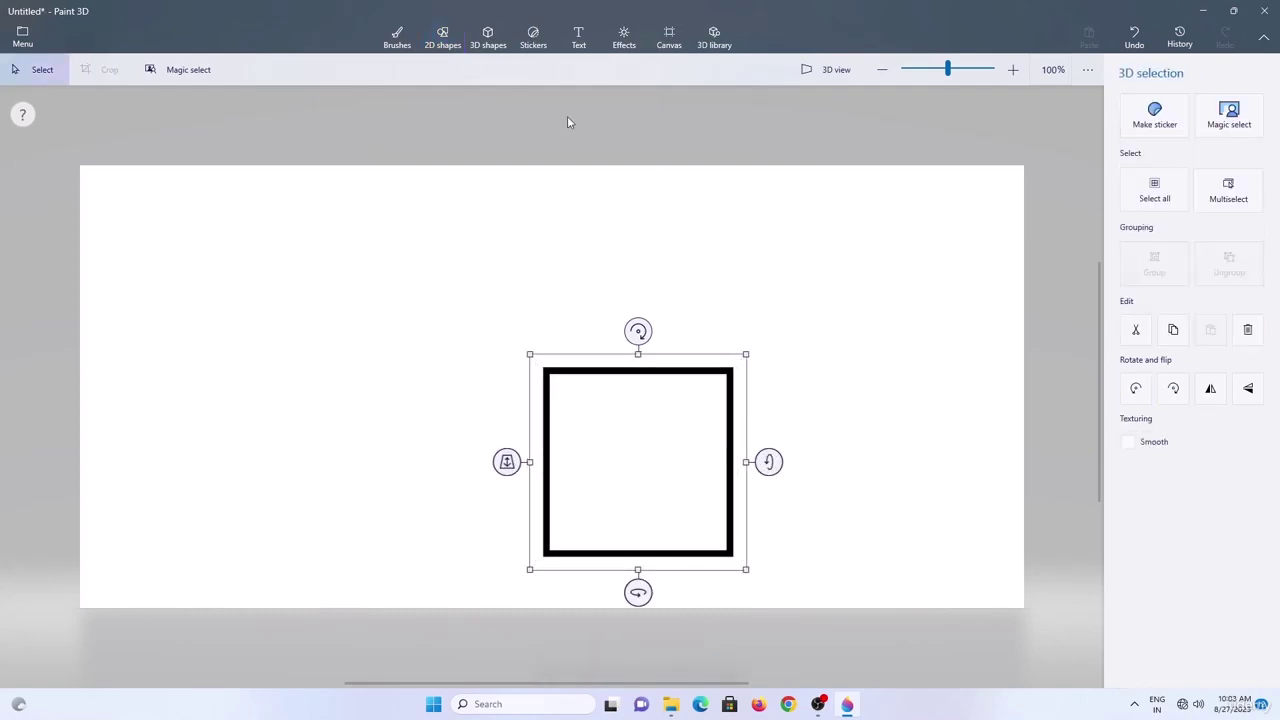
Draw a black-outlined 2D triangle, make it 3D, and fit it on top of the square as a roof of the same width.
click(431, 38)
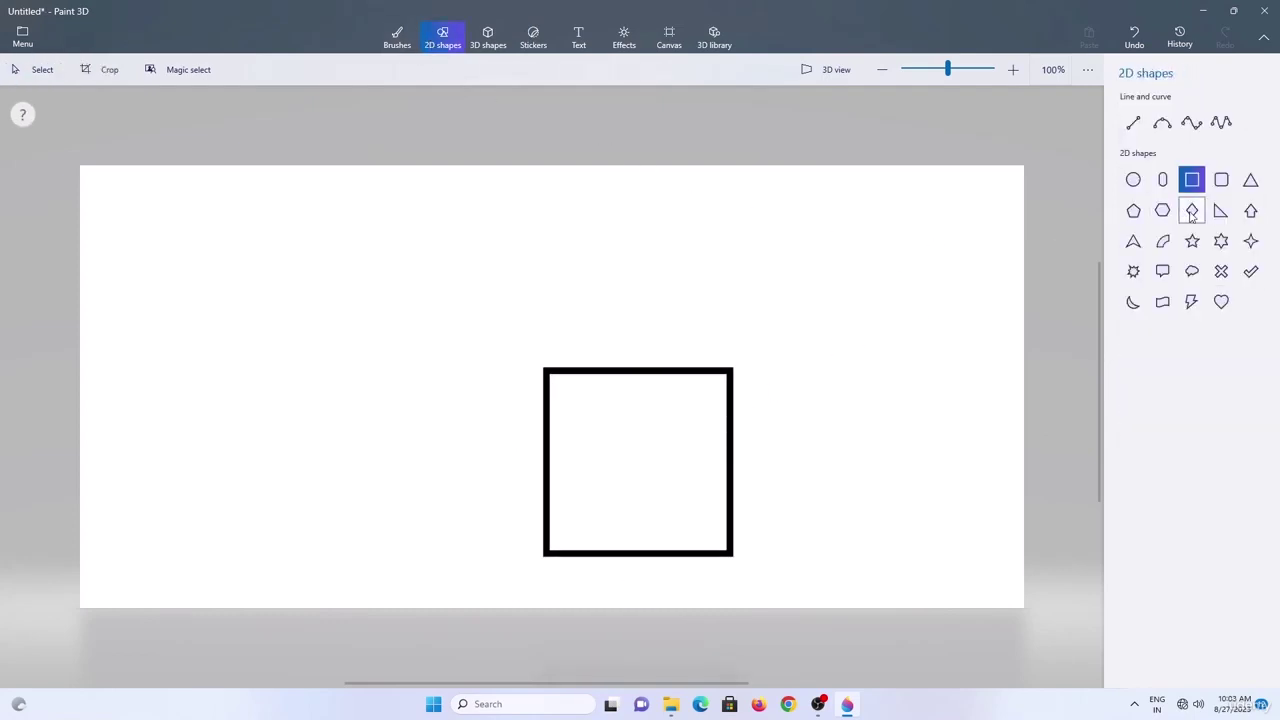
click(1250, 179)
drag(679, 202, 838, 361)
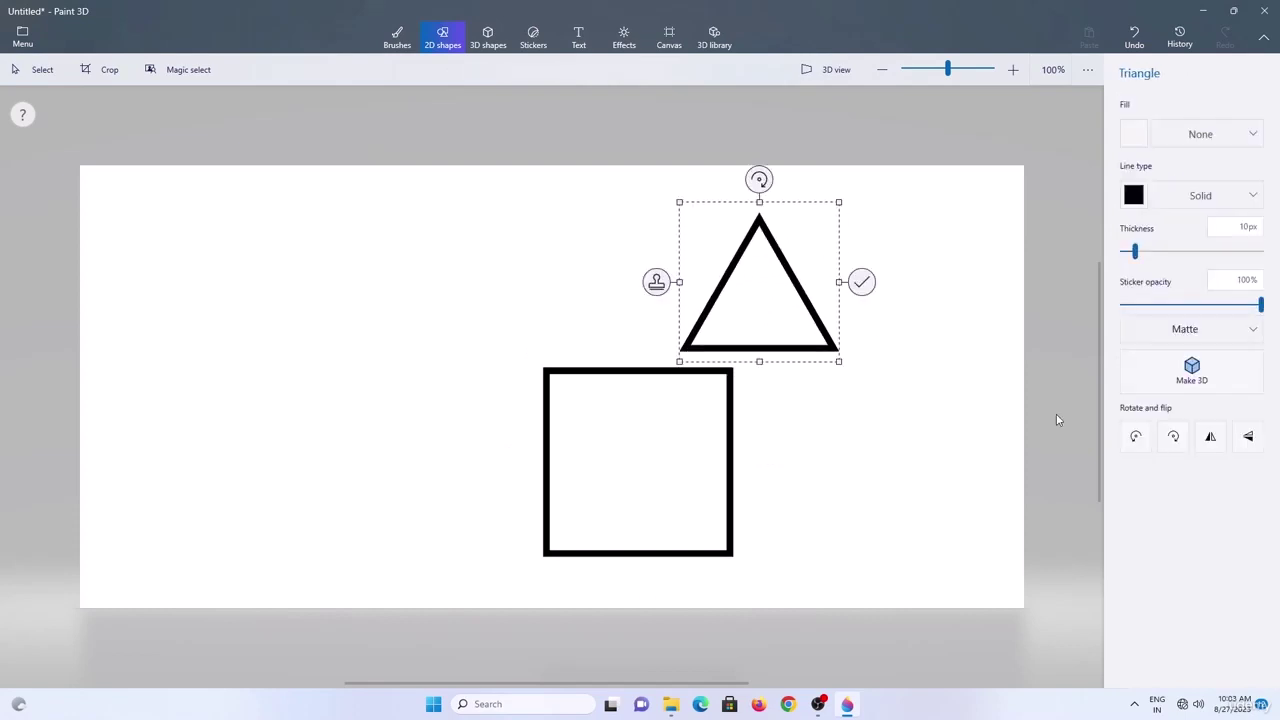
click(1190, 372)
drag(783, 297, 753, 300)
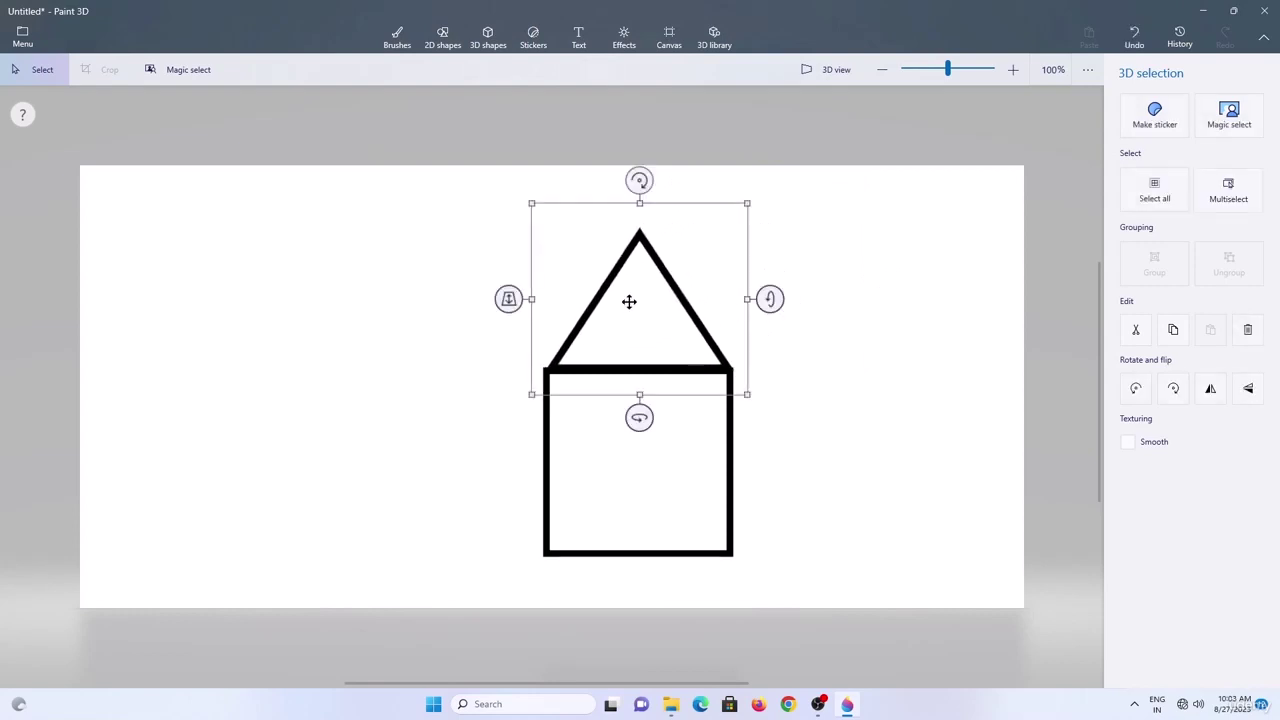
click(1012, 69)
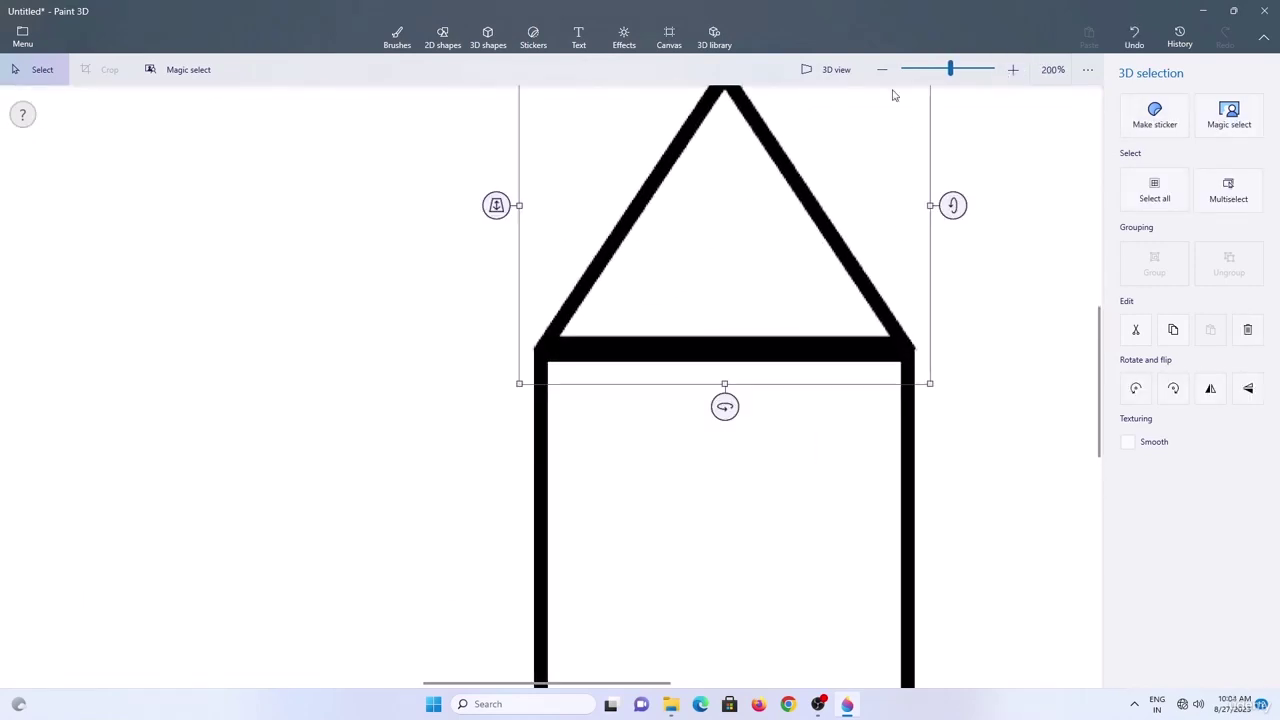
click(882, 69)
click(538, 155)
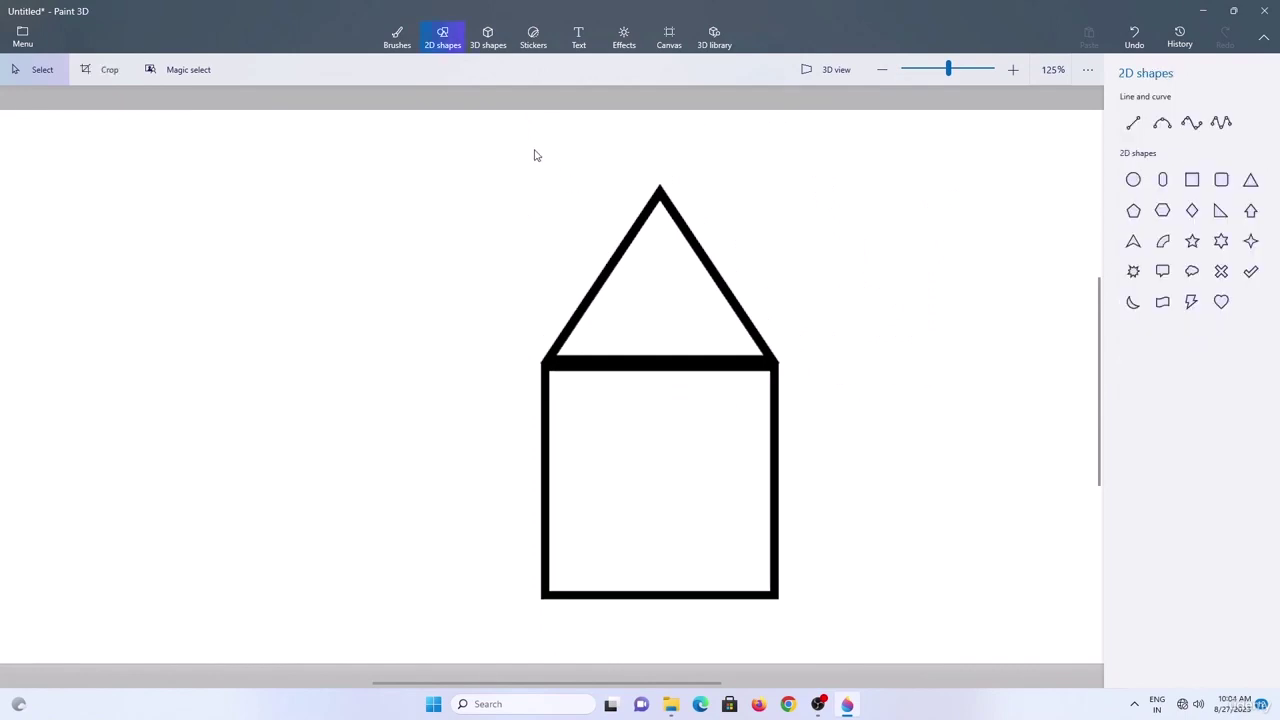
Trace the outer outline of the triangle and square with the sharp edge 3D doodle to form one closed house-shaped solid.
click(488, 40)
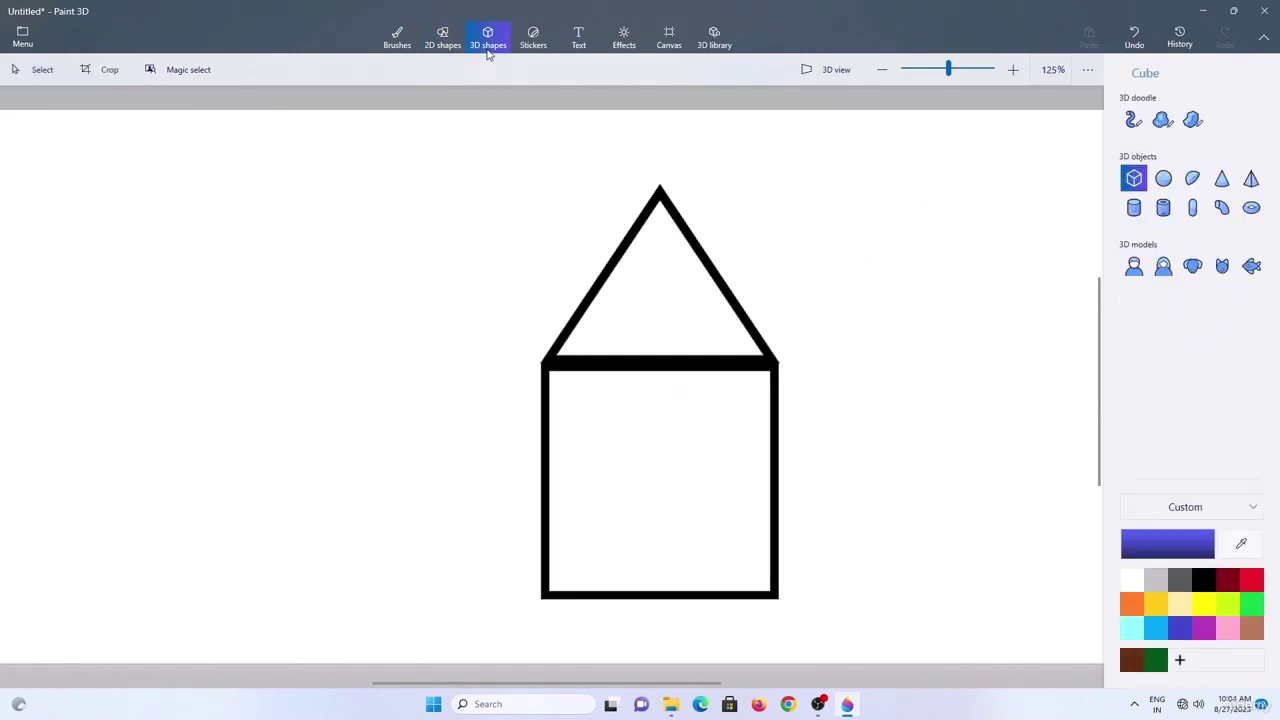
click(1192, 120)
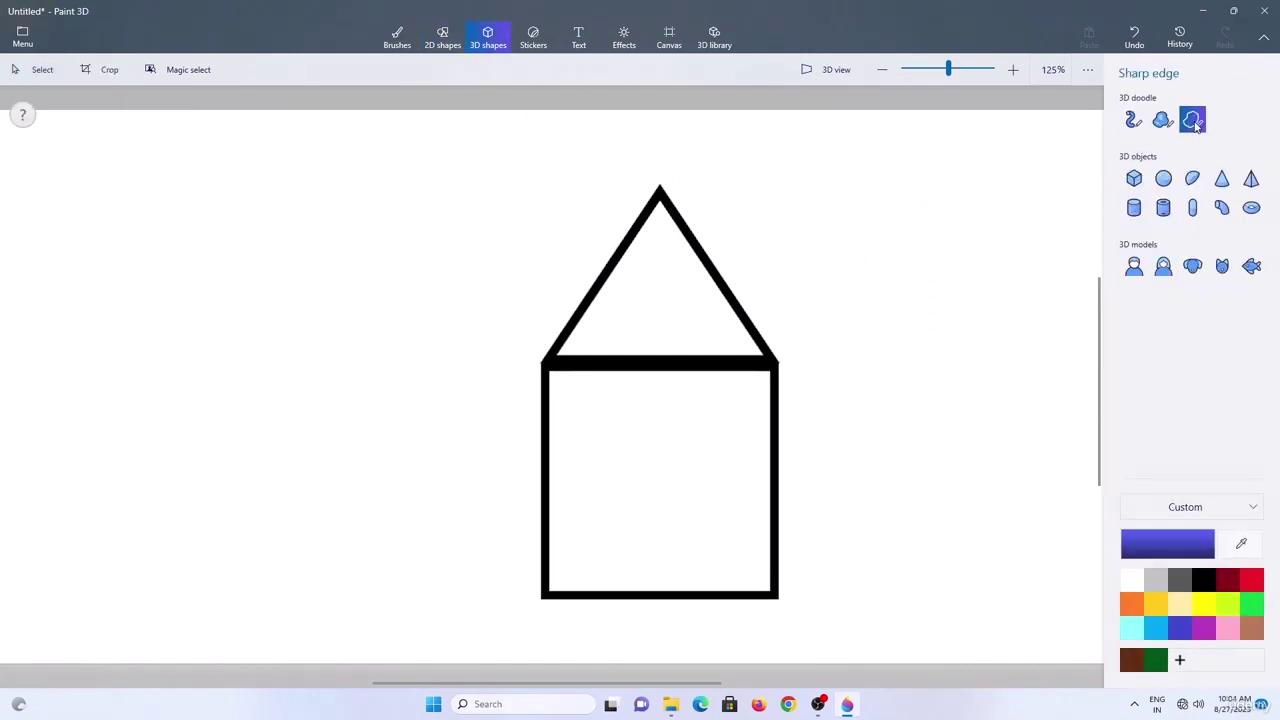
click(1012, 69)
click(1012, 69)
drag(1100, 338, 1103, 289)
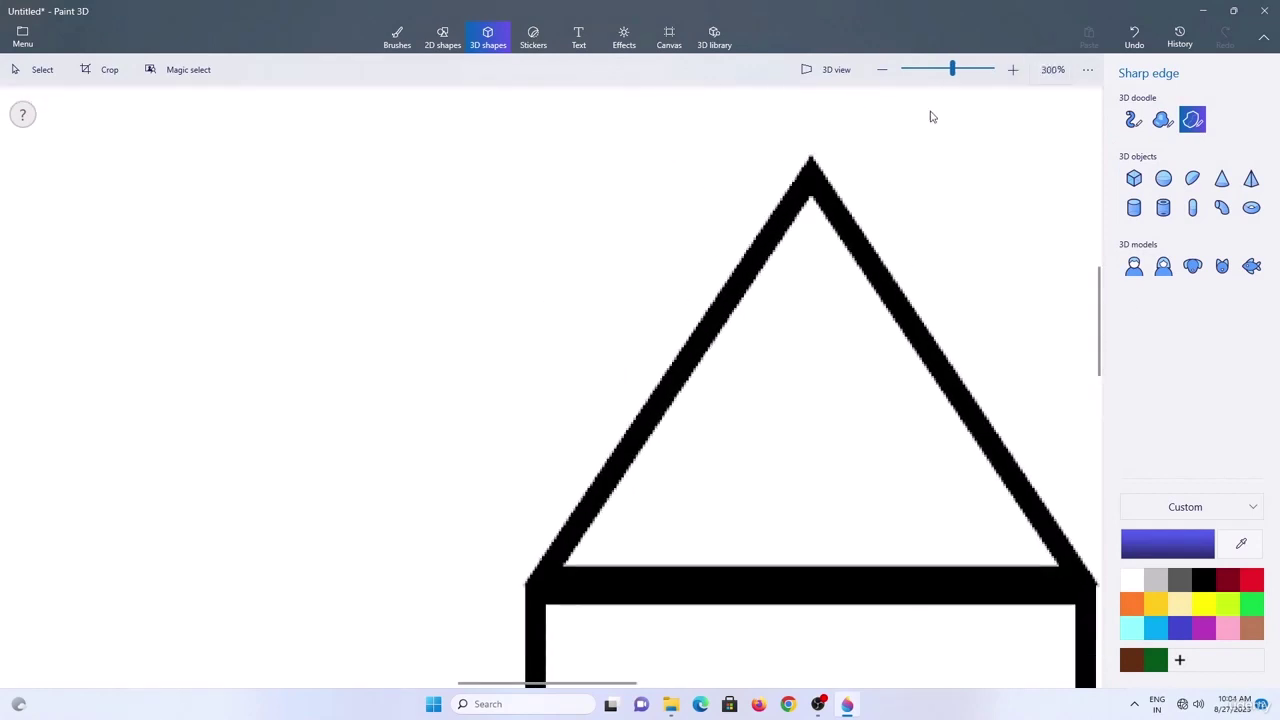
click(882, 69)
drag(553, 684, 593, 684)
click(1012, 69)
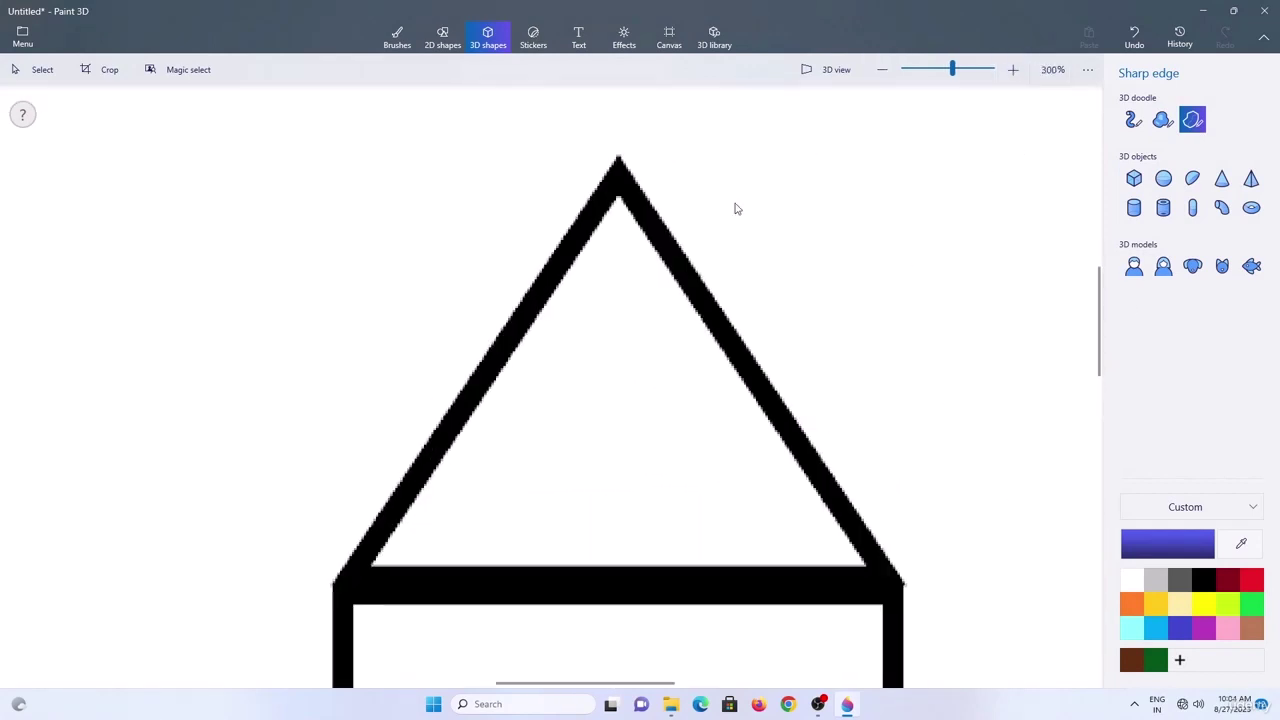
click(619, 176)
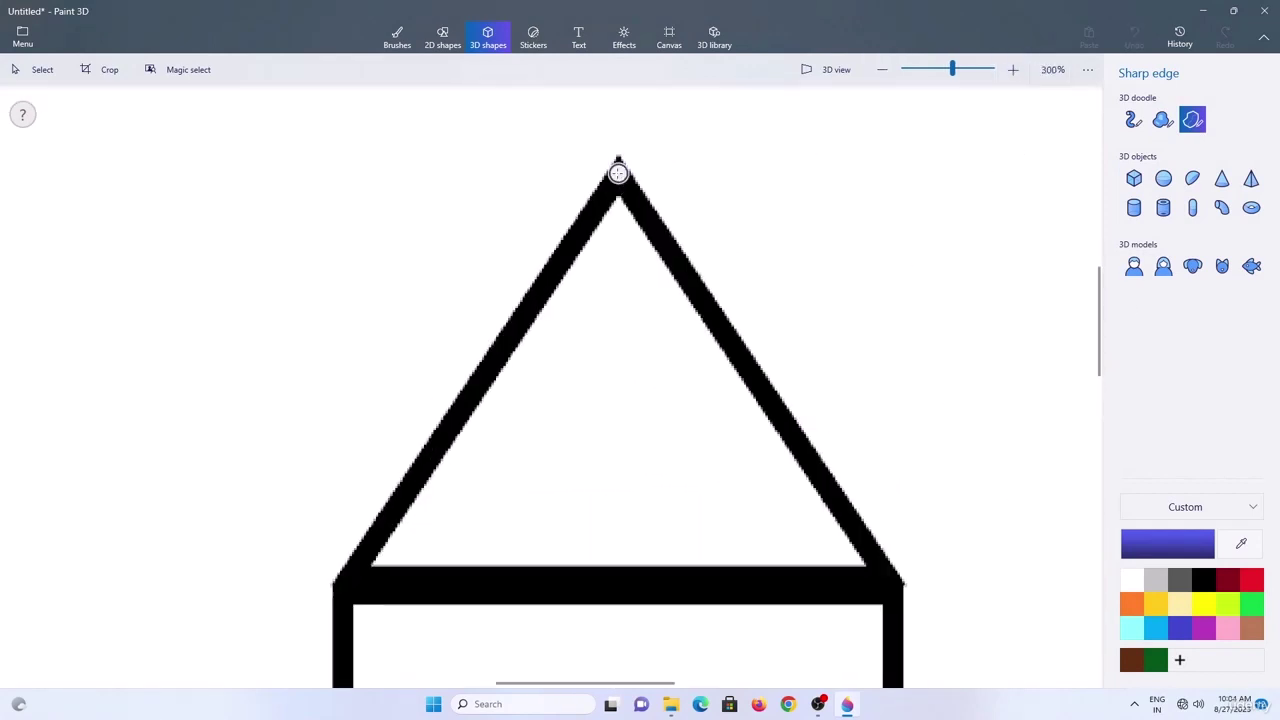
click(341, 585)
scroll(1106, 343, down, 5)
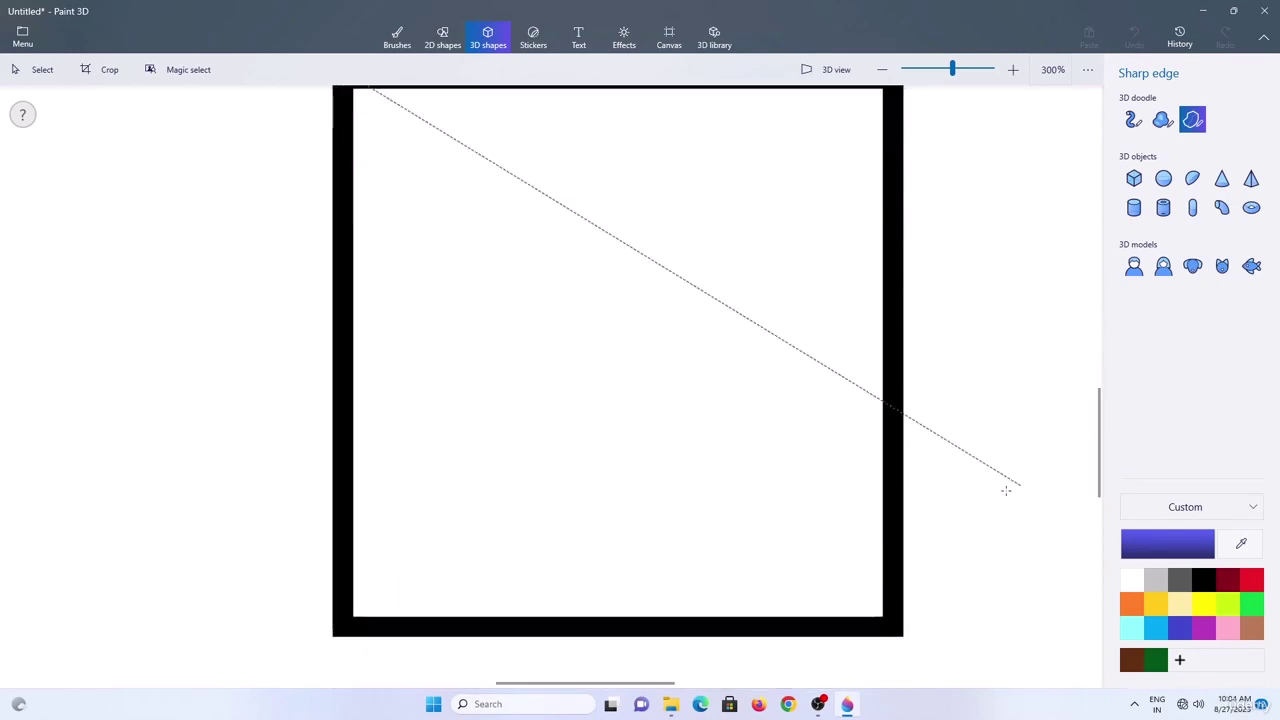
click(340, 625)
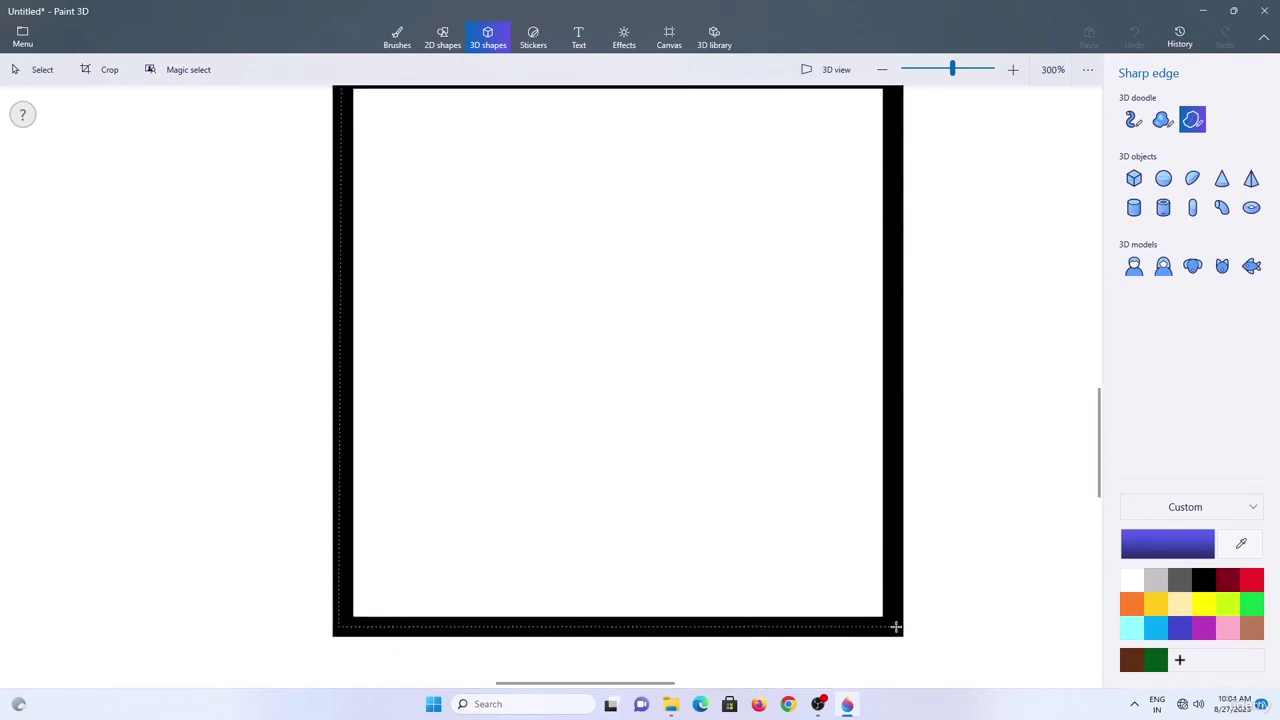
click(900, 626)
scroll(1108, 475, up, 4)
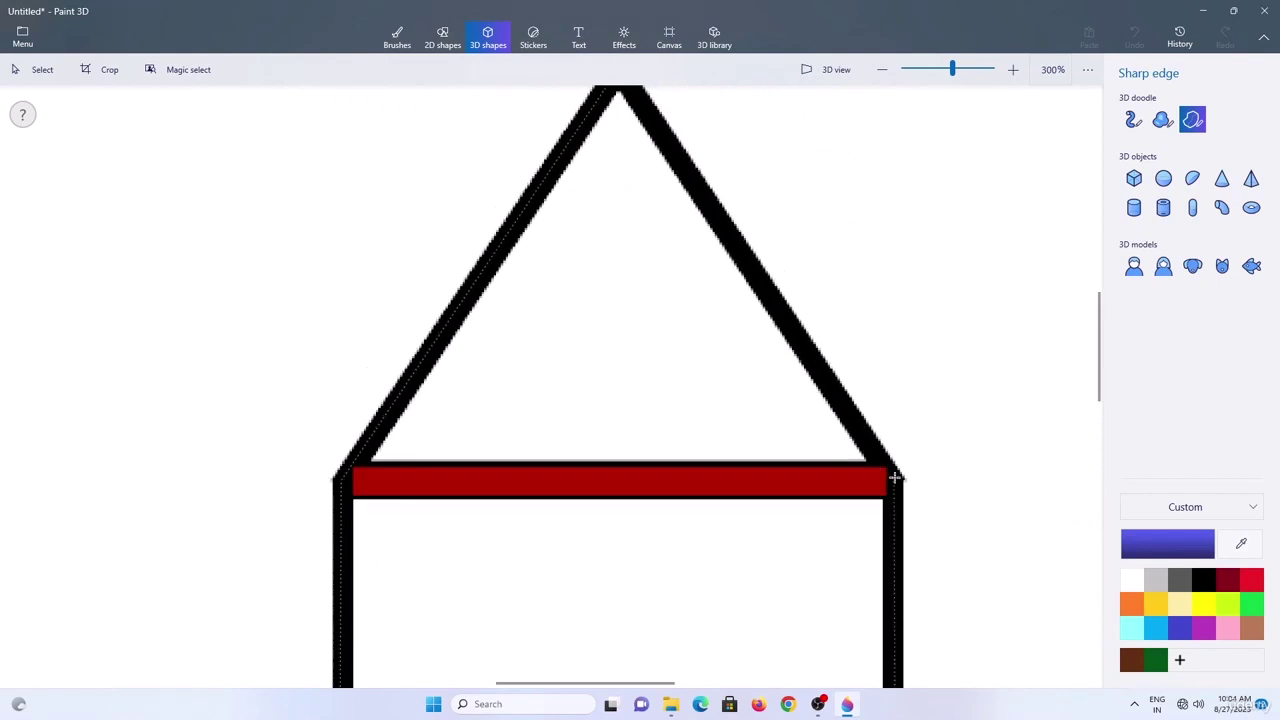
click(894, 479)
scroll(1098, 340, down, 1)
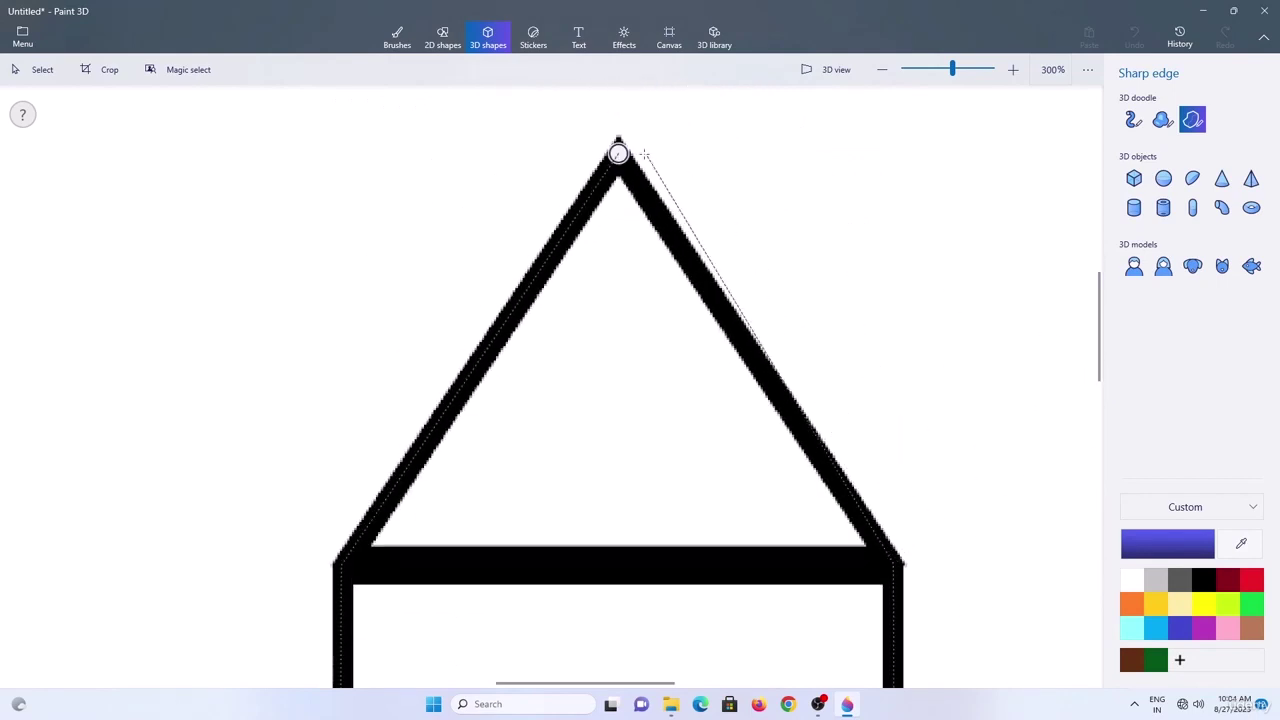
click(618, 153)
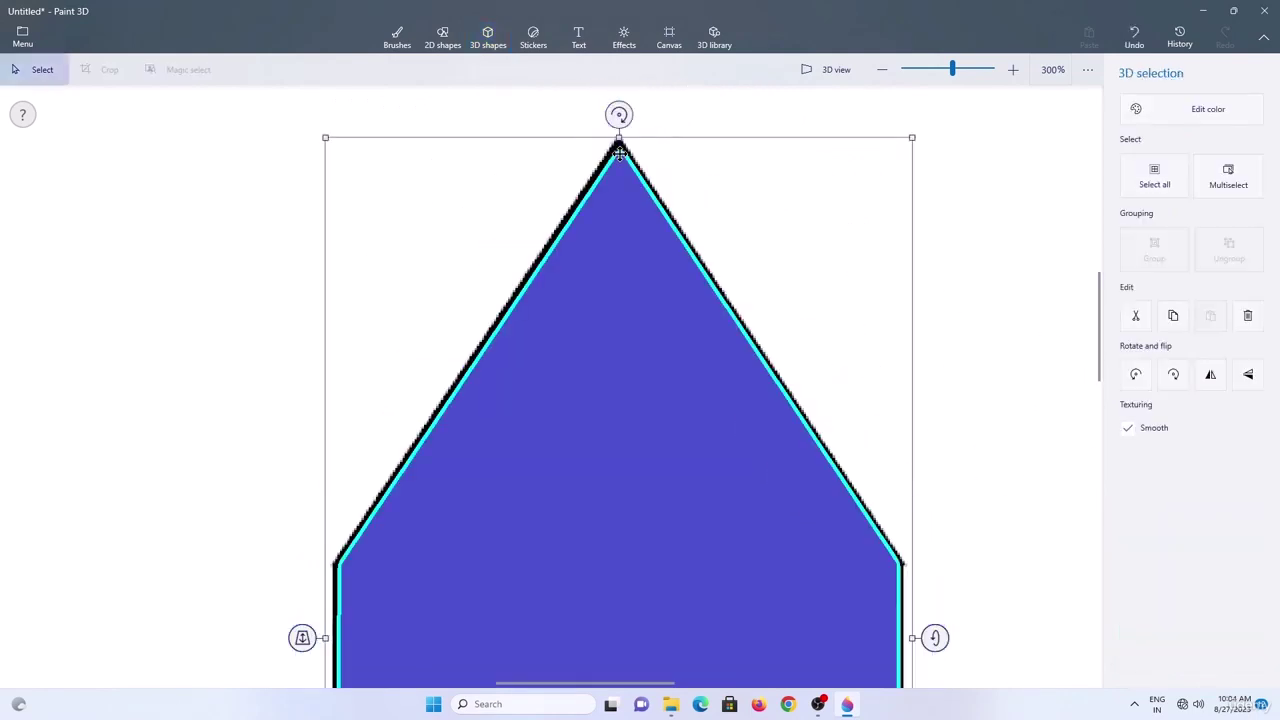
Move the house-shaped solid aside and delete the triangle and square outlines used for tracing.
click(882, 70)
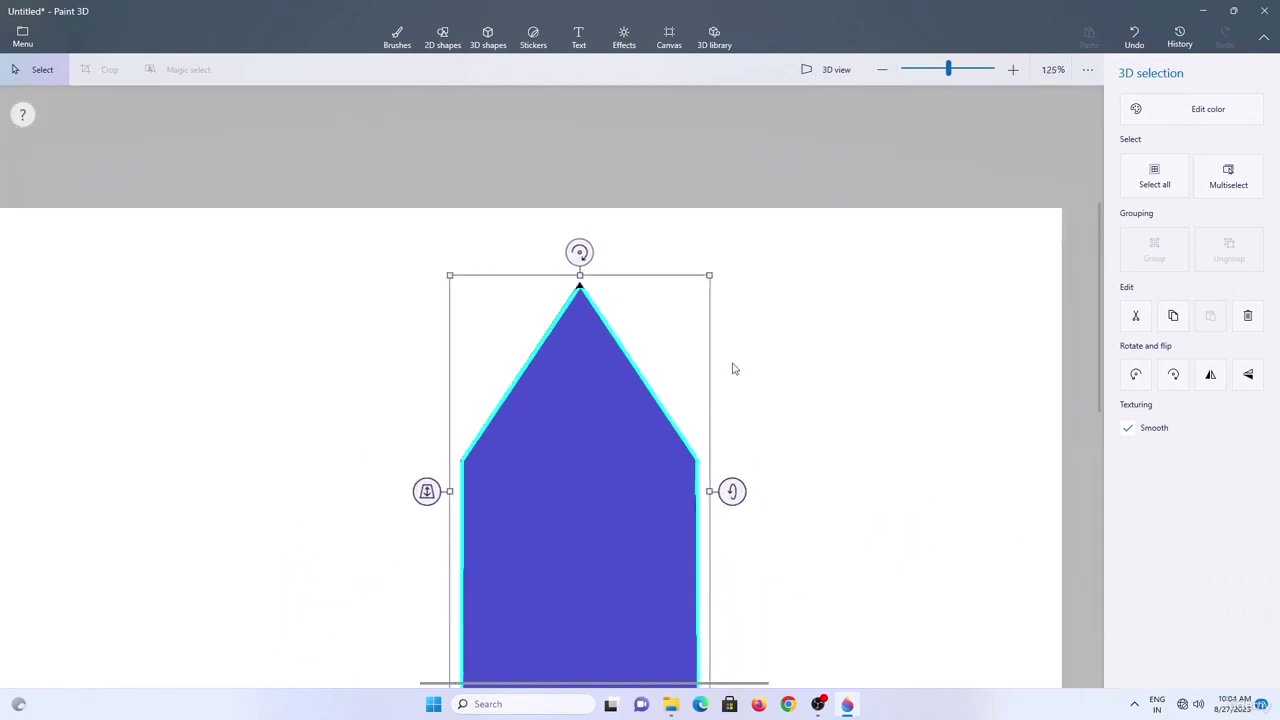
drag(650, 520, 941, 413)
click(595, 322)
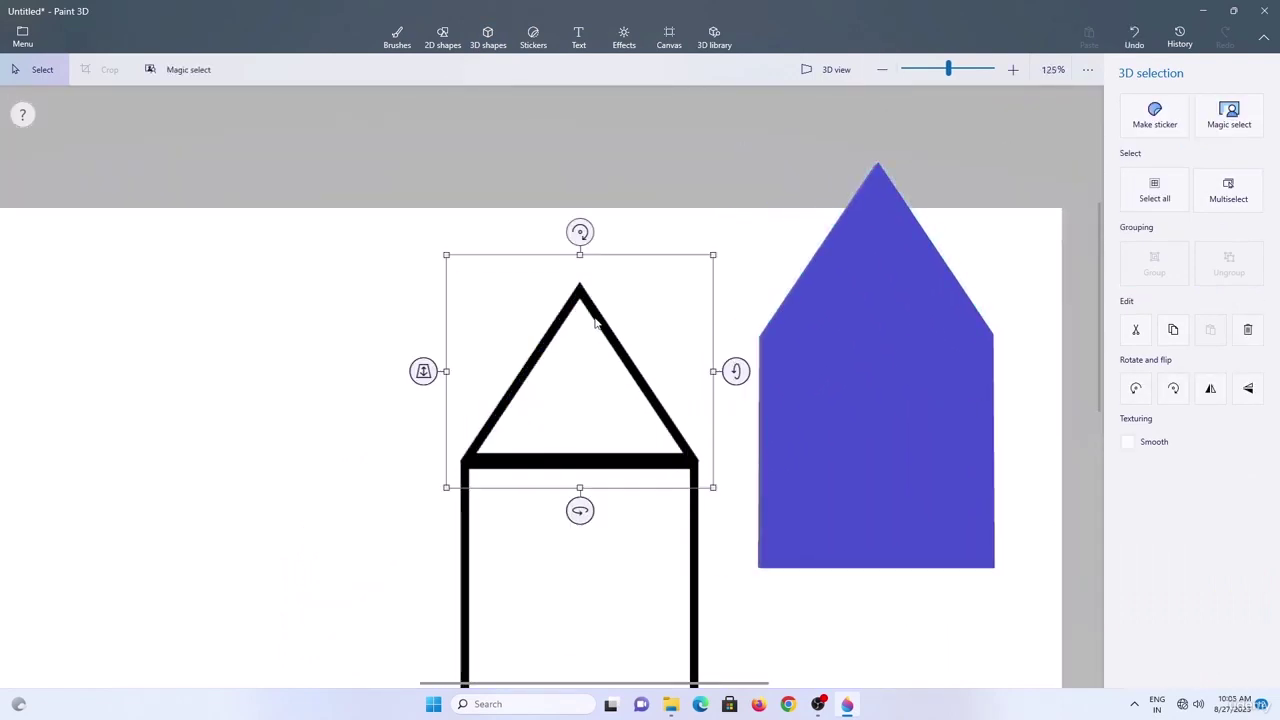
key(Delete)
click(634, 466)
key(Delete)
Move the house-shaped solid back onto the white canvas and reduce its height from the peak.
click(900, 398)
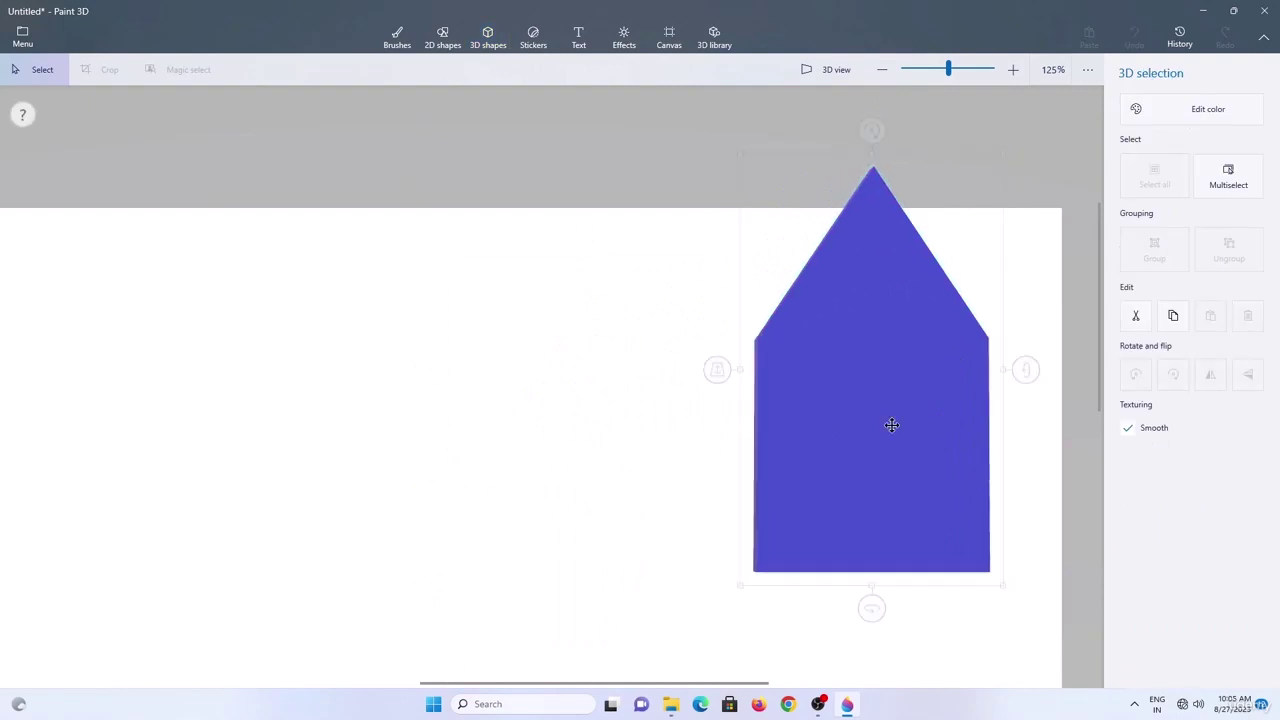
drag(889, 423, 683, 443)
drag(659, 168, 688, 285)
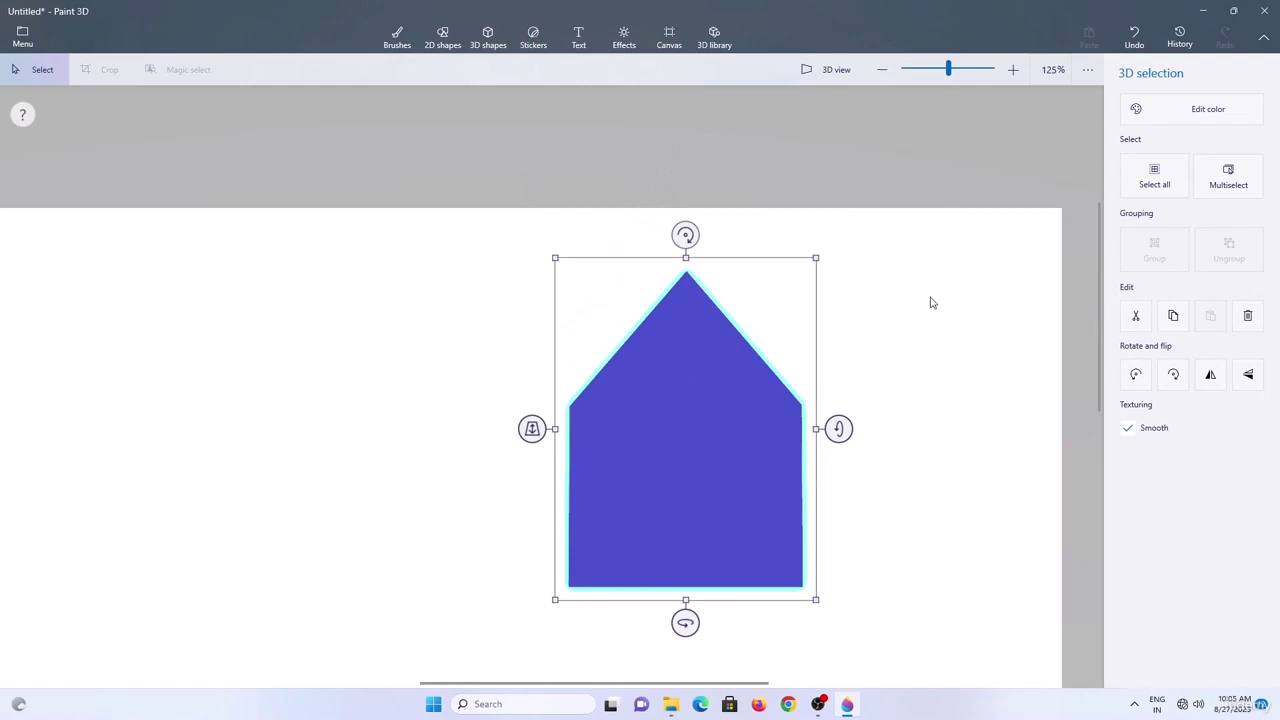
Draw a thin, tall 3D cube bar beside the house and rotate it 45 degrees clockwise.
click(497, 48)
click(1133, 179)
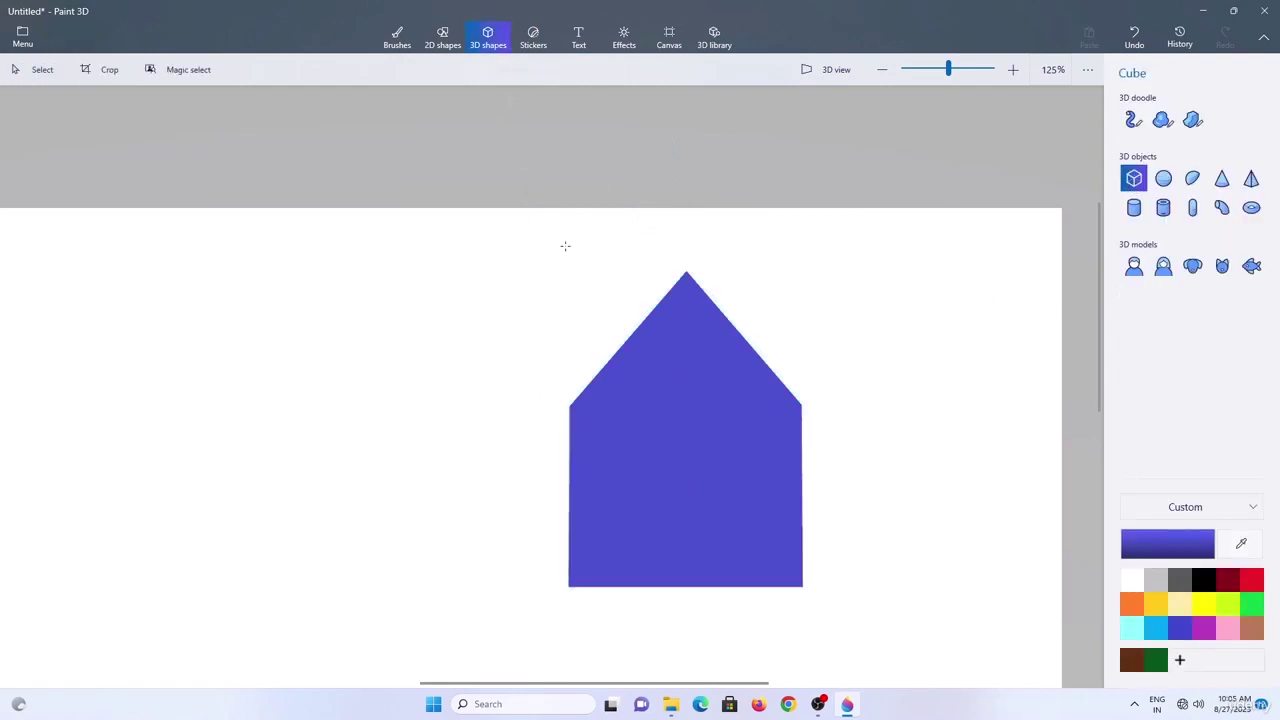
drag(352, 247, 371, 498)
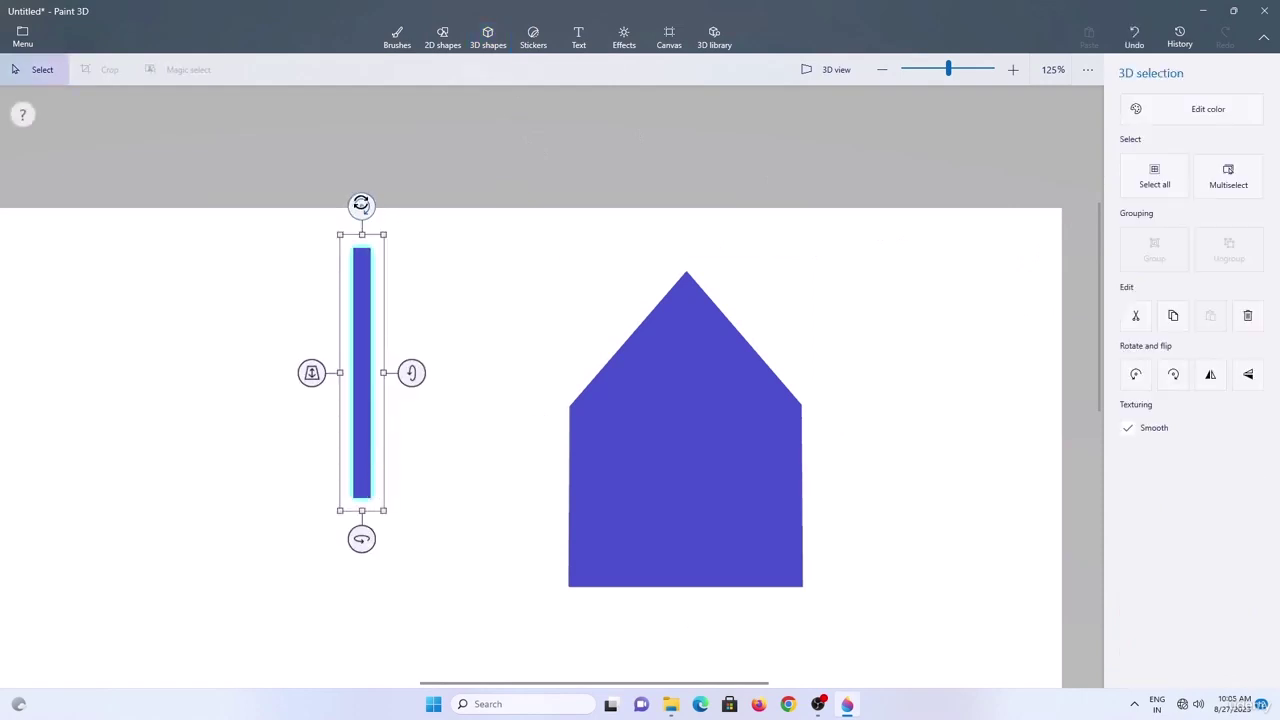
drag(366, 206, 424, 298)
drag(424, 298, 345, 288)
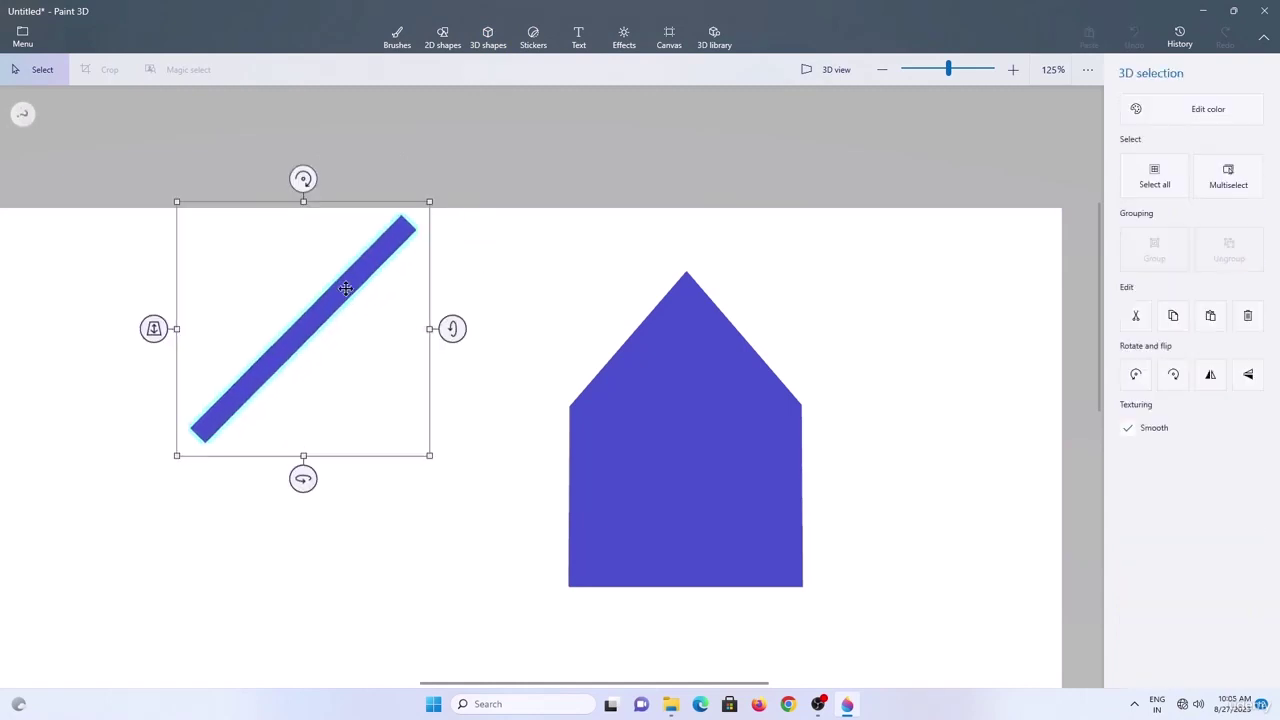
Duplicate the slanted bar, flip the copy horizontally, and join both bars at their upper ends as a gable roof.
key(ctrl+v)
click(1210, 374)
ctrl+click(318, 333)
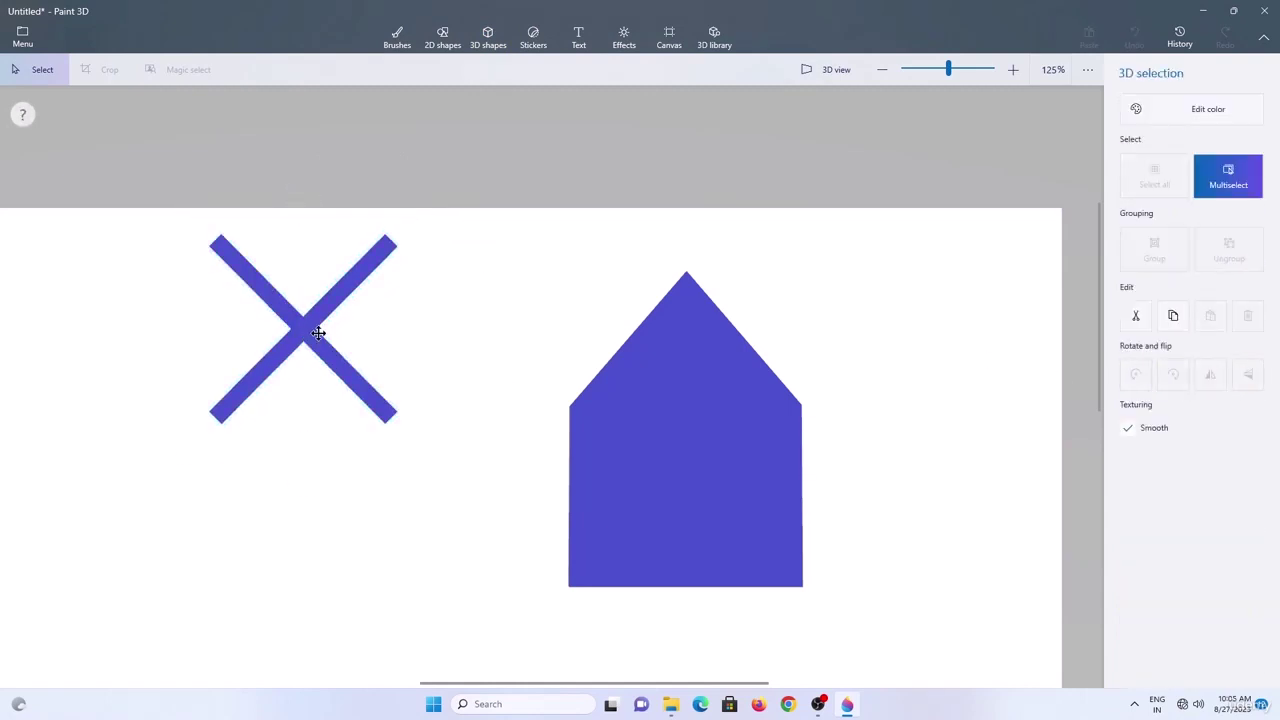
drag(318, 333, 480, 357)
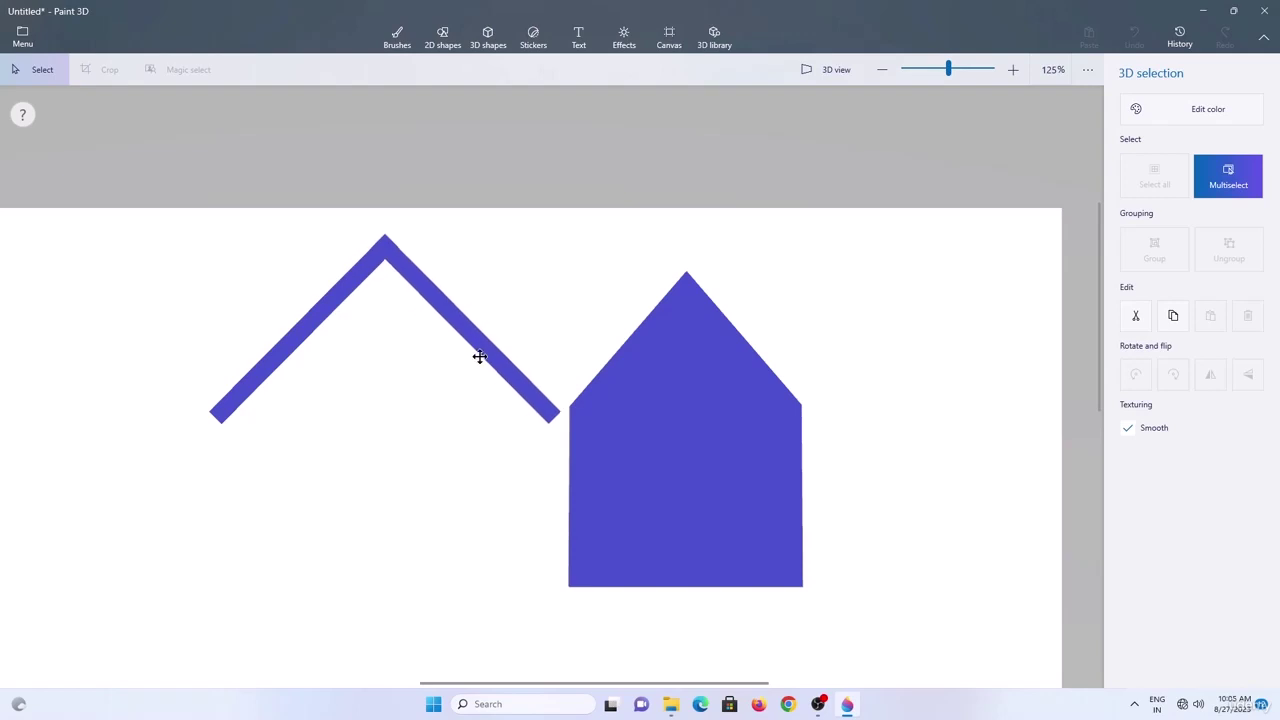
Group the two roof bars and colour the group dark red.
click(379, 285)
click(346, 287)
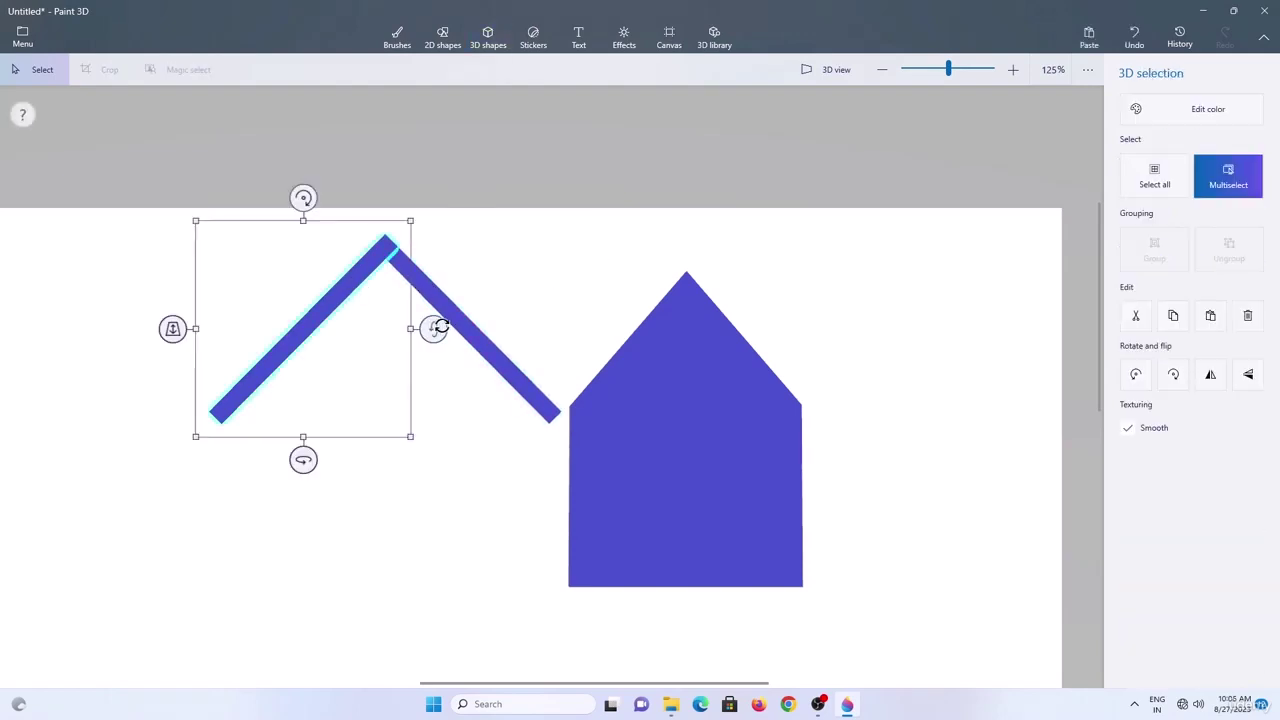
click(452, 323)
key(ctrl+g)
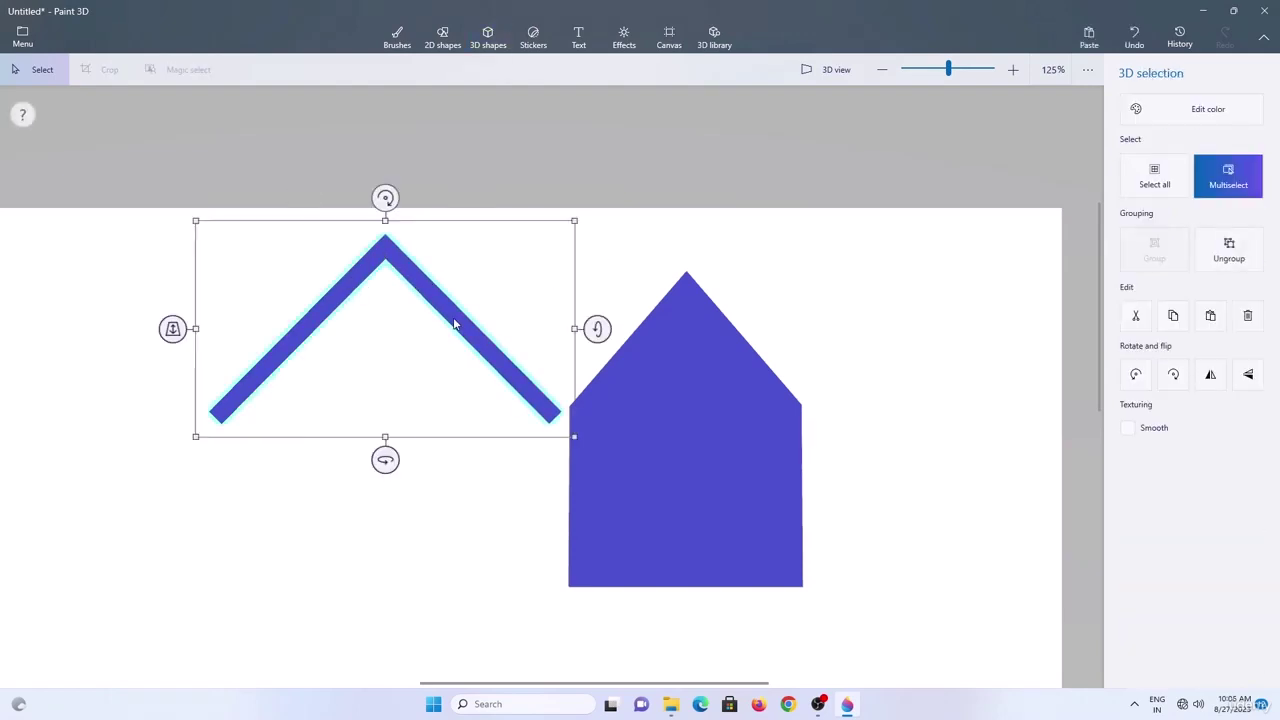
click(1143, 117)
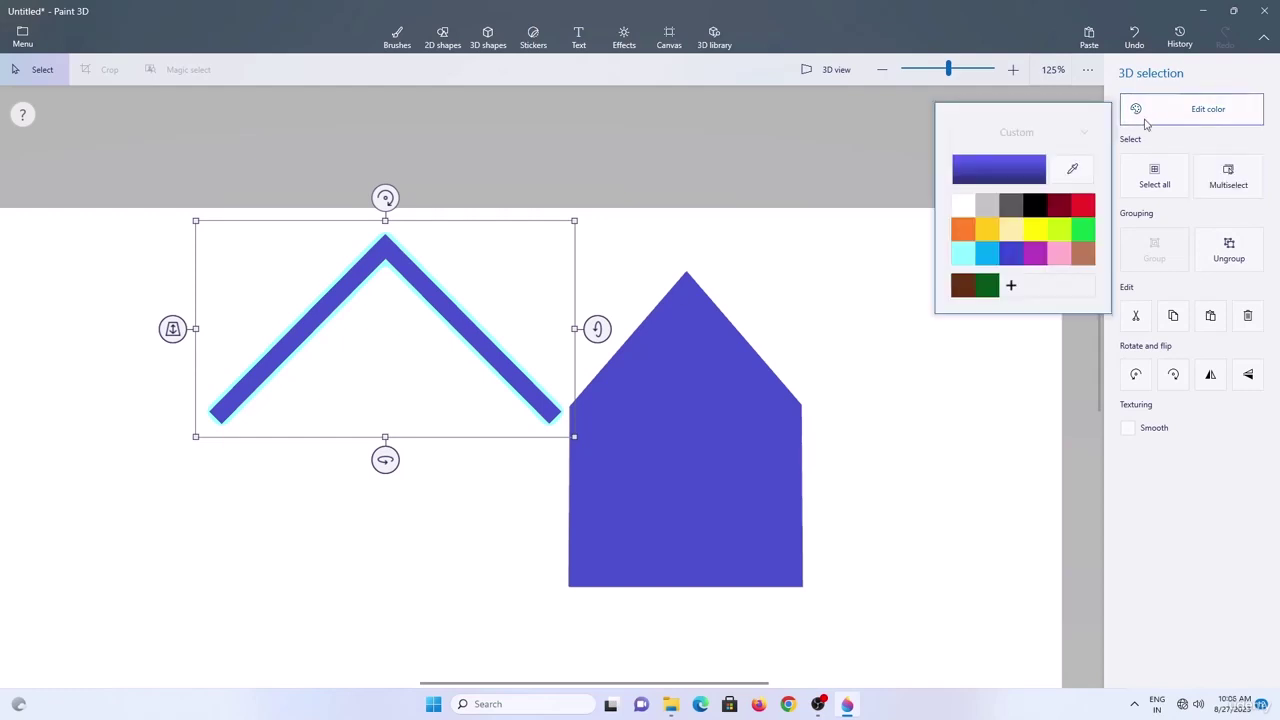
click(1063, 209)
Colour the house body lime green and darken it to the custom shade a3d017.
click(716, 390)
click(1163, 117)
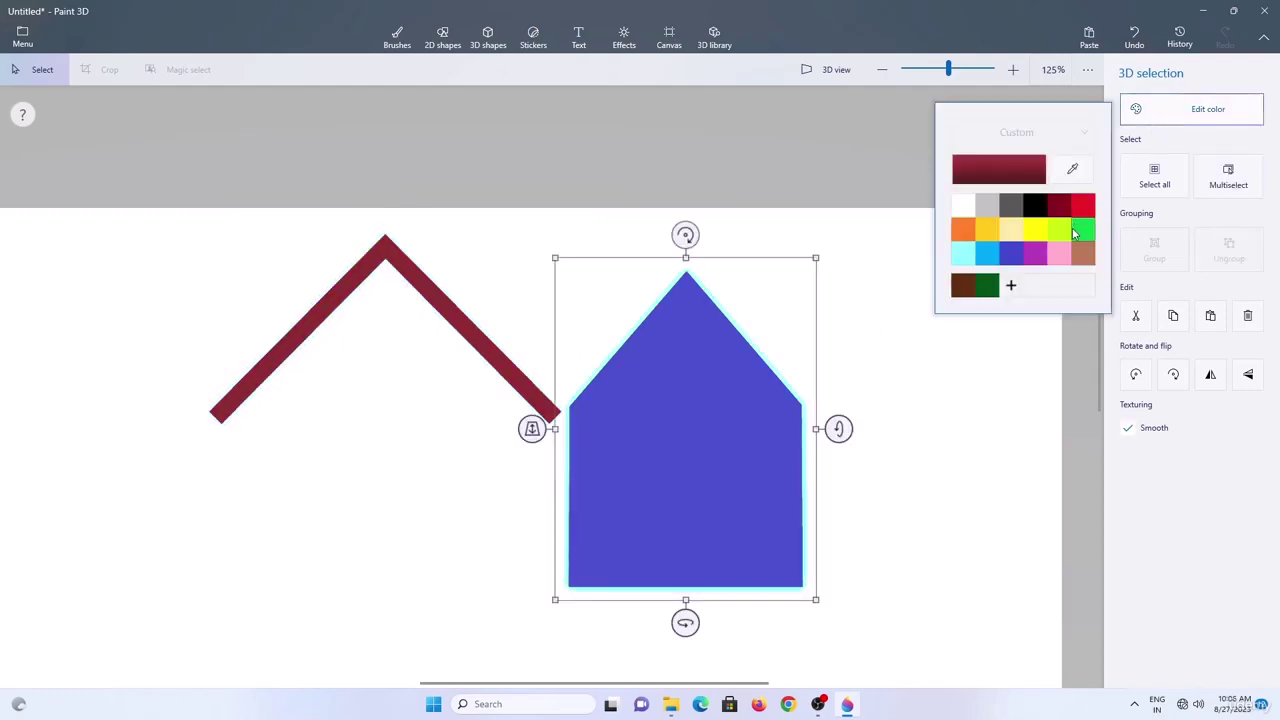
click(1073, 226)
click(982, 176)
drag(690, 245, 684, 272)
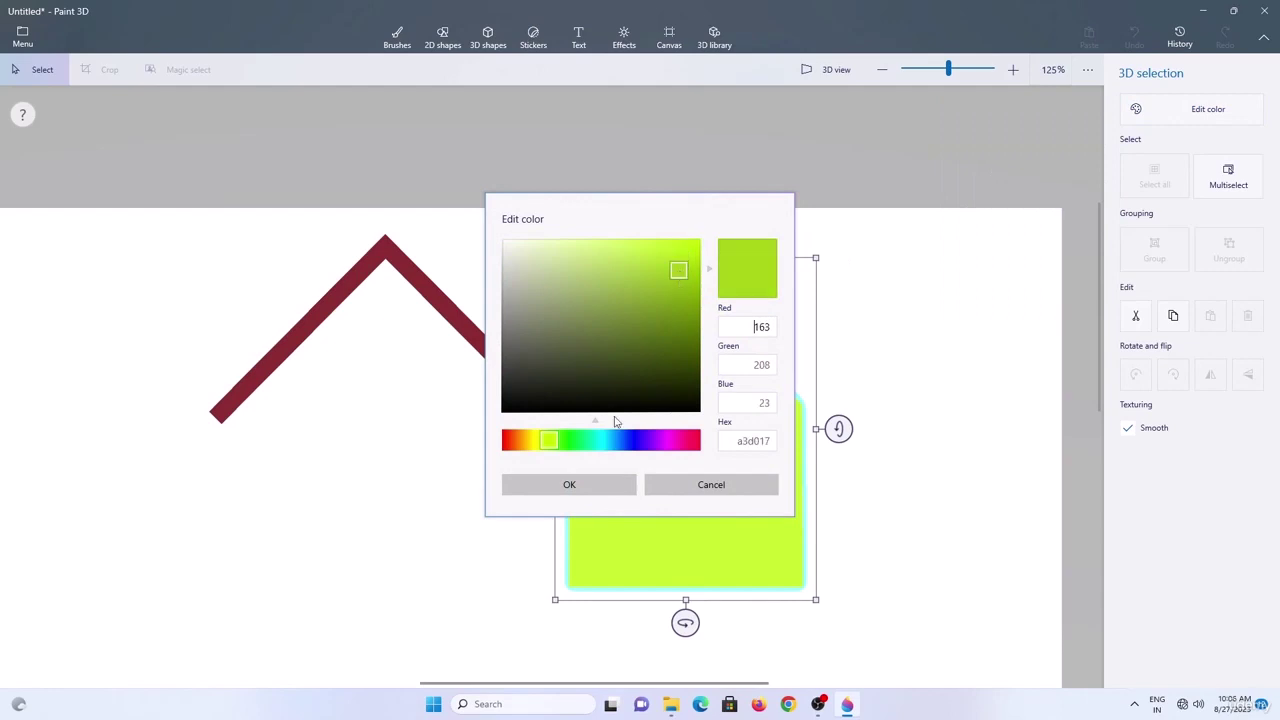
click(591, 485)
Place the roof centred over the house body and adjust the body's height so its gable fits snugly under the roof.
click(462, 334)
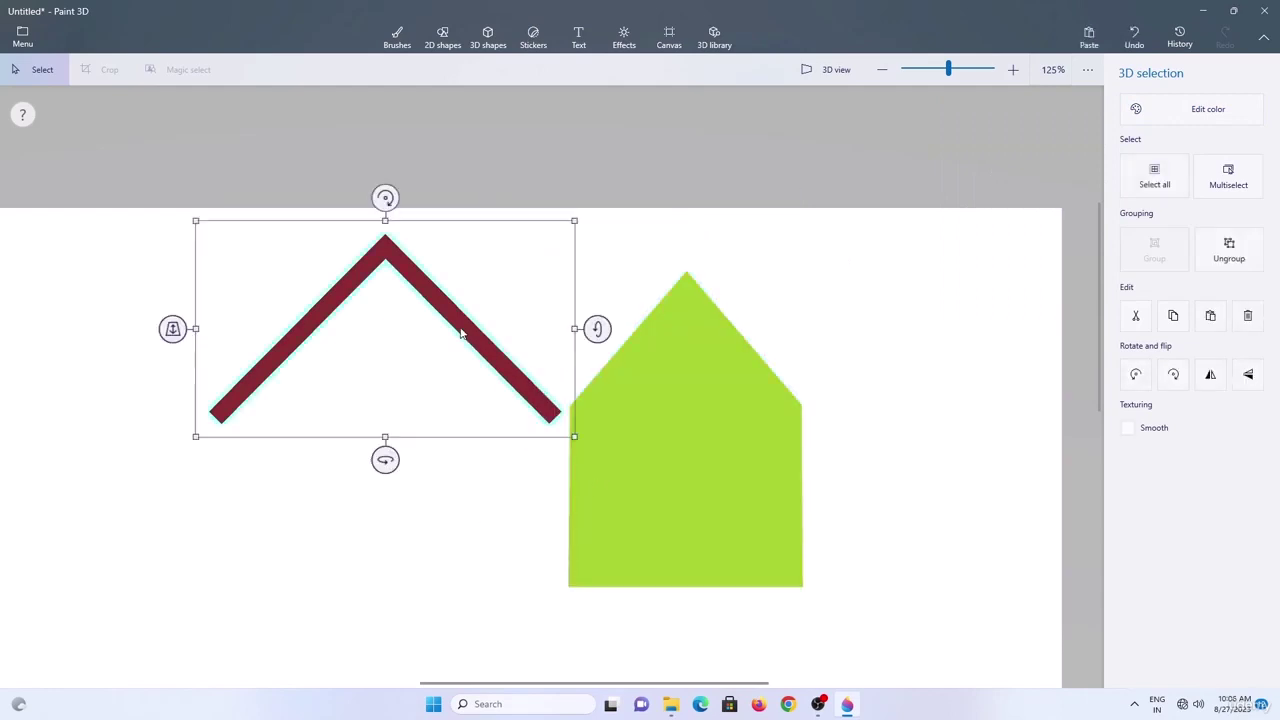
drag(462, 334, 762, 336)
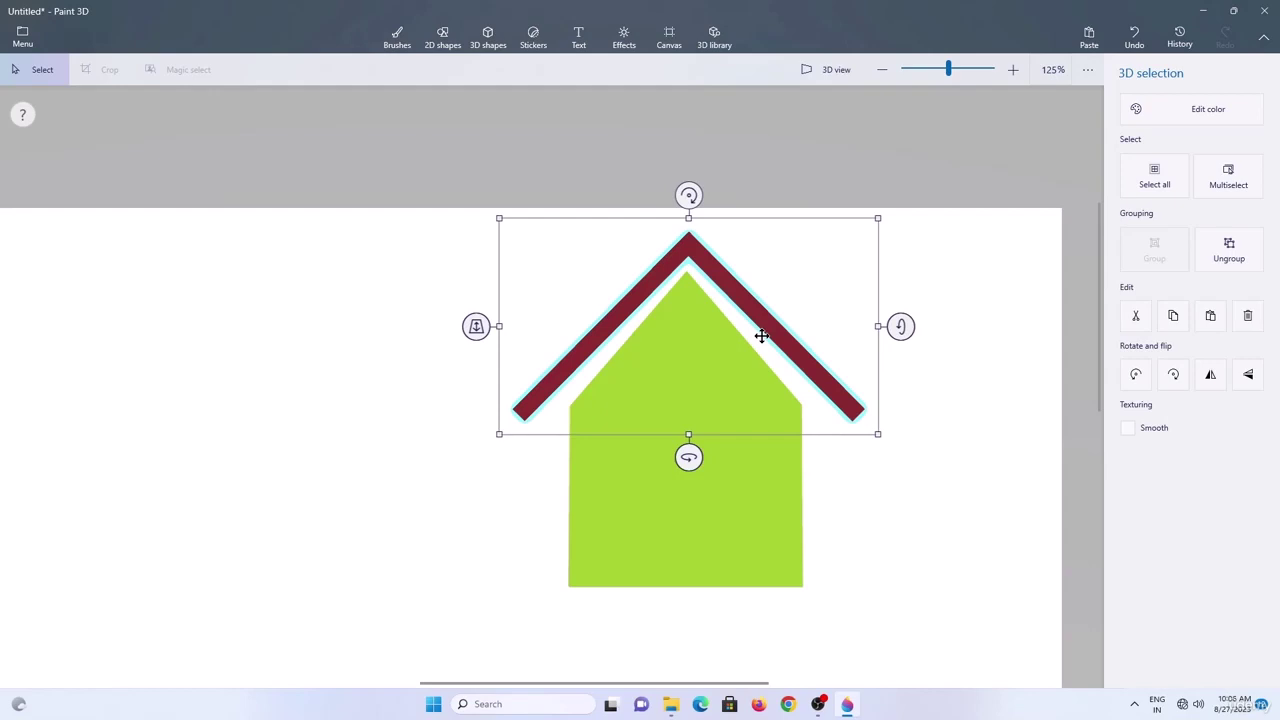
click(689, 334)
click(697, 273)
drag(697, 273, 709, 321)
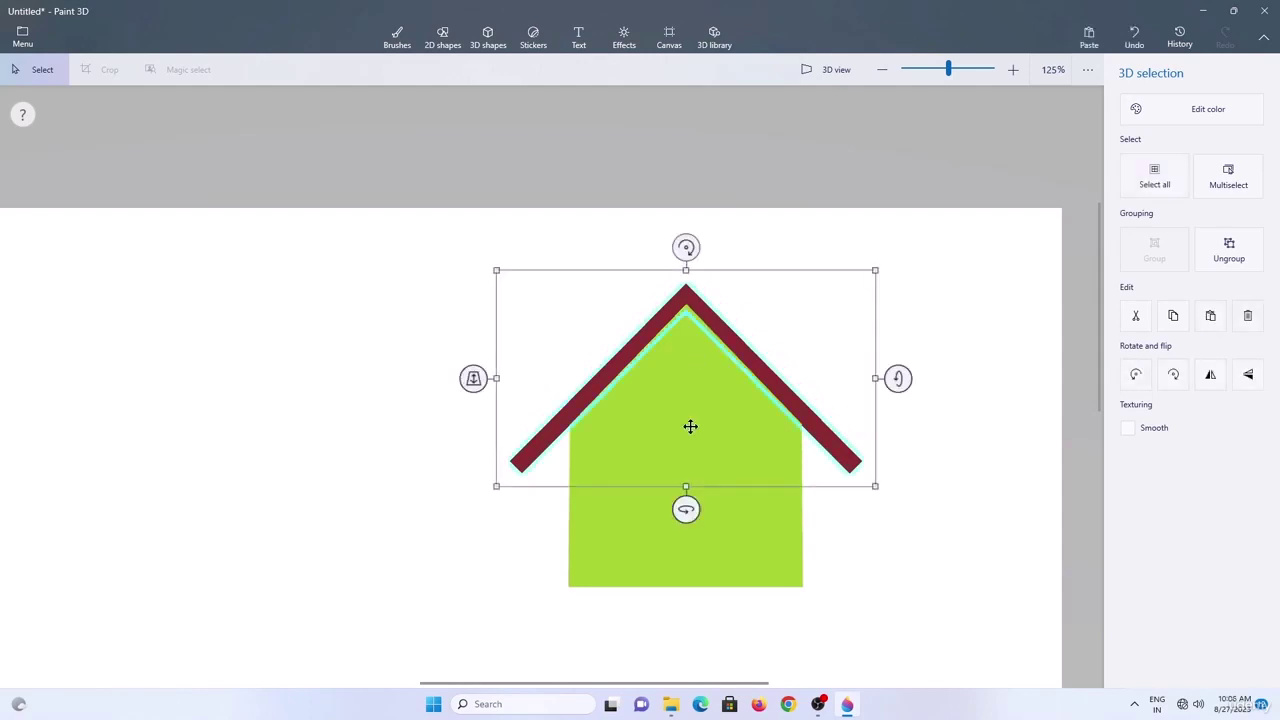
Select the roof and house body together and turn them around the vertical axis to a side view.
click(813, 617)
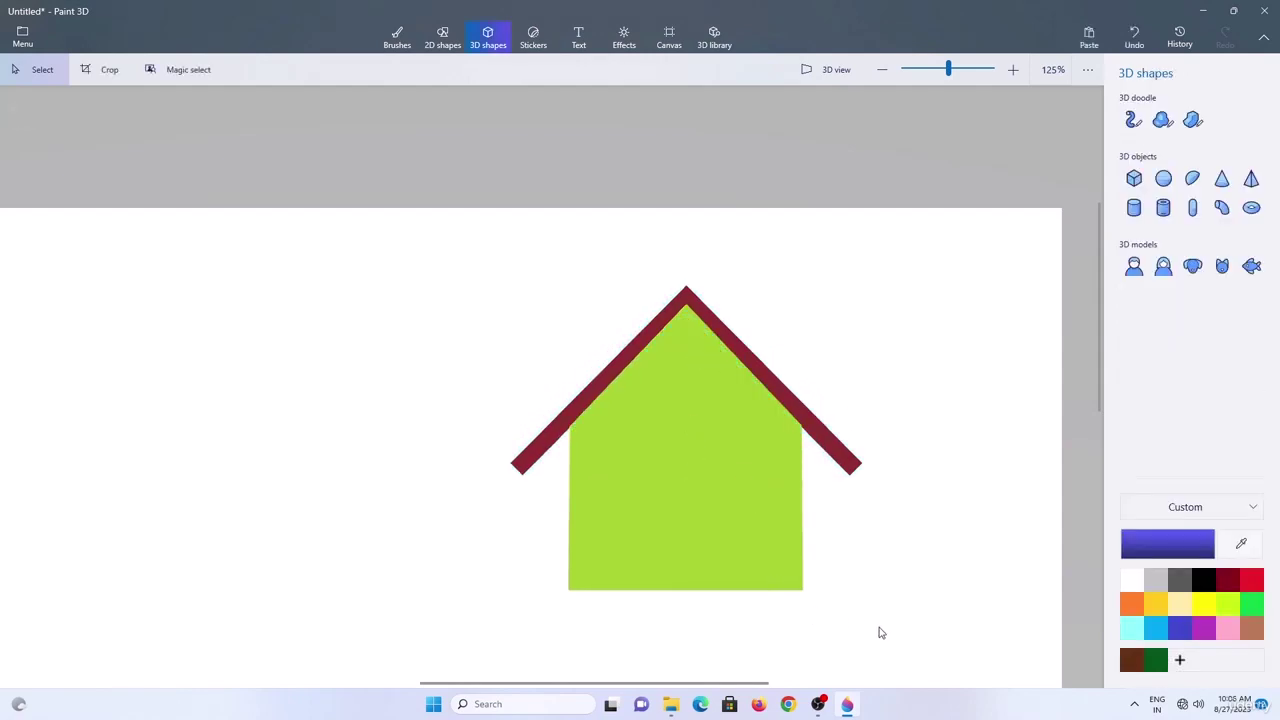
drag(894, 617, 389, 251)
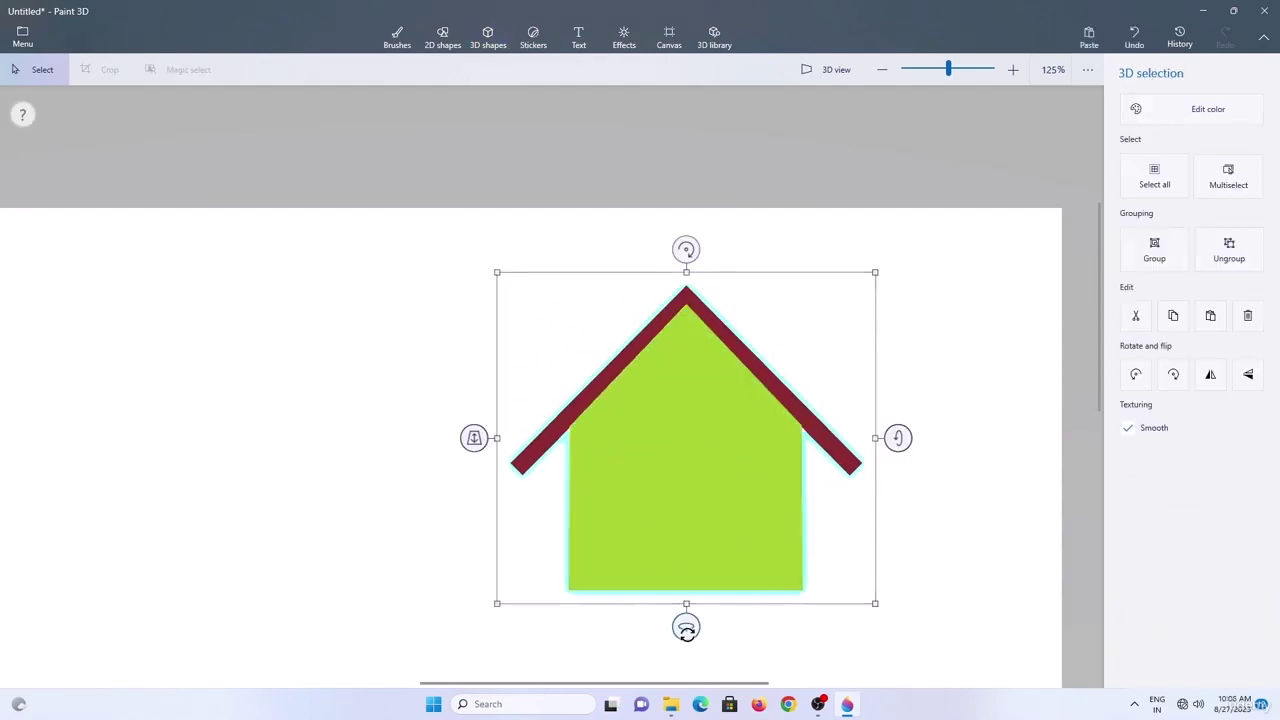
drag(686, 628, 505, 620)
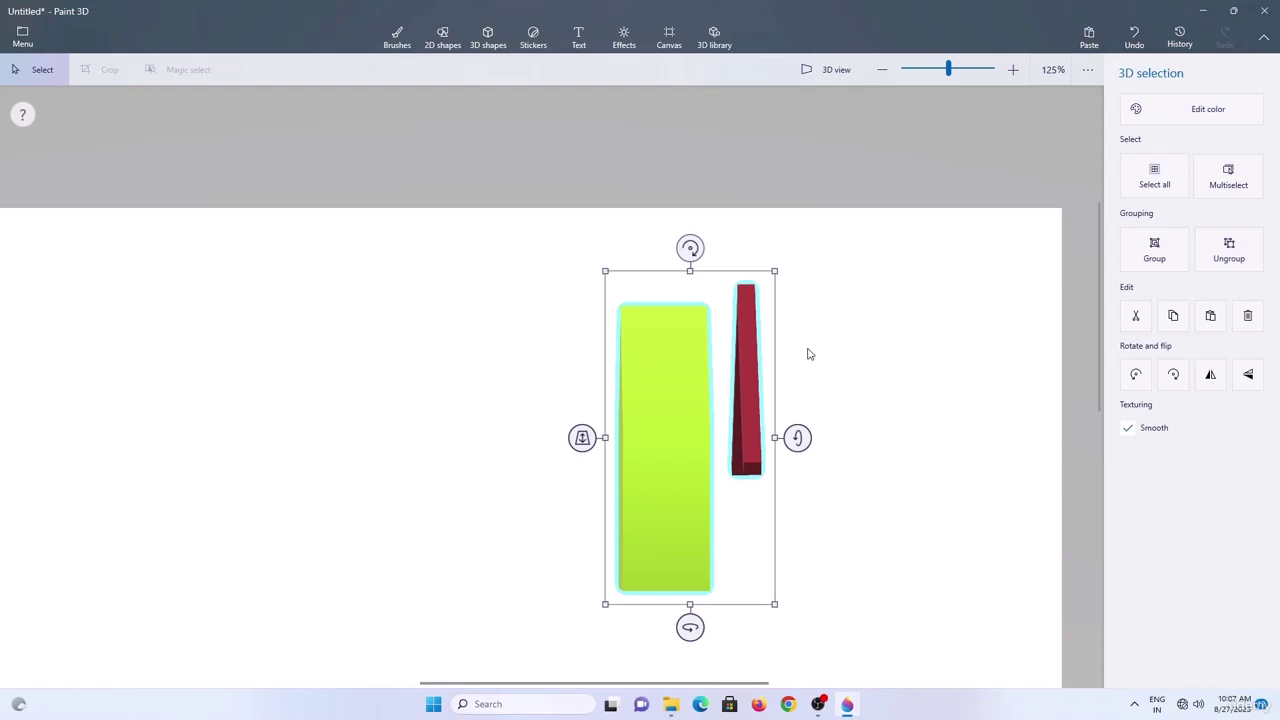
Stretch the roof's depth on both sides so it extends well past the house body.
click(748, 374)
key(ctrl)
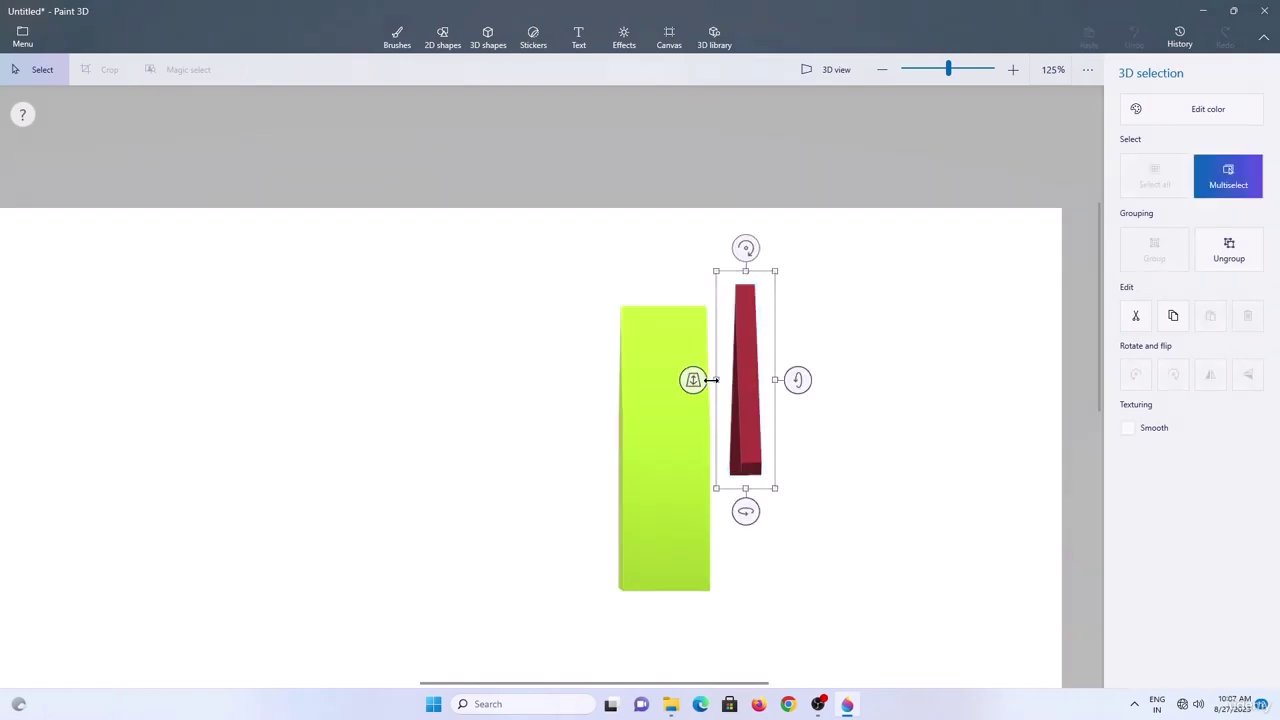
drag(695, 380, 560, 372)
drag(775, 380, 814, 383)
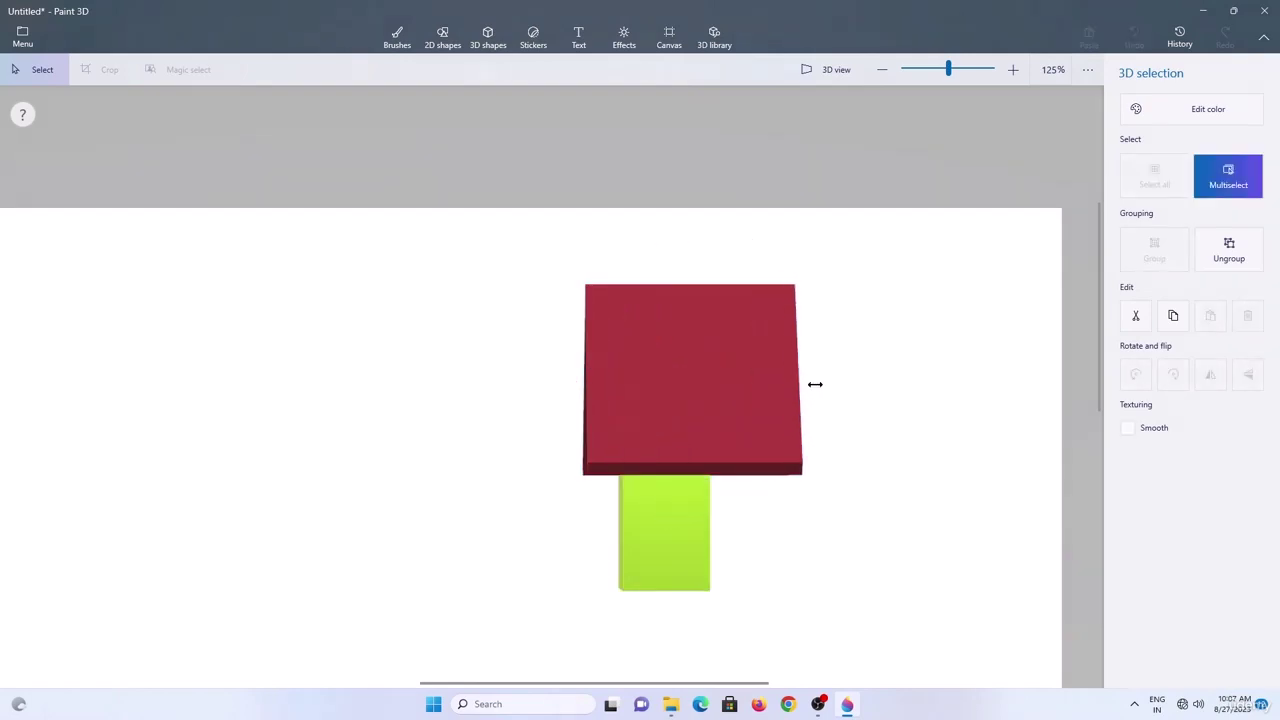
Stretch the house body's depth on both sides to end just inside the roof, and turn the house back to its front view.
key(ctrl+a)
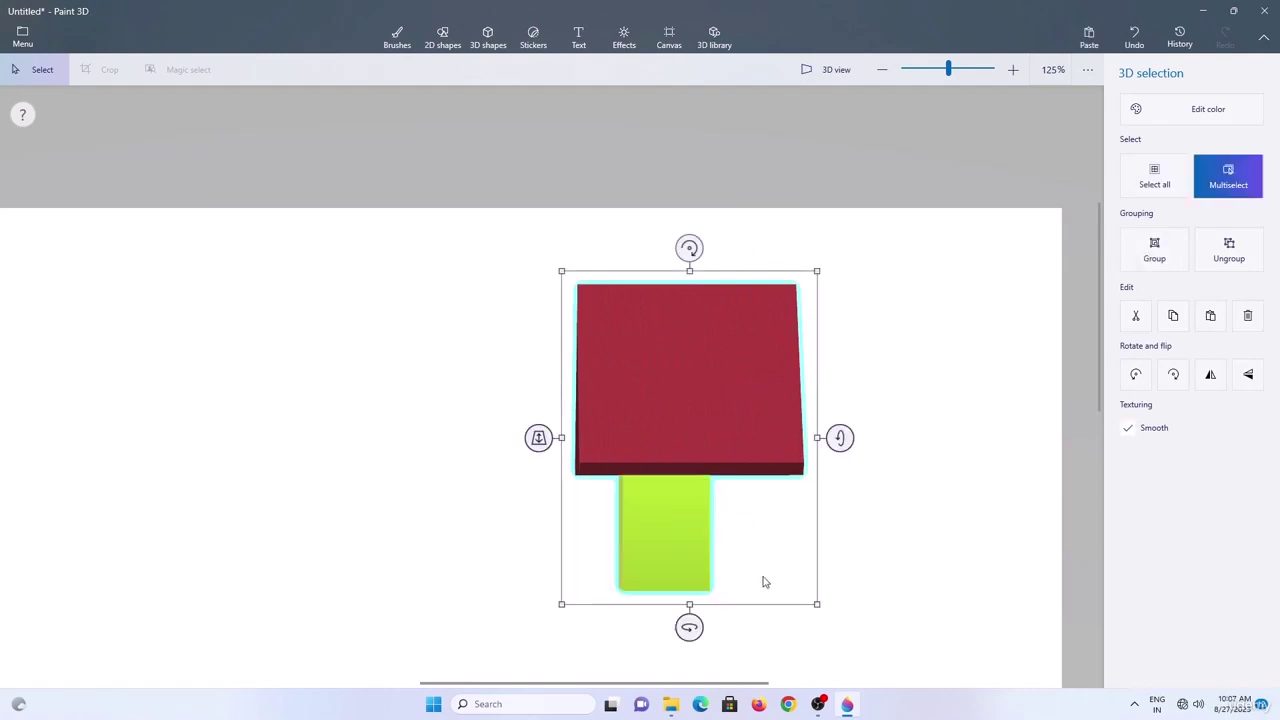
click(826, 560)
click(684, 533)
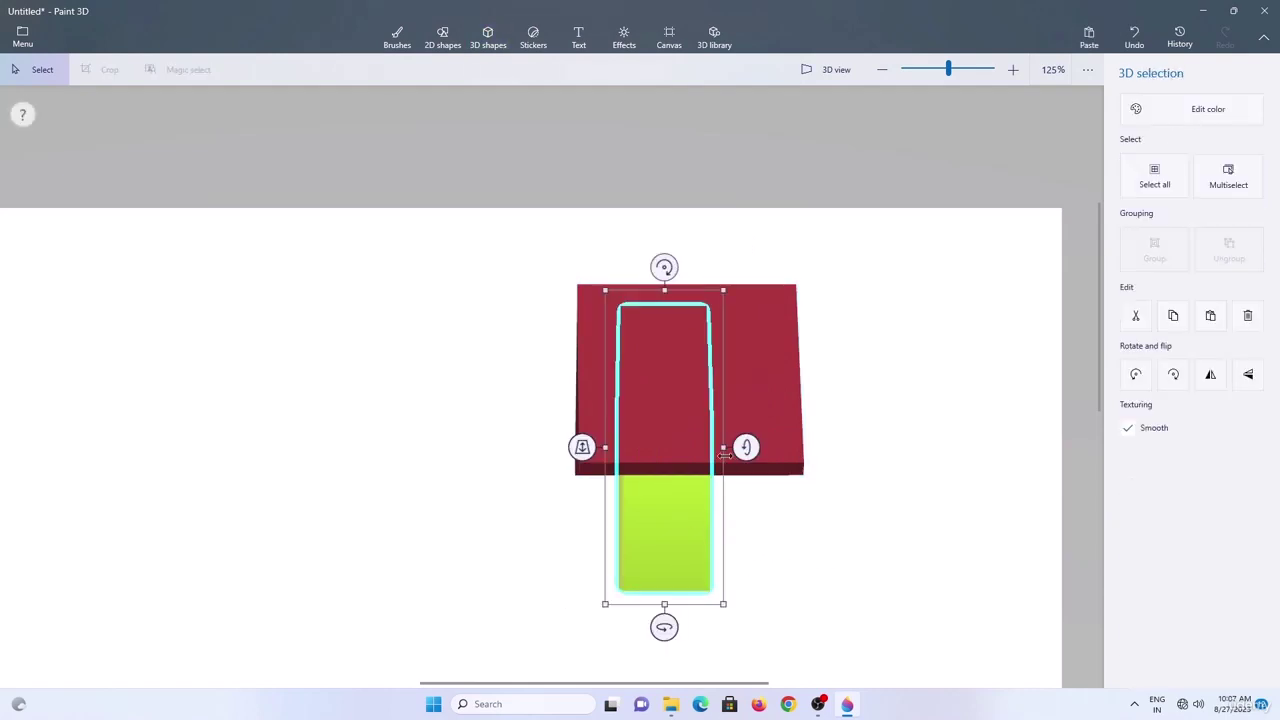
drag(726, 455, 808, 454)
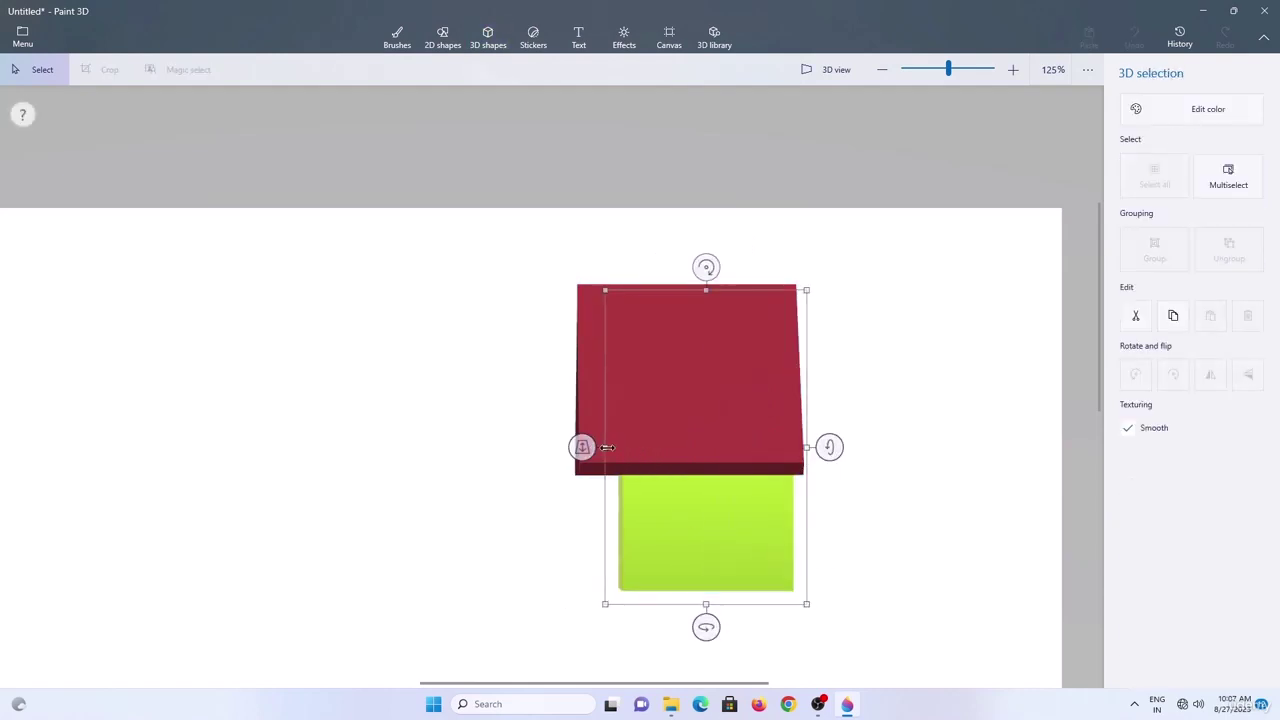
drag(607, 447, 571, 449)
click(893, 365)
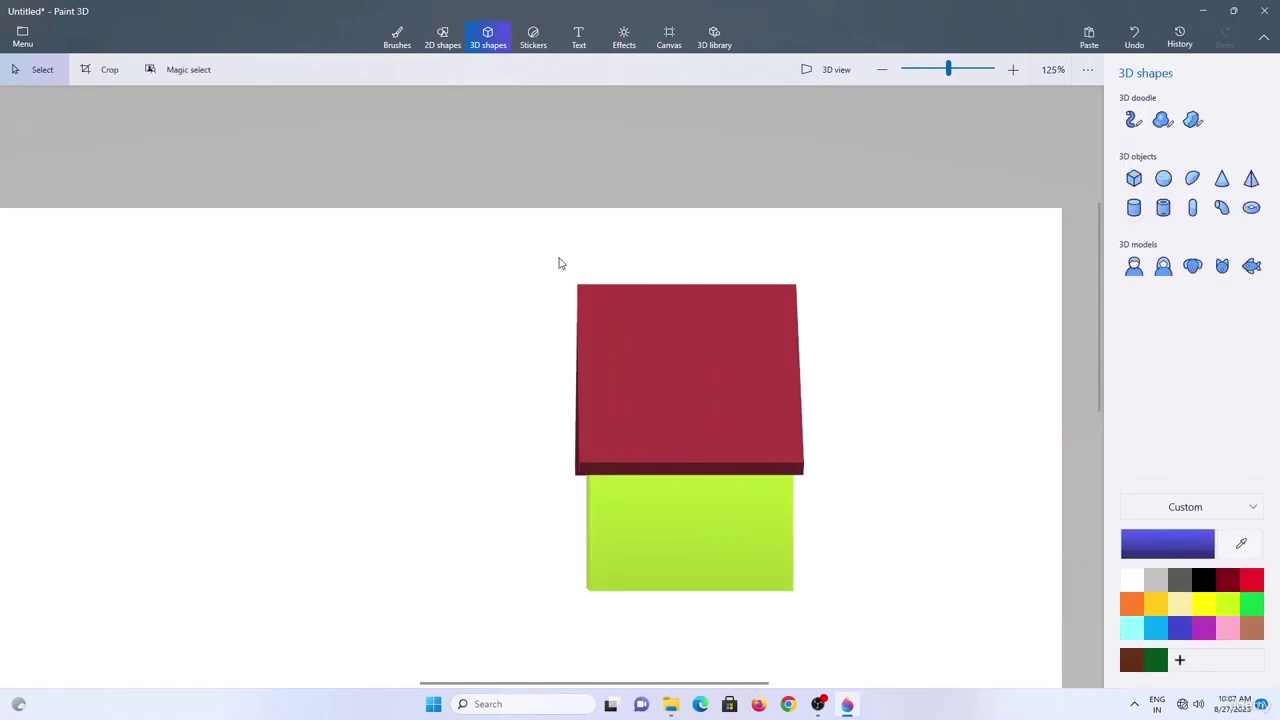
drag(509, 246, 830, 600)
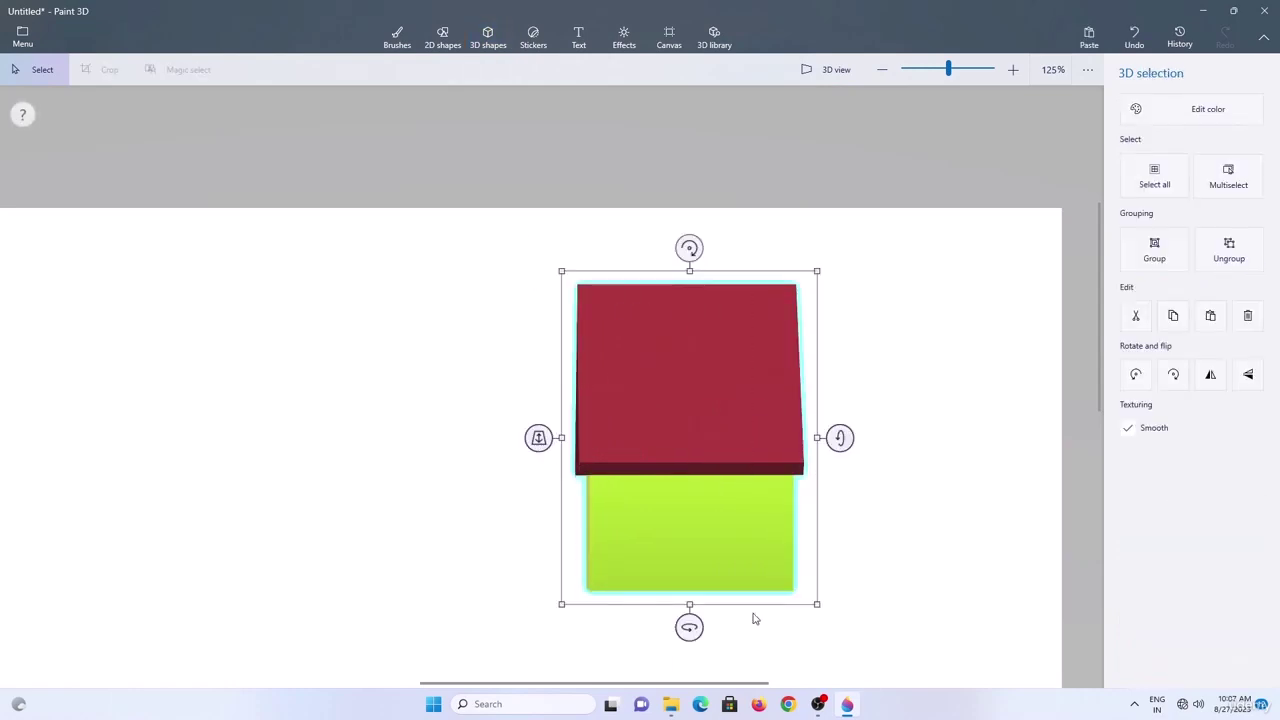
drag(689, 627, 806, 626)
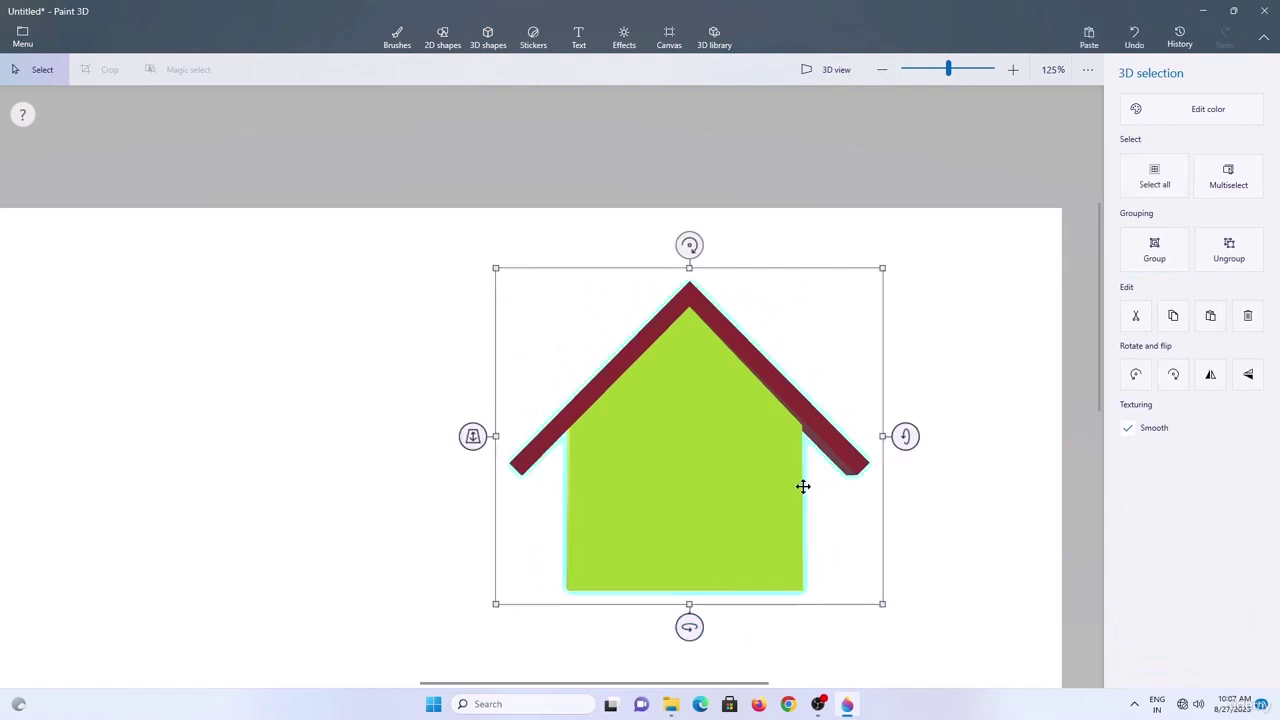
Add a white duplicate of the gable roof, offset slightly below the dark red one as a trim layer.
click(766, 366)
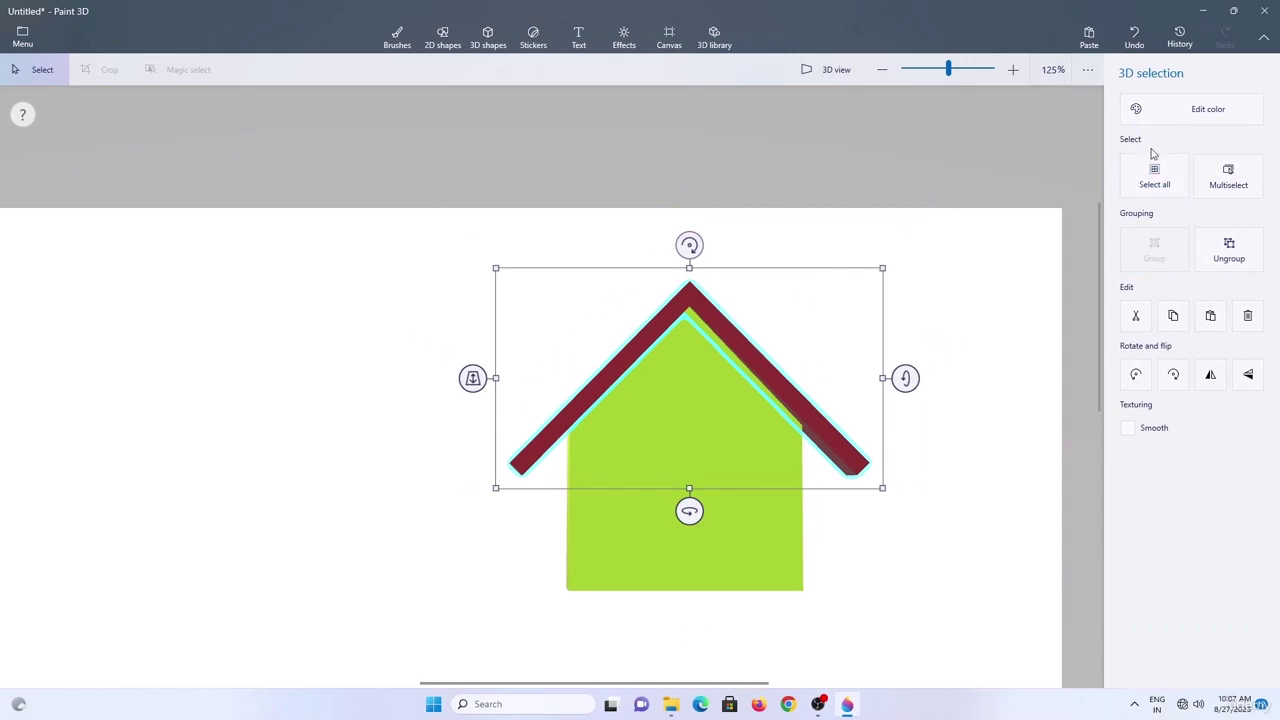
click(1170, 118)
click(960, 207)
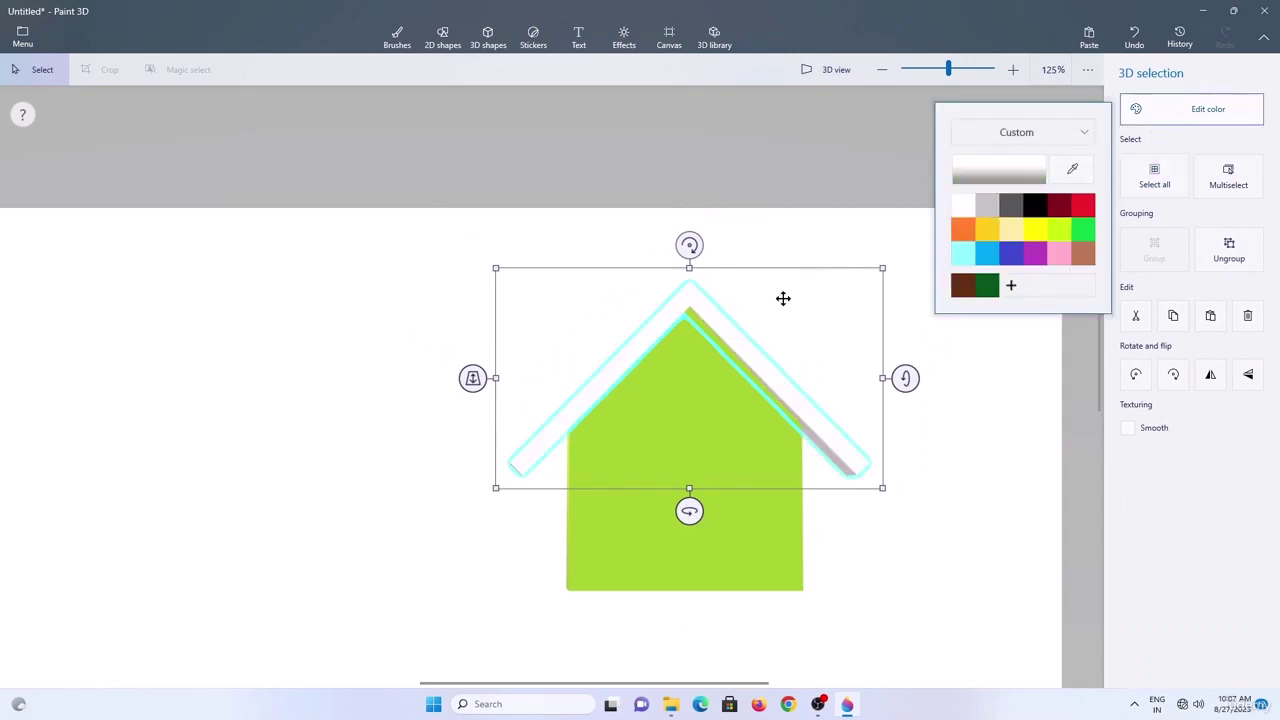
ctrl+drag(718, 331, 718, 351)
From the side view, stretch the white roof layer's depth slightly past the red roof at both ends, and return the house to front view.
key(ctrl+a)
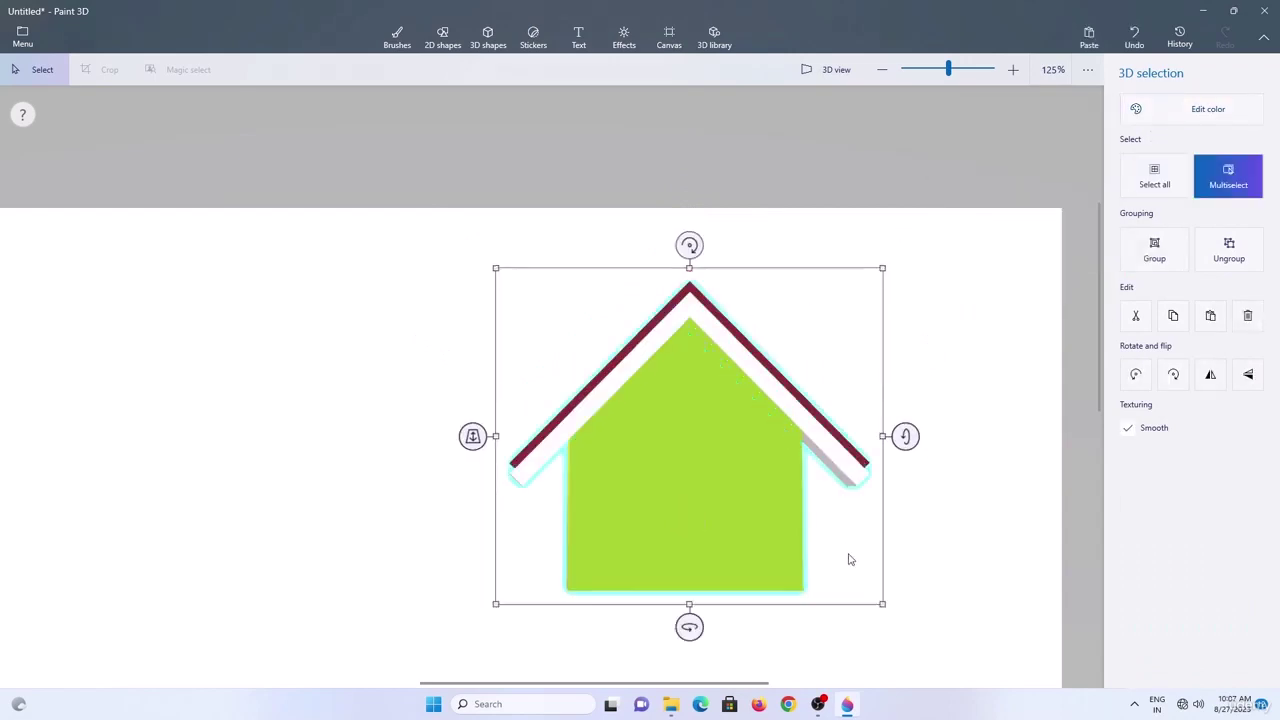
drag(689, 627, 510, 624)
click(693, 473)
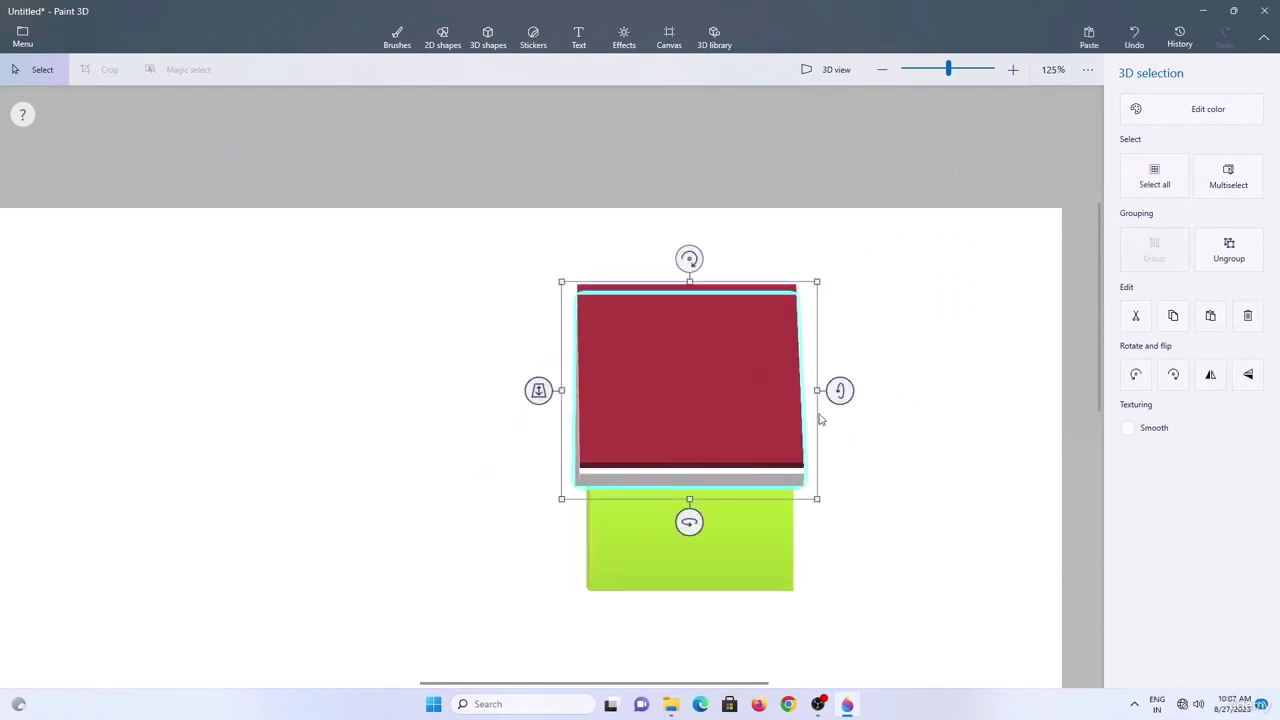
drag(819, 388, 822, 389)
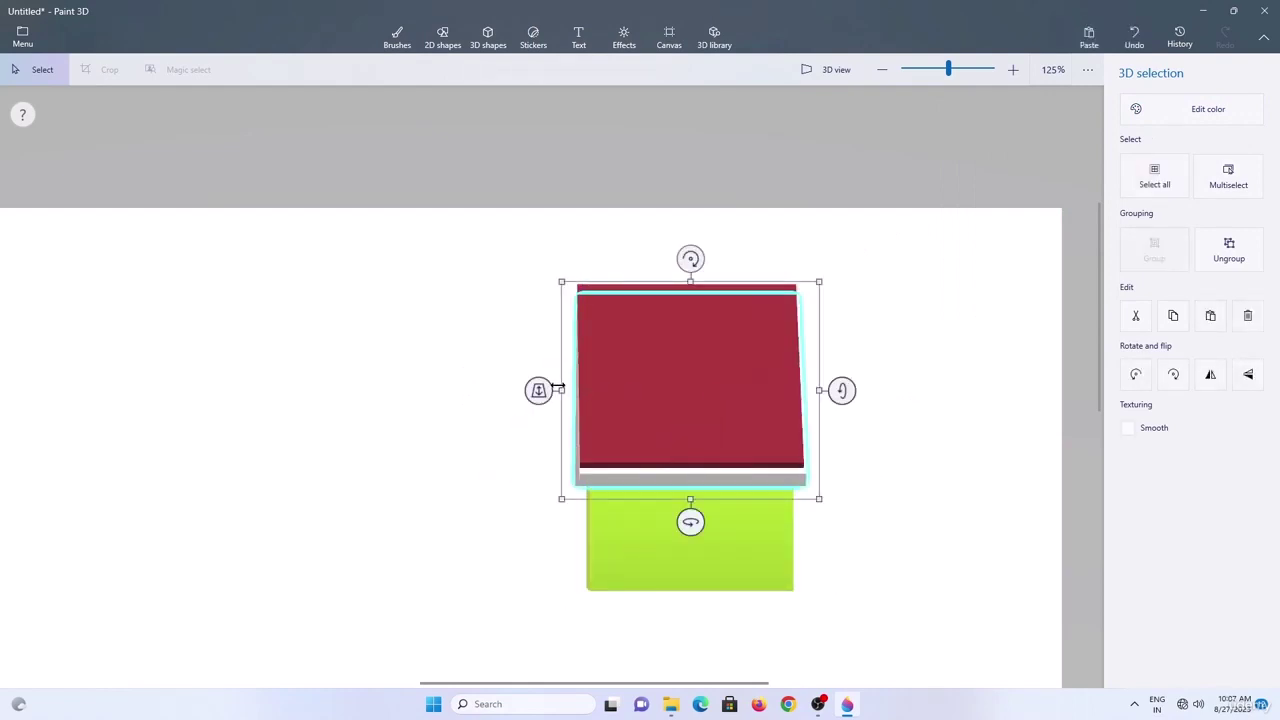
drag(563, 389, 558, 395)
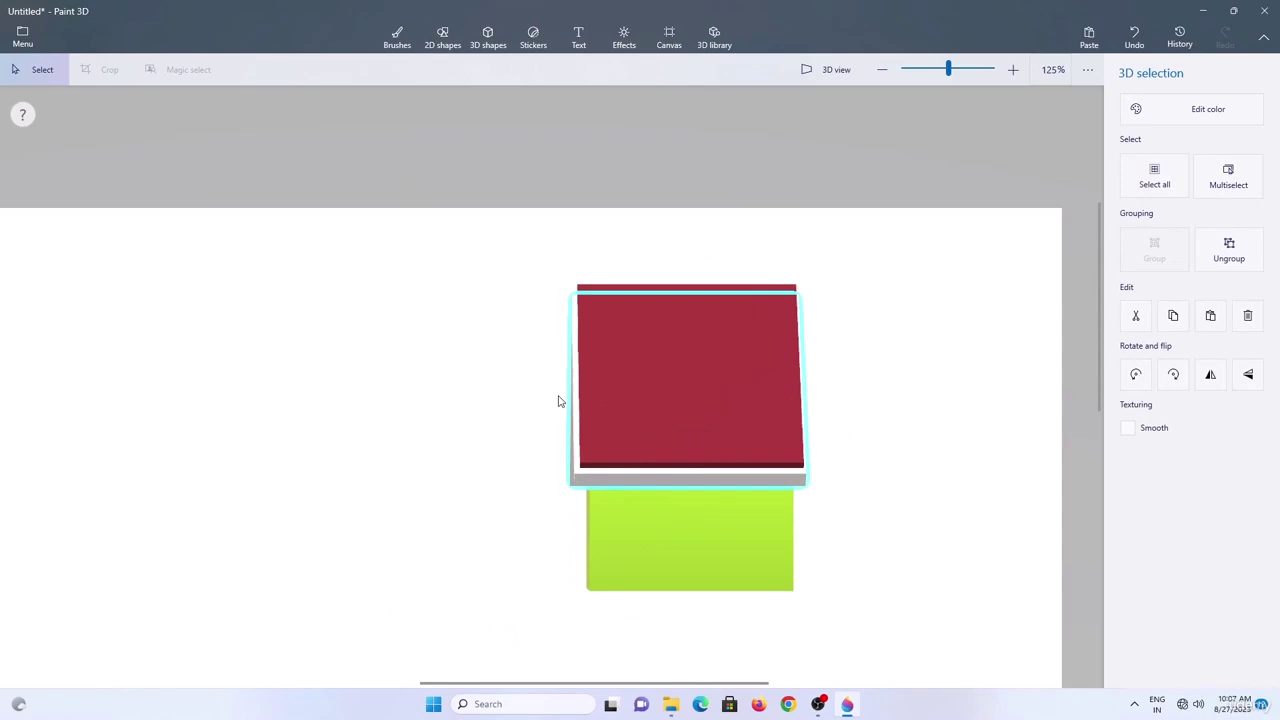
ctrl+click(730, 553)
drag(688, 626, 790, 638)
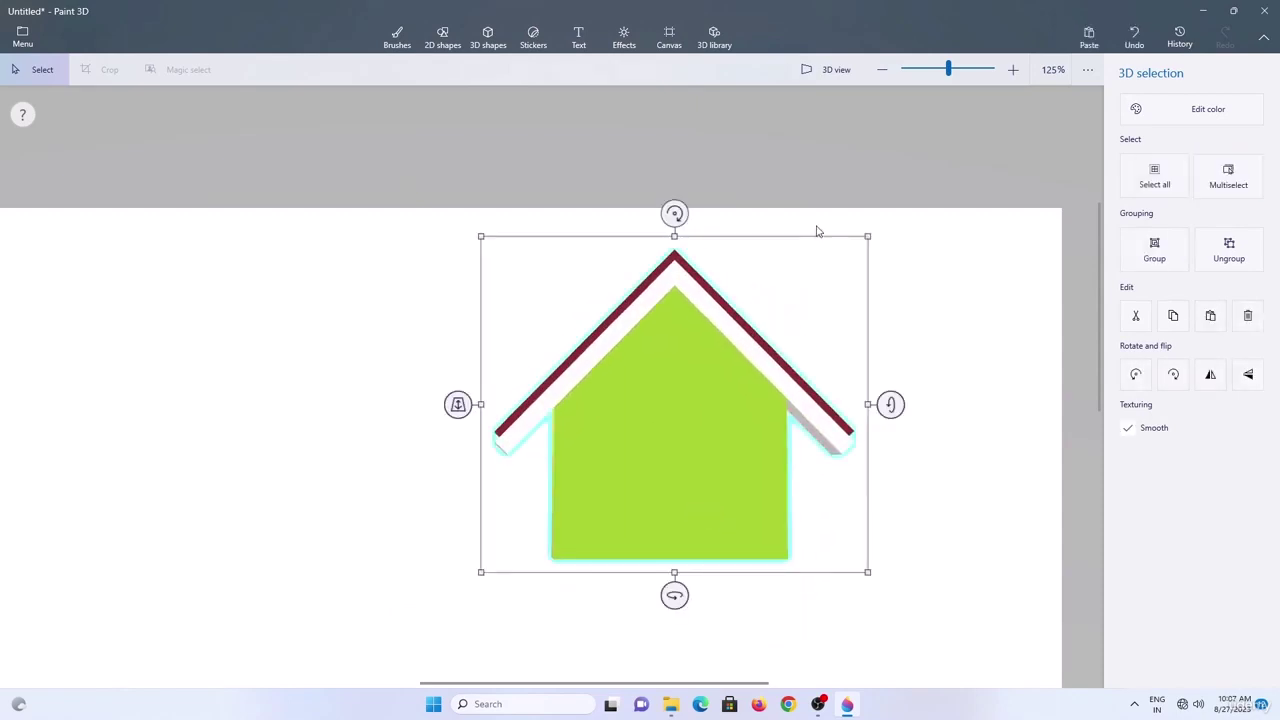
Hide the canvas and group both roof layers and the body into one house object positioned near the middle of the workspace.
click(669, 38)
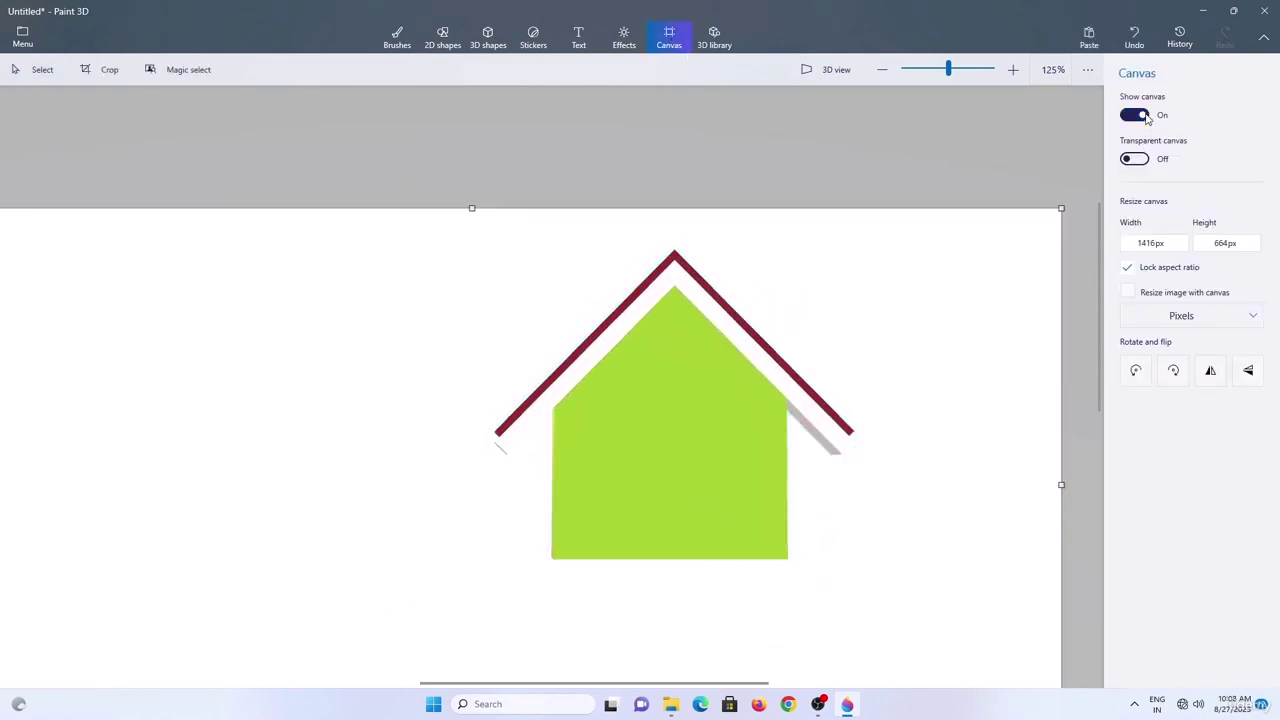
click(1134, 114)
click(740, 456)
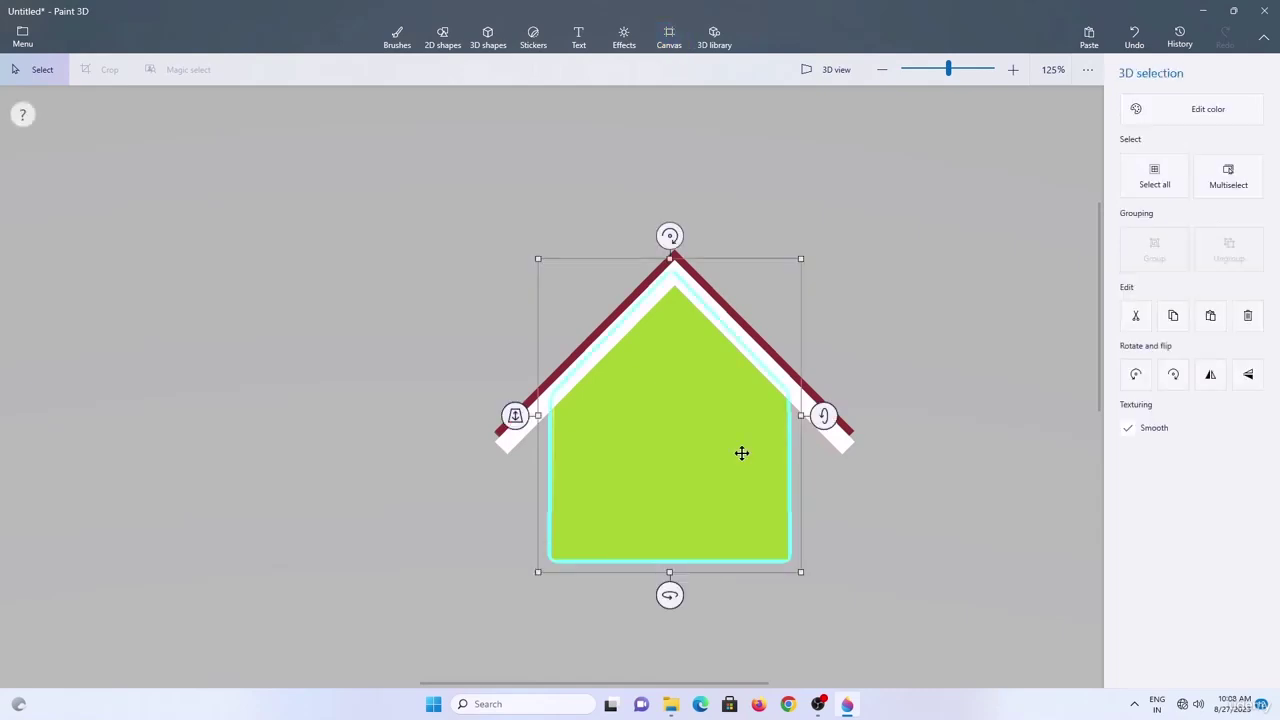
click(1141, 195)
click(1141, 265)
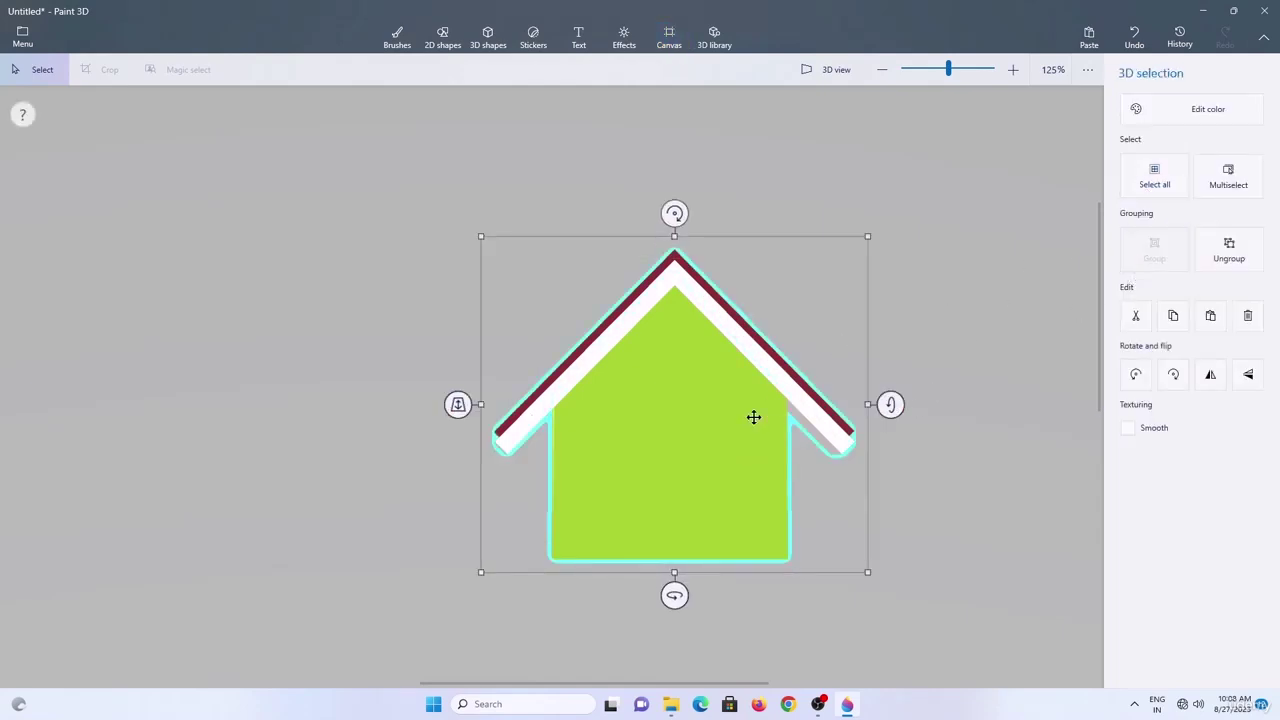
drag(699, 435, 621, 393)
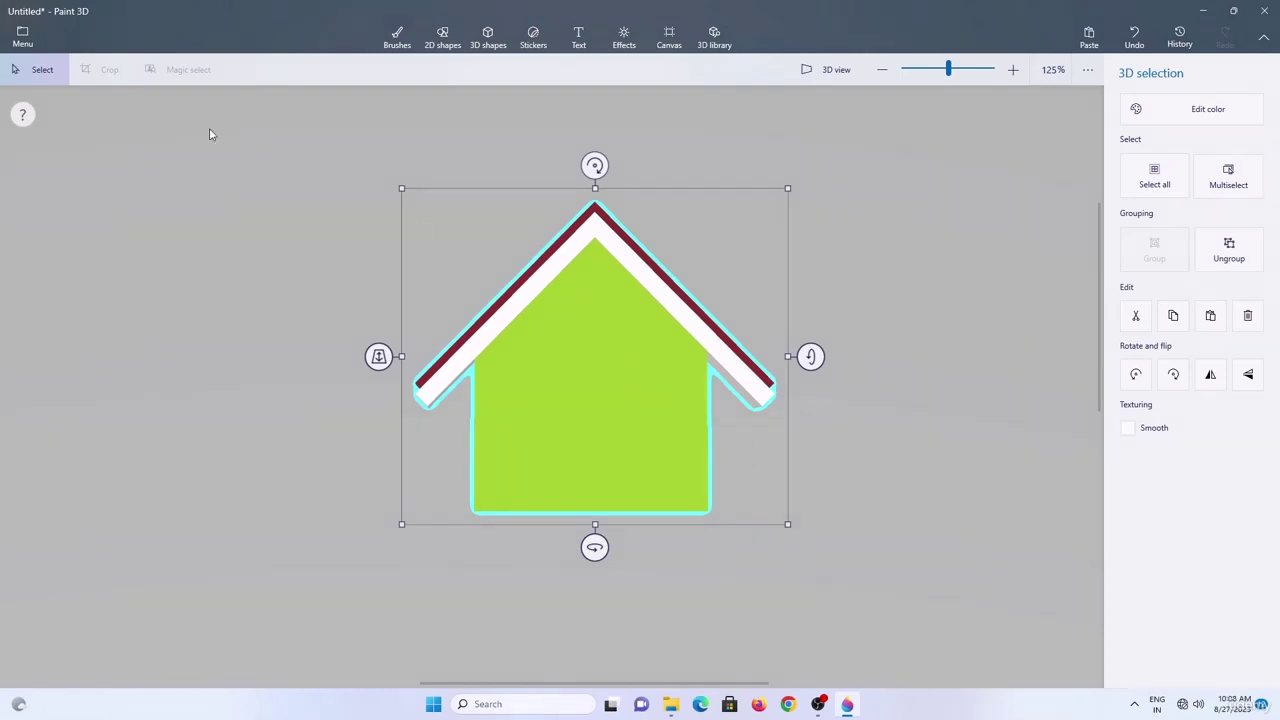
Insert the door.glb model from the Documents folder into the scene.
click(24, 40)
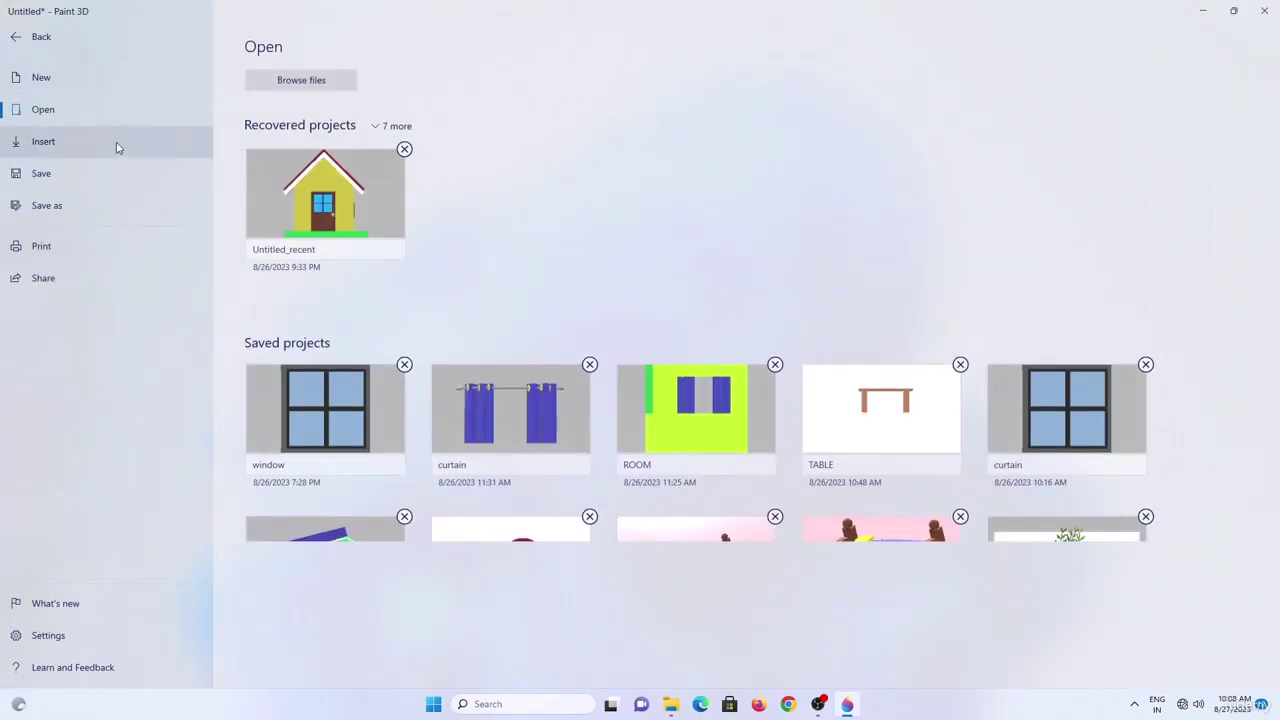
click(116, 147)
scroll(215, 220, down, 2)
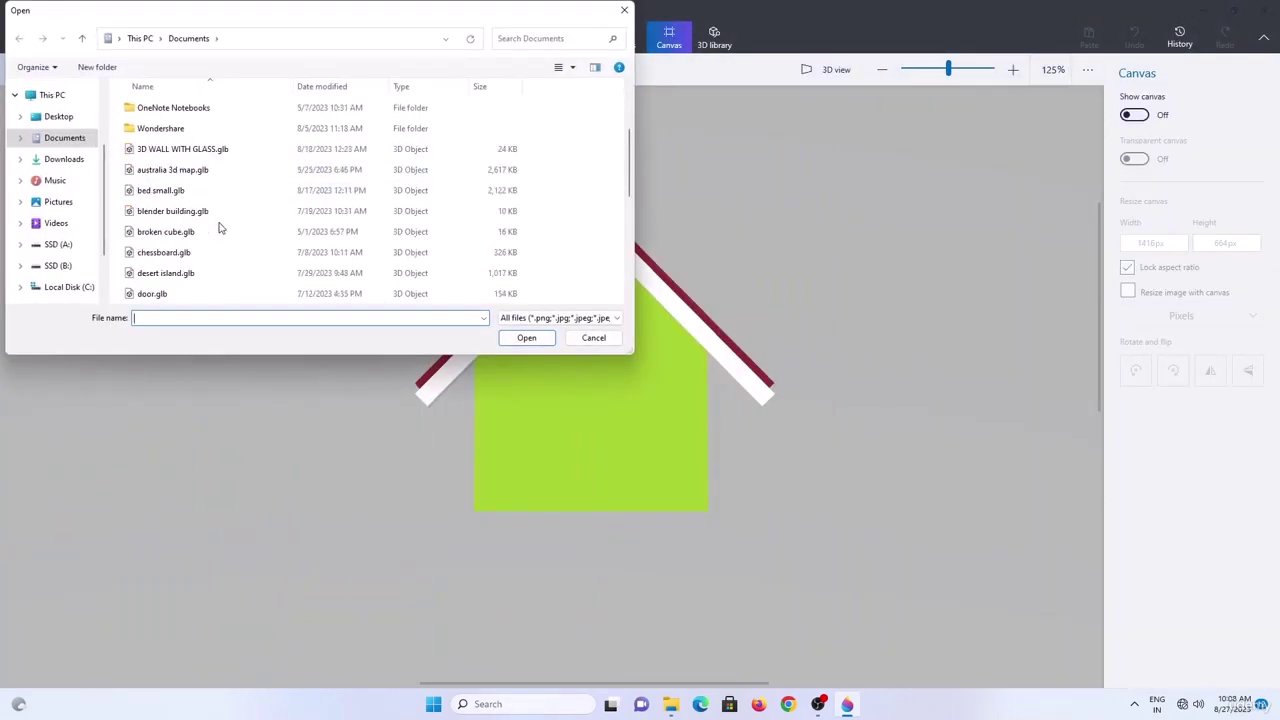
click(197, 293)
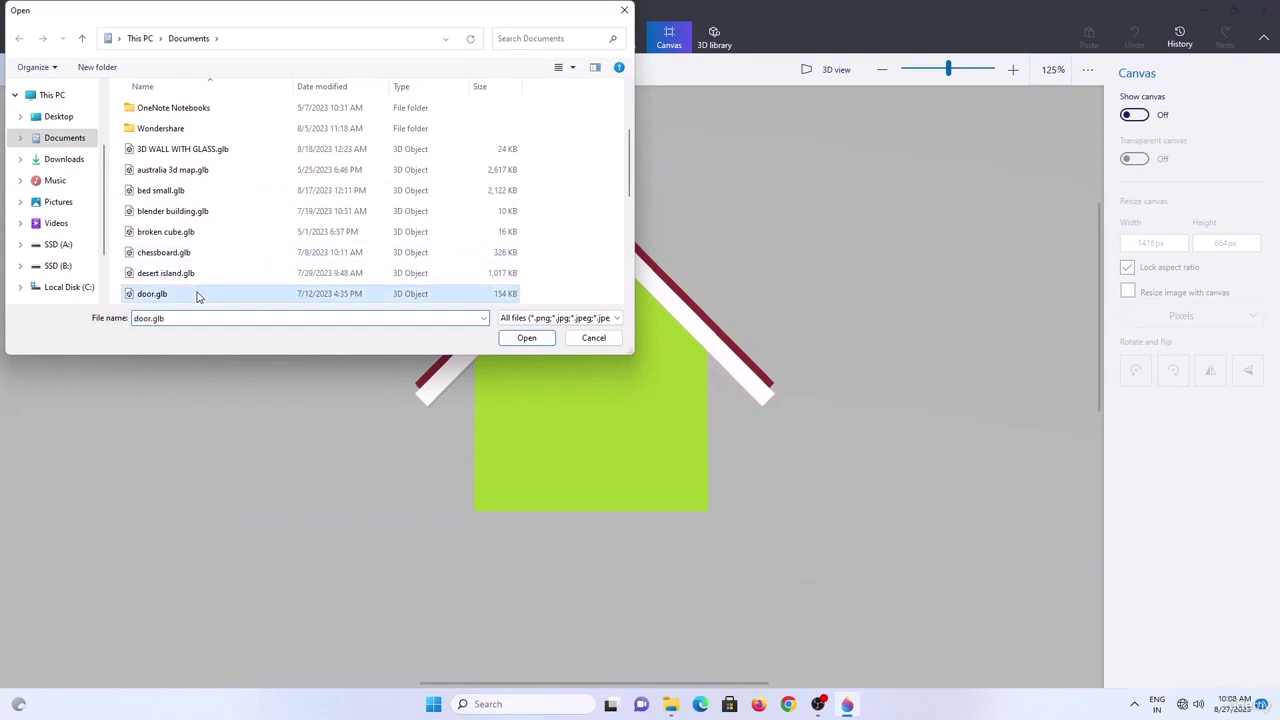
click(526, 338)
Shrink the door and place it at the base of the house's front wall, near the middle.
drag(399, 145, 590, 430)
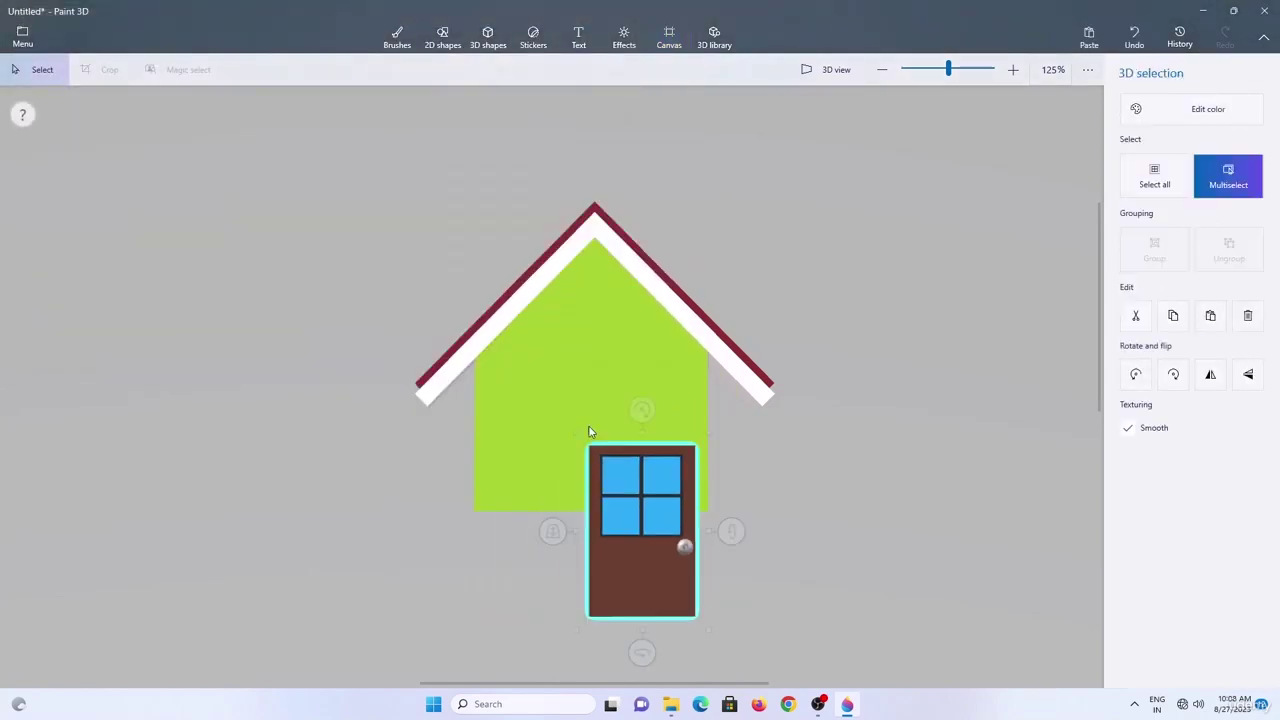
drag(632, 530, 585, 425)
drag(657, 329, 625, 376)
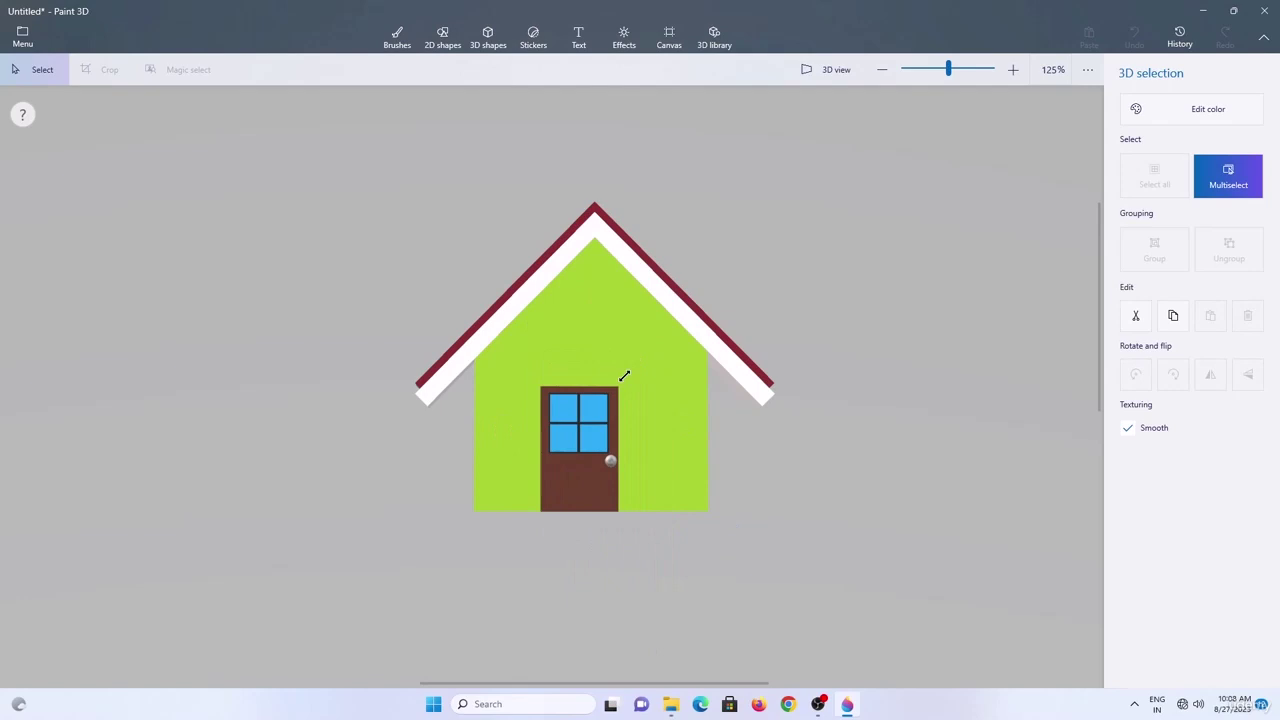
Tip the house and door 90° about the x-axis to a top view and rotate the door parallel to the front wall.
click(758, 396)
drag(814, 354, 787, 508)
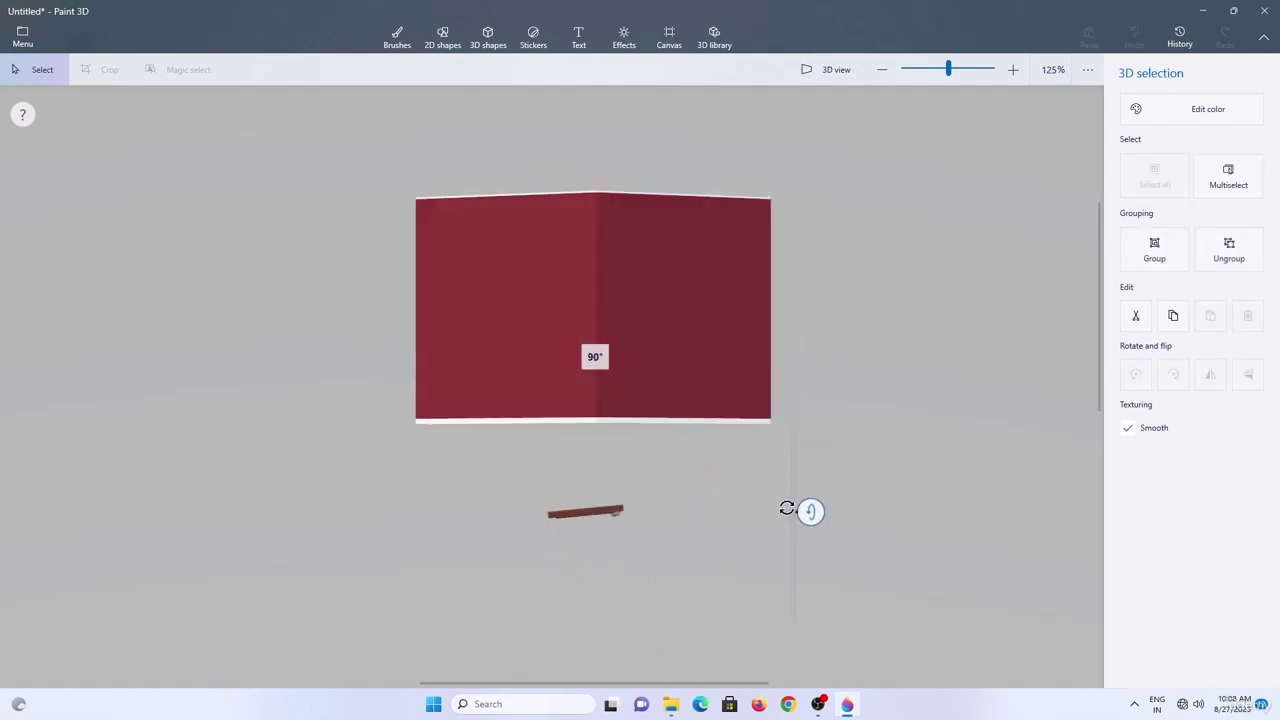
click(600, 512)
drag(585, 466, 590, 466)
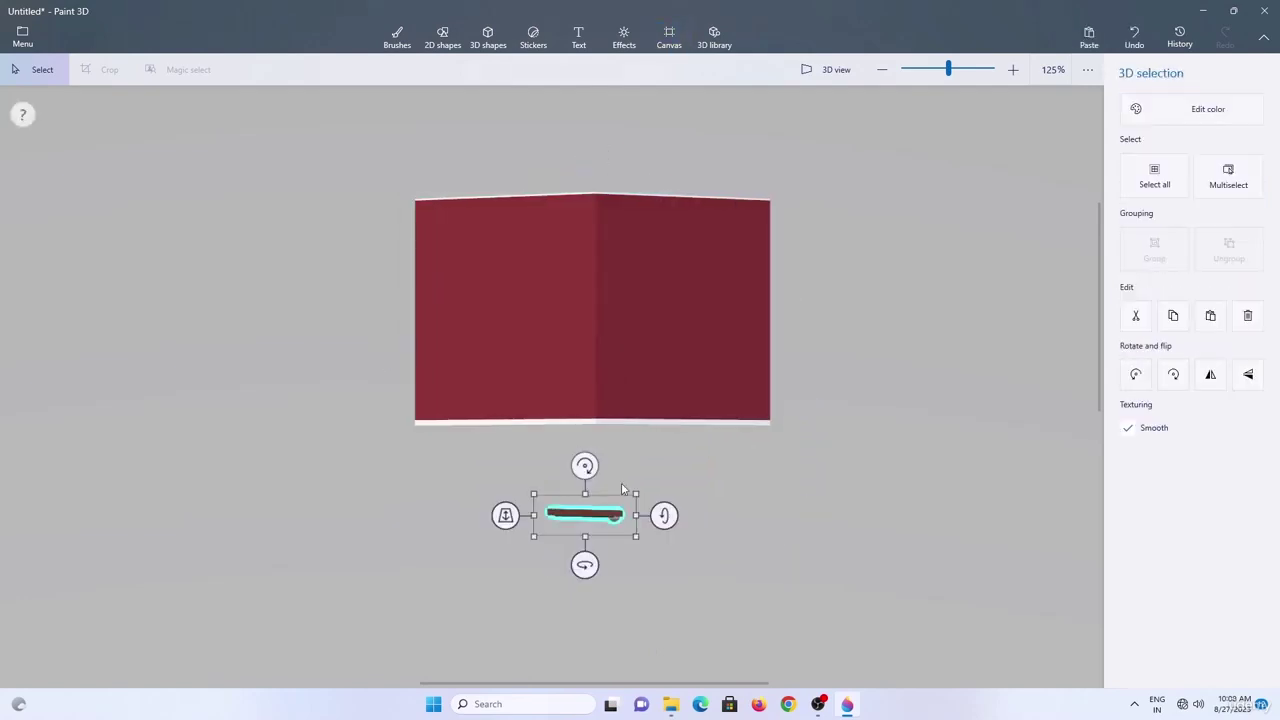
click(1012, 69)
click(1012, 69)
click(1012, 69)
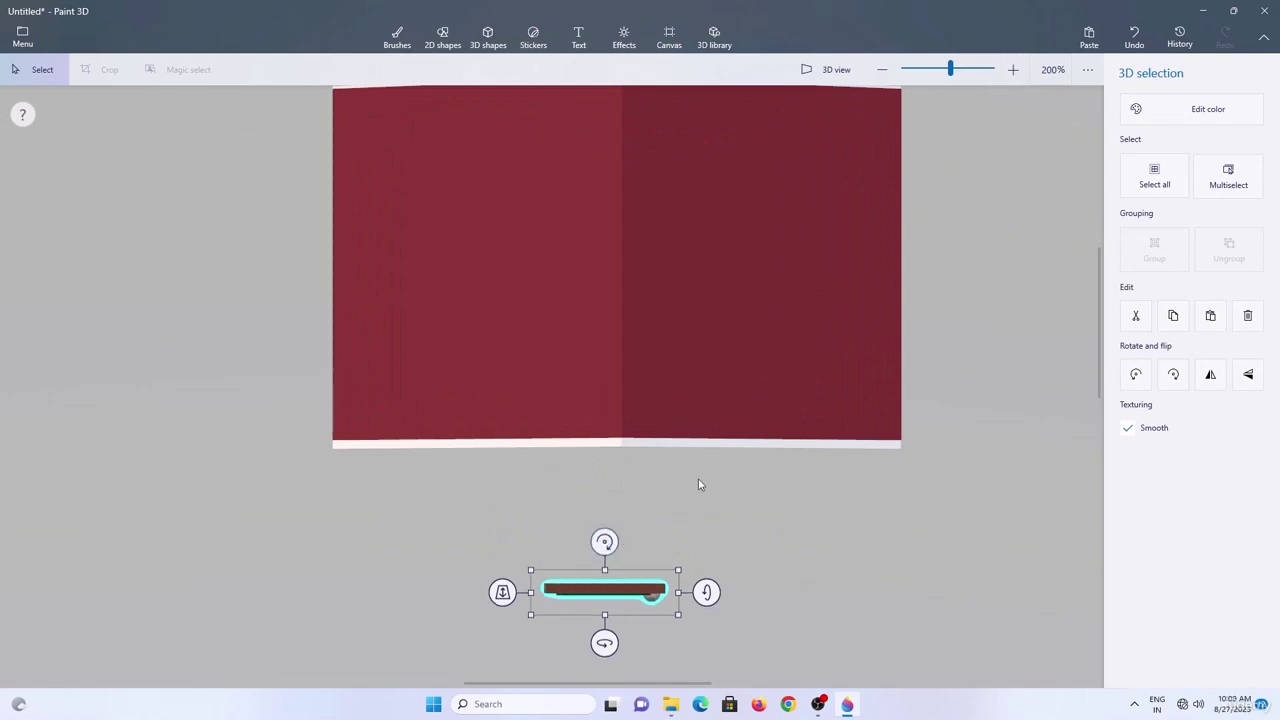
click(884, 72)
click(884, 72)
click(884, 72)
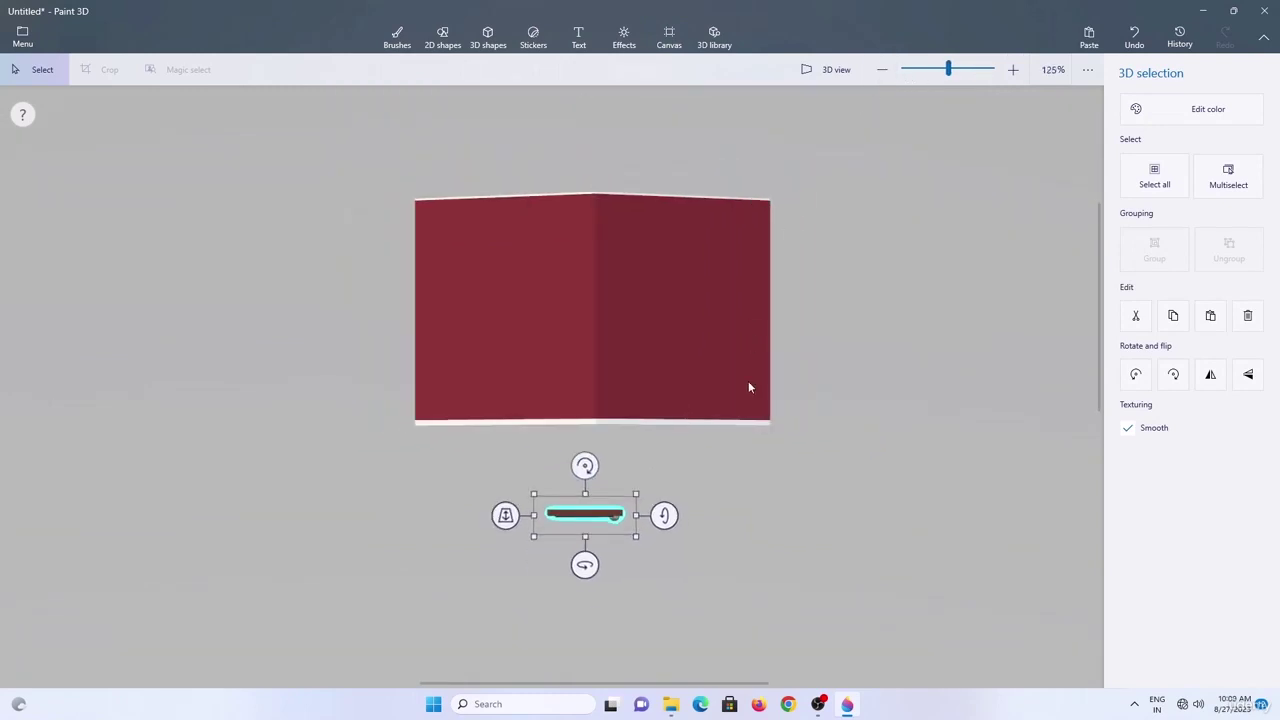
Rotate the house and door -90° about the x-axis to face front, and push the door back toward the front wall.
drag(817, 570, 281, 158)
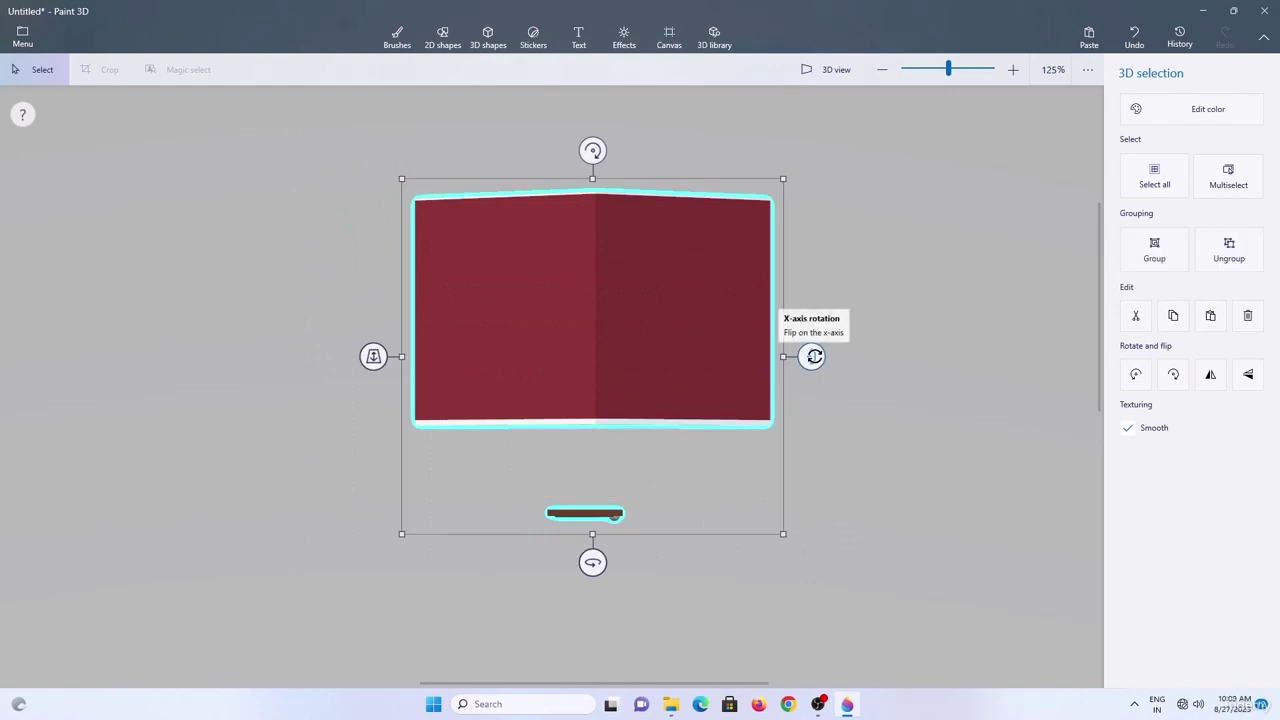
drag(817, 355, 857, 194)
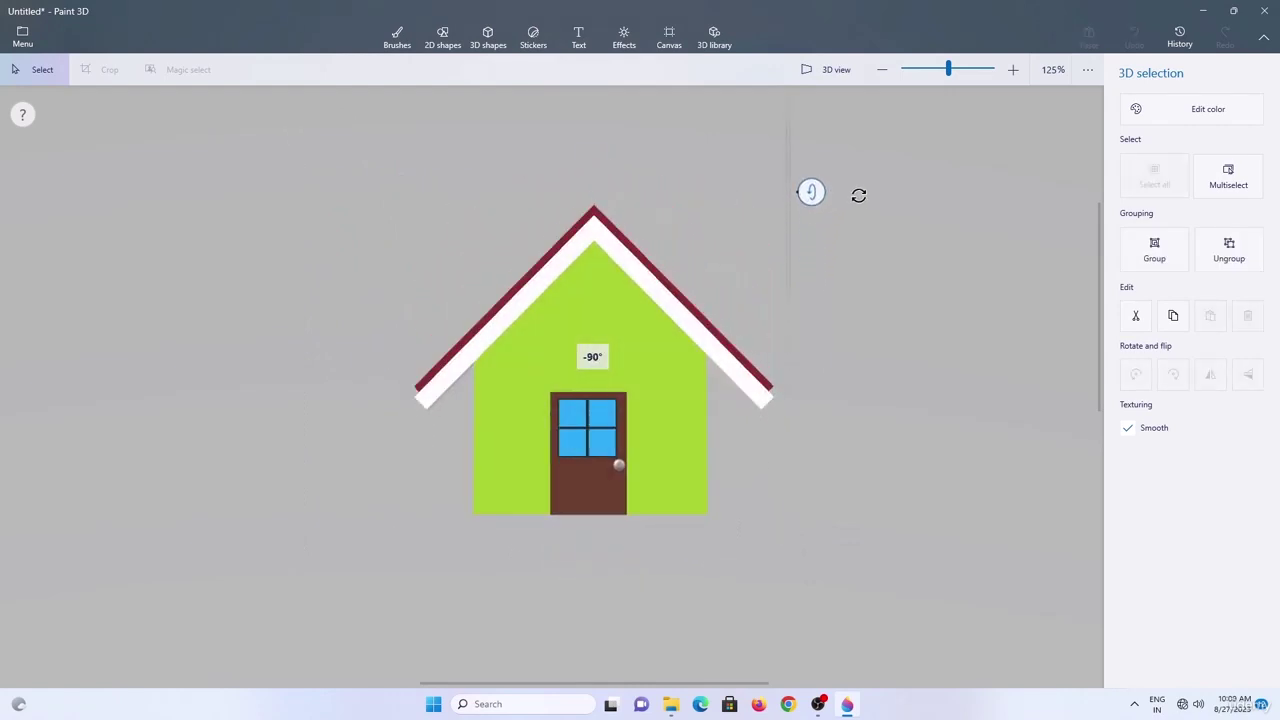
click(615, 466)
drag(510, 462, 534, 400)
click(785, 517)
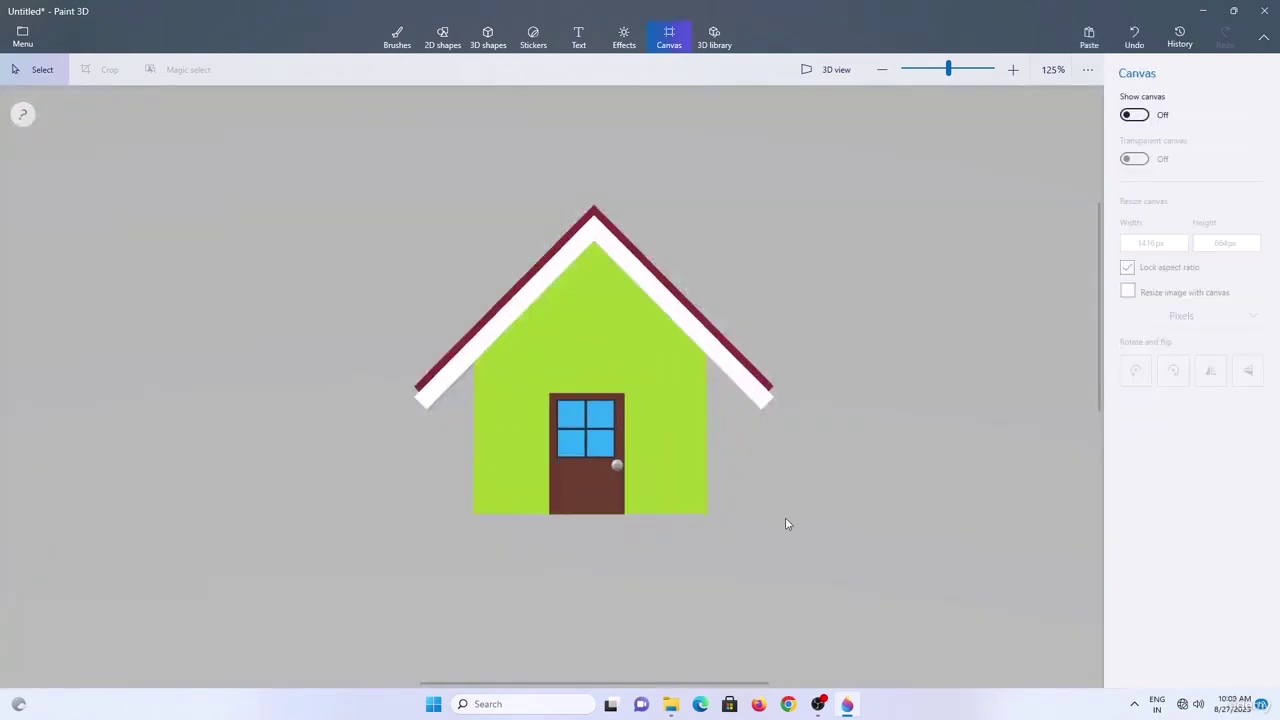
Select the house and door together and turn them around the vertical axis to show the back wall.
drag(785, 517, 363, 209)
drag(594, 550, 480, 549)
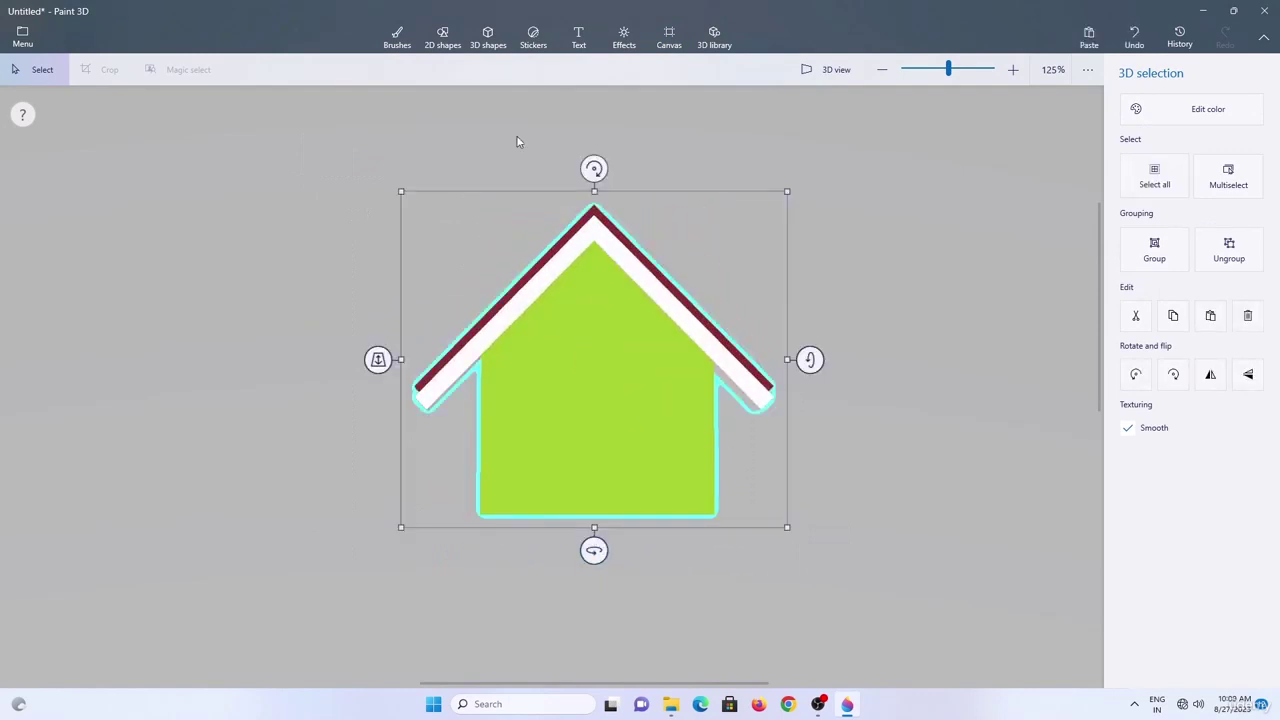
Insert the opaque window.glb model from the Documents folder and shrink it to less than half the width of the house wall.
click(30, 46)
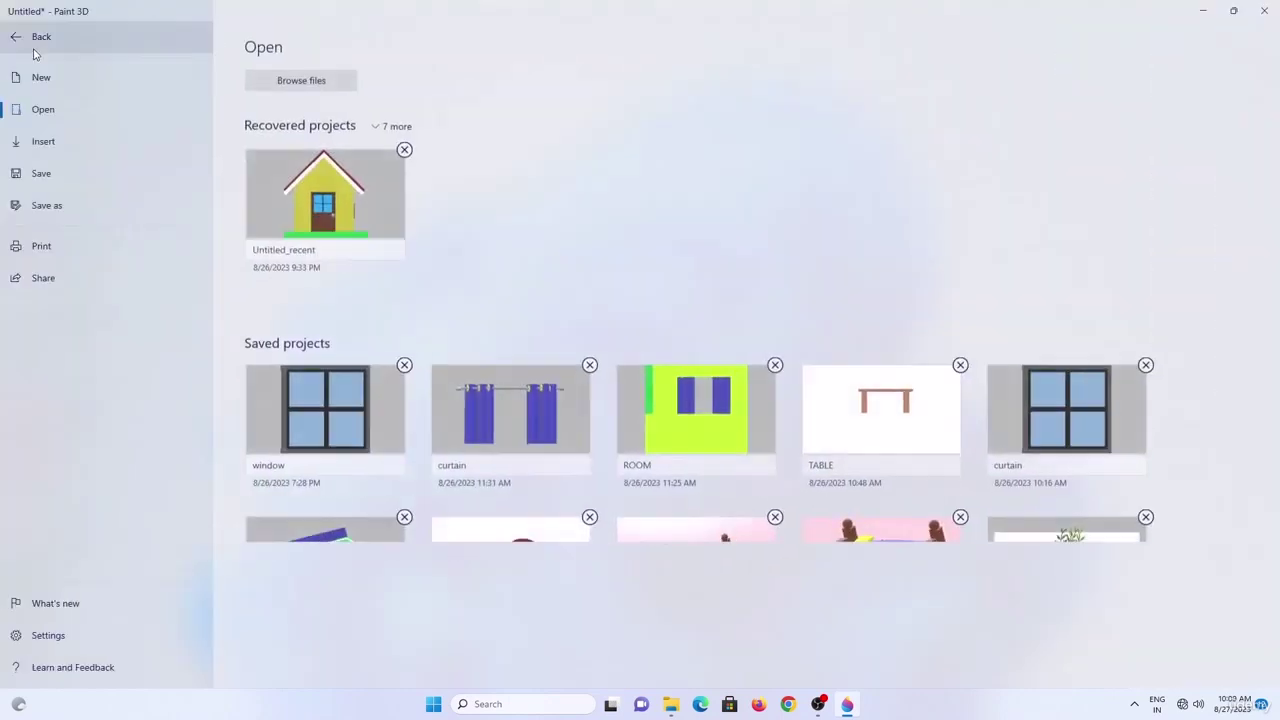
click(50, 151)
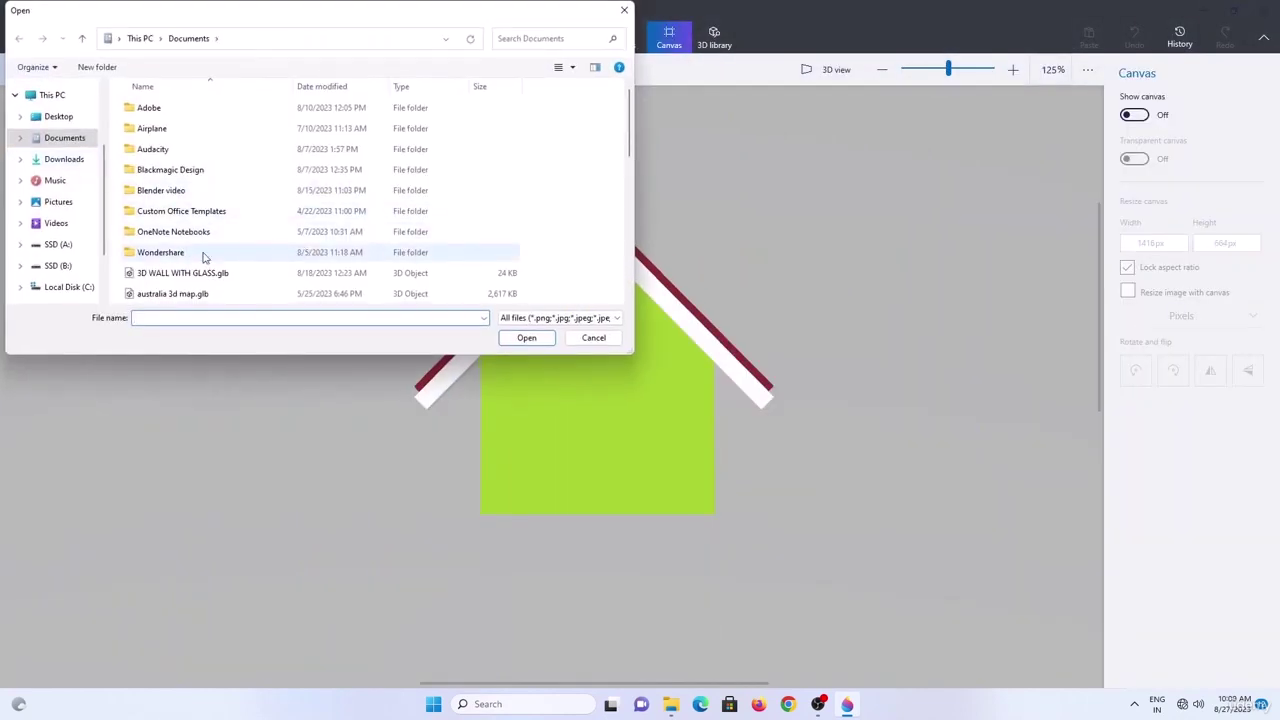
scroll(200, 255, down, 5)
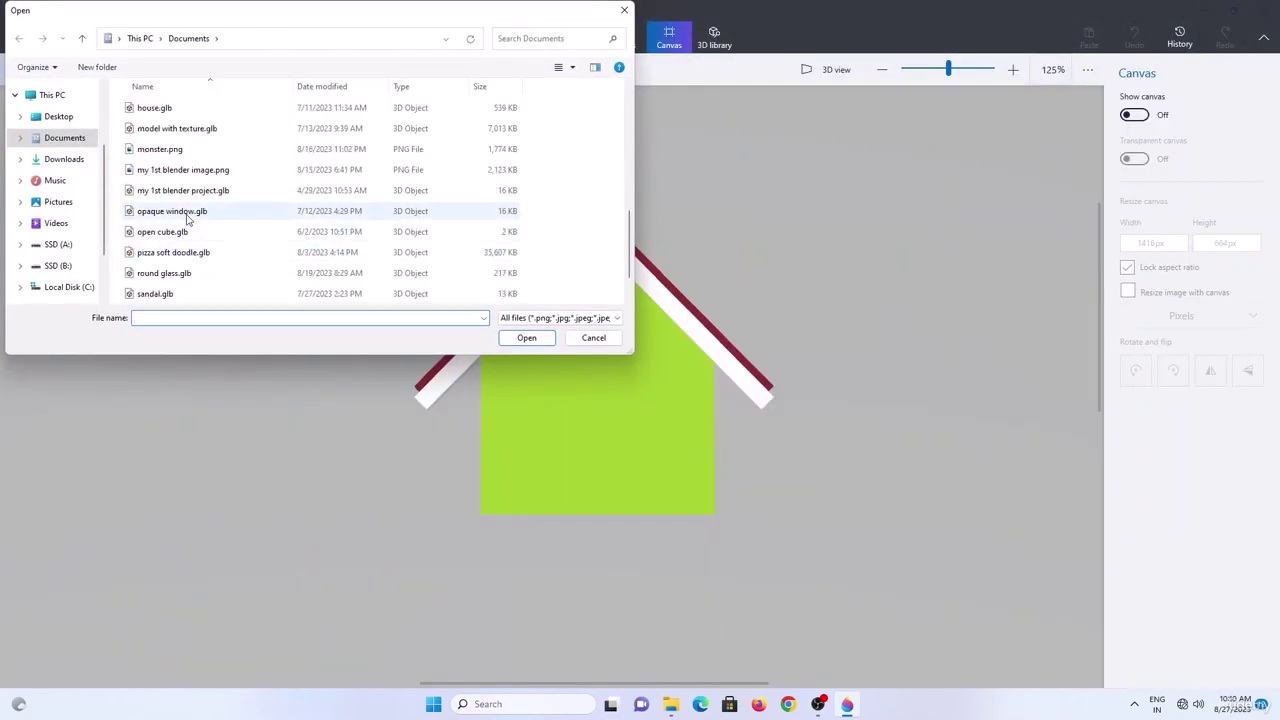
click(186, 214)
click(522, 338)
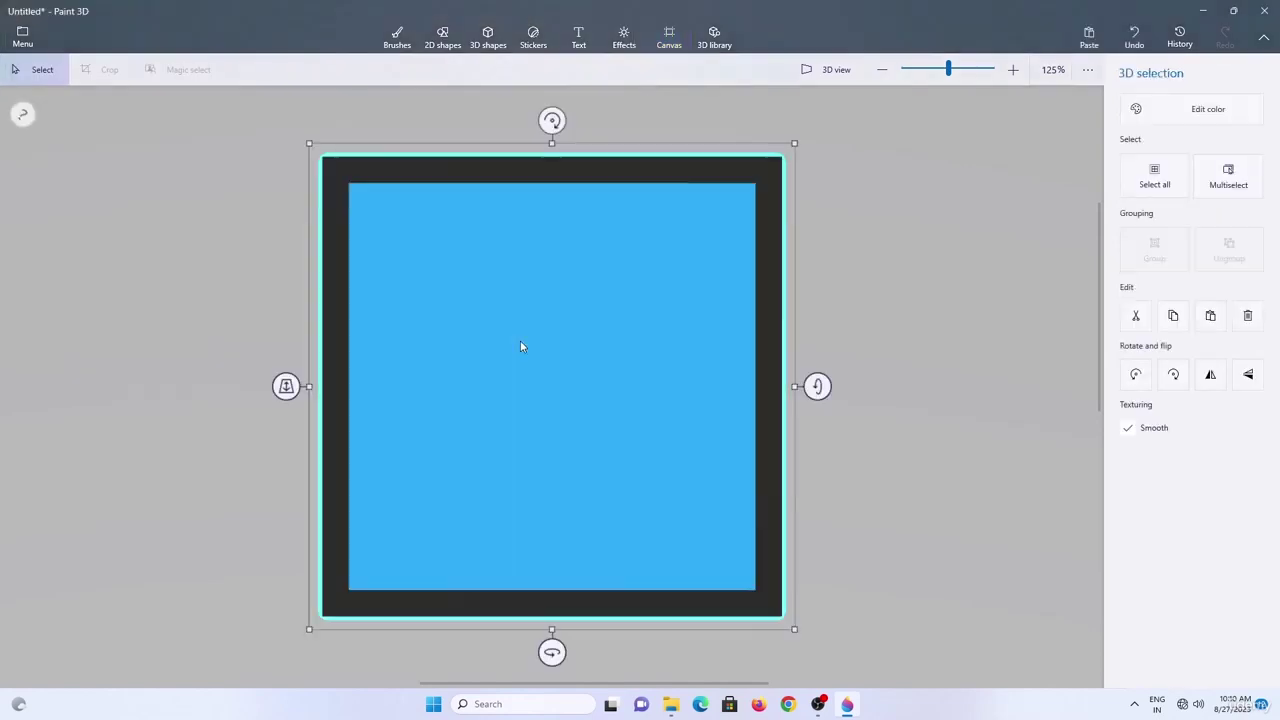
drag(354, 169, 665, 506)
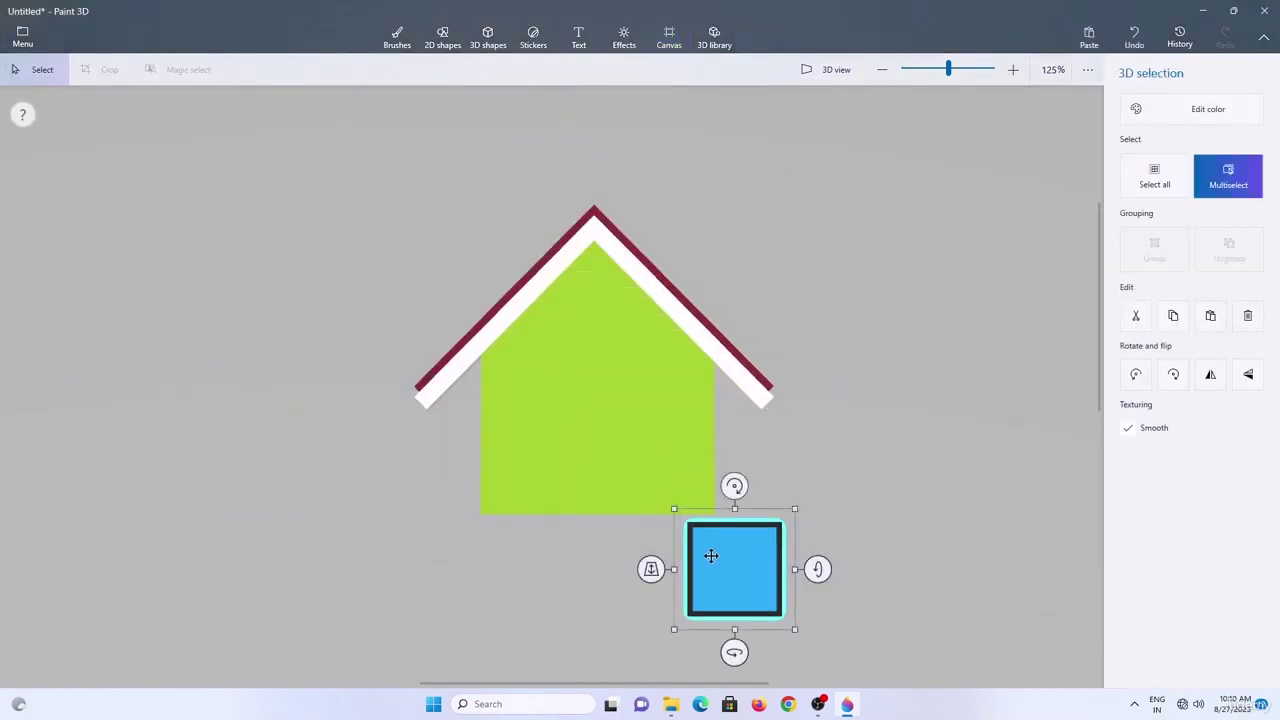
Move the opaque window onto the back wall, shrink it further, and paste a copy beside it to form a two-pane window.
drag(711, 554, 580, 397)
drag(663, 463, 625, 436)
drag(578, 388, 614, 423)
key(ctrl+c)
key(ctrl+v)
click(718, 470)
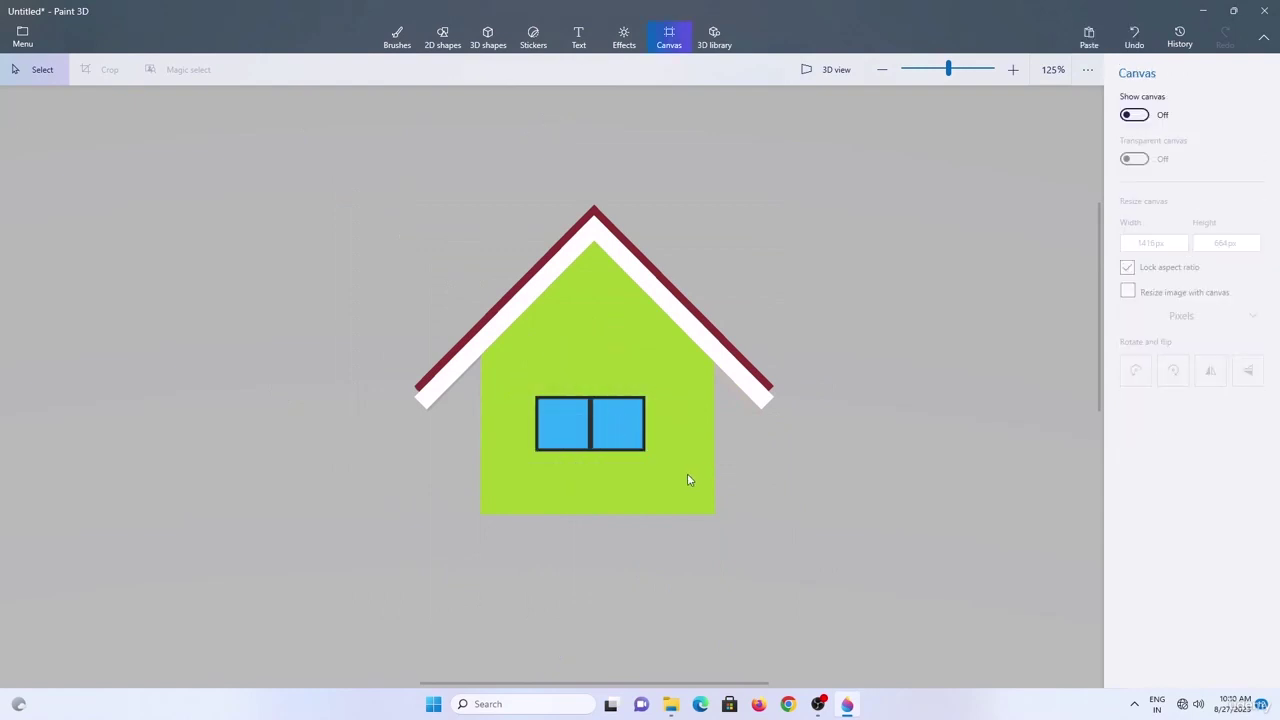
Select both window panes together and shift them to the middle of the back wall.
drag(688, 468, 488, 372)
drag(498, 425, 559, 413)
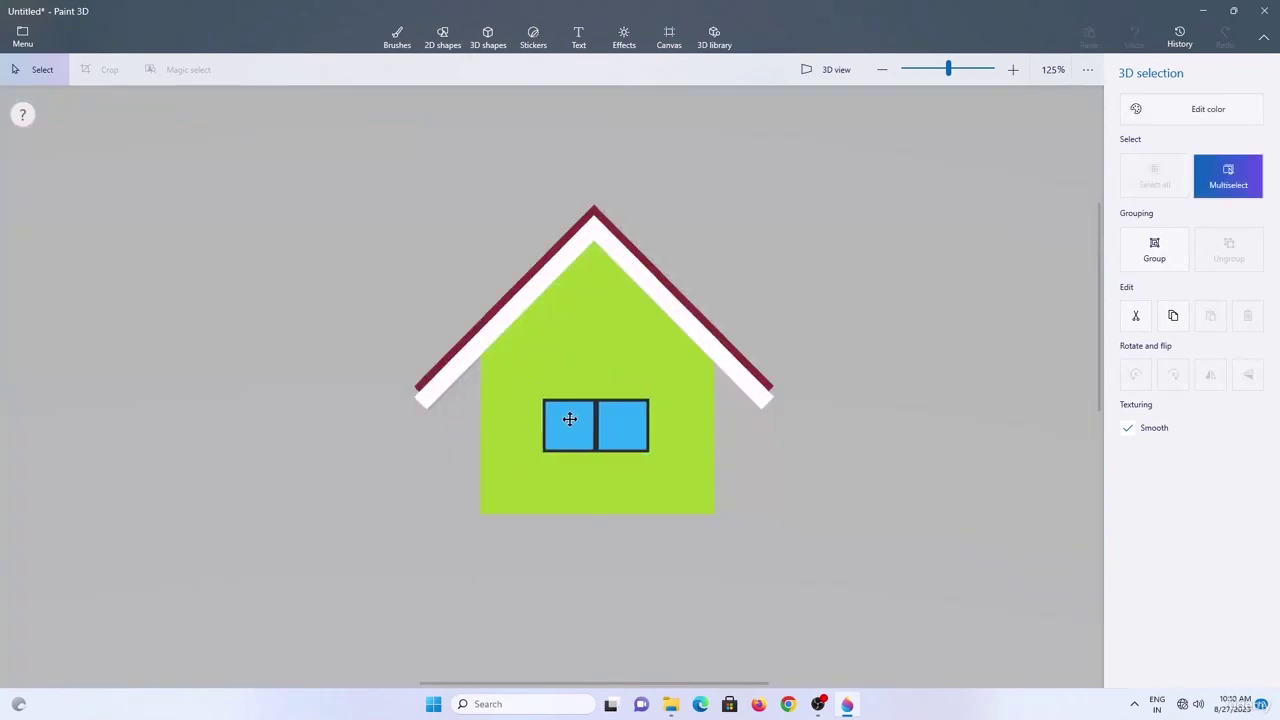
click(794, 566)
Select the whole house with its windows and door, turn it back to face front, and group everything.
drag(805, 585, 330, 175)
drag(593, 551, 951, 632)
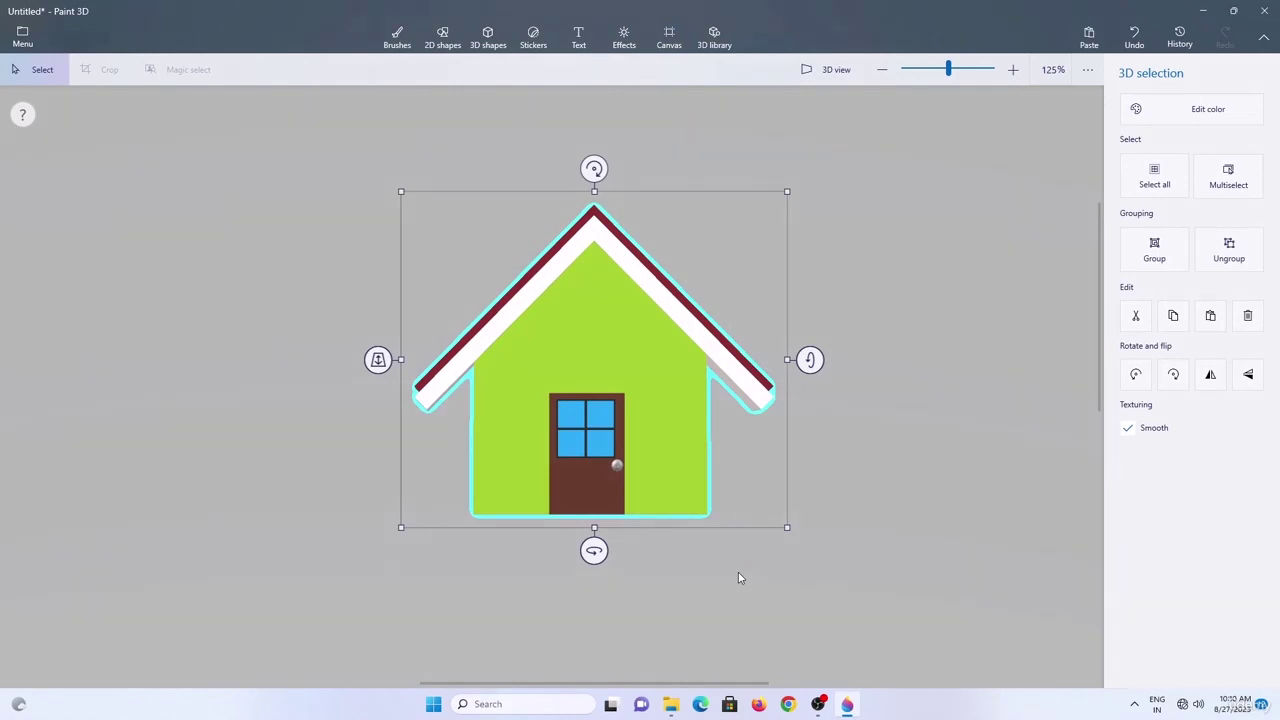
click(1166, 258)
Move the grouped house aside, draw a 3D cube next to it, and flatten the cube into a wide, thin slab.
drag(607, 395, 453, 322)
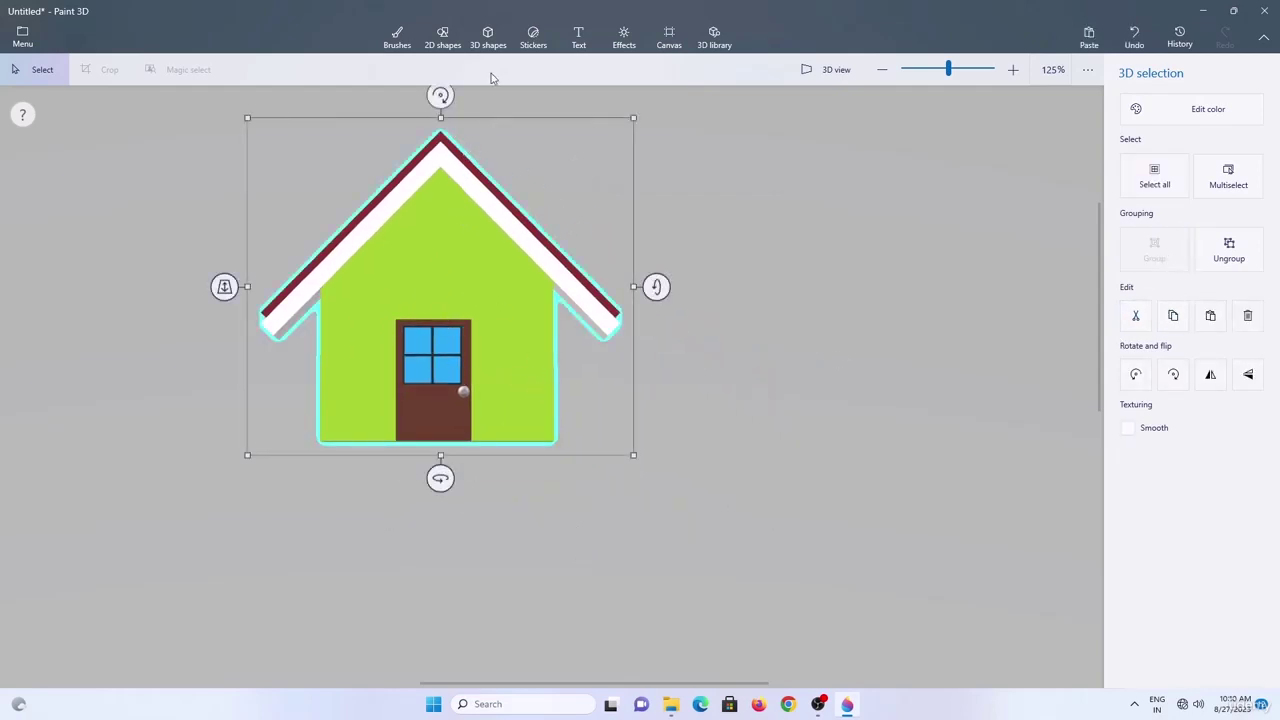
click(489, 42)
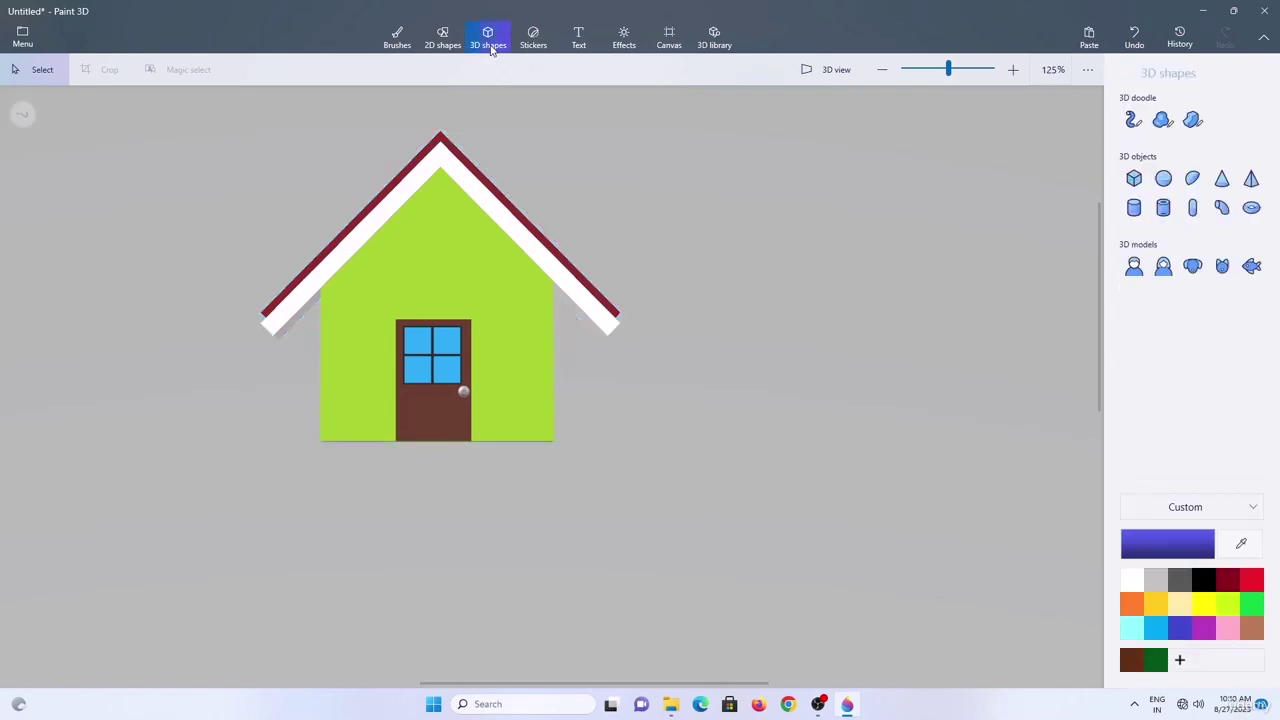
click(1133, 180)
drag(660, 147, 1020, 471)
drag(837, 103, 833, 403)
click(835, 458)
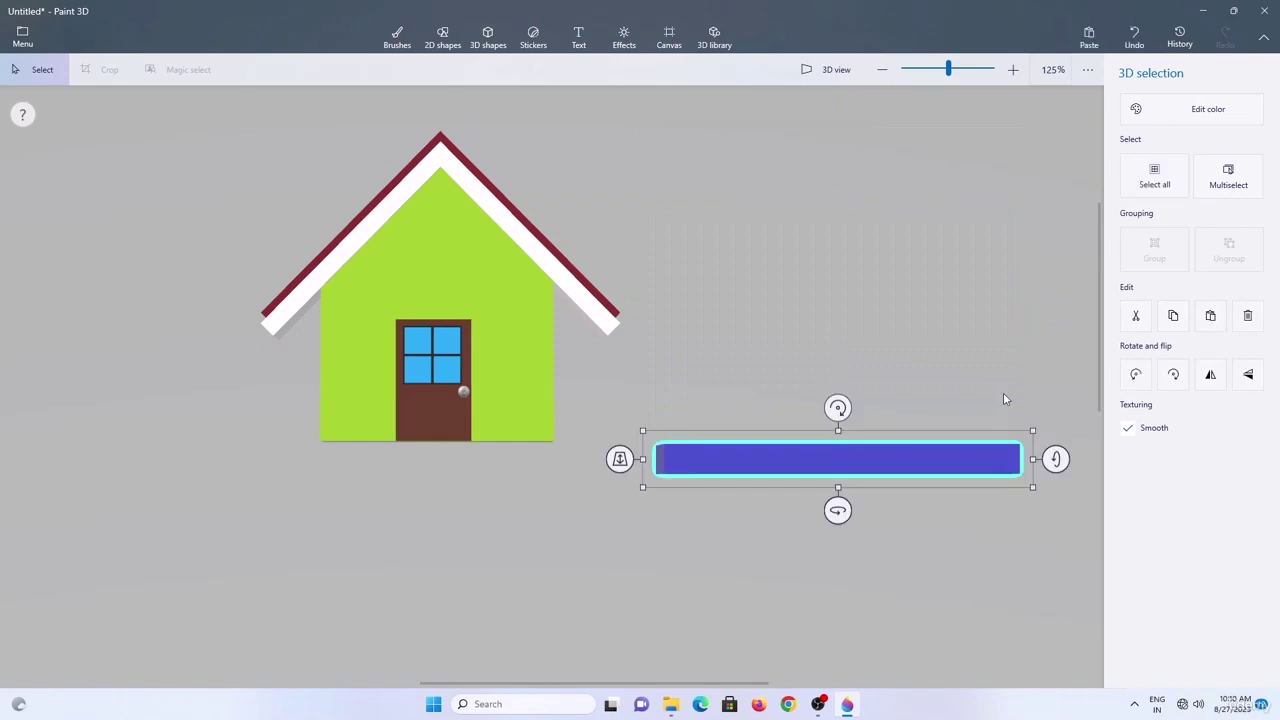
Recolour the slab with a darkened shade of green.
click(1178, 120)
click(1083, 230)
click(1038, 181)
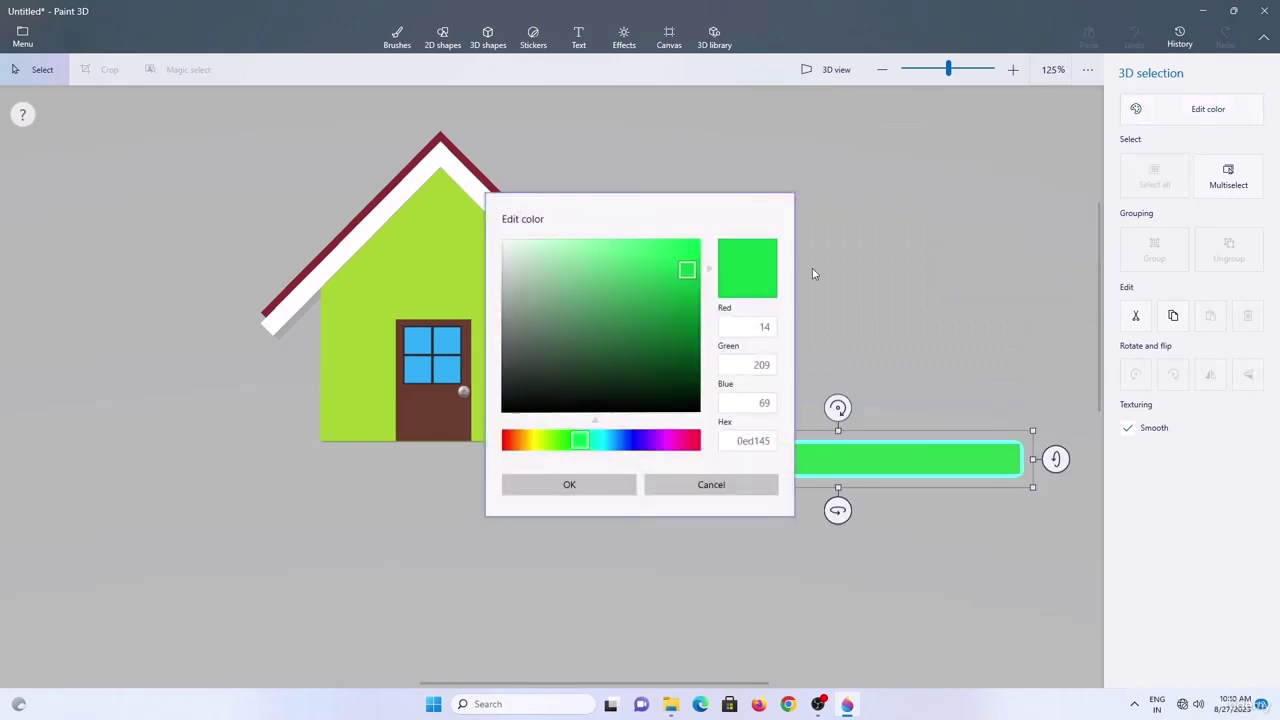
drag(666, 340, 660, 362)
click(606, 488)
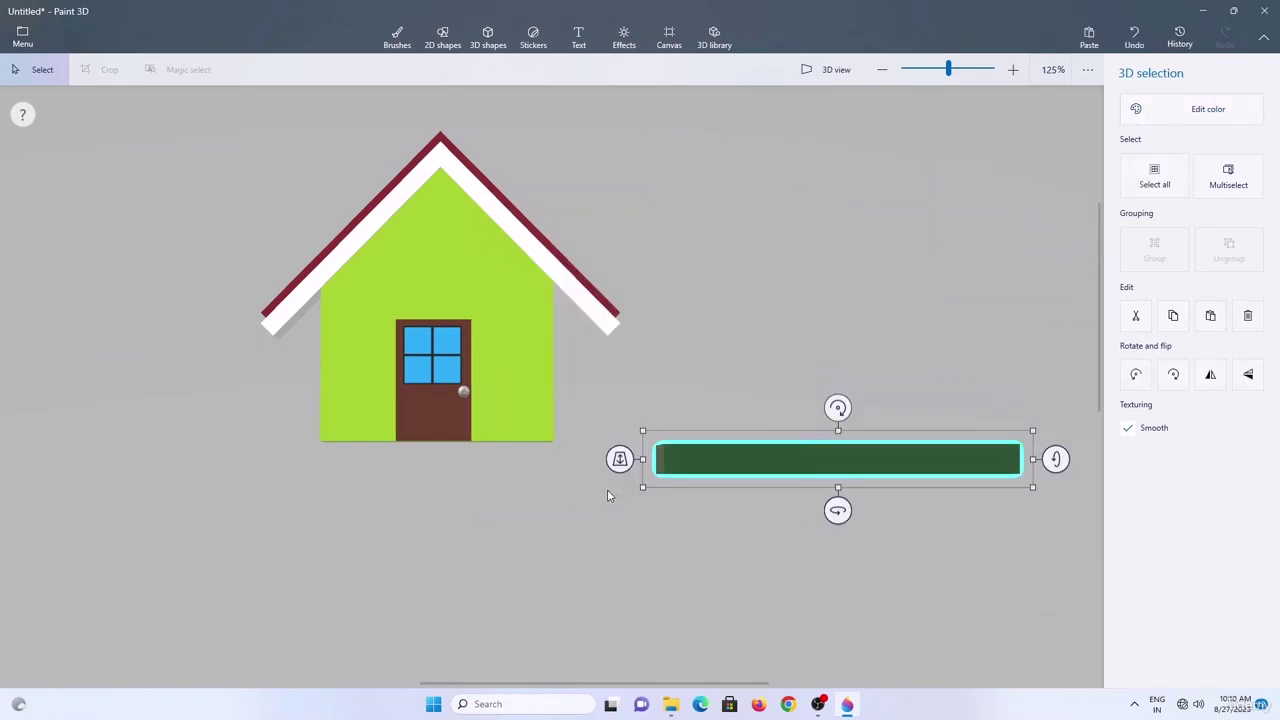
Set the house on top of the green slab, align it over the slab from the side view, and turn both back to front.
click(540, 355)
drag(514, 340, 636, 369)
key(ctrl+a)
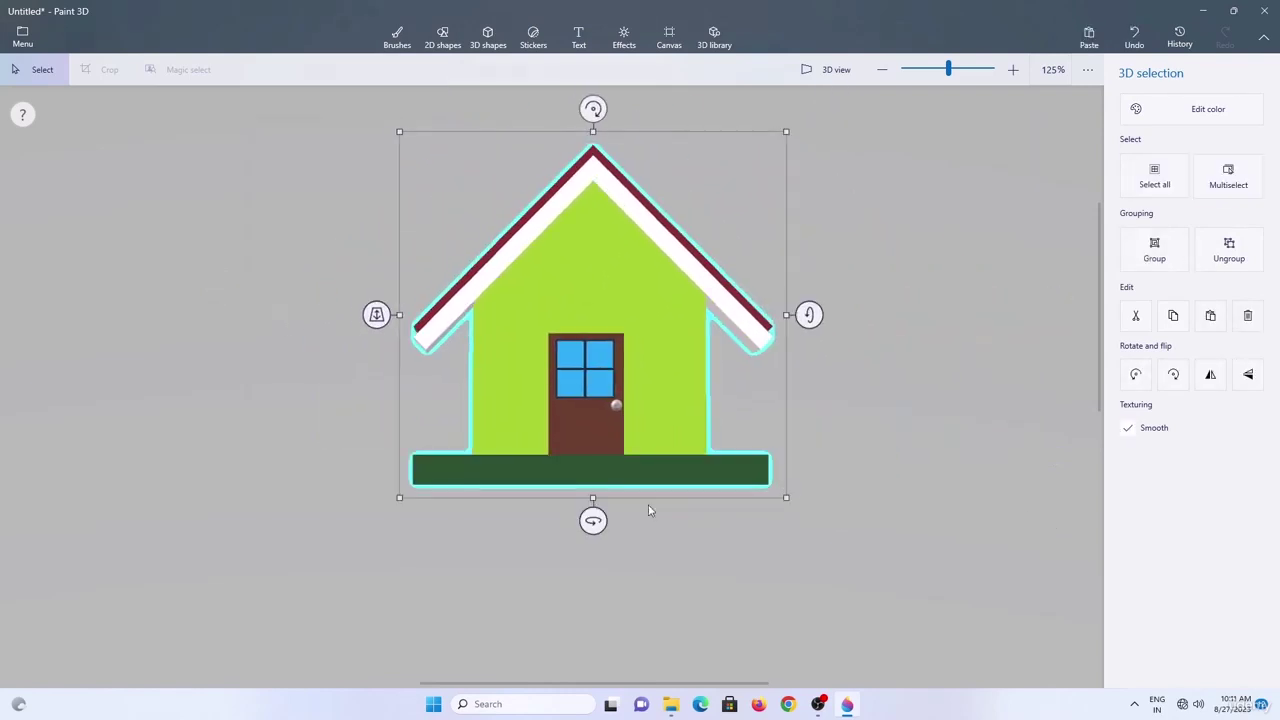
drag(591, 520, 419, 514)
click(477, 406)
shift+drag(524, 322, 582, 322)
key(ctrl+a)
drag(612, 522, 757, 537)
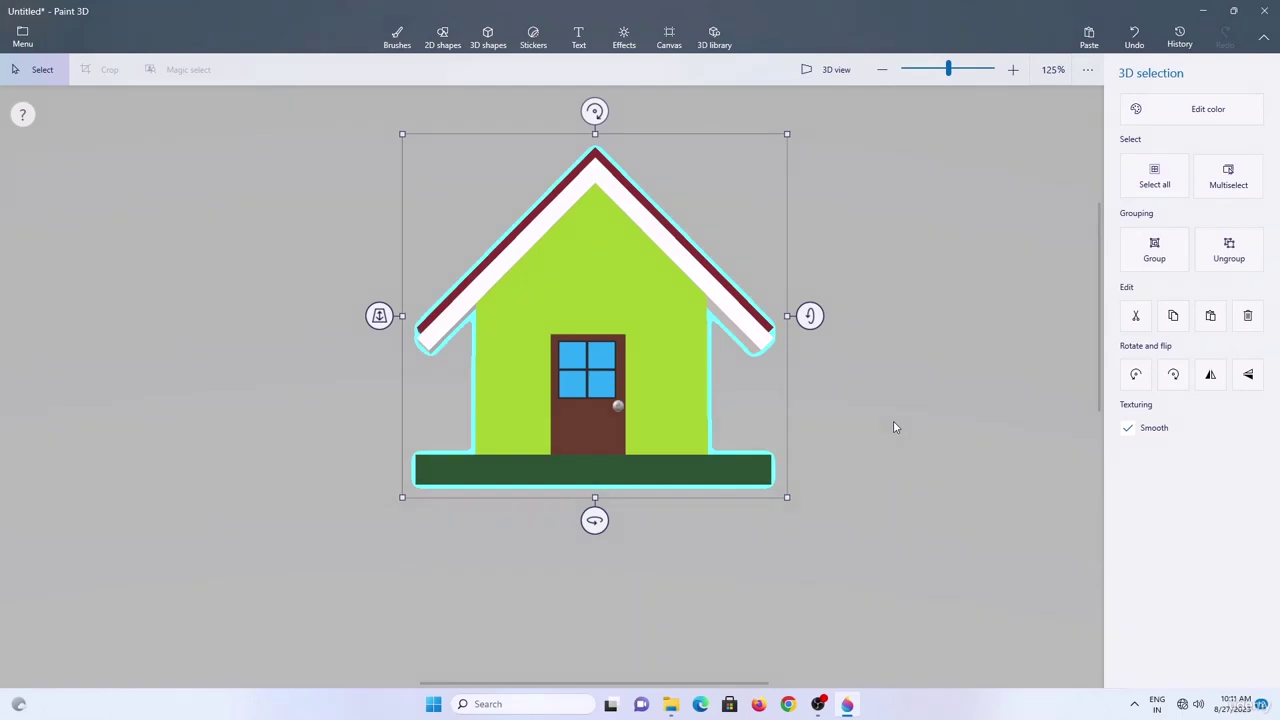
Save the scene as a GLB 3D model named "house 3d" in the Documents folder.
click(24, 40)
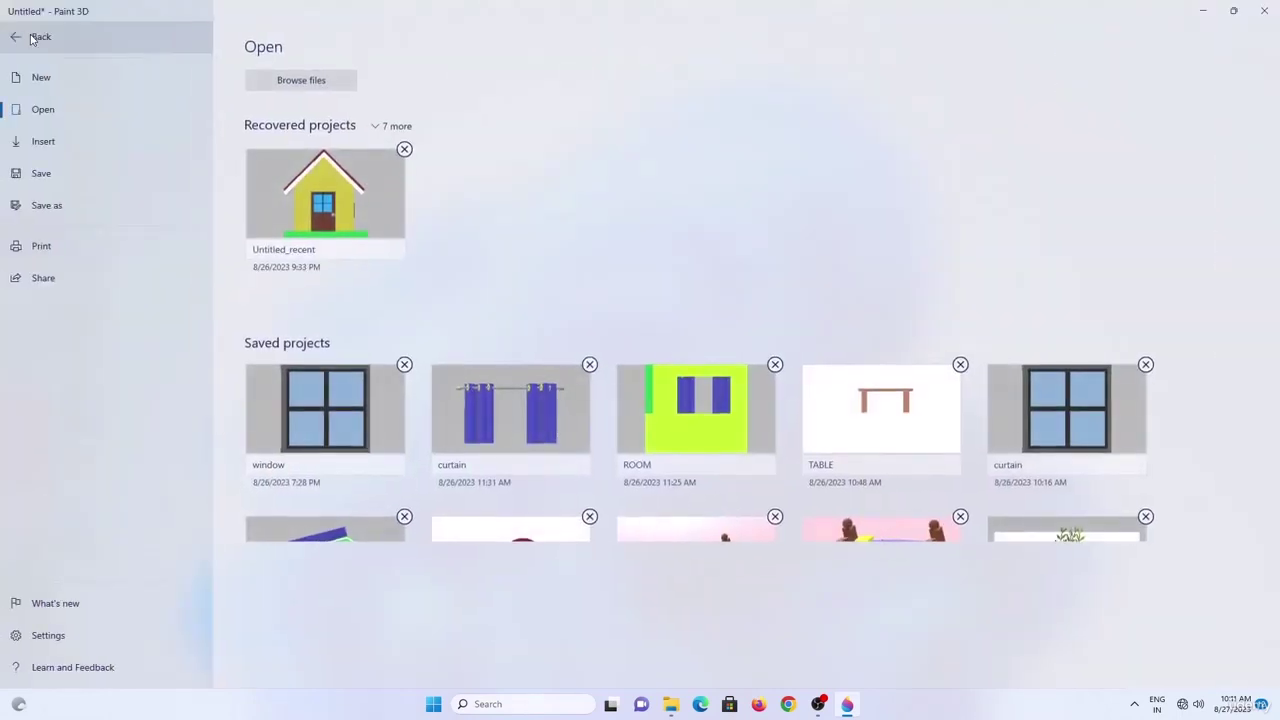
click(77, 205)
click(336, 134)
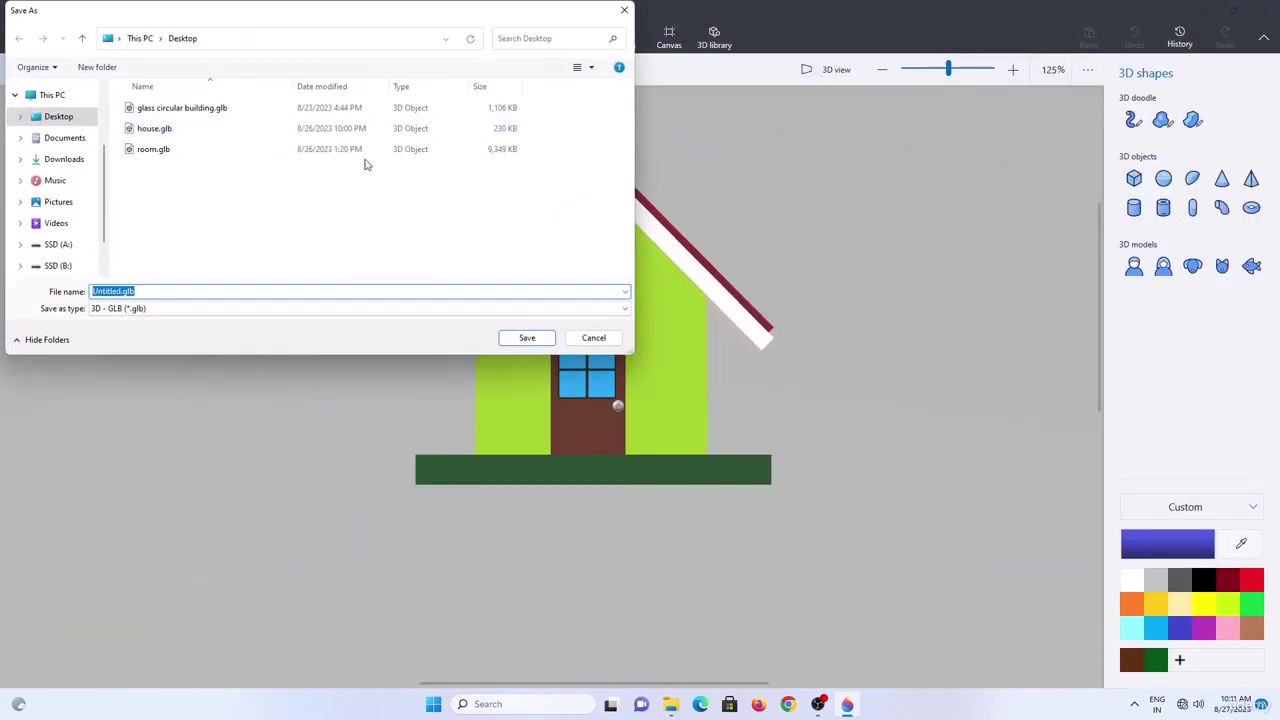
click(72, 146)
click(314, 291)
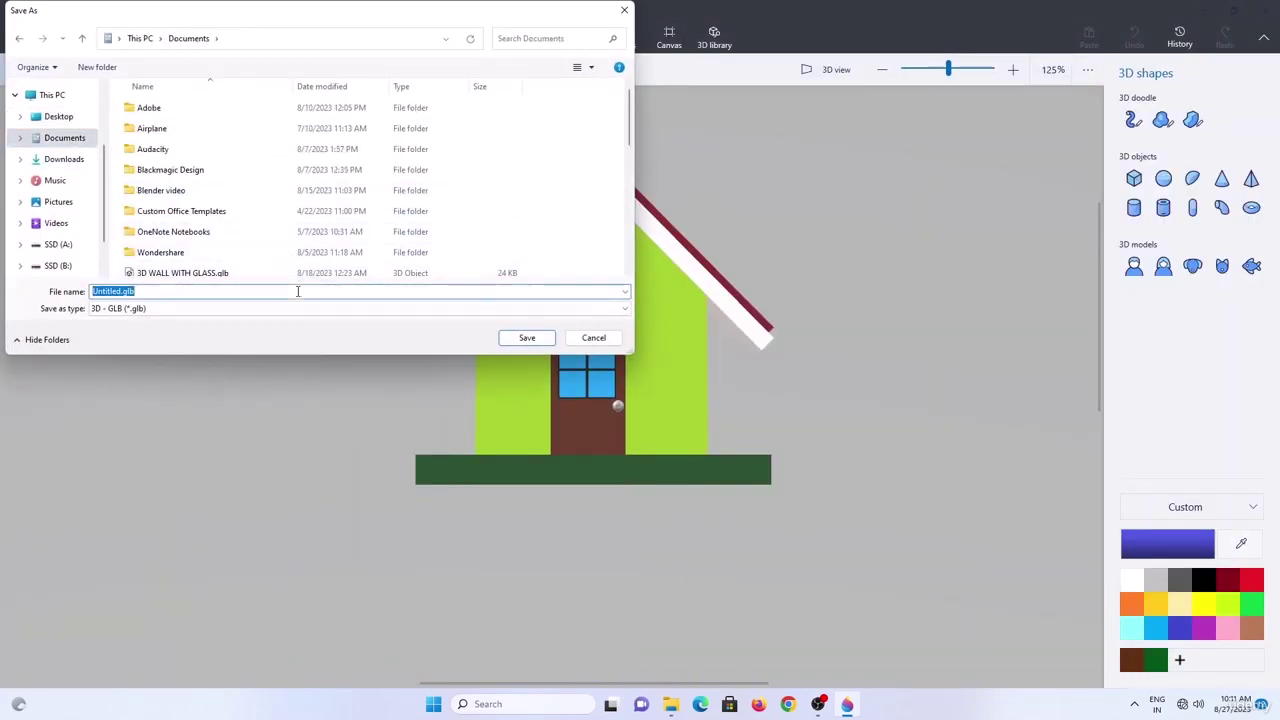
text(house 3d)
key(Return)
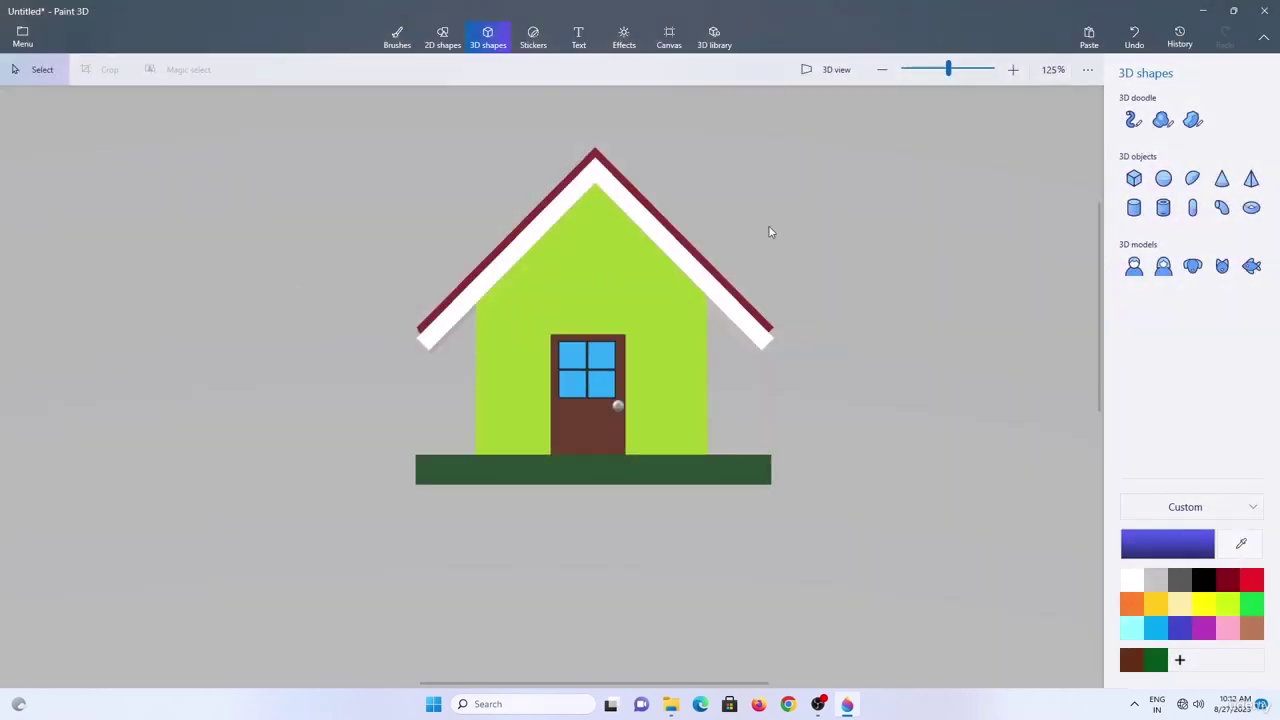
Minimize Paint 3D and open house 3d.glb from the Documents folder in 3D Viewer.
click(1201, 13)
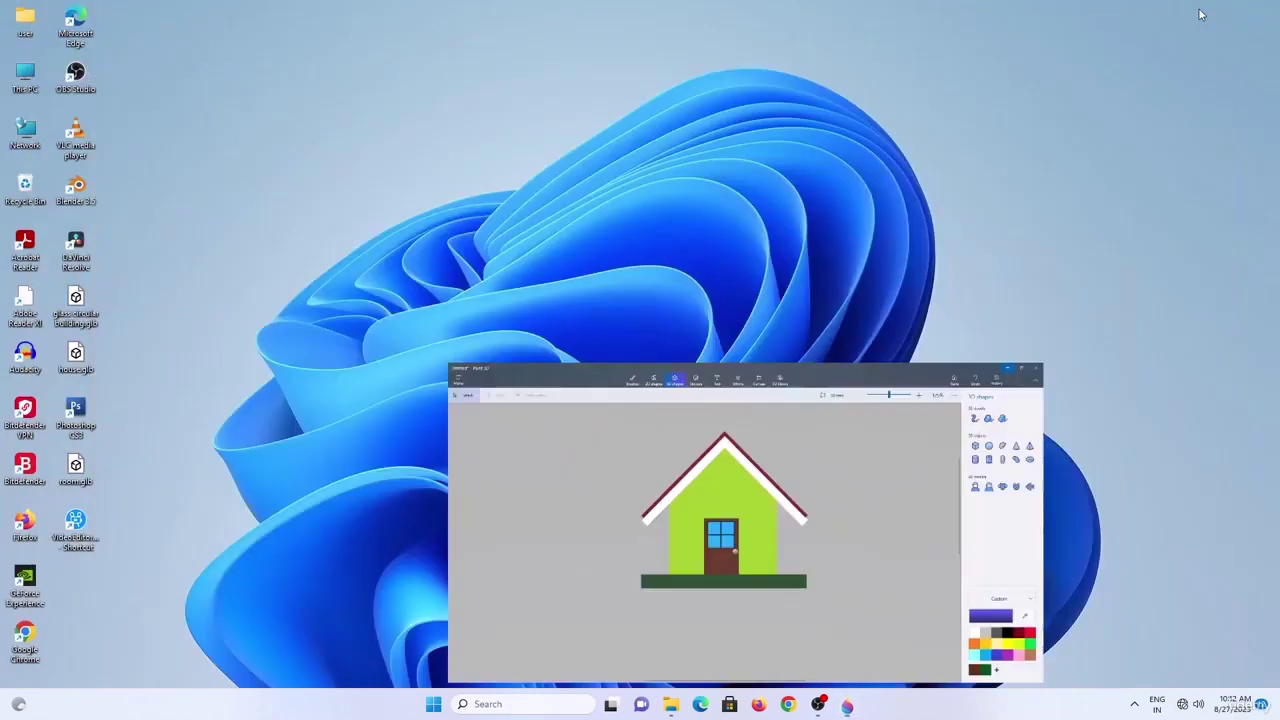
key(super+e)
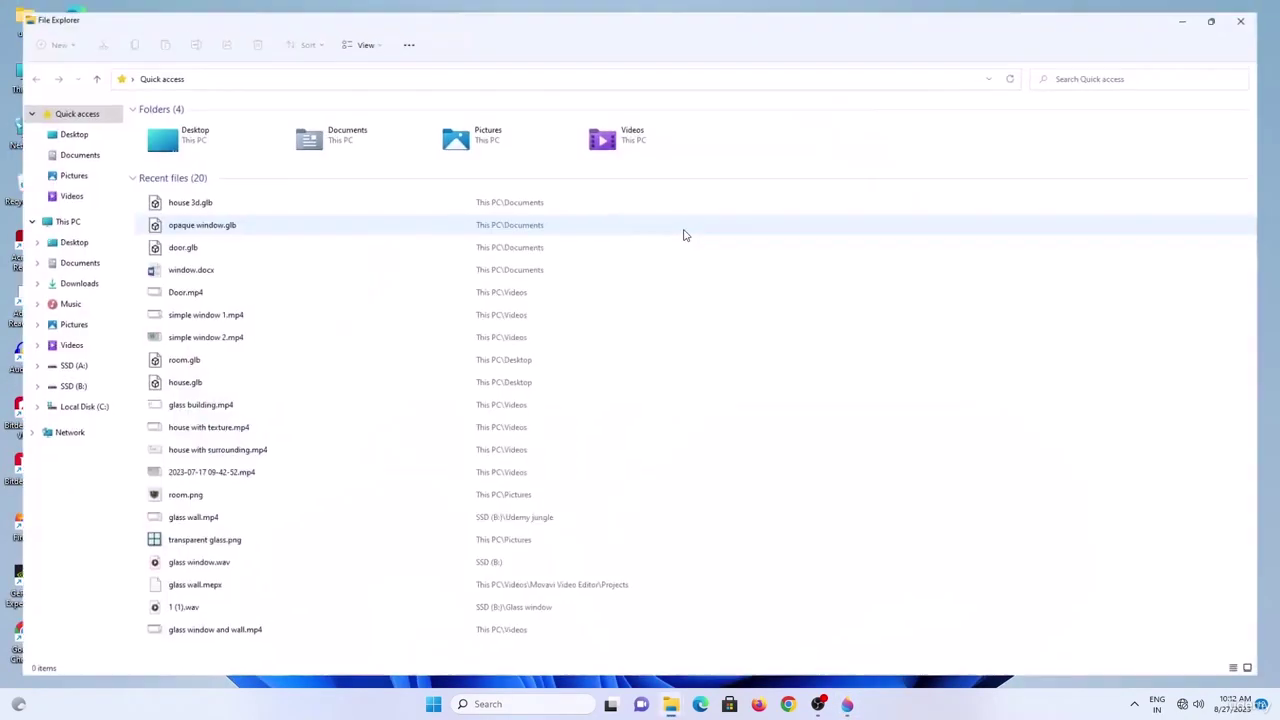
click(60, 260)
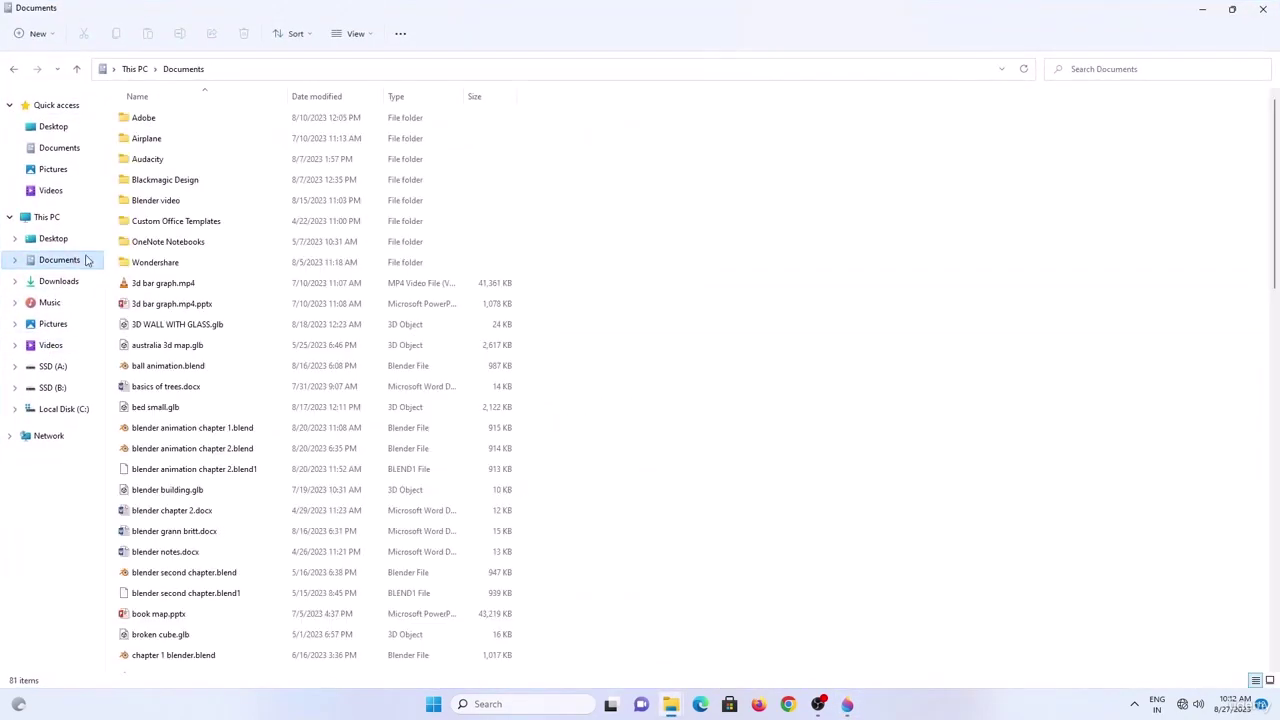
scroll(218, 540, down, 5)
scroll(221, 550, down, 5)
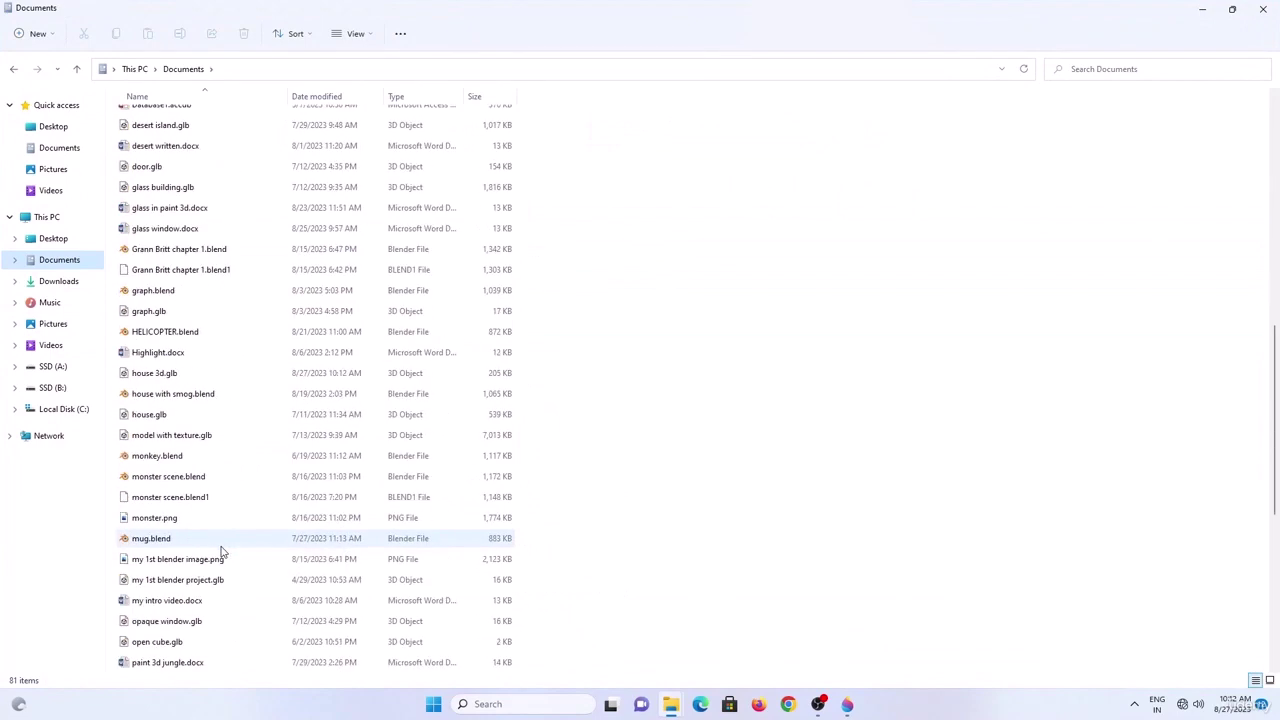
double_click(196, 373)
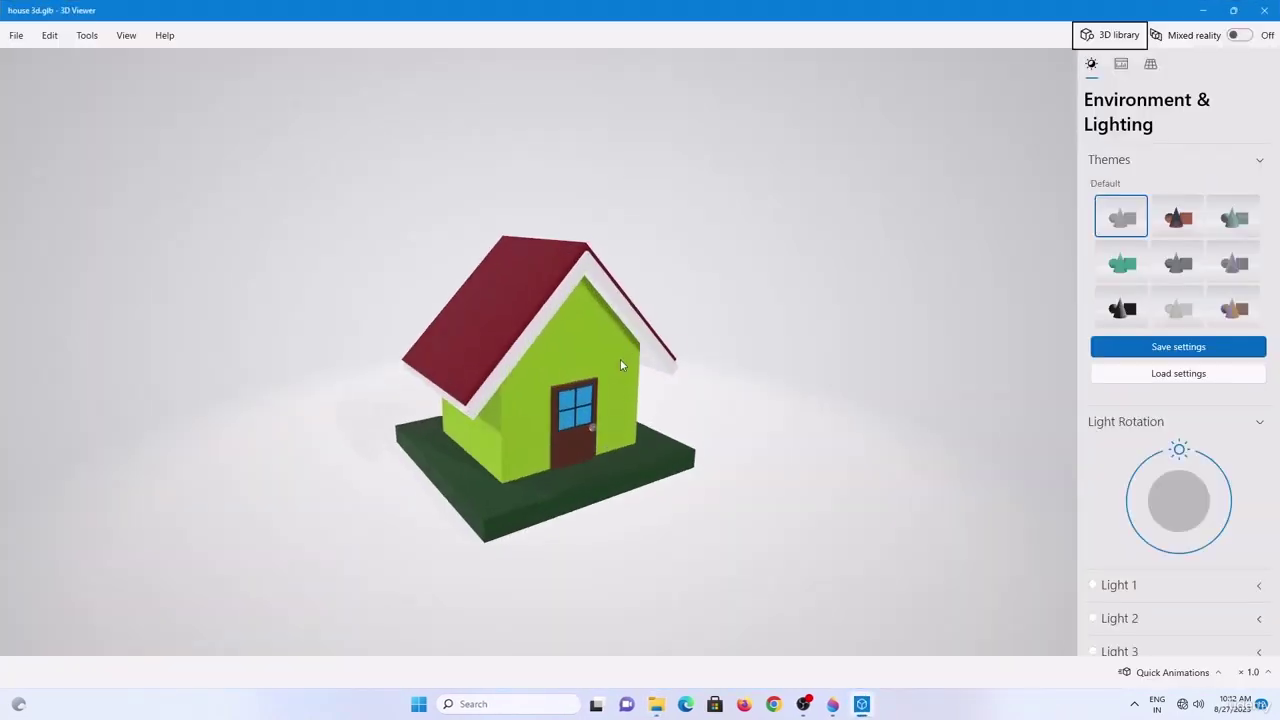
Try the third-row lighting themes on the house model and end with the orange-and-purple one.
drag(567, 332, 643, 360)
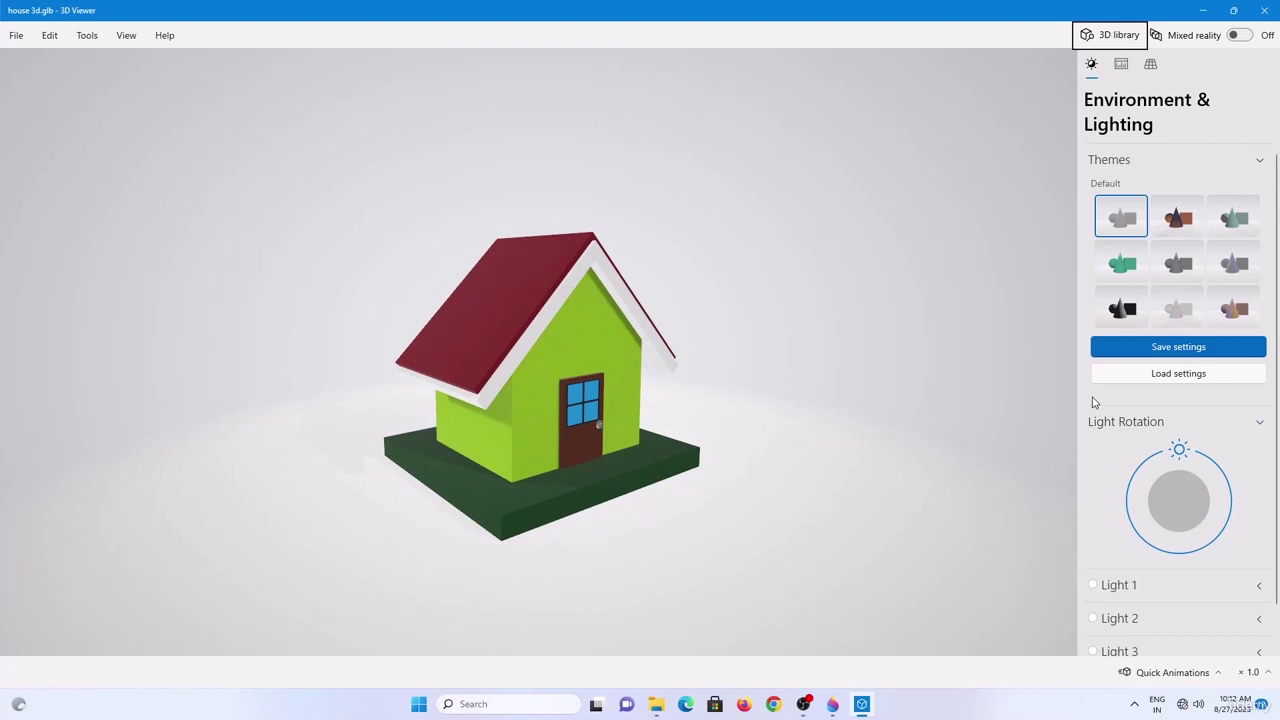
click(1122, 308)
click(1177, 310)
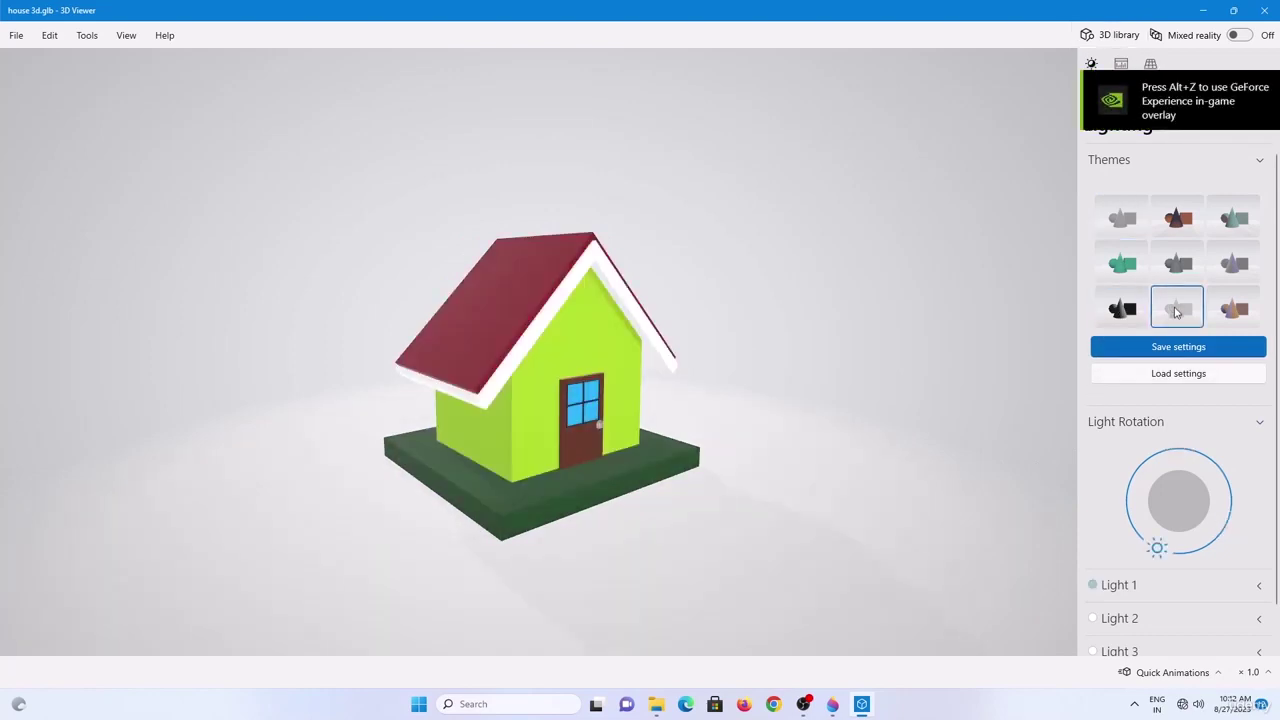
click(1231, 310)
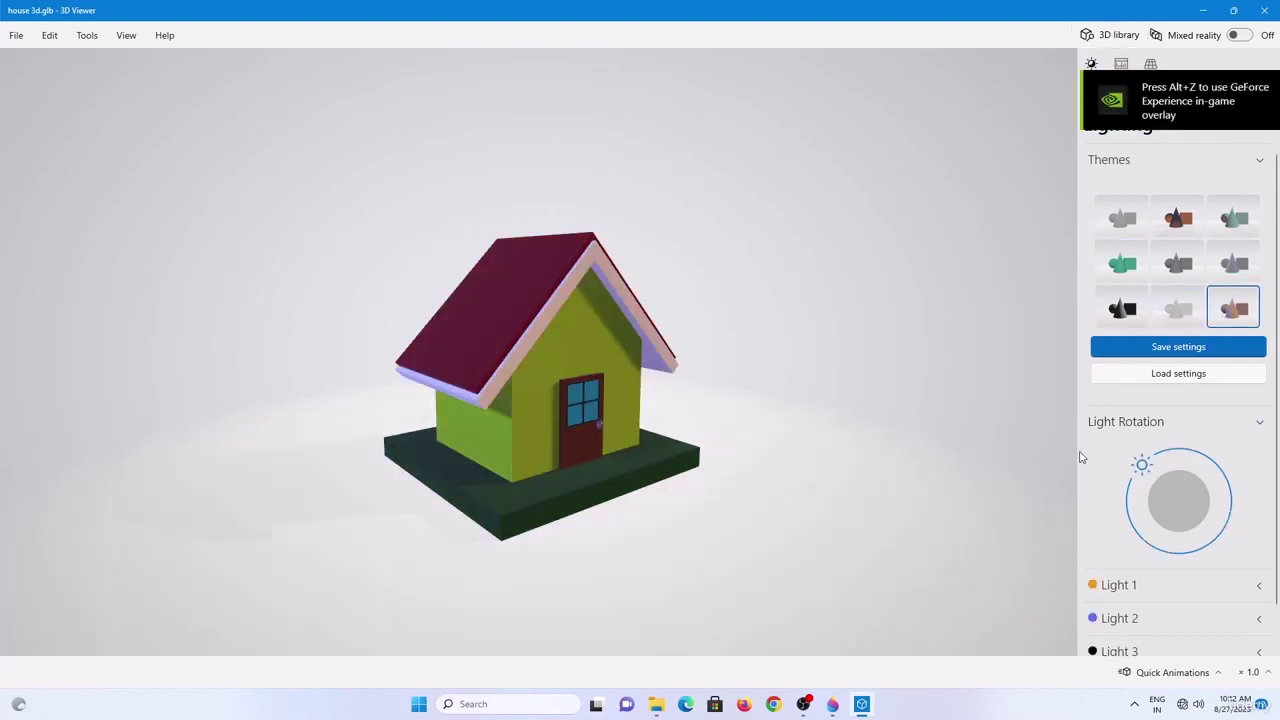
Rotate the scene light around the house and inspect the model from both front corners.
mouse_move(1141, 465)
mouse_down()
mouse_move(1214, 466)
mouse_move(1120, 509)
mouse_move(1143, 563)
mouse_move(1140, 534)
mouse_move(1208, 478)
mouse_up()
scroll(716, 417, up, 2)
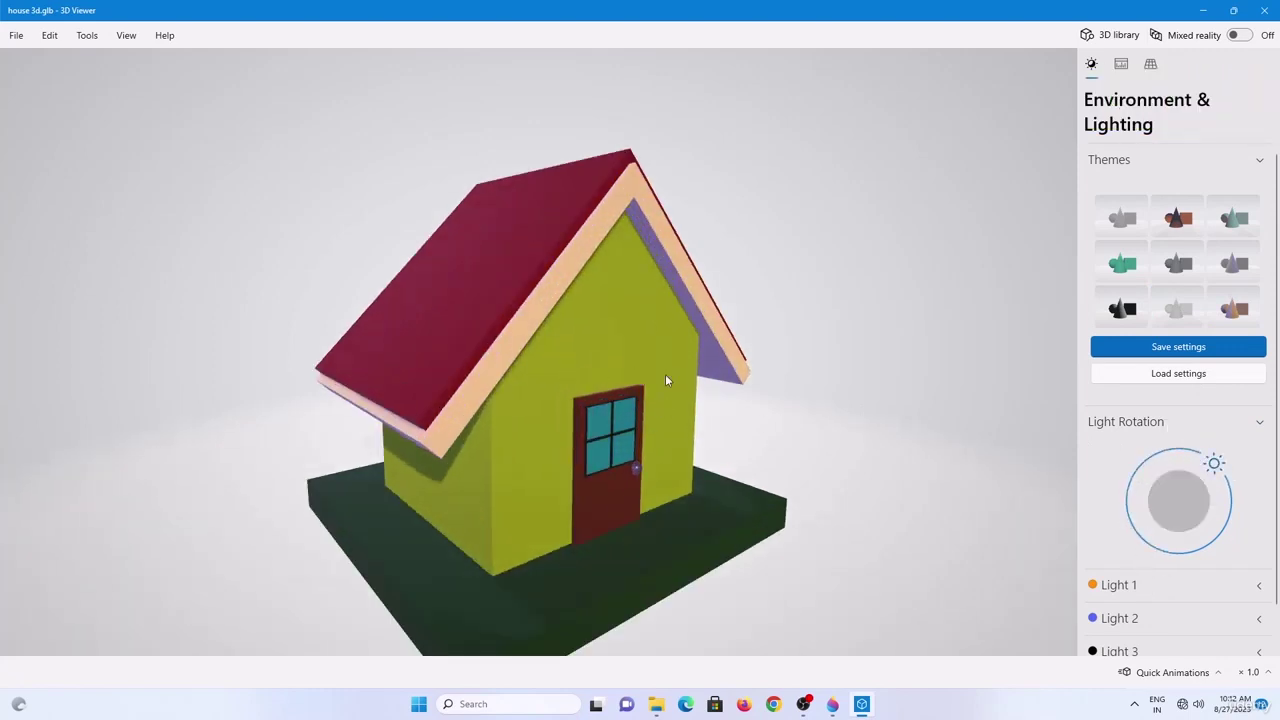
drag(665, 380, 611, 403)
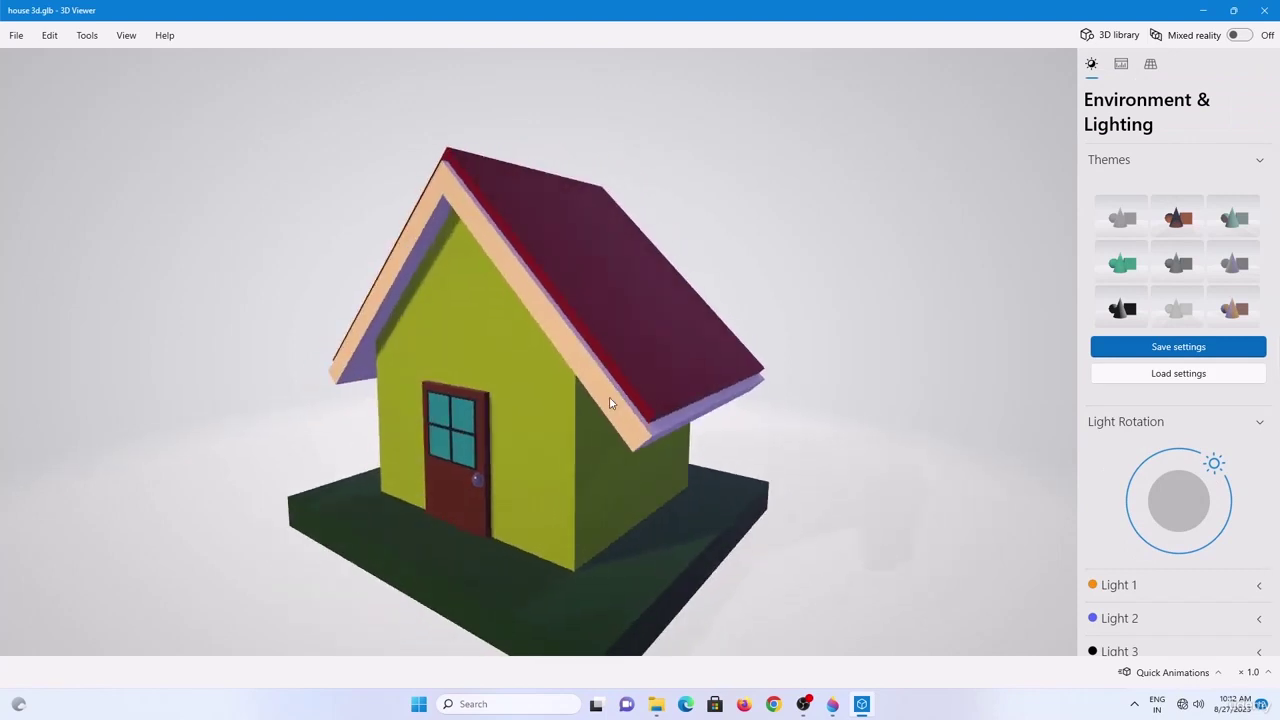
scroll(620, 400, down, 3)
scroll(630, 403, up, 2)
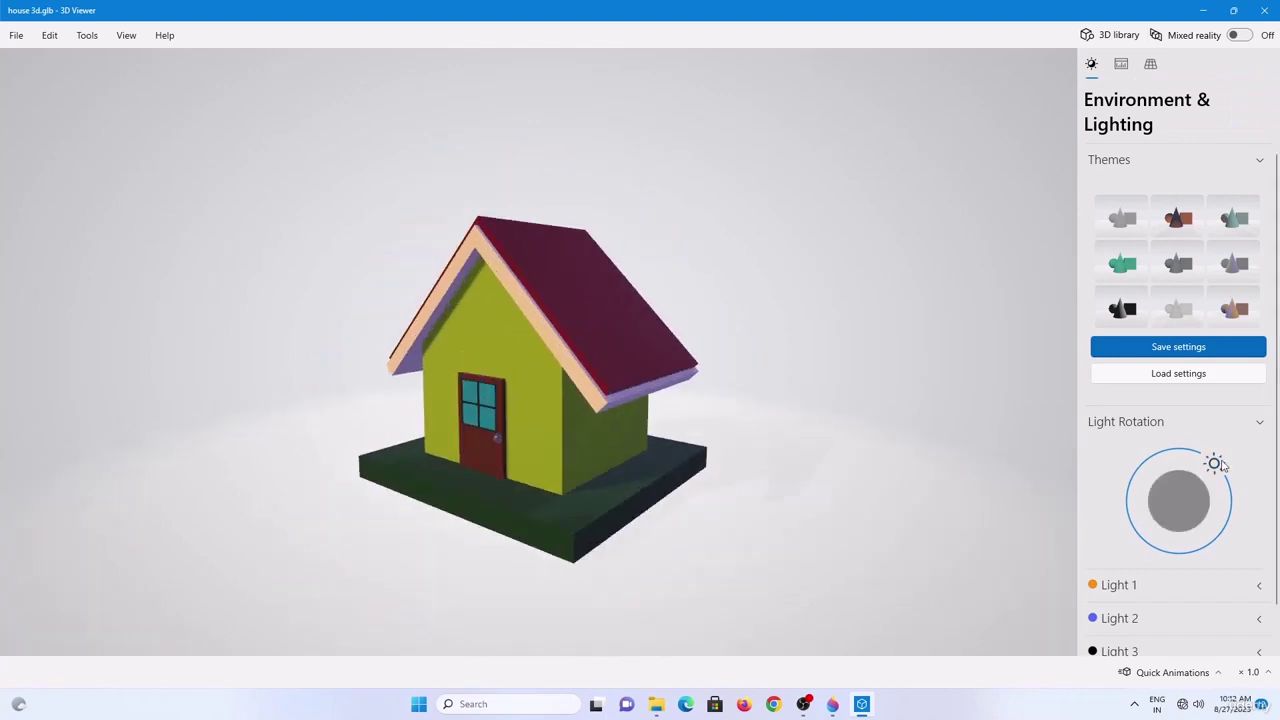
mouse_move(1220, 466)
mouse_down()
mouse_move(1106, 463)
mouse_move(1086, 477)
mouse_move(1168, 458)
mouse_up()
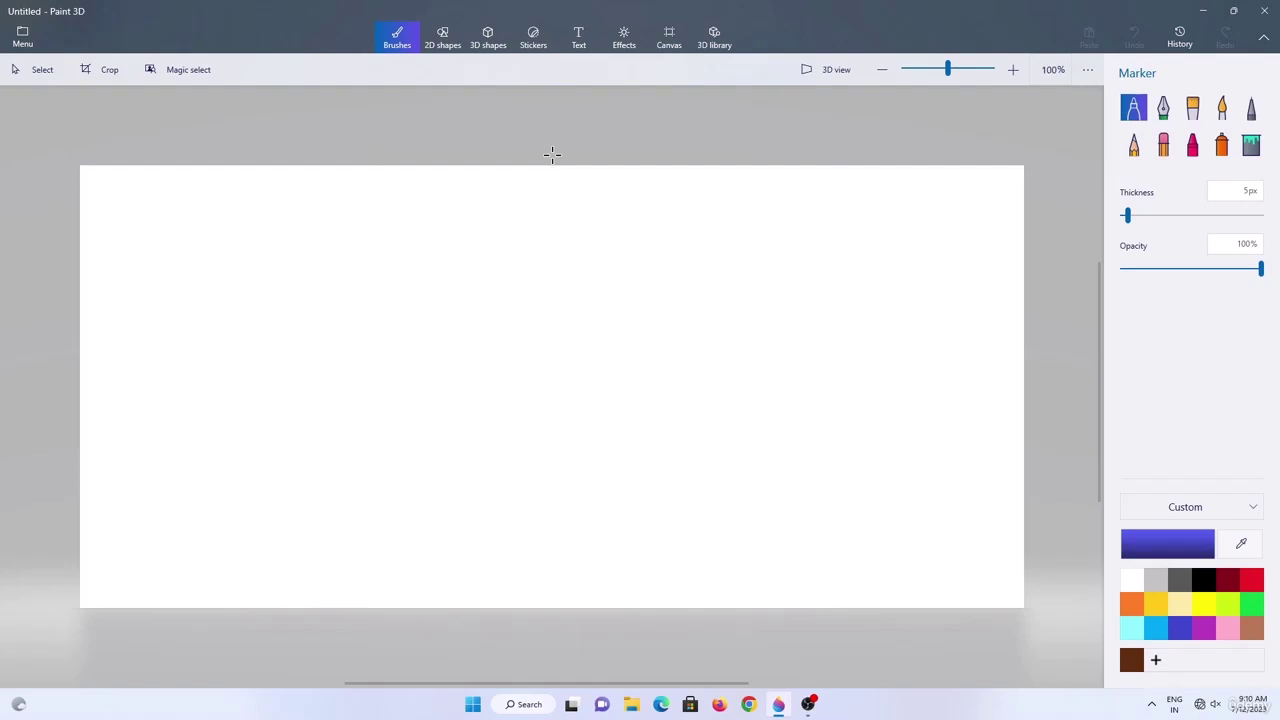
Look through the 3D shapes, brushes, 2D shapes, stickers, text, effects, canvas and 3D library tool sets in a blank Paint 3D project.
click(494, 42)
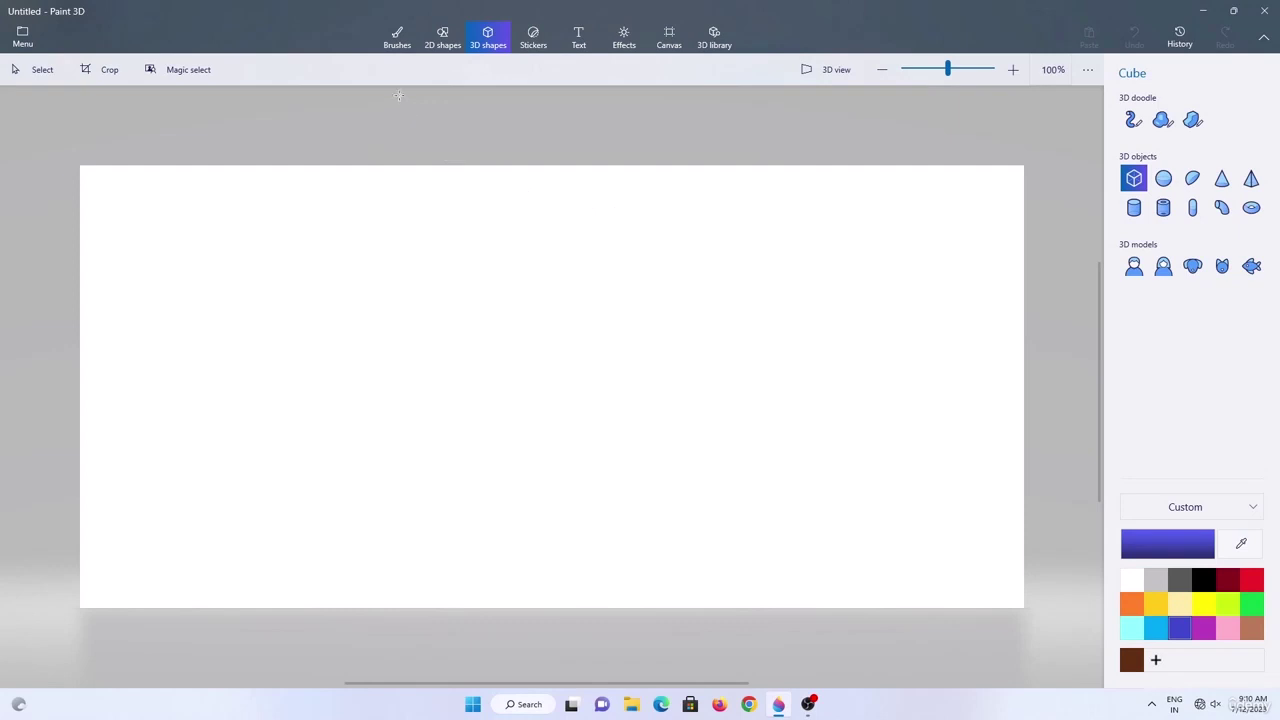
click(397, 40)
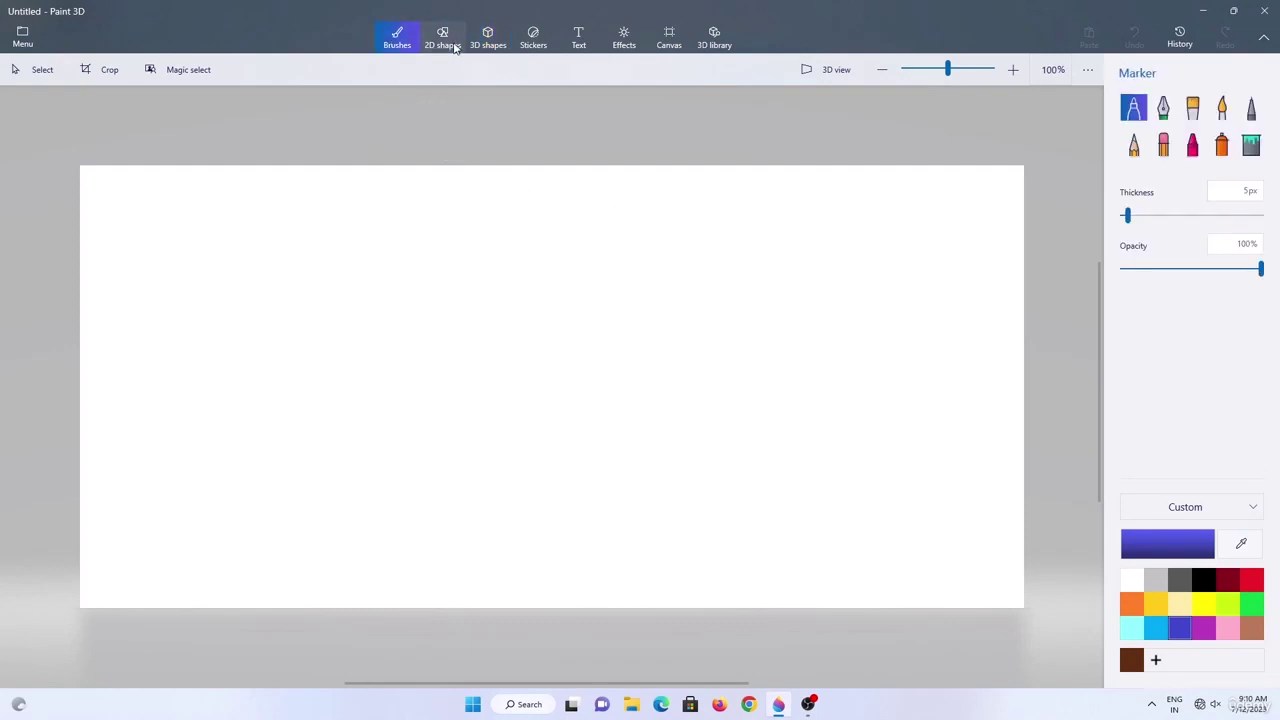
click(452, 44)
click(538, 42)
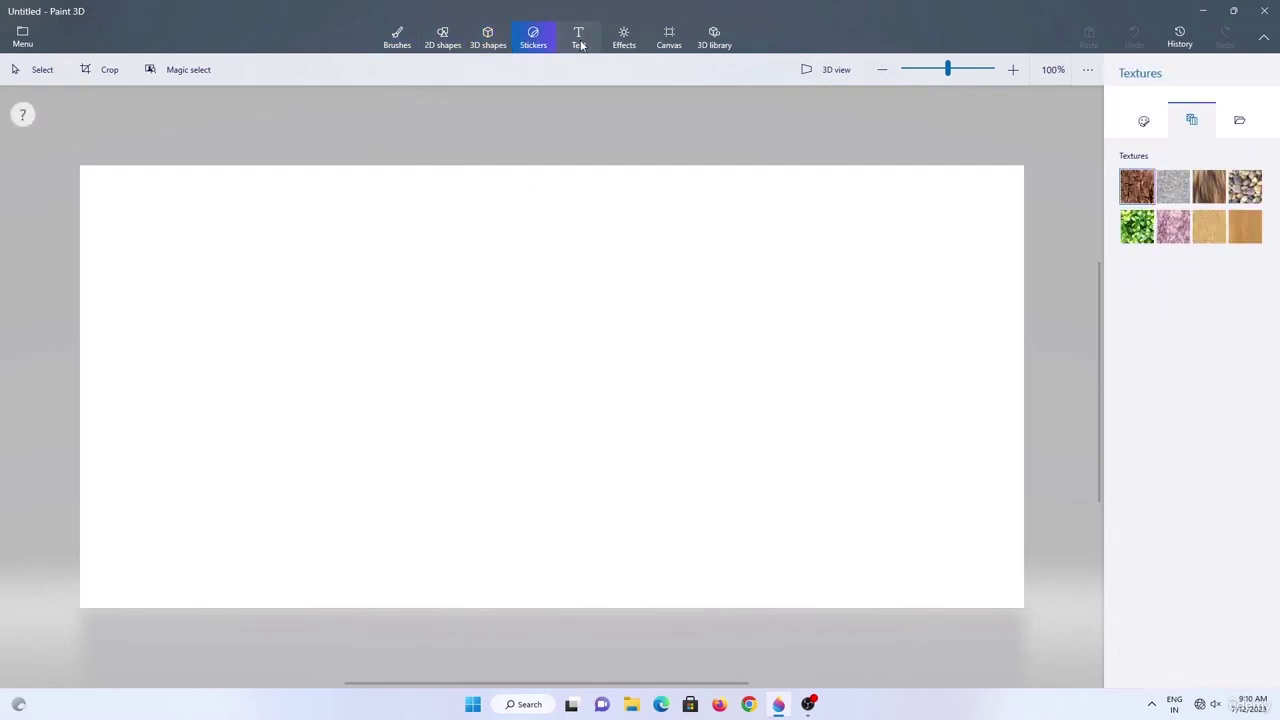
click(580, 44)
click(628, 48)
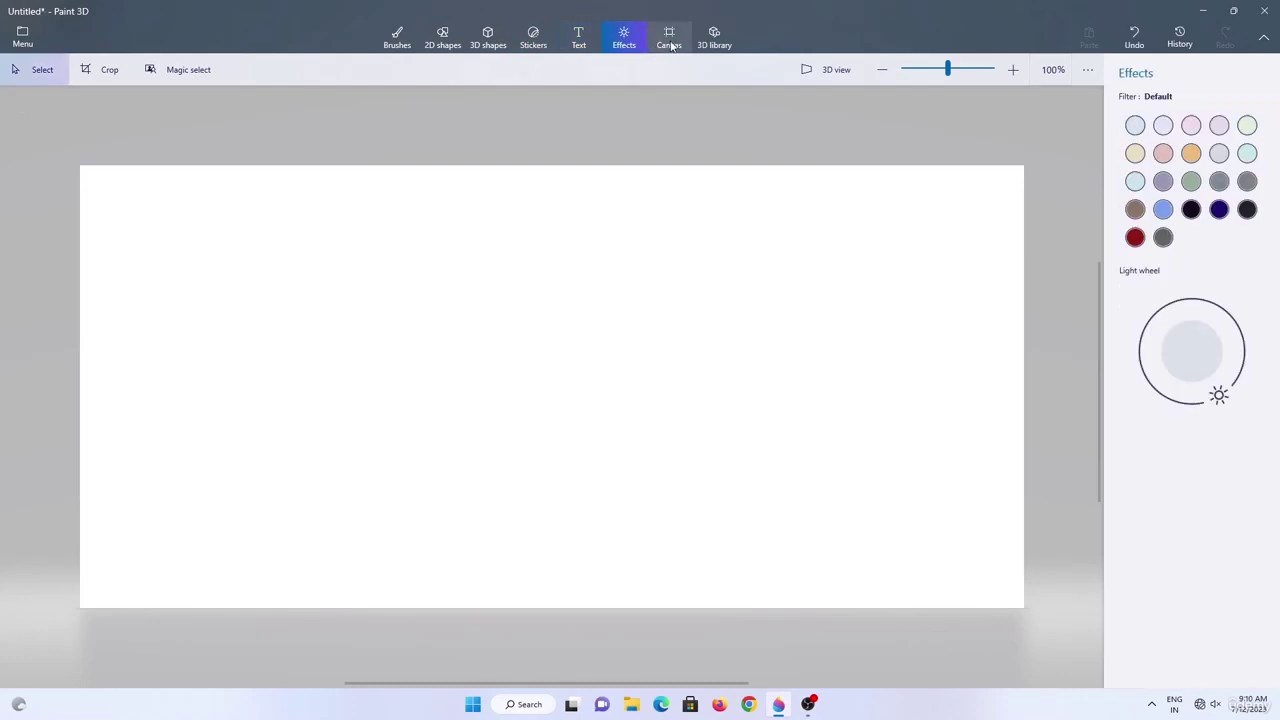
click(670, 44)
click(720, 40)
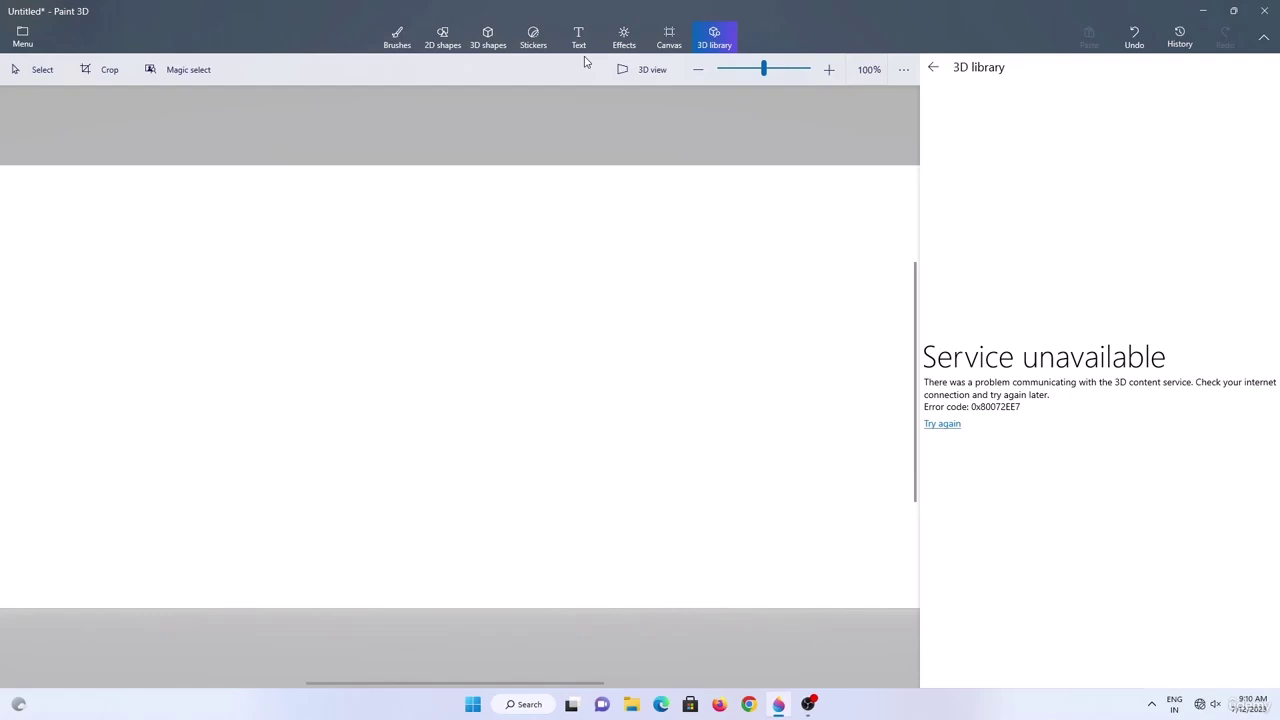
Draw a 2D circle in the middle of the canvas with a solid blue fill and no outline.
click(443, 40)
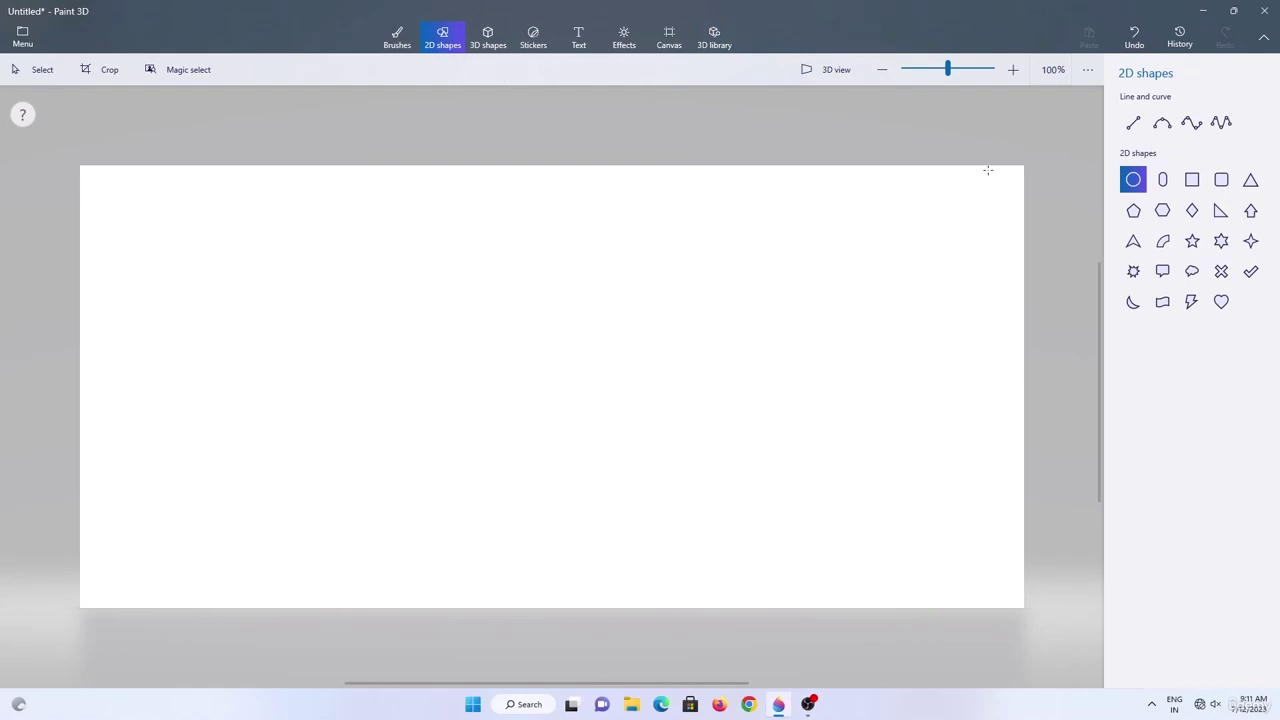
drag(457, 264, 674, 446)
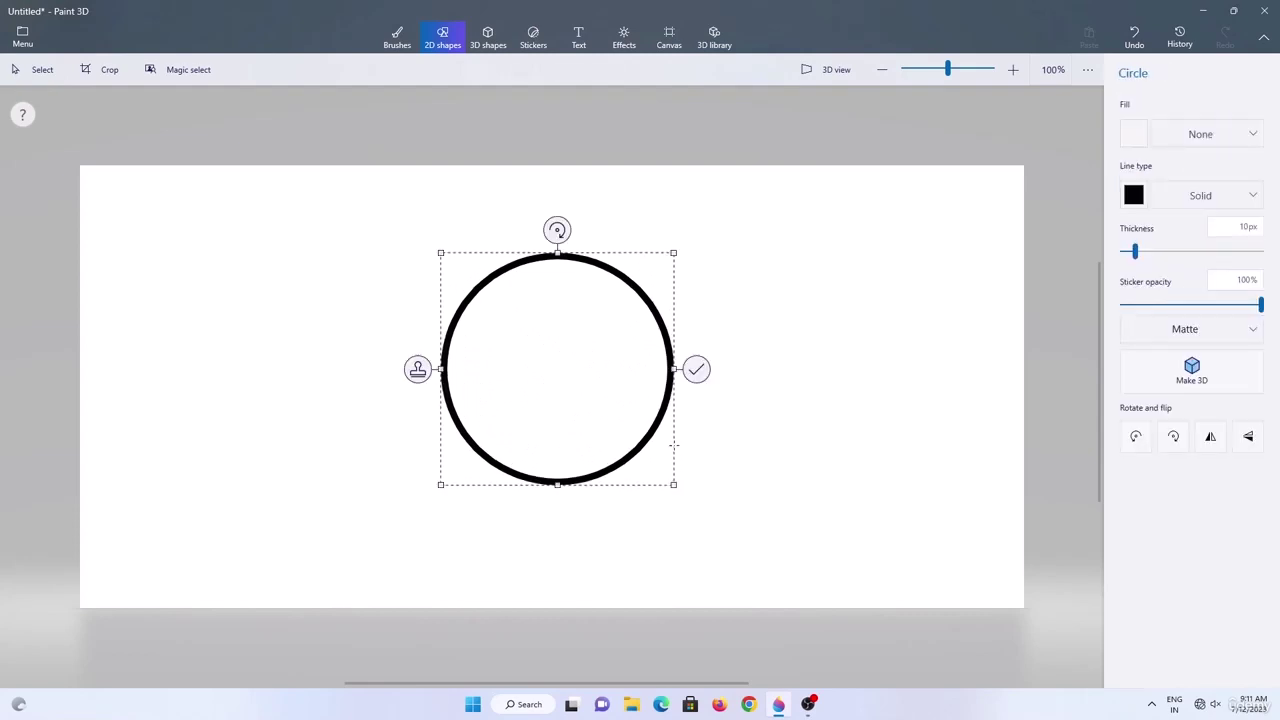
click(1178, 148)
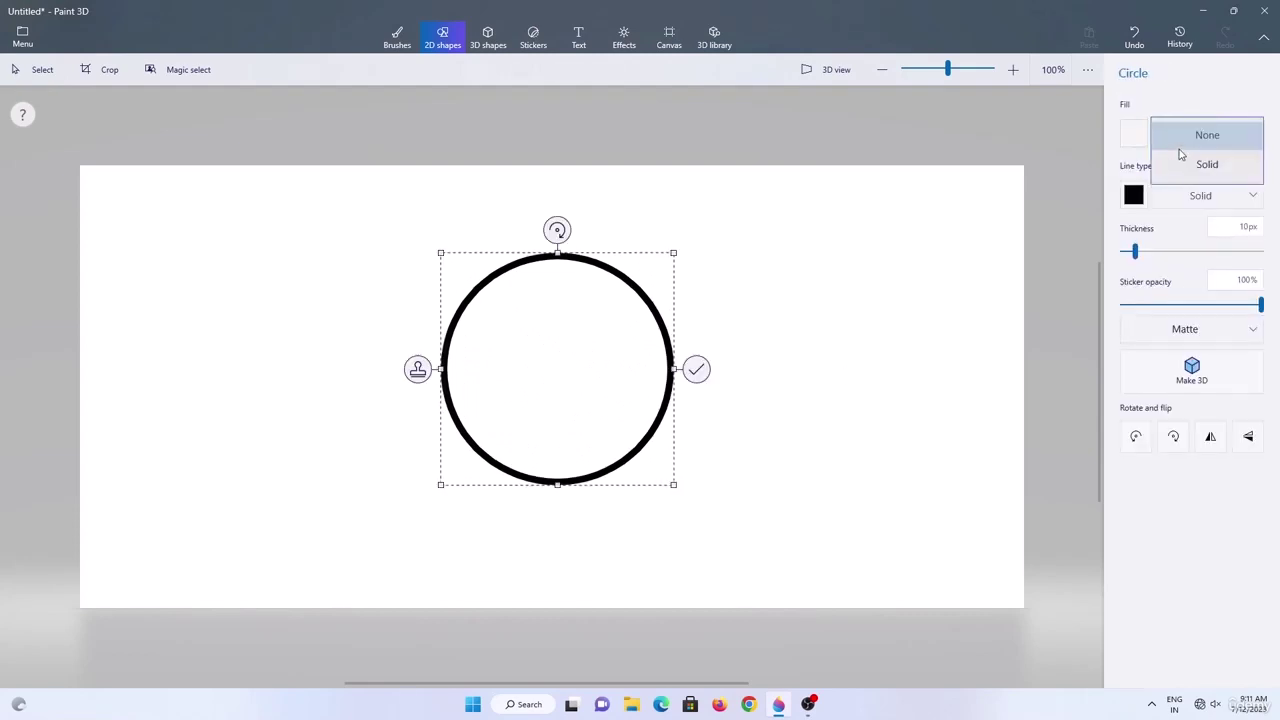
click(1190, 166)
click(1200, 198)
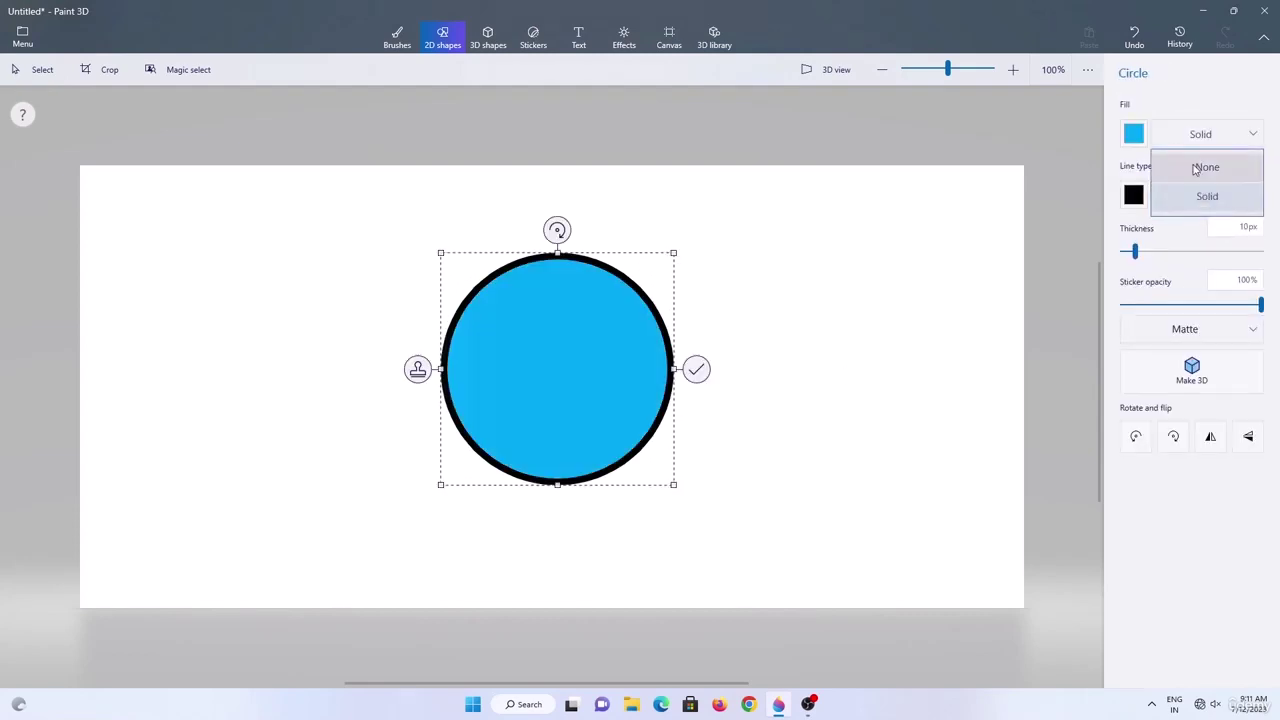
click(1195, 168)
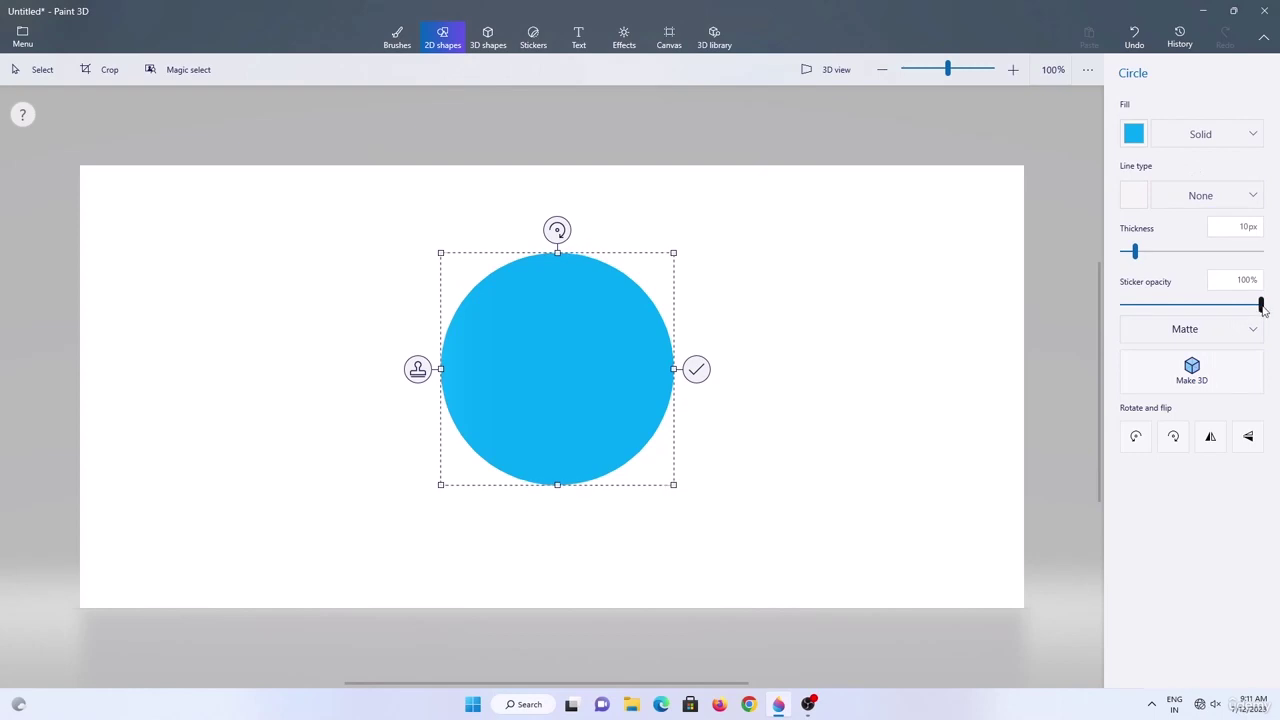
Set the circle's sticker opacity to 50%, and convert it to a 3D object placed toward the canvas's upper left.
drag(1260, 308, 1194, 316)
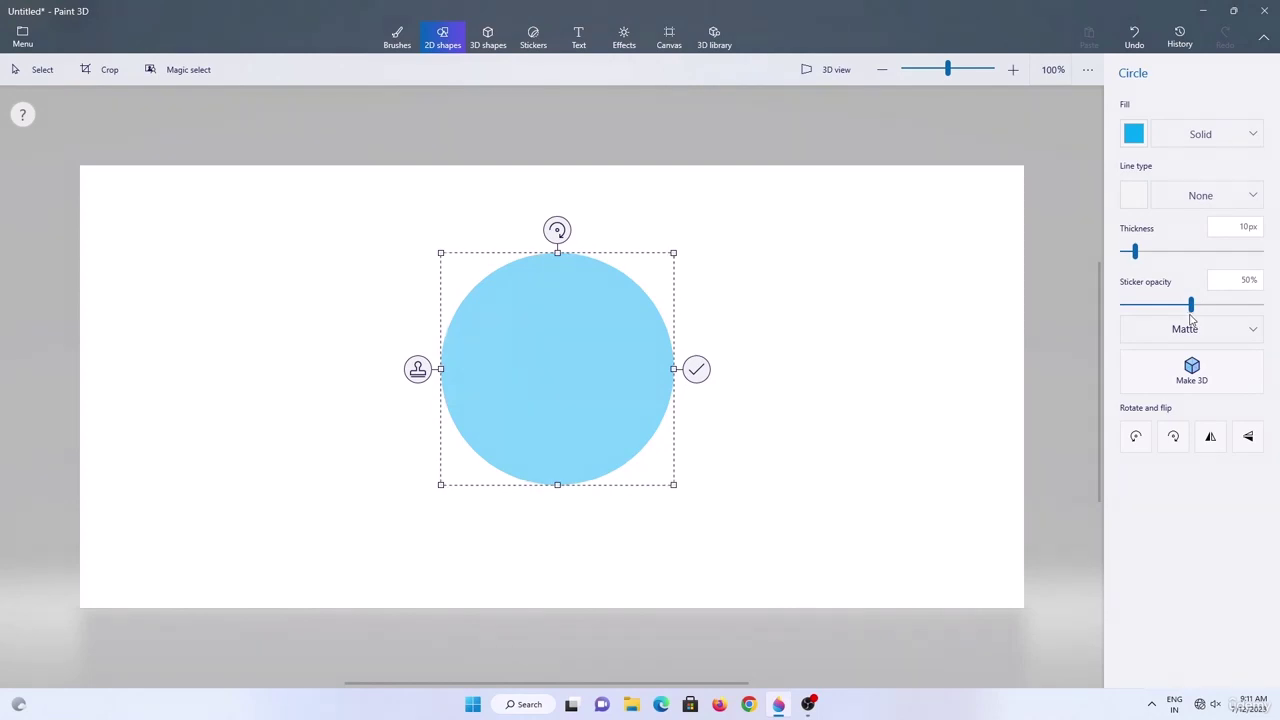
click(1200, 376)
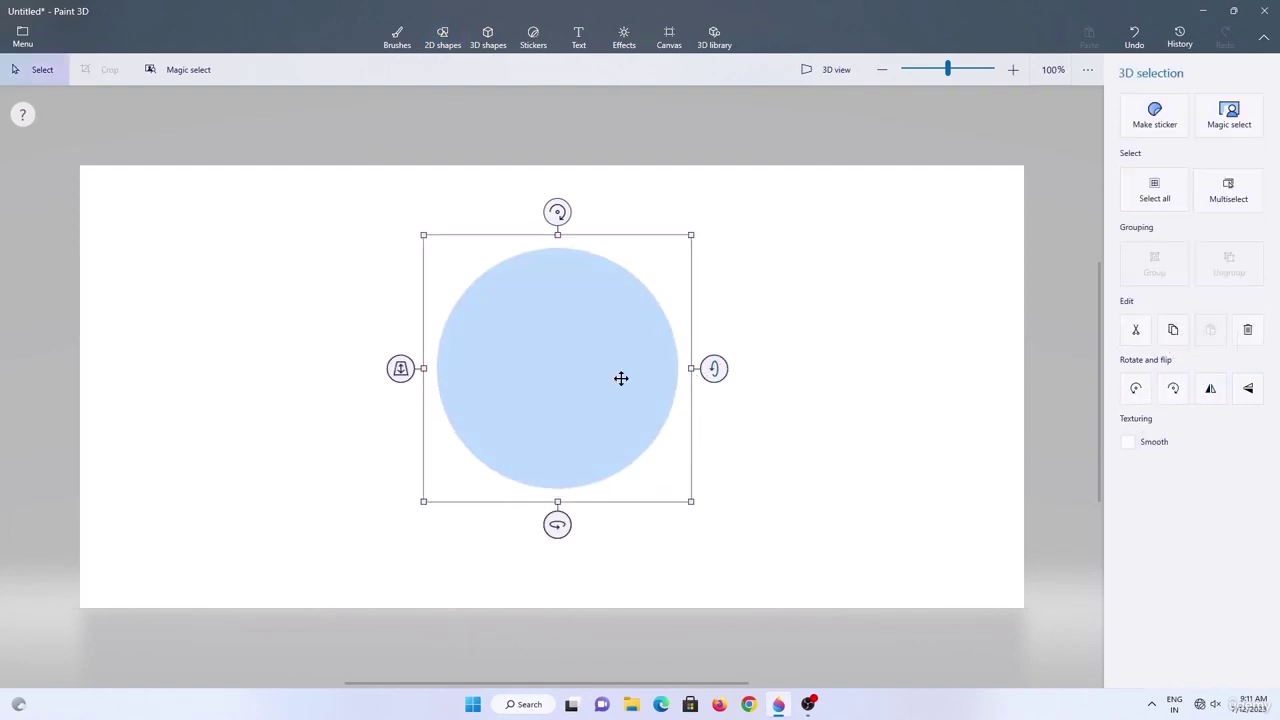
mouse_move(565, 524)
mouse_down()
mouse_move(489, 523)
mouse_move(574, 520)
mouse_up()
drag(570, 382, 489, 348)
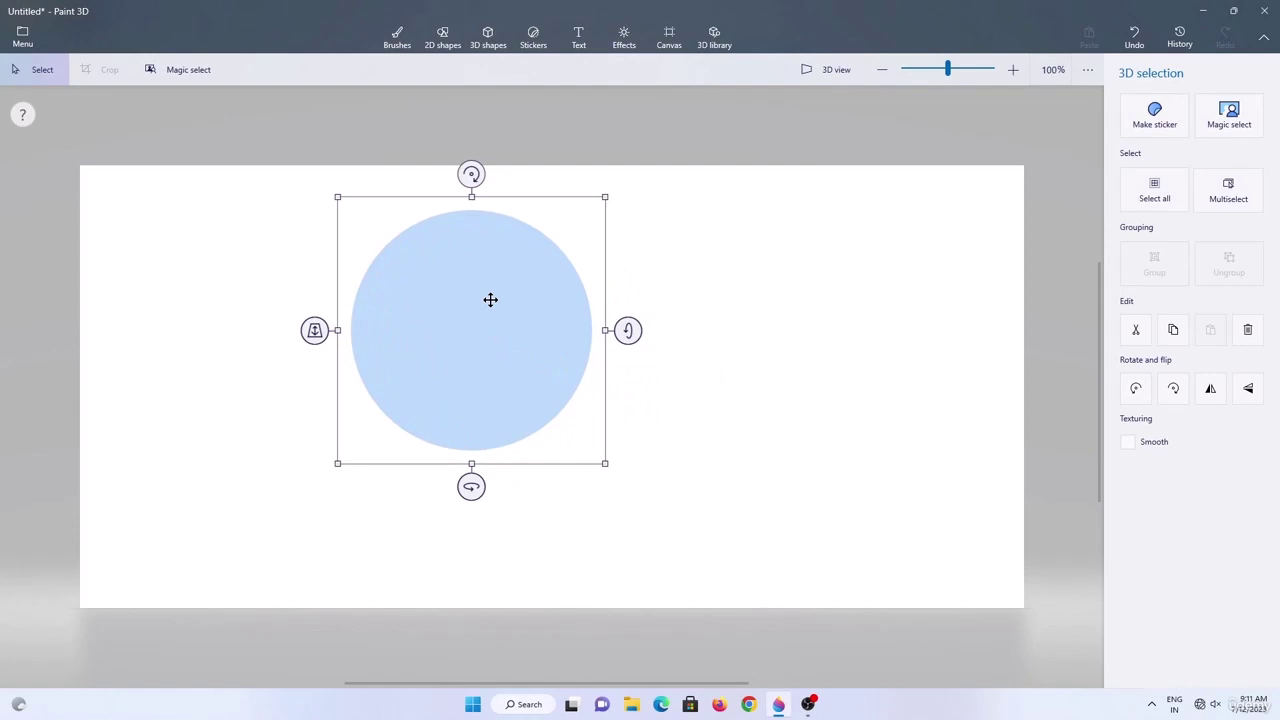
Draw an indigo cube beside the translucent circle, and slide the circle over the cube and back to test its transparency.
click(488, 38)
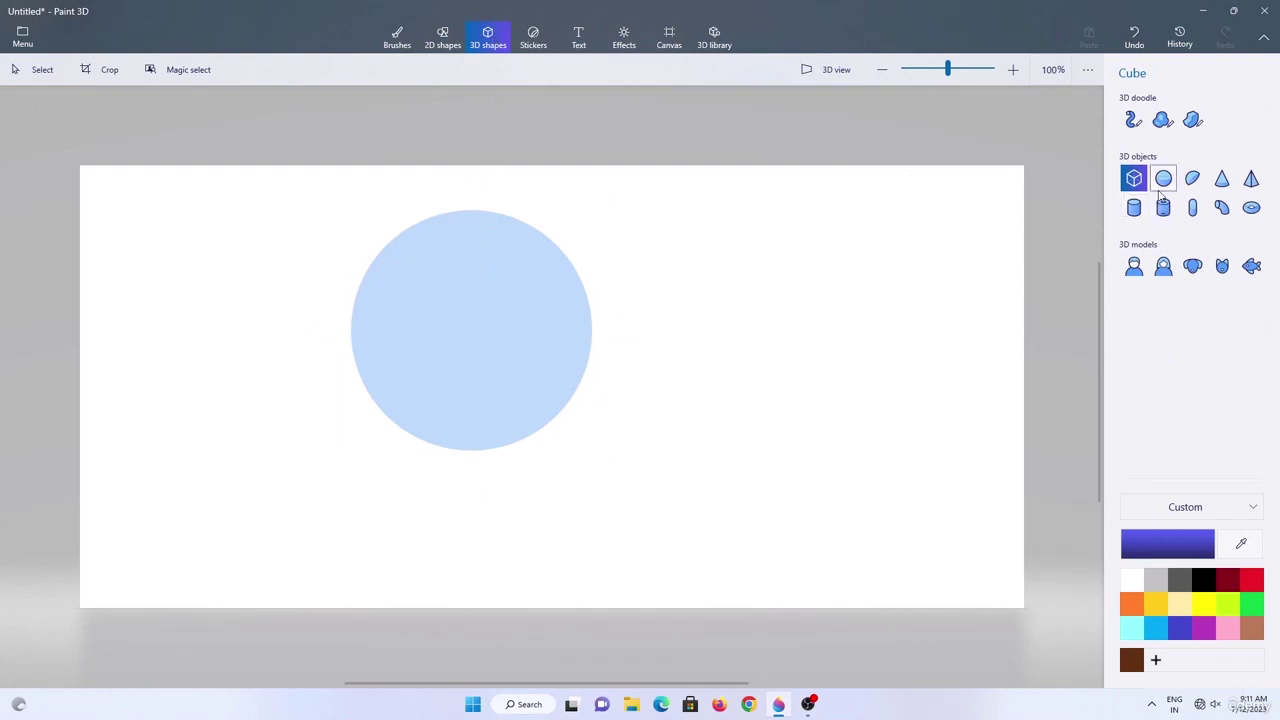
drag(727, 258, 851, 364)
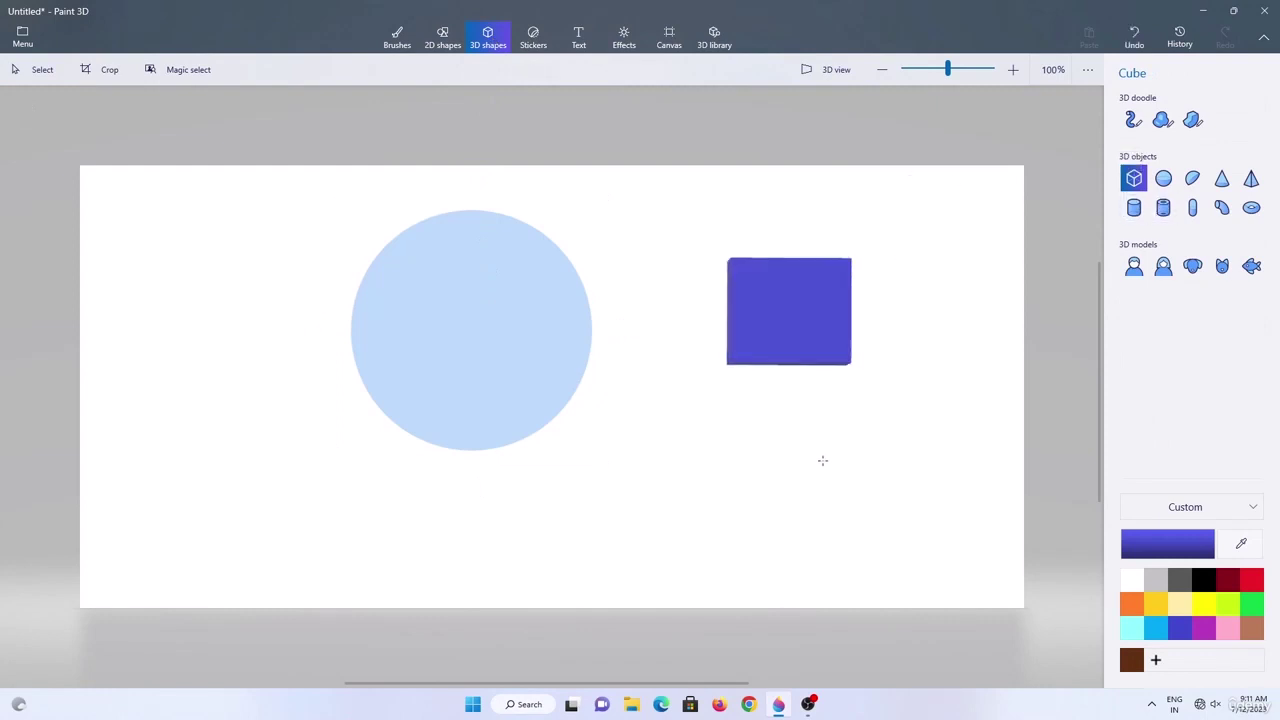
click(487, 353)
drag(487, 353, 775, 332)
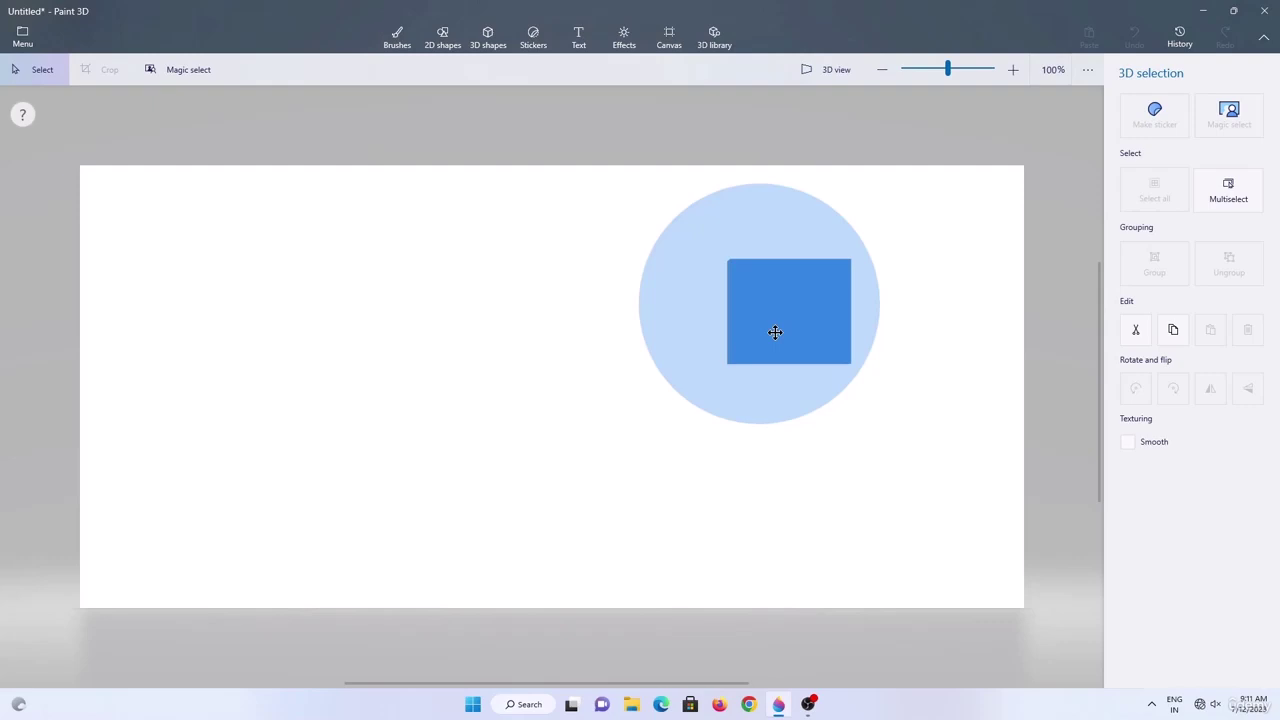
drag(775, 332, 487, 346)
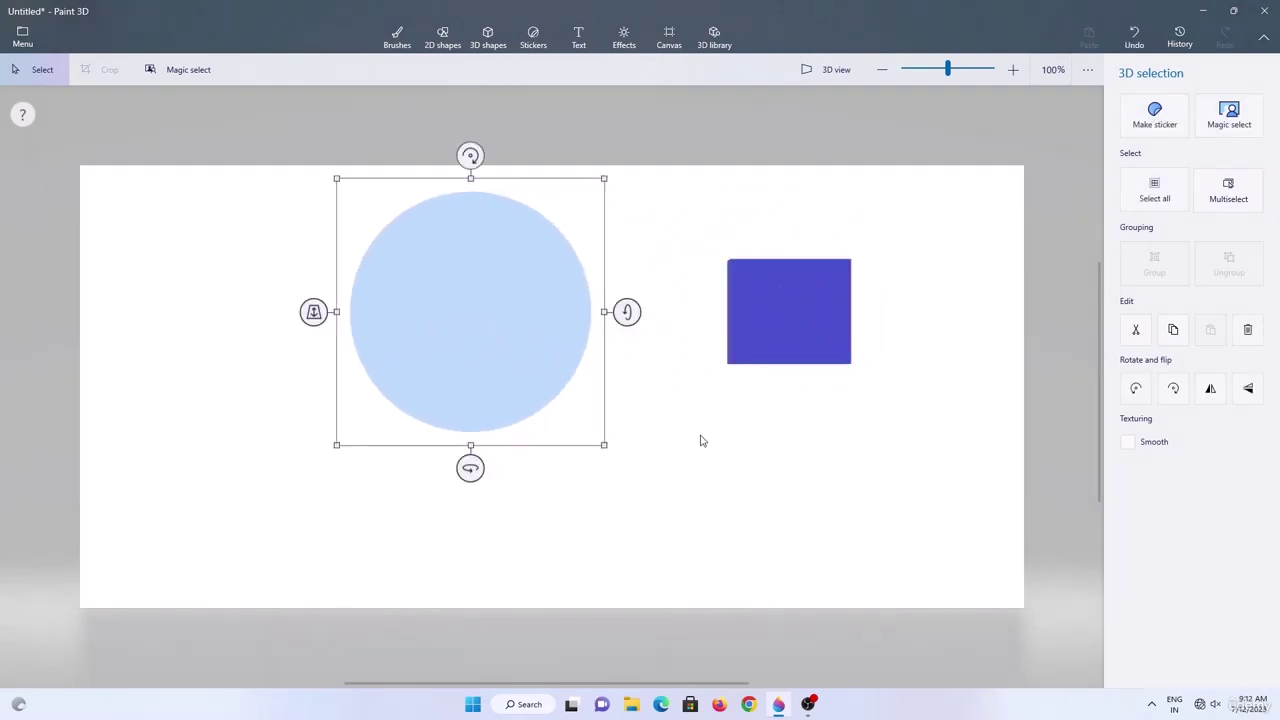
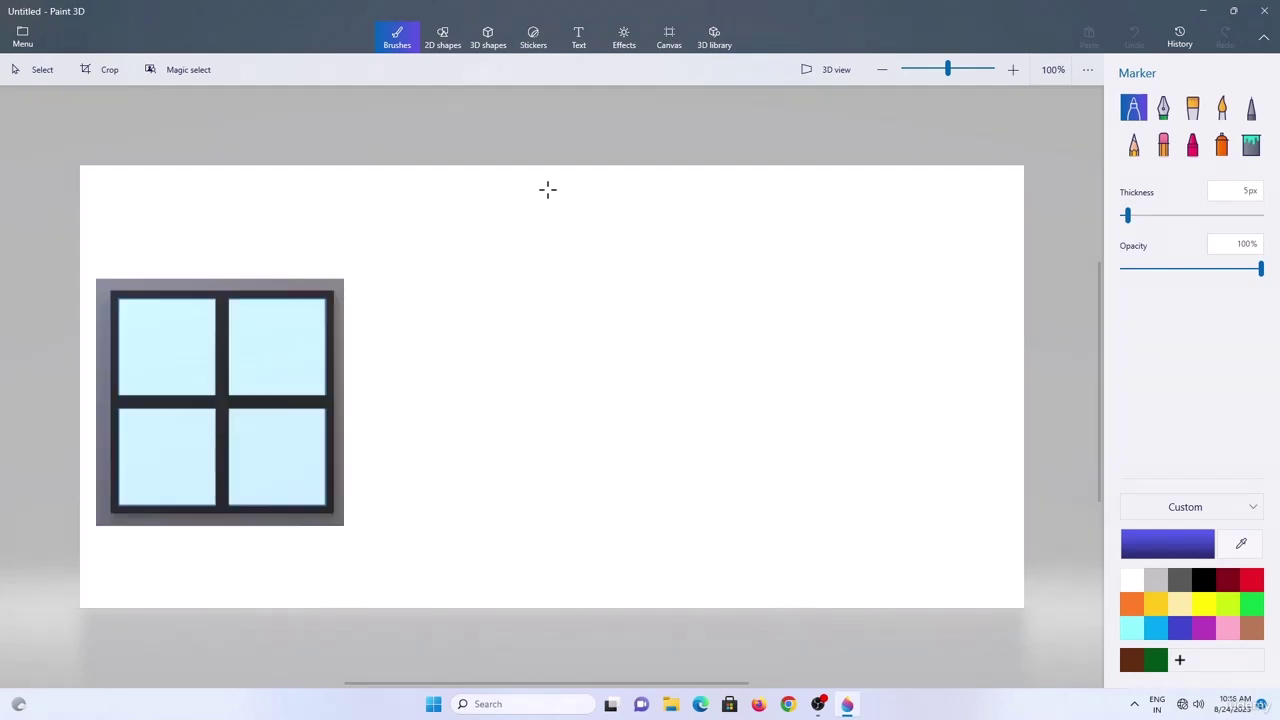
Hide the canvas in the new project and draw a tall, thin indigo 3D cube as a vertical bar.
click(669, 38)
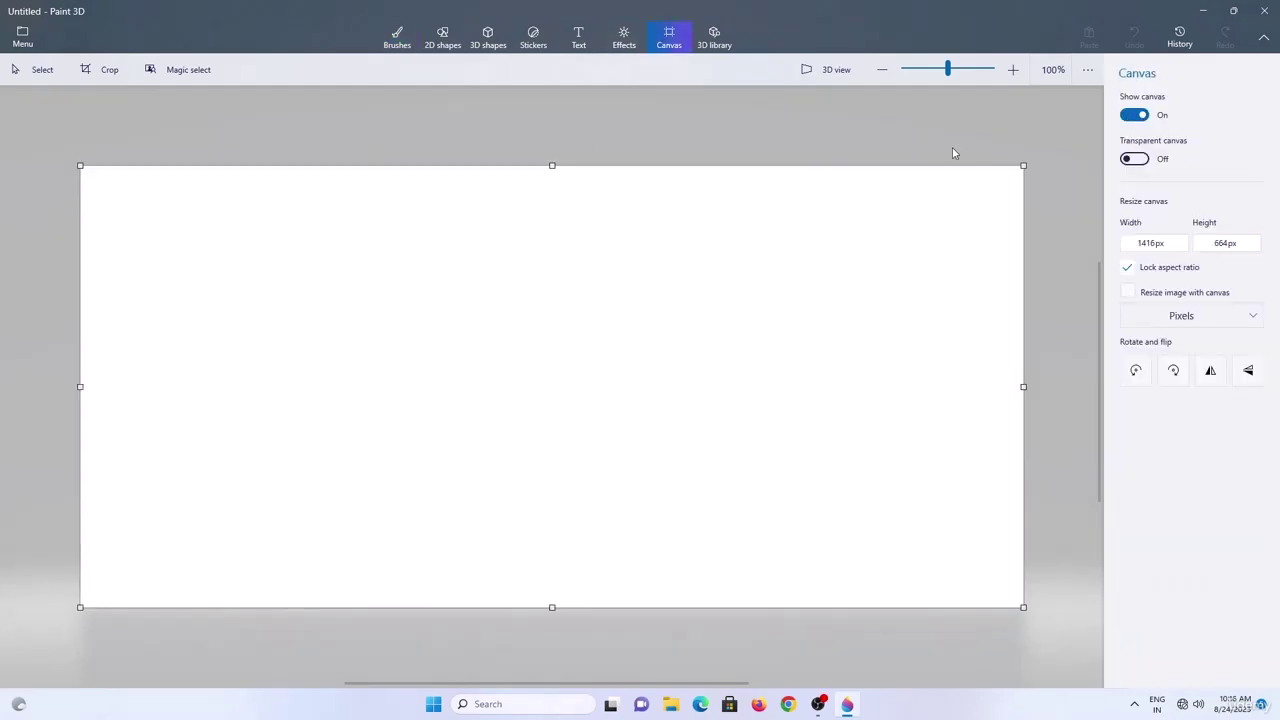
click(1138, 116)
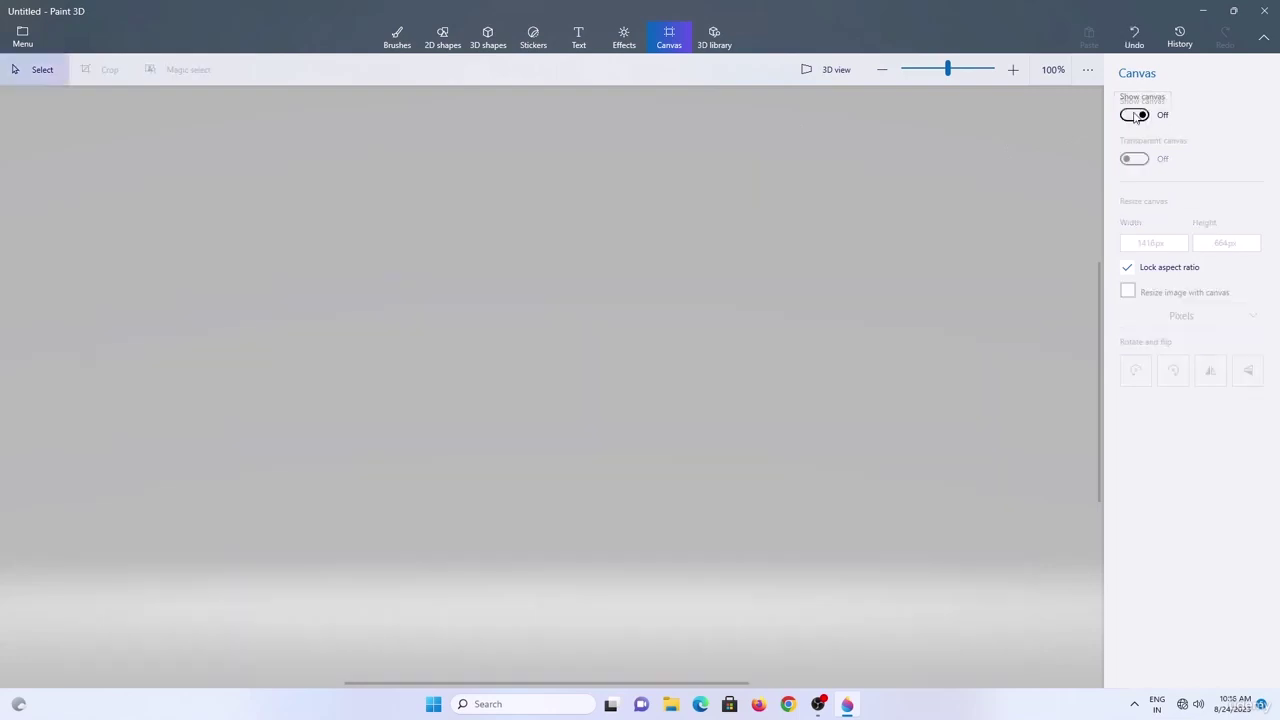
click(495, 47)
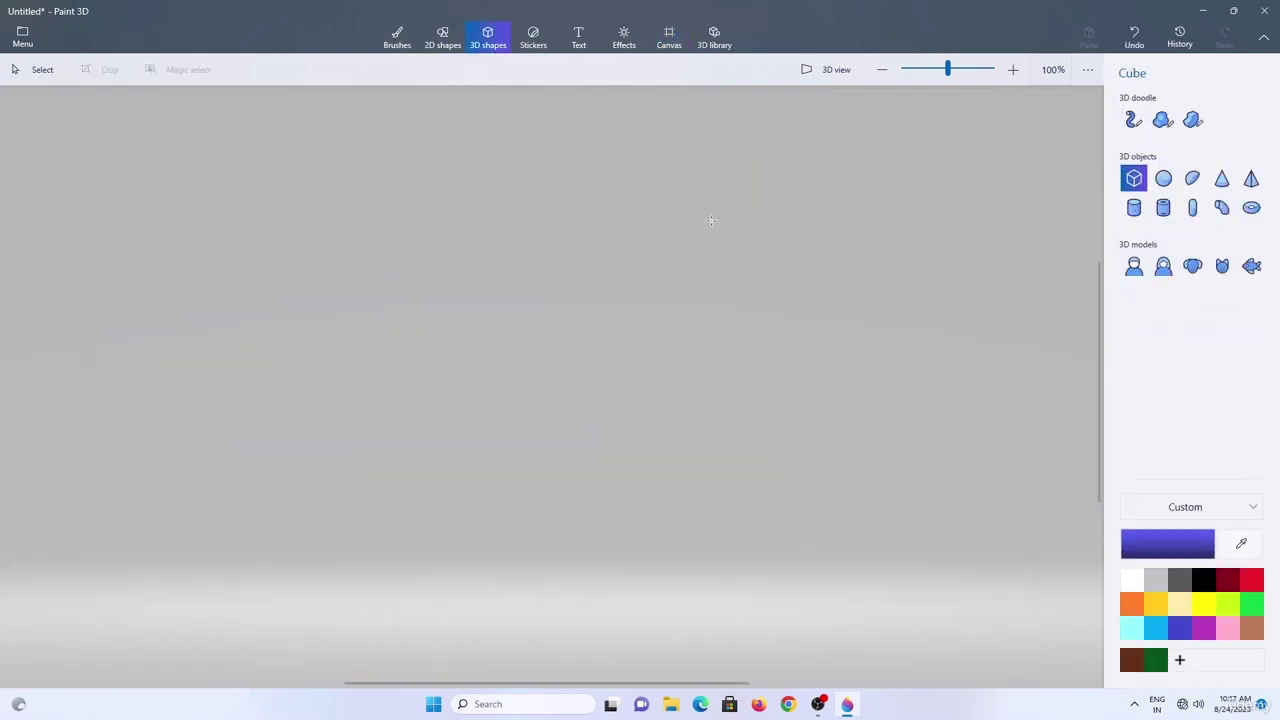
drag(502, 201, 515, 518)
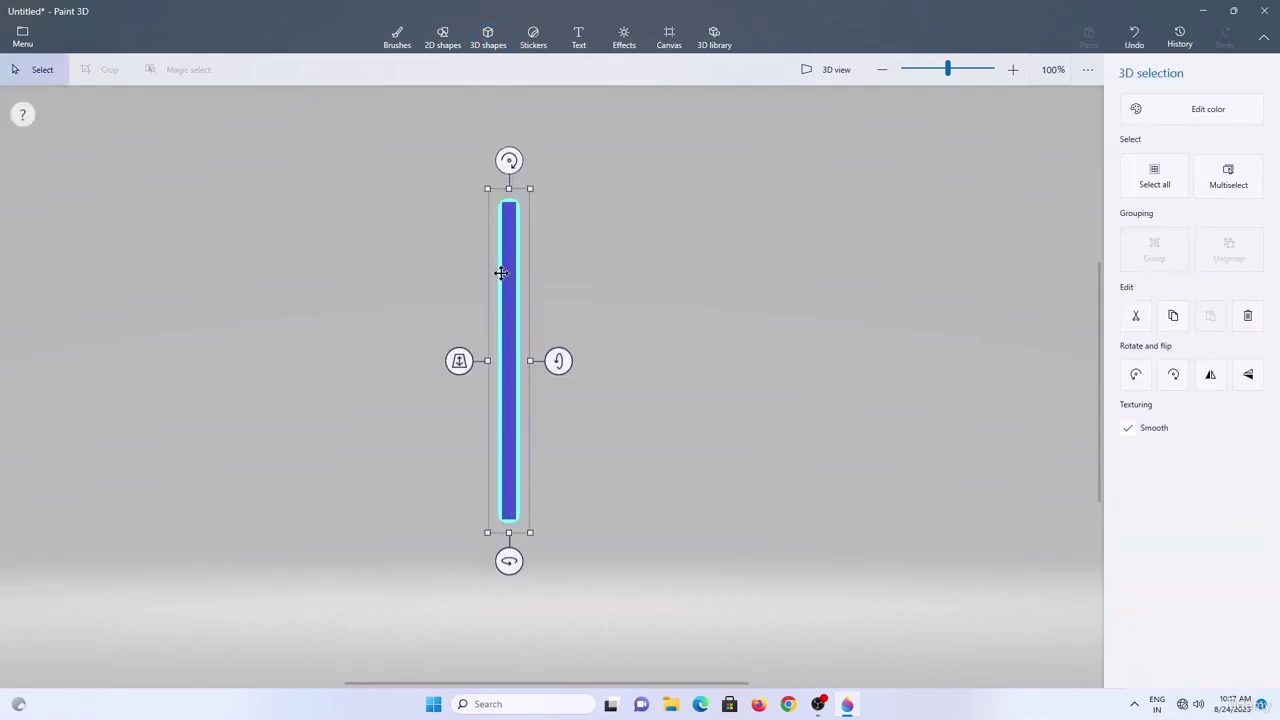
Duplicate the vertical bar, rotate the copy to horizontal and place it at the vertical bar's upper end.
key(ctrl+c)
key(ctrl+v)
drag(509, 160, 654, 346)
drag(560, 352, 677, 220)
Align the horizontal bar flush with the vertical bar's upper corner to form a clean L-shaped joint.
click(1016, 78)
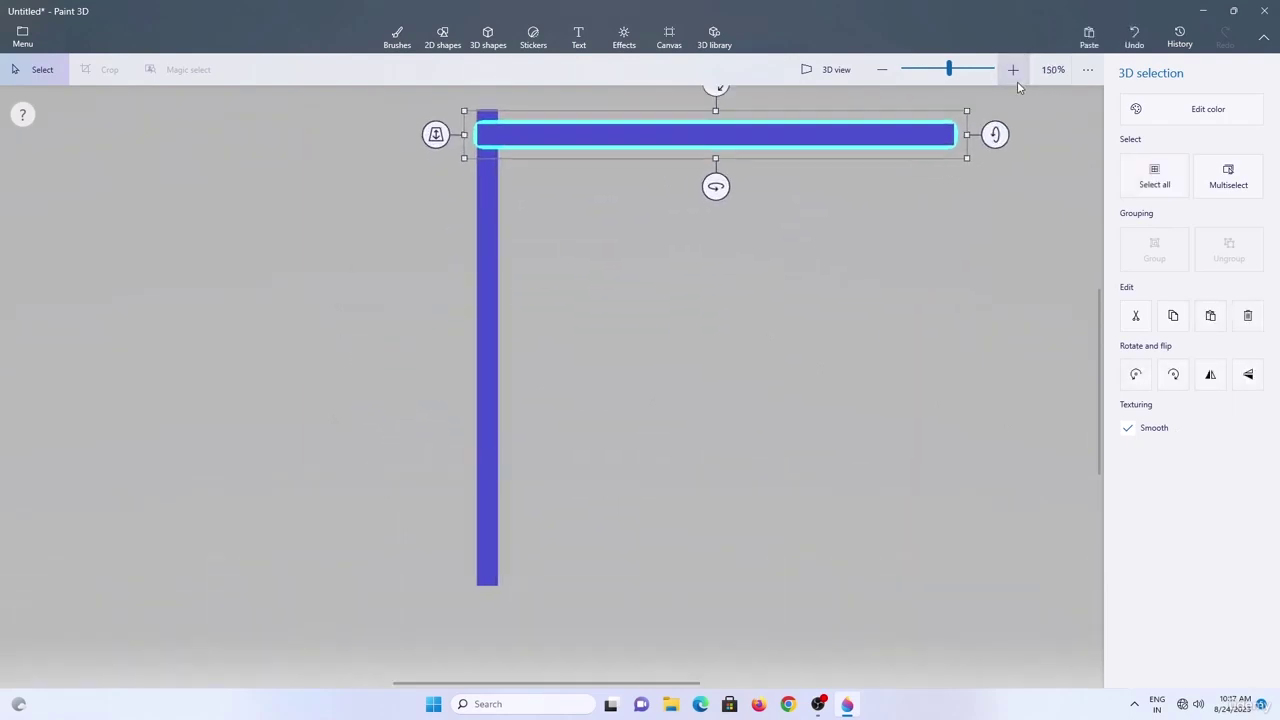
click(1013, 70)
click(1013, 70)
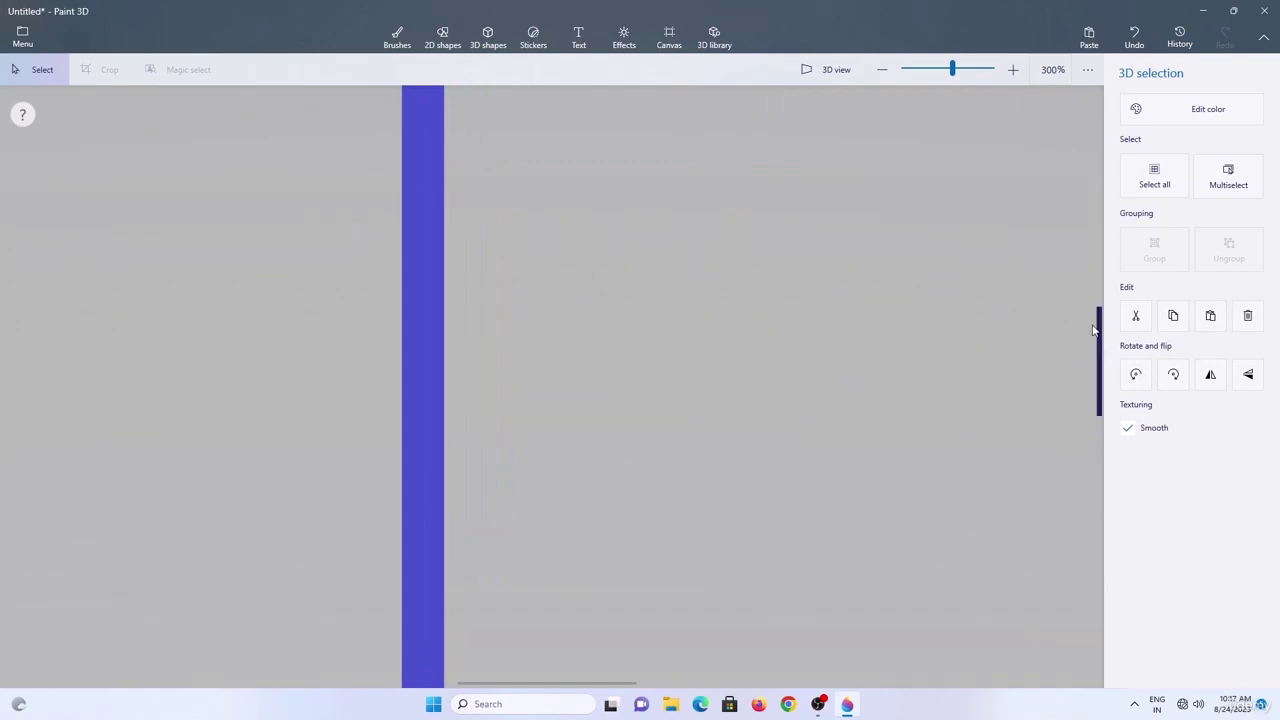
drag(1096, 330, 1096, 253)
mouse_move(594, 283)
mouse_down()
mouse_move(594, 257)
mouse_move(581, 265)
mouse_up()
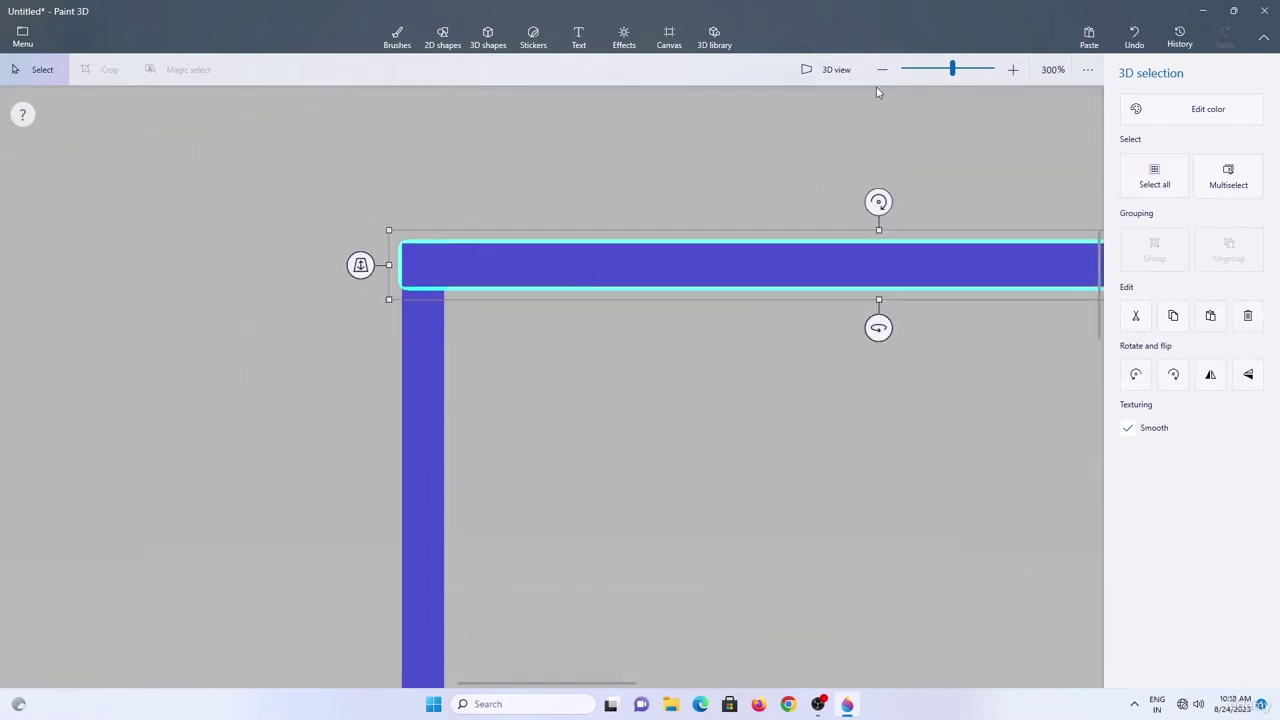
click(882, 69)
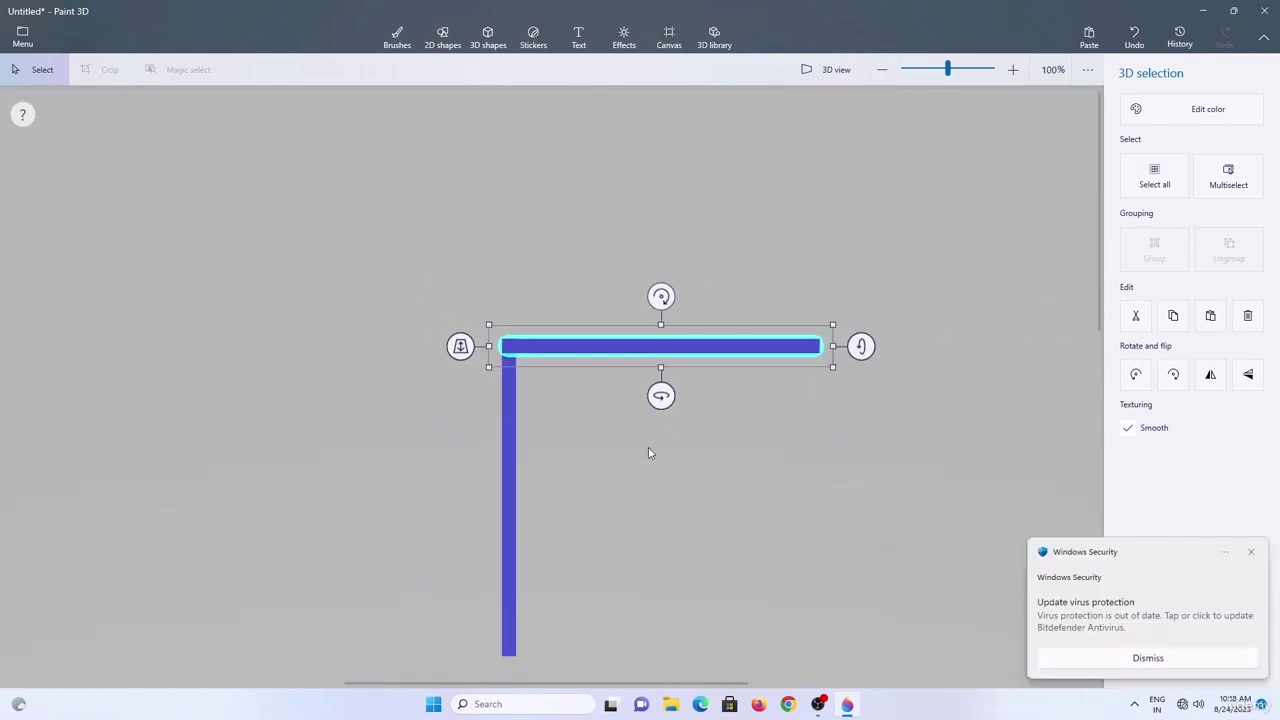
click(1250, 552)
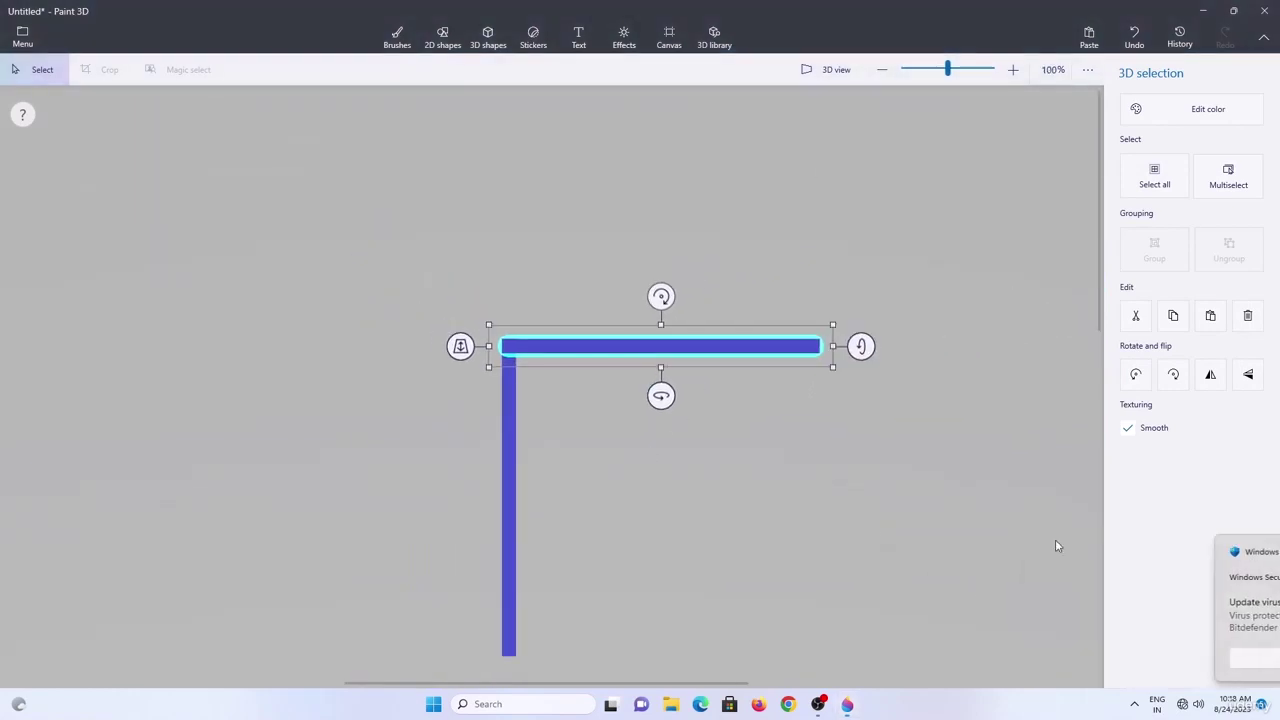
Group the two bars into one L-shaped object and move it up and to the left.
key(ctrl+a)
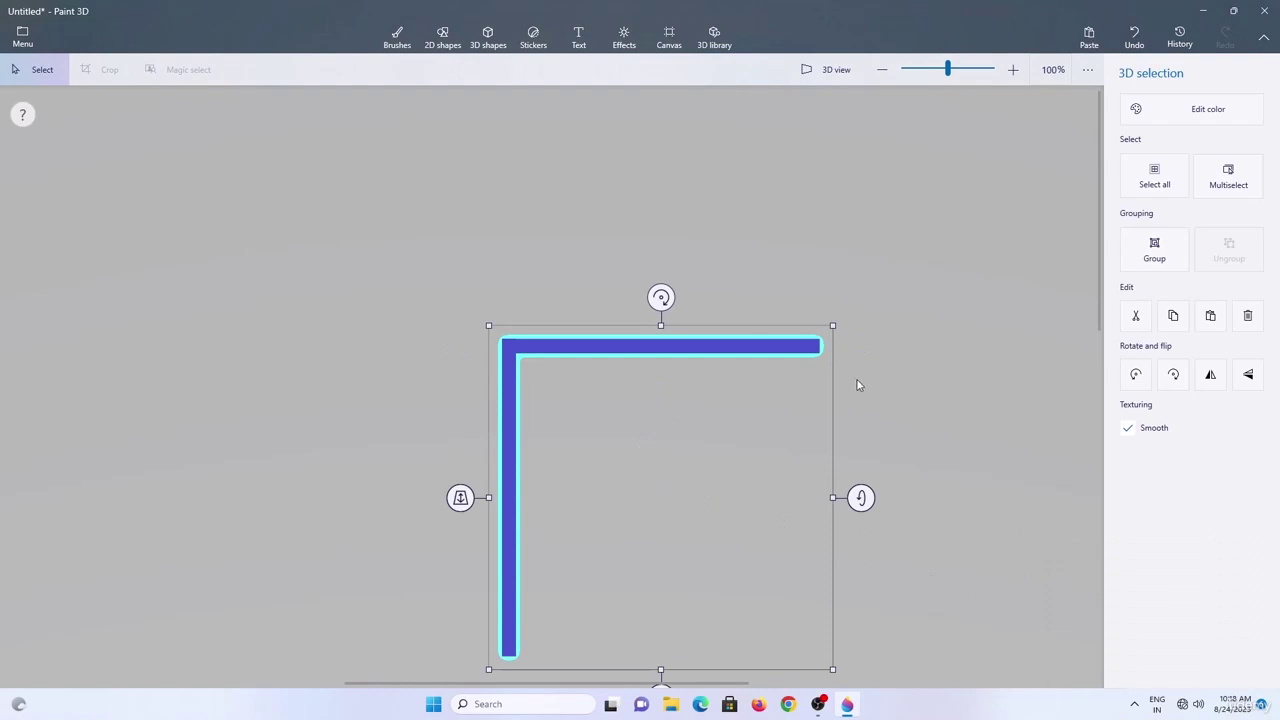
click(1154, 252)
drag(636, 380, 554, 229)
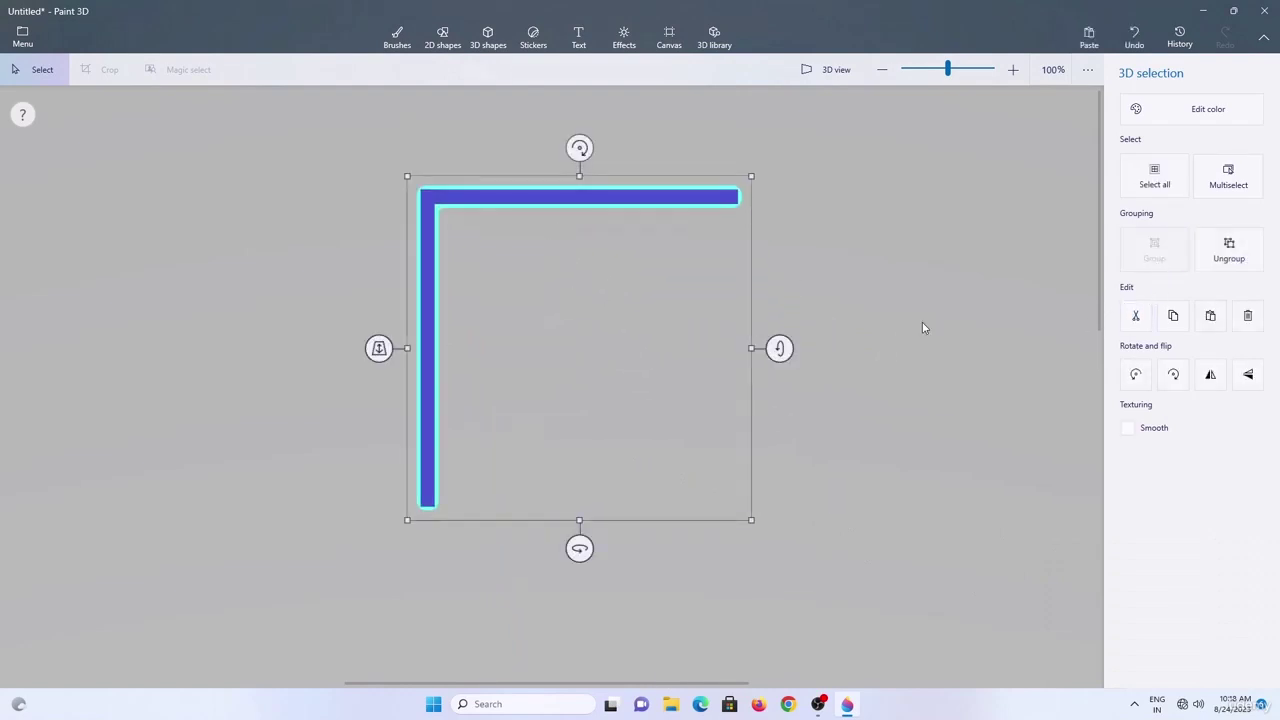
Complete a square frame with a copy of the L shape flipped horizontally and vertically, and group both halves.
click(1173, 318)
click(1210, 320)
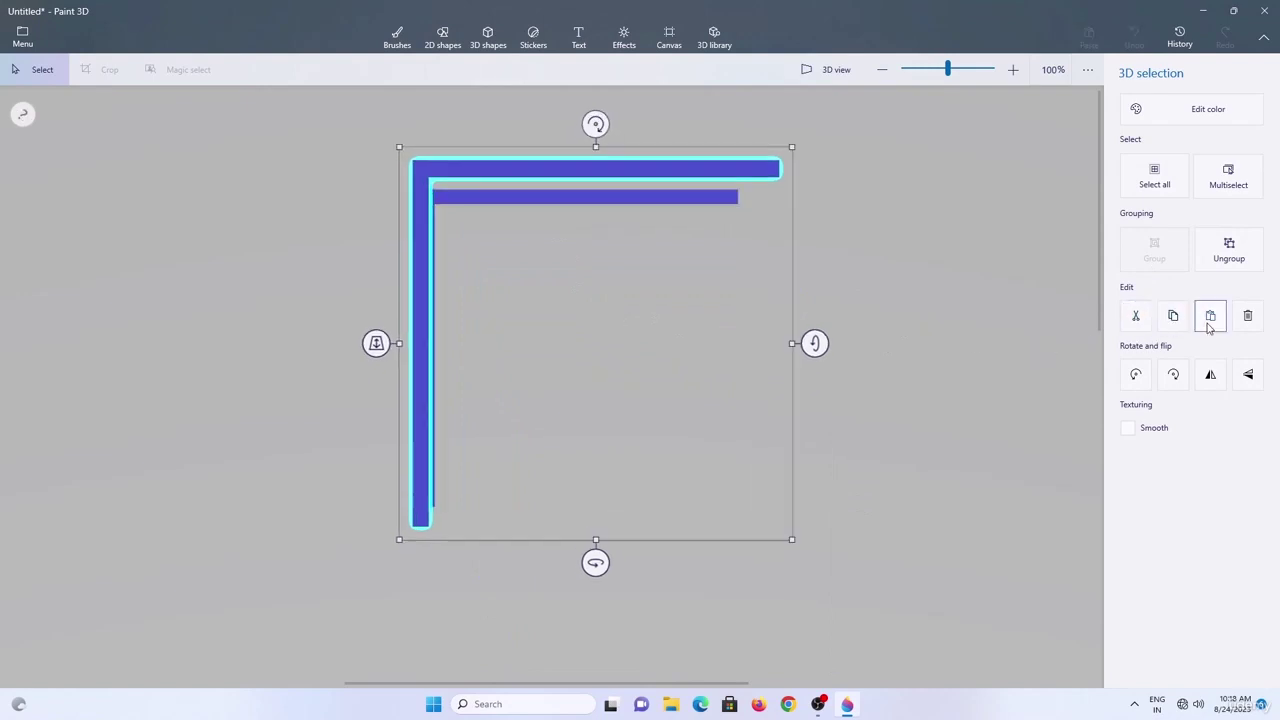
click(1210, 375)
click(1248, 375)
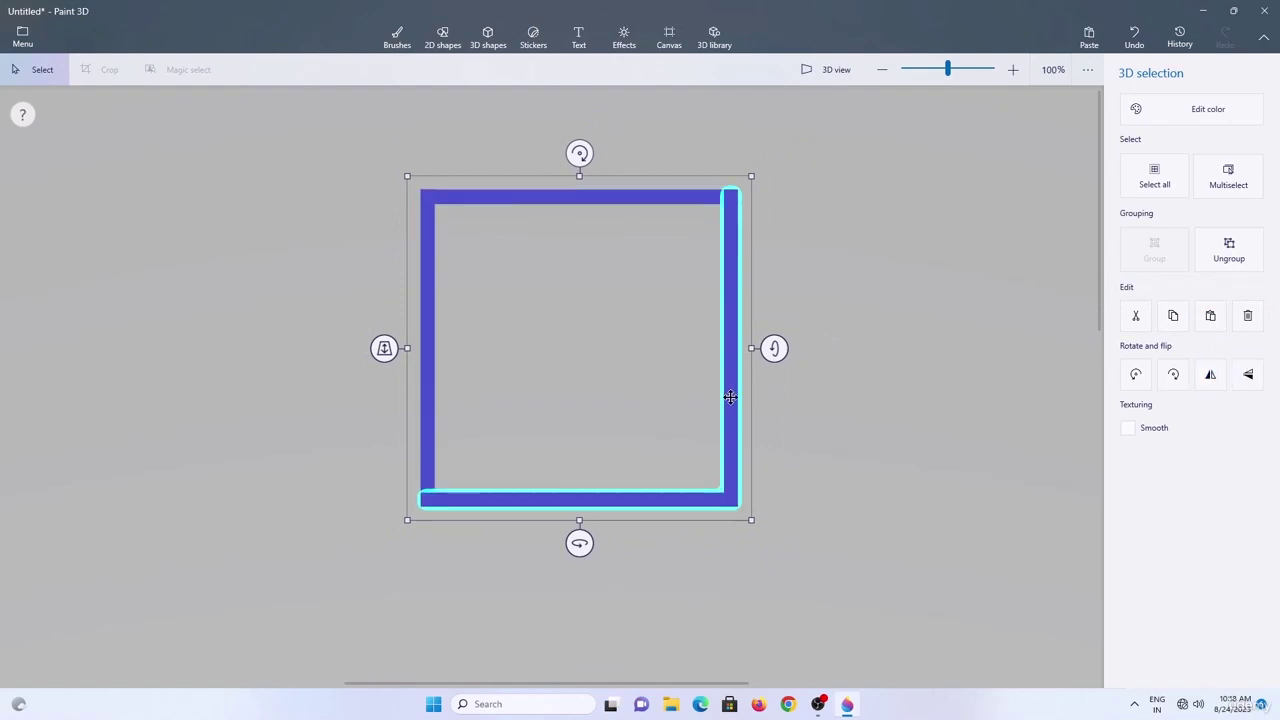
key(ctrl+a)
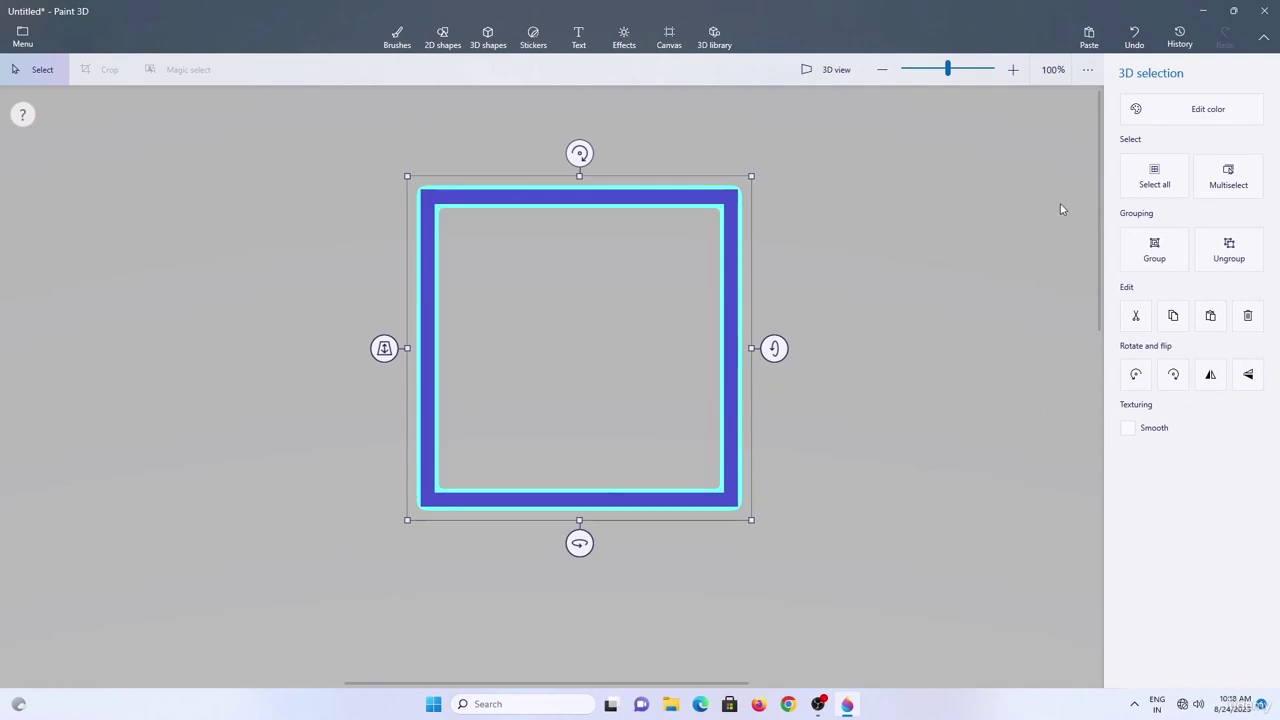
click(1150, 252)
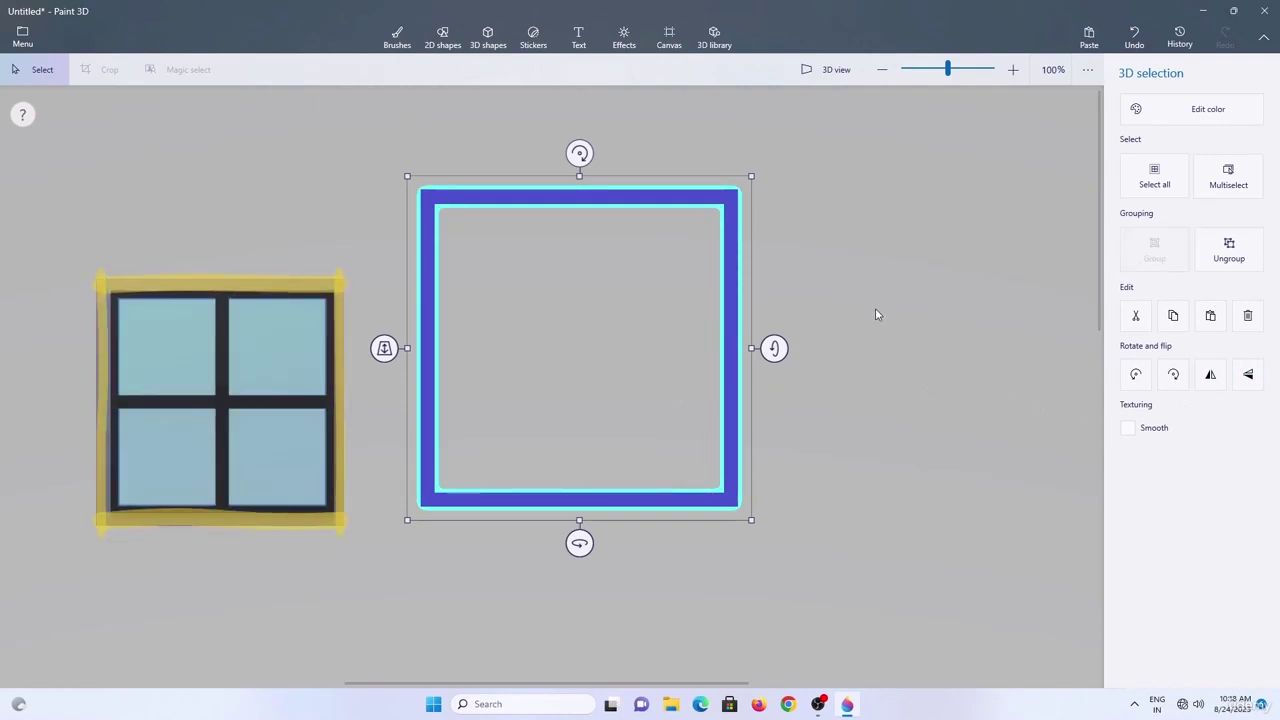
Recolor the square frame dark gray and place a smaller copy of it to the right of the original.
click(1150, 118)
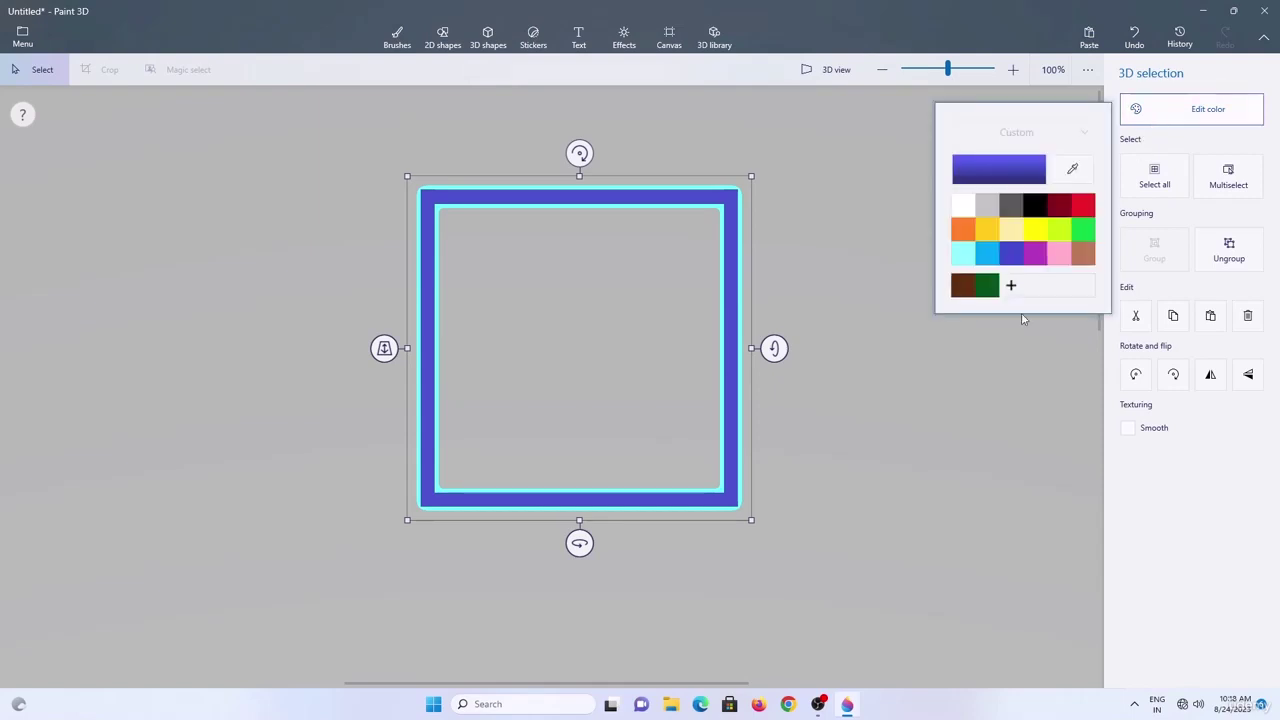
click(1011, 206)
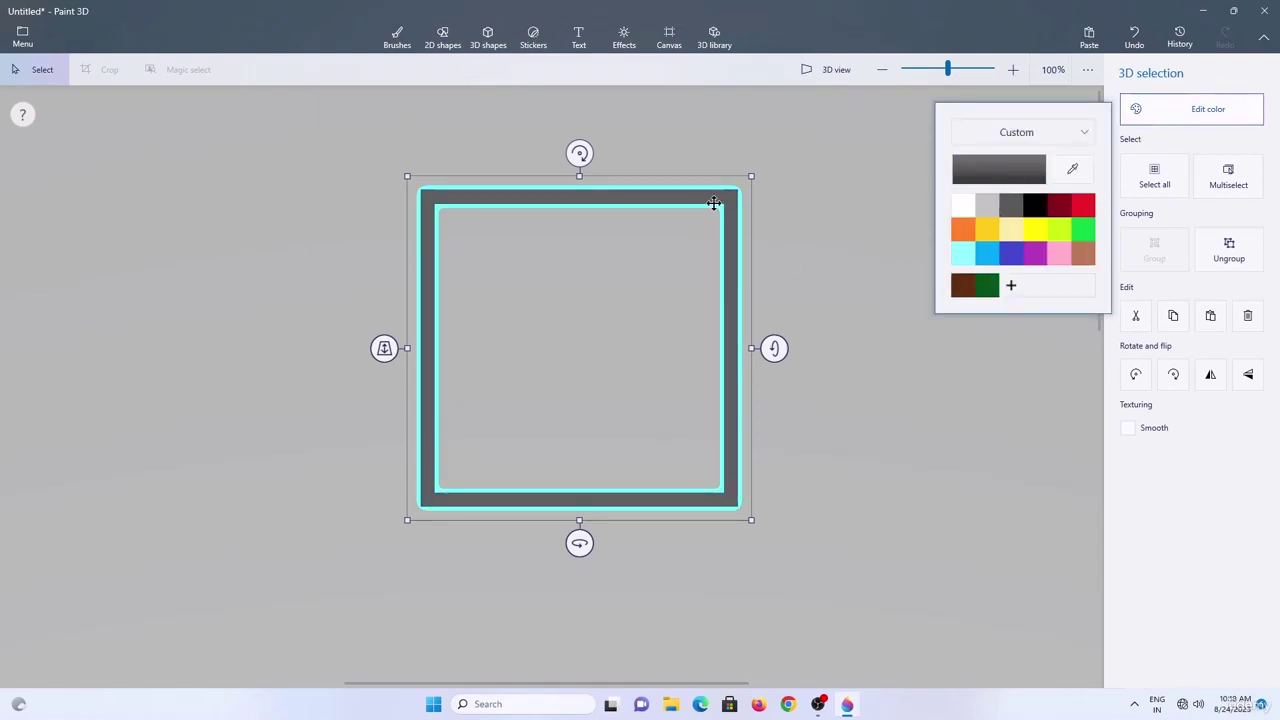
drag(713, 203, 402, 148)
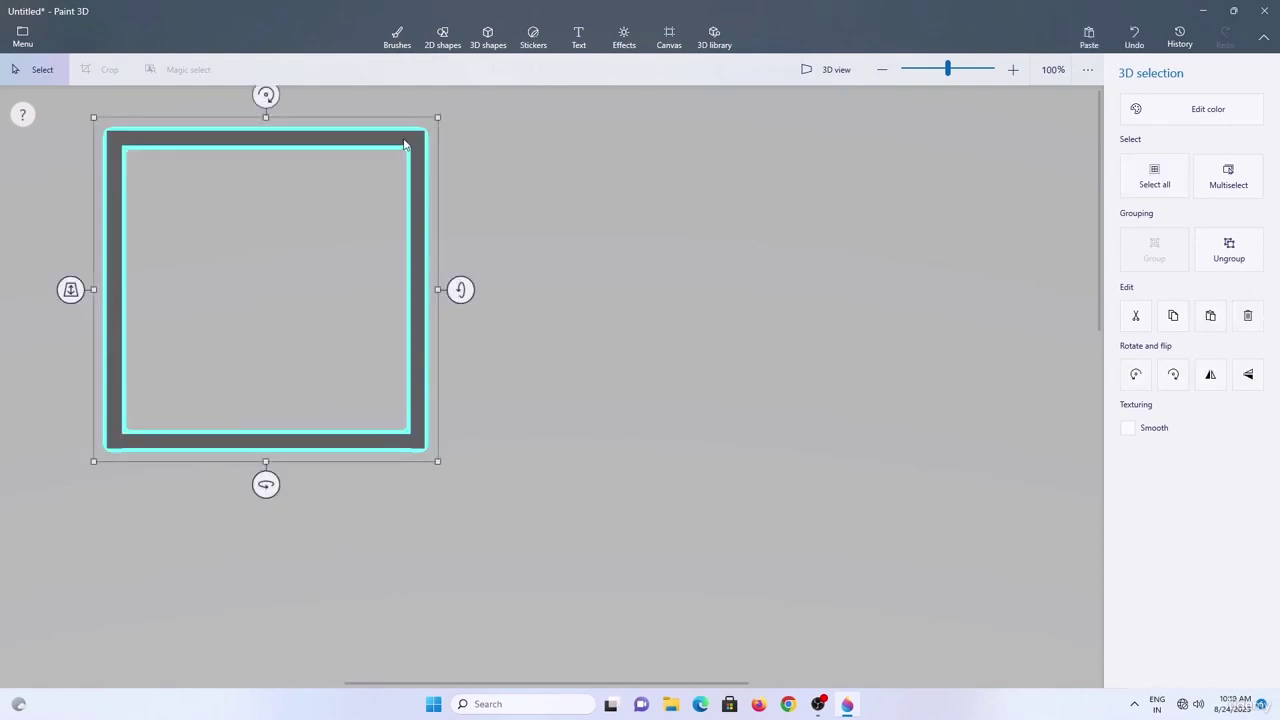
key(ctrl)
ctrl+drag(408, 140, 725, 268)
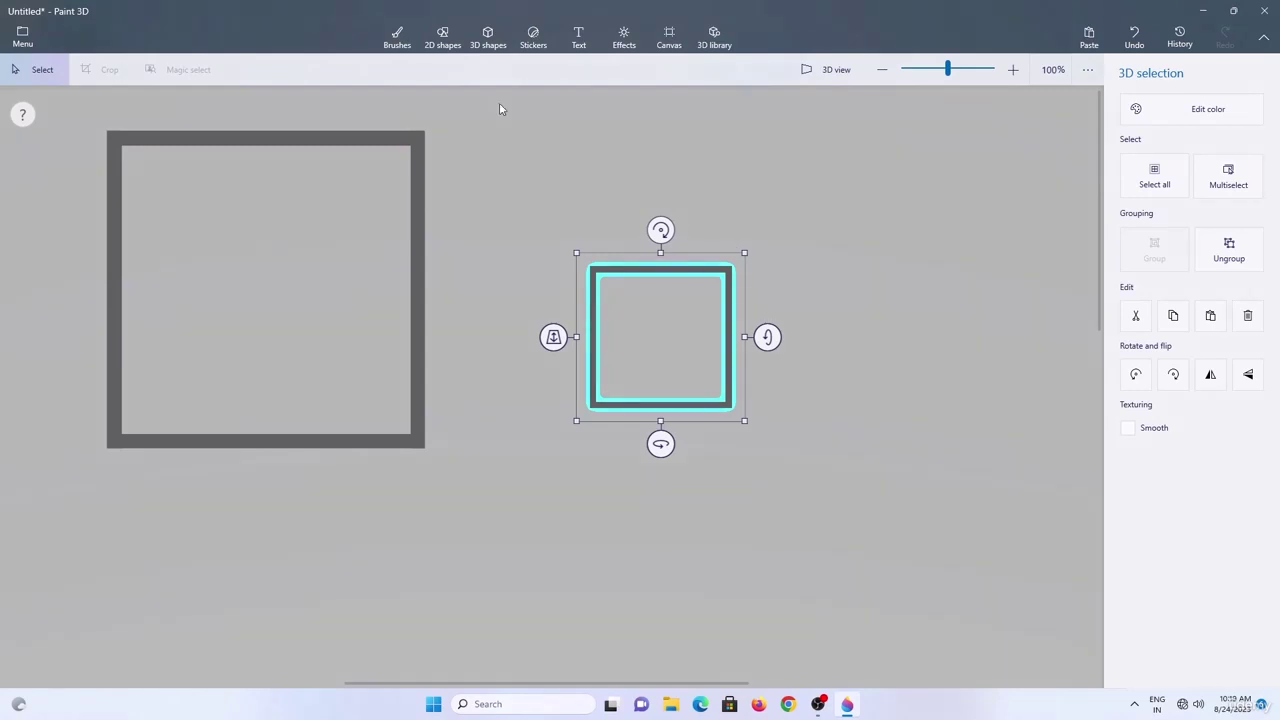
Draw a 2D square inside the small frame with solid blue fill, no outline and 51% sticker opacity.
click(445, 45)
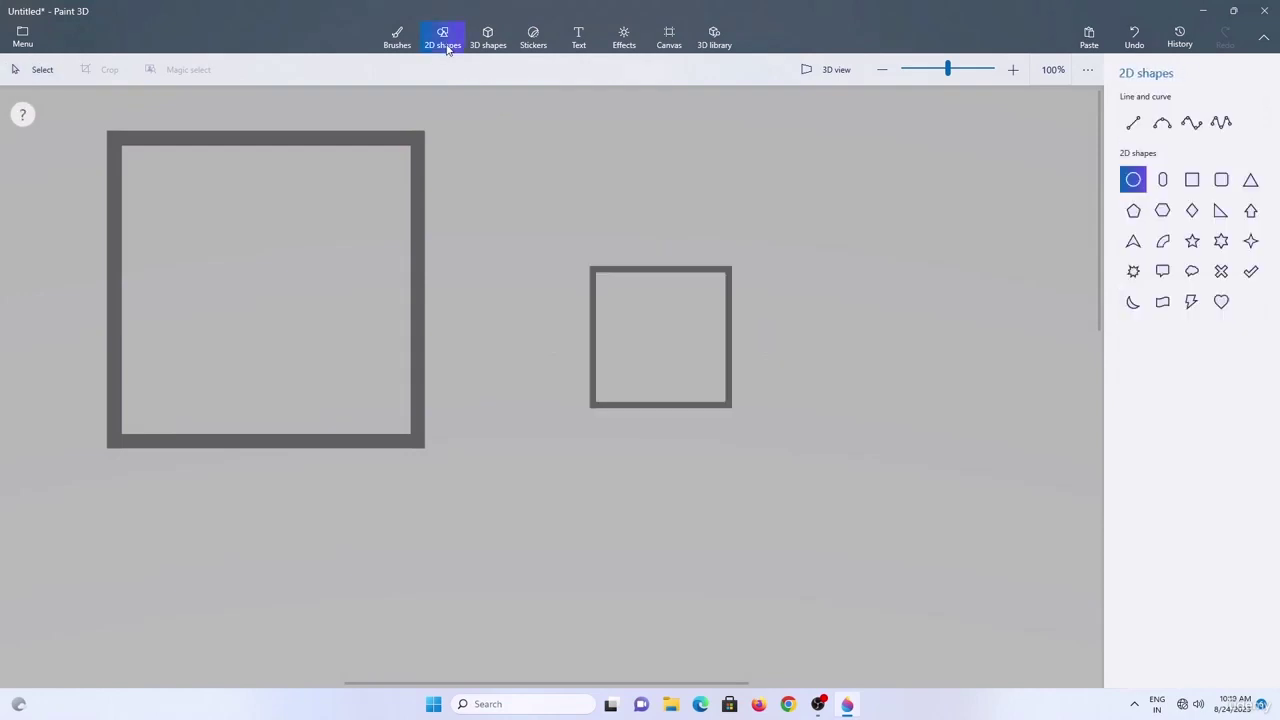
click(1192, 180)
click(1013, 69)
drag(617, 214, 813, 409)
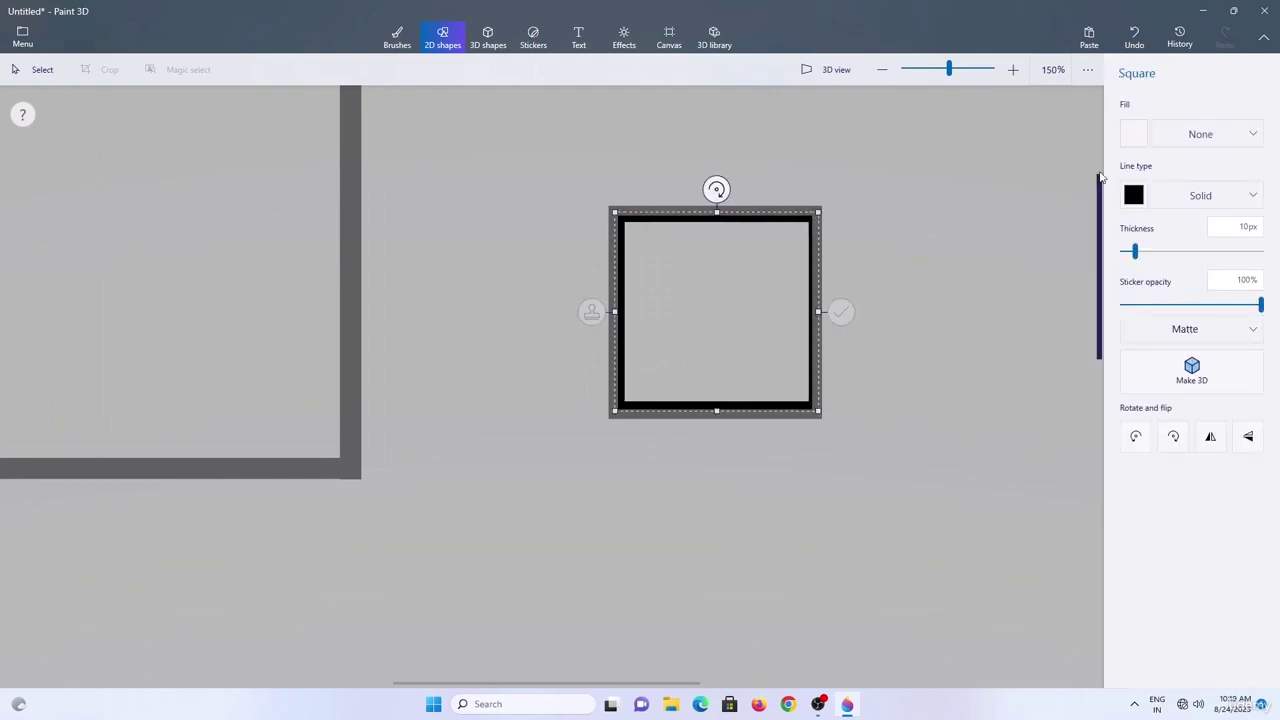
click(1186, 134)
click(1197, 164)
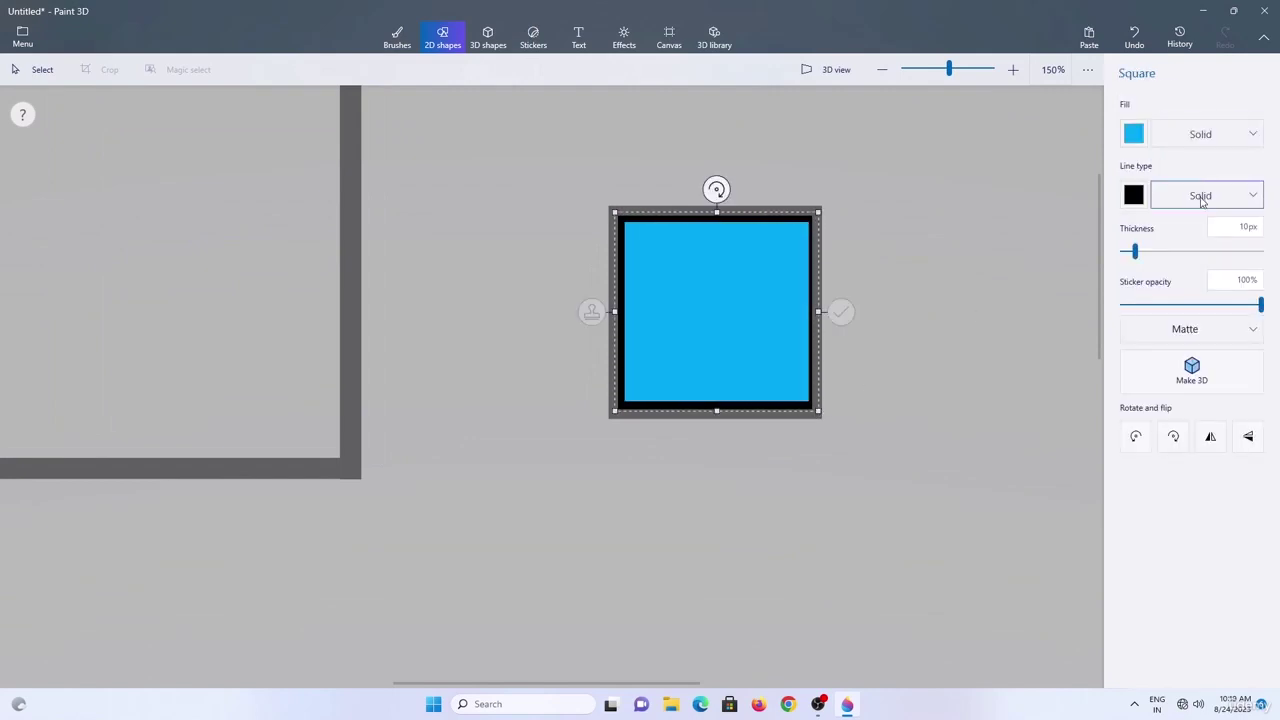
click(1200, 196)
click(1206, 168)
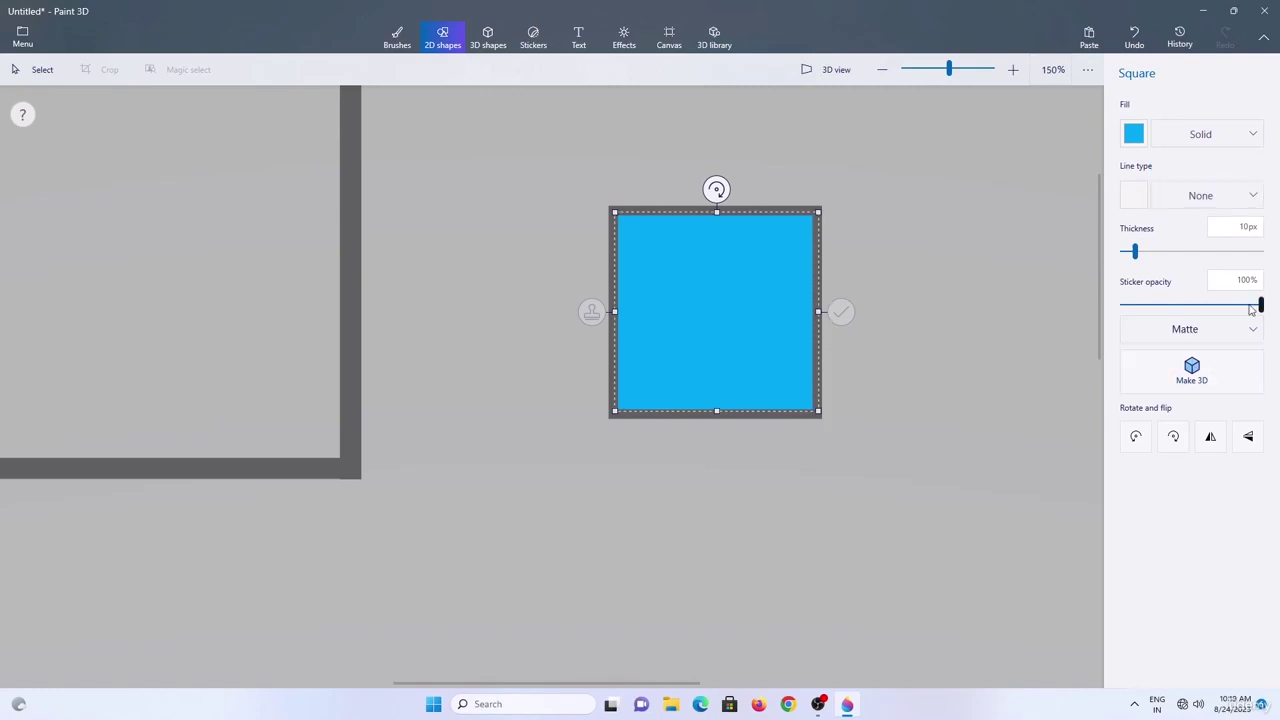
drag(1260, 304, 1191, 314)
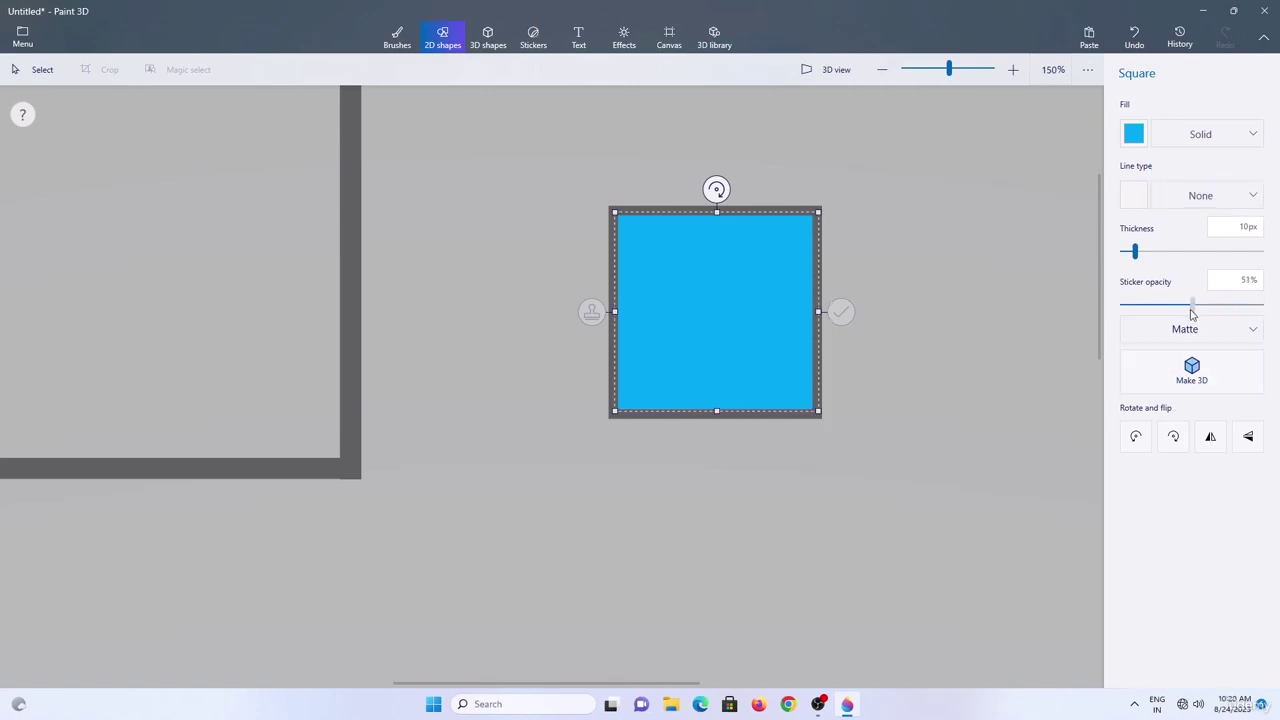
Convert the blue square into a 3D glass pane and adjust its fit and depth within the small frame.
click(1191, 371)
click(830, 200)
drag(831, 200, 831, 206)
click(1012, 73)
click(1012, 73)
click(1012, 73)
click(889, 80)
click(889, 80)
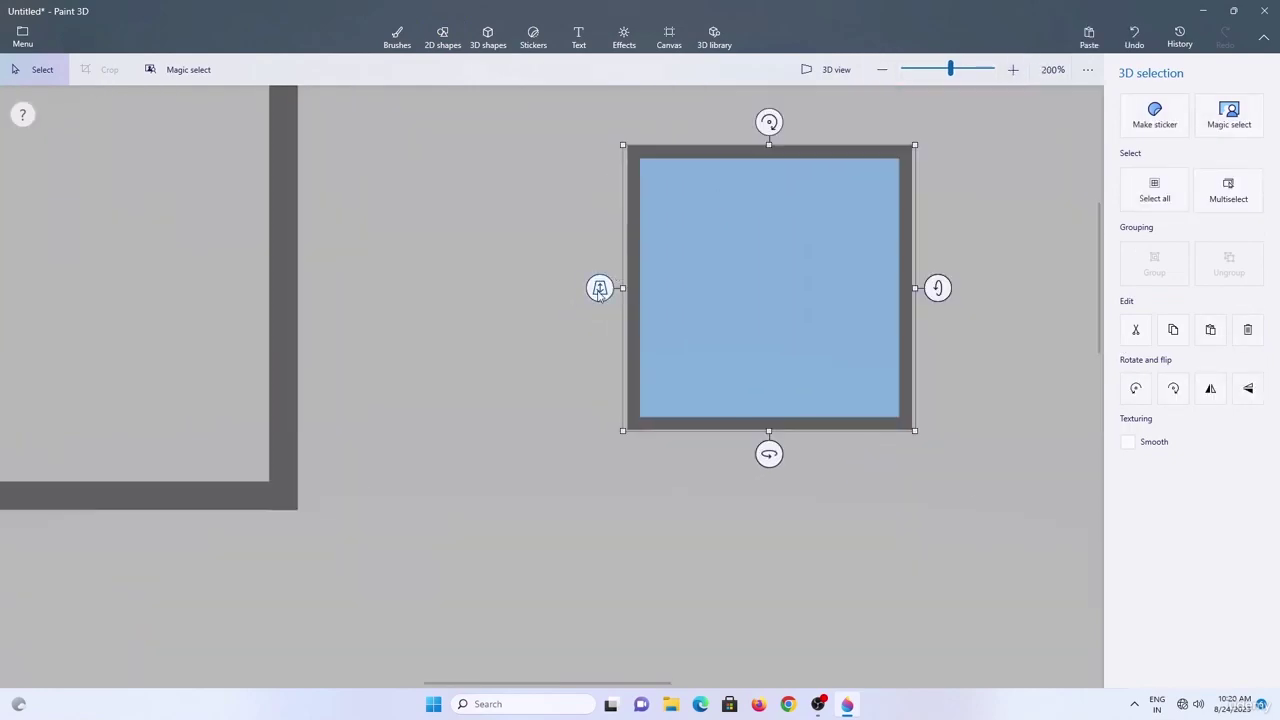
drag(600, 286, 586, 405)
Recolor the small frame black and group it with its blue glass pane.
click(882, 69)
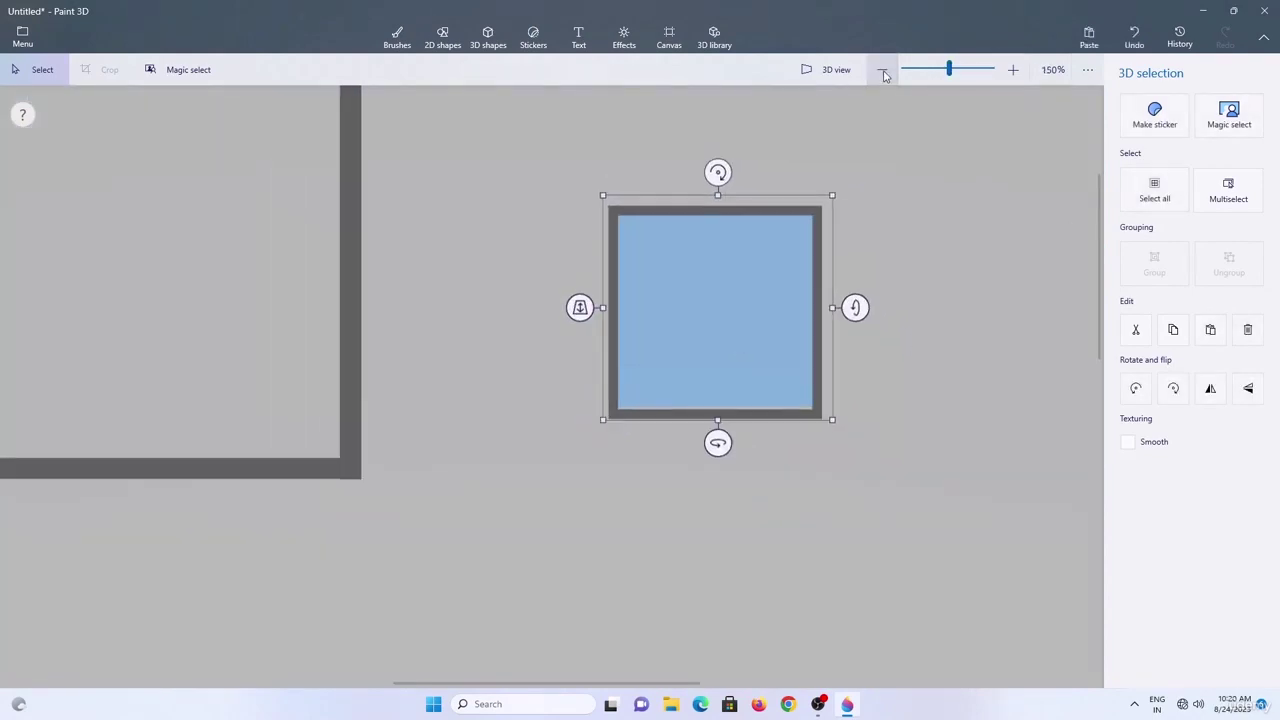
click(882, 69)
click(730, 230)
click(750, 245)
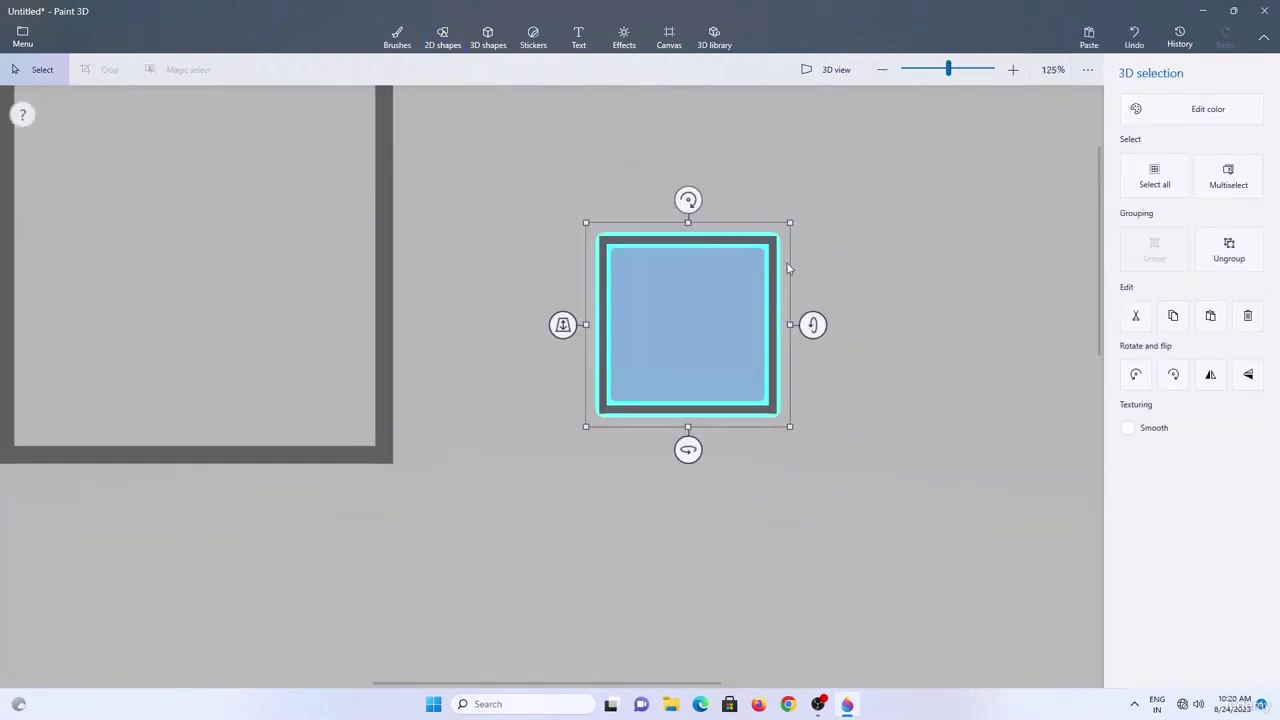
click(1188, 117)
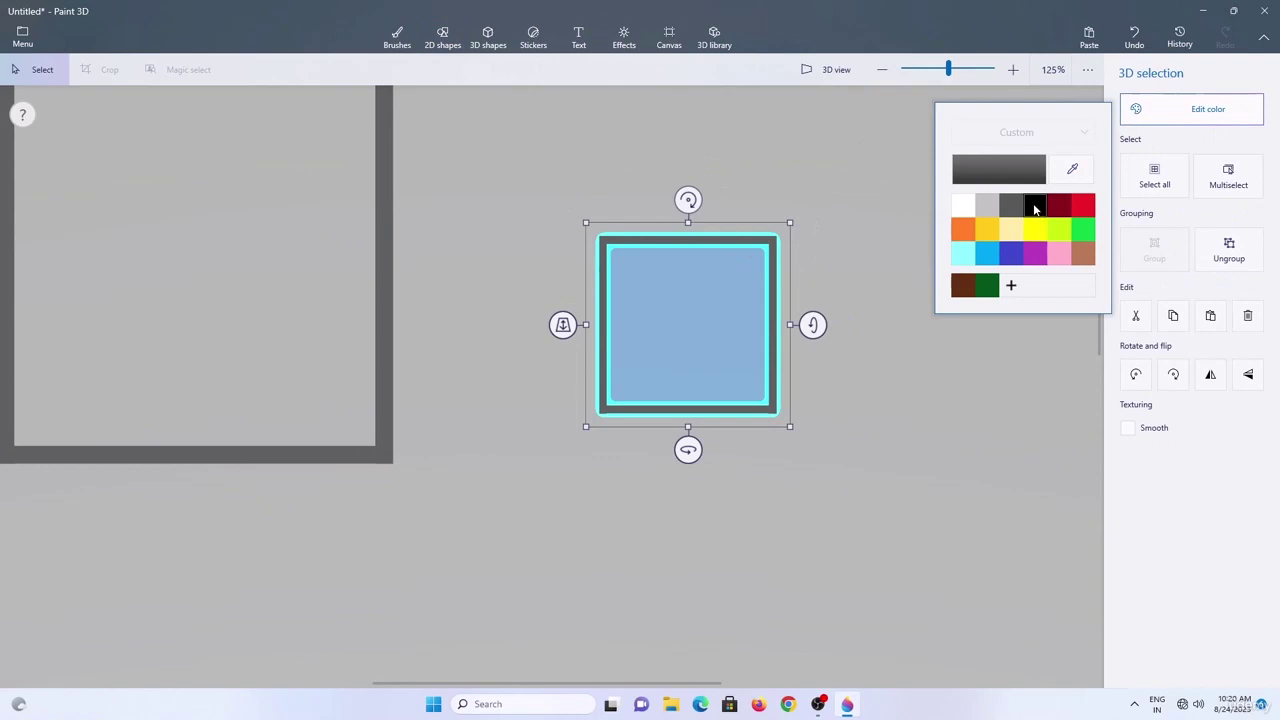
click(1035, 207)
click(823, 277)
drag(800, 175, 568, 481)
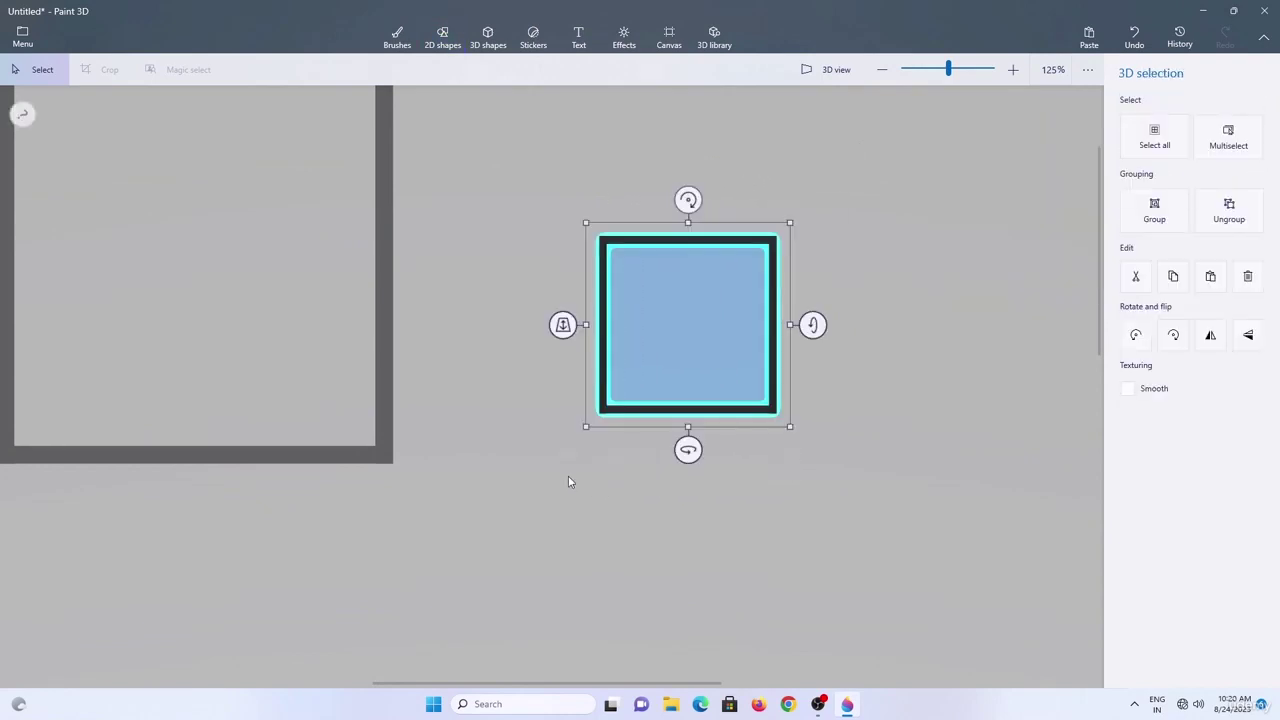
click(1163, 215)
Duplicate the framed pane three times to form a two-by-two grid with touching edges.
click(882, 69)
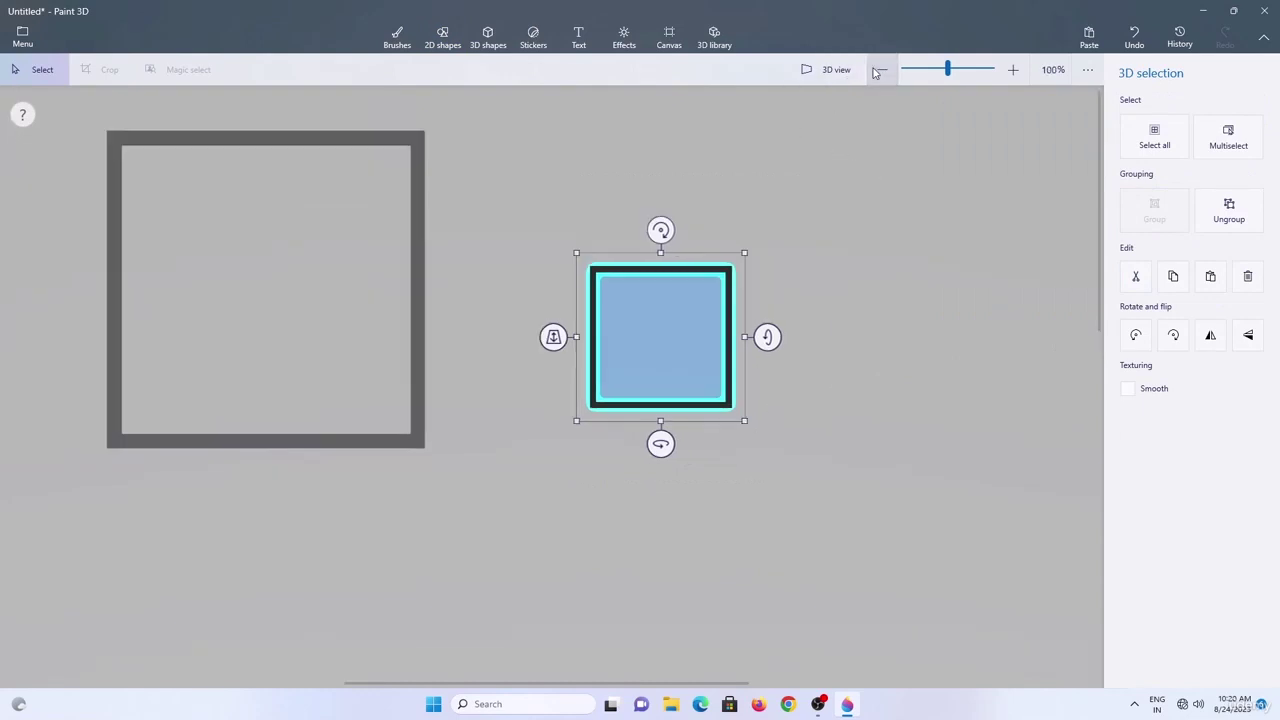
key(ctrl)
key(ctrl+c)
key(ctrl+v)
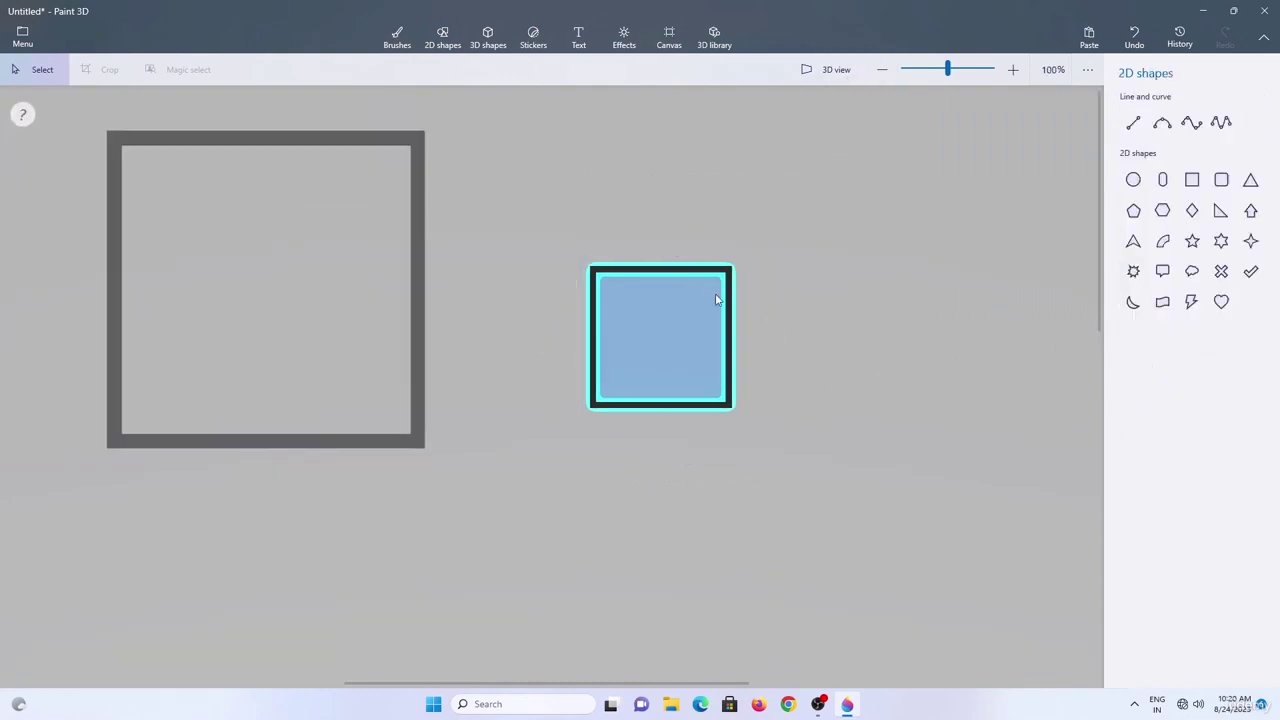
shift+drag(716, 294, 853, 322)
click(688, 311)
ctrl+shift+drag(674, 346, 664, 485)
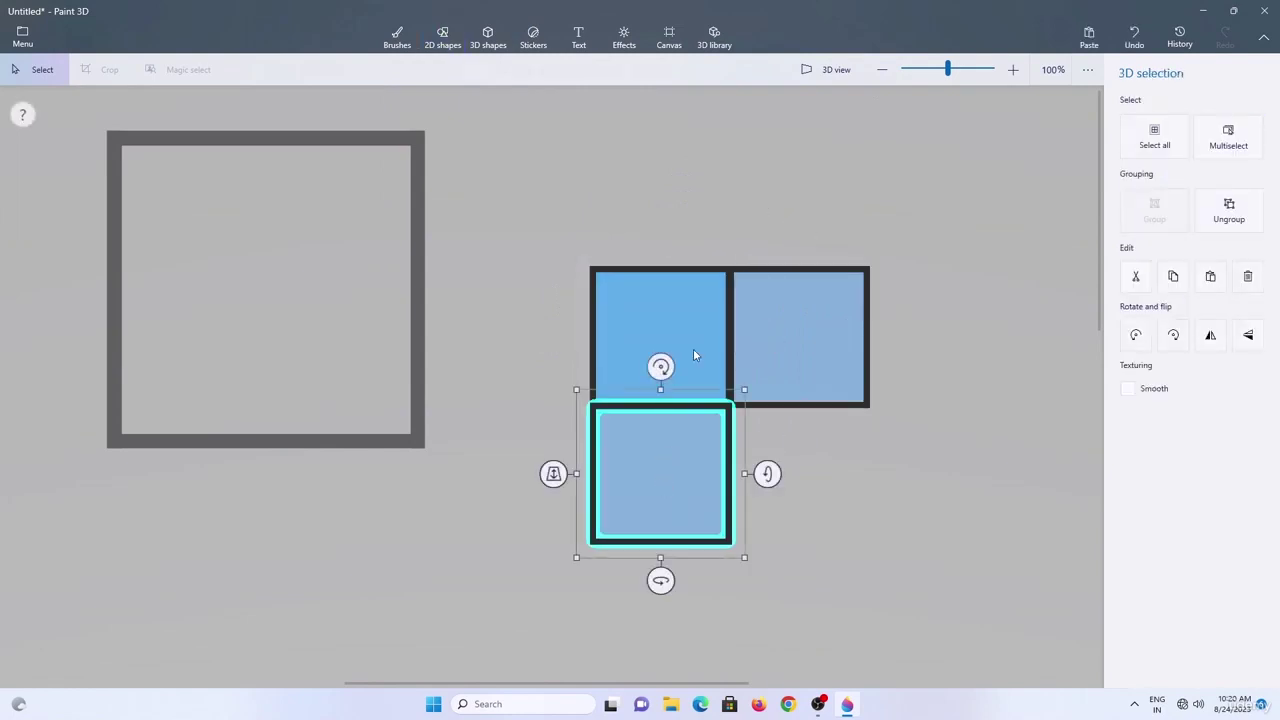
ctrl+shift+drag(693, 348, 811, 469)
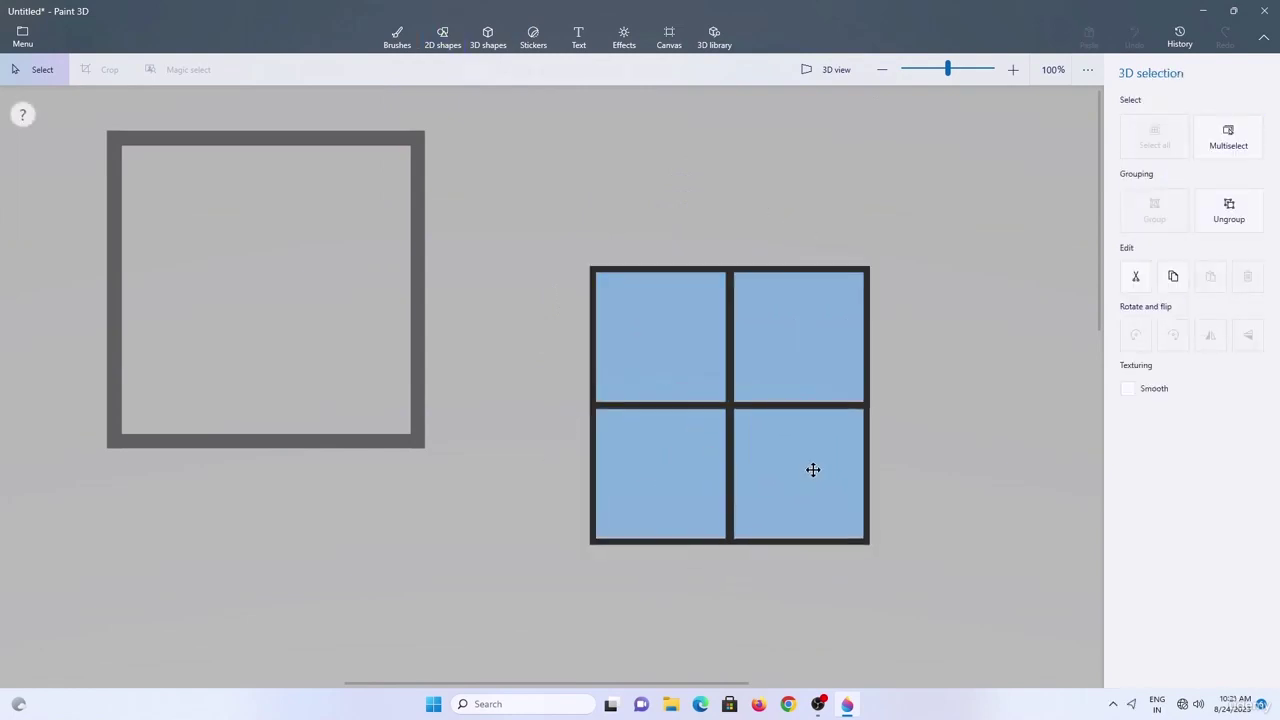
Move all four panes together into the large gray frame and enlarge them to fill its opening.
click(921, 257)
drag(908, 230, 571, 585)
drag(689, 411, 220, 286)
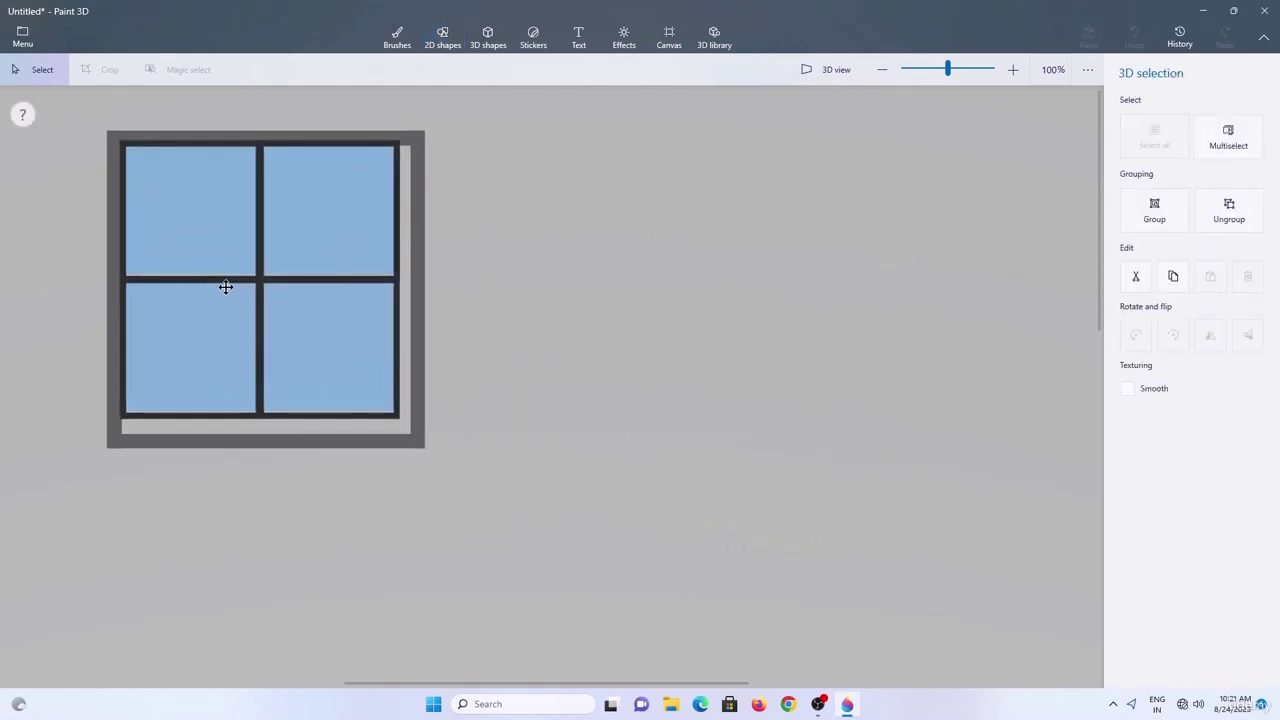
drag(410, 433, 429, 453)
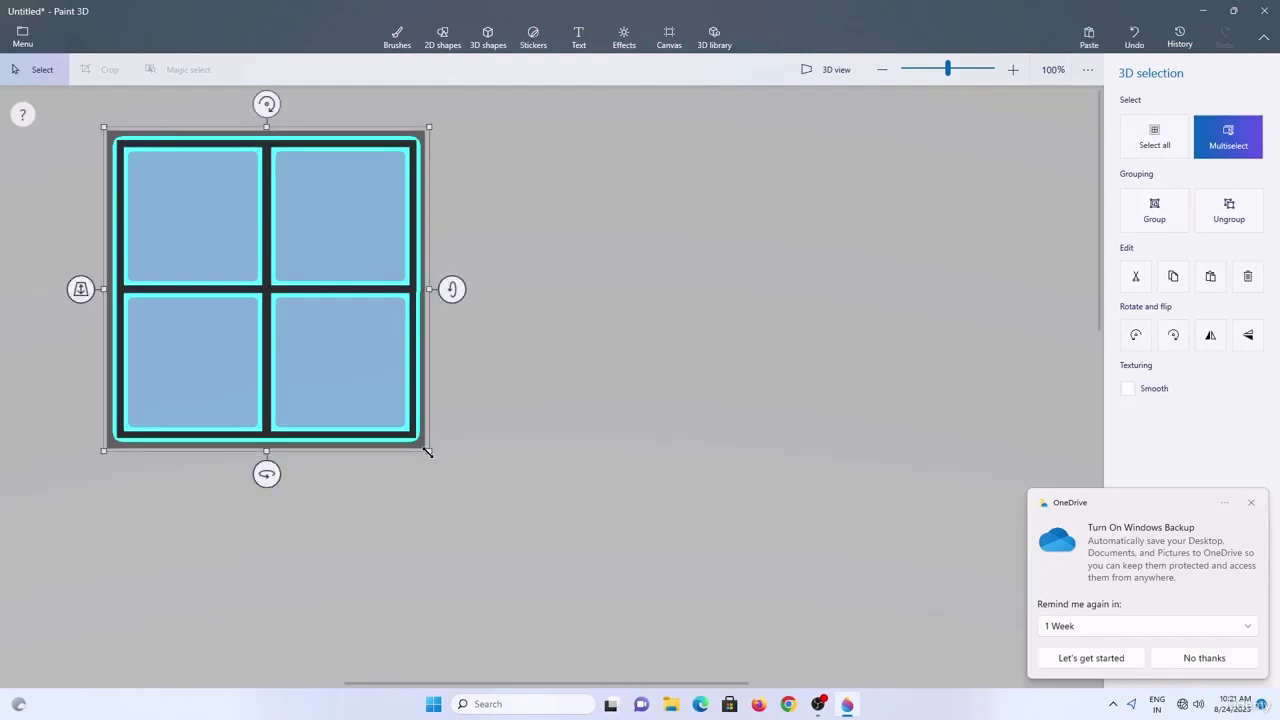
Shrink the panes and gray frame together, group them as one window, and place it in the canvas's upper-left area.
click(545, 223)
drag(482, 107, 80, 478)
drag(238, 298, 528, 340)
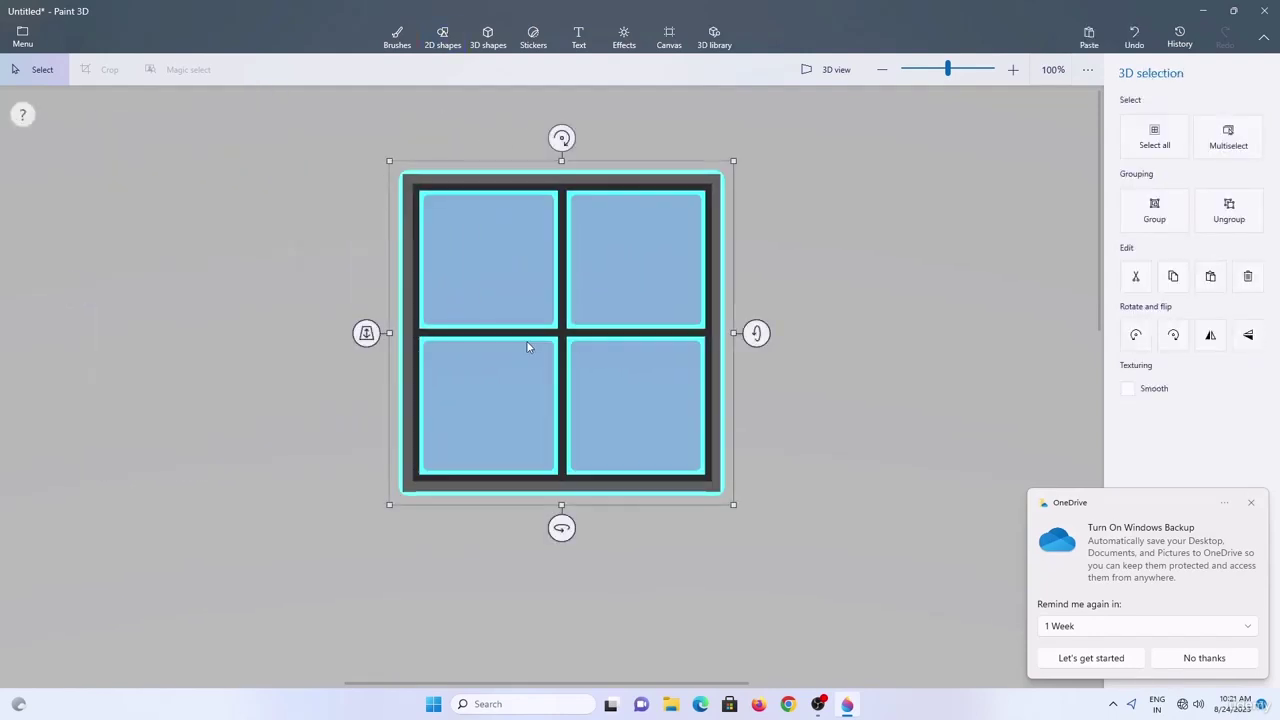
drag(389, 160, 437, 209)
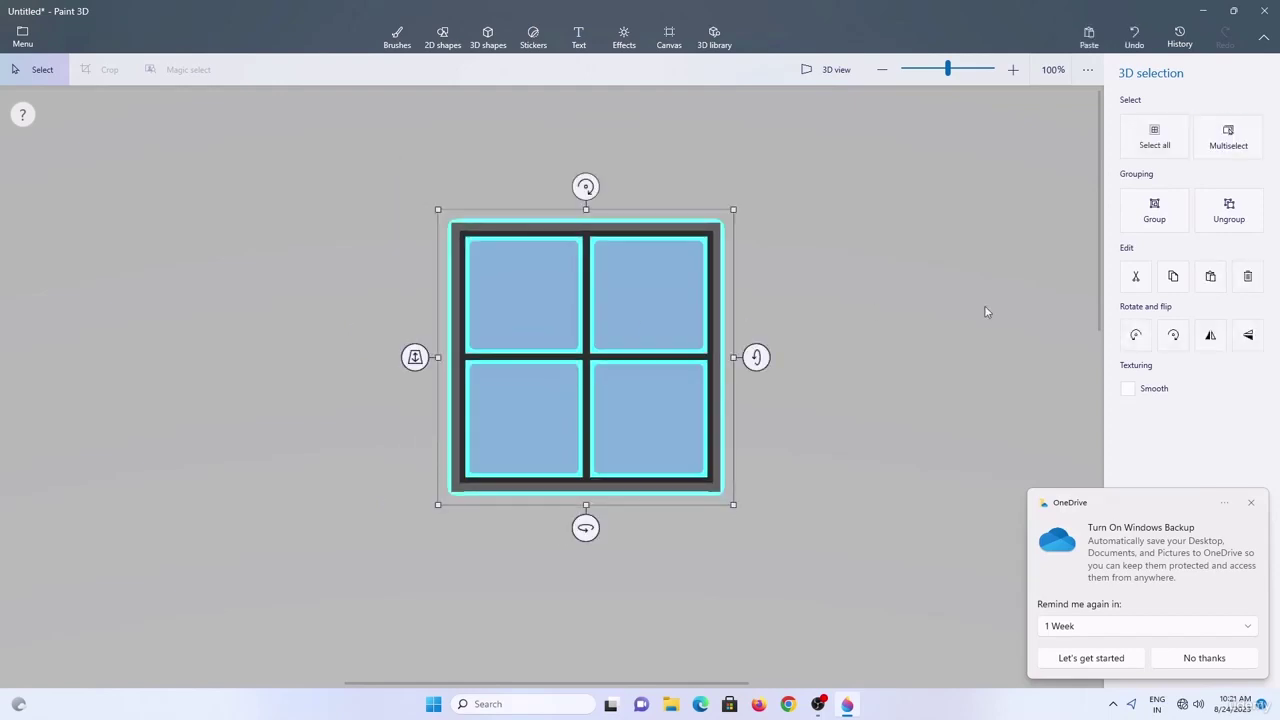
click(1160, 215)
drag(619, 368, 237, 271)
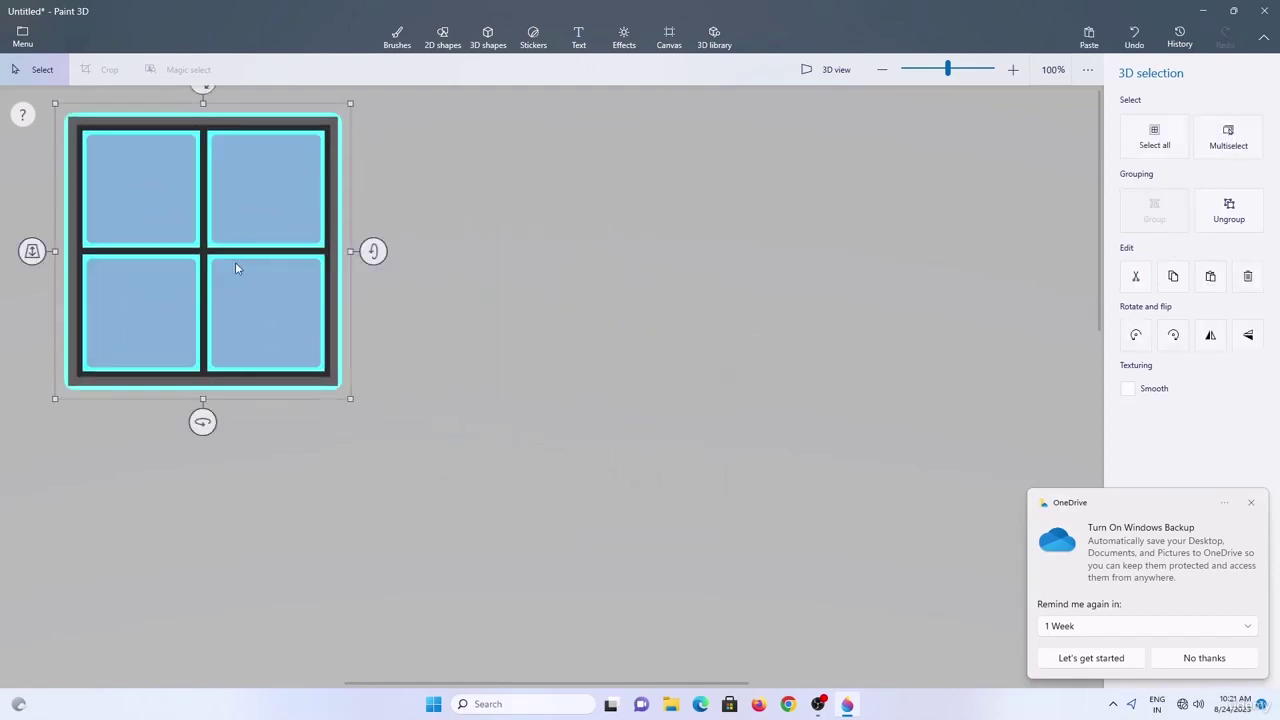
click(420, 287)
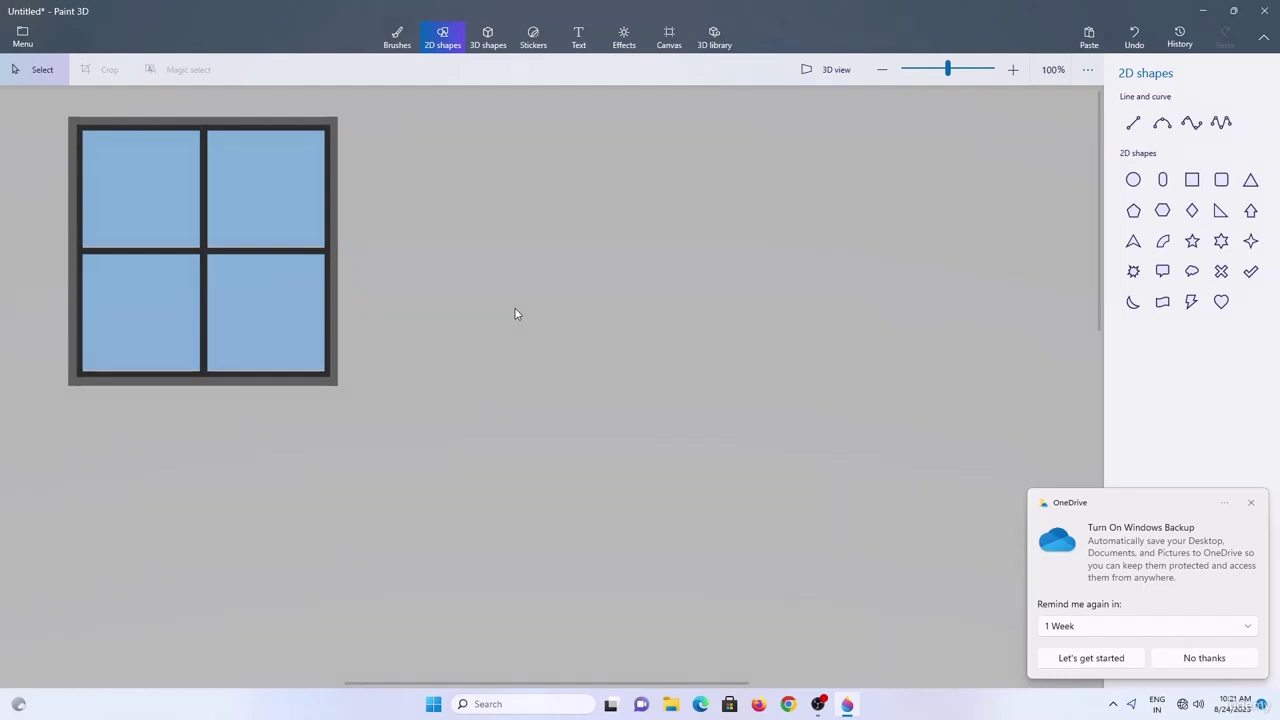
Create a tall blue wall block from a 3D cube beside the window and adjust its depth and position.
click(488, 38)
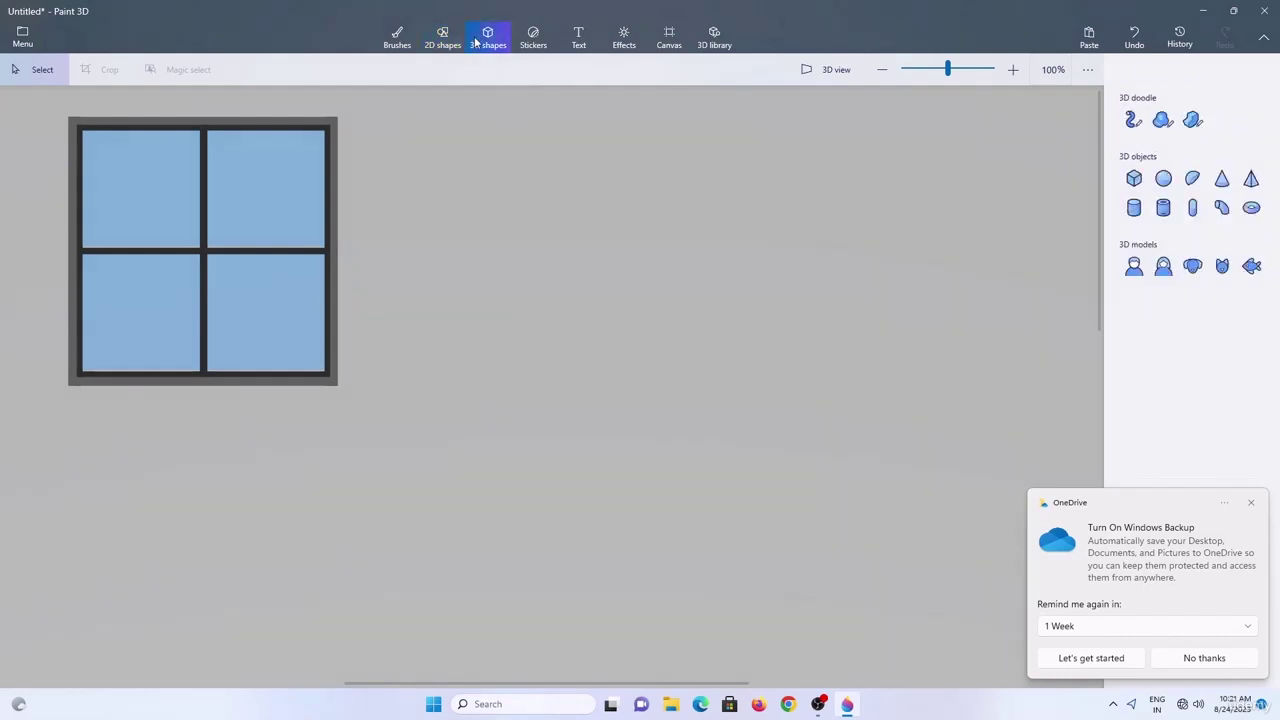
click(1134, 178)
drag(444, 118, 609, 547)
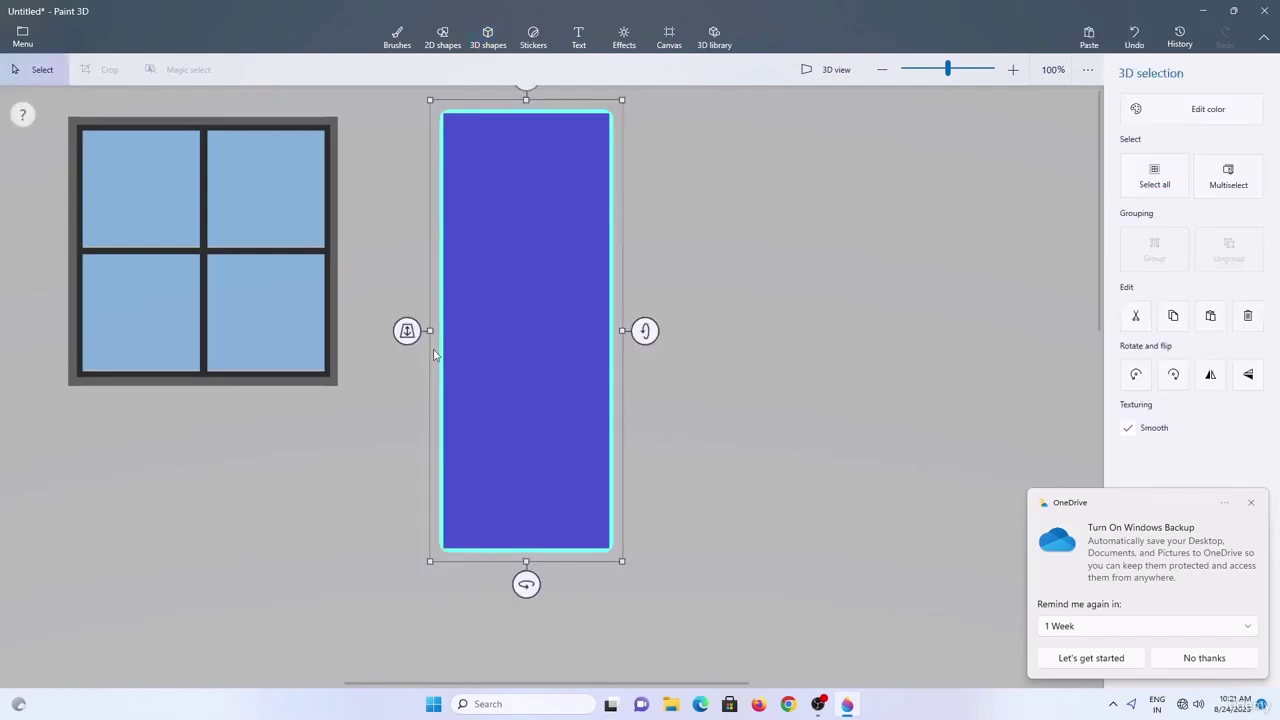
drag(437, 331, 569, 336)
drag(592, 587, 631, 586)
drag(589, 403, 489, 403)
Duplicate the tall blue block, rotate the copy to horizontal, and align it with the original's lower end to form an L.
ctrl+drag(467, 281, 579, 345)
drag(604, 143, 752, 400)
drag(560, 401, 698, 472)
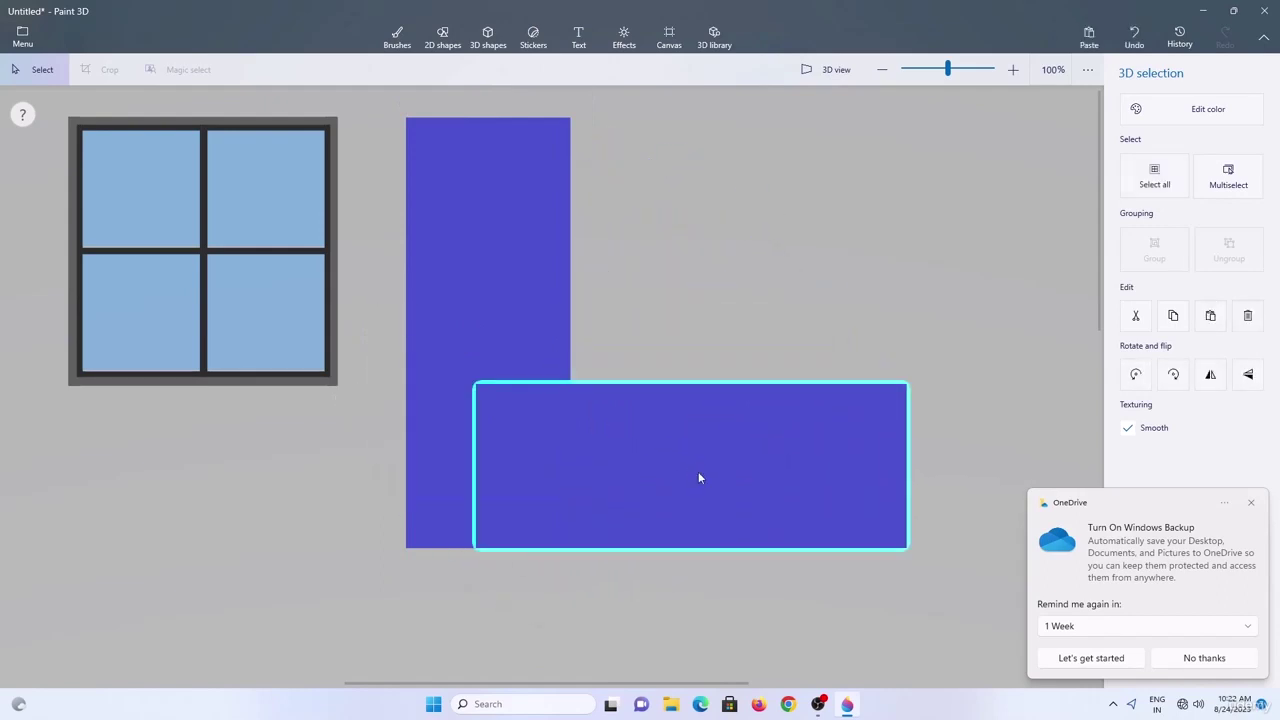
Move the window into the inner corner of the L-shaped wall and adjust its depth.
click(283, 234)
drag(283, 234, 788, 236)
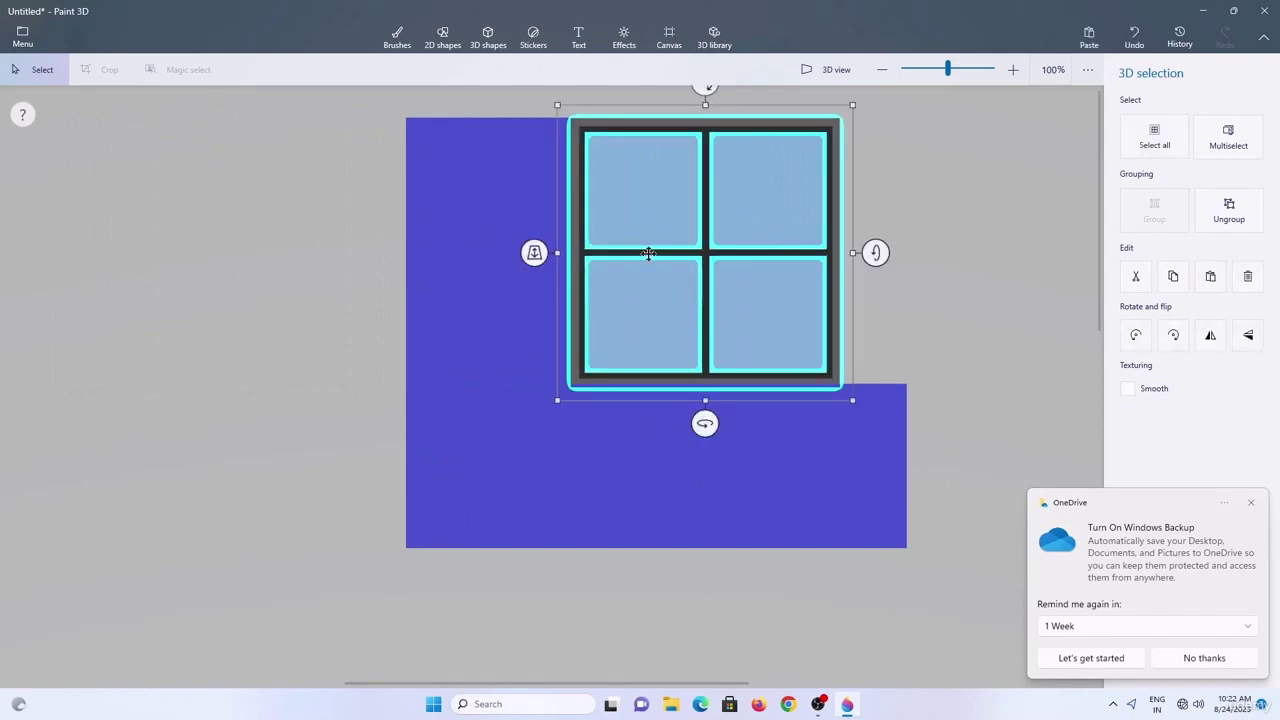
drag(534, 253, 534, 260)
click(929, 104)
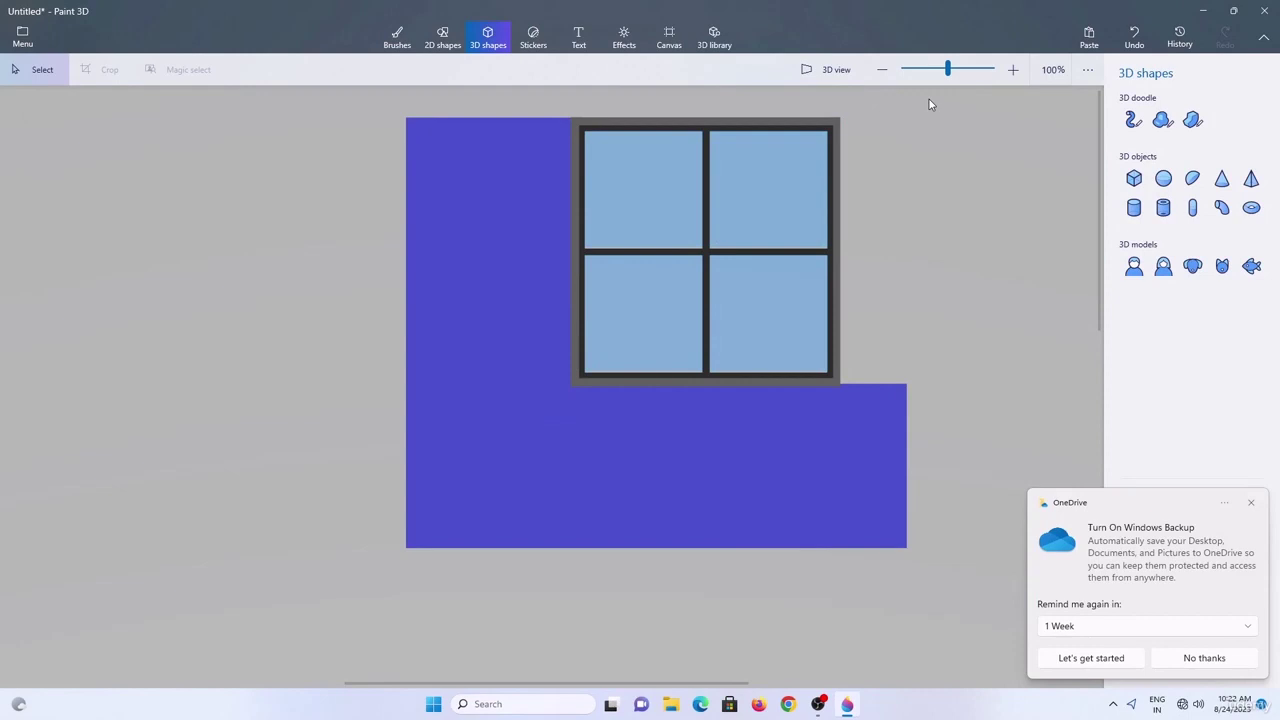
Copy the horizontal wall block, turn the copy upright, place it against the window's right side, and dismiss the OneDrive notification.
click(882, 69)
click(754, 344)
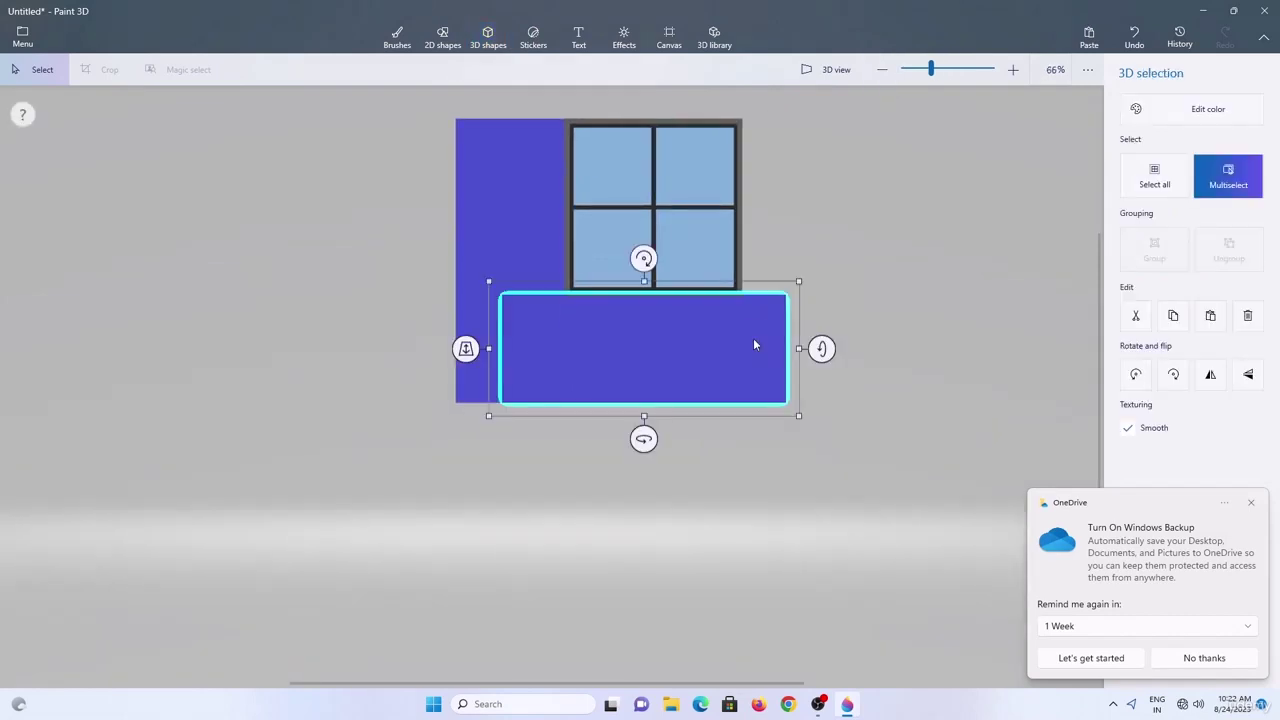
key(ctrl+c)
key(ctrl+v)
drag(739, 342, 982, 346)
drag(887, 258, 780, 271)
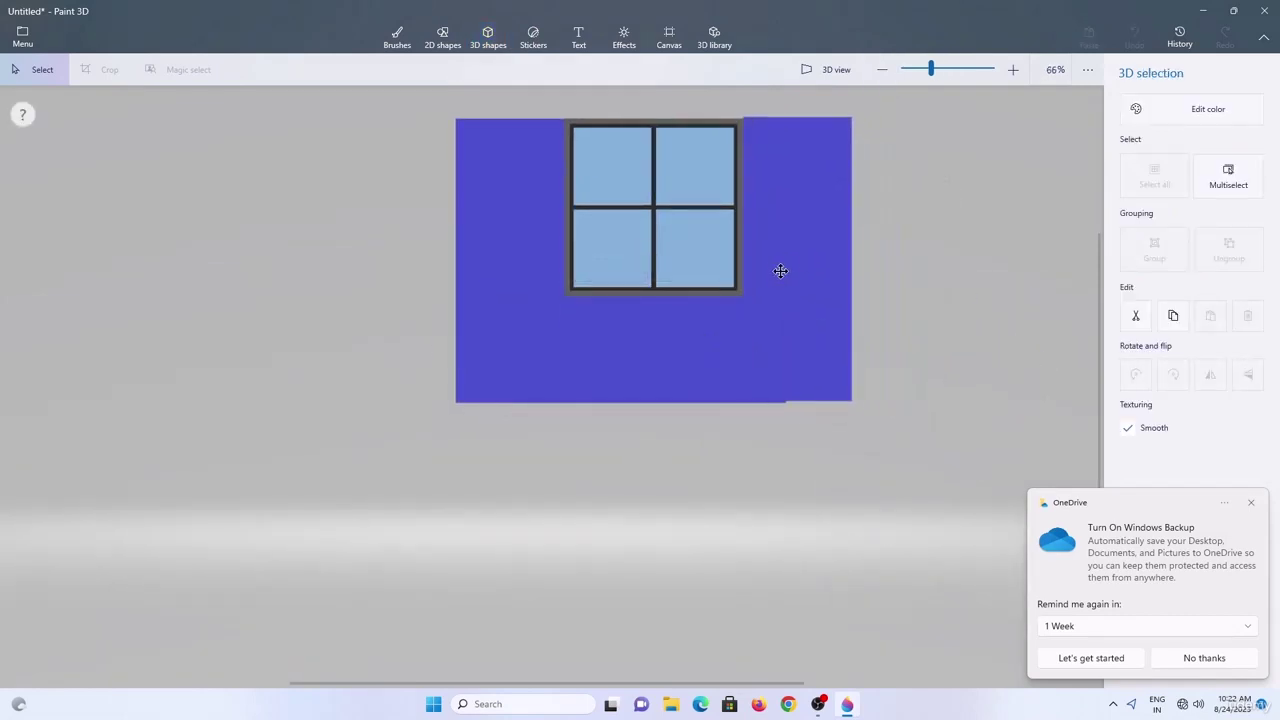
click(1004, 146)
click(1254, 503)
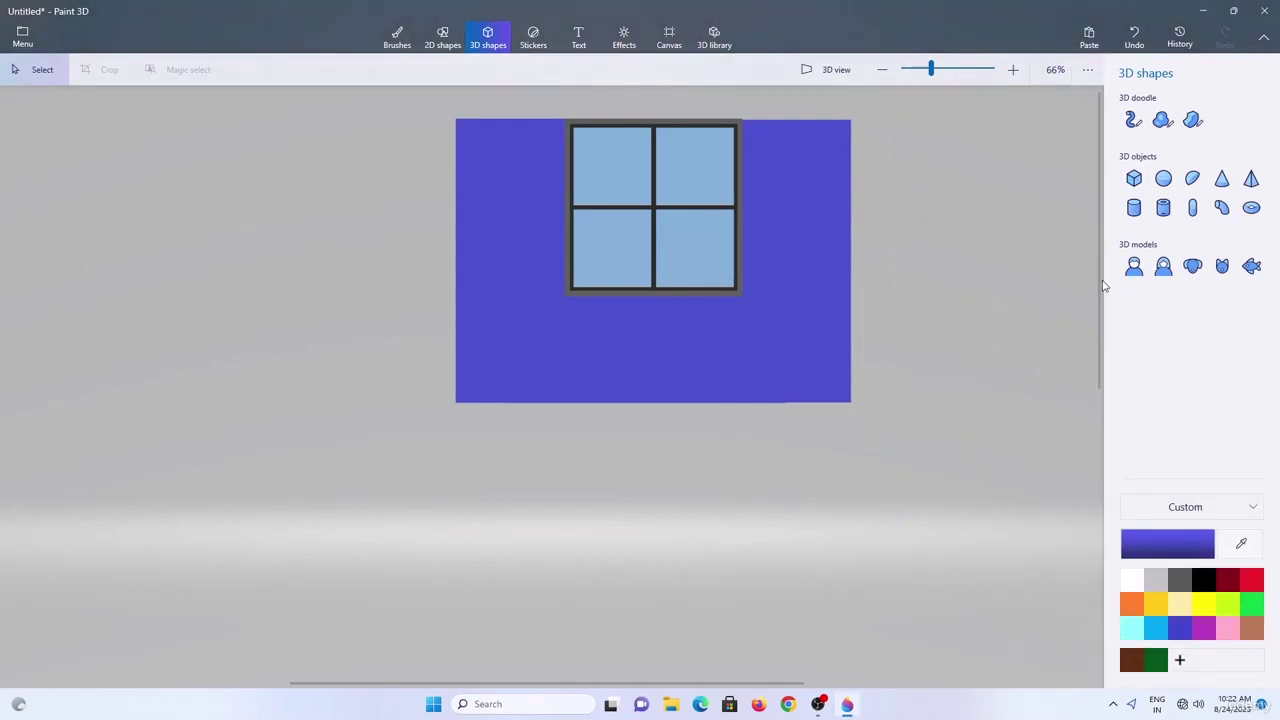
Move the window and all wall blocks together down toward the floor.
drag(935, 500, 377, 109)
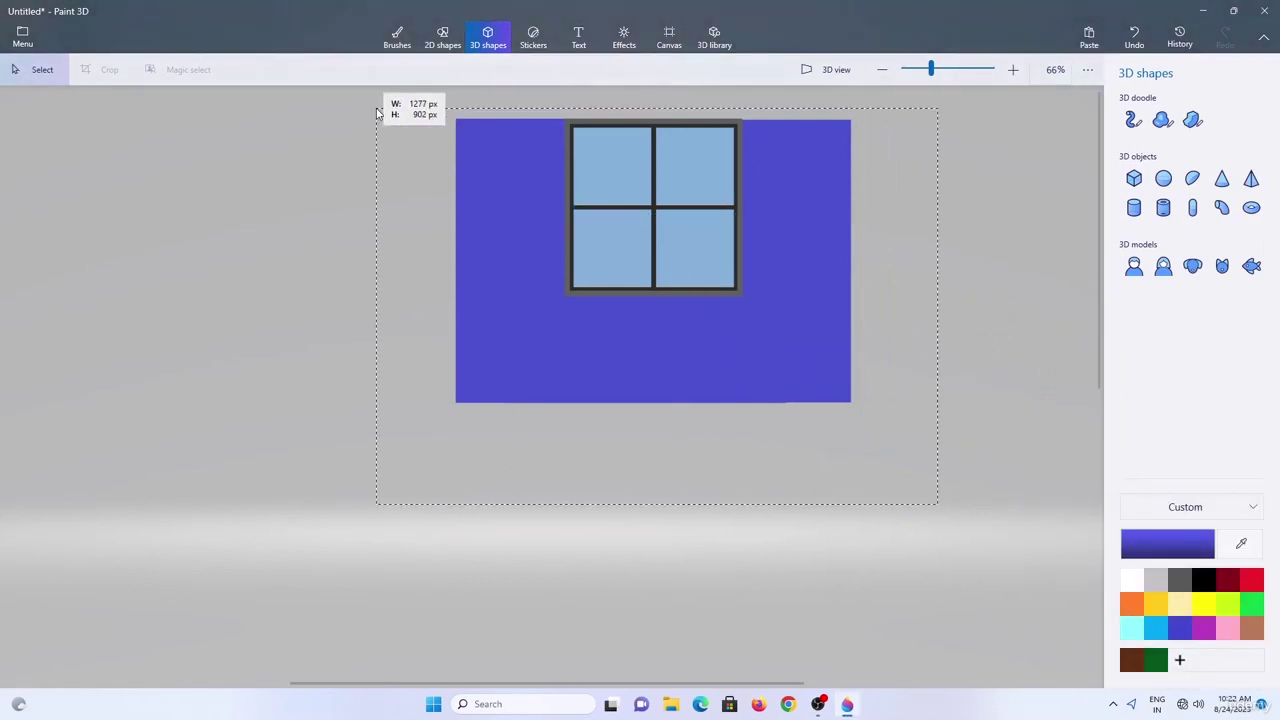
drag(552, 237, 503, 366)
click(869, 211)
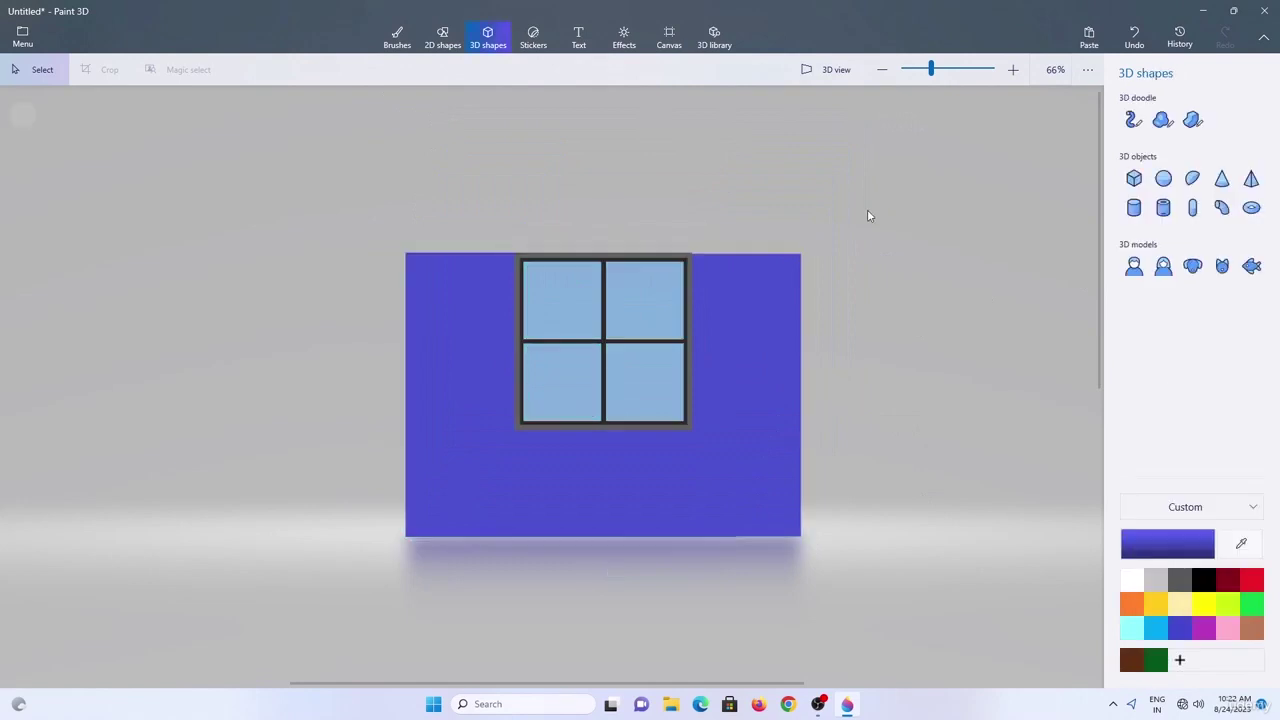
Duplicate the wall block right of the window, rotate the copy 90°, and stretch it across the wall above the window.
click(730, 298)
drag(782, 314, 781, 176)
drag(837, 309, 900, 300)
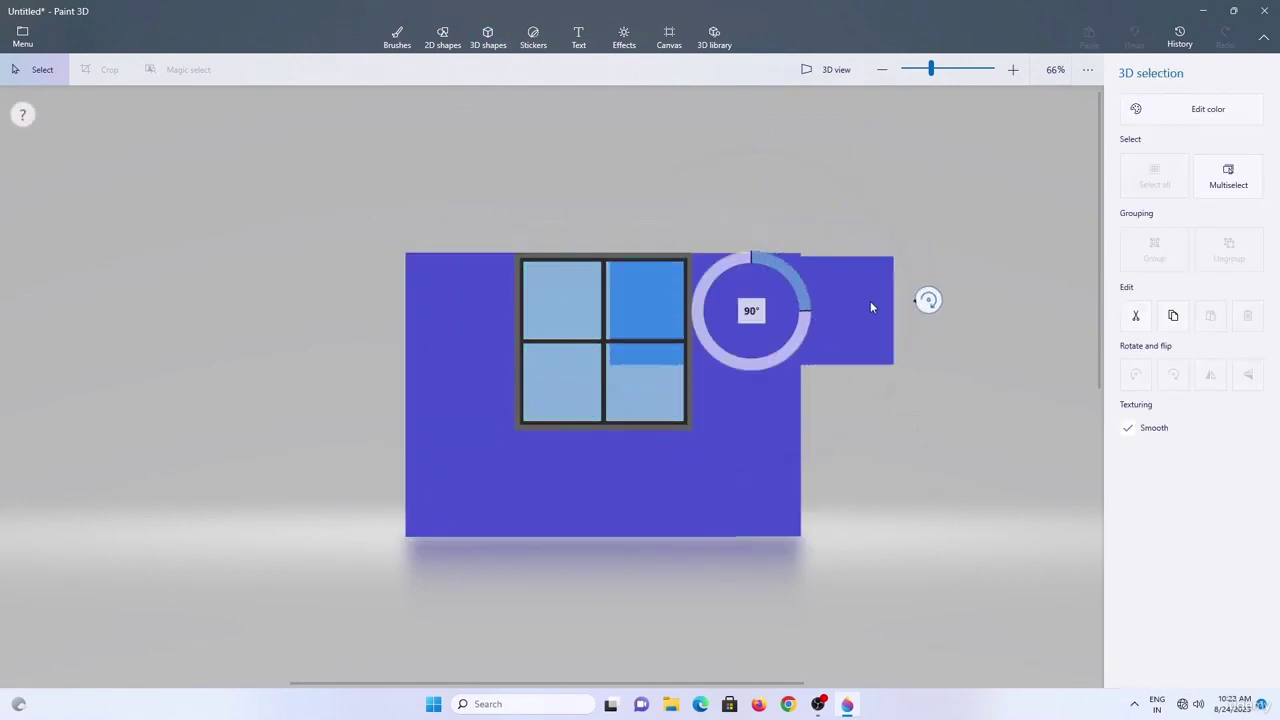
drag(749, 309, 593, 204)
drag(700, 200, 808, 208)
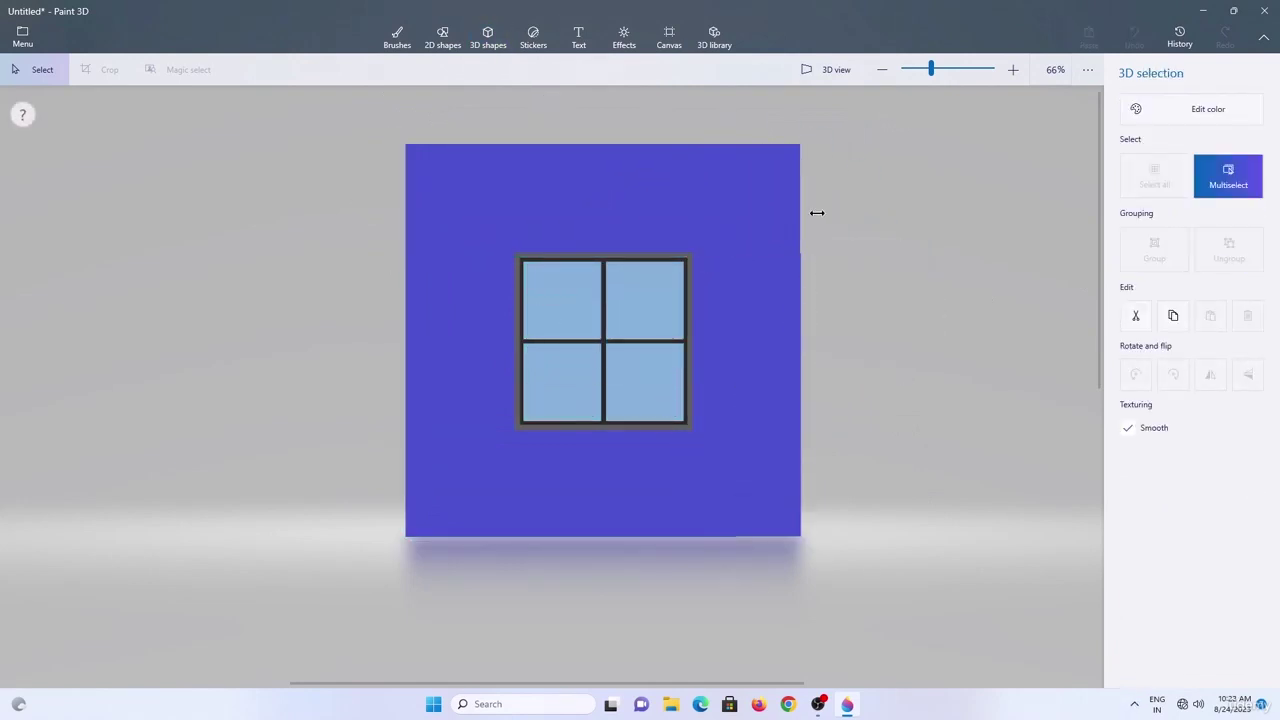
Select the four wall blocks around the window together and recolor them bright green.
click(834, 340)
click(773, 328)
click(712, 165)
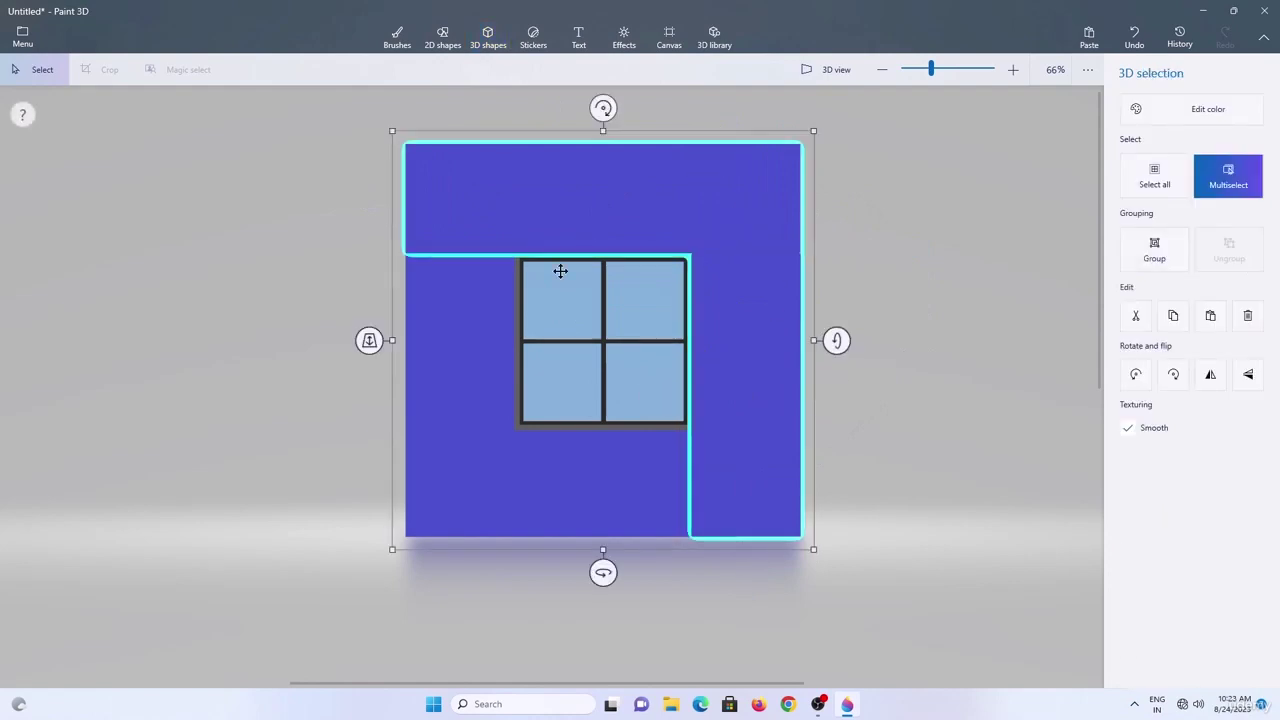
click(457, 329)
click(590, 482)
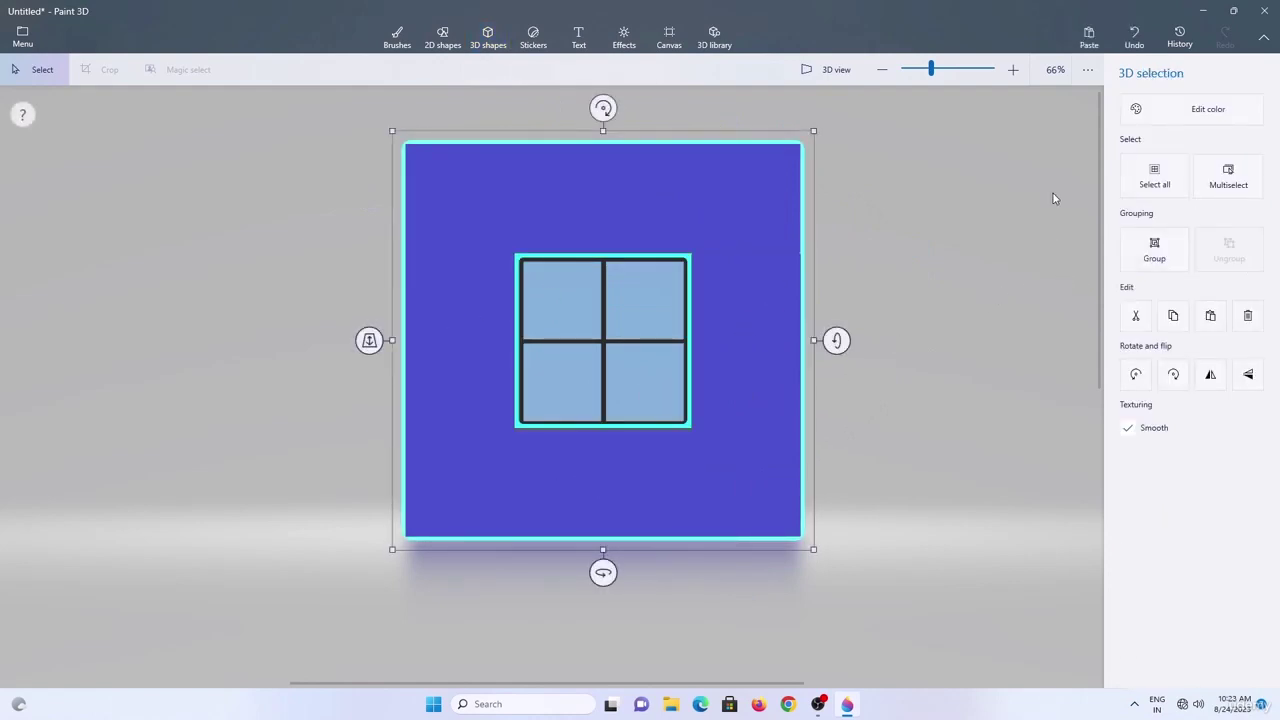
click(1152, 120)
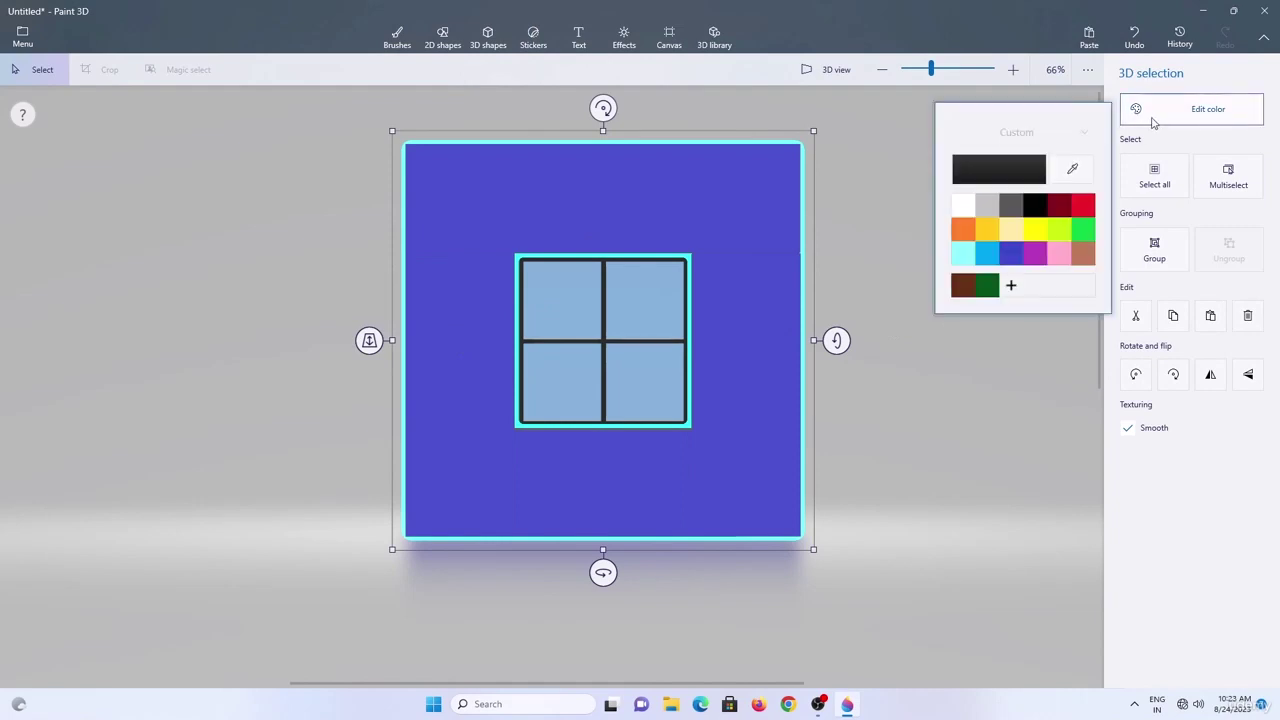
click(1037, 232)
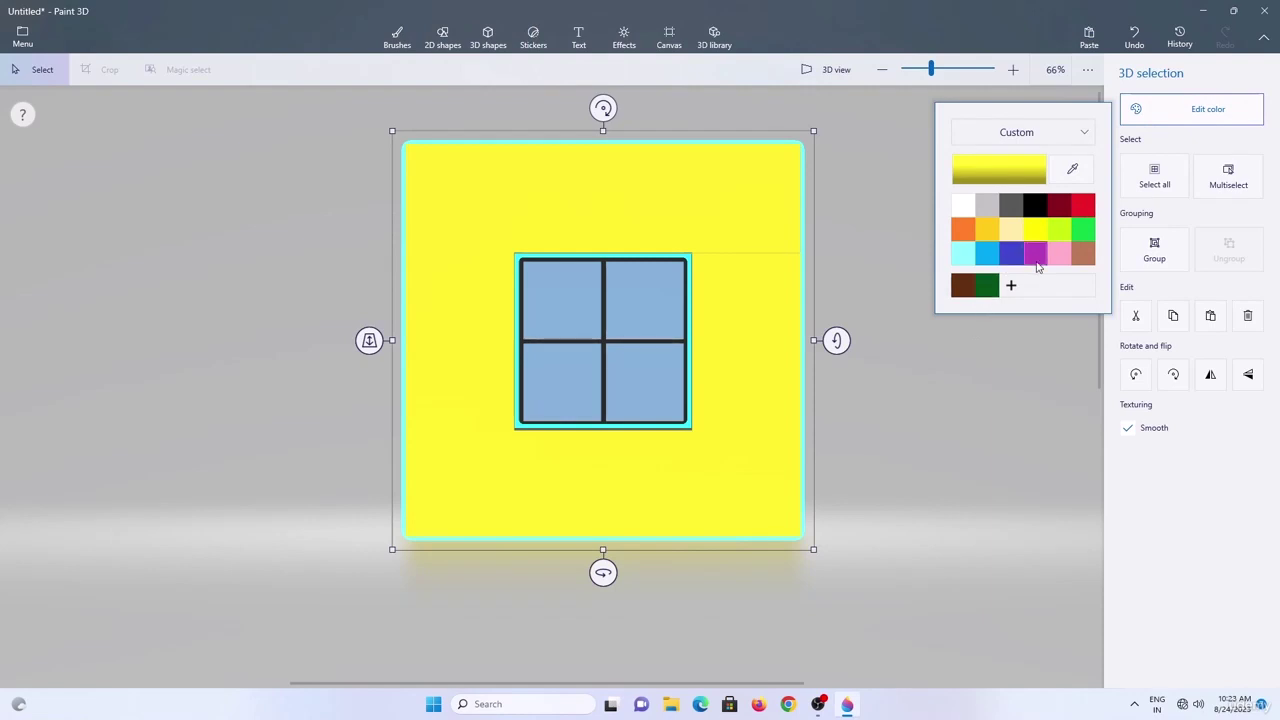
click(1082, 238)
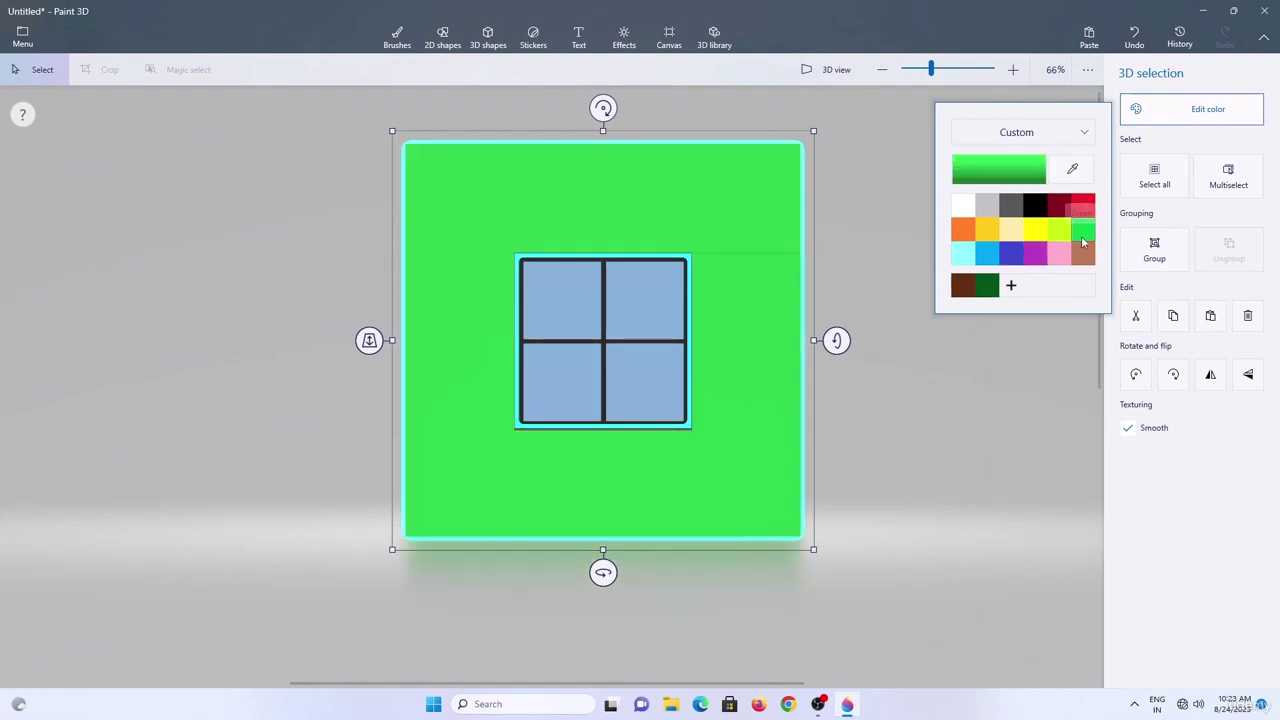
click(905, 396)
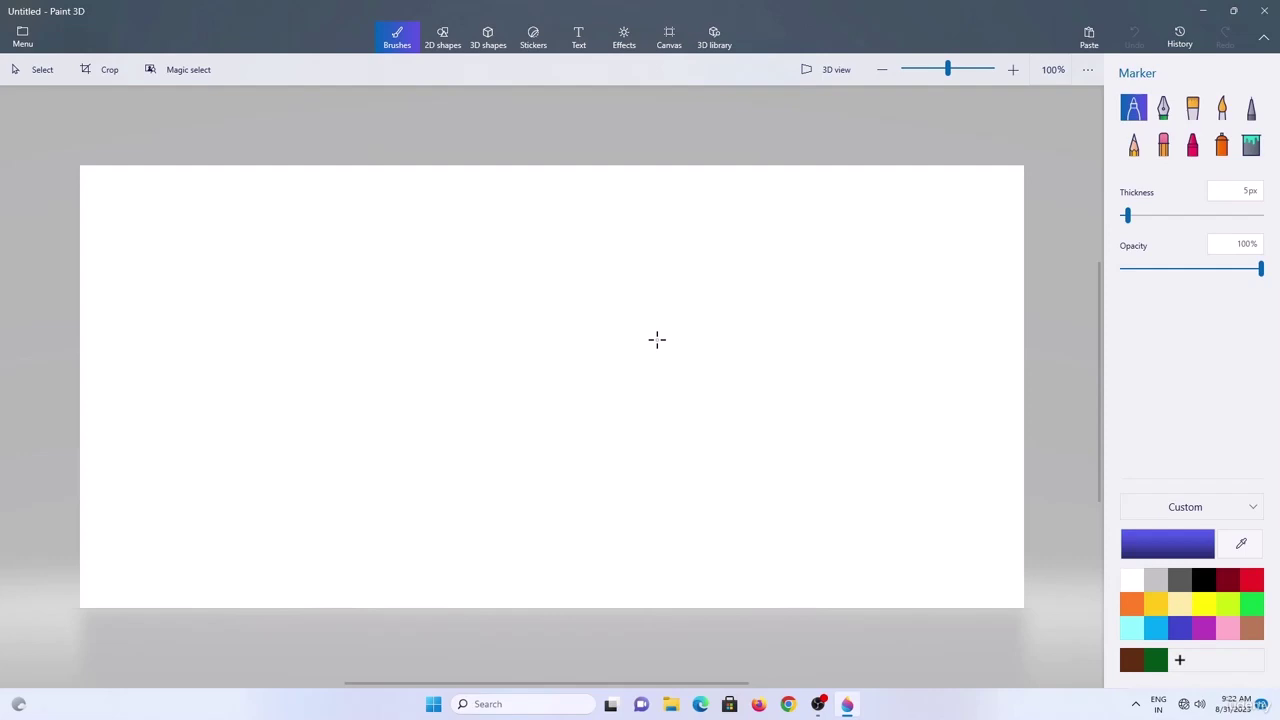
Hide the canvas of the empty project and create a large blue 3D cube.
click(674, 36)
click(1136, 117)
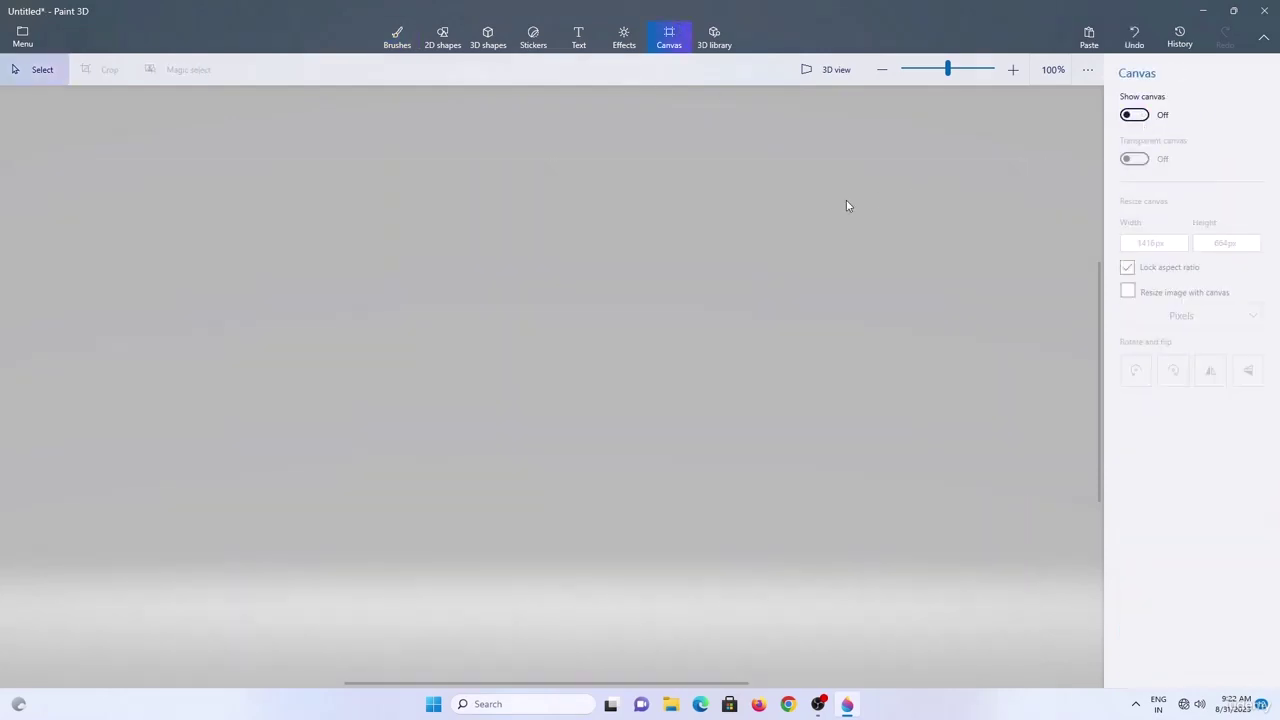
click(488, 40)
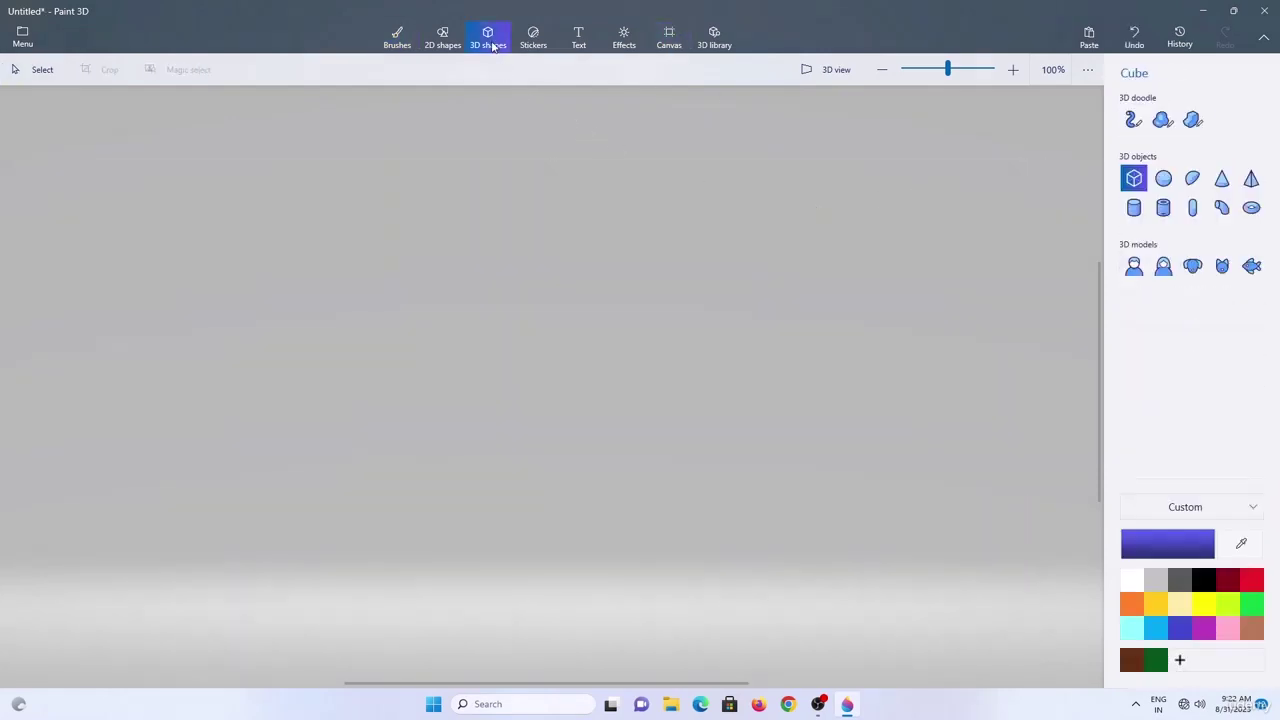
click(390, 235)
drag(471, 318, 573, 571)
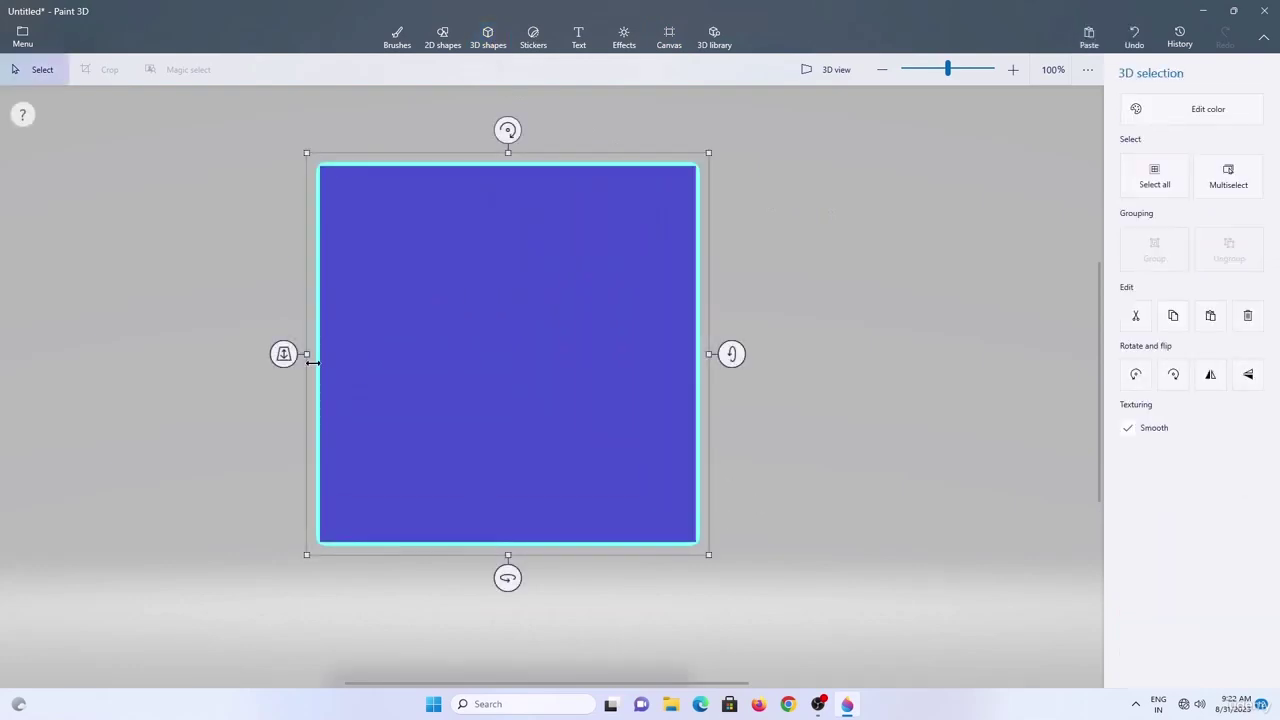
Narrow the cube into a thin upright wall and place a copy rotated 90° at its base as the floor.
drag(306, 354, 516, 364)
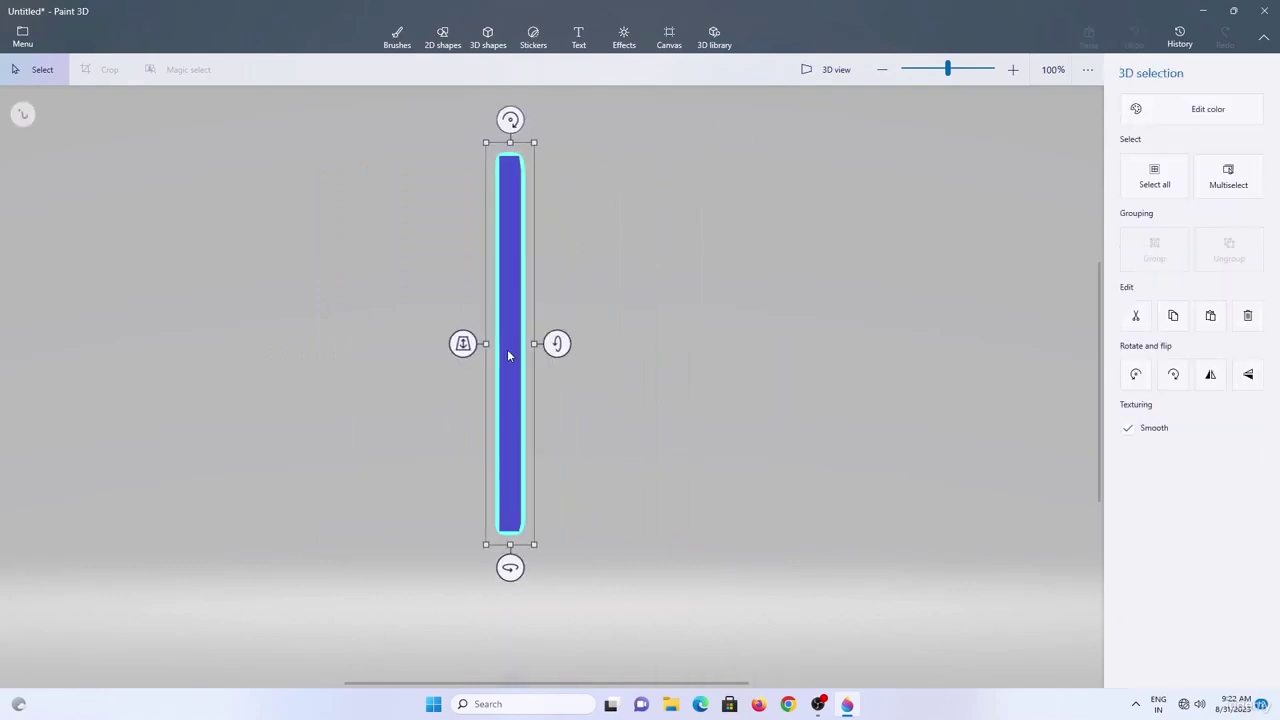
drag(511, 121, 640, 340)
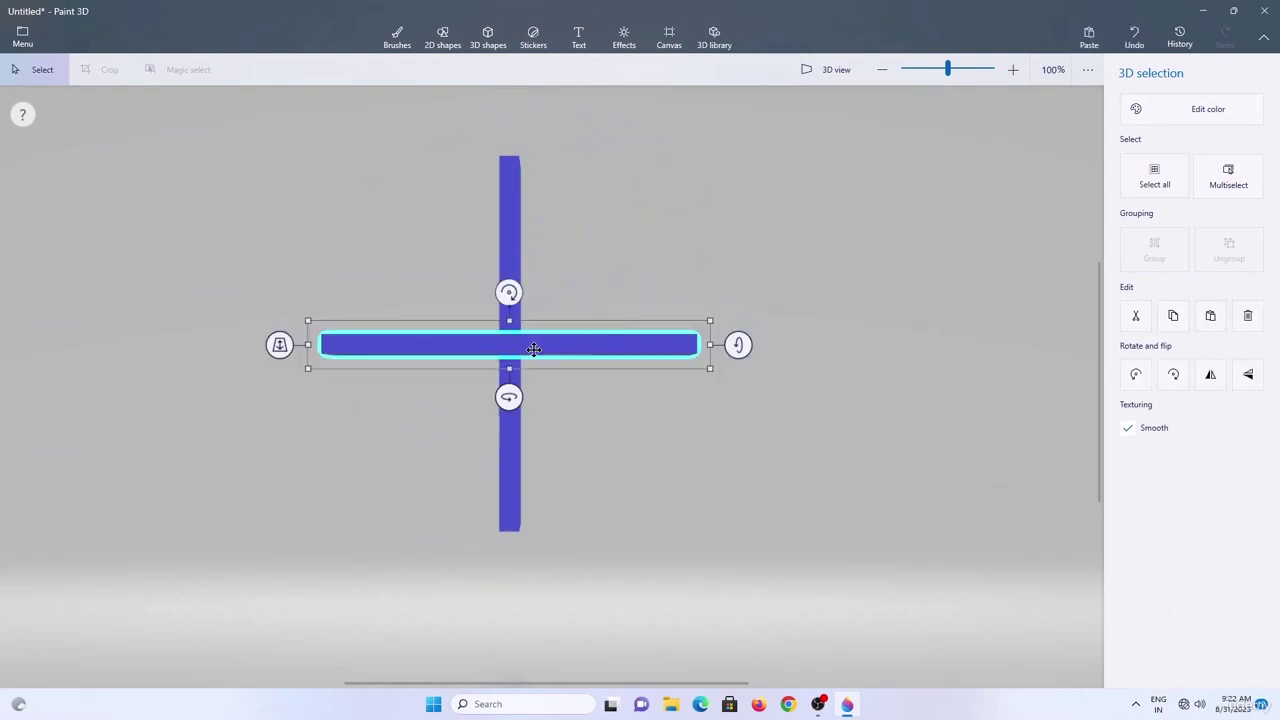
drag(531, 346, 707, 525)
Duplicate the upright wall, move the copy over the floor and turn it about its vertical axis to face front as the back wall.
click(511, 320)
key(ctrl)
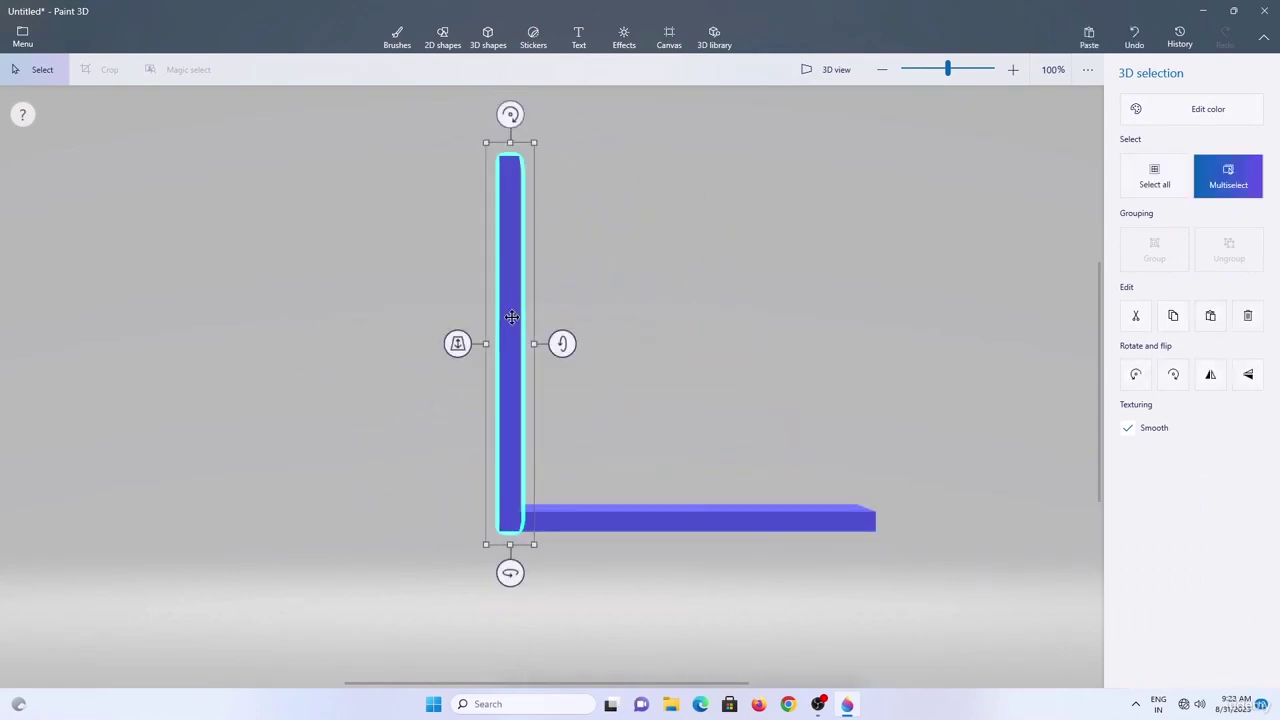
key(ctrl+c)
key(ctrl+v)
drag(511, 317, 680, 380)
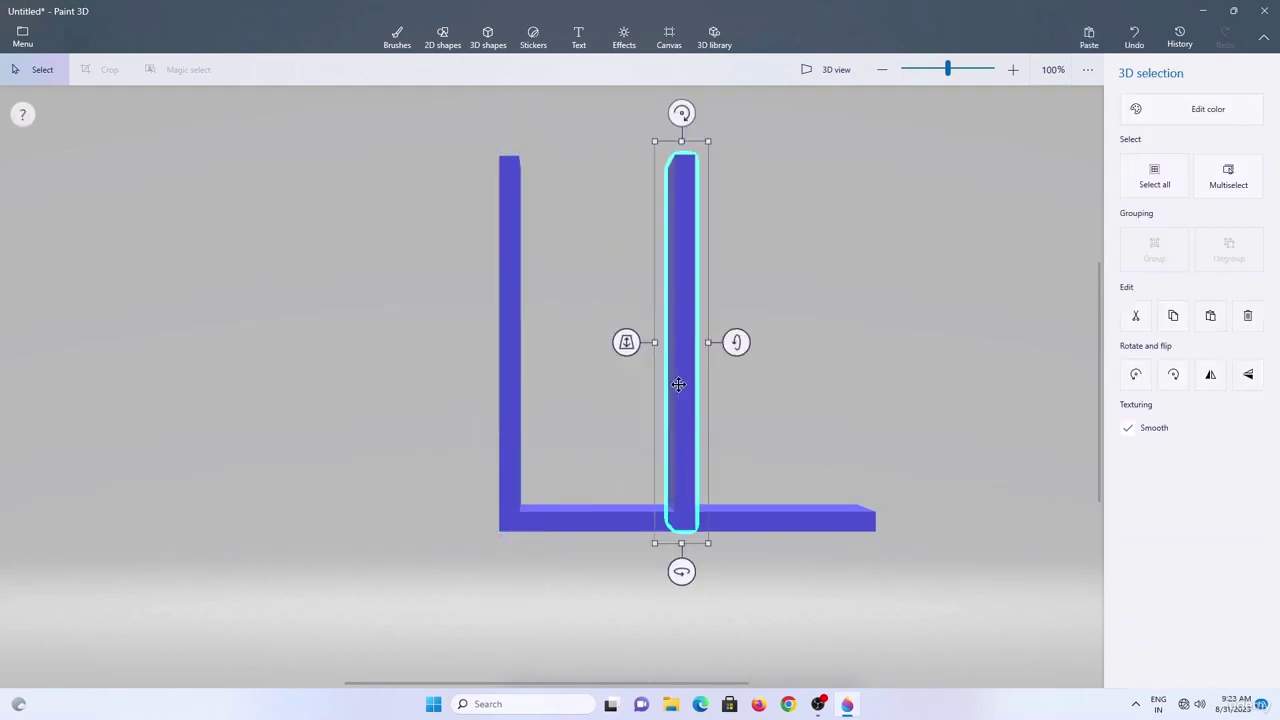
drag(681, 573, 776, 567)
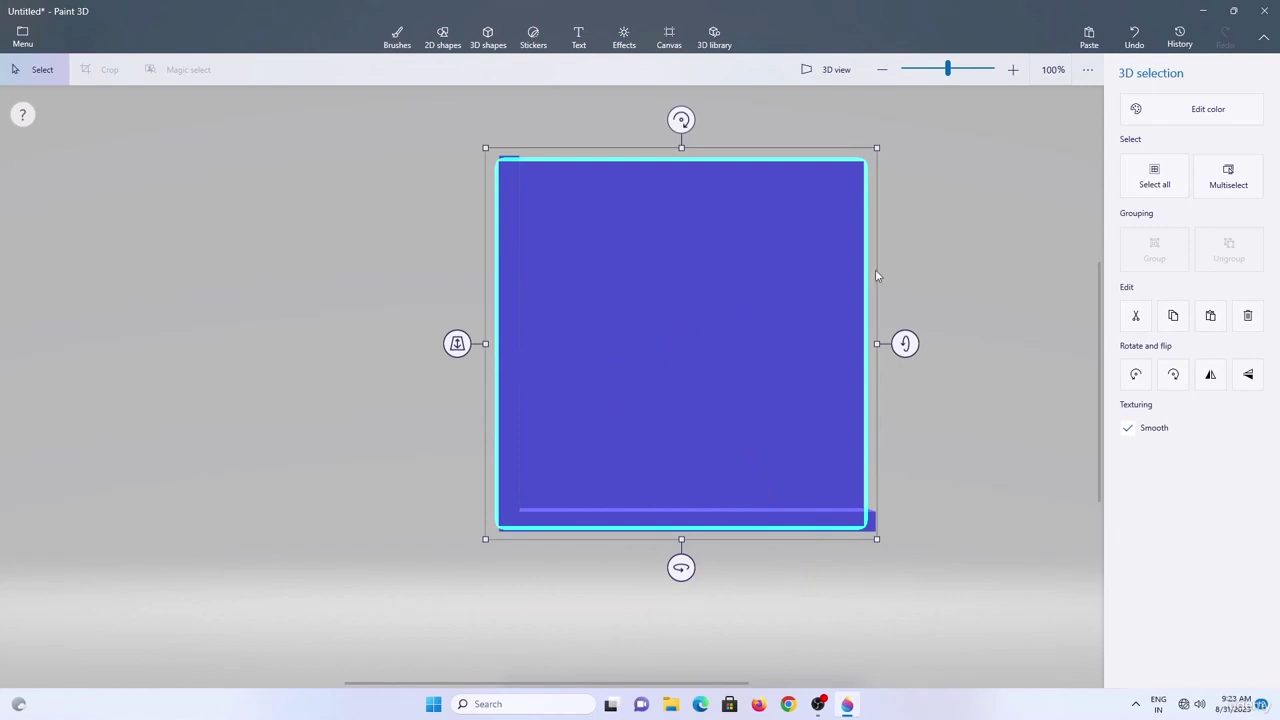
Color the back wall lime and push it back in depth to meet the floor and side wall.
click(1130, 112)
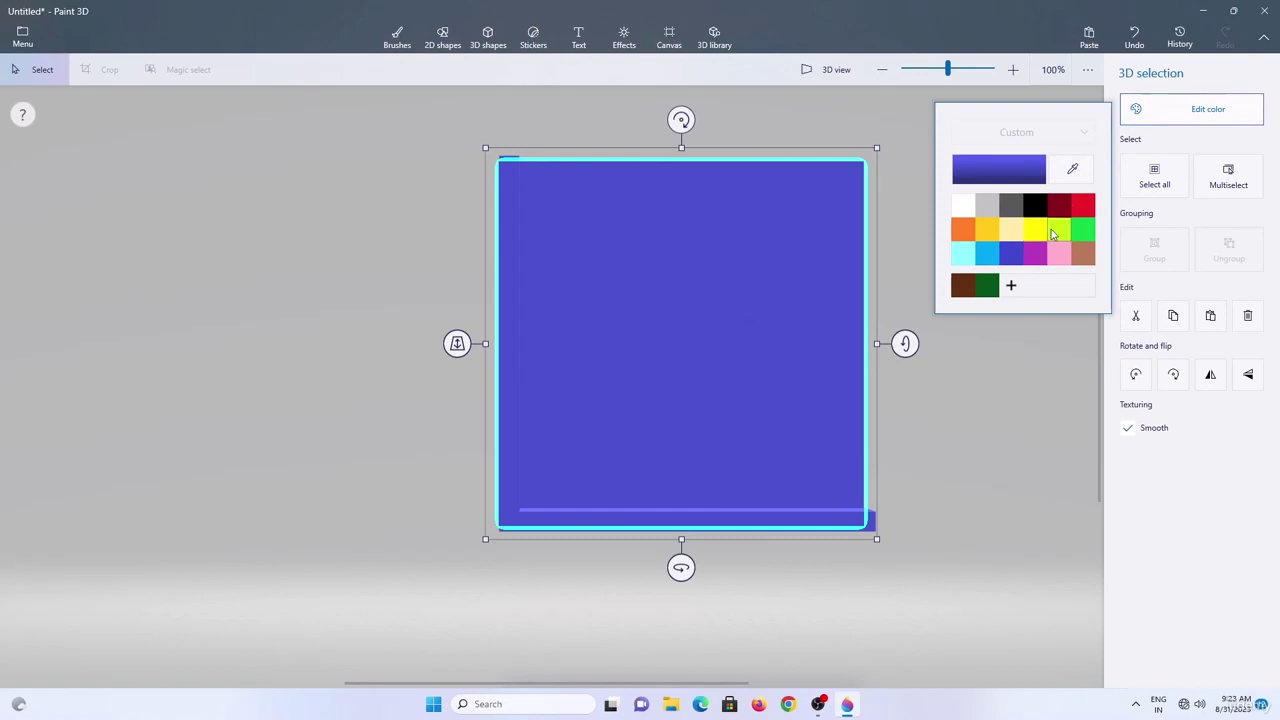
click(1055, 231)
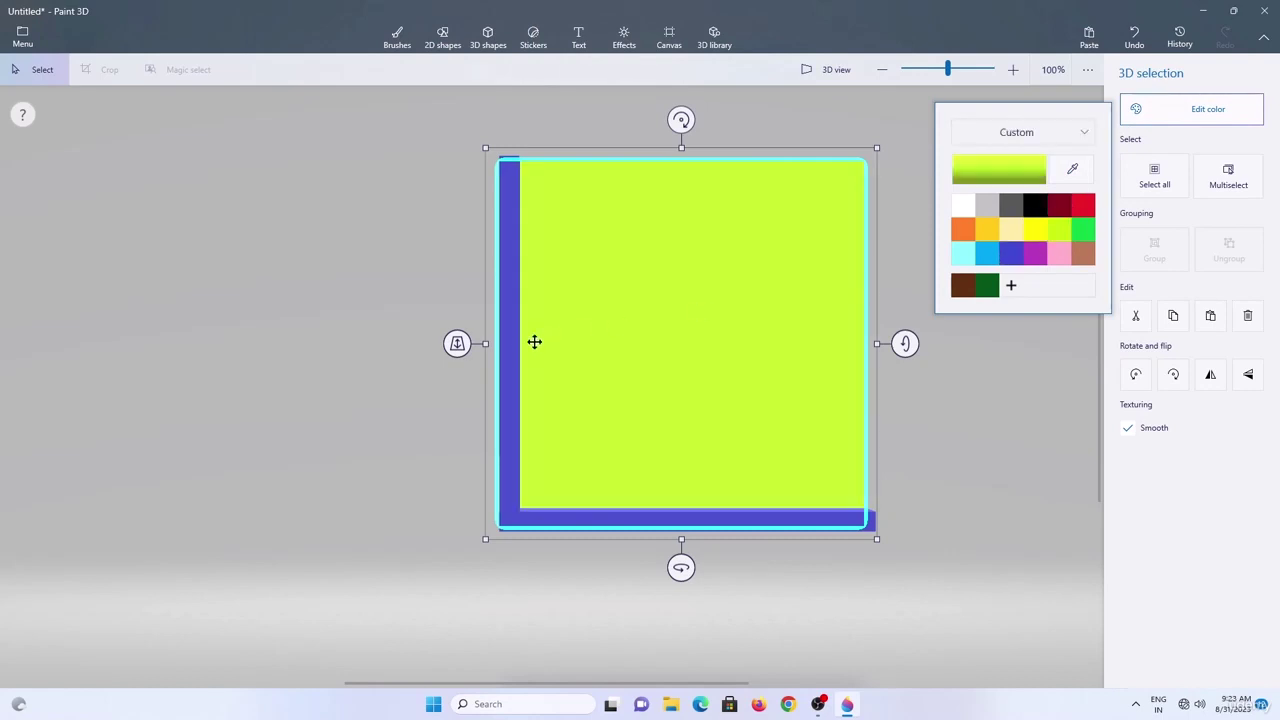
drag(452, 352, 484, 354)
key(ctrl+c)
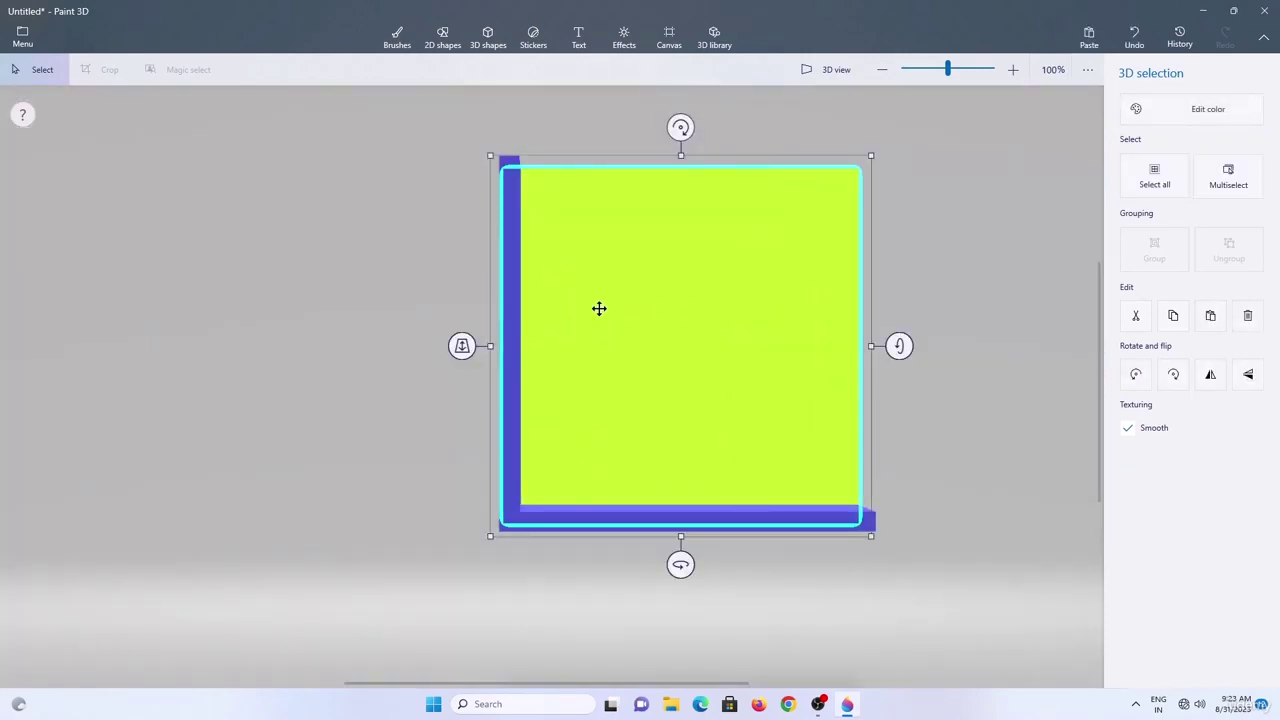
Reduce the height of the side and back walls together, and group both walls with the floor.
click(511, 281)
ctrl+click(534, 279)
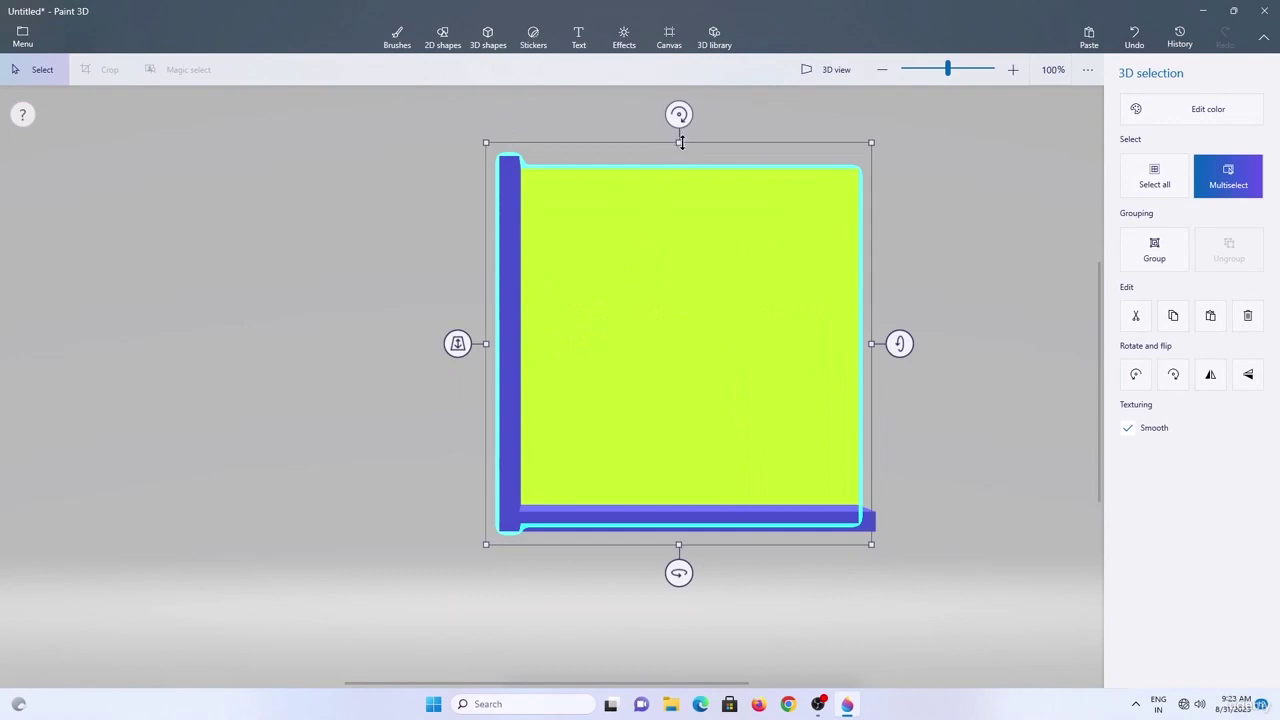
drag(680, 143, 677, 178)
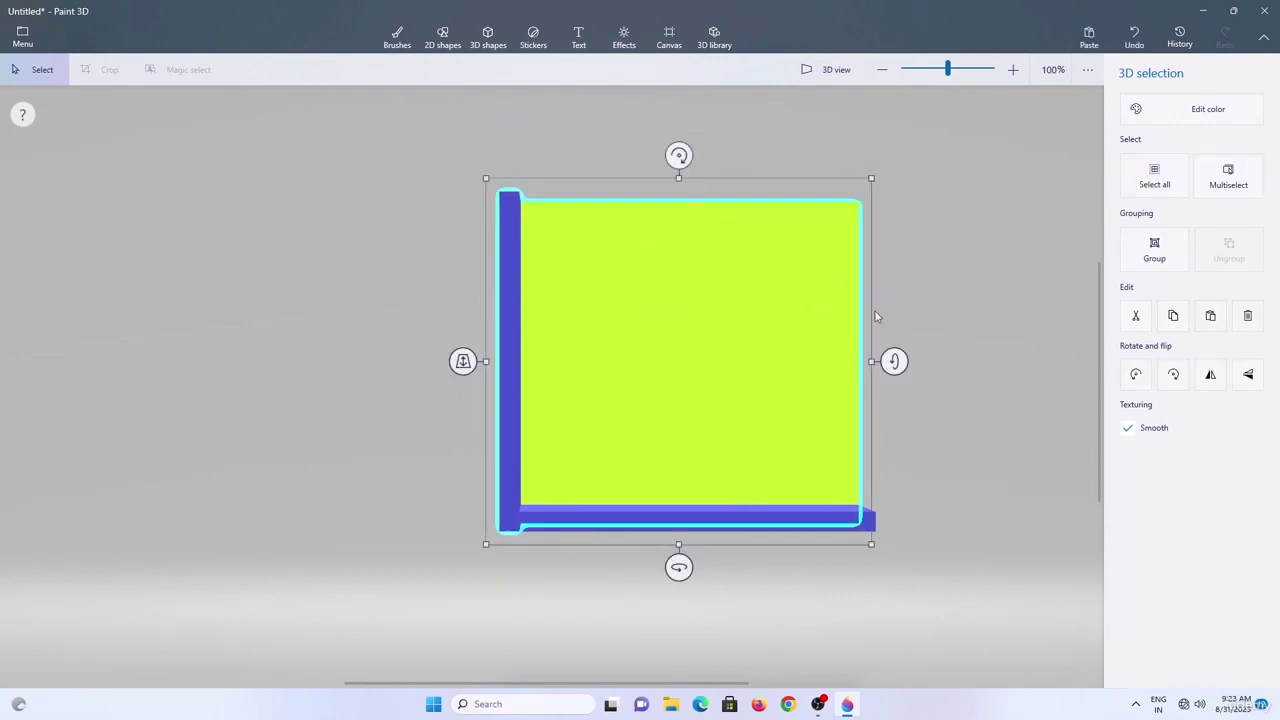
key(ctrl+a)
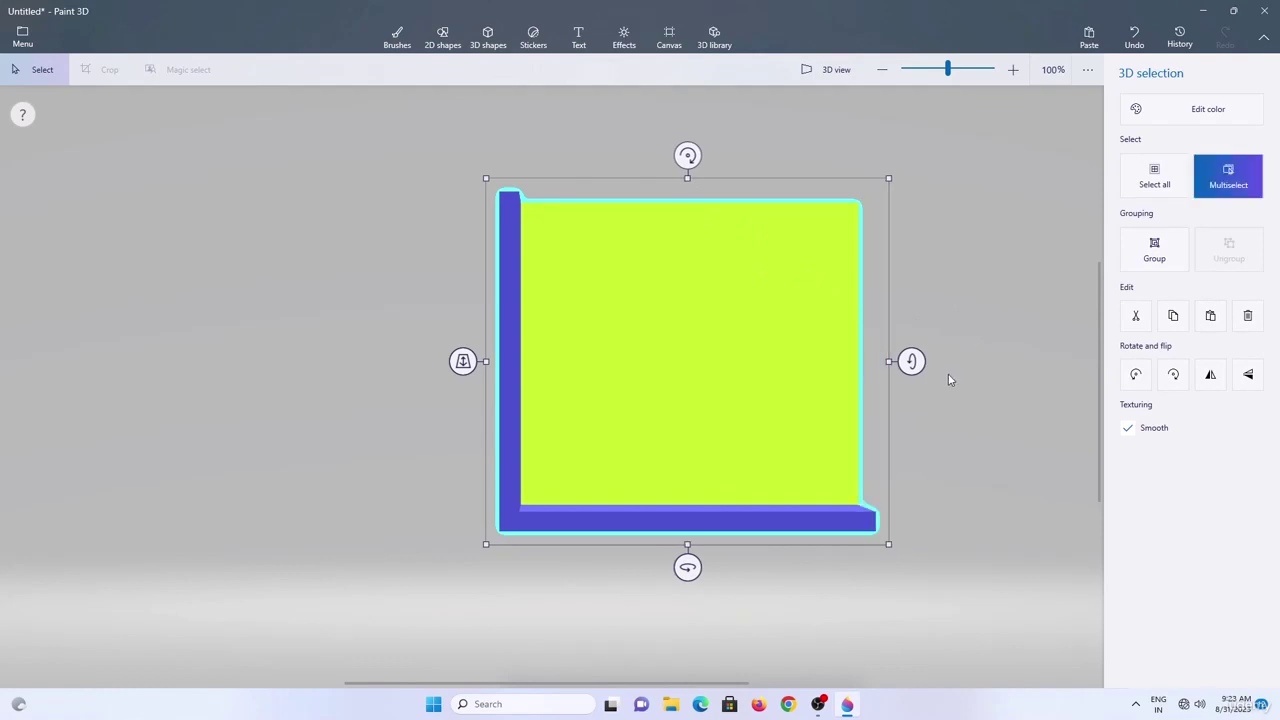
click(1154, 250)
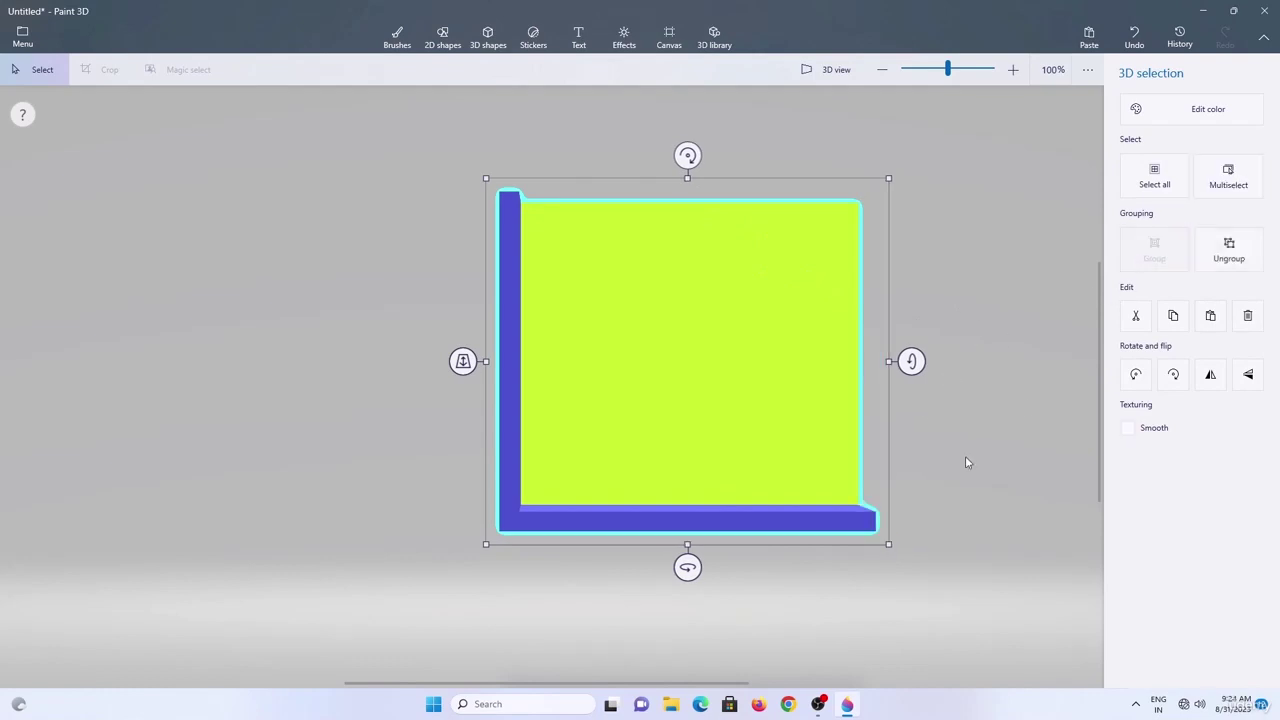
Tilt and turn the grouped room to inspect its inner corner, and undo the rotations.
drag(911, 361, 909, 310)
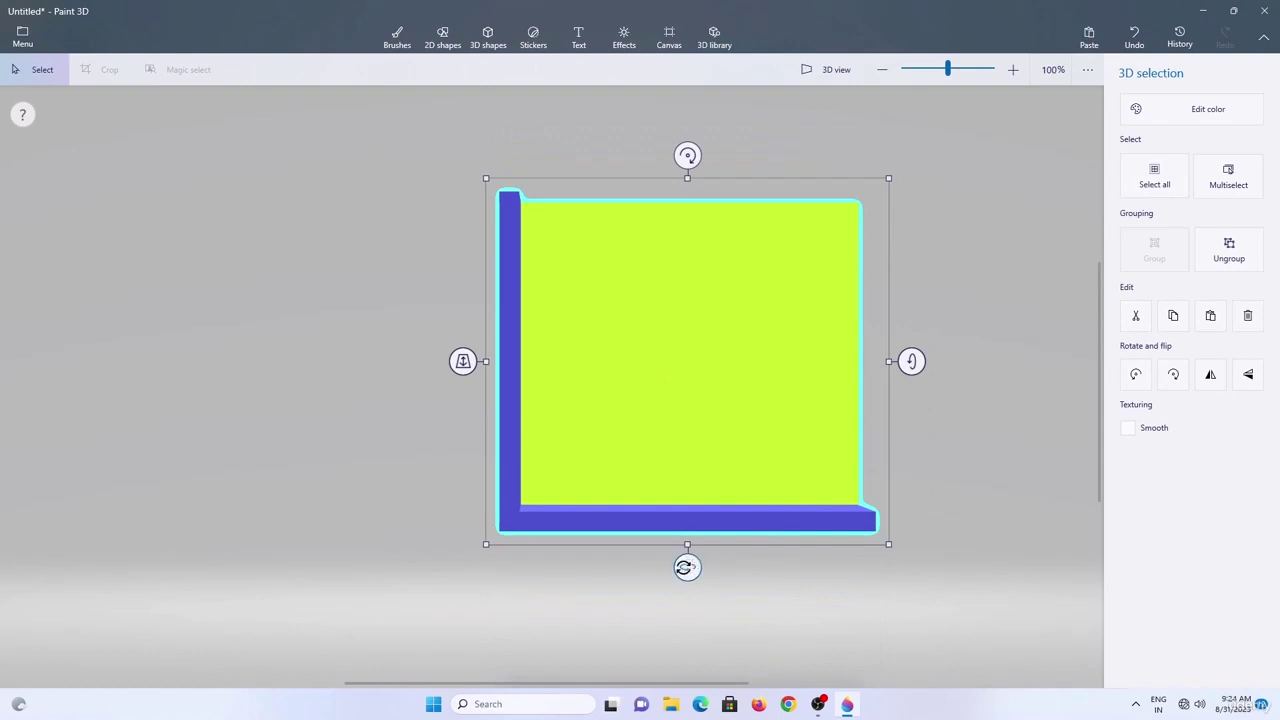
mouse_move(686, 566)
mouse_down()
mouse_move(500, 566)
mouse_move(687, 566)
mouse_up()
drag(910, 361, 906, 432)
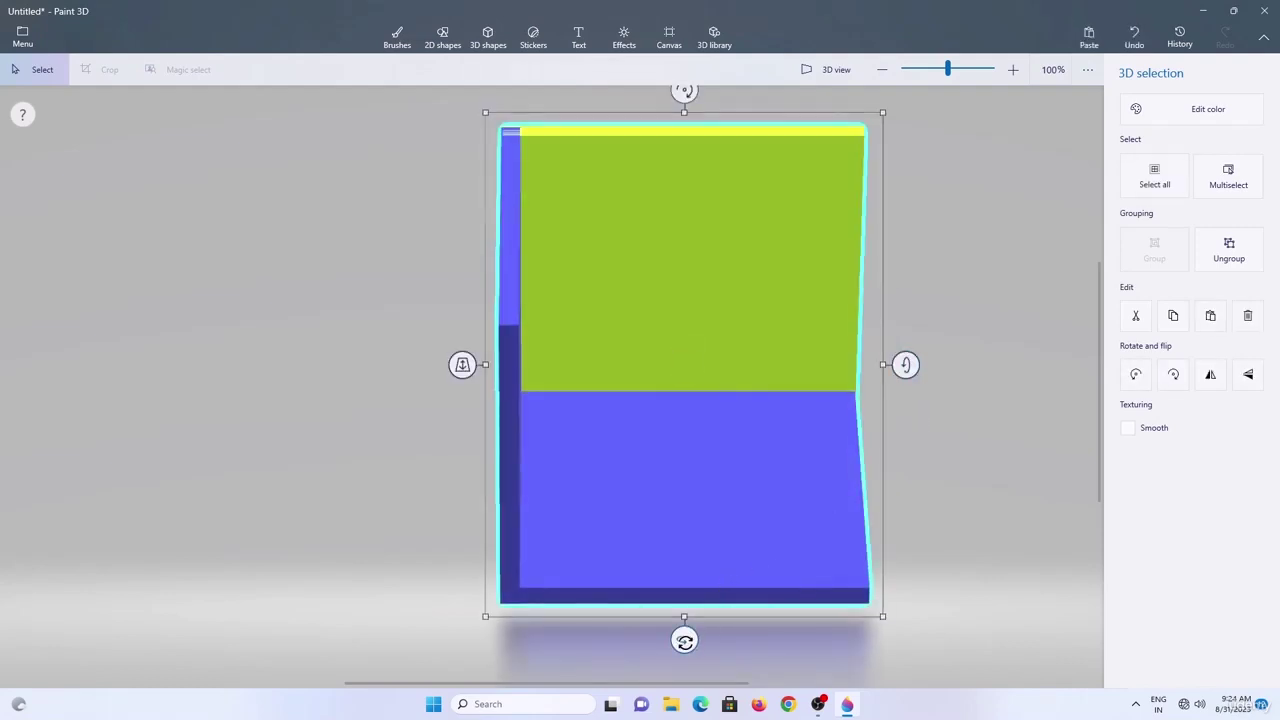
drag(684, 641, 582, 640)
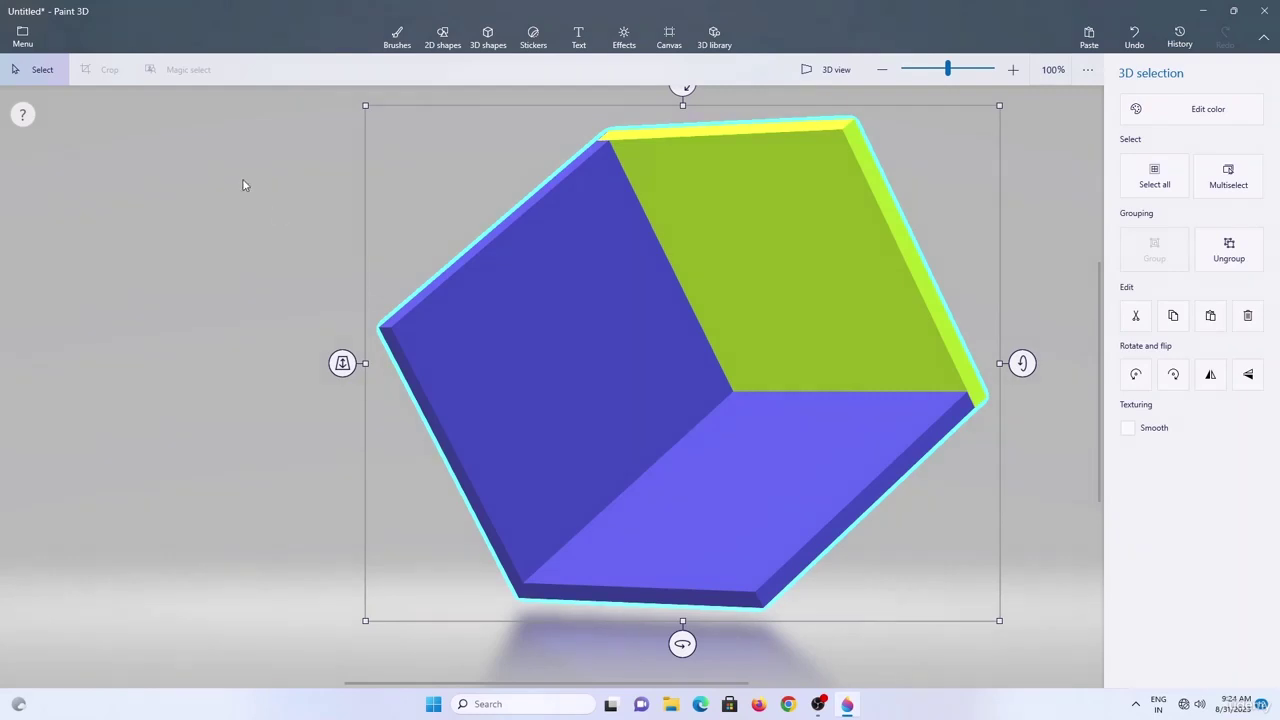
key(ctrl+z)
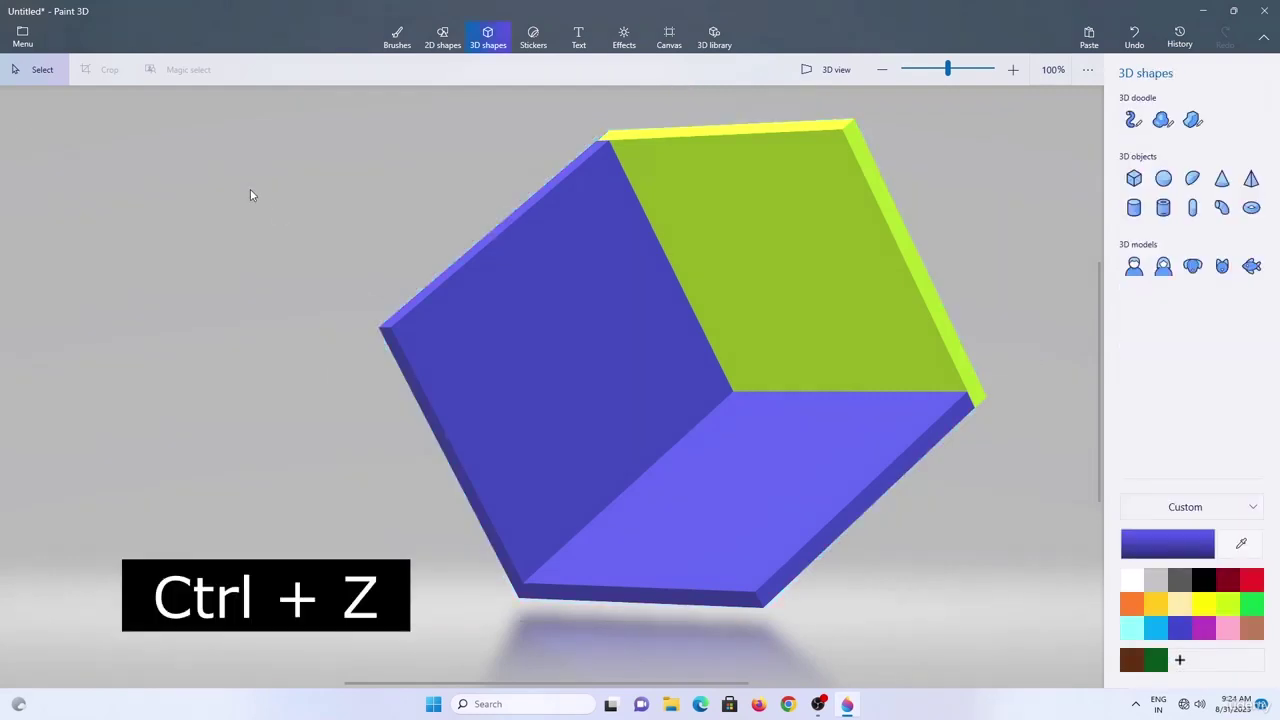
key(ctrl+z)
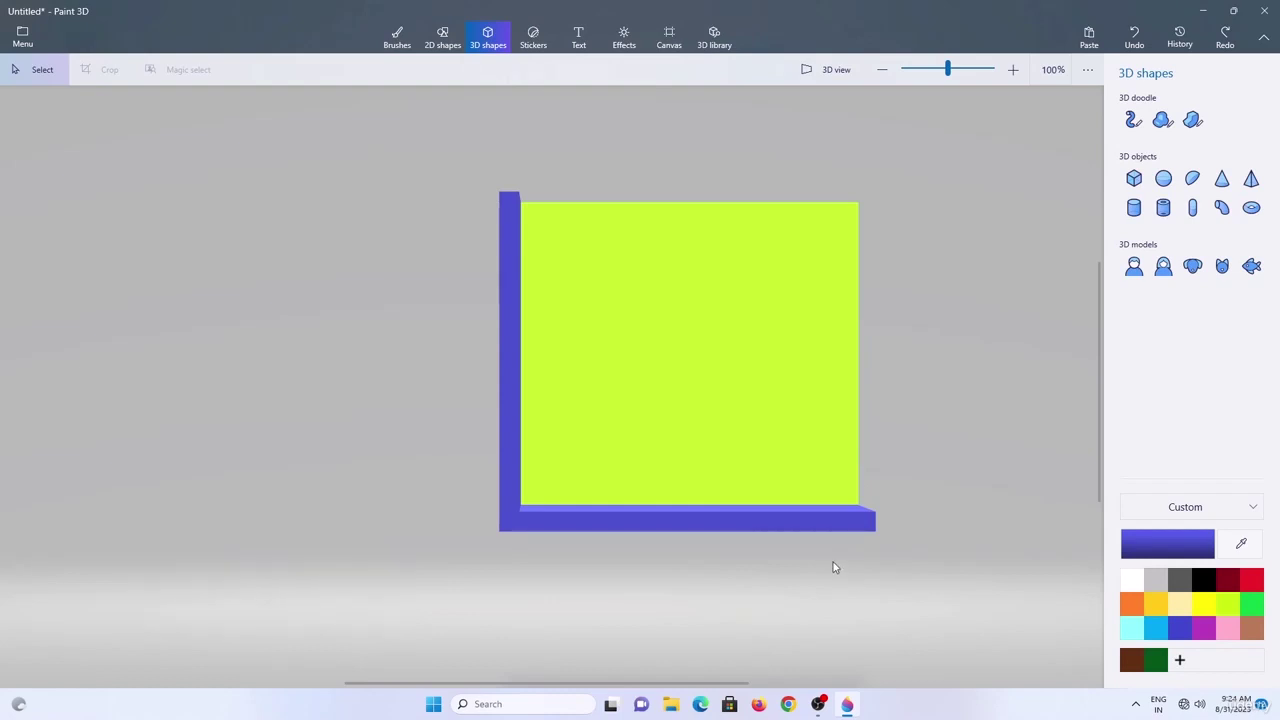
Recolor the whole grouped room lime and deselect it.
click(816, 485)
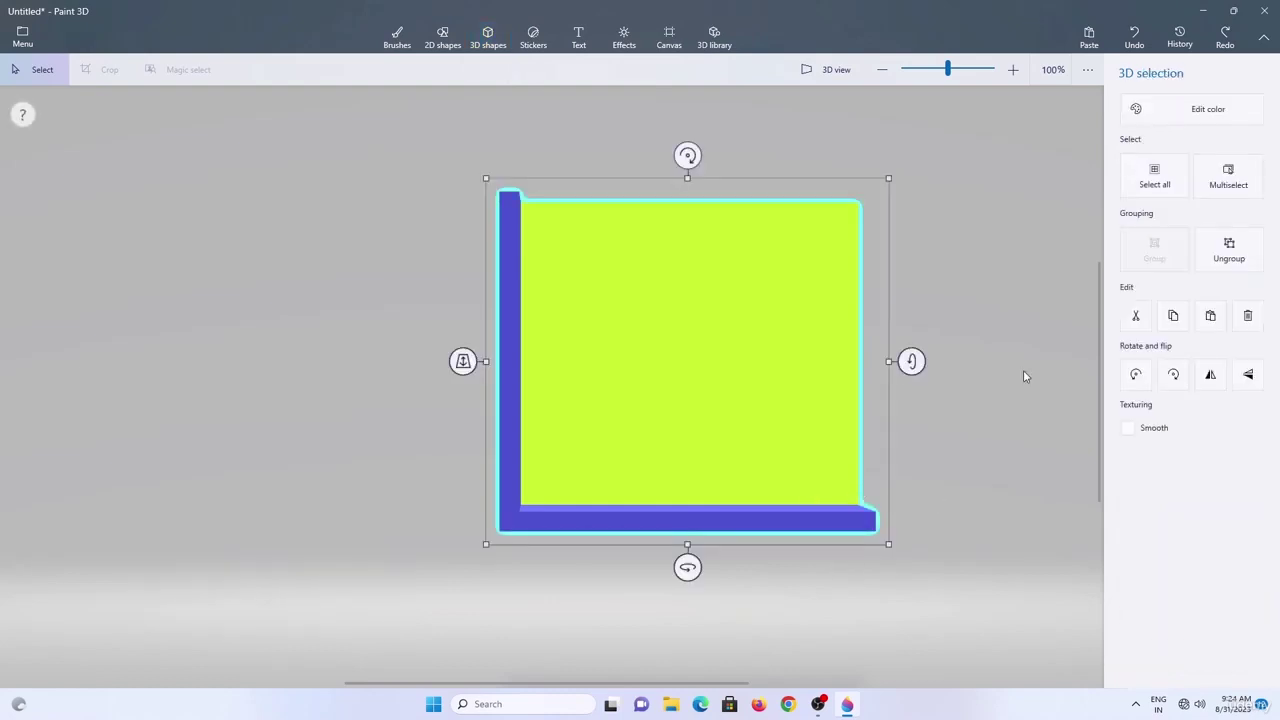
click(1140, 110)
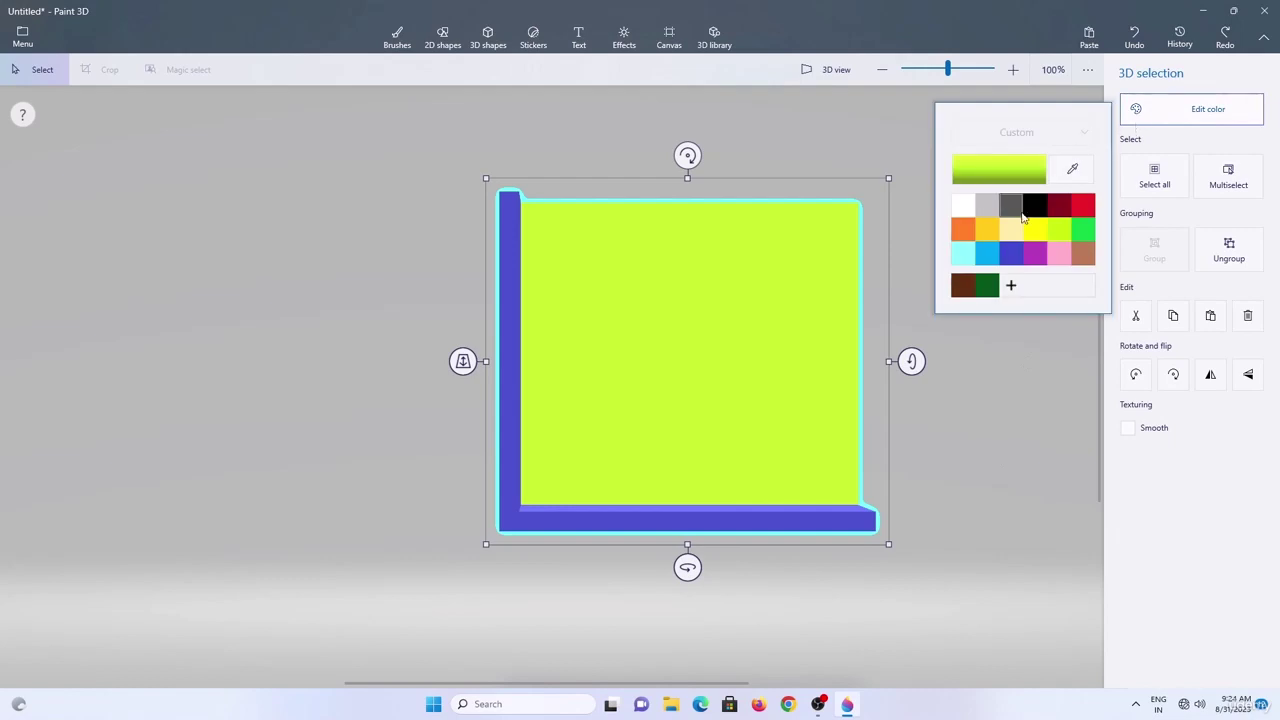
click(1059, 230)
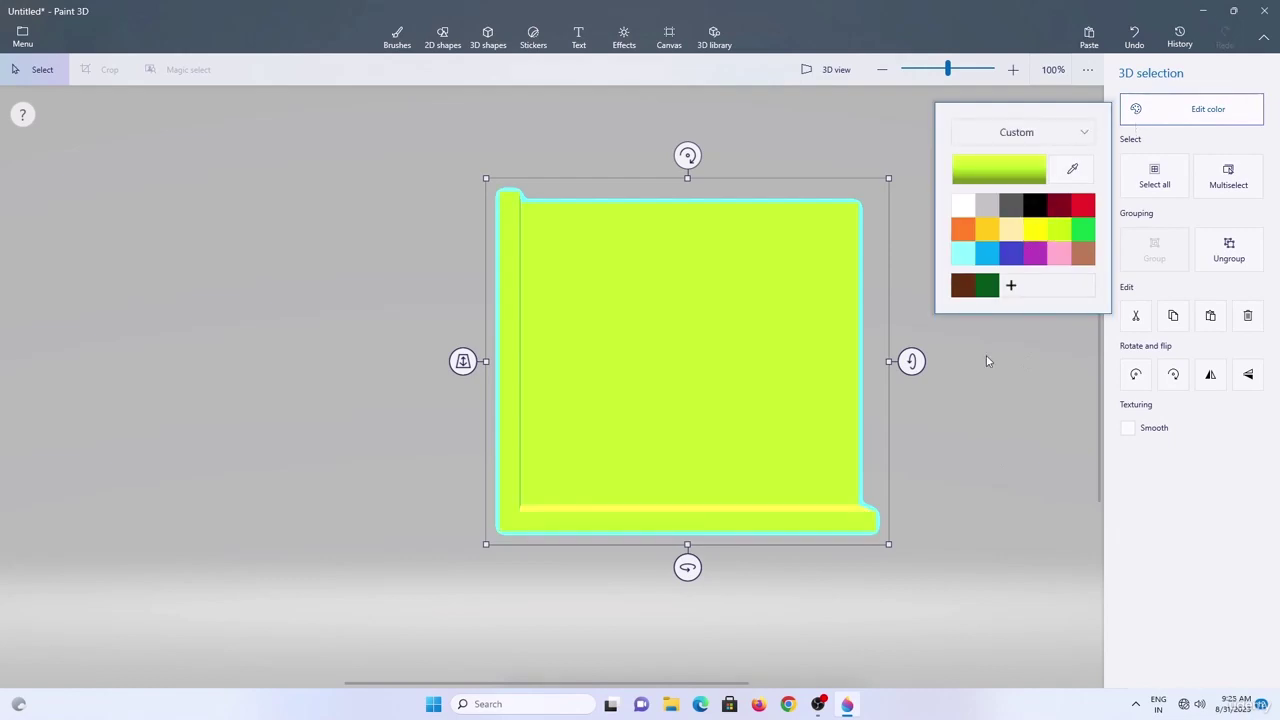
click(986, 357)
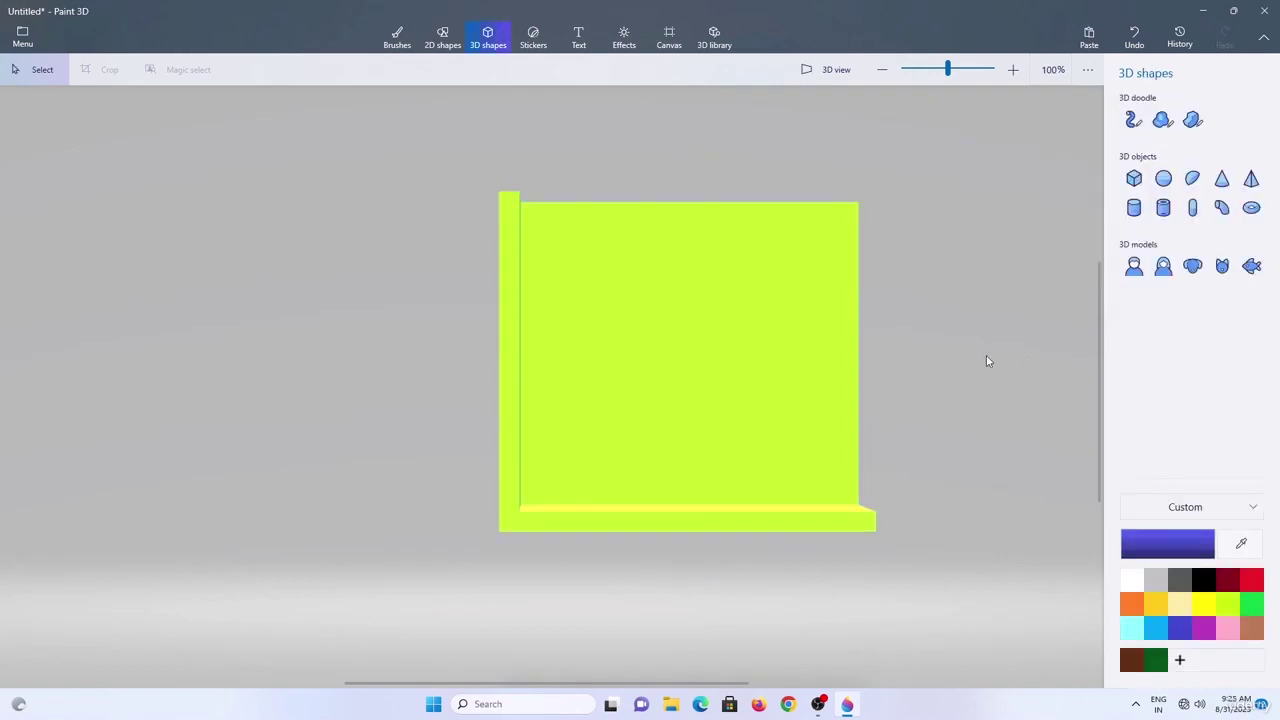
Tilt the room so the floor faces front and cover the entire floor with the Wood texture.
click(814, 416)
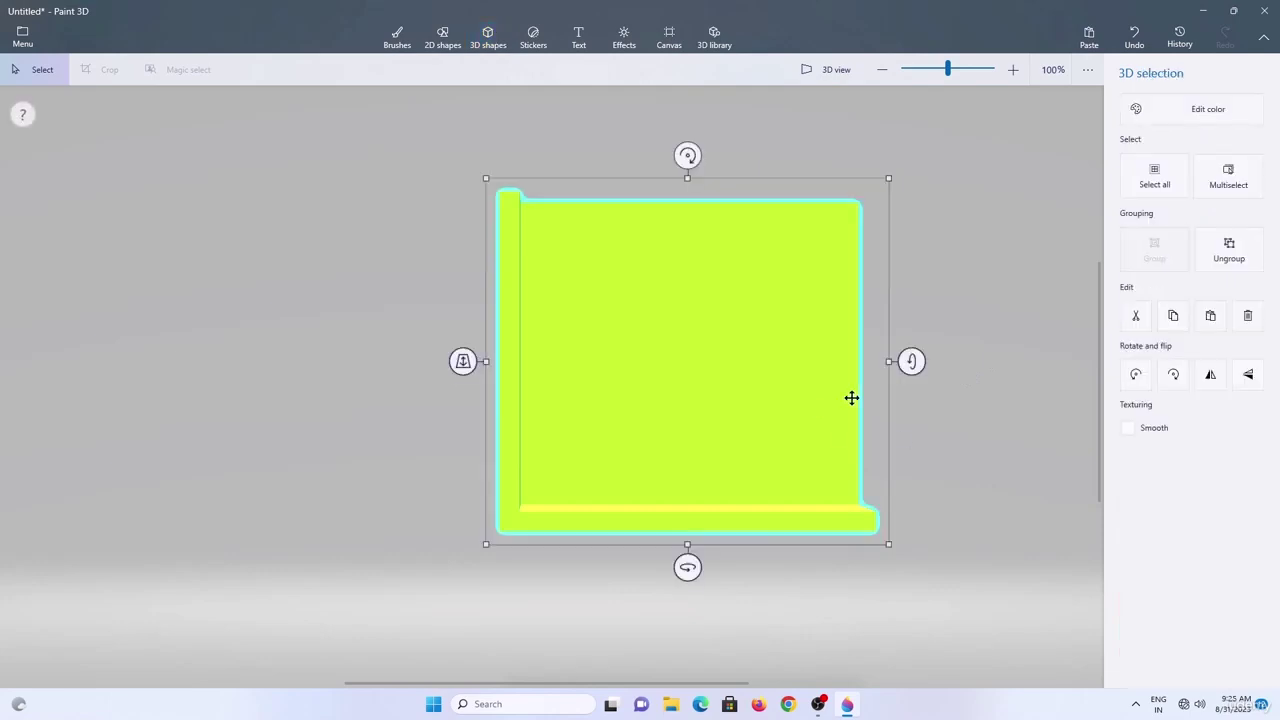
drag(911, 360, 929, 540)
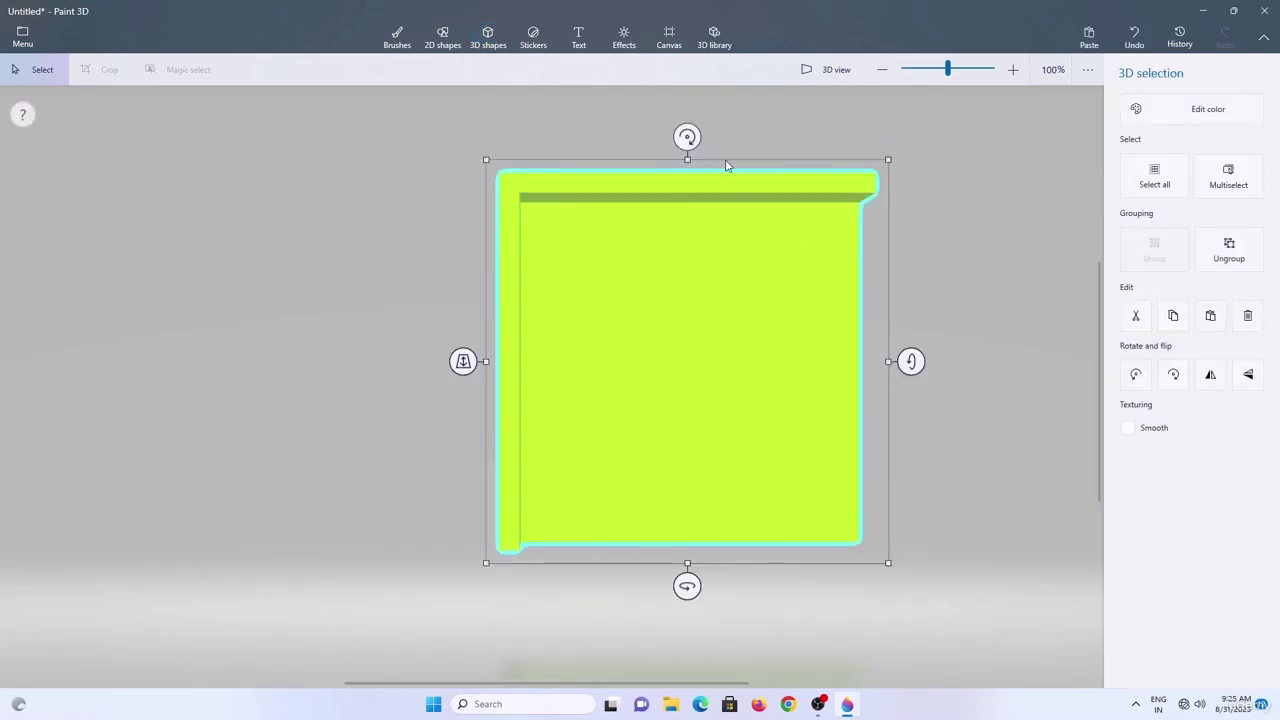
click(533, 40)
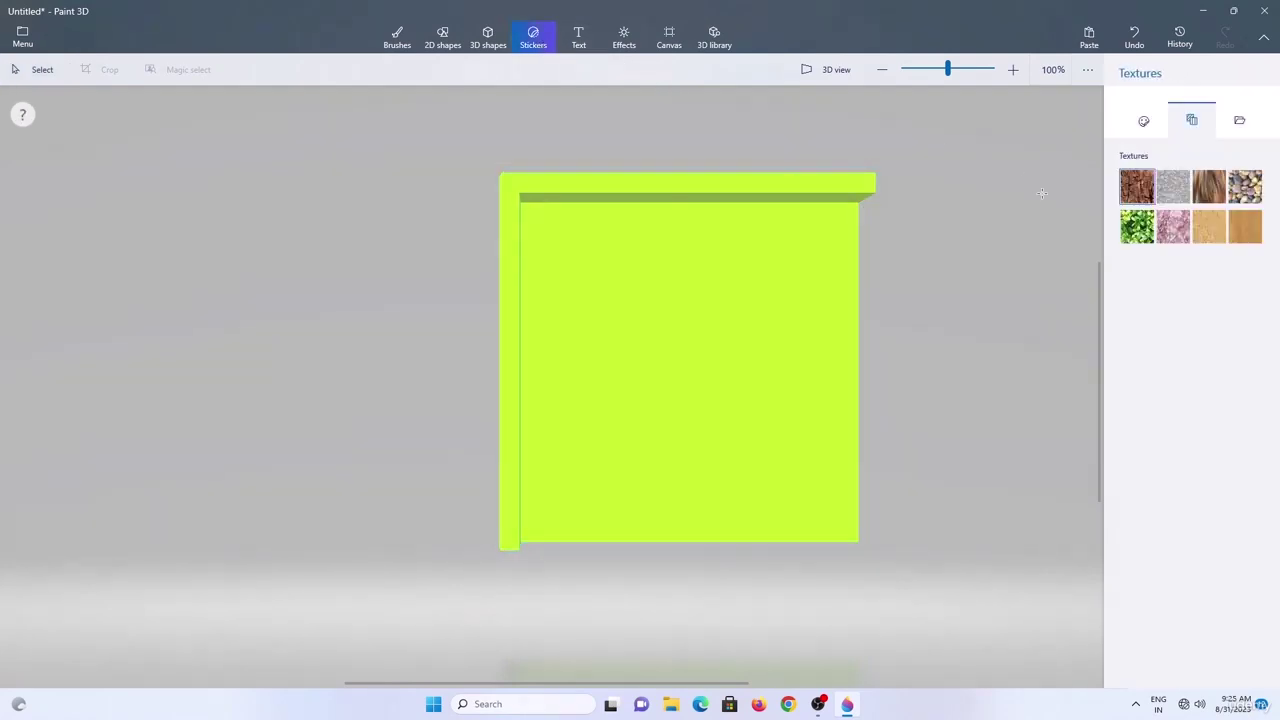
click(1243, 234)
click(684, 361)
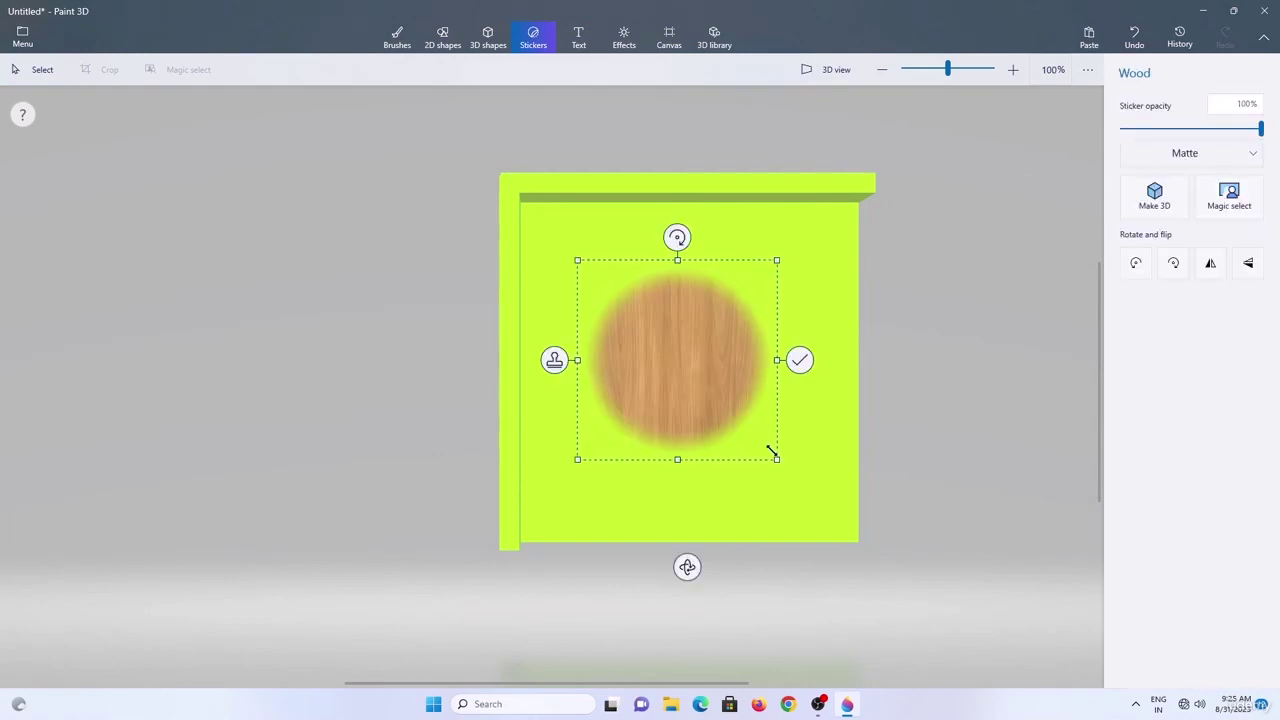
drag(777, 458, 991, 703)
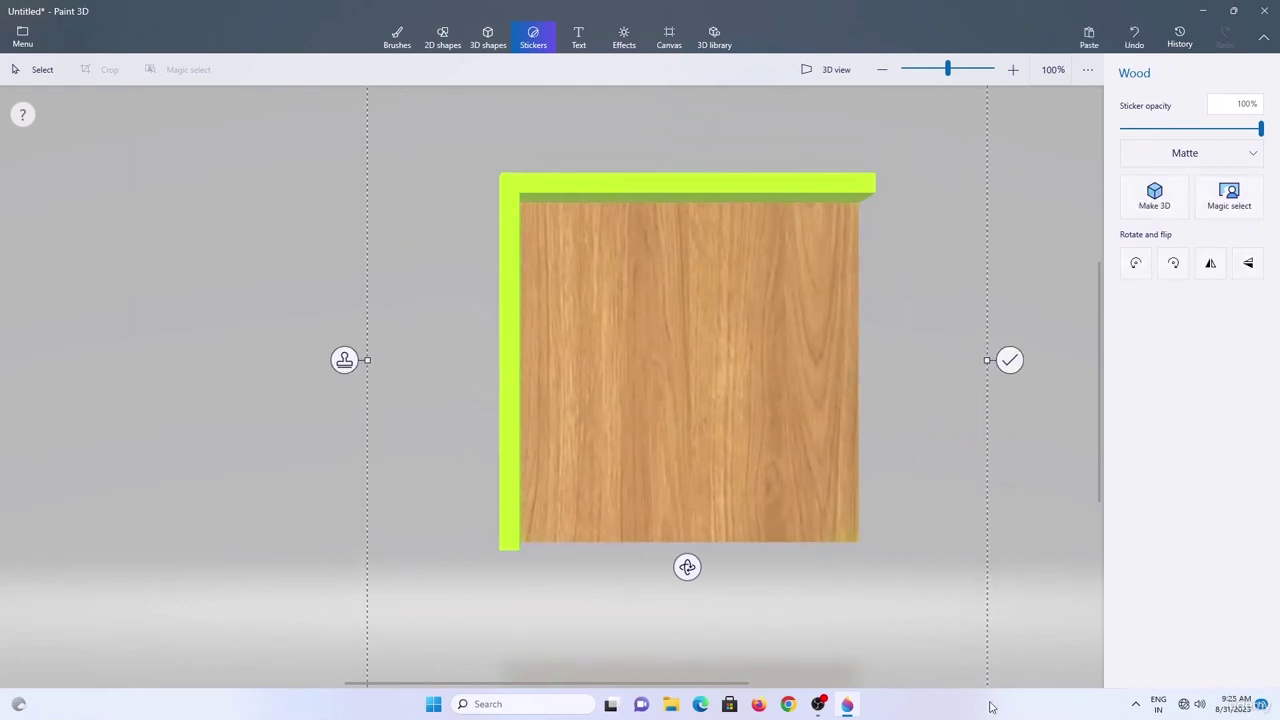
click(1013, 362)
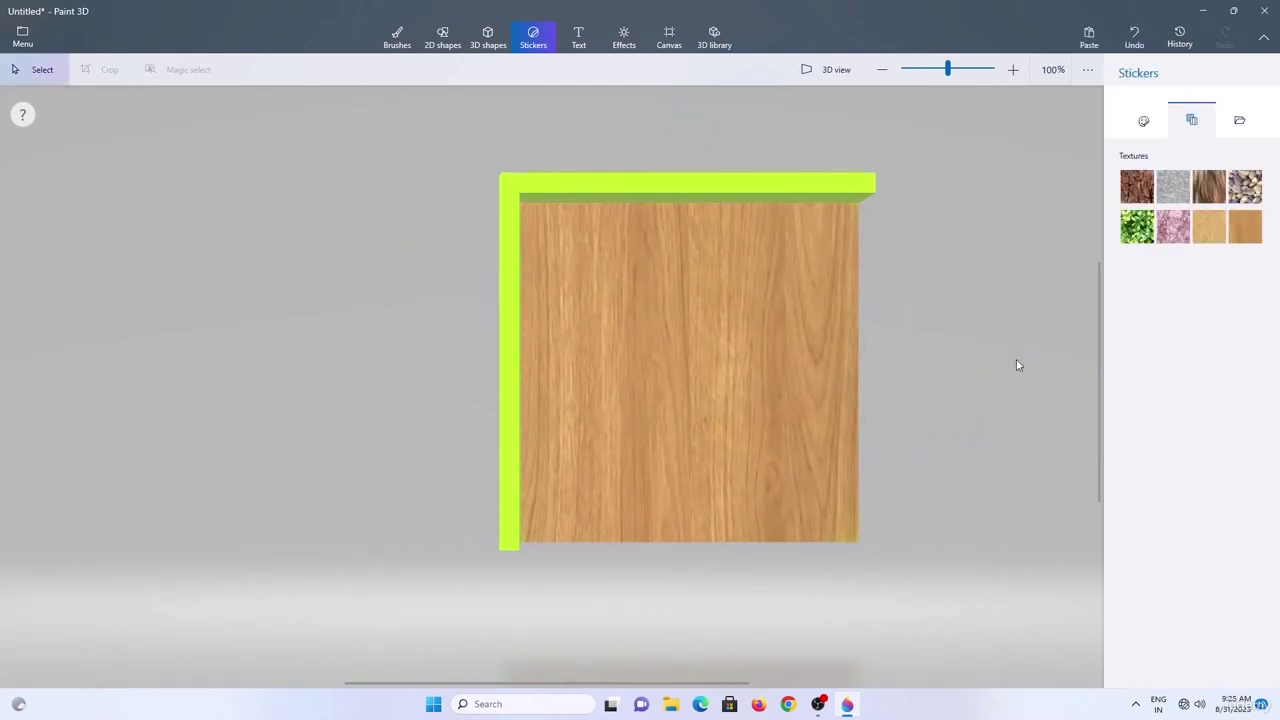
Rotate the room back upright so the lime back wall faces front above the wooden floor.
click(846, 407)
drag(911, 361, 889, 177)
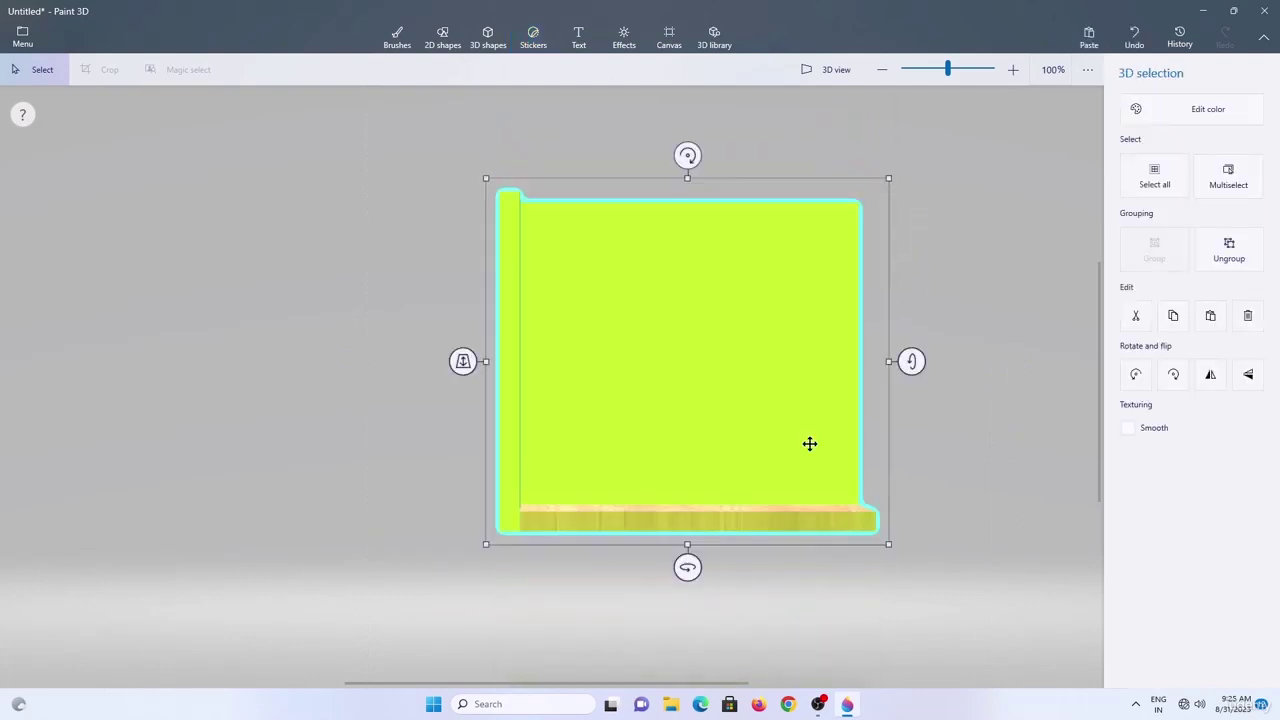
mouse_move(686, 566)
mouse_down()
mouse_move(512, 563)
mouse_move(687, 567)
mouse_up()
Activate the Fill brush for coloring the room's surfaces.
click(408, 37)
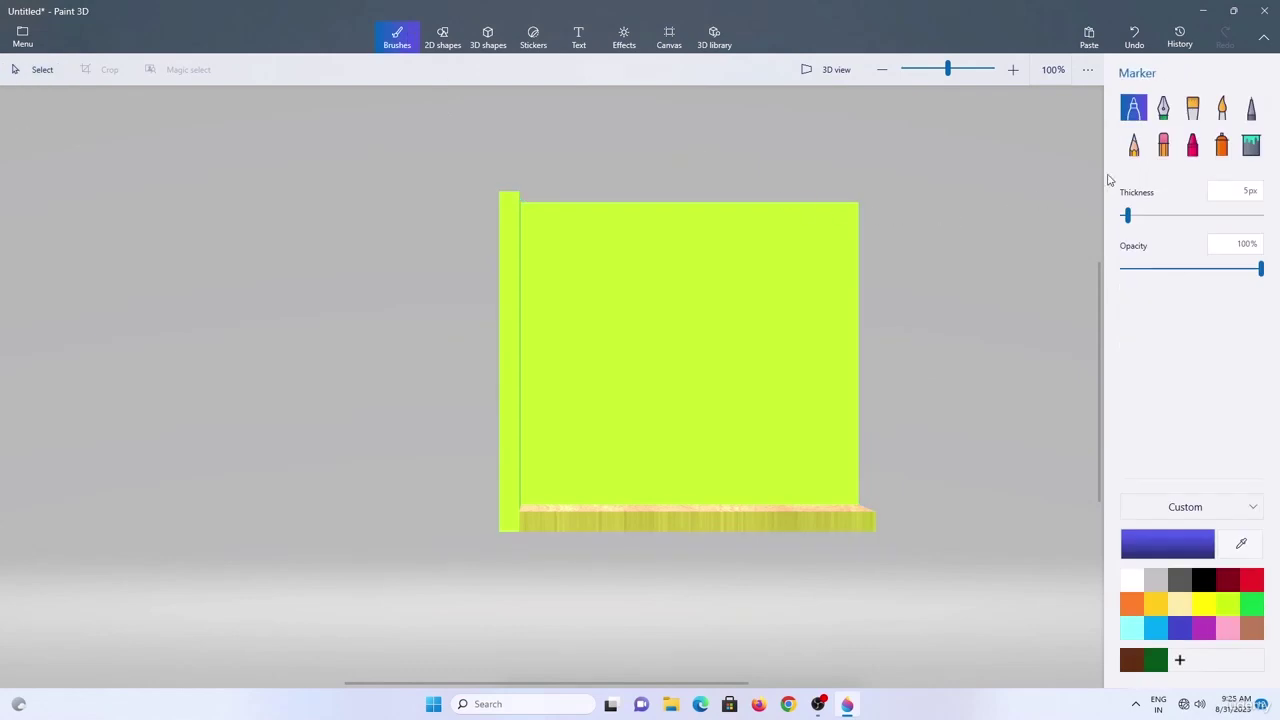
click(1251, 145)
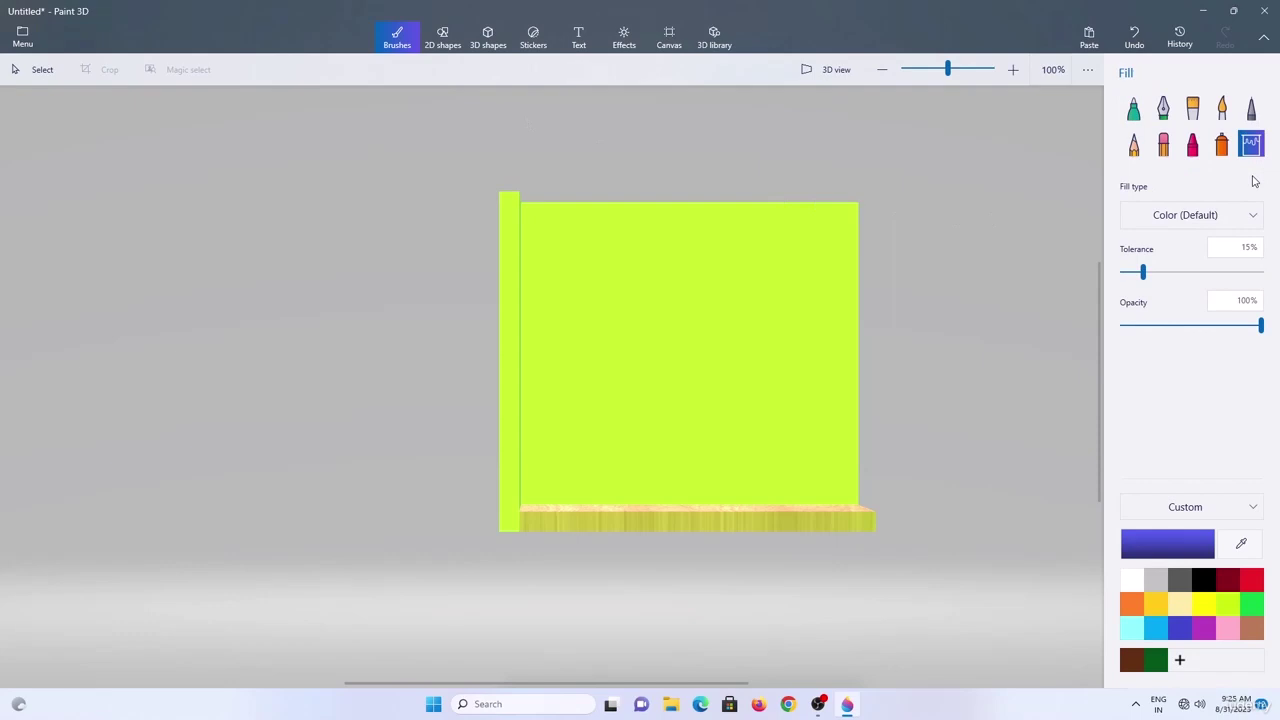
Fill the inner faces of both room walls with turquoise using the Side fill type.
click(1252, 212)
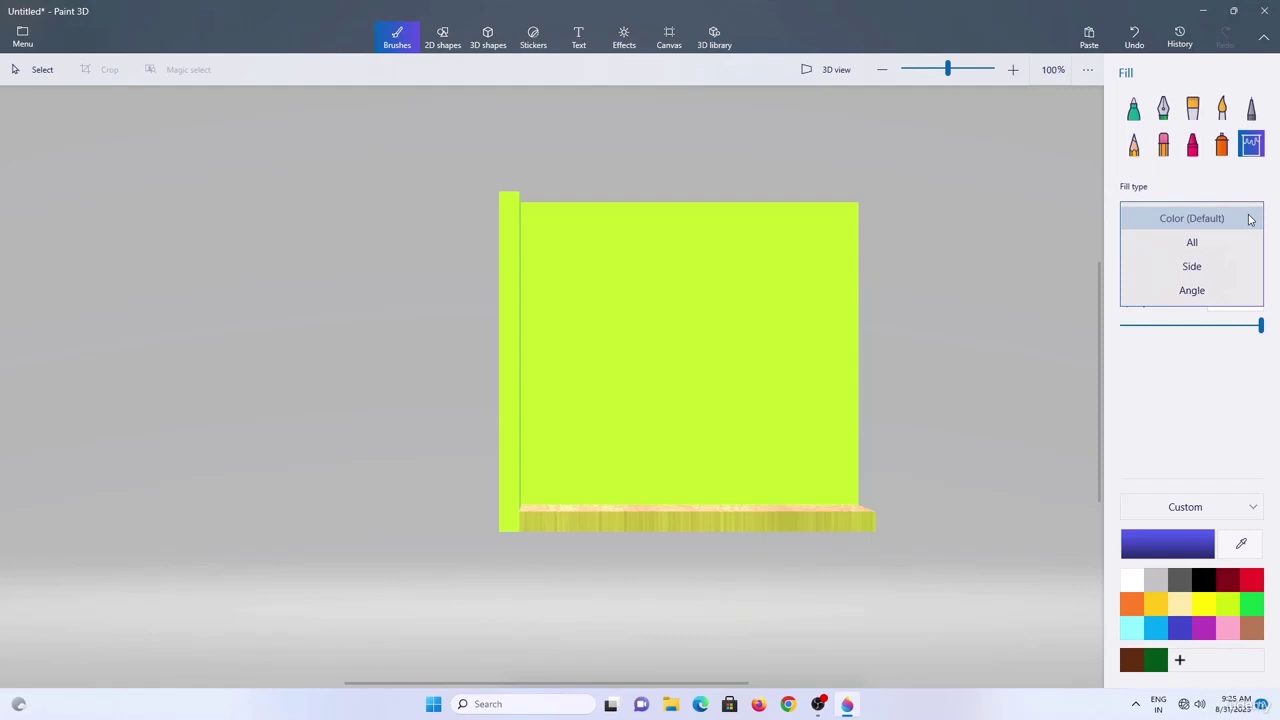
click(1205, 267)
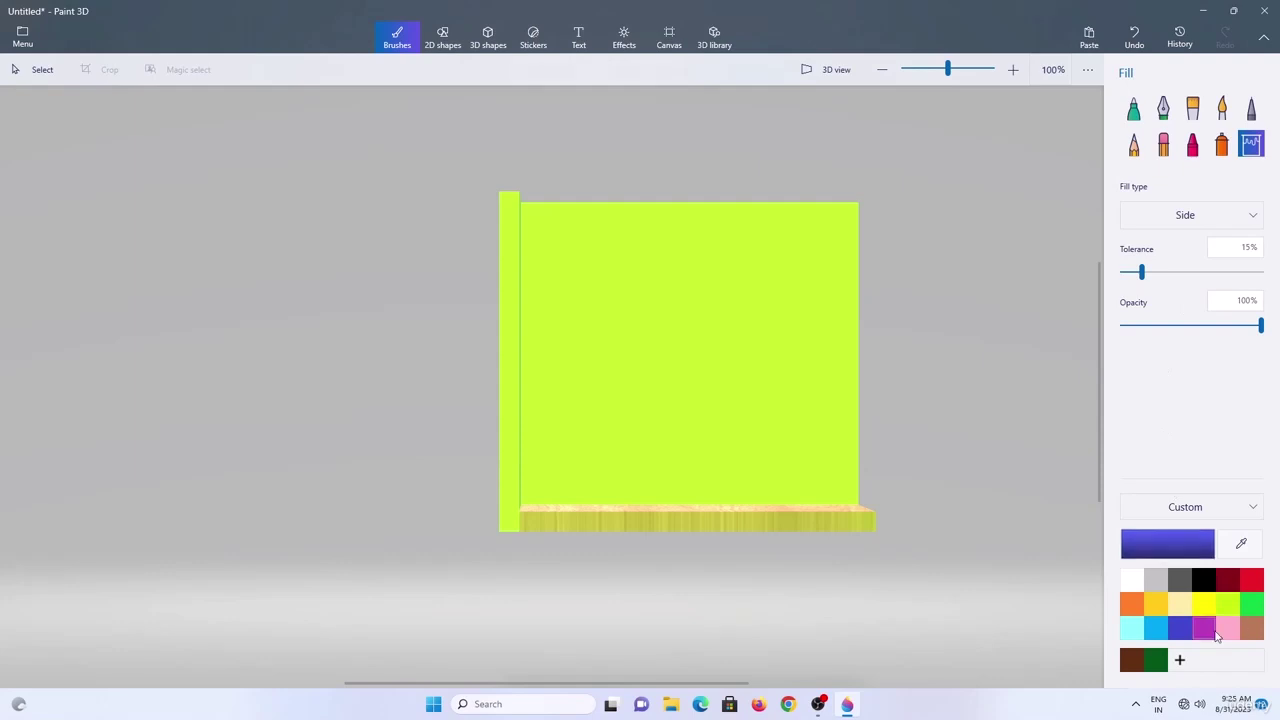
click(1160, 630)
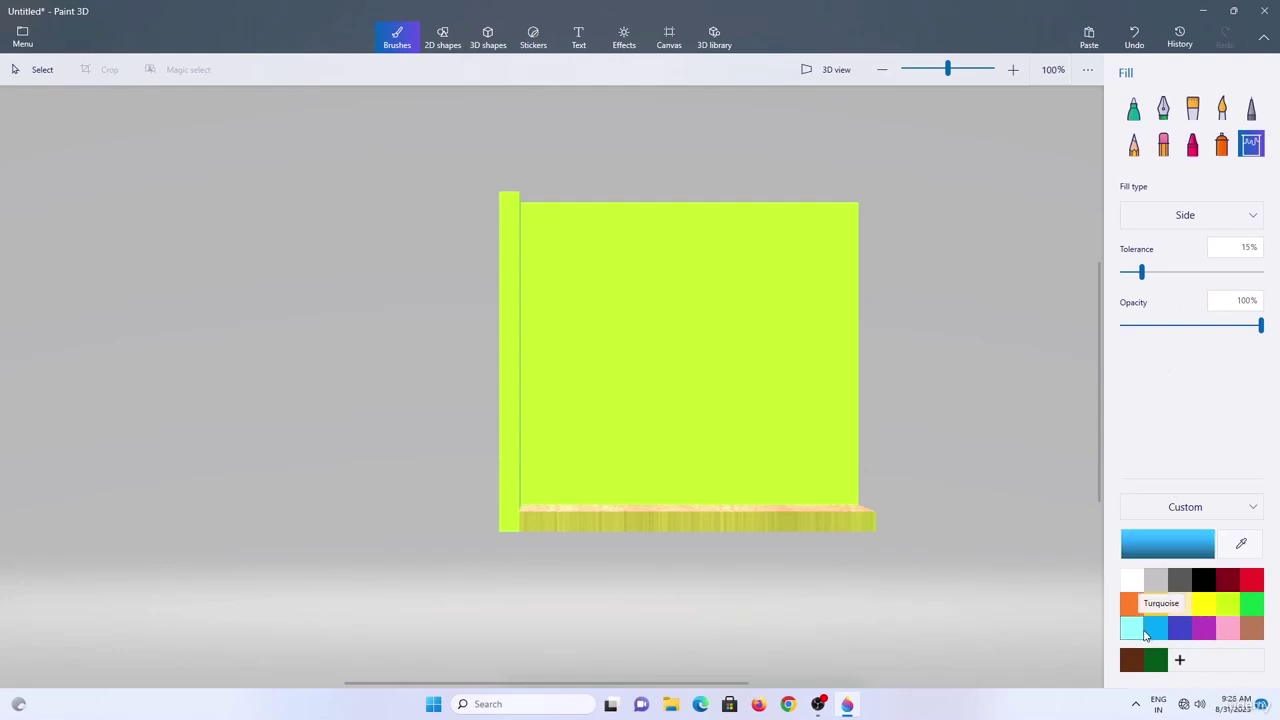
click(714, 323)
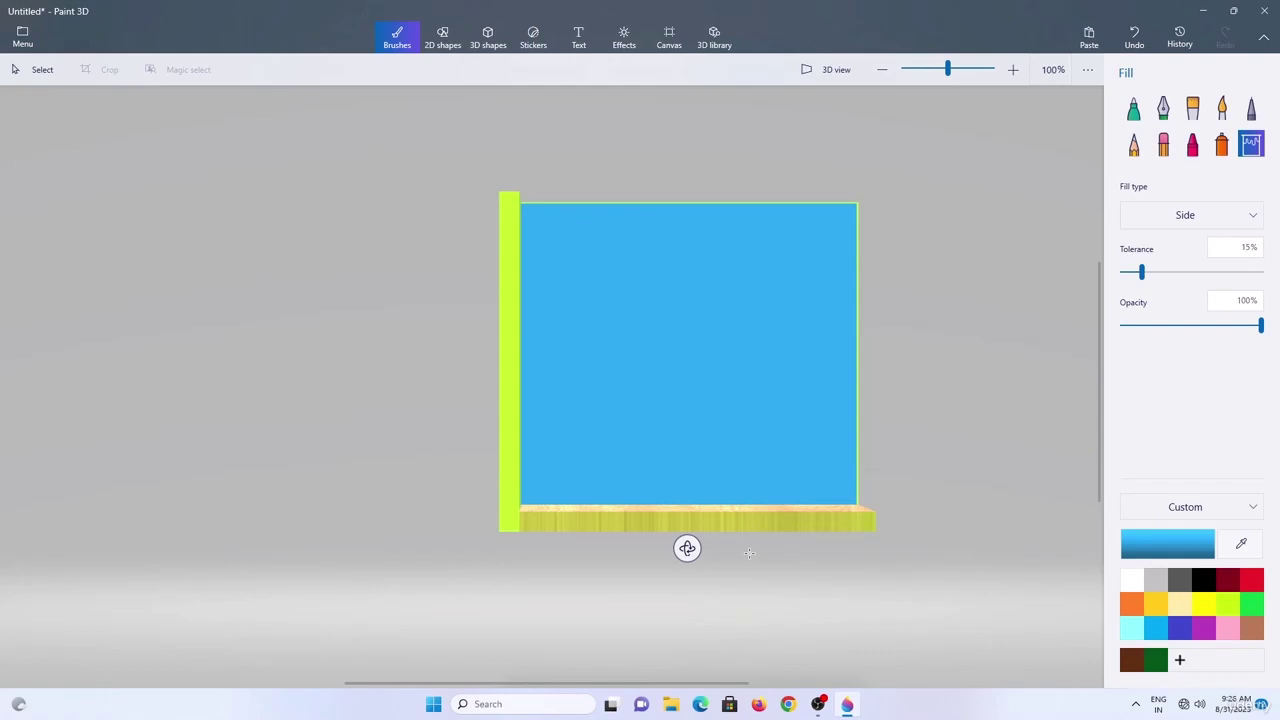
drag(688, 549, 547, 539)
click(662, 321)
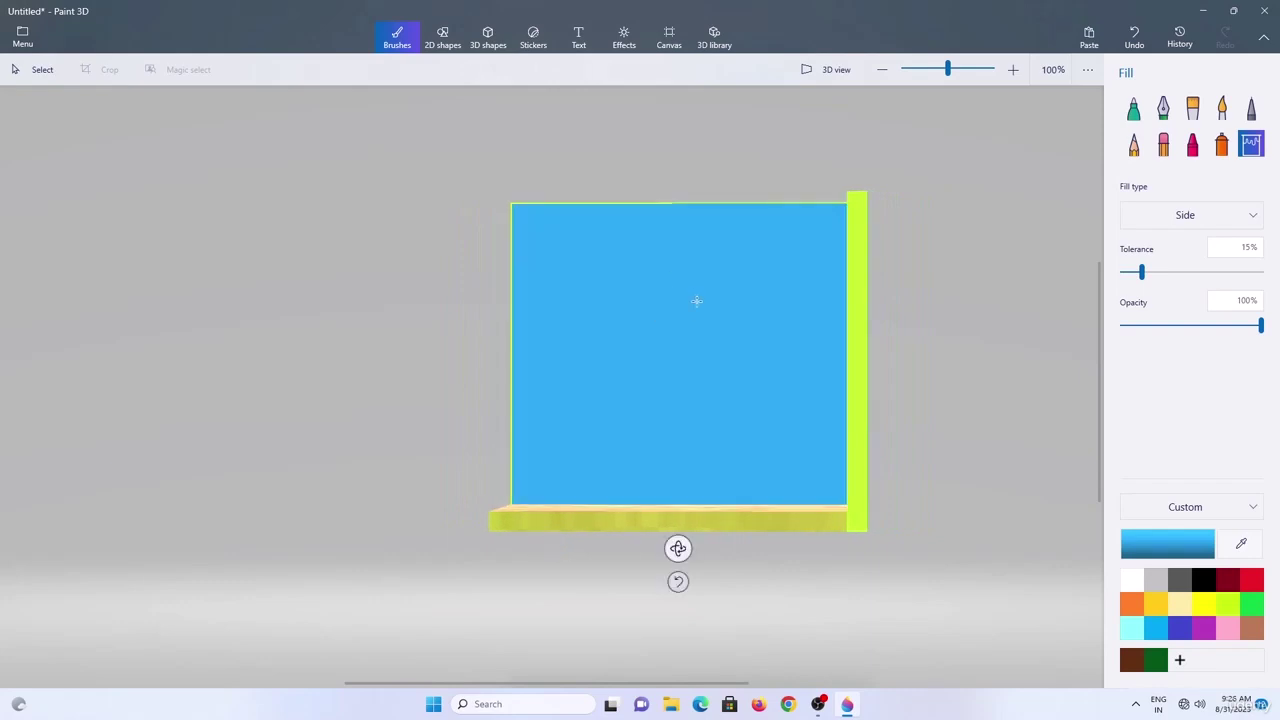
Try rotating the room model to view both walls and the wooden floor, and undo the rotations.
click(40, 69)
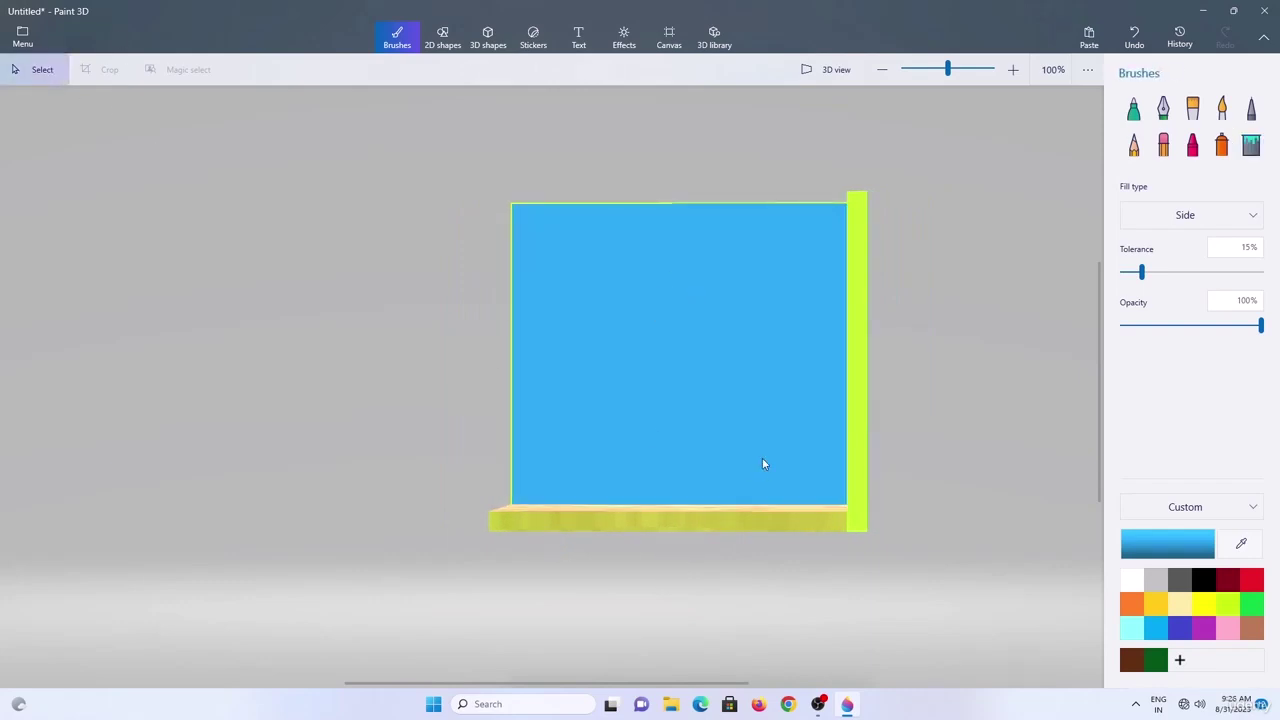
click(733, 379)
drag(678, 567, 877, 589)
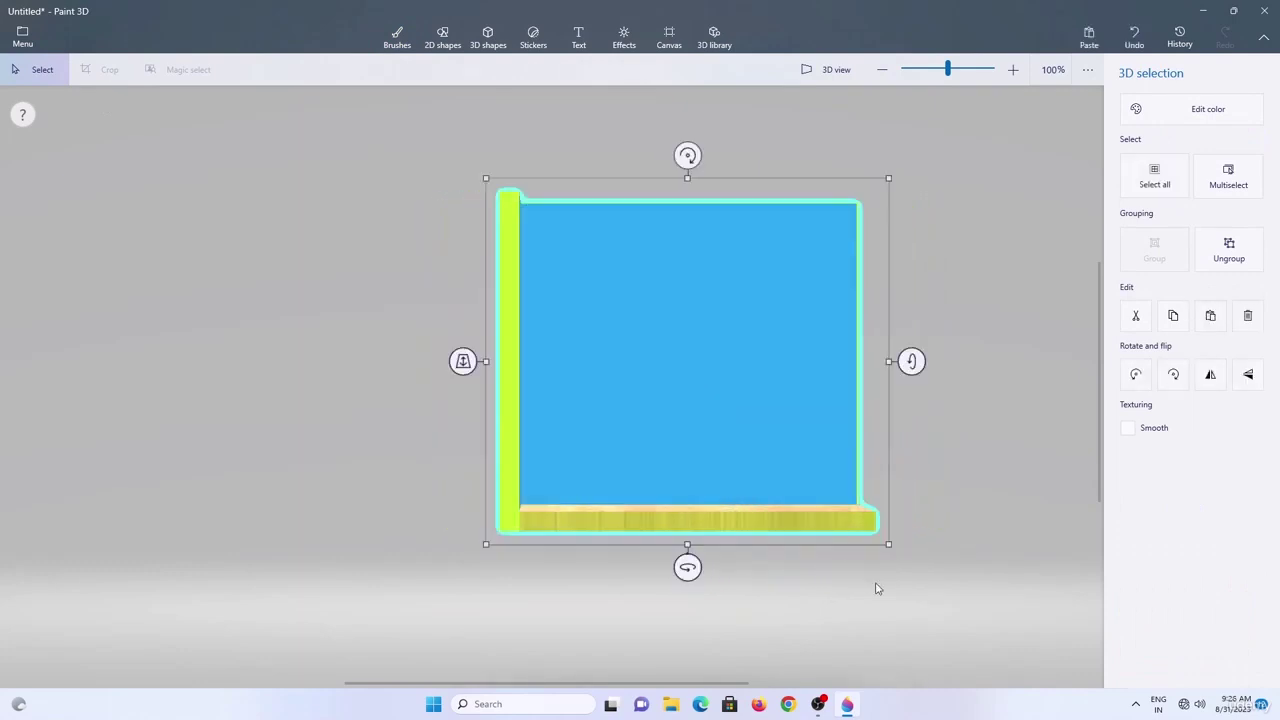
drag(911, 364, 912, 423)
drag(683, 634, 600, 645)
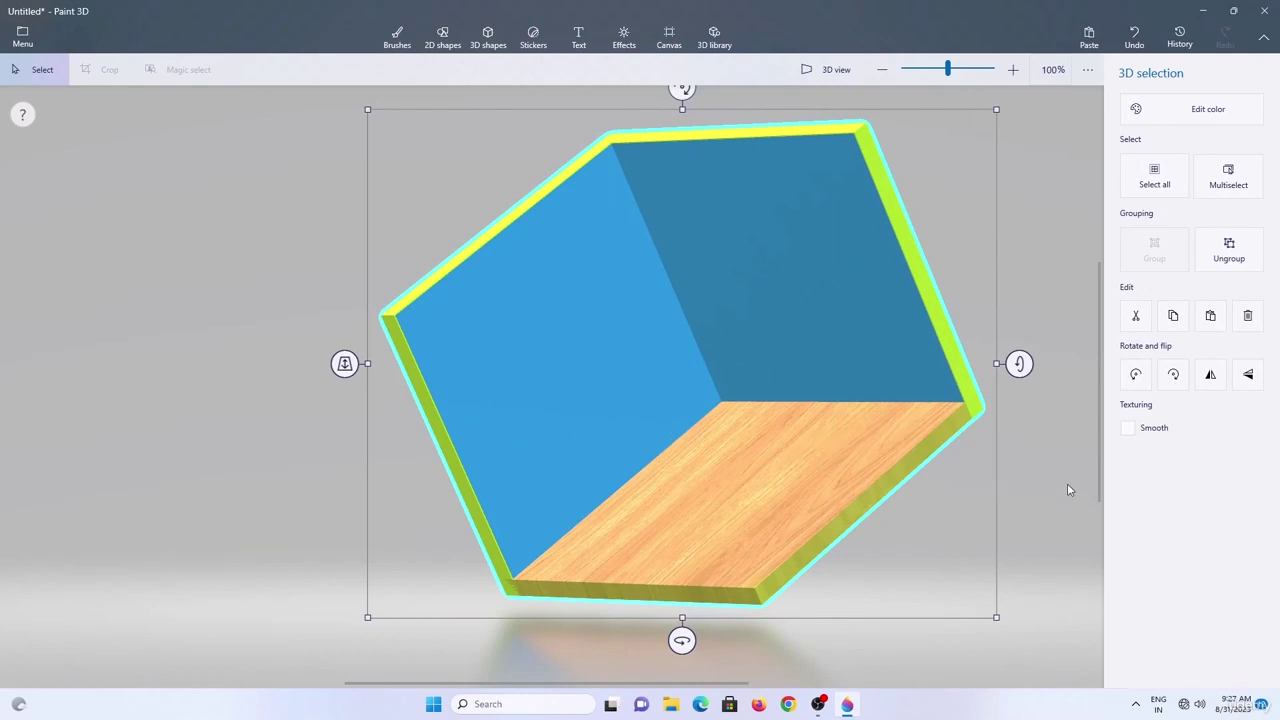
key(ctrl+z)
key(ctrl+z)
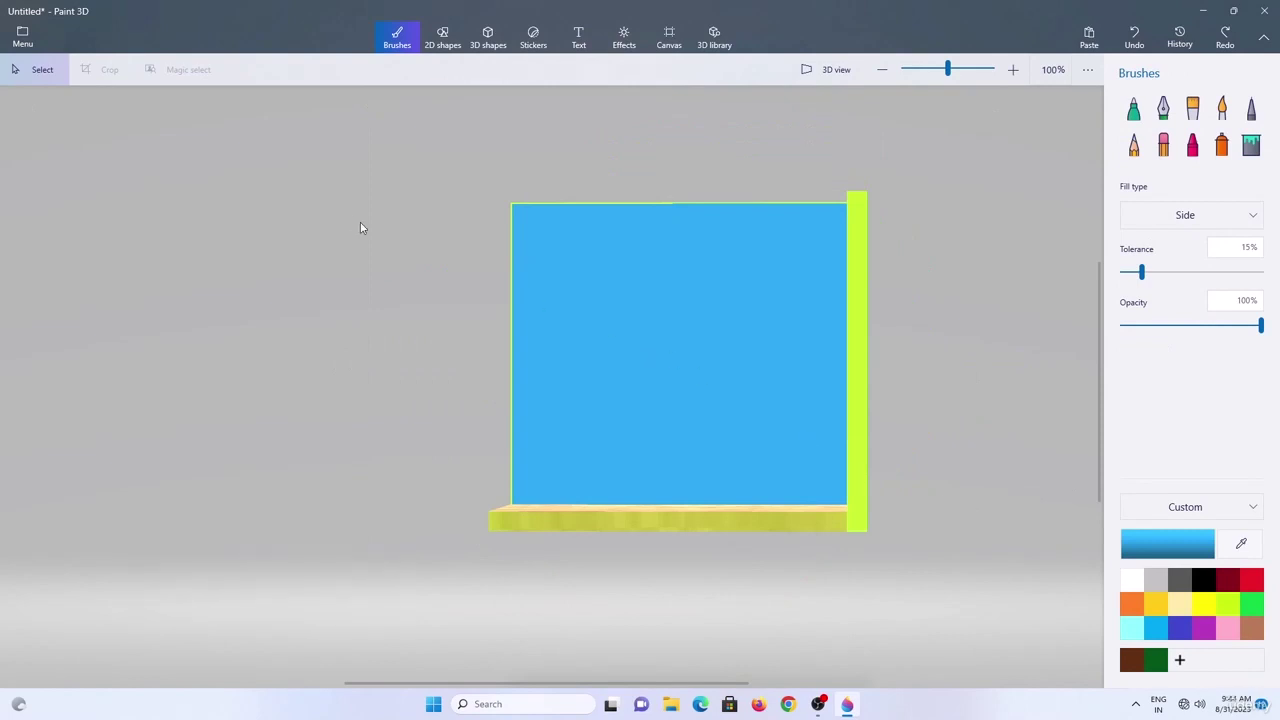
Save the model as a Paint 3D project named "open room".
click(22, 37)
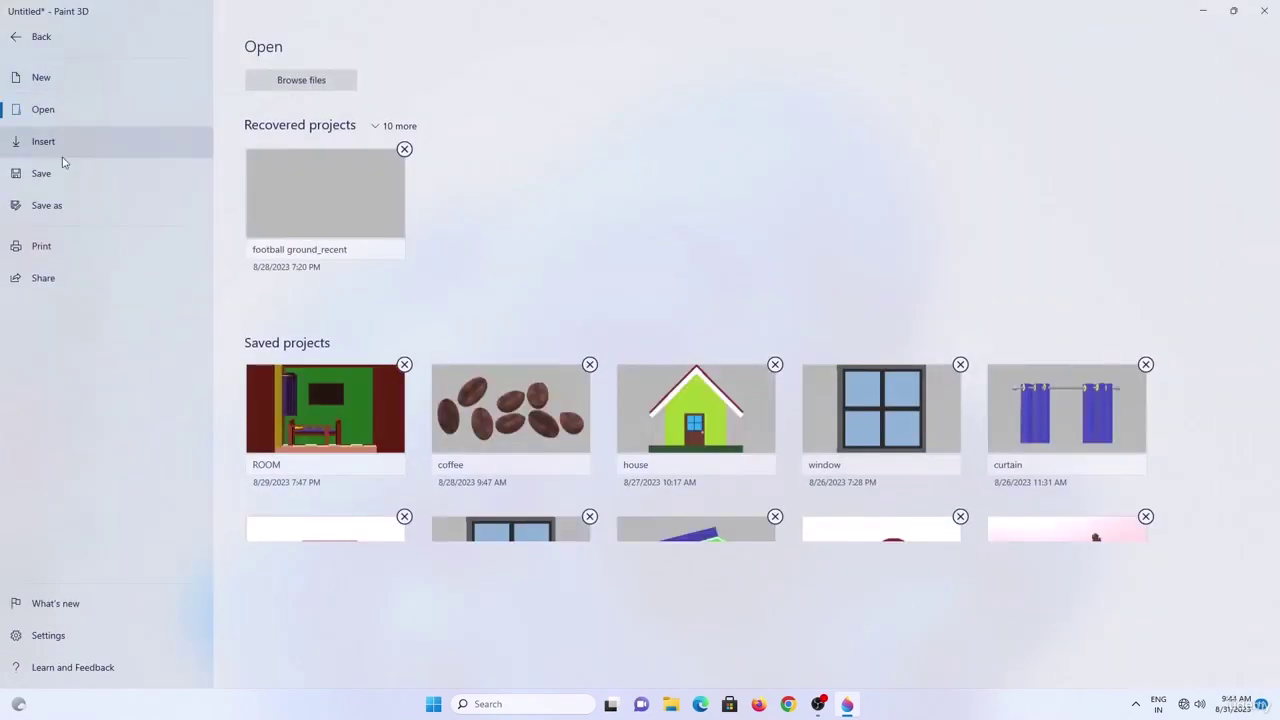
click(50, 205)
click(301, 277)
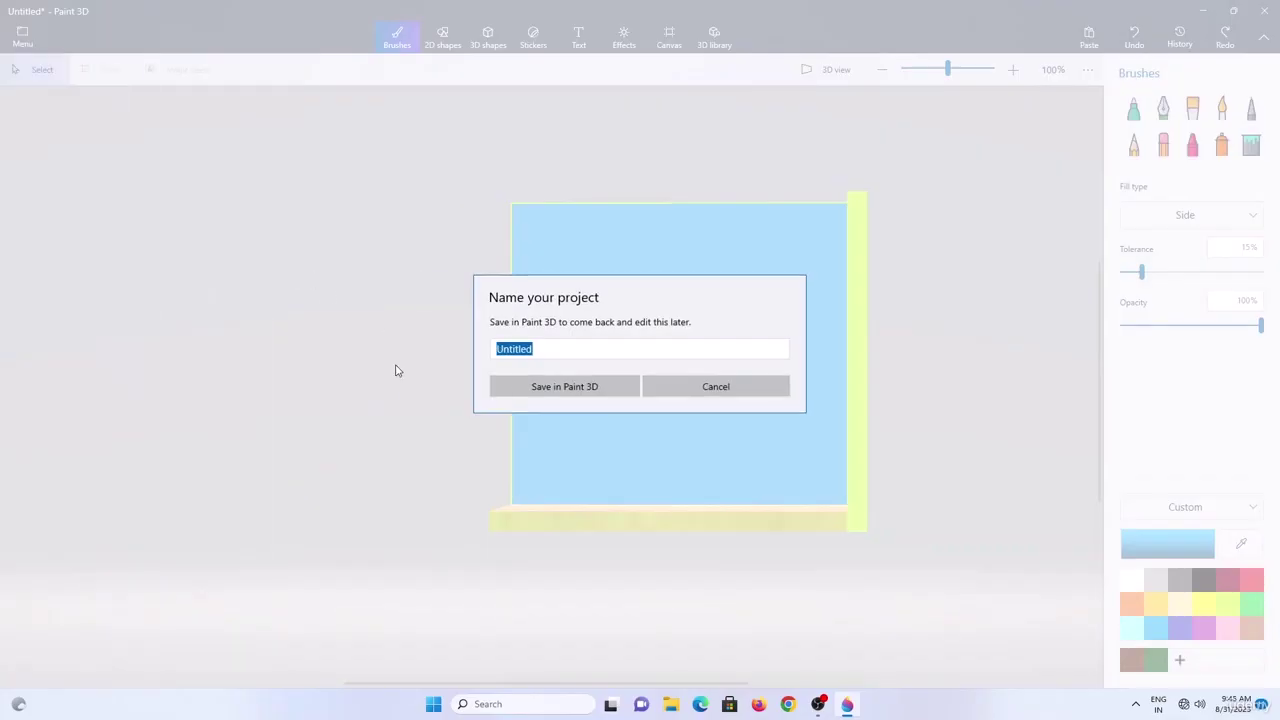
text(open room)
click(514, 383)
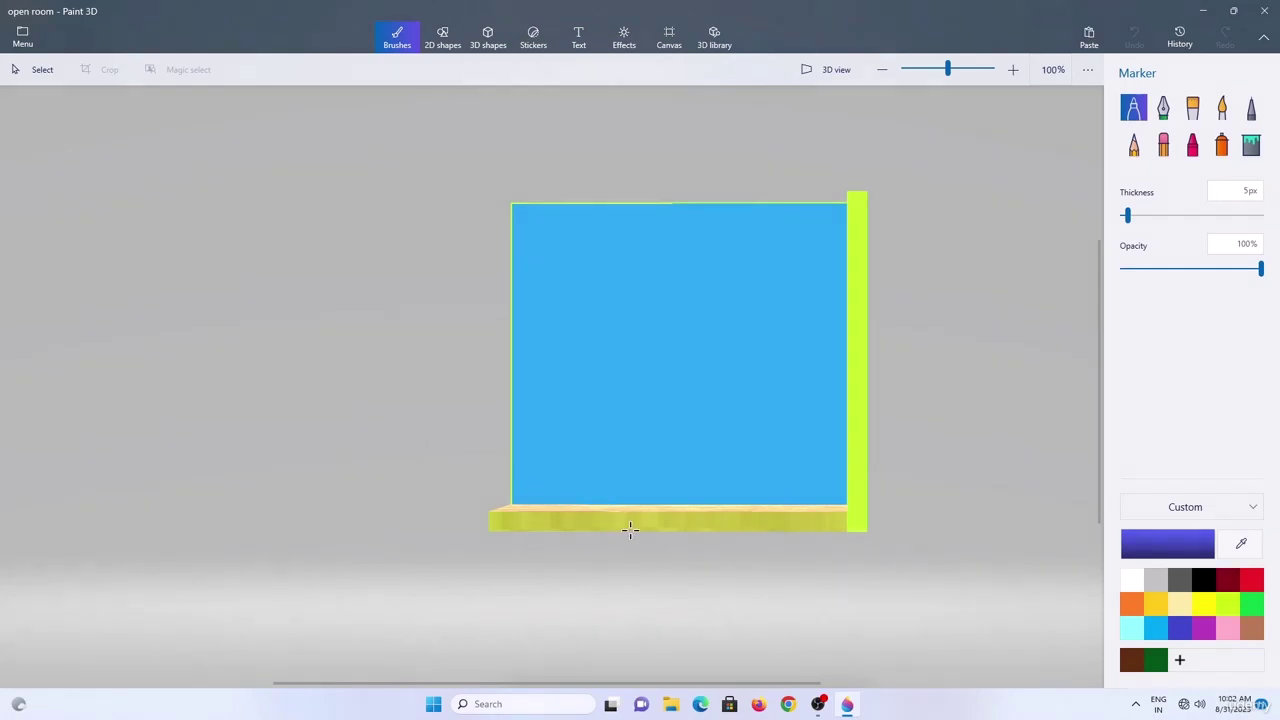
Launch Paint 3D again, create a new project and hide its canvas.
key(super)
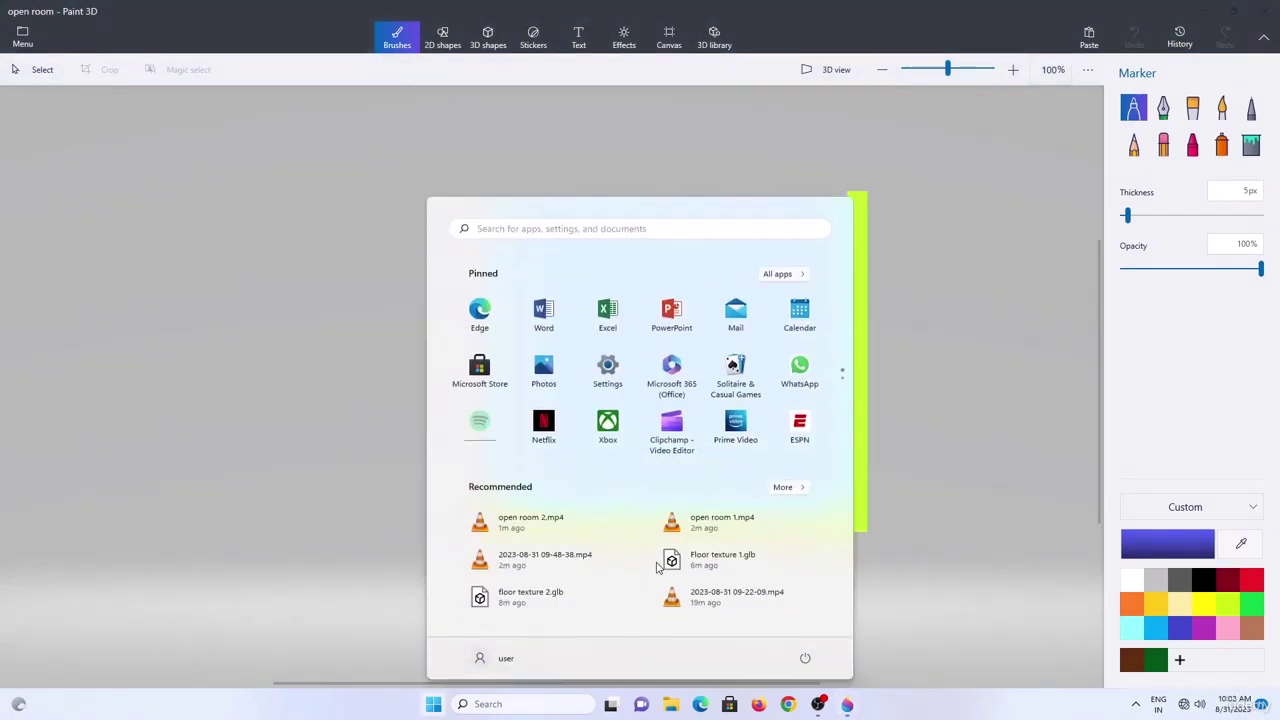
text(paint)
key(Return)
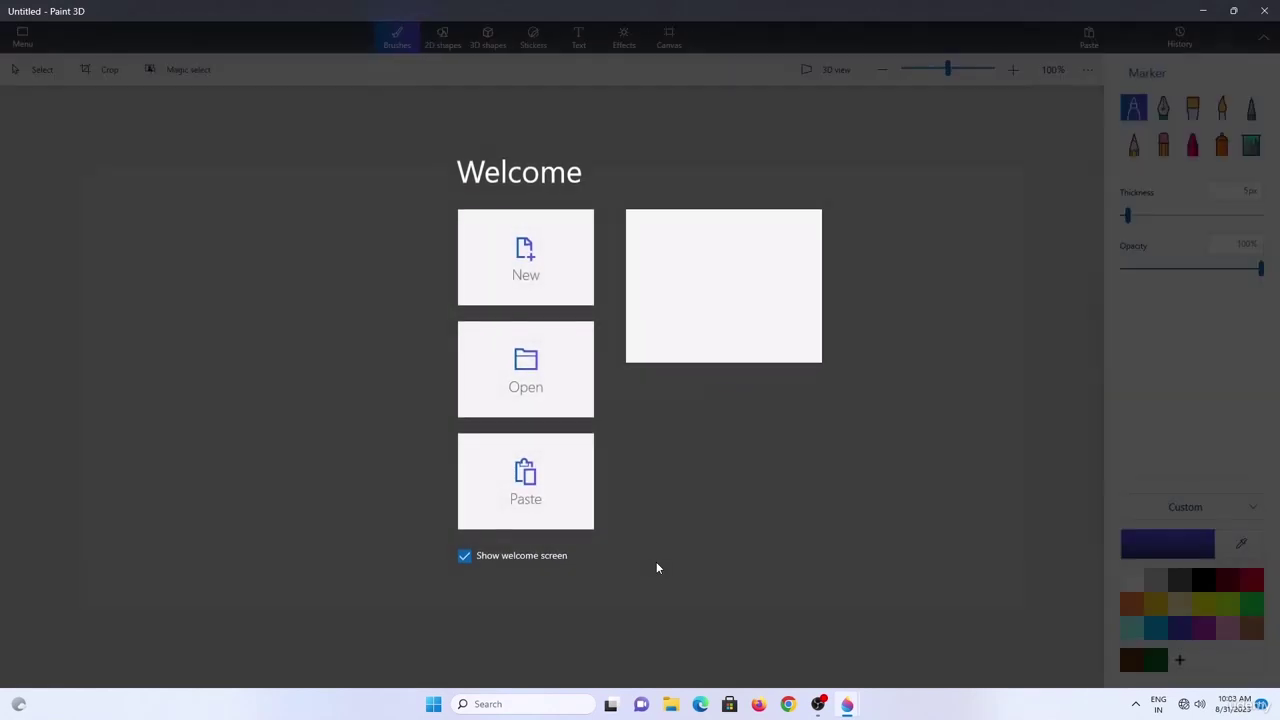
click(515, 292)
click(669, 37)
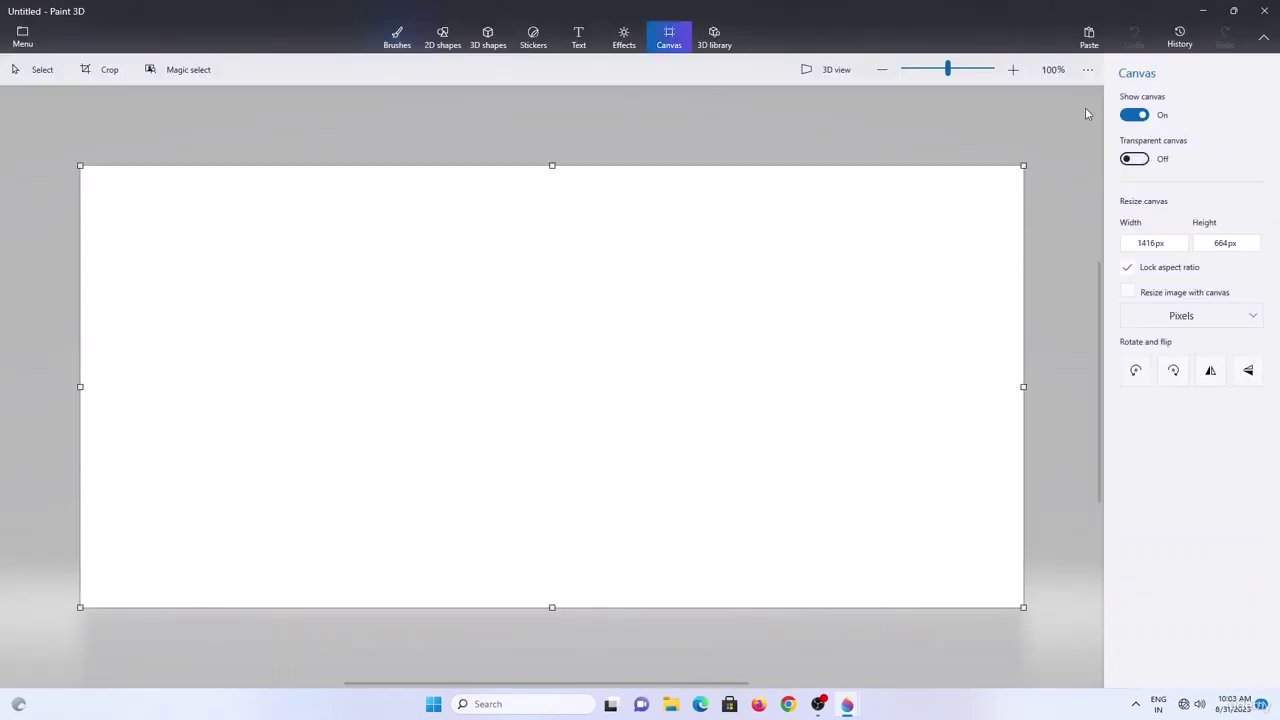
click(1132, 114)
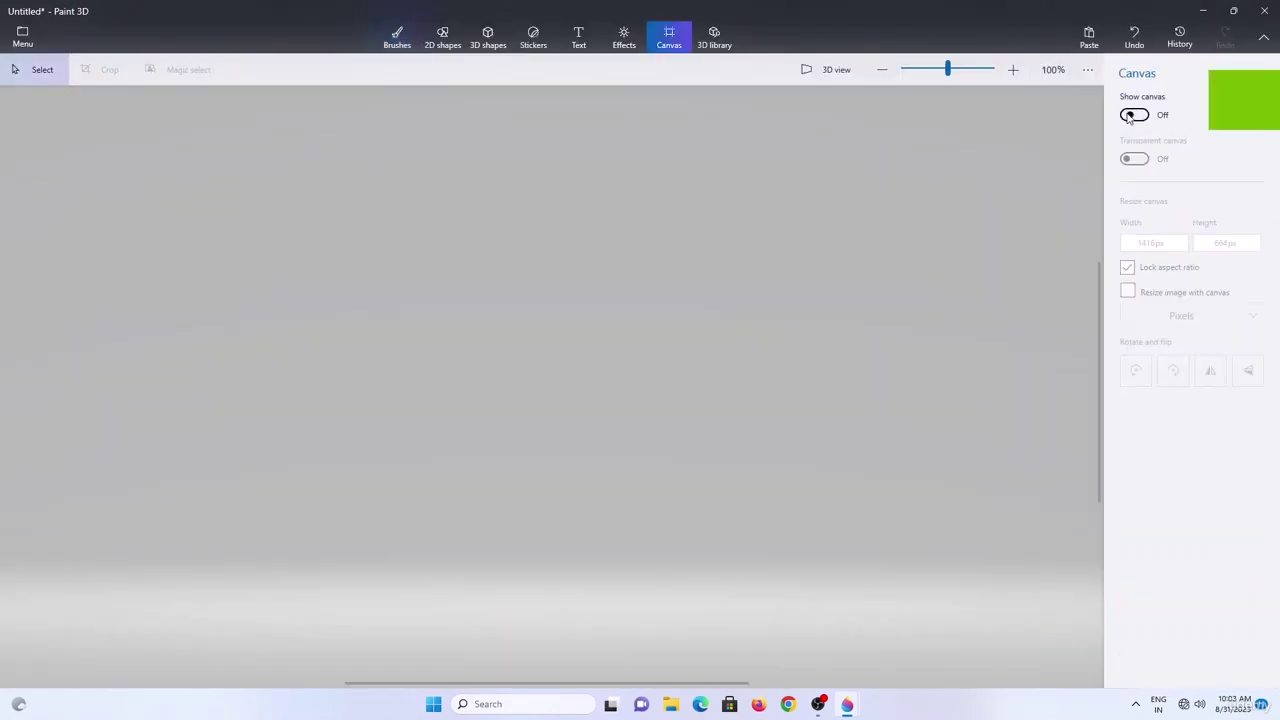
Create an indigo 3D cube in the empty workspace.
click(490, 40)
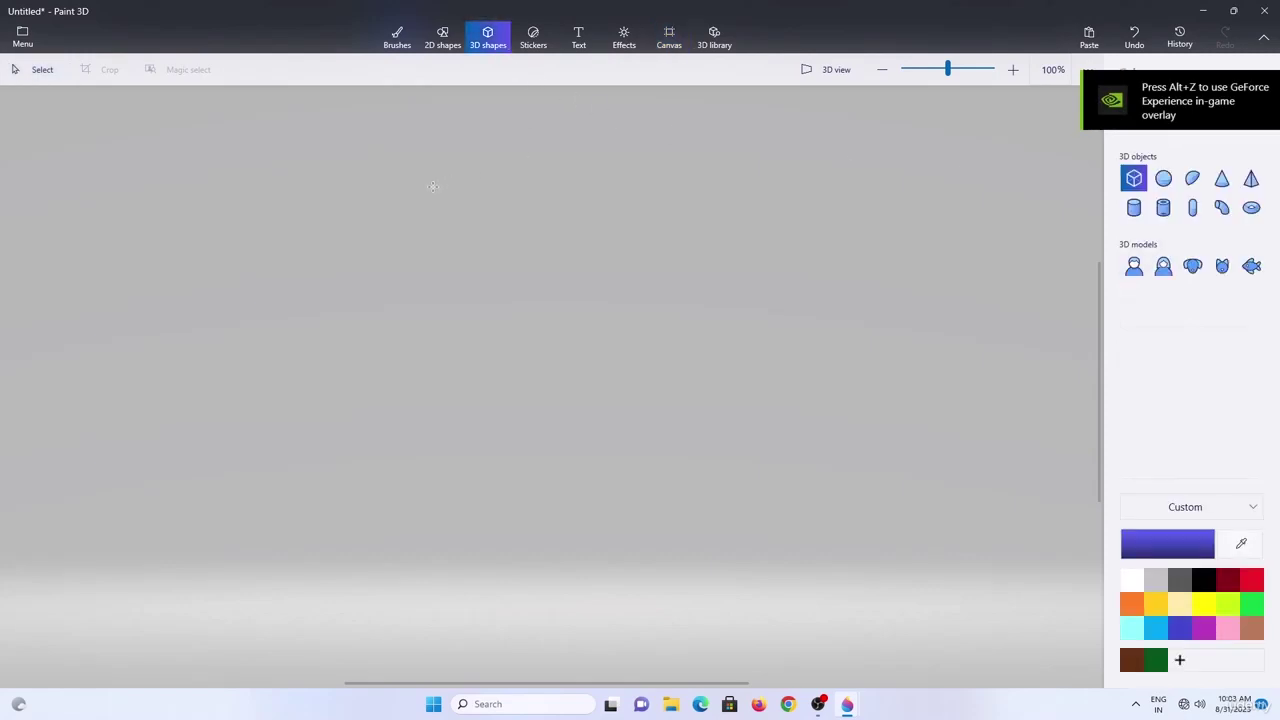
mouse_move(433, 187)
mouse_down()
mouse_move(554, 309)
mouse_move(510, 207)
mouse_move(494, 207)
mouse_up()
drag(595, 185, 515, 329)
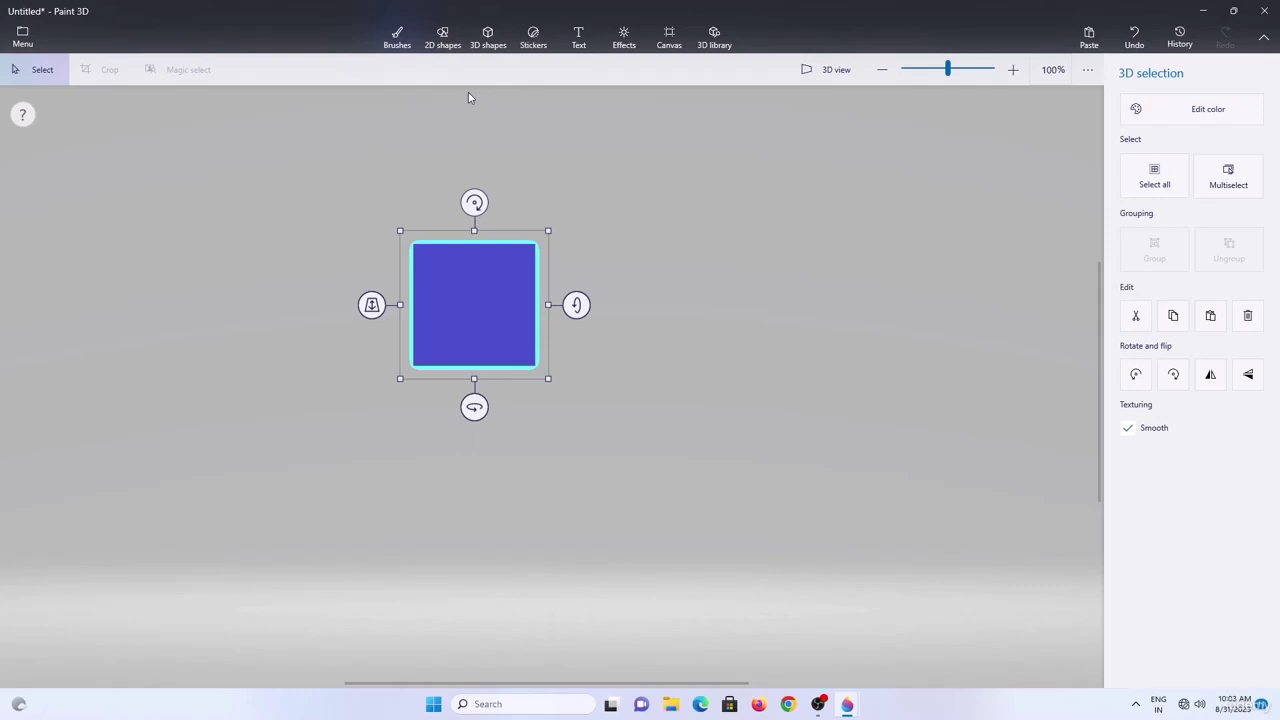
Draw a 2D circle beside the cube, slightly smaller than its face, with a 36 px outline.
click(442, 36)
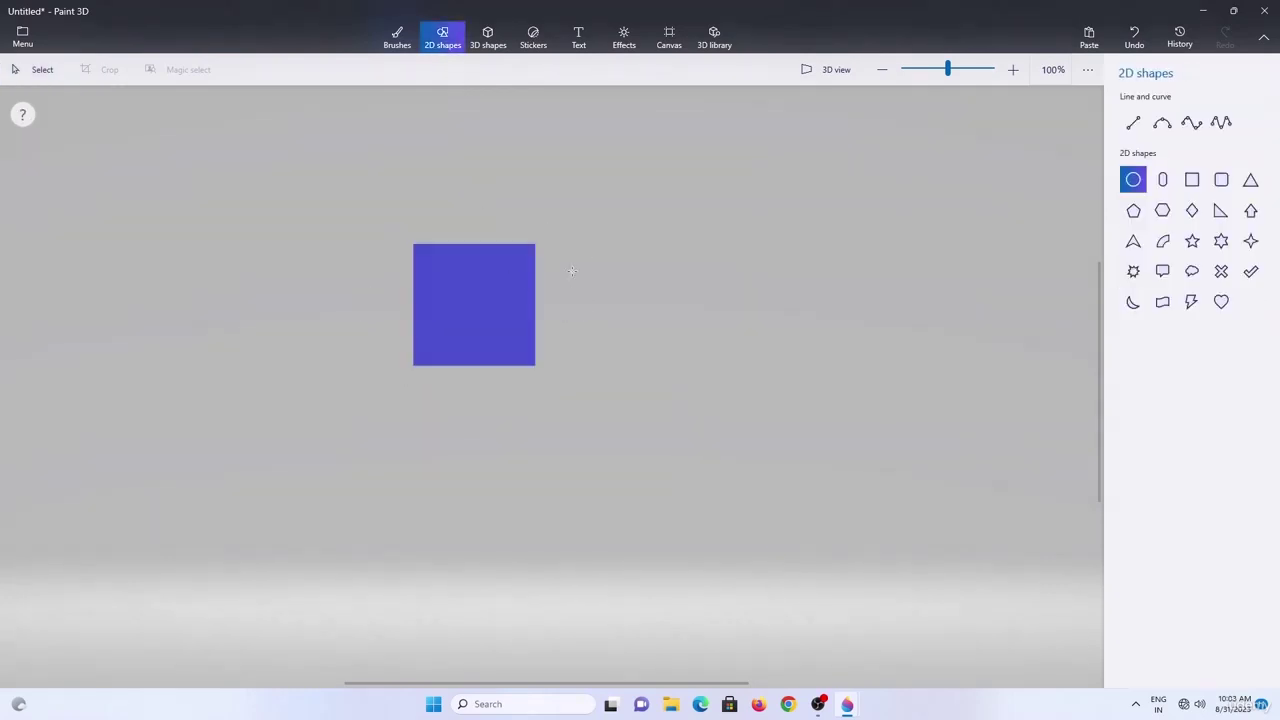
drag(634, 224, 738, 328)
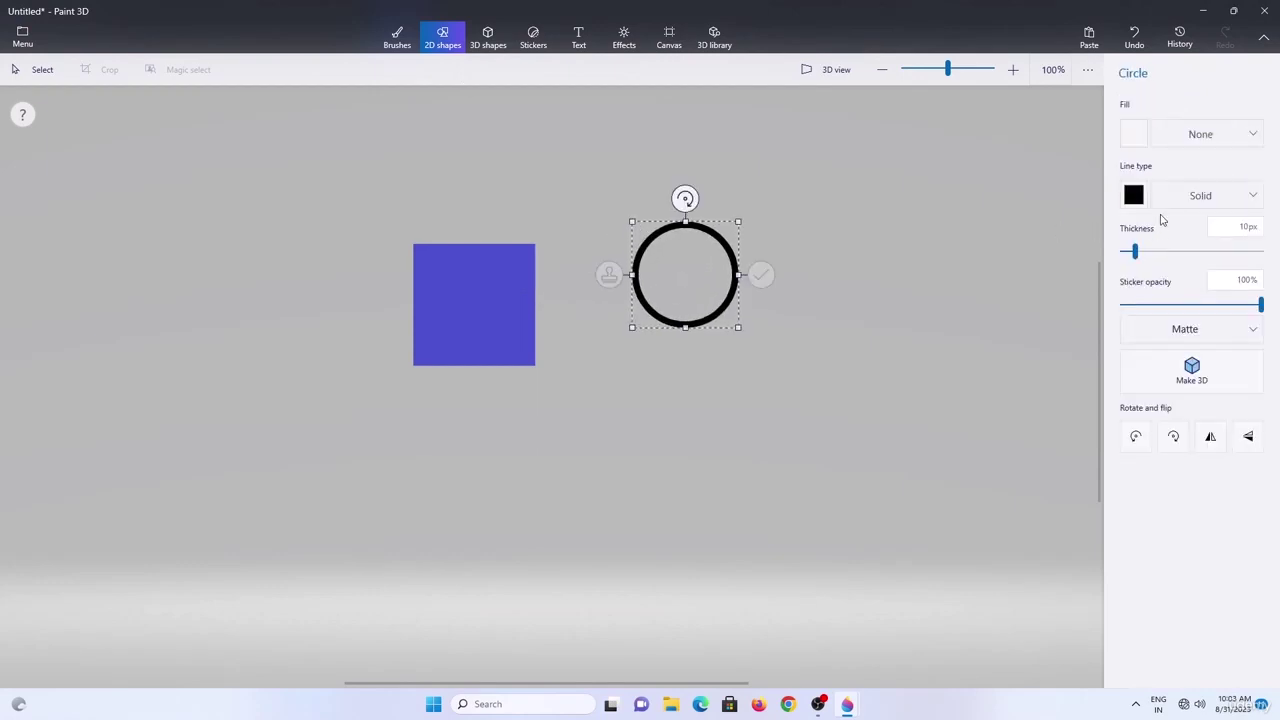
drag(1135, 252, 1172, 252)
Give the circle a solid yellow fill and a dark red outline.
click(1223, 139)
click(1206, 164)
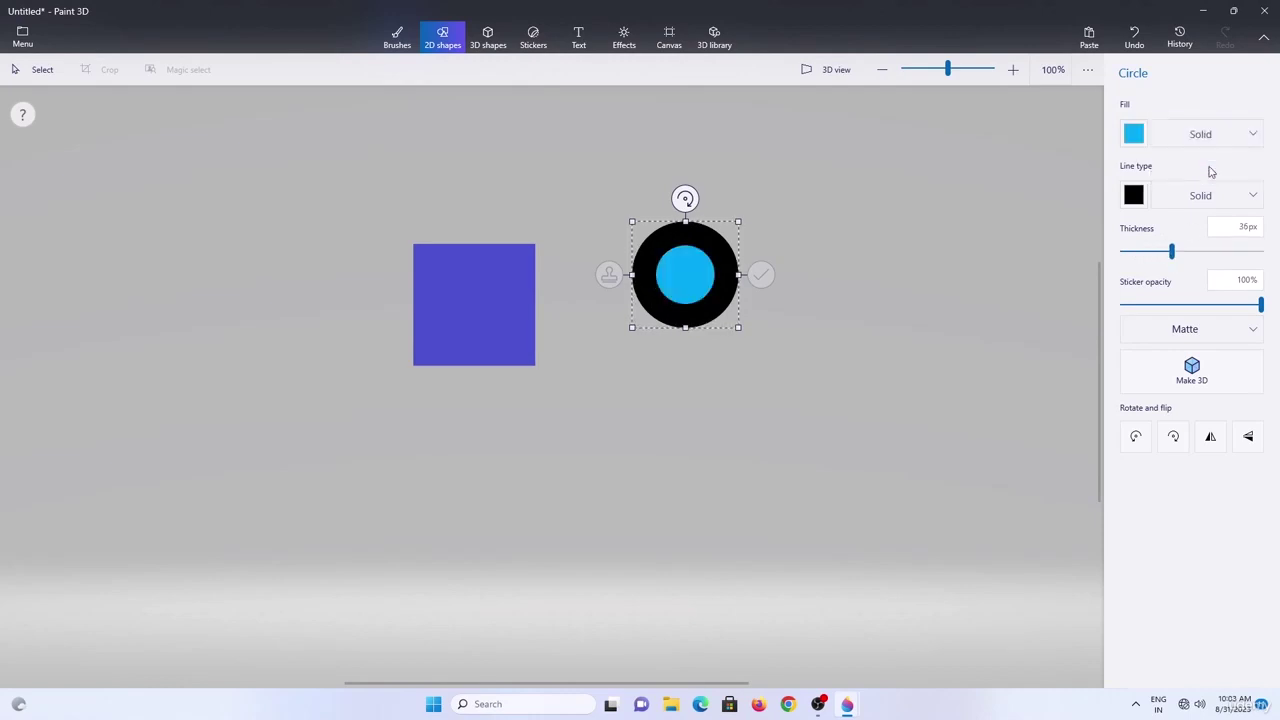
click(1142, 139)
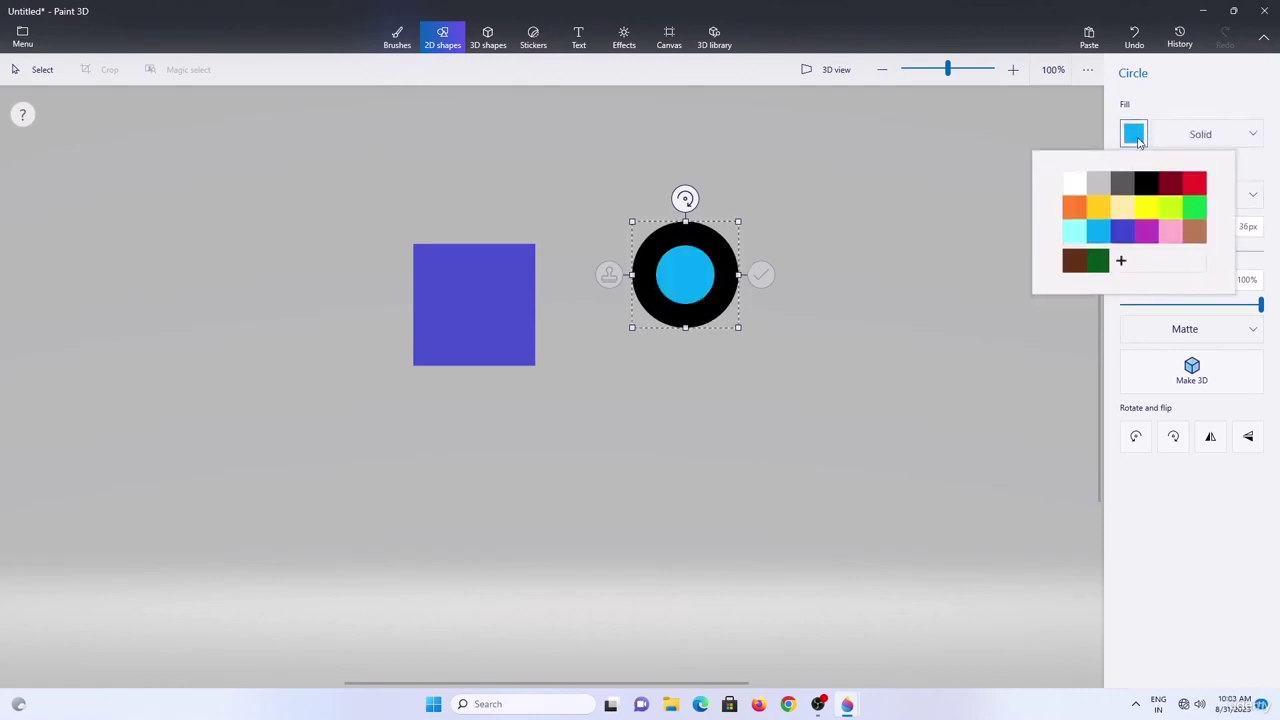
click(1145, 207)
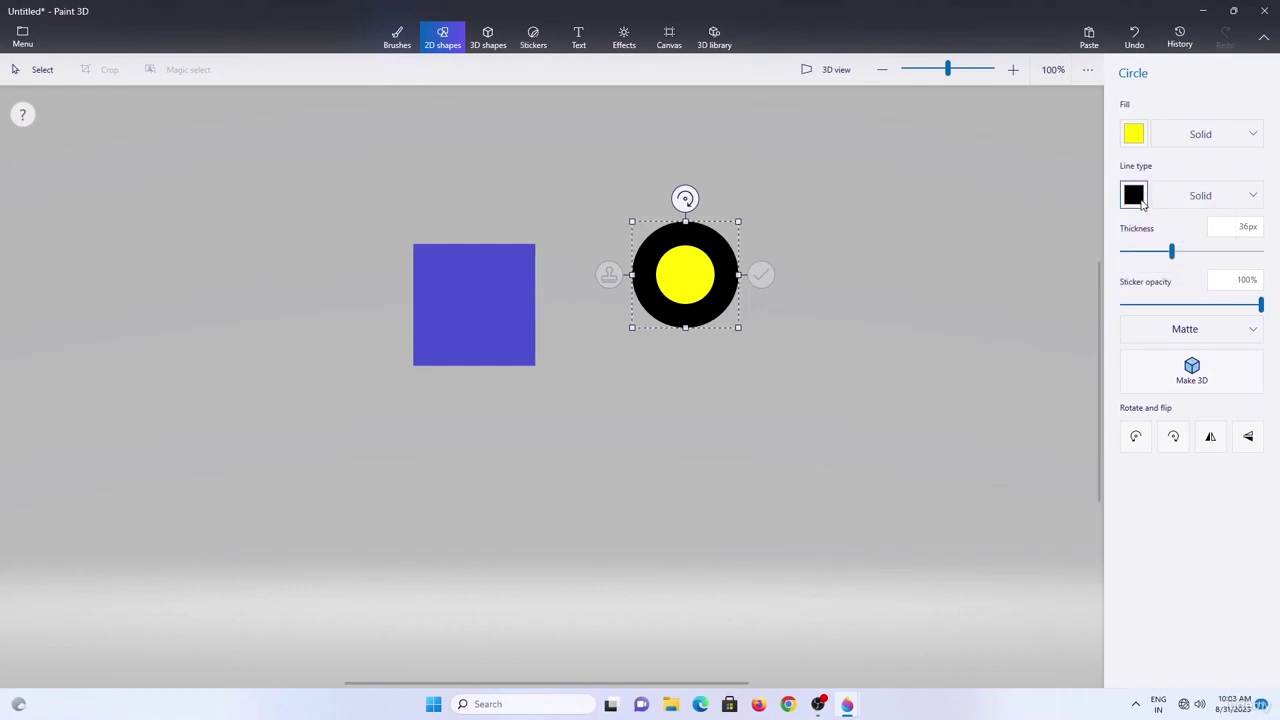
click(1136, 197)
click(1172, 254)
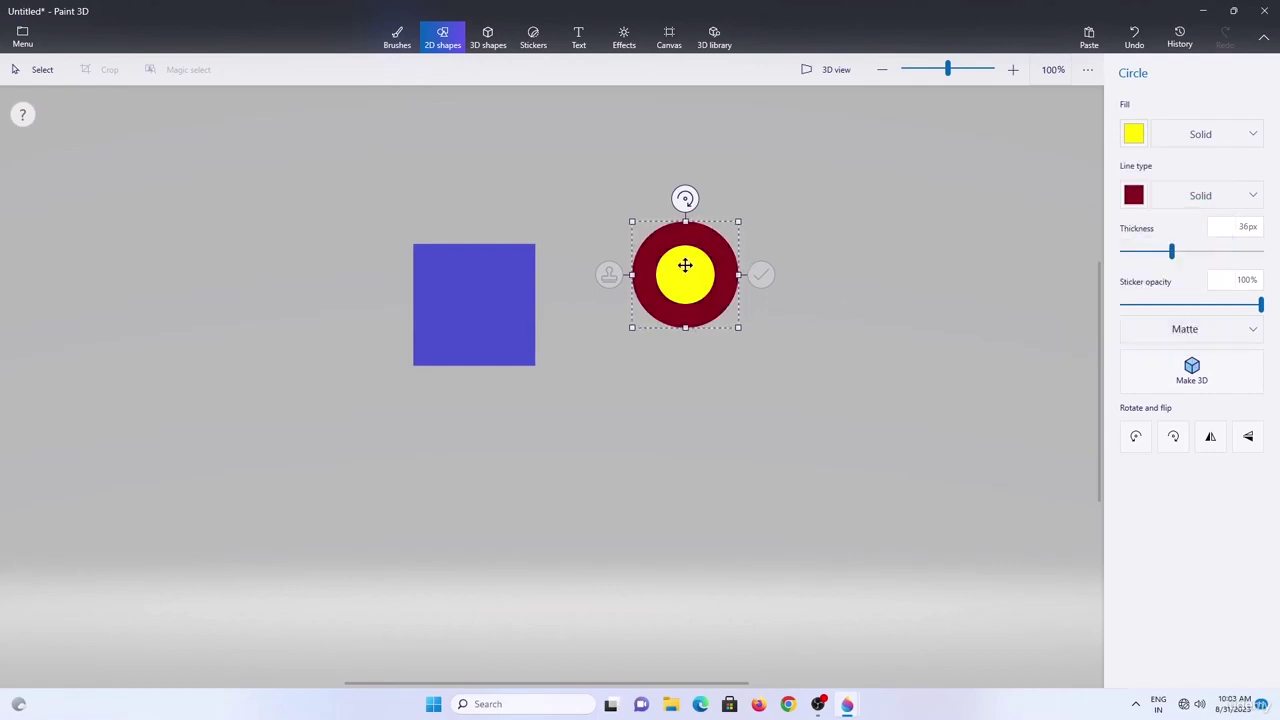
Apply the circle centred on the cube's front face, and move the cube up and to the left at a smaller size.
drag(685, 265, 472, 296)
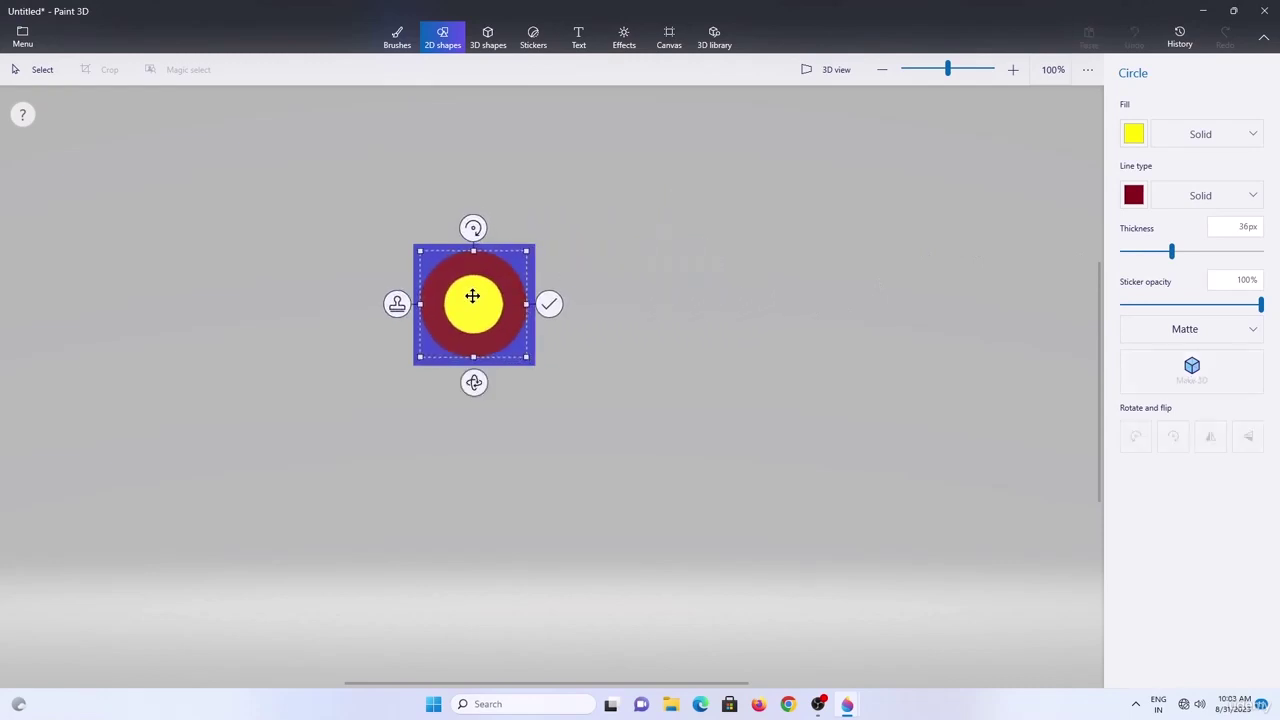
click(549, 304)
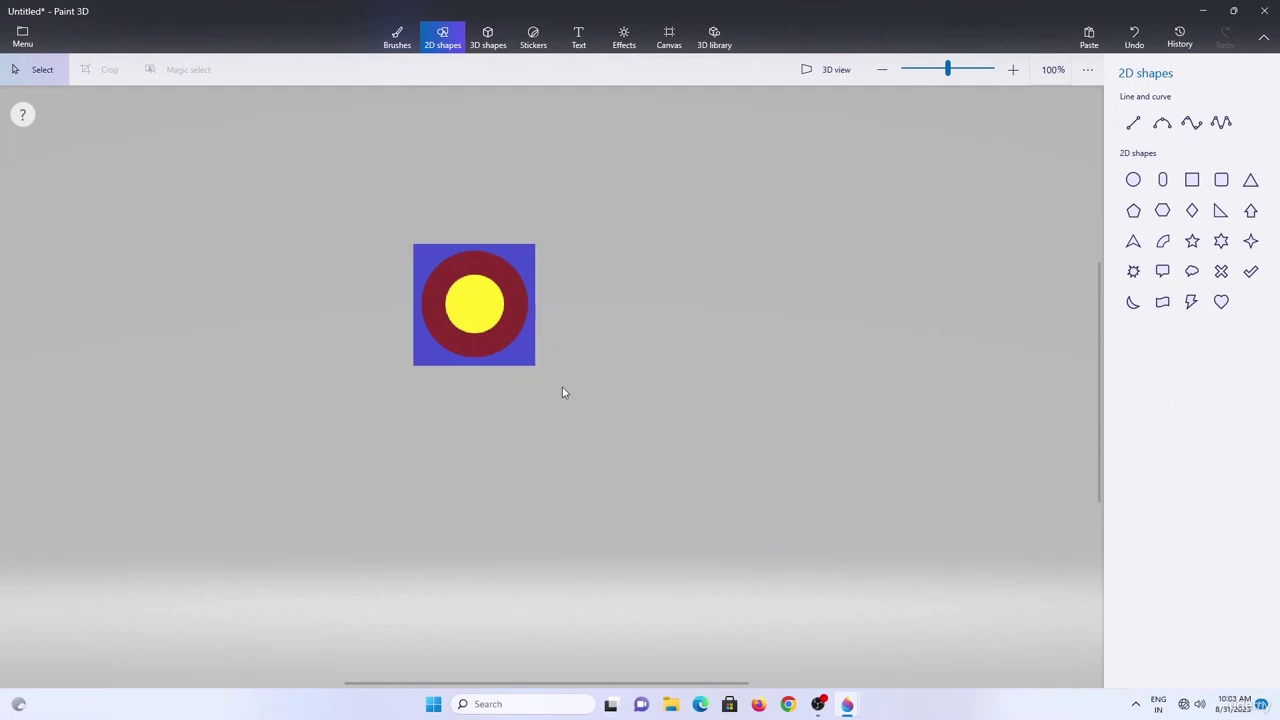
click(491, 331)
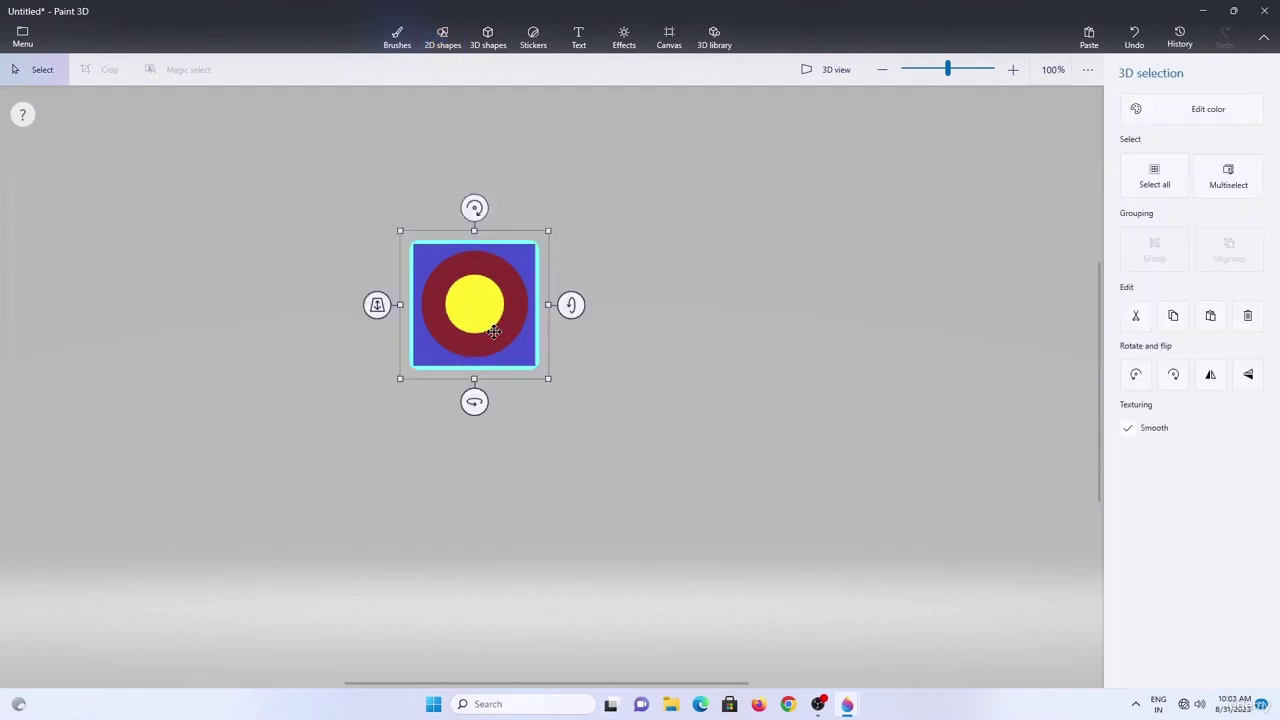
drag(491, 331, 382, 268)
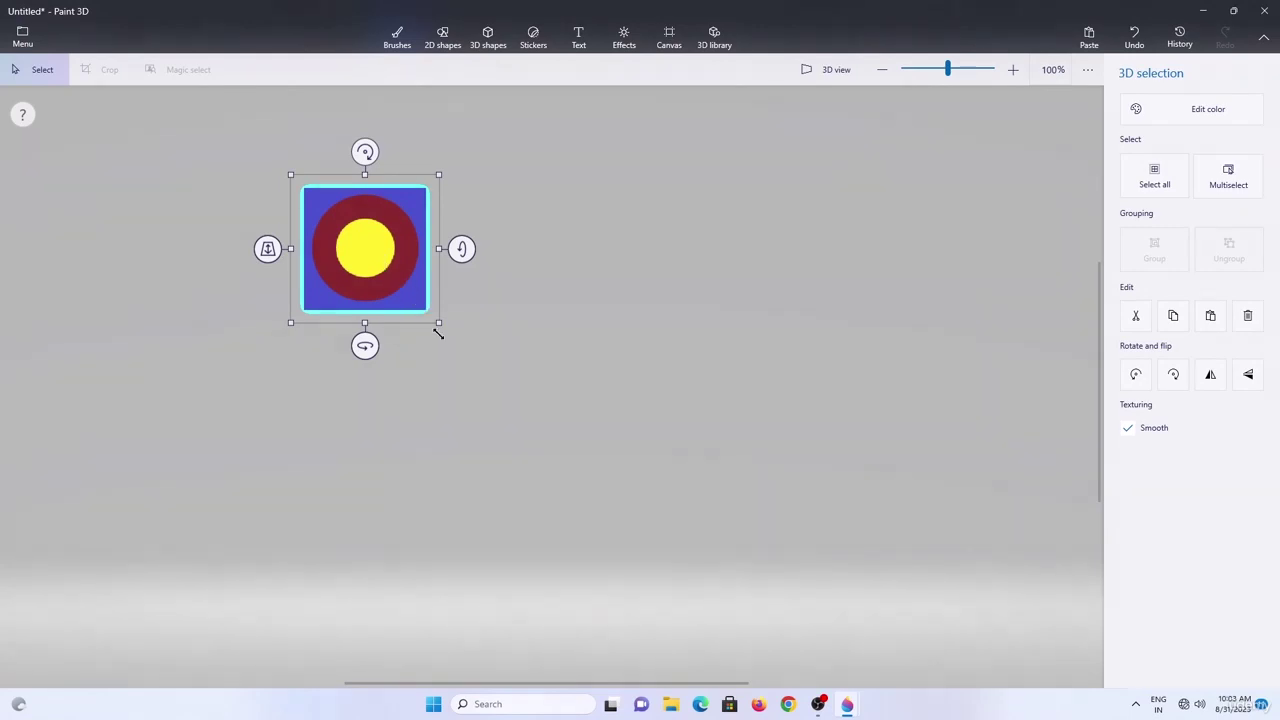
drag(438, 323, 430, 246)
Duplicate the decorated cube directly to its right and group the two cubes.
ctrl+click(364, 244)
click(365, 243)
drag(283, 165, 522, 306)
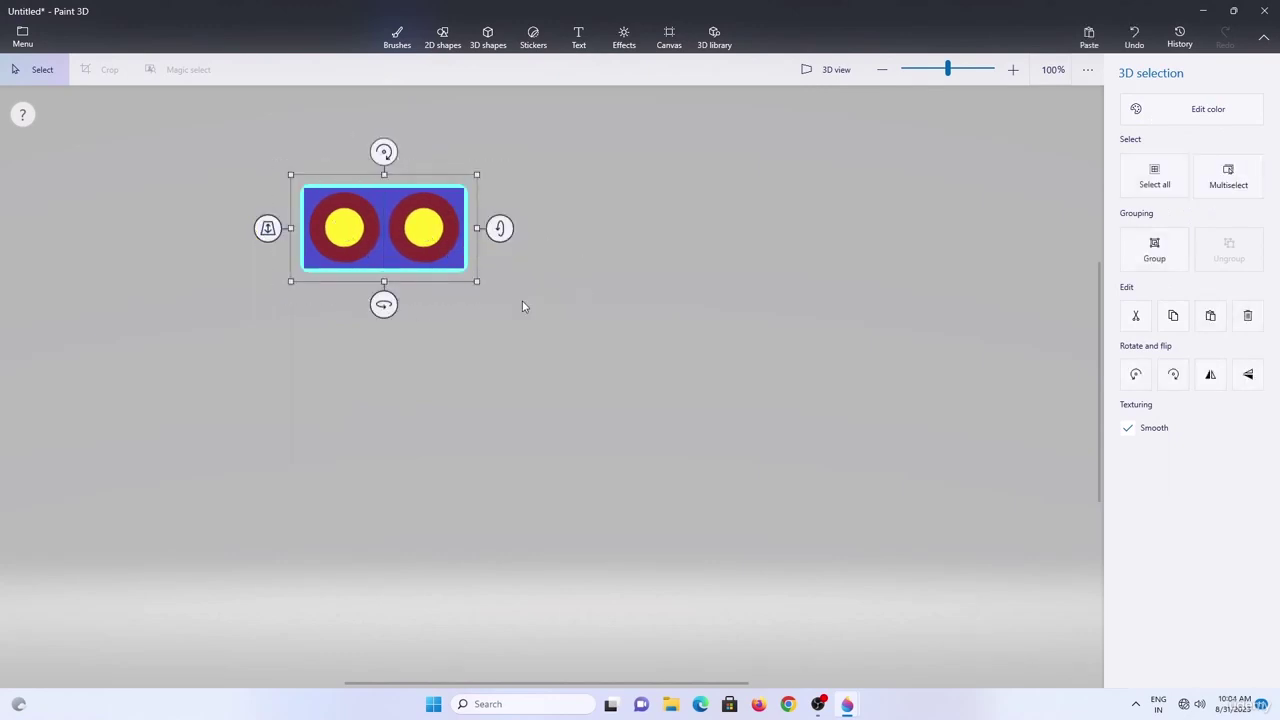
click(1178, 257)
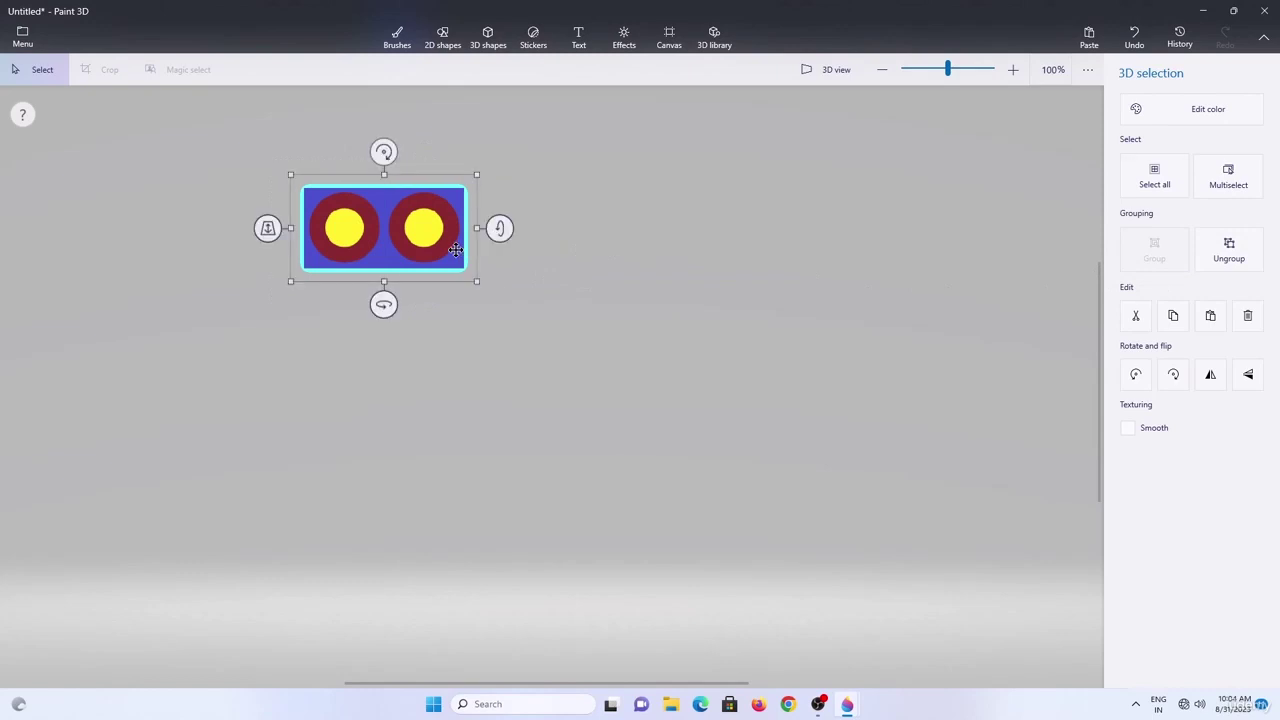
Copy the two-cube group to its right end to form a row of four, and group the row.
key(ctrl+c)
key(ctrl+v)
ctrl+drag(441, 240, 598, 240)
drag(675, 150, 275, 300)
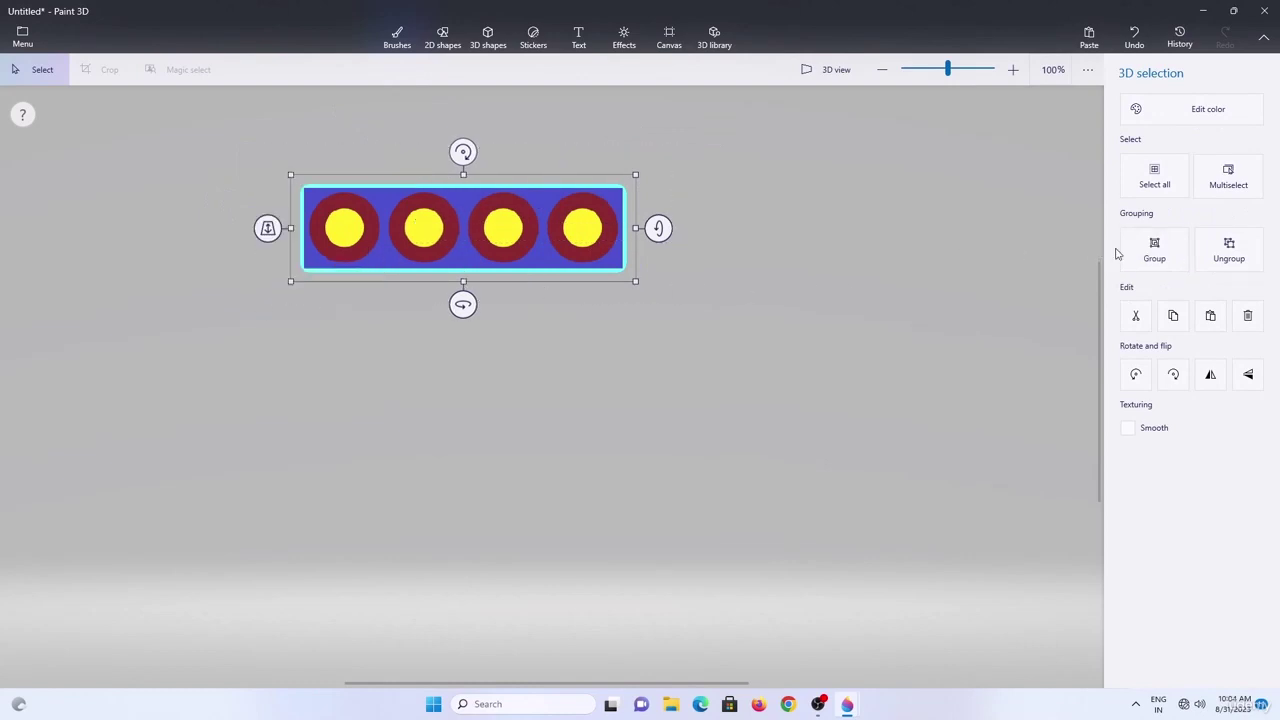
click(1152, 254)
Copy the four-cube row to its right end to make a row of eight, and group it.
click(536, 228)
key(ctrl+c)
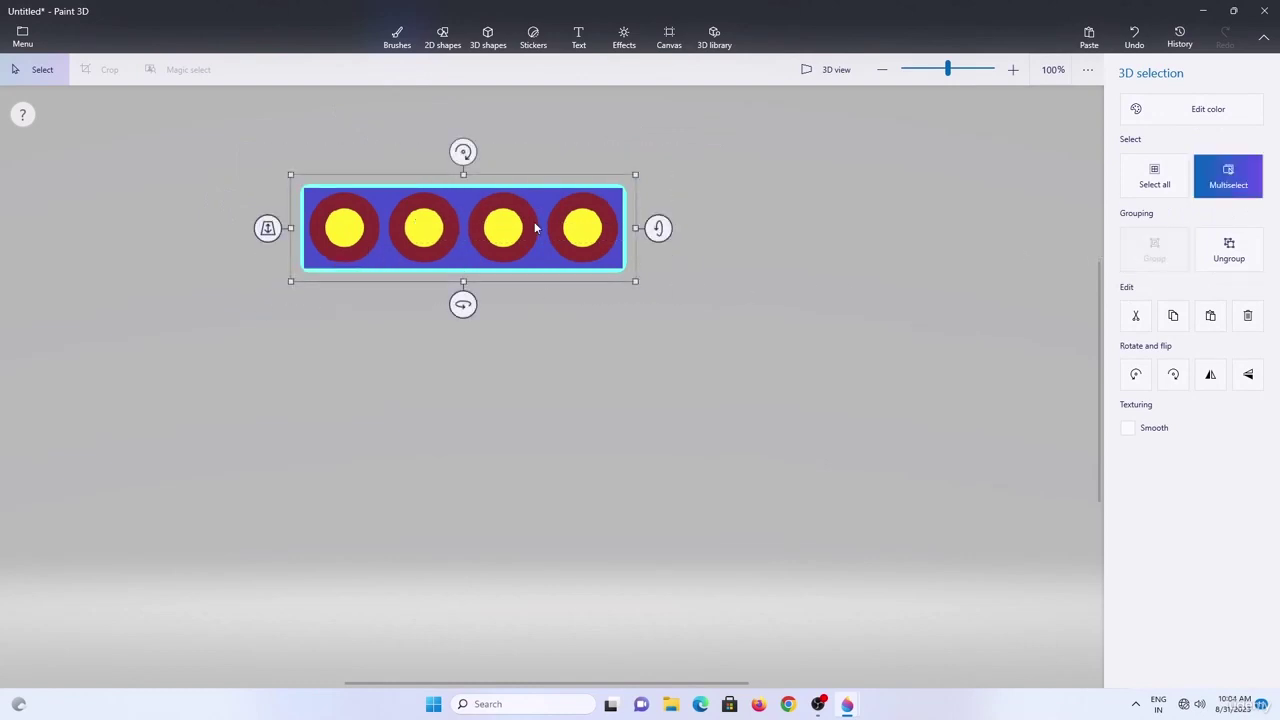
key(ctrl+v)
drag(517, 232, 835, 232)
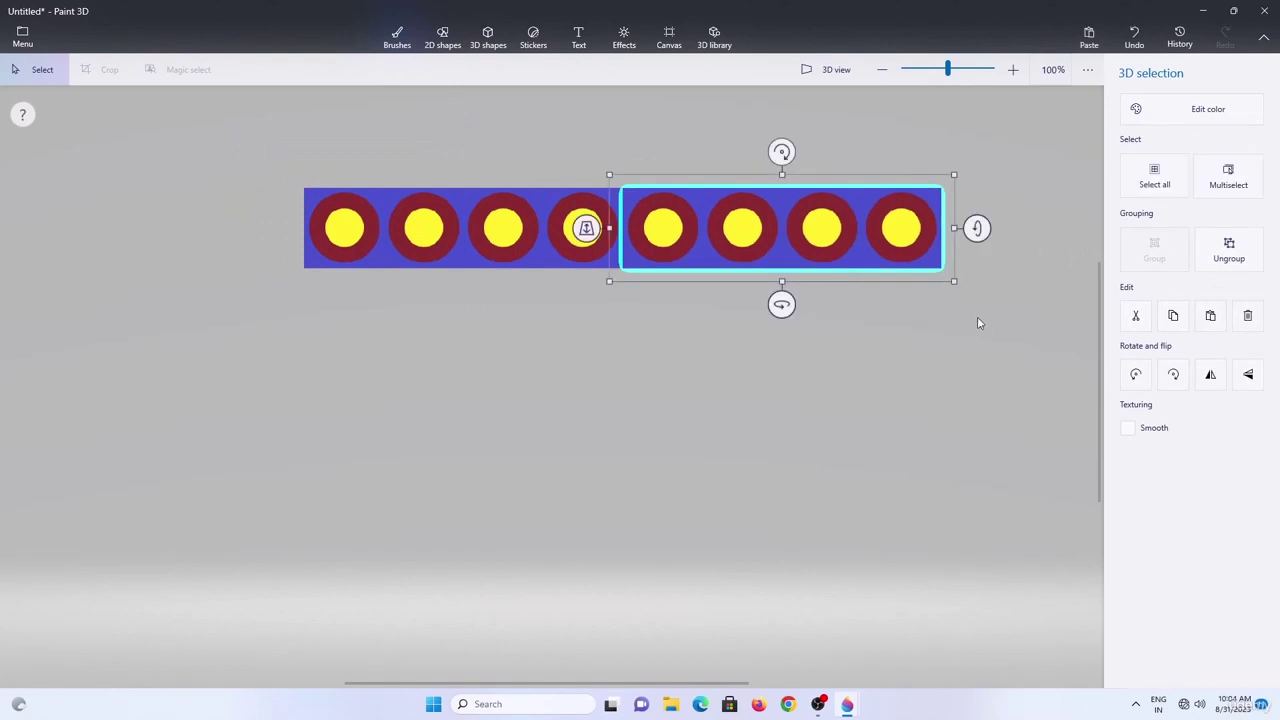
drag(992, 306, 240, 131)
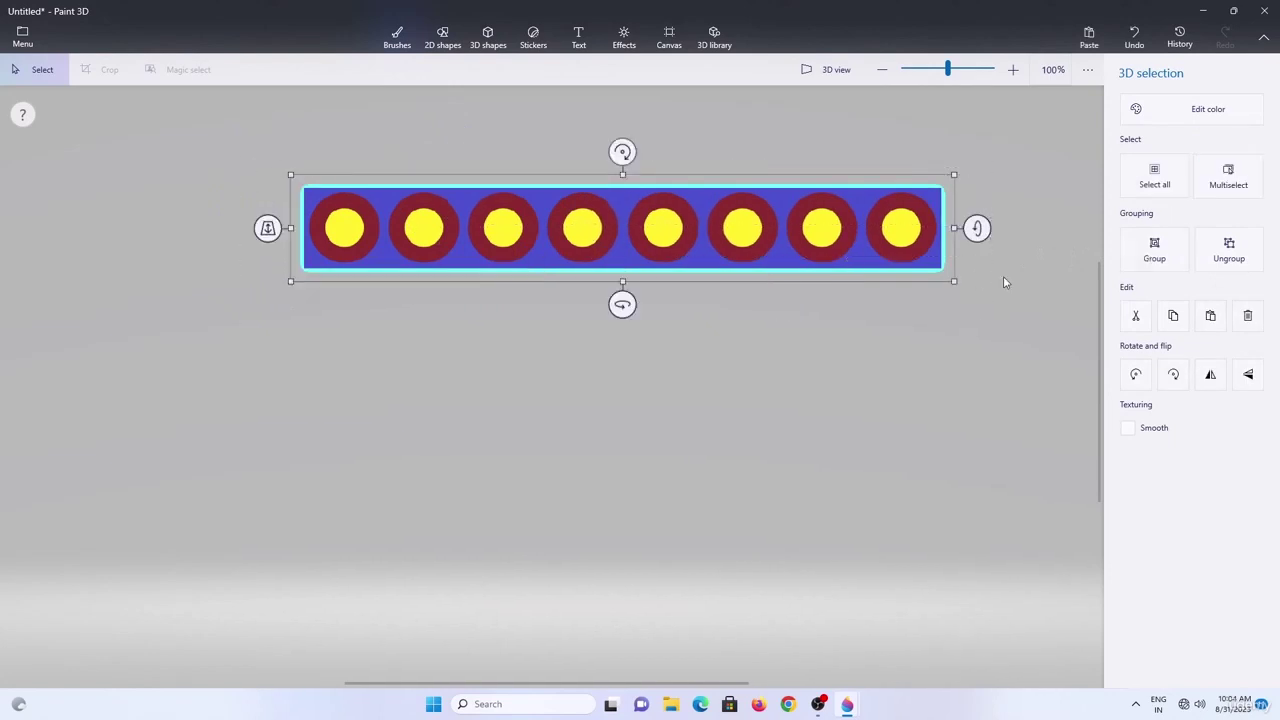
click(1154, 250)
Duplicate the eight-cube row and place the copy directly beneath the original.
key(ctrl+c)
key(ctrl+v)
drag(602, 243, 600, 303)
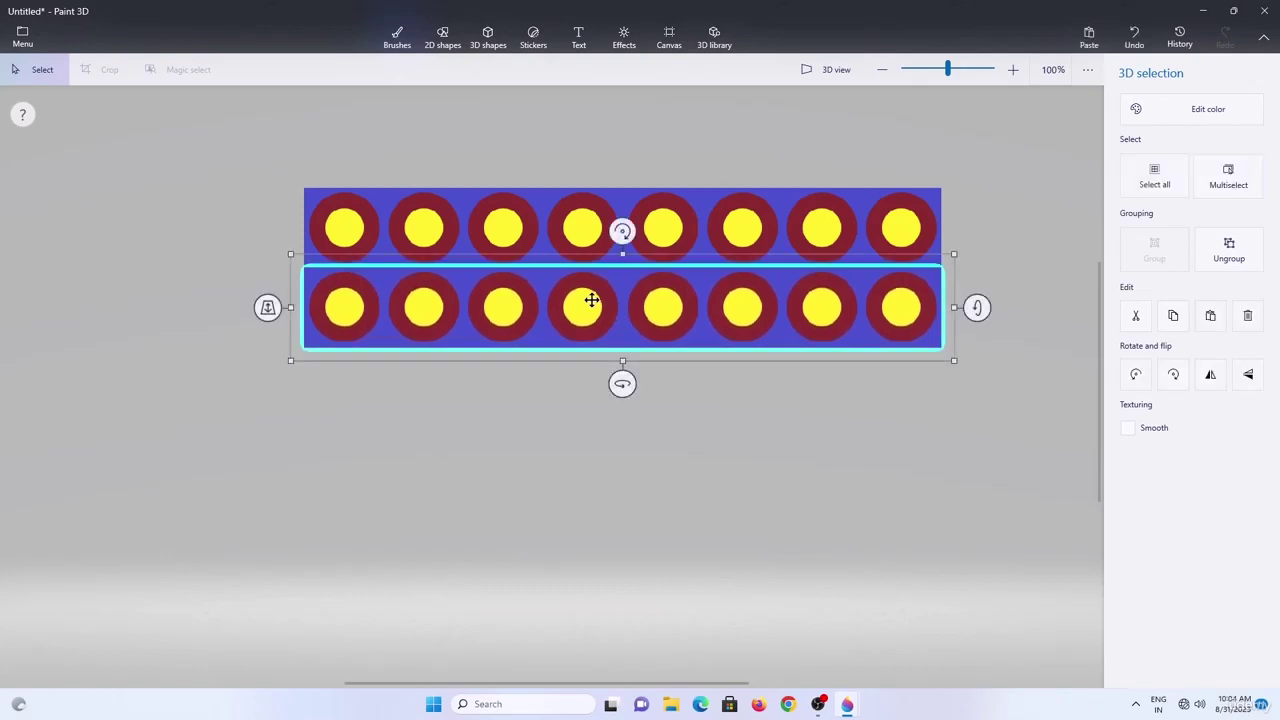
Select both eight-cube rows together and group them into a two-row block.
ctrl+click(917, 262)
click(1150, 251)
click(506, 267)
Duplicate the two-row block and place the copy directly beneath the original.
key(ctrl+c)
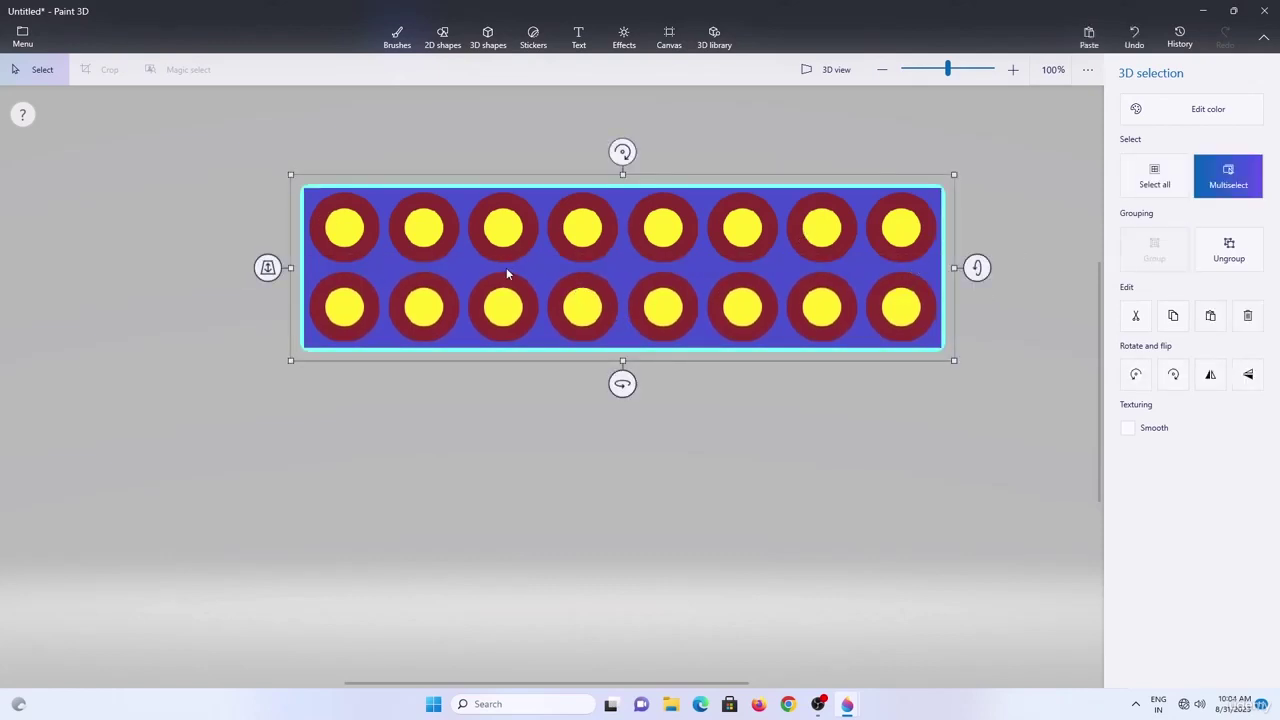
key(ctrl+v)
ctrl+drag(542, 267, 543, 423)
Group the two blocks into one four-row block, scale it down and reposition it in the canvas's upper area.
drag(1006, 542, 165, 172)
key(ctrl+g)
drag(955, 518, 766, 421)
drag(547, 277, 640, 245)
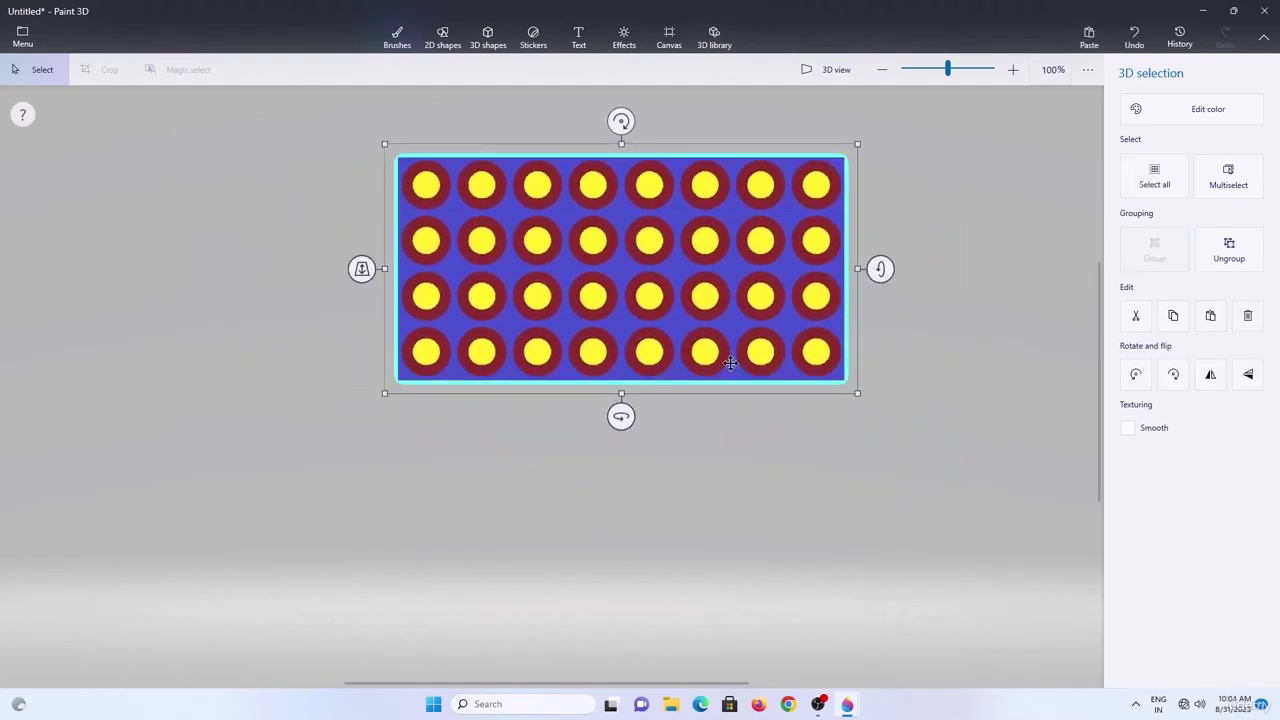
Duplicate the four-row block directly beneath itself and group both into an eight-by-eight tile pattern.
click(690, 322)
key(ctrl+c)
key(ctrl+v)
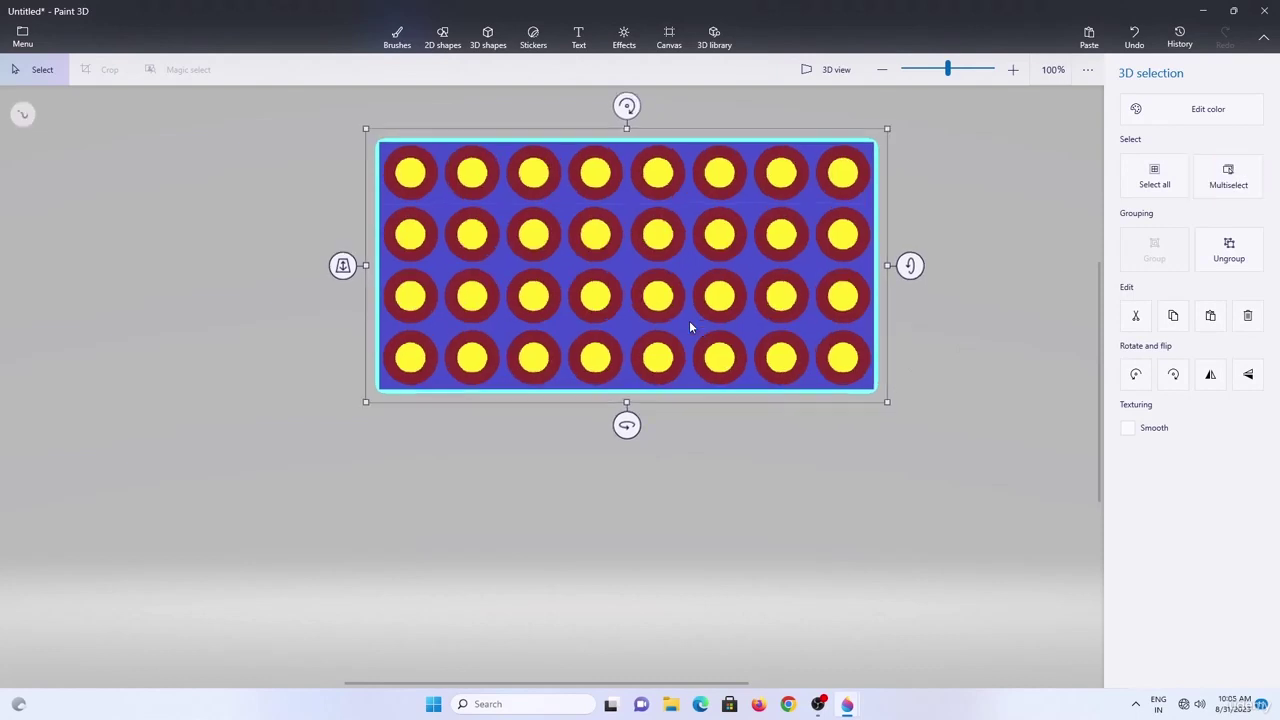
drag(689, 326, 683, 528)
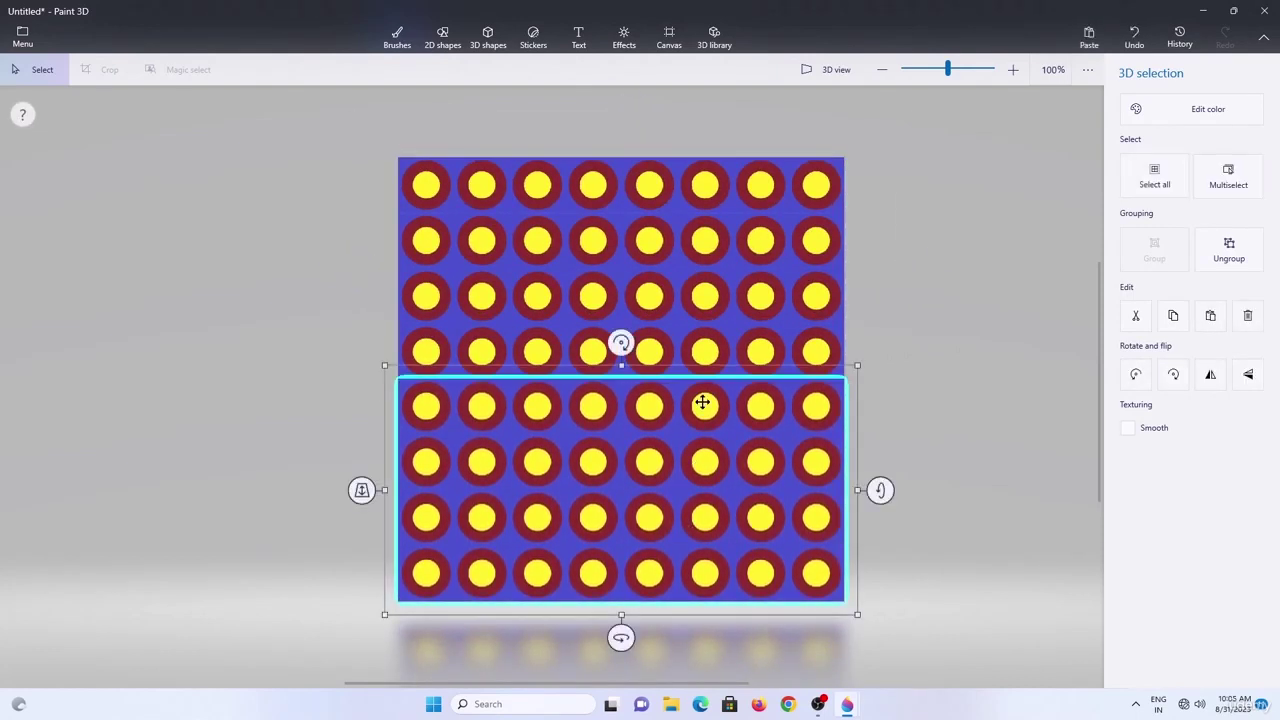
ctrl+click(731, 309)
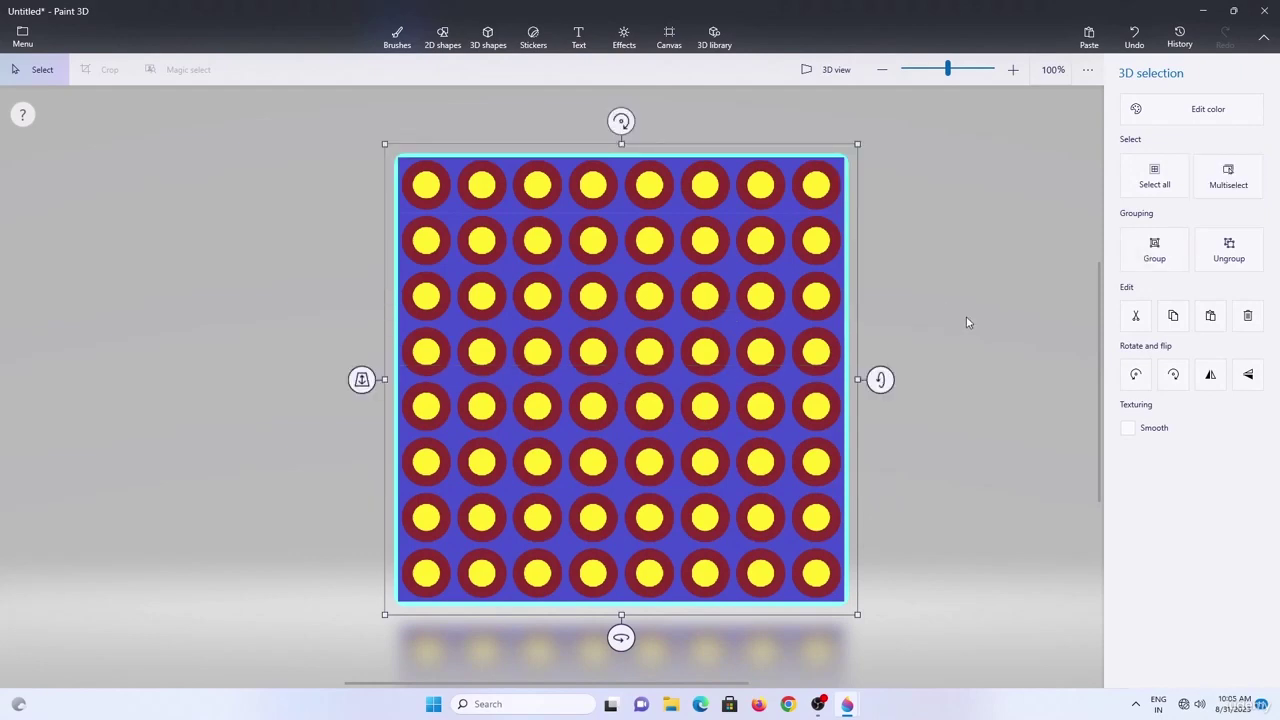
click(1154, 250)
Switch to the open room project and paste the eight-by-eight tile pattern.
mouse_move(846, 702)
click(800, 661)
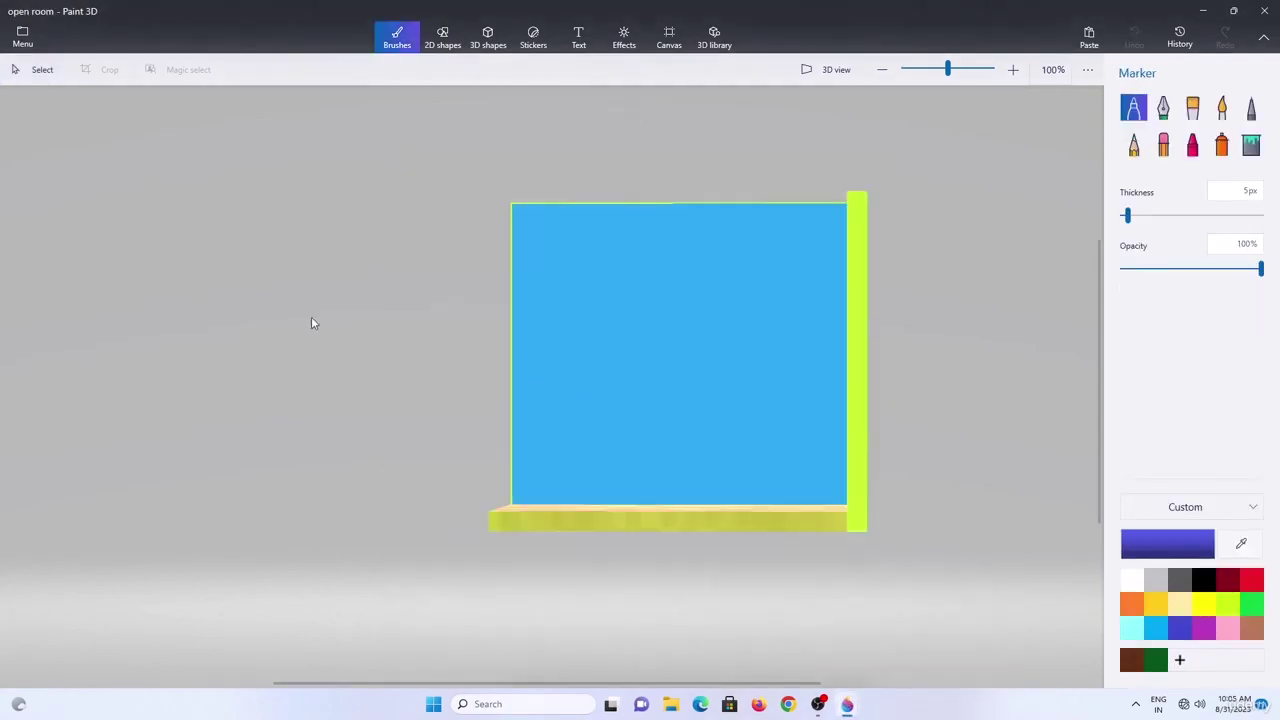
key(ctrl+v)
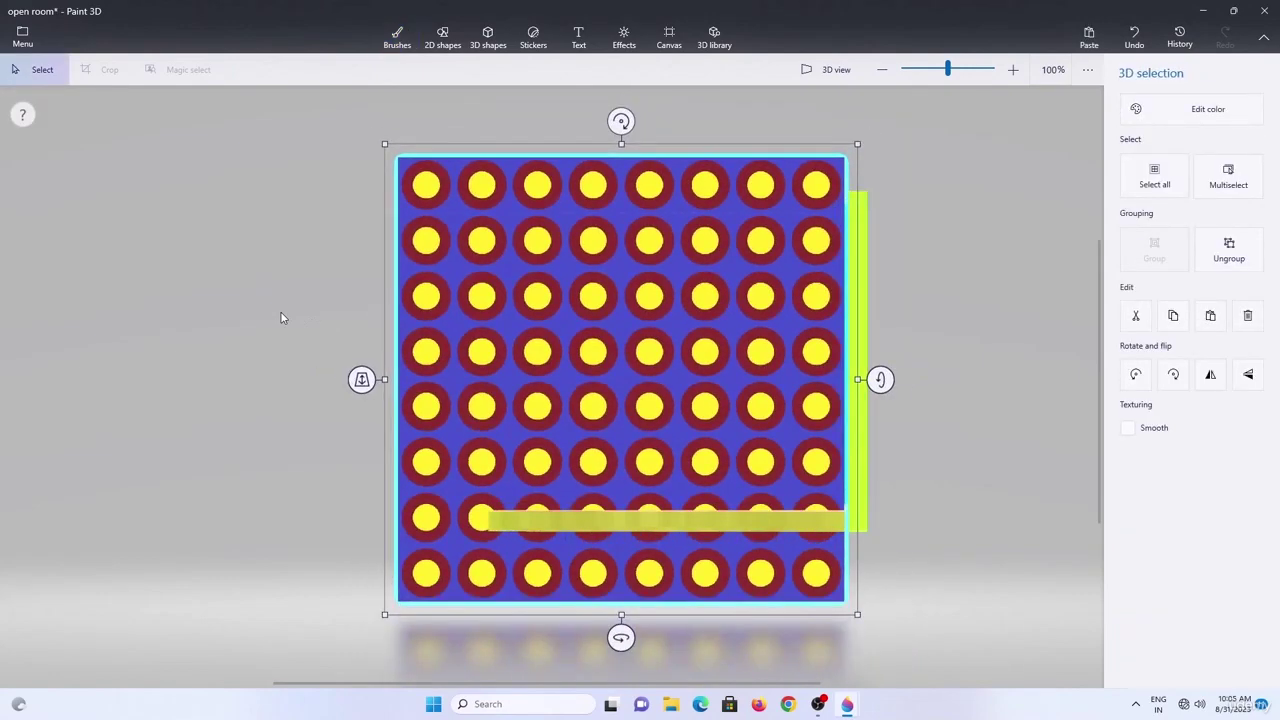
Move the pasted tile pattern to the left of the room and scale it down clear of the walls.
drag(384, 304, 215, 281)
click(498, 323)
drag(516, 337, 241, 293)
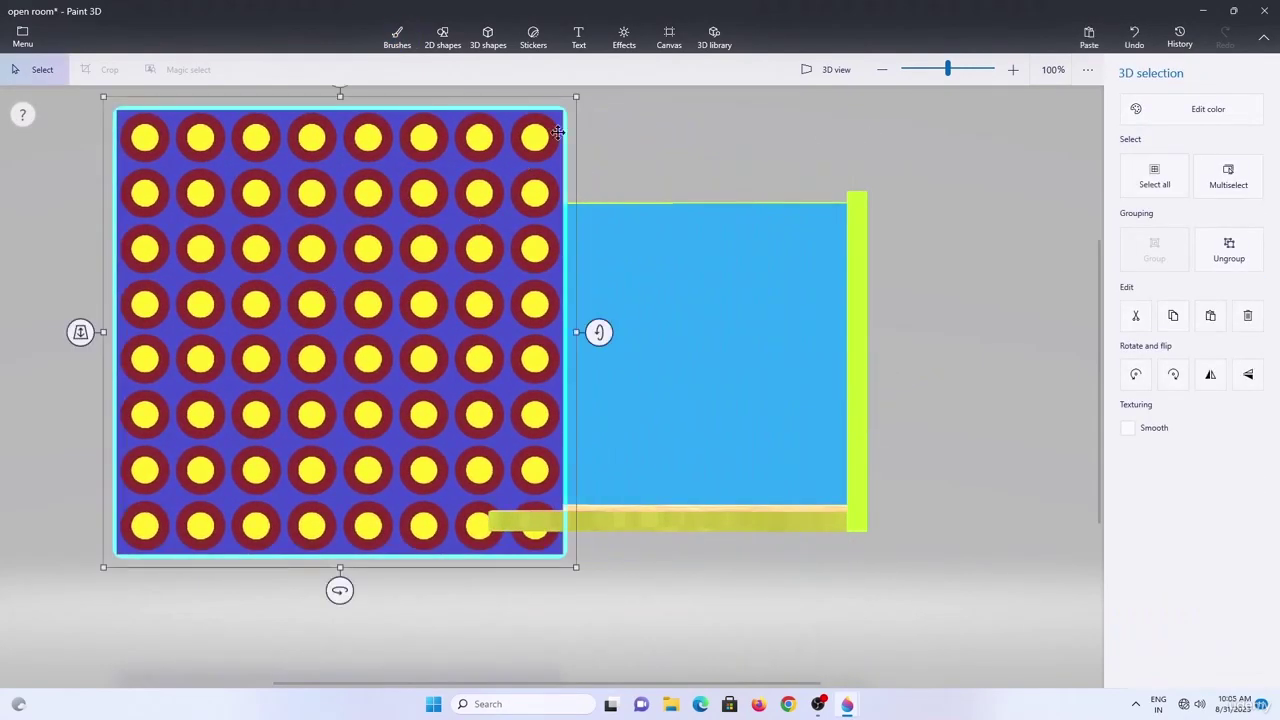
drag(578, 97, 356, 250)
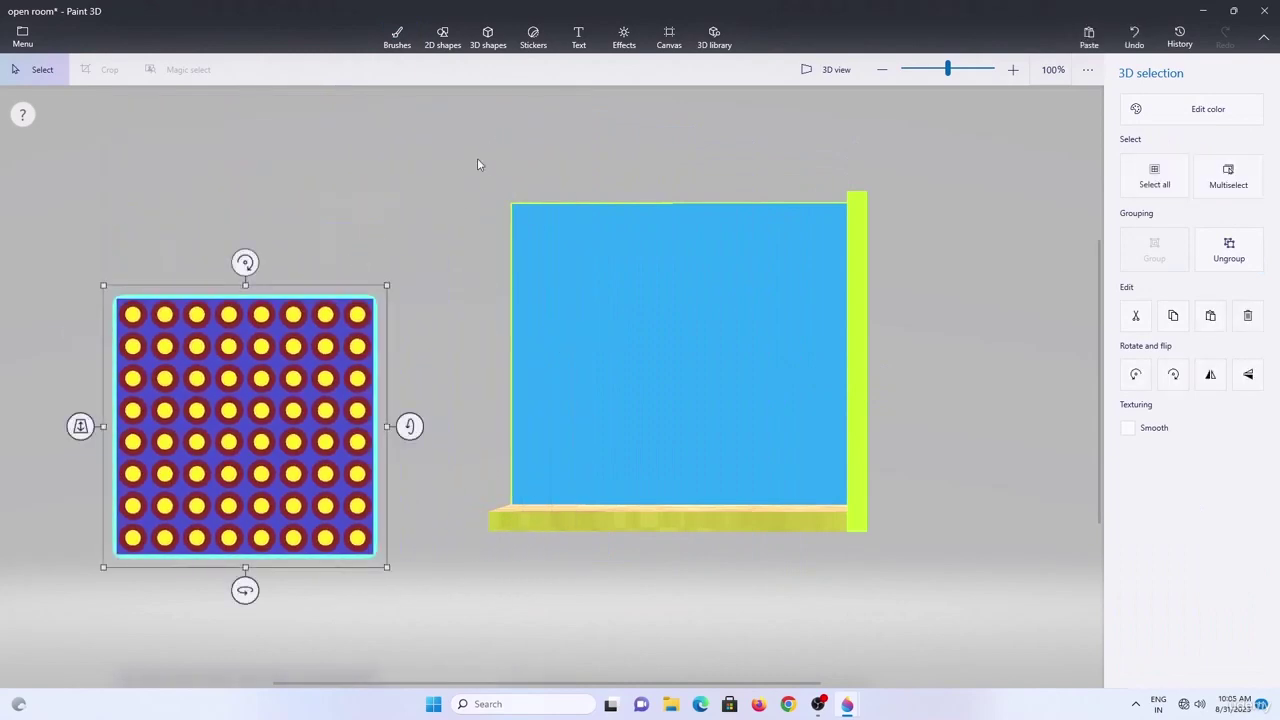
Rotate the room on the x-axis so that its wooden floor faces the viewer.
click(809, 376)
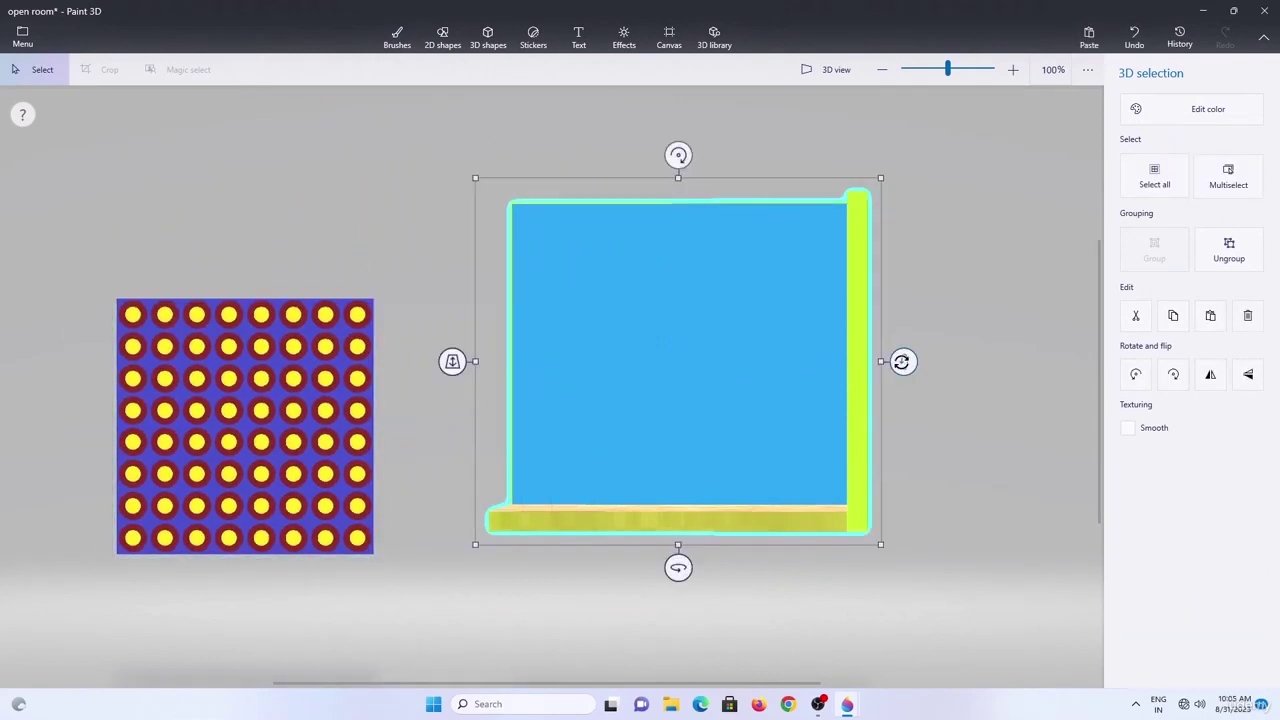
drag(903, 361, 903, 545)
drag(692, 132, 673, 132)
Move the tile pattern onto the wooden floor and enlarge it to cover the whole floor.
click(245, 425)
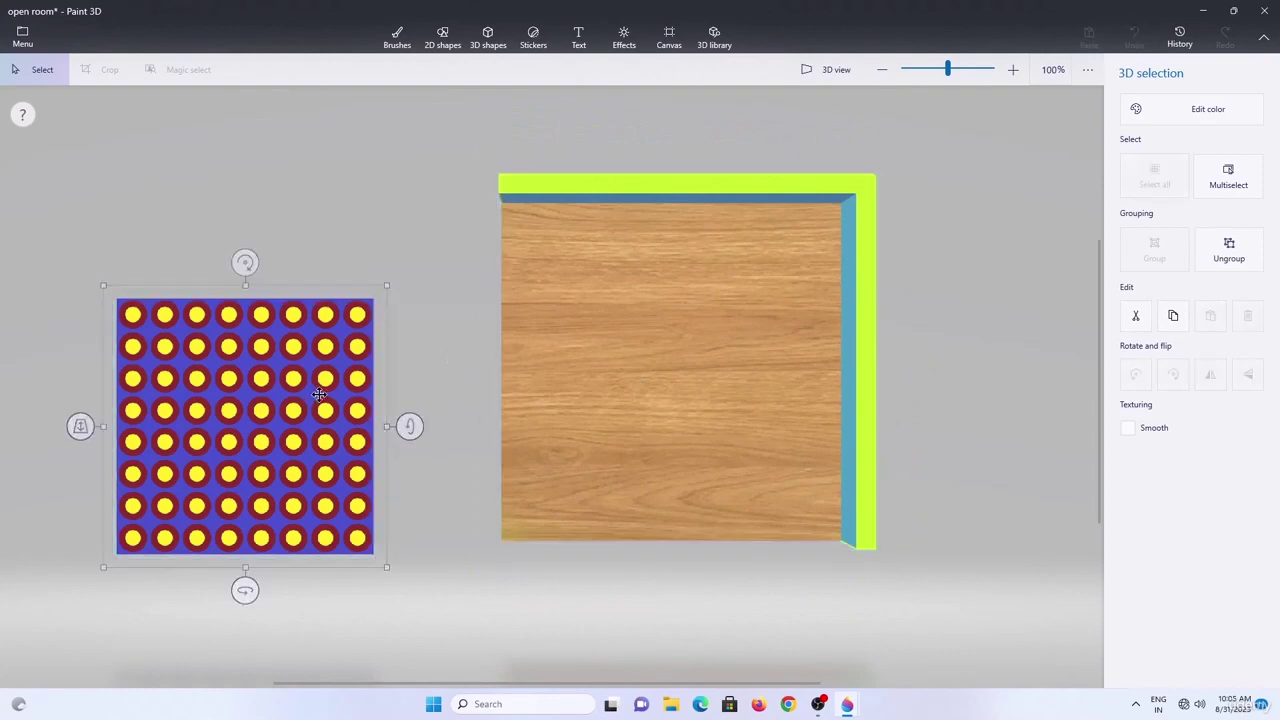
drag(245, 425, 629, 326)
drag(776, 472, 856, 552)
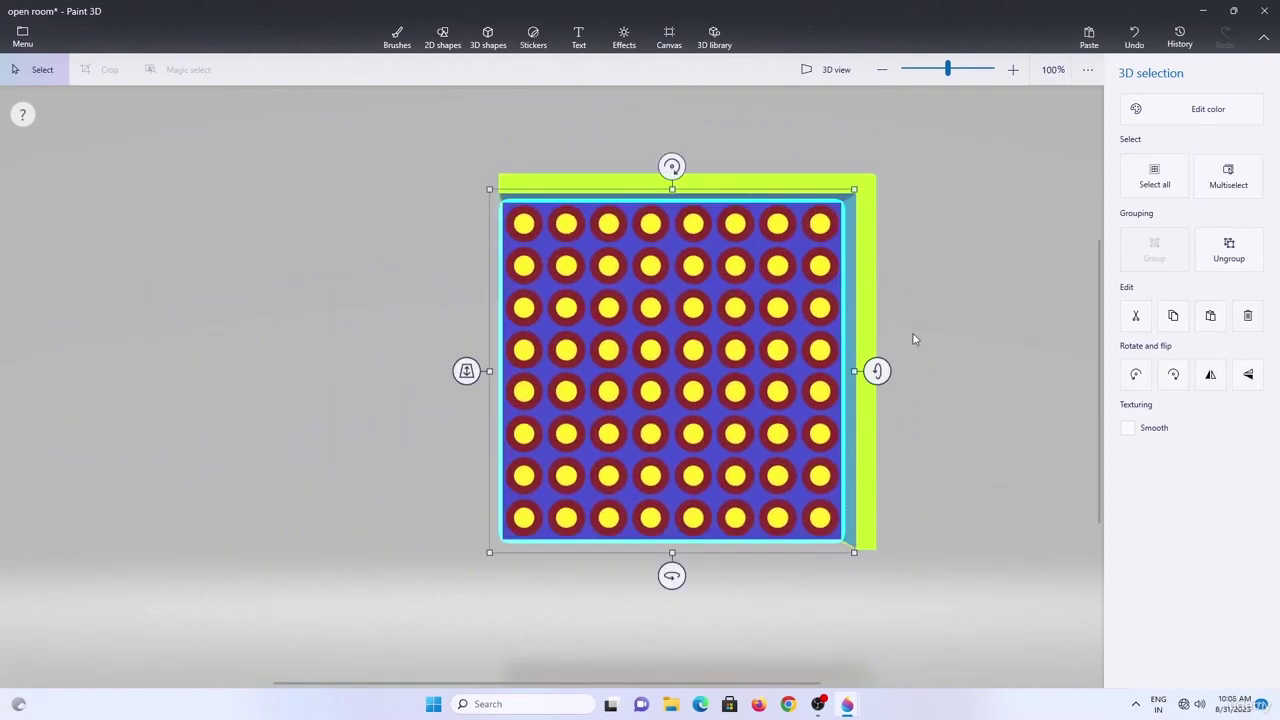
Rotate the room and tile pattern together back to the front view and lower the pattern onto the floor.
click(948, 390)
key(ctrl+a)
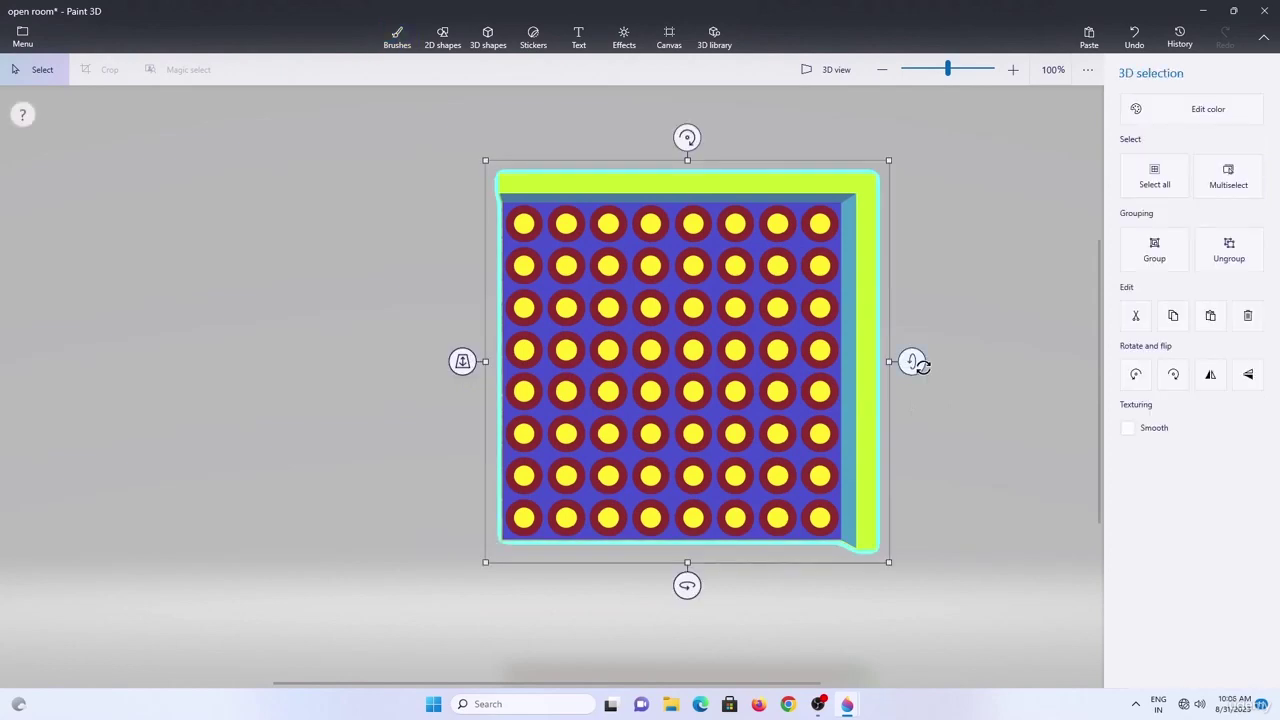
drag(914, 363, 884, 178)
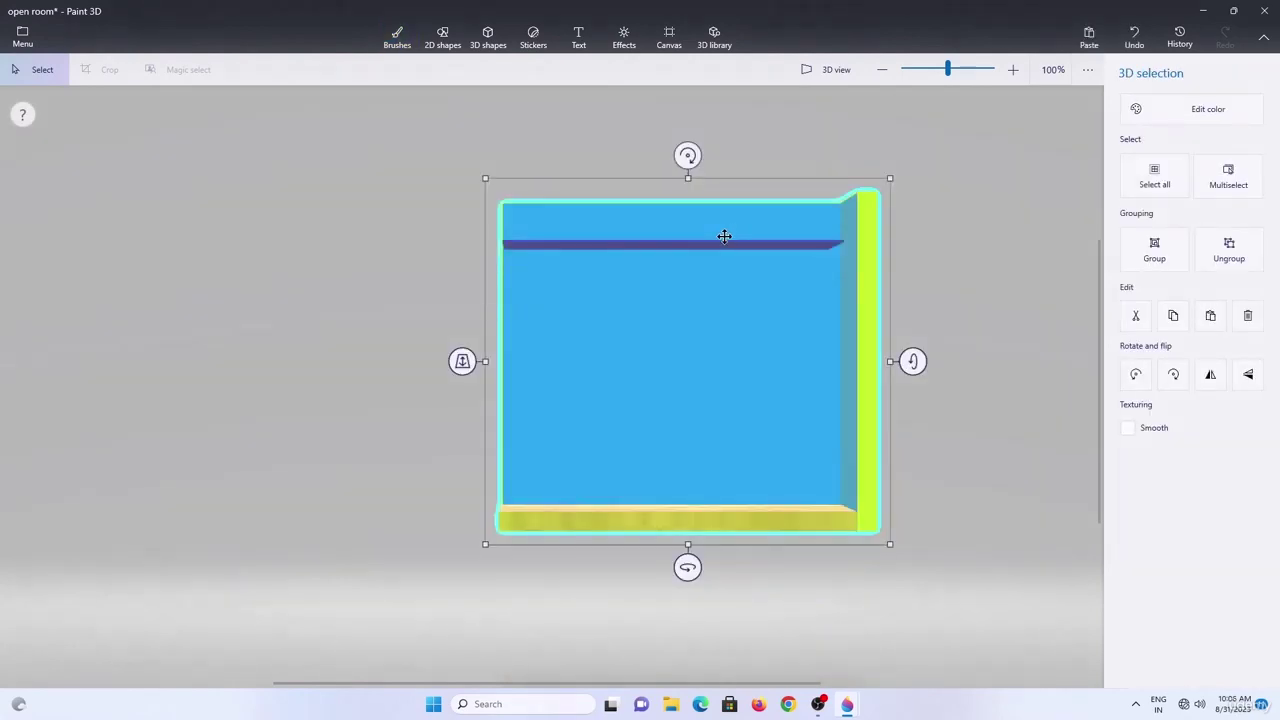
click(724, 237)
drag(720, 240, 723, 505)
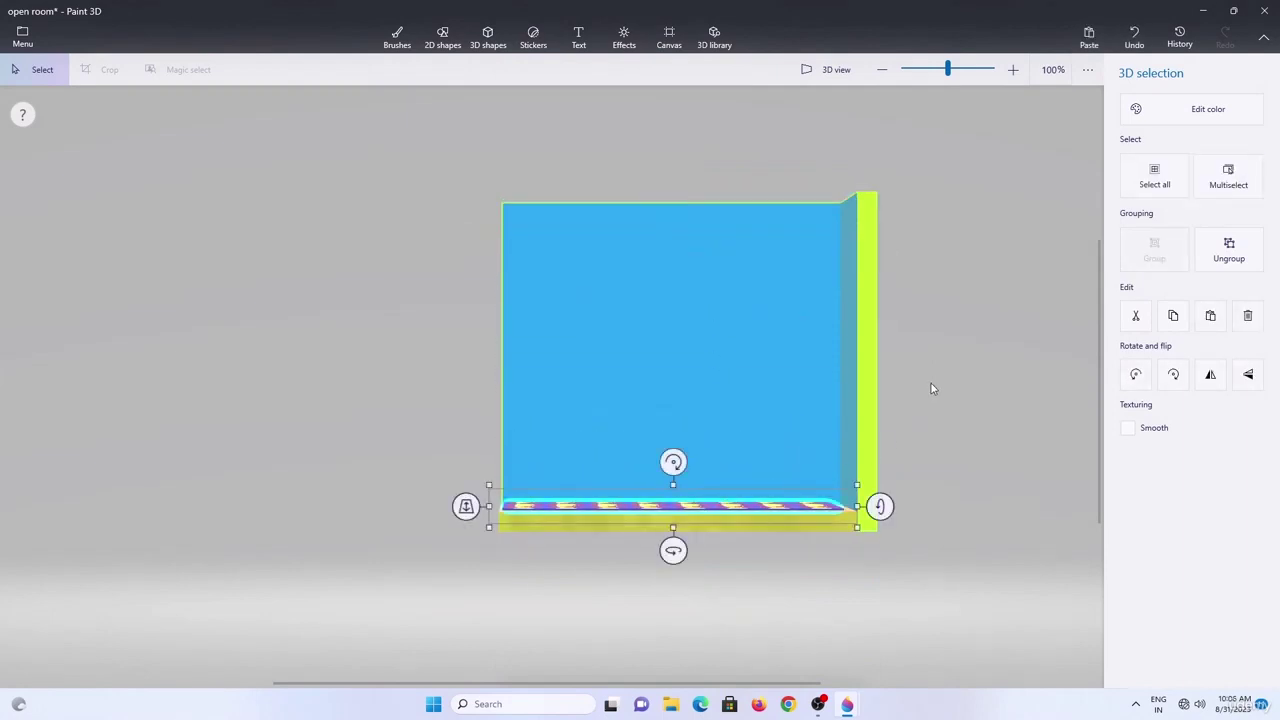
Rotate everything 90° on the x-axis to face the floor and stretch the tile pattern to the floor's edges.
key(ctrl+a)
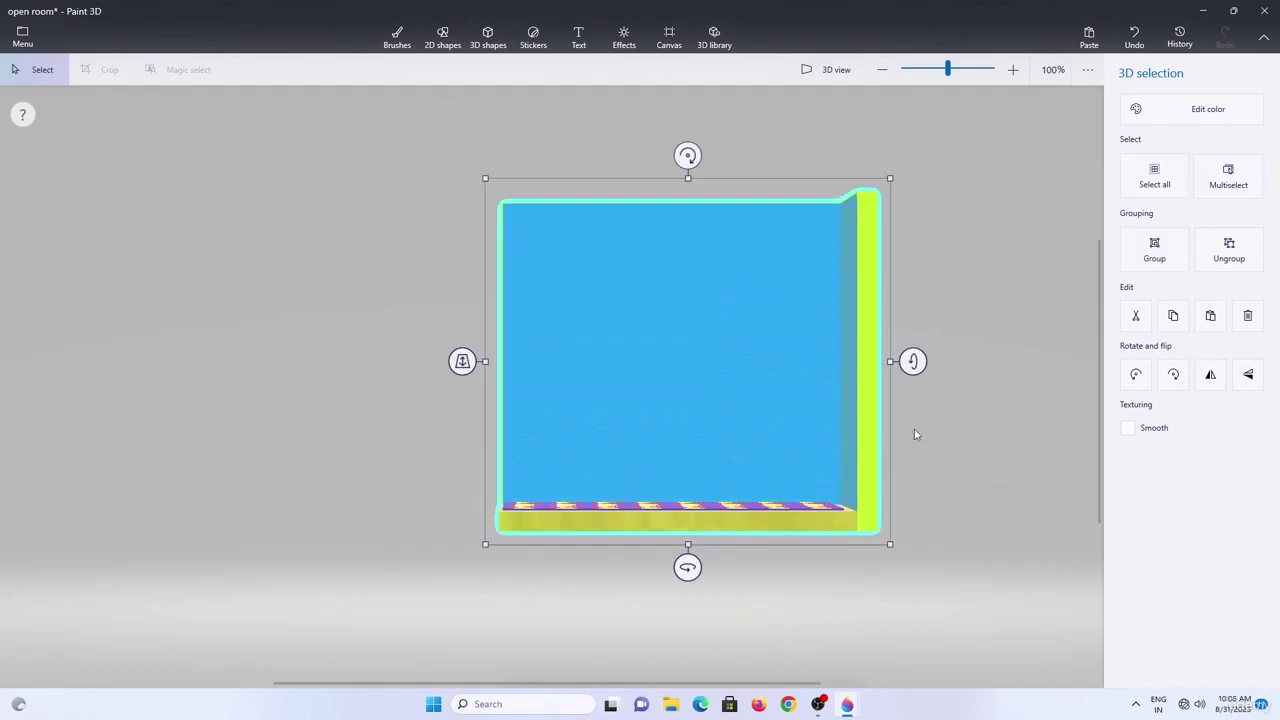
drag(914, 362, 914, 528)
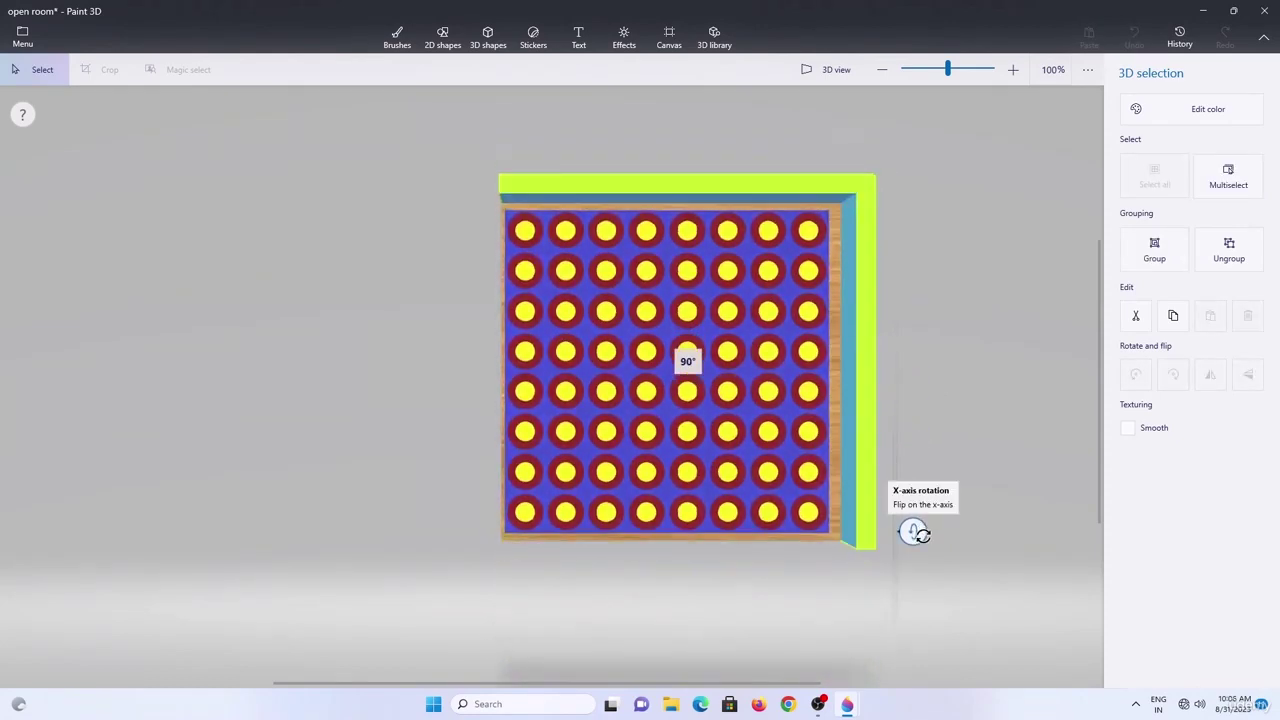
drag(830, 378, 846, 374)
mouse_move(673, 247)
mouse_down()
mouse_move(674, 189)
mouse_move(708, 498)
mouse_move(674, 549)
mouse_up()
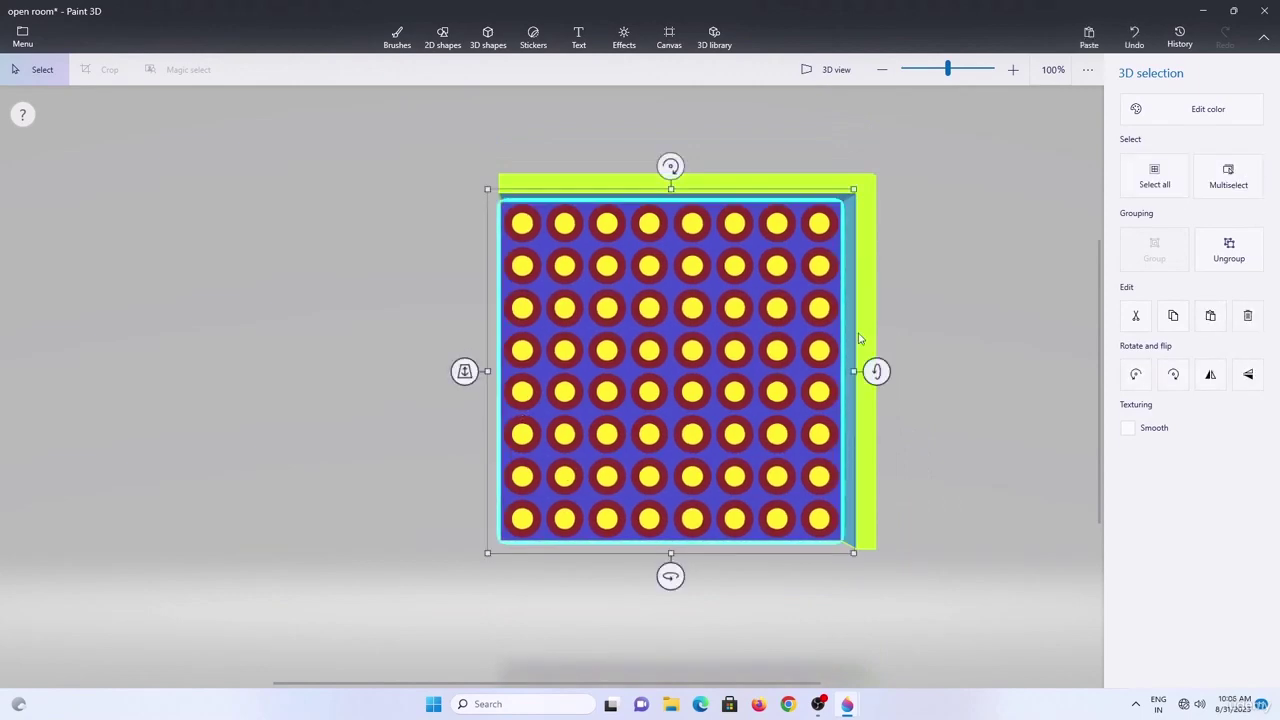
Rotate the room and tile pattern together to an angled view showing both walls and the tiled floor.
key(b)
key(ctrl+a)
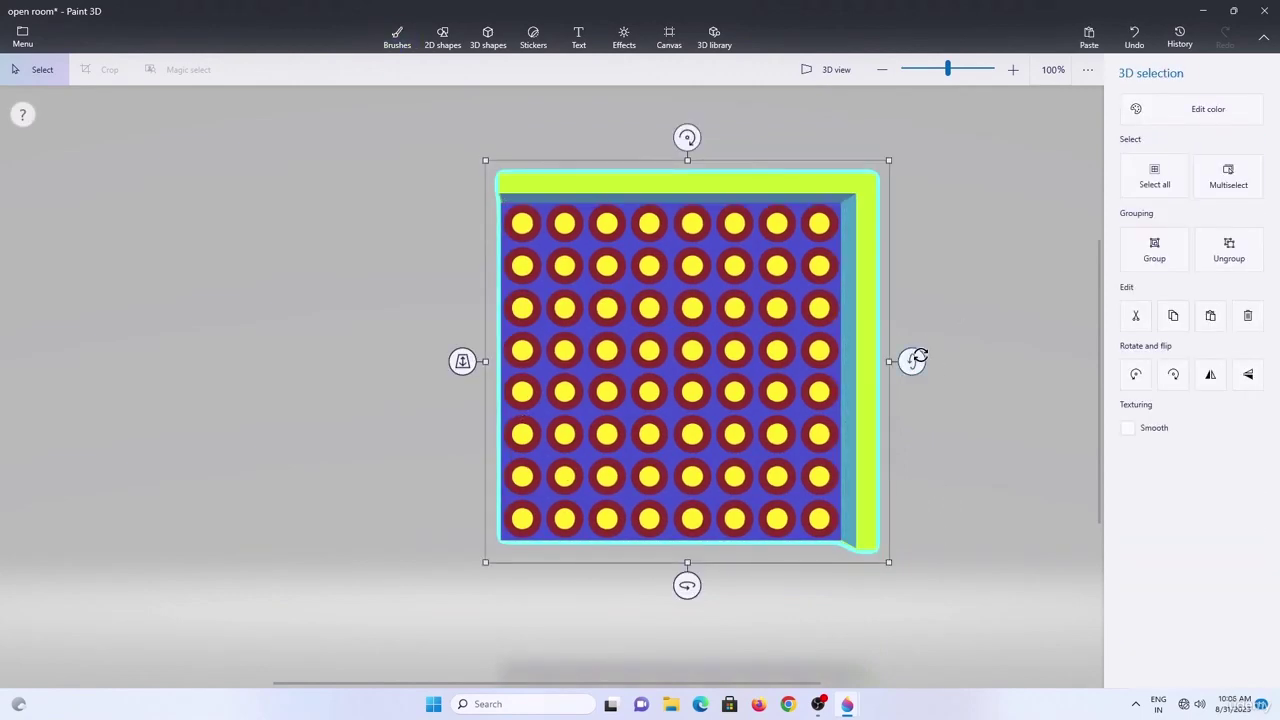
drag(916, 355, 910, 254)
drag(728, 626, 780, 669)
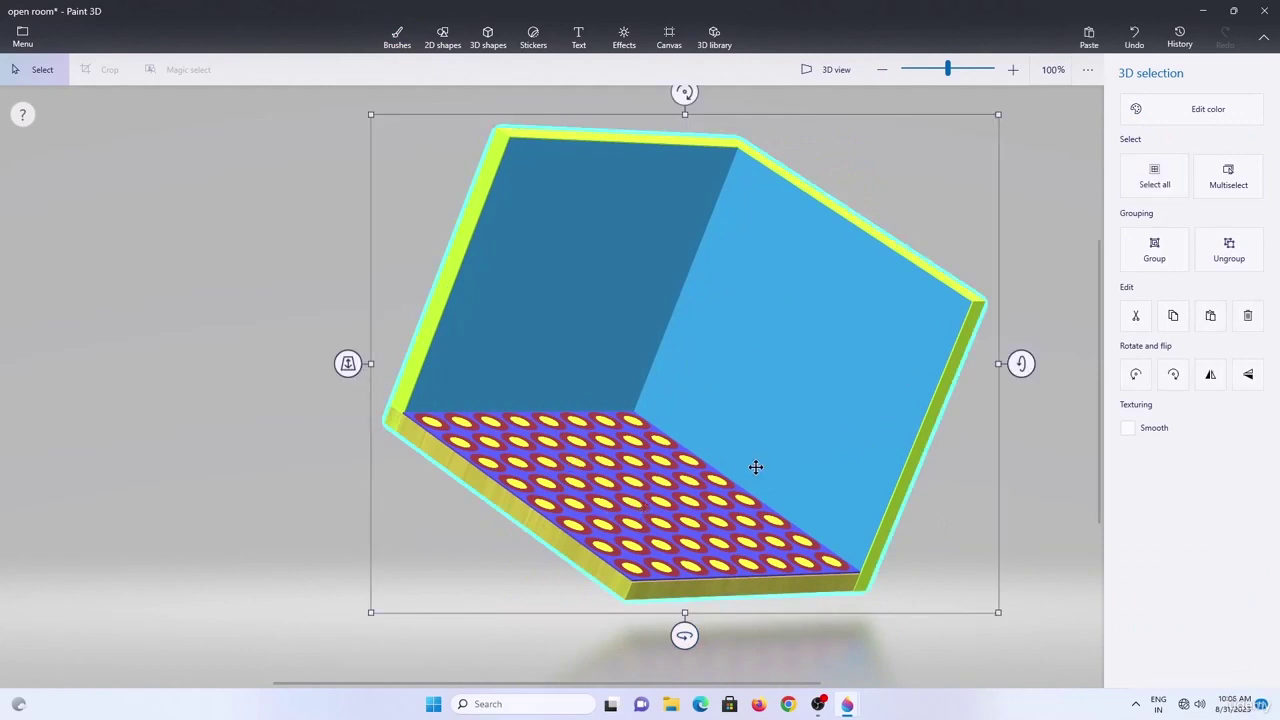
Undo the angled rotation and remove the tile pattern from the room's floor.
click(229, 300)
key(ctrl+z)
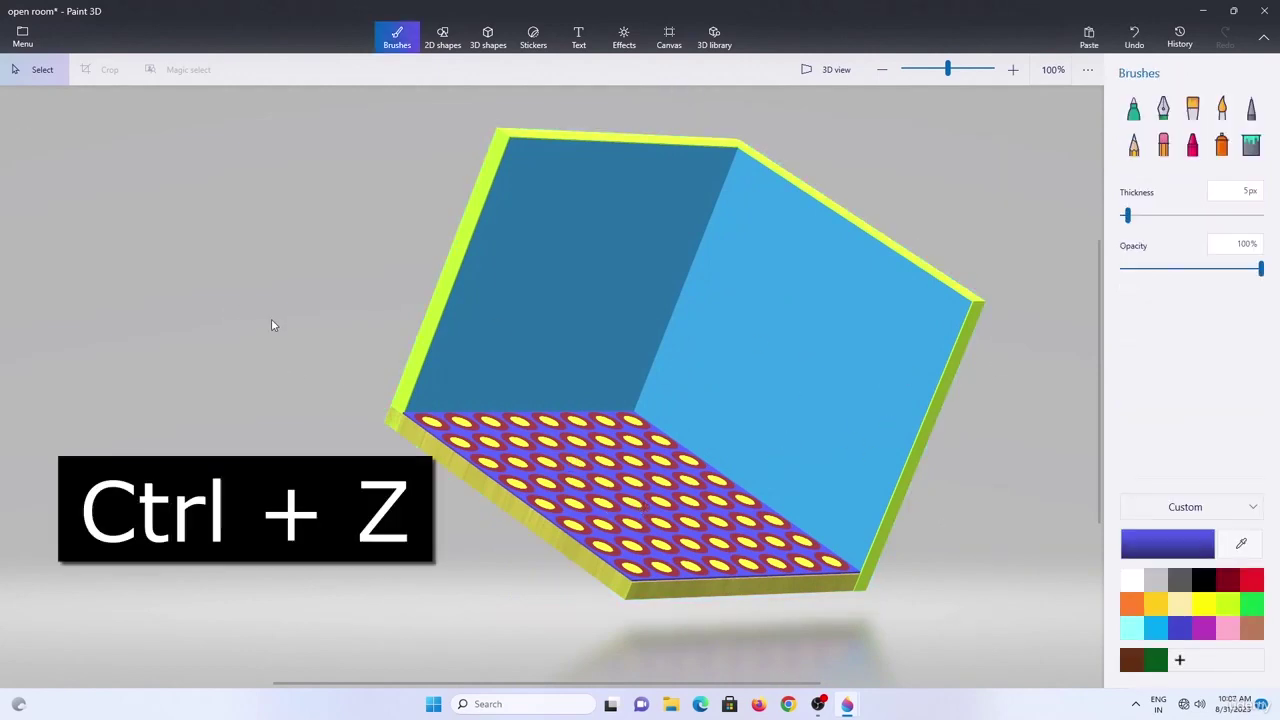
click(678, 362)
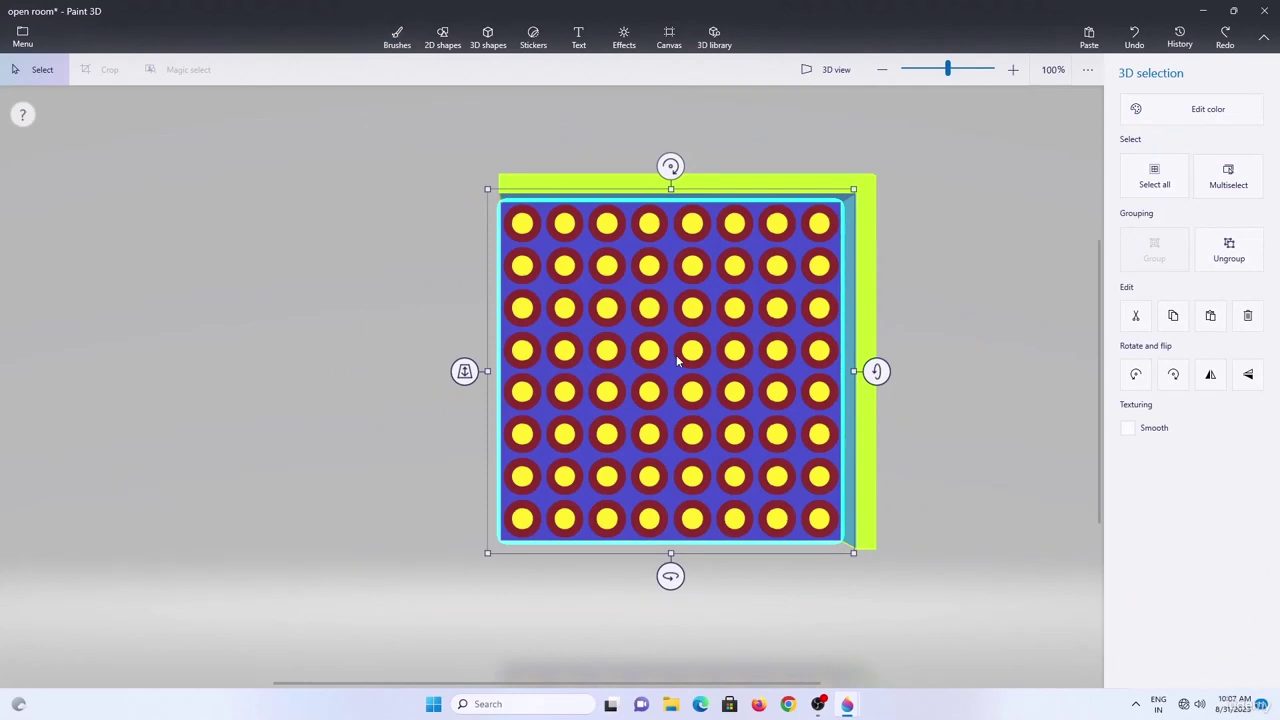
key(ctrl+y)
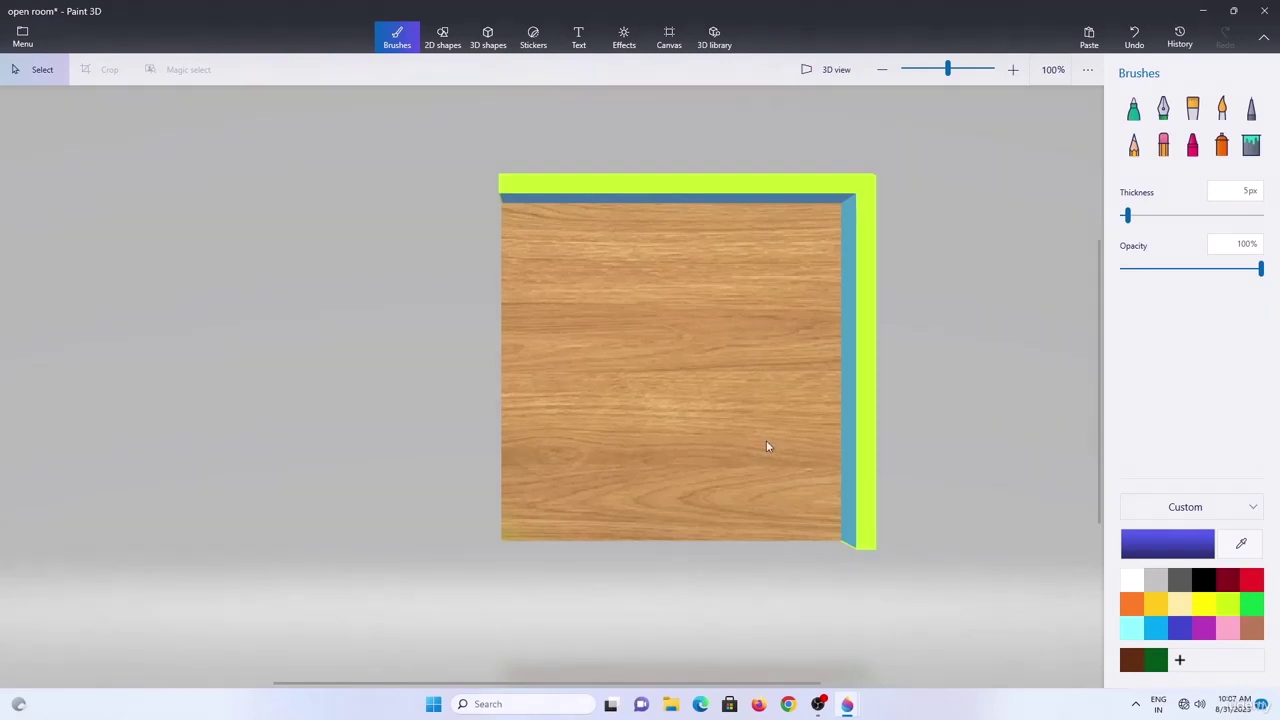
Switch back to the untitled tile project and clear the circle pattern from the canvas.
mouse_move(847, 704)
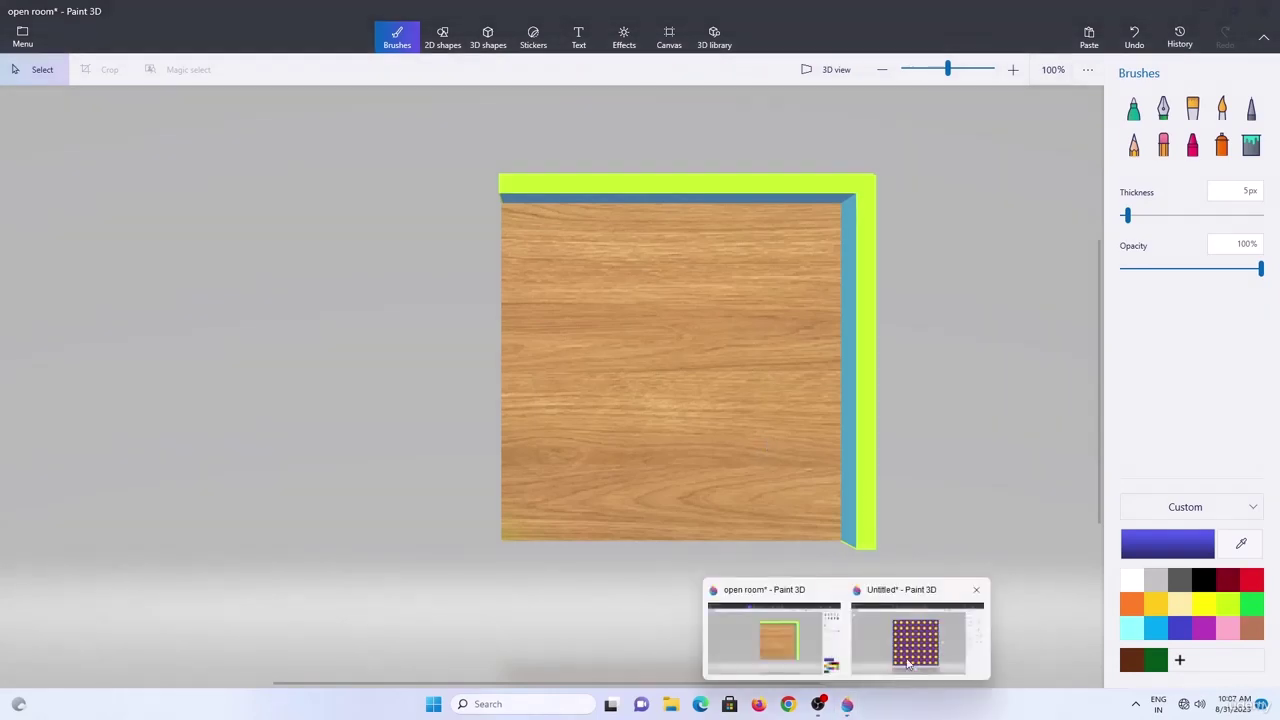
click(958, 645)
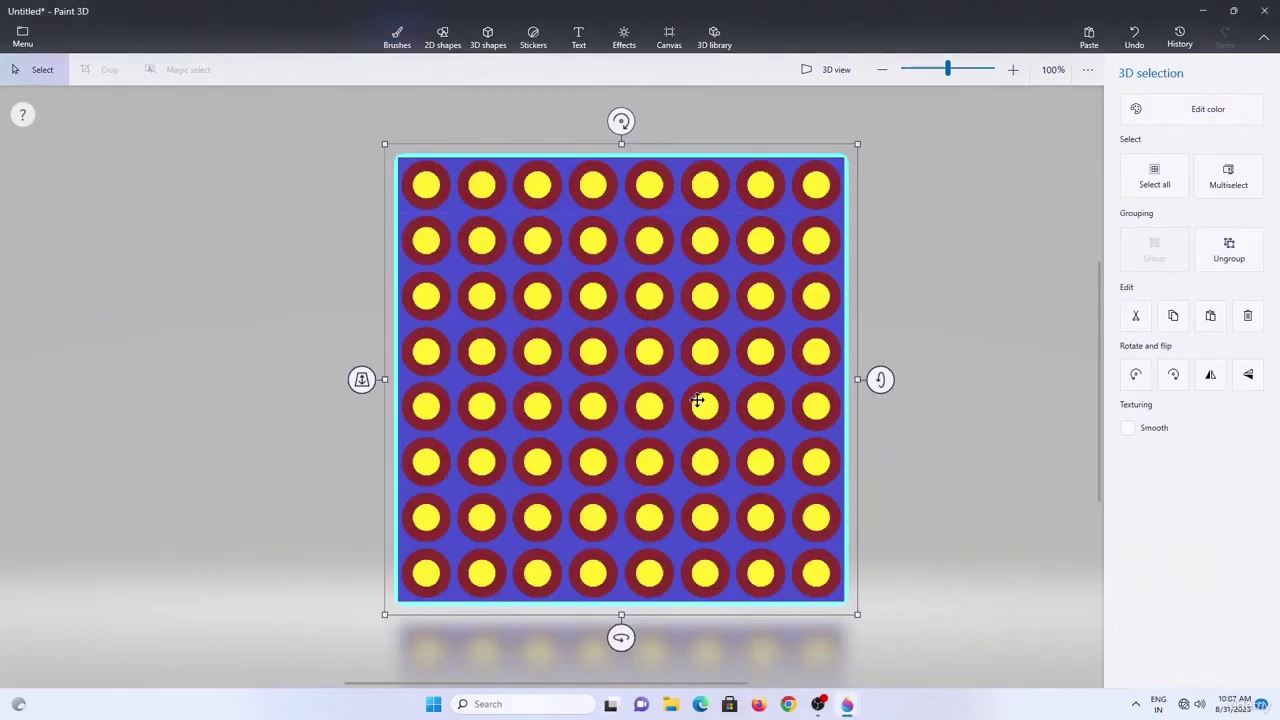
key(ctrl+z)
key(ctrl+z)
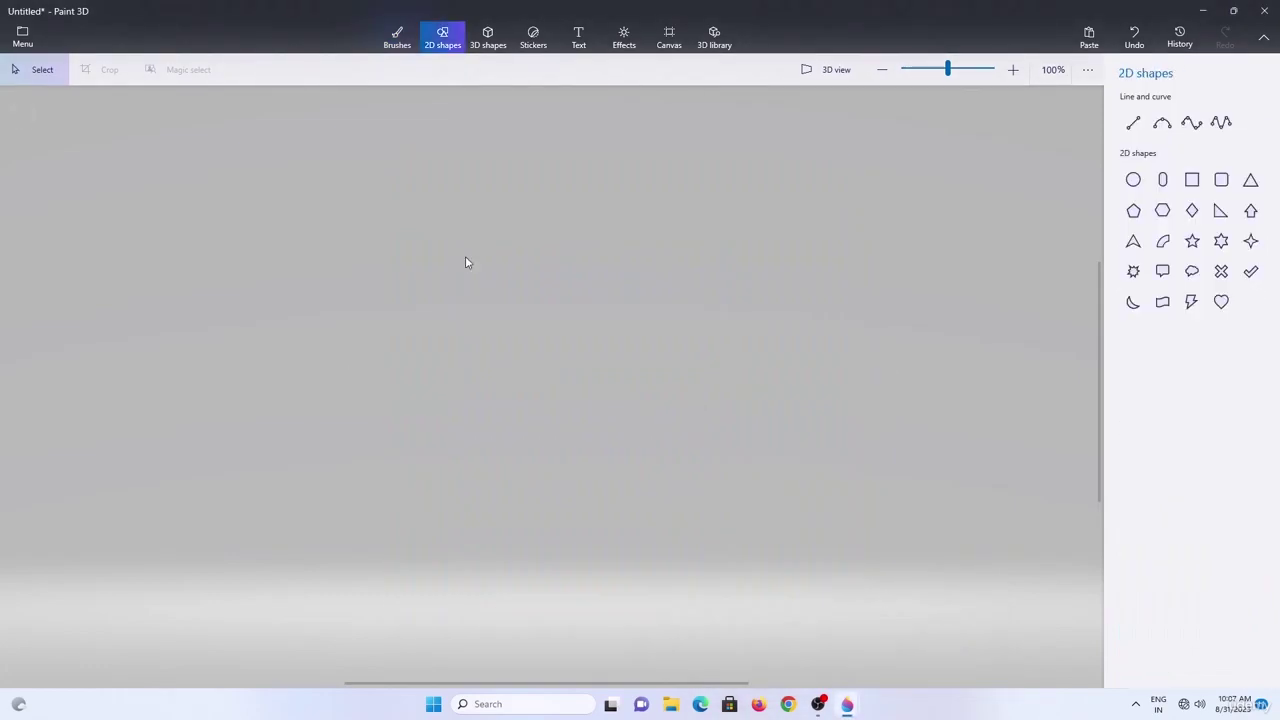
Draw a new cube facing straight on in the canvas's upper area and color it black.
click(482, 46)
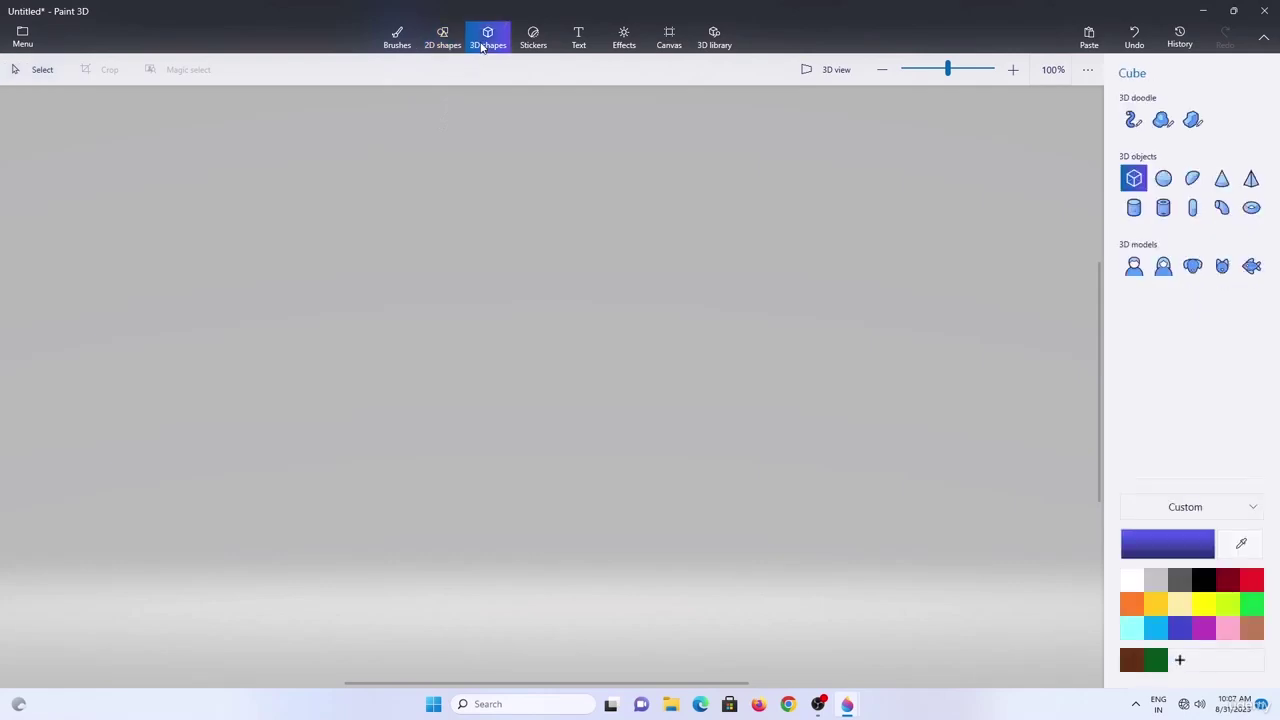
drag(318, 170, 440, 285)
drag(380, 160, 367, 276)
drag(379, 233, 514, 240)
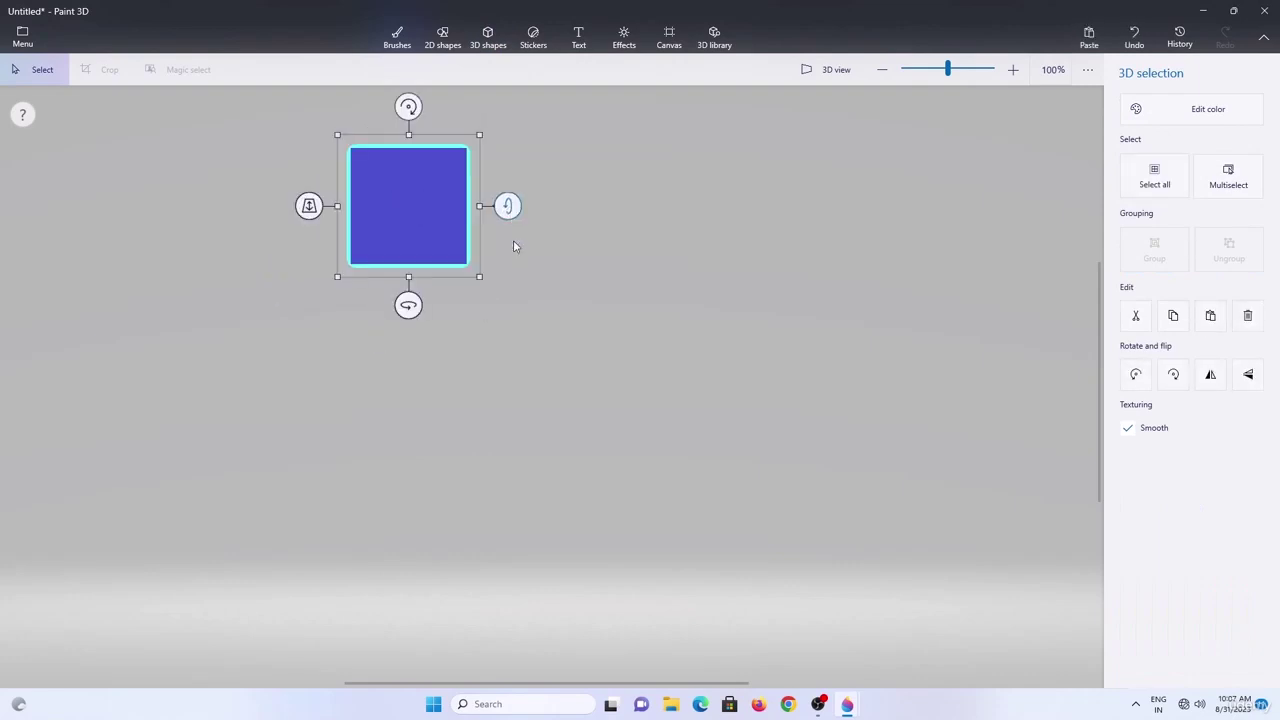
click(1160, 122)
click(1025, 202)
Duplicate the black cube directly to its right and color the copy white.
drag(439, 206, 480, 220)
key(ctrl)
key(ctrl+c)
key(ctrl+v)
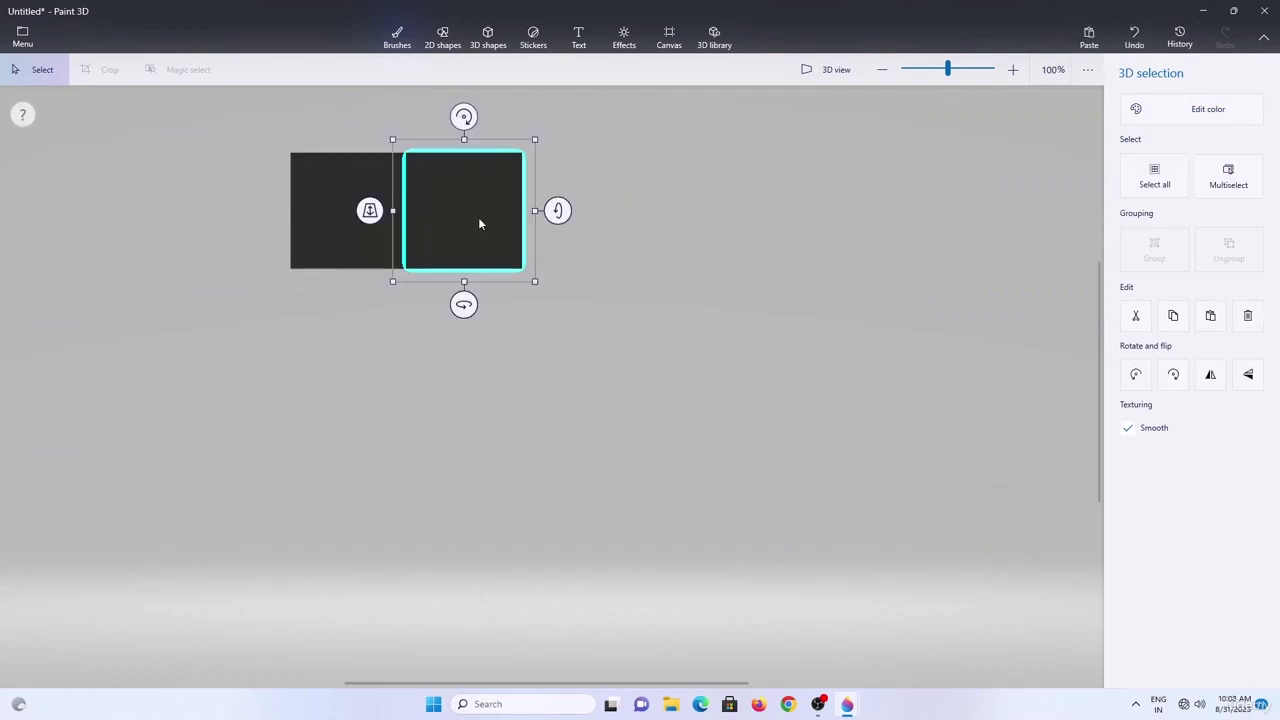
click(1180, 110)
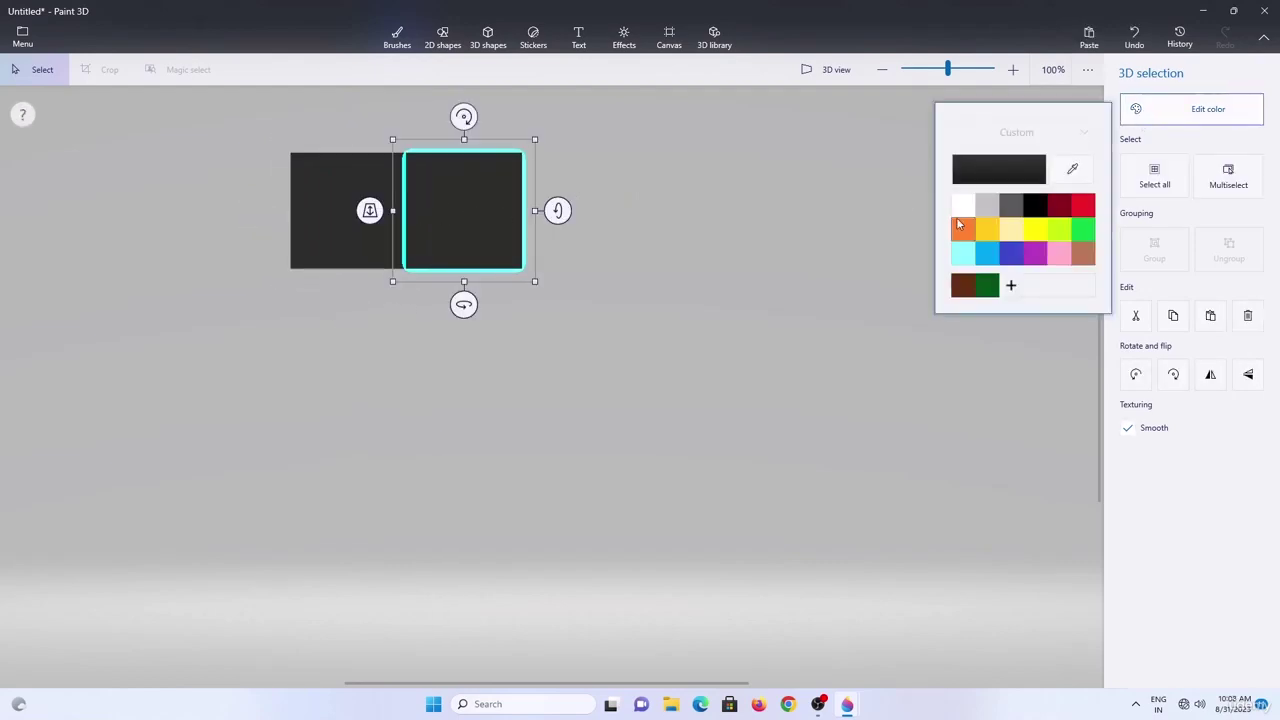
click(955, 208)
click(683, 214)
Select the black and white cubes together and group them.
click(488, 38)
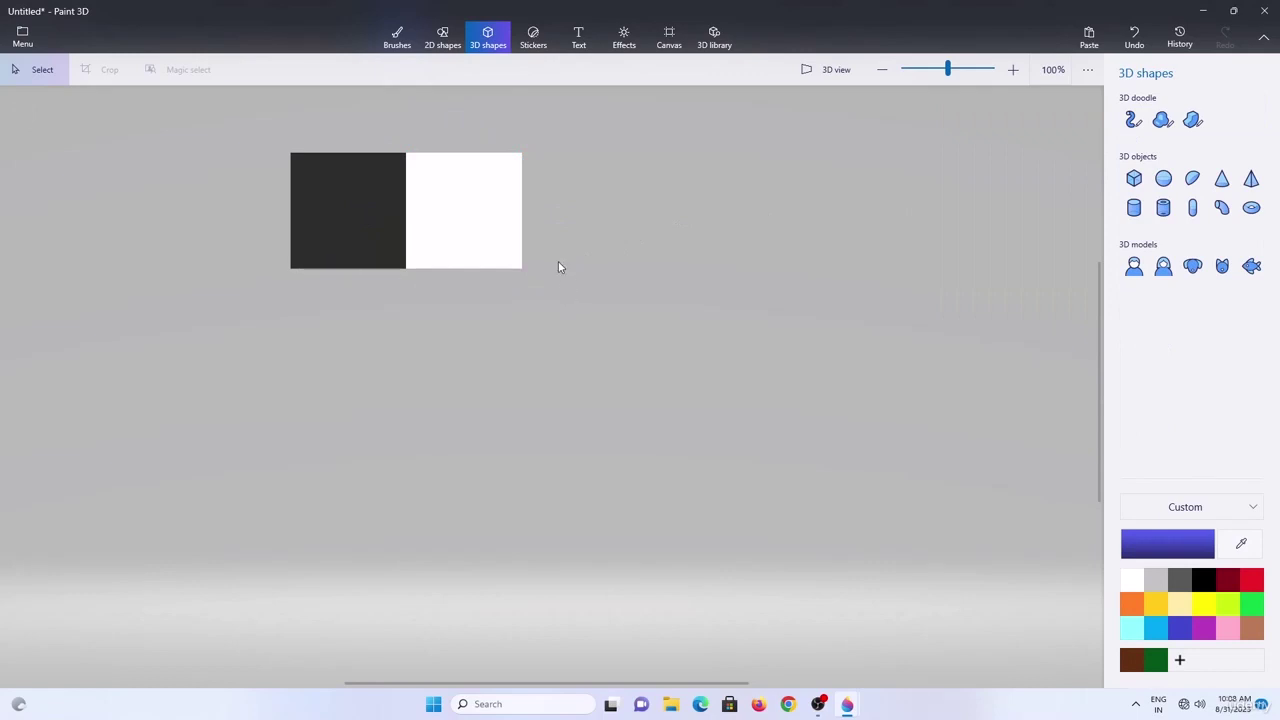
drag(569, 288, 262, 134)
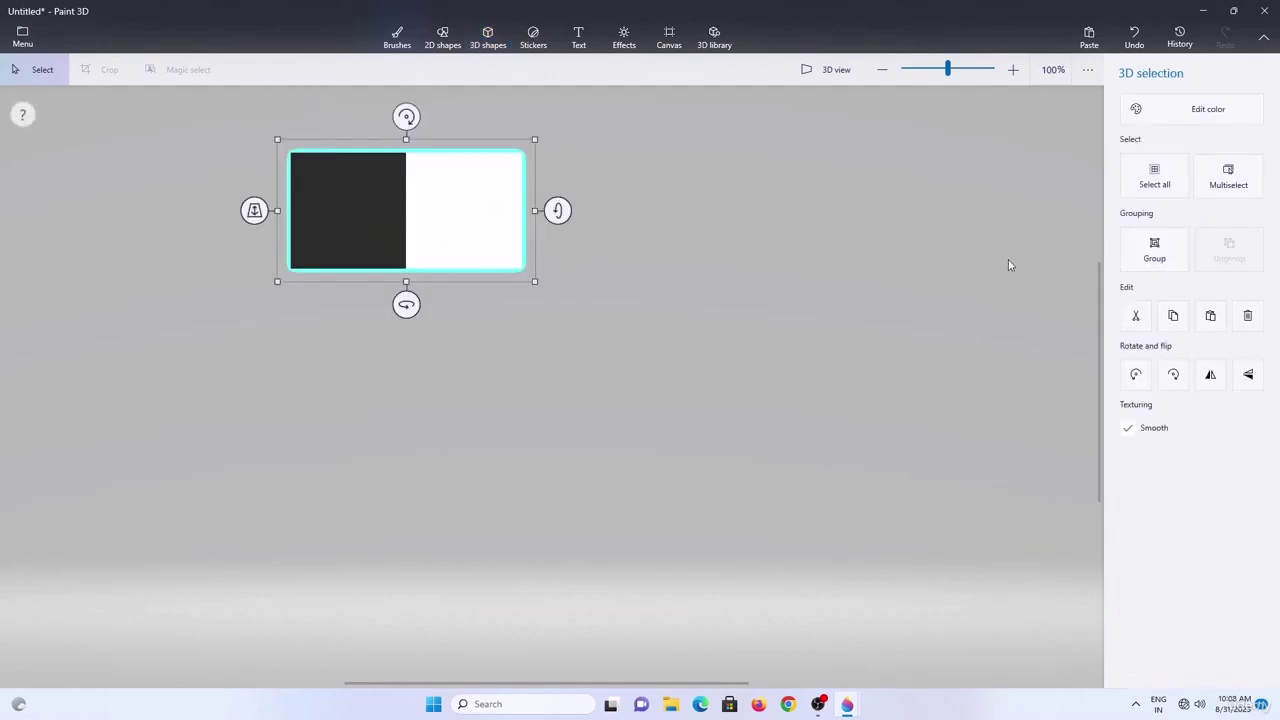
click(1153, 249)
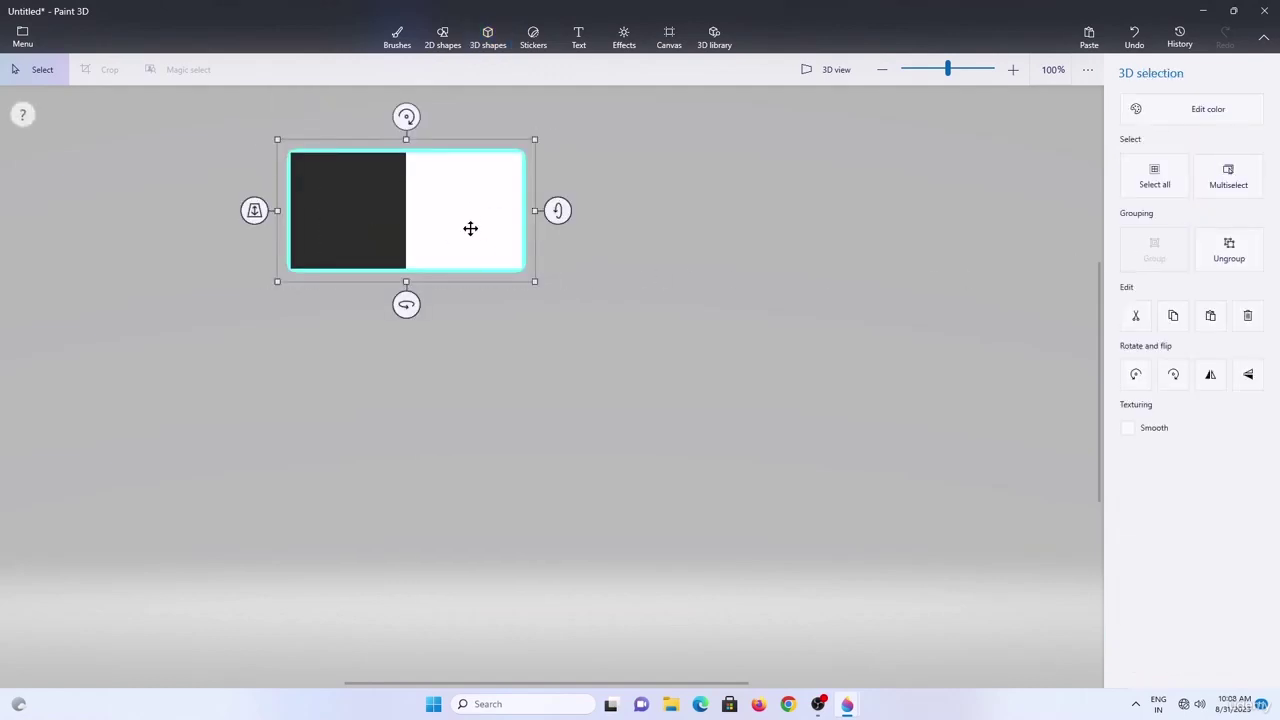
Copy the black-and-white pair to its right end to form an alternating row of four cubes.
key(ctrl+c)
key(ctrl+v)
key(ctrl+z)
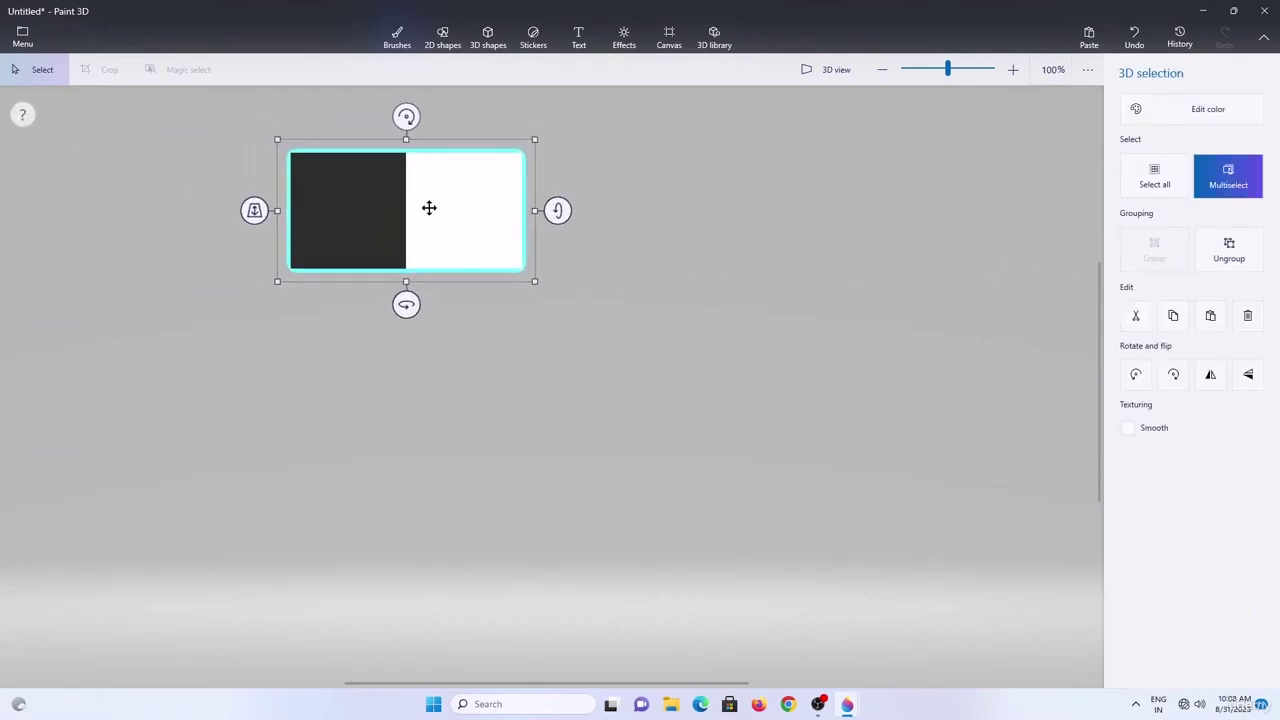
ctrl+drag(430, 207, 667, 239)
click(817, 317)
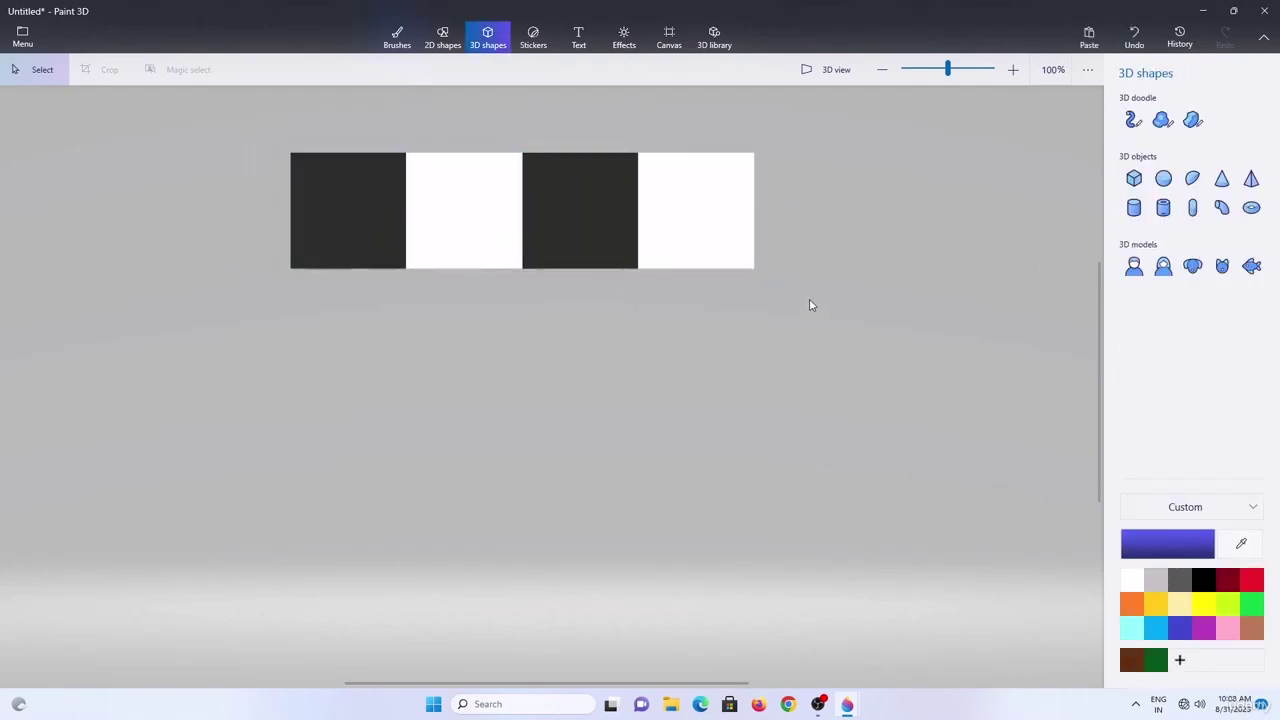
Group the four-cube row, move it left, and copy it to its right end to form an alternating row of eight.
drag(810, 308, 232, 128)
drag(374, 192, 211, 203)
click(1150, 260)
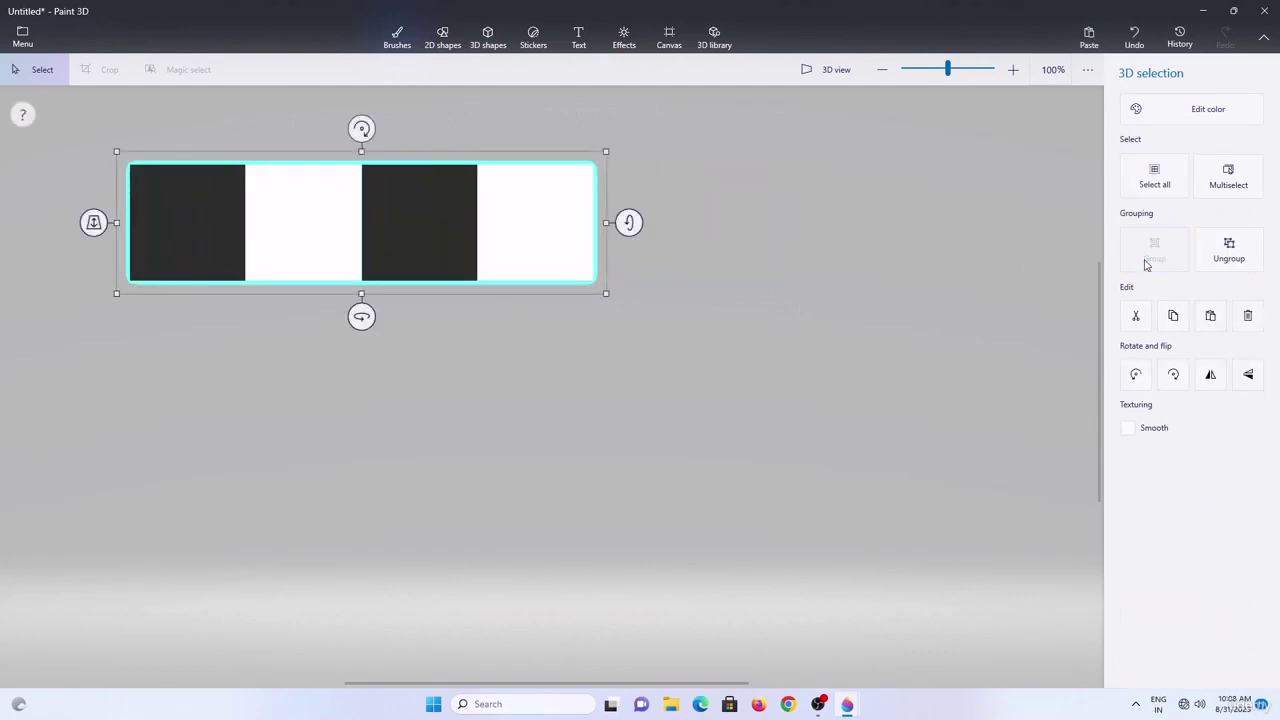
ctrl+drag(456, 213, 874, 251)
click(461, 131)
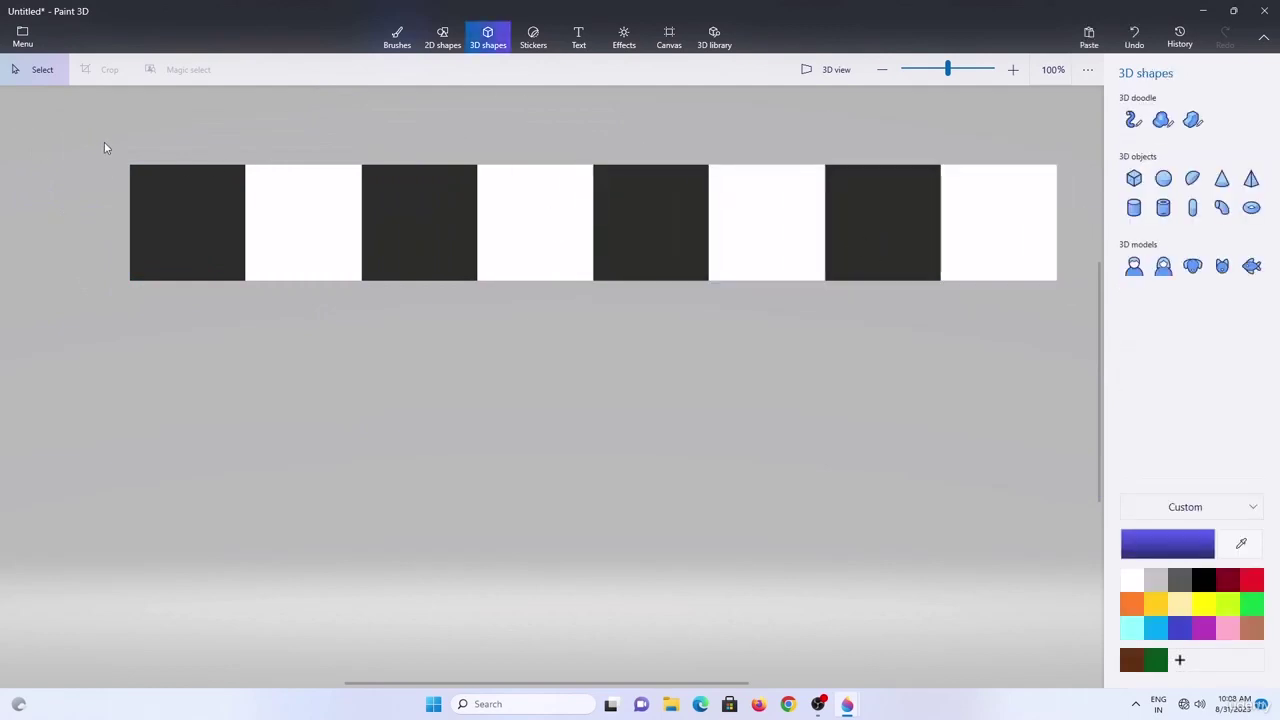
Group the eight-cube row, shrink it slightly and center it in the canvas's upper area.
drag(104, 142, 952, 252)
click(1160, 252)
drag(663, 237, 710, 218)
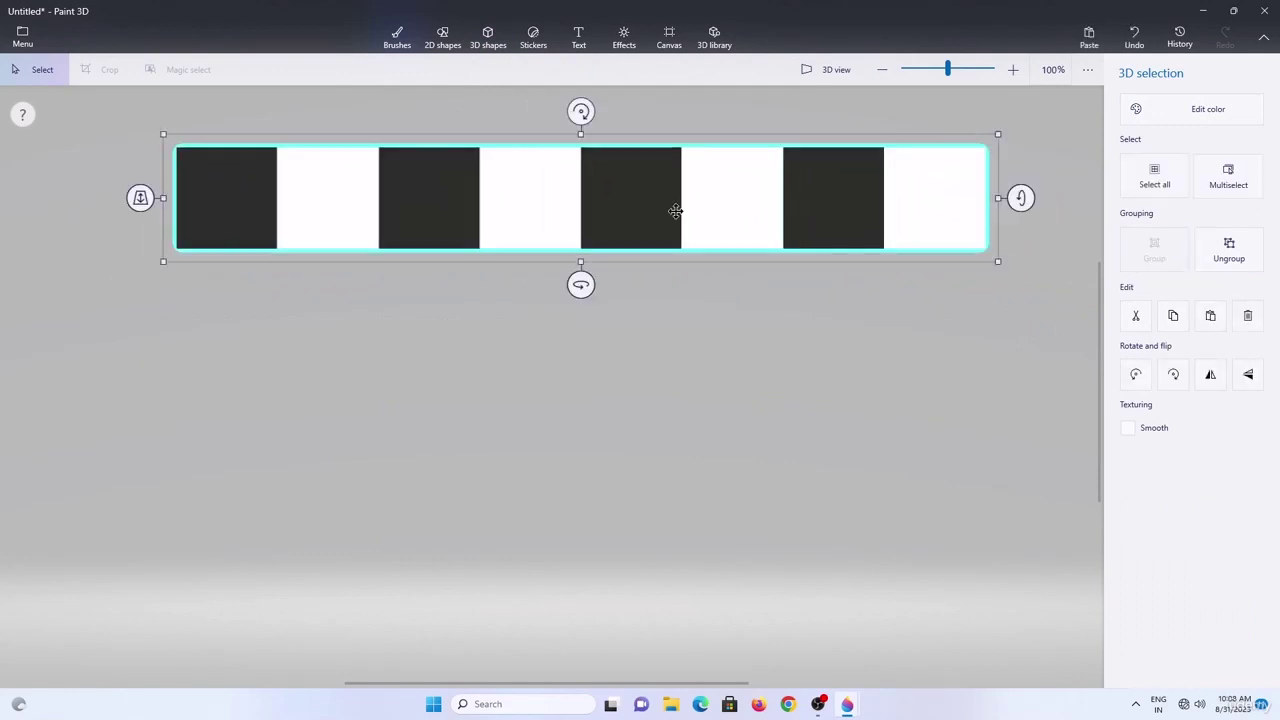
Duplicate the eight-cube row directly below, flip the copy horizontally and align it flush against the first row.
key(ctrl+c)
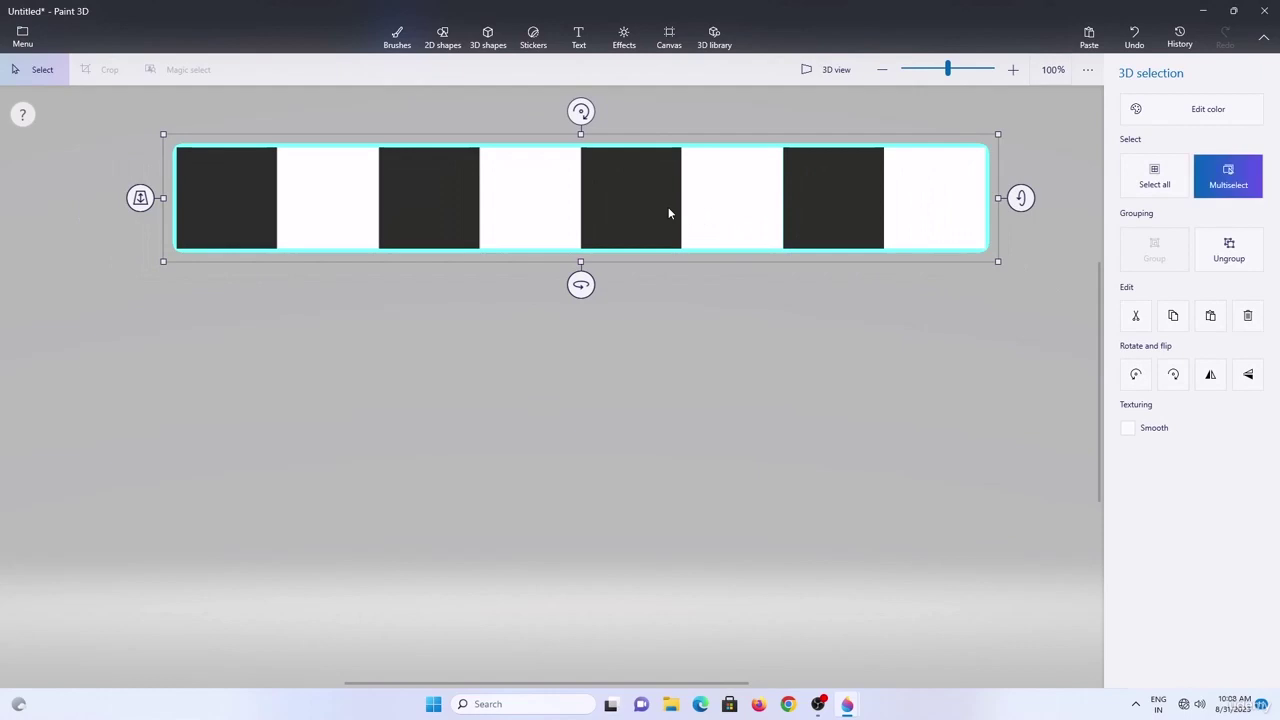
key(ctrl+v)
shift+drag(620, 204, 624, 309)
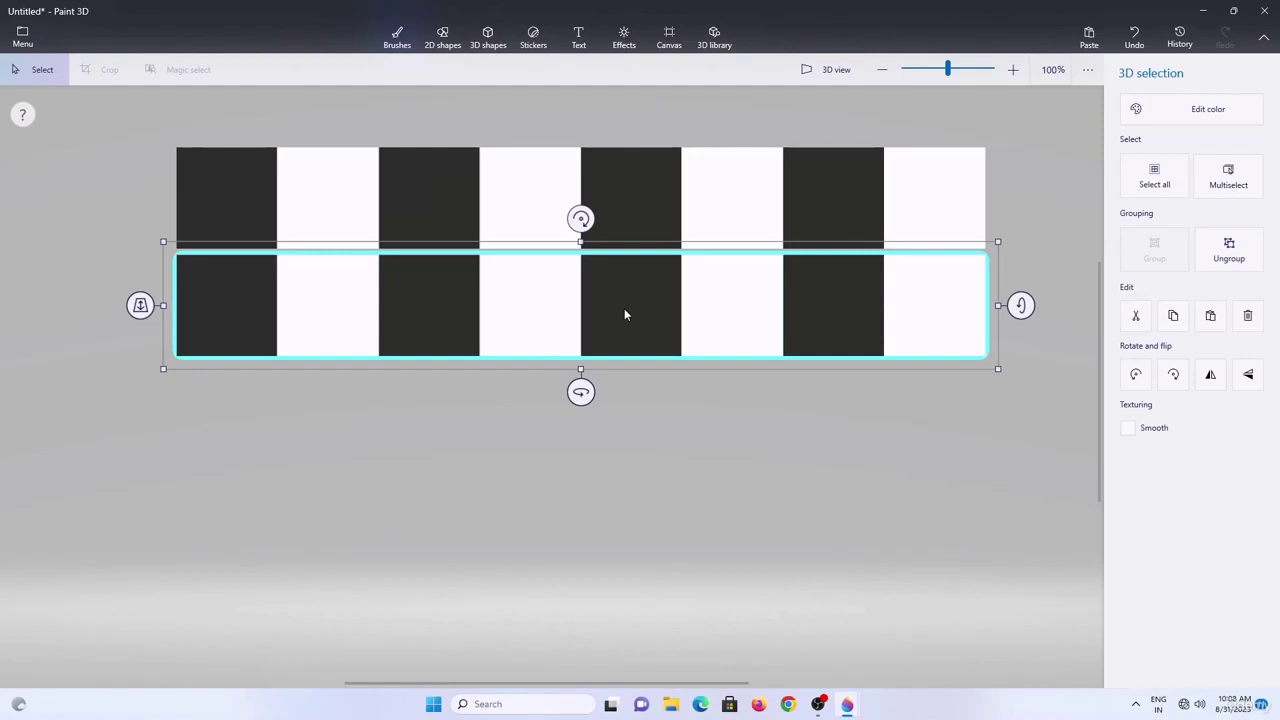
click(1212, 377)
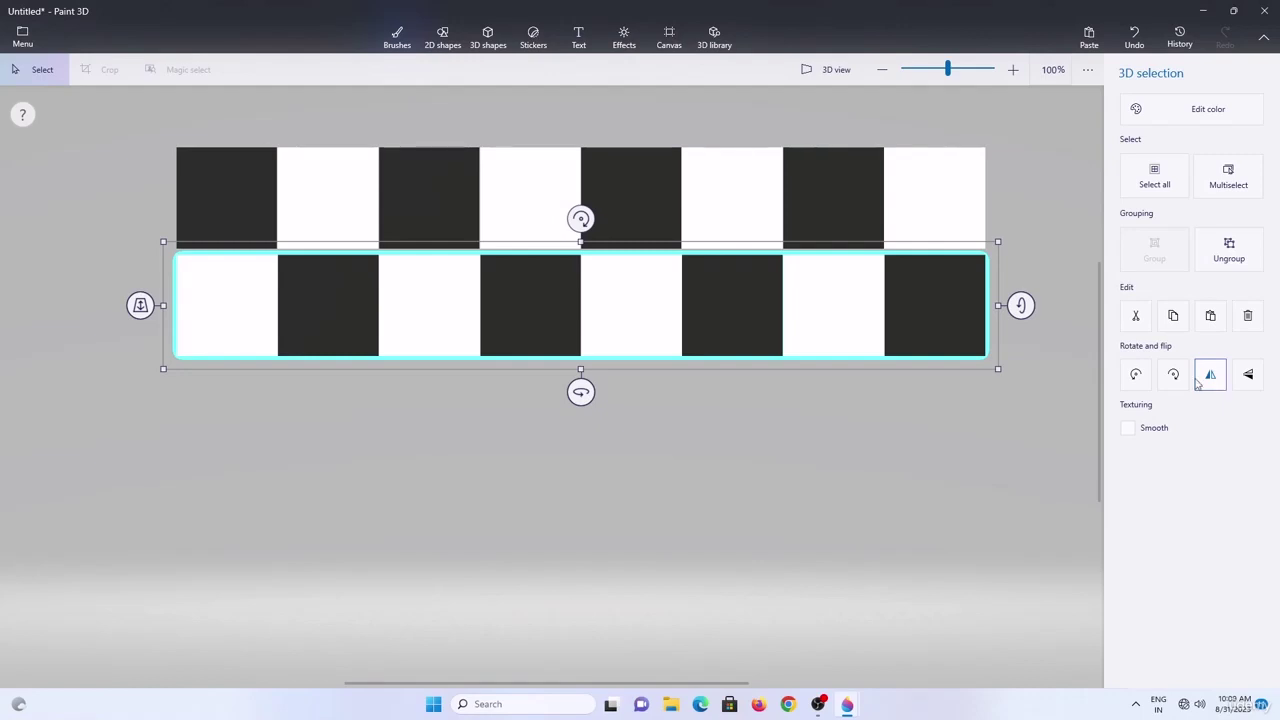
ctrl+click(471, 323)
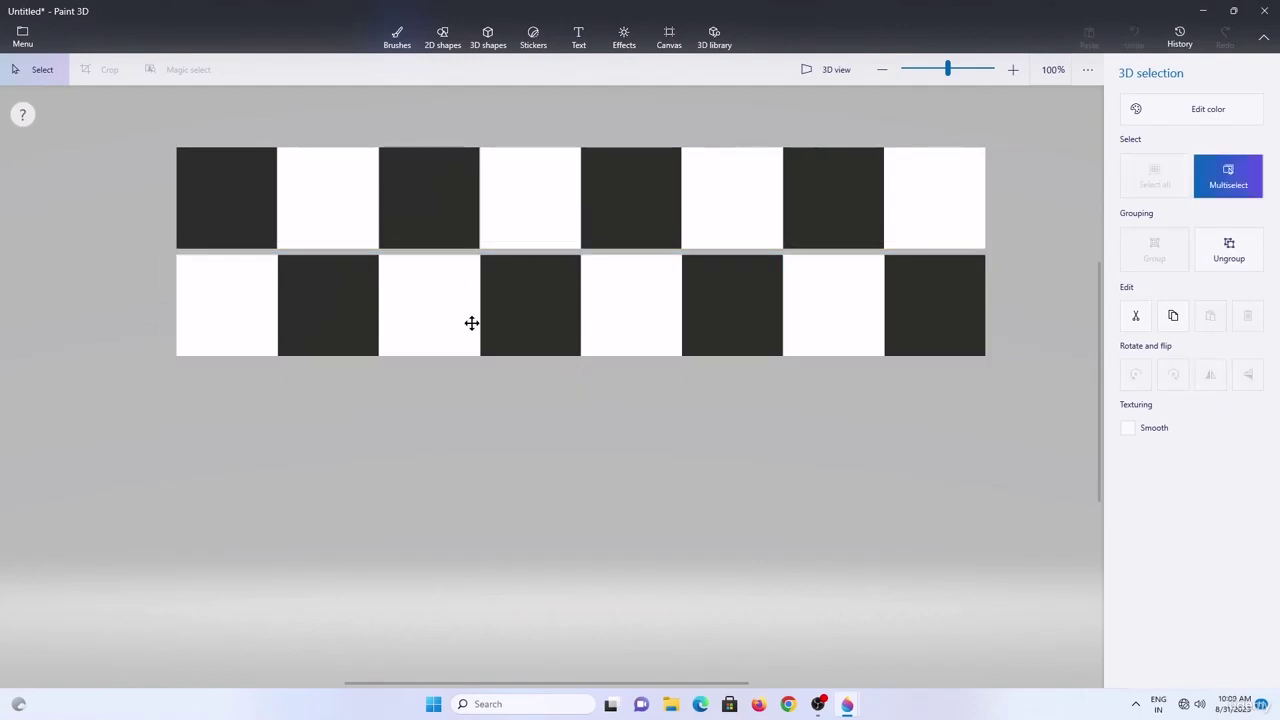
drag(471, 323, 471, 316)
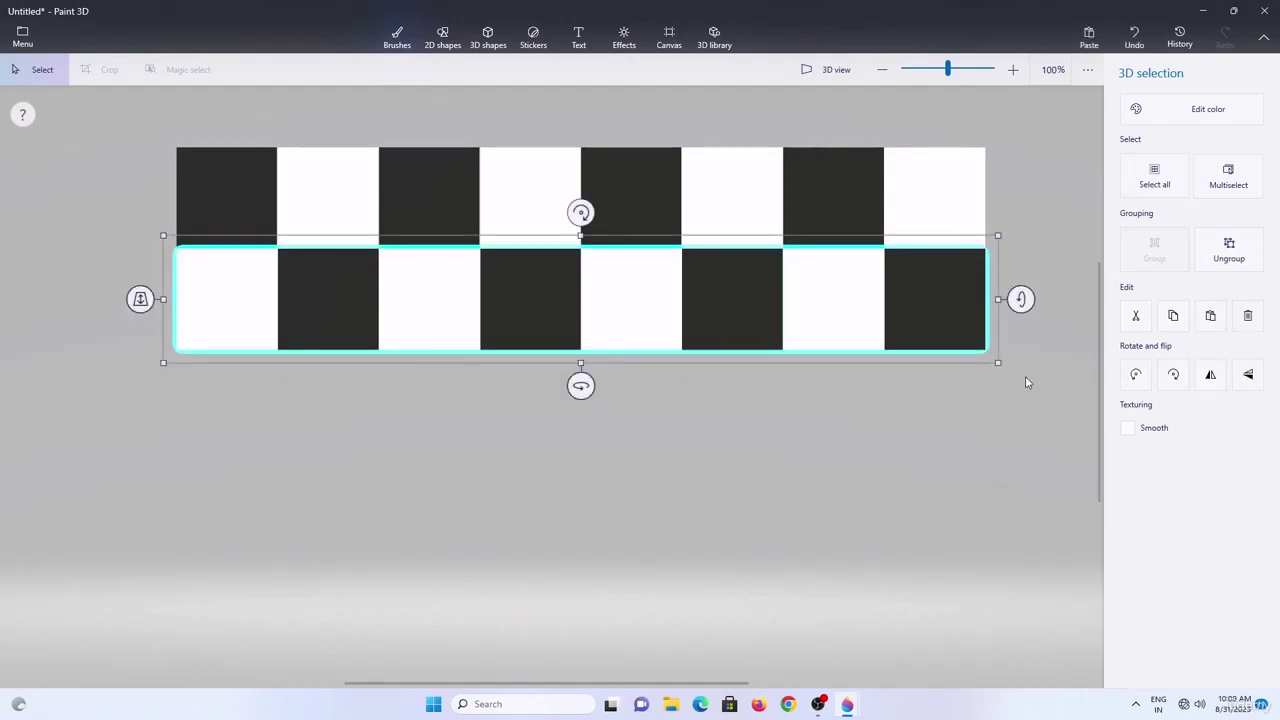
Group the two checkered rows, scale the block to about half size and center it in the canvas's upper area.
drag(995, 390, 100, 120)
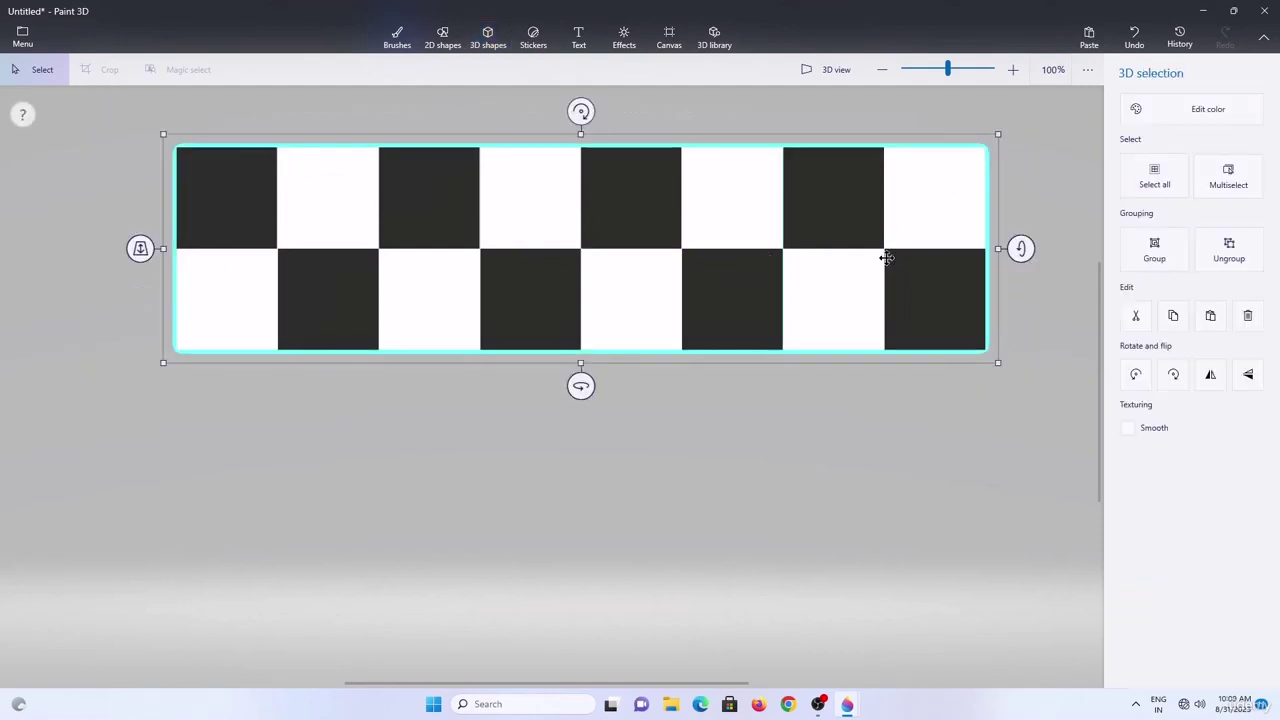
click(1154, 250)
drag(995, 362, 620, 260)
drag(445, 209, 611, 220)
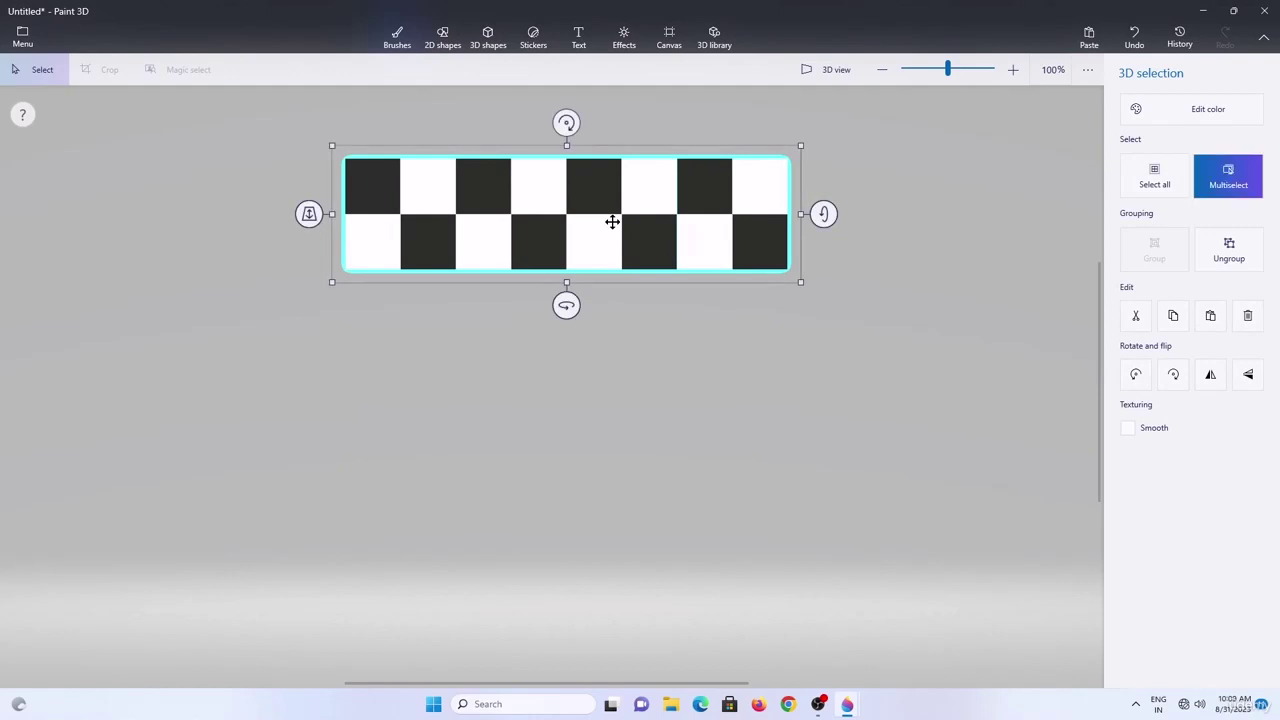
Stack three copies of the two-row block beneath it to form an 8 by 8 checkerboard, and group the board.
drag(609, 211, 603, 543)
click(611, 324)
key(ctrl+c)
key(ctrl+v)
click(619, 430)
key(ctrl+c)
key(ctrl+v)
key(ctrl+a)
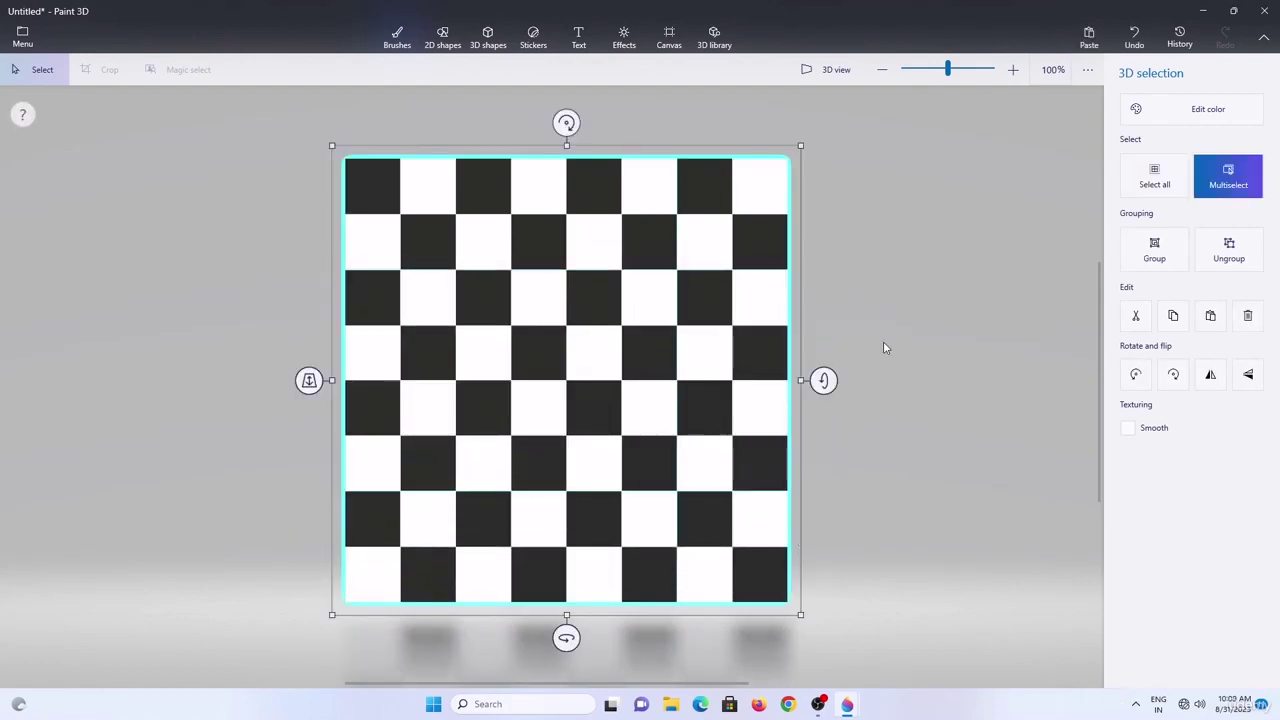
click(1138, 258)
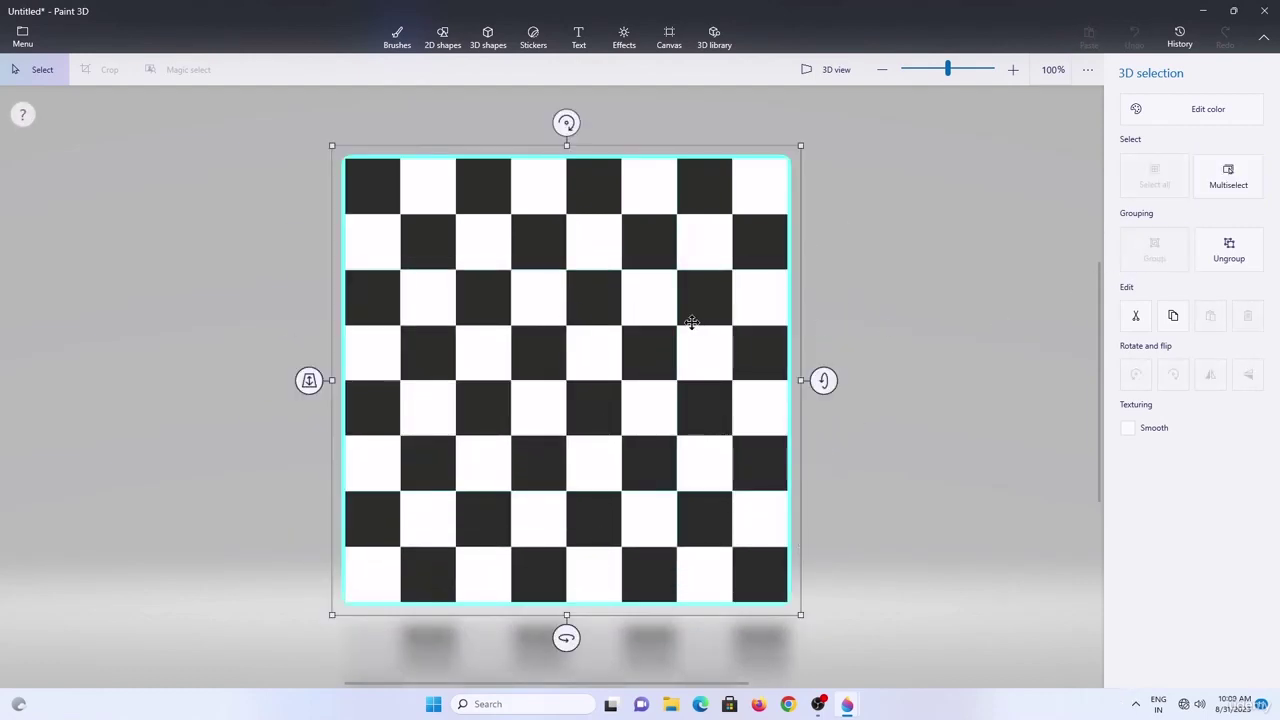
Move the checkerboard slightly upward and copy it into the open room project.
drag(688, 320, 709, 265)
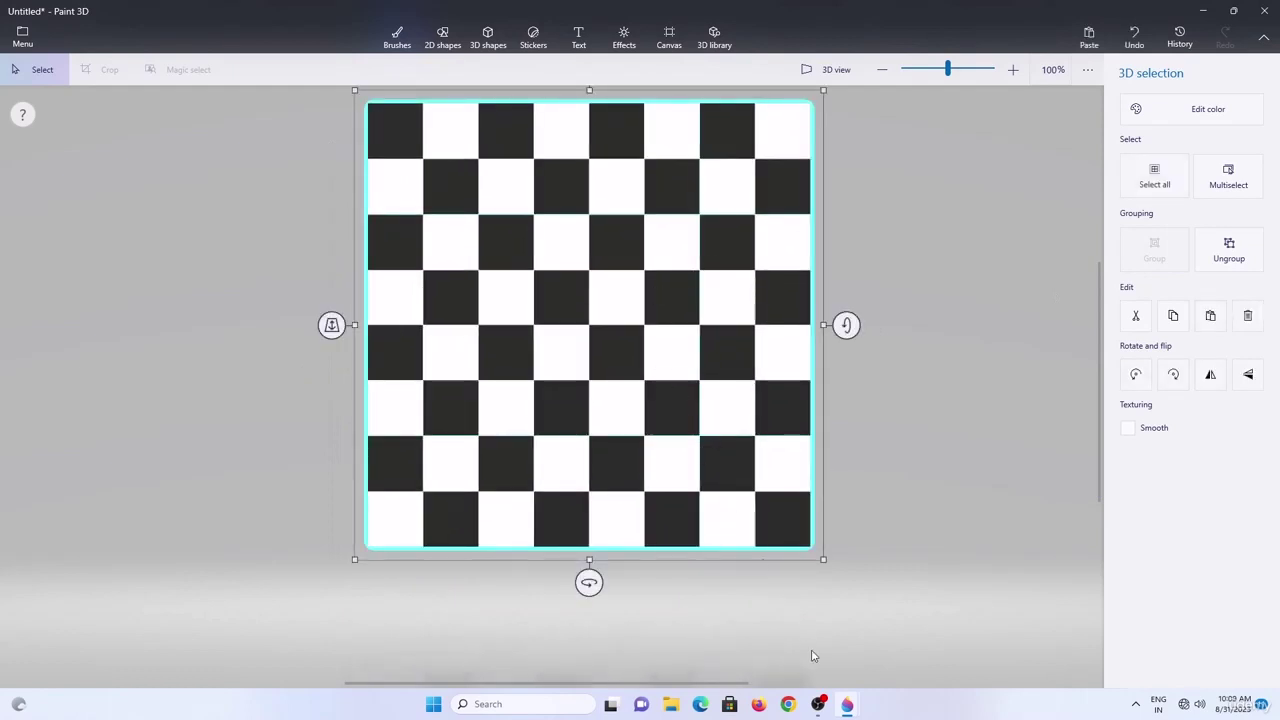
mouse_move(847, 704)
click(775, 640)
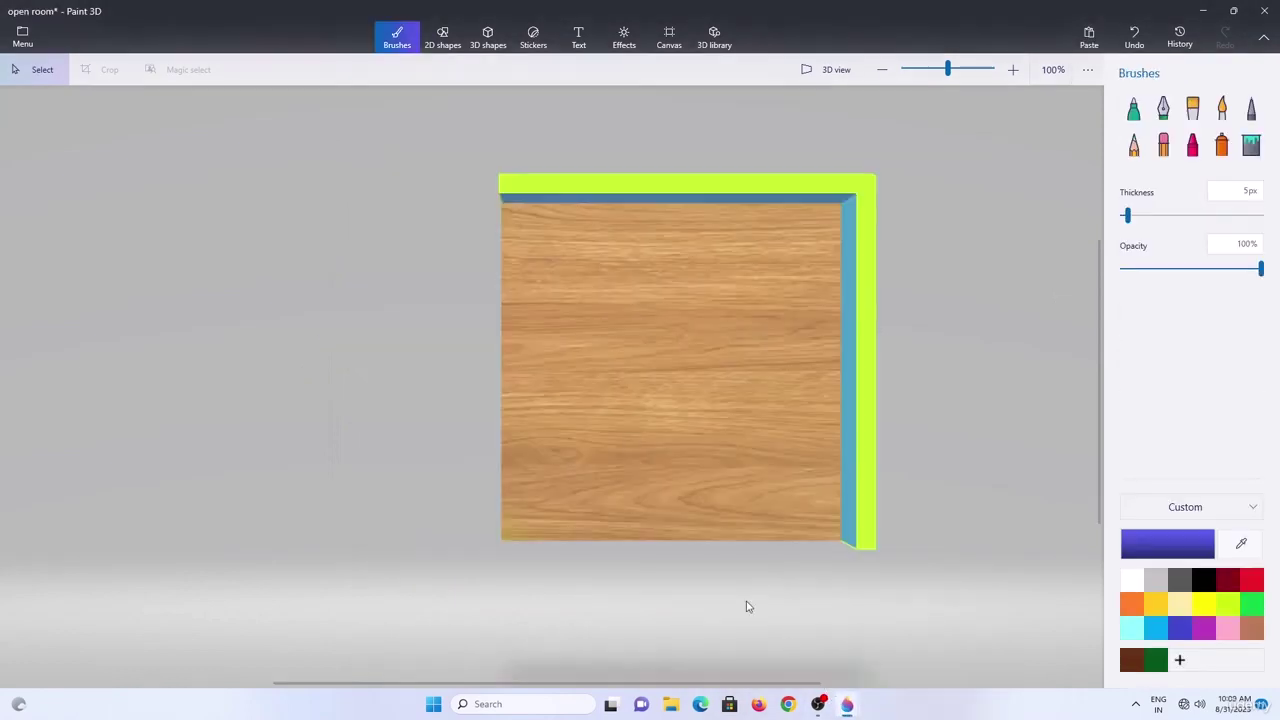
key(ctrl+v)
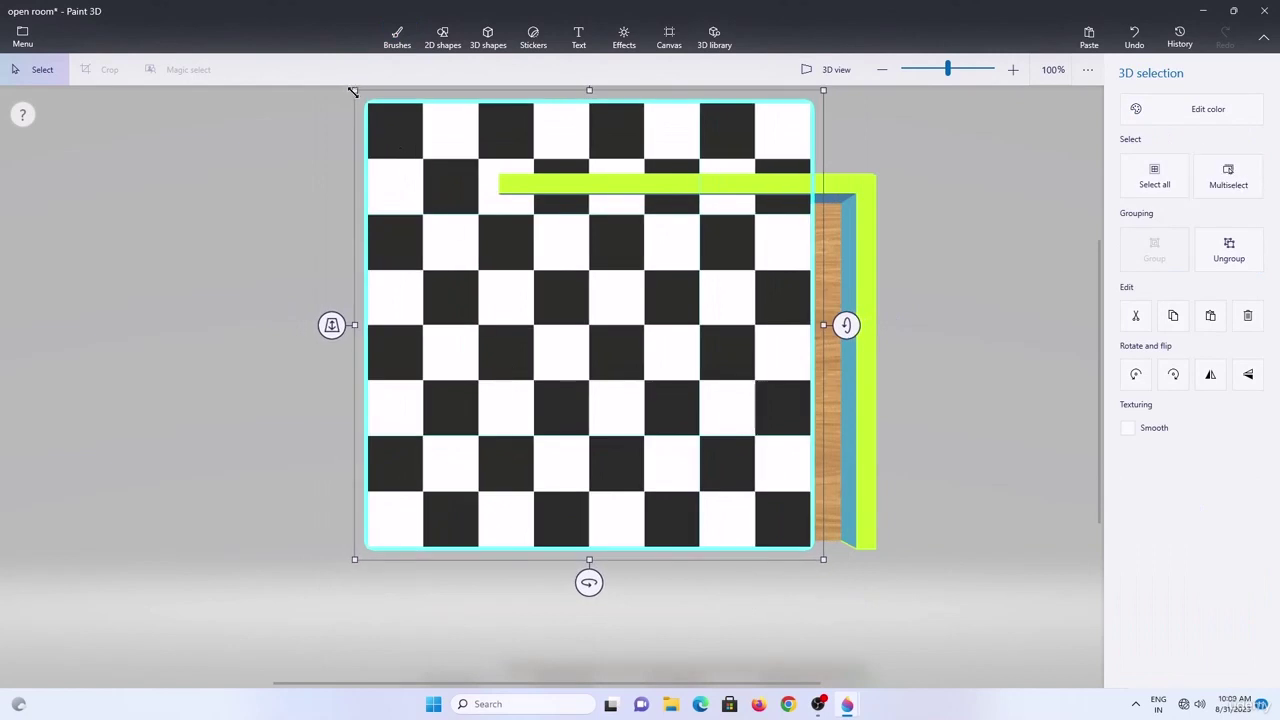
Resize and position the checkerboard so it covers the room's wooden floor in the top view.
drag(352, 91, 486, 237)
drag(614, 297, 638, 272)
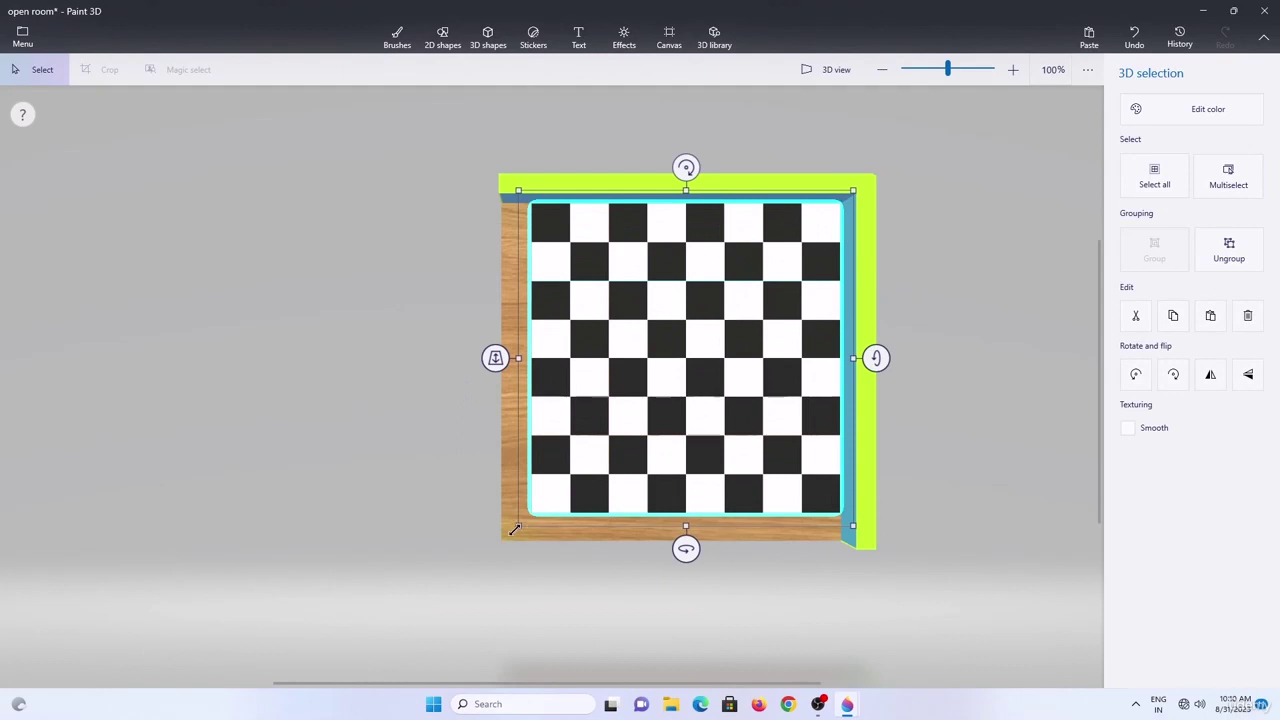
drag(514, 529, 480, 537)
click(880, 330)
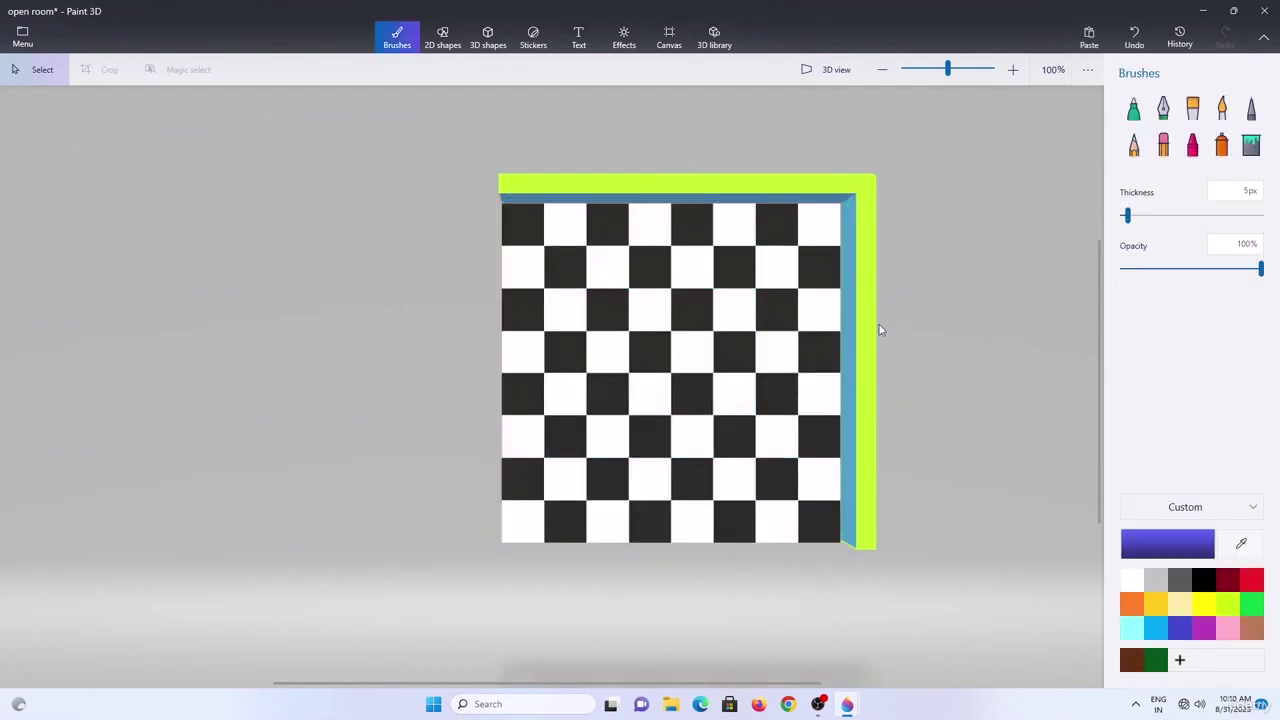
Rotate the whole room -90° to the front view and lower the checkerboard onto the wooden floor.
click(870, 355)
drag(912, 361, 909, 171)
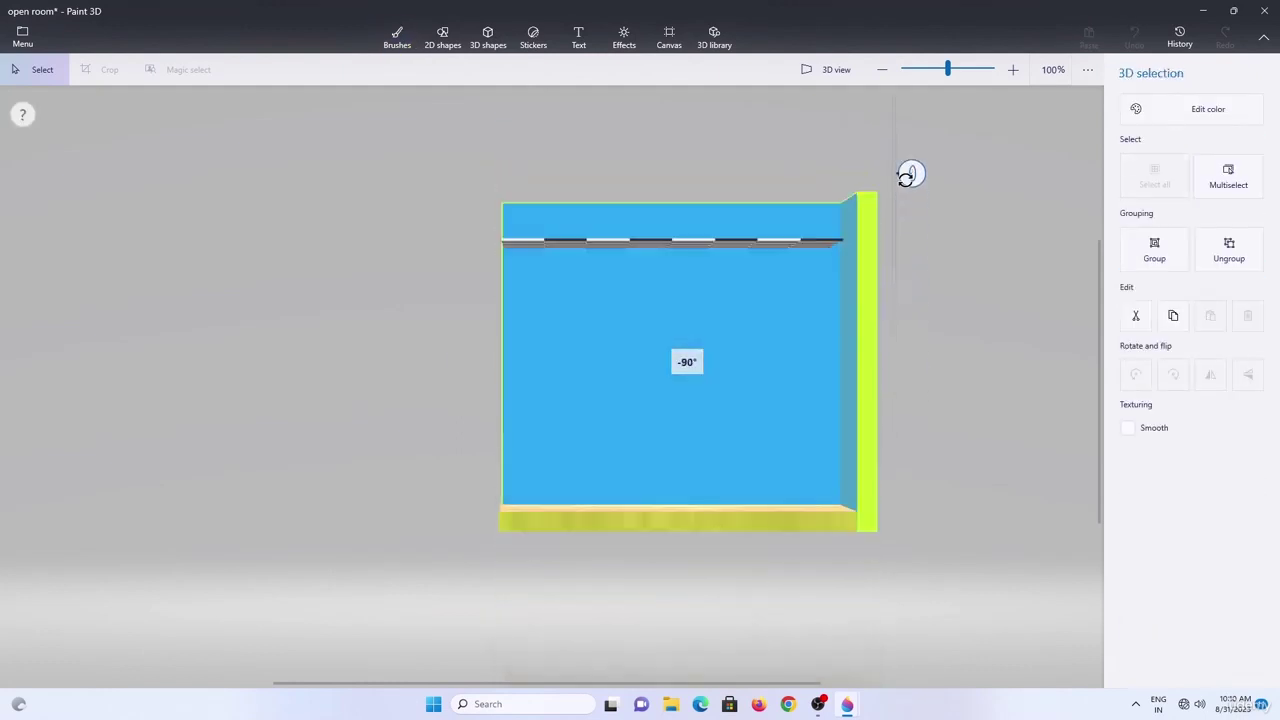
click(740, 242)
drag(740, 242, 738, 507)
Rotate the room back to the top view, align the checkerboard with the inner corner and enlarge it to cover the floor.
key(ctrl+a)
drag(912, 364, 923, 529)
click(783, 366)
drag(783, 366, 789, 361)
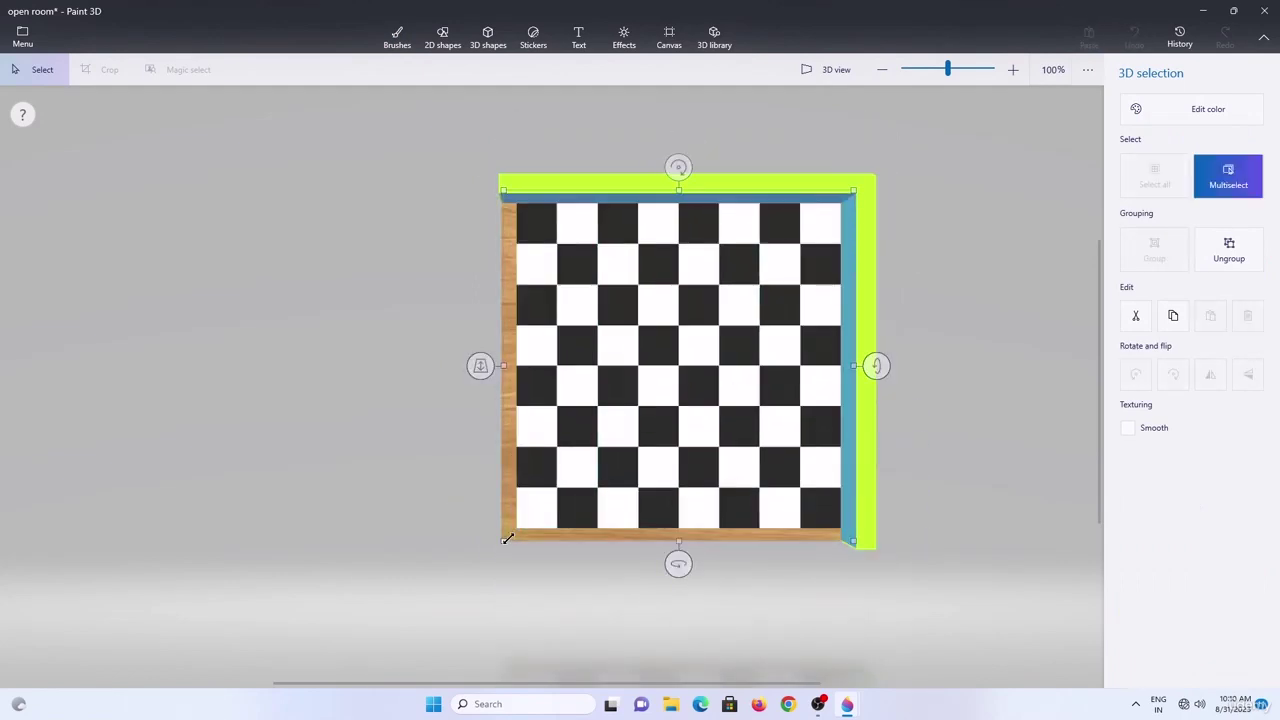
shift+drag(508, 539, 493, 554)
Rotate the whole room to view the checkered floor and both walls from an angled perspective.
click(886, 323)
key(ctrl+a)
drag(908, 358, 894, 168)
drag(689, 566, 755, 568)
drag(972, 363, 971, 409)
drag(609, 631, 700, 636)
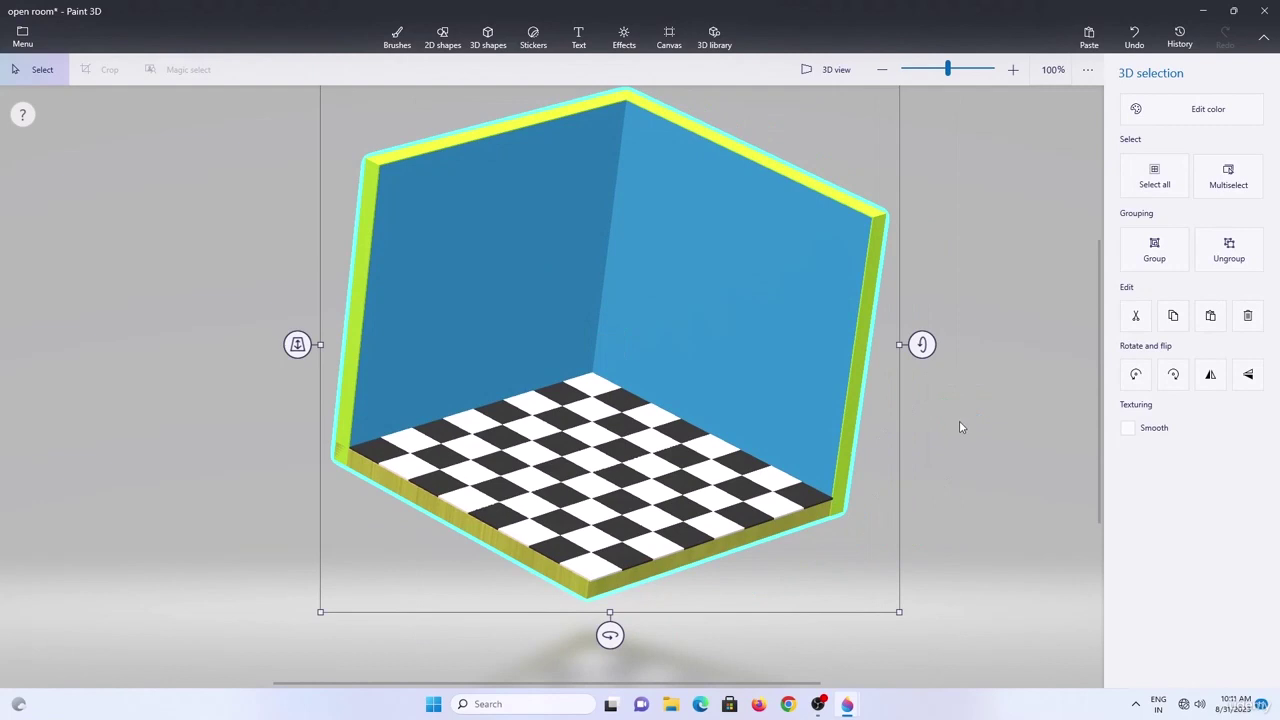
Undo the room rotations back to the top view.
key(ctrl+z)
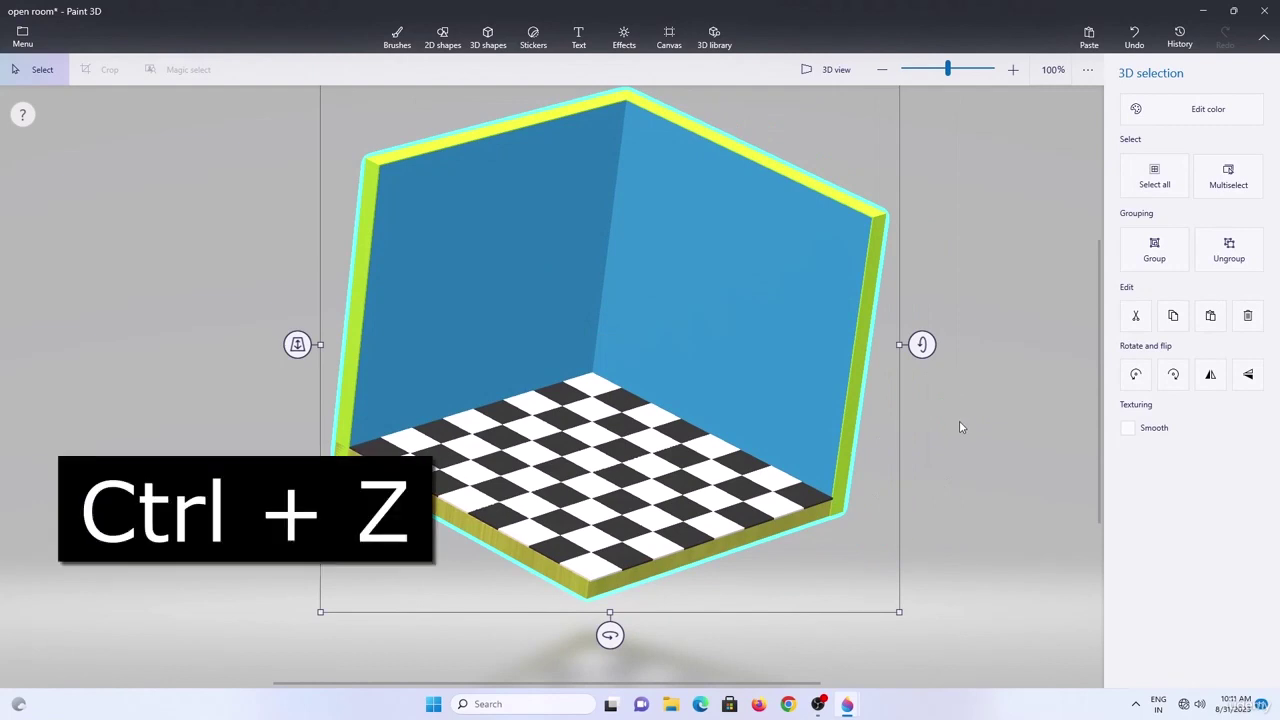
key(ctrl+z)
key(ctrl+z)
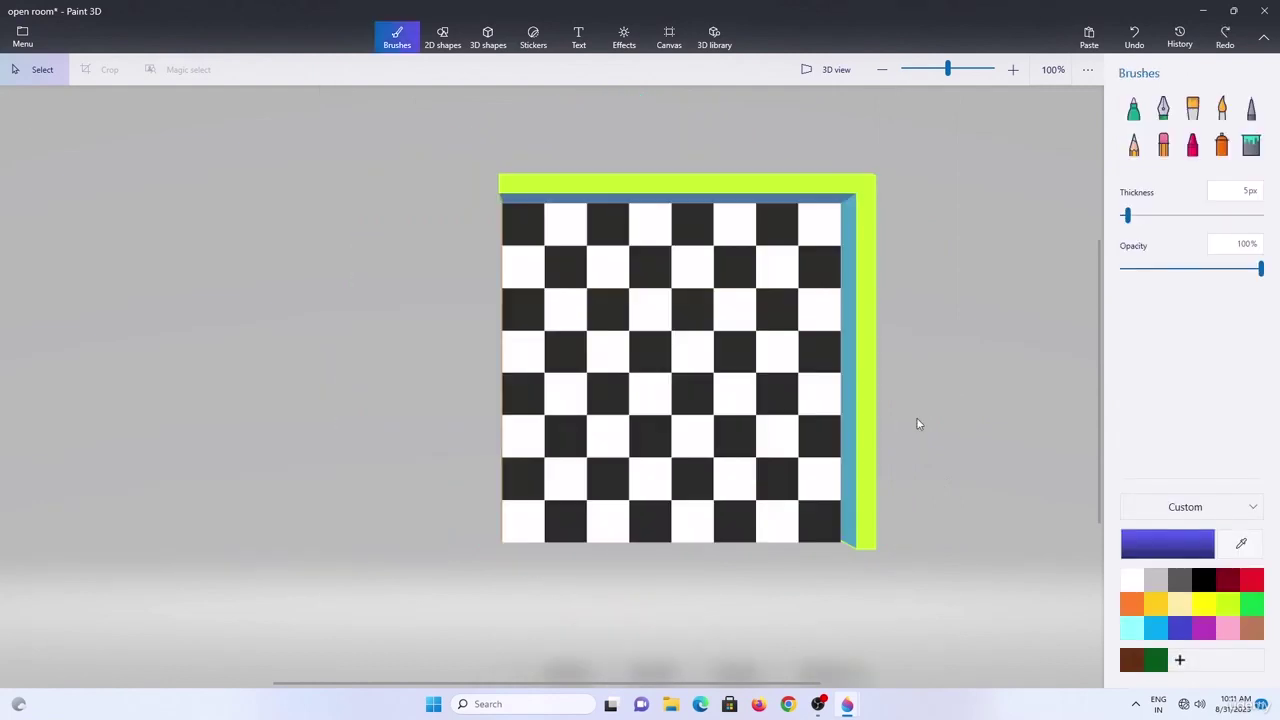
Group the room with its checkered floor and rotate the group -90° to face the front.
key(ctrl+a)
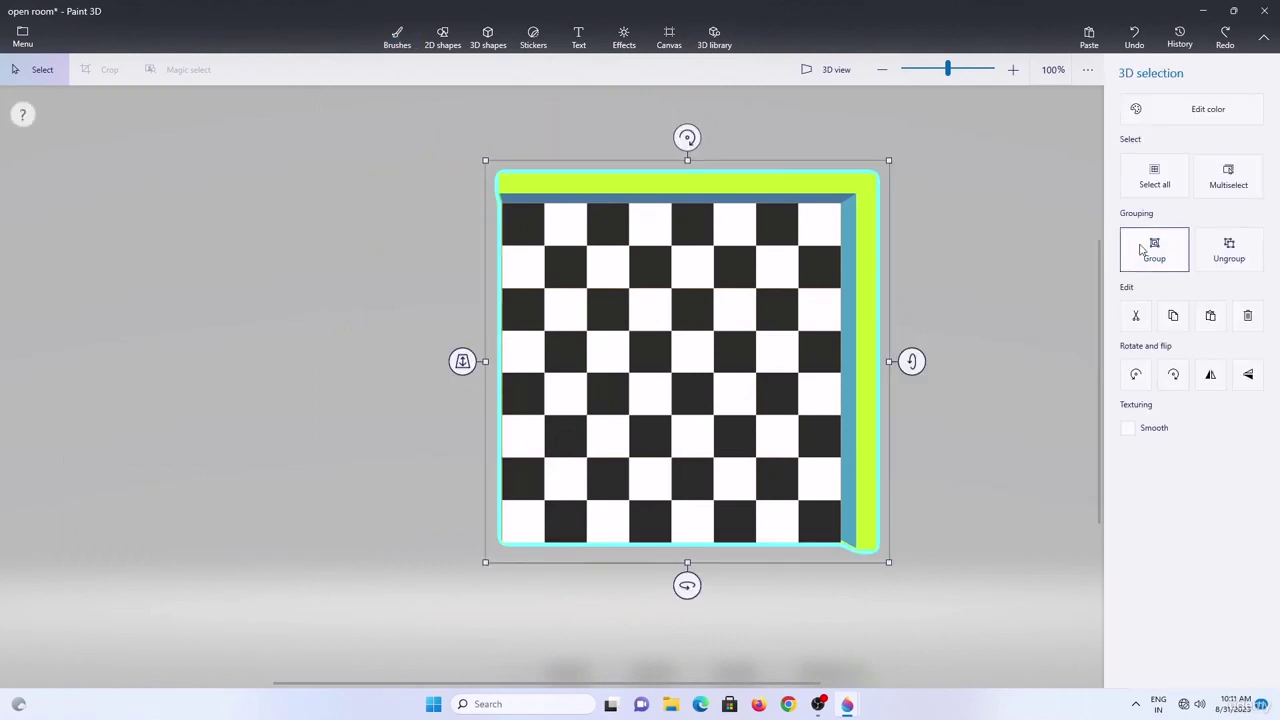
click(1143, 252)
drag(911, 361, 912, 180)
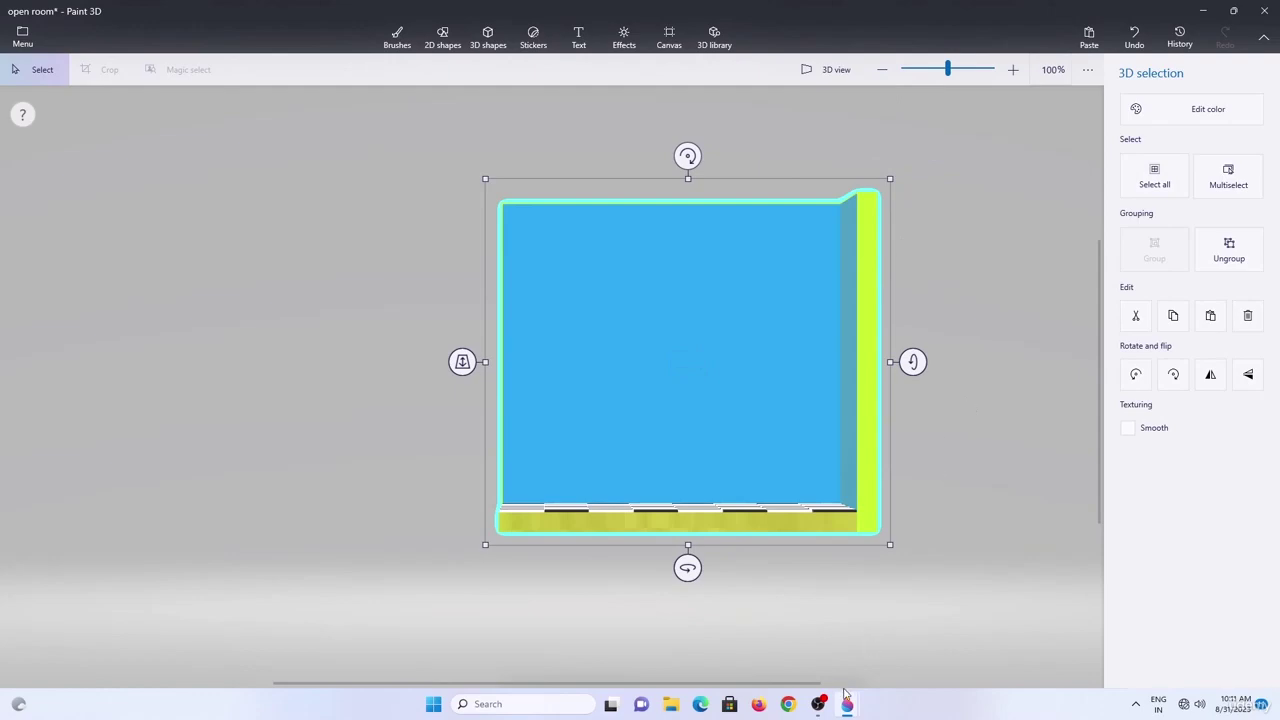
click(818, 704)
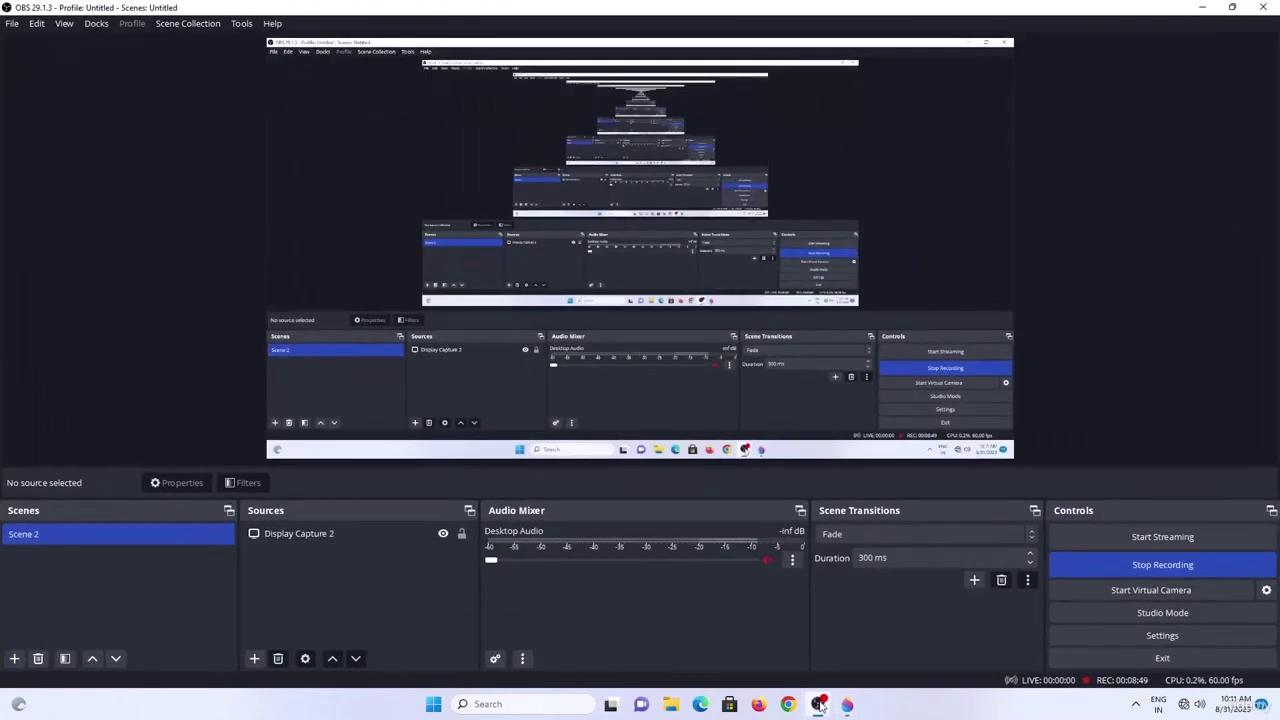
click(1125, 562)
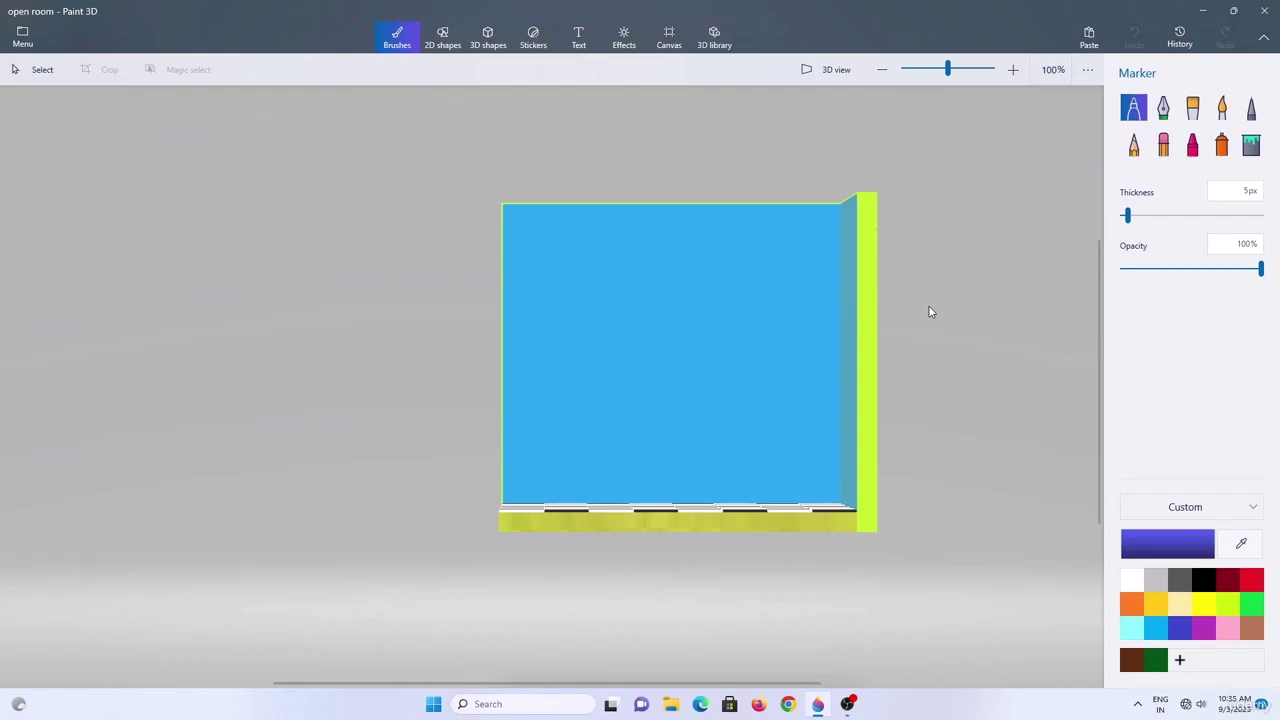
Launch a second Paint 3D window and open the saved window project in it.
key(super)
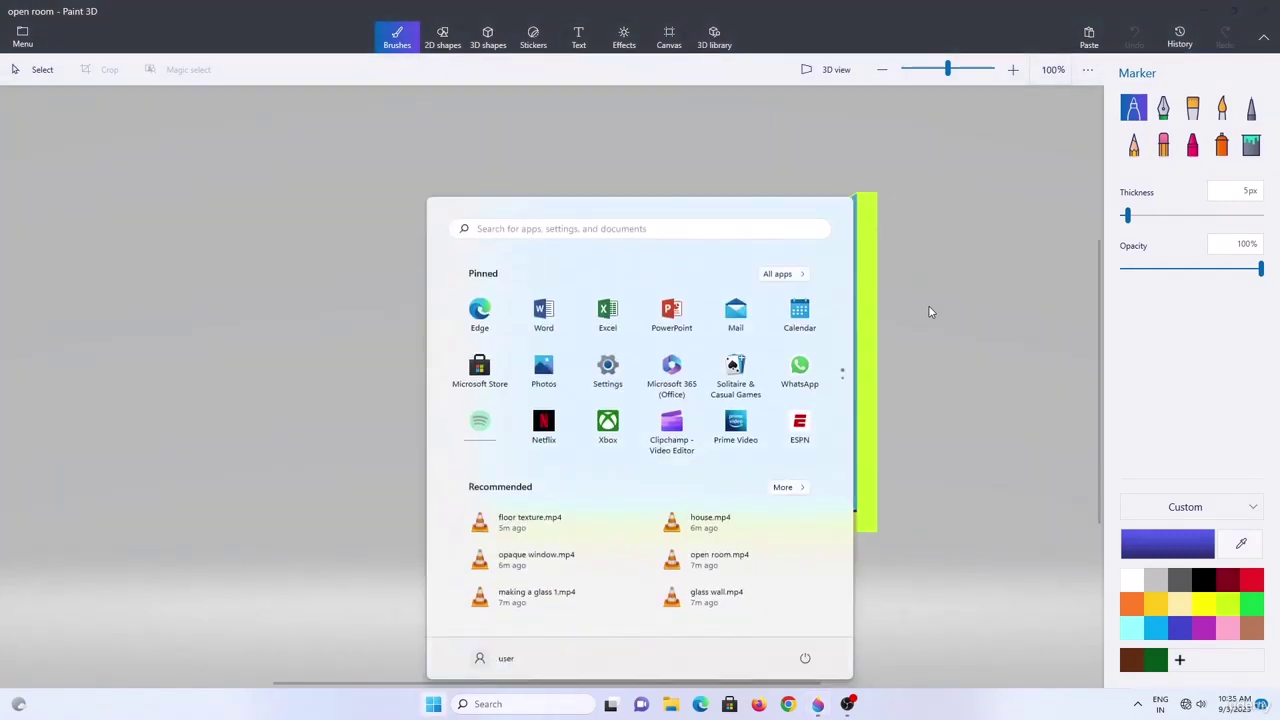
text(pai)
key(Return)
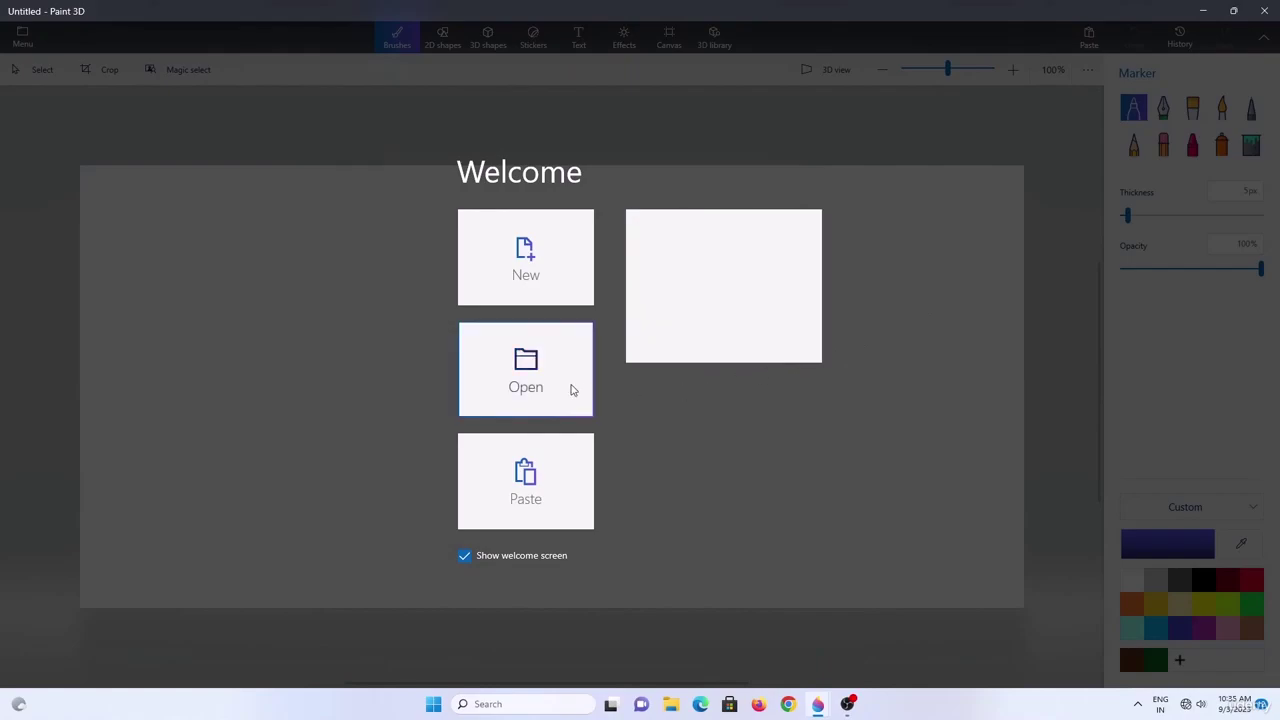
click(562, 388)
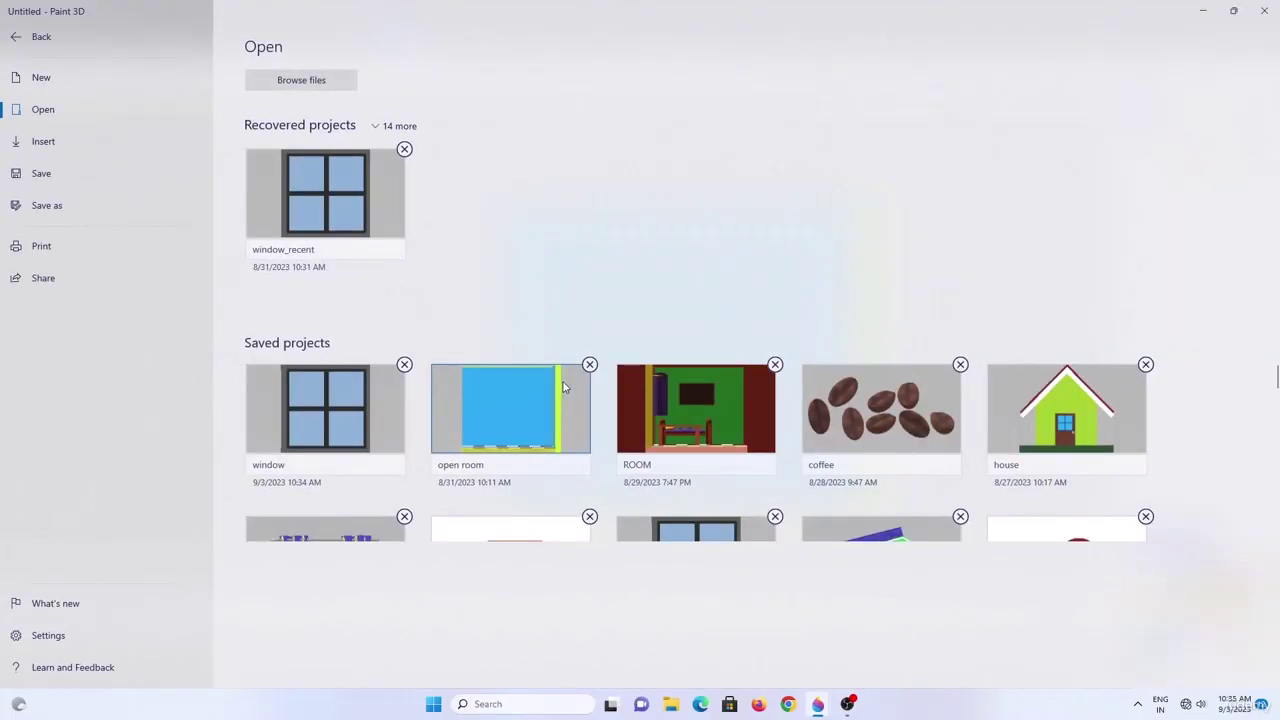
click(351, 416)
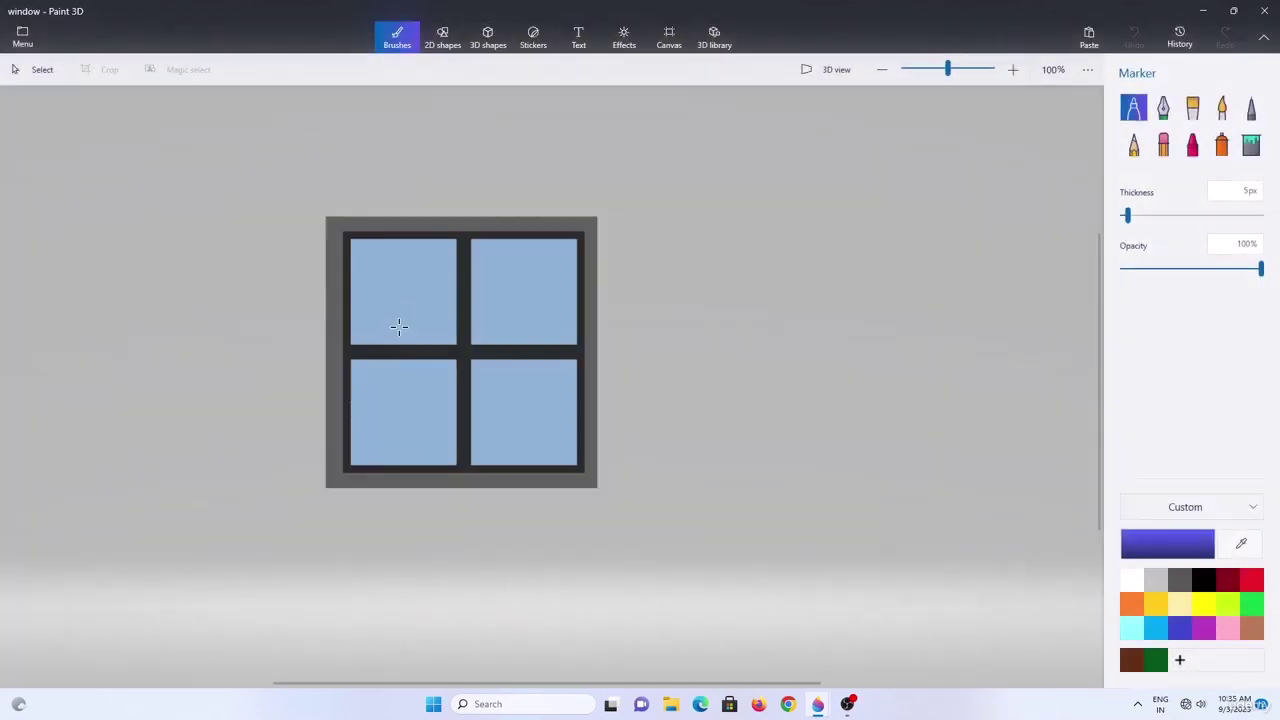
Select all parts of the window model and group them.
click(42, 72)
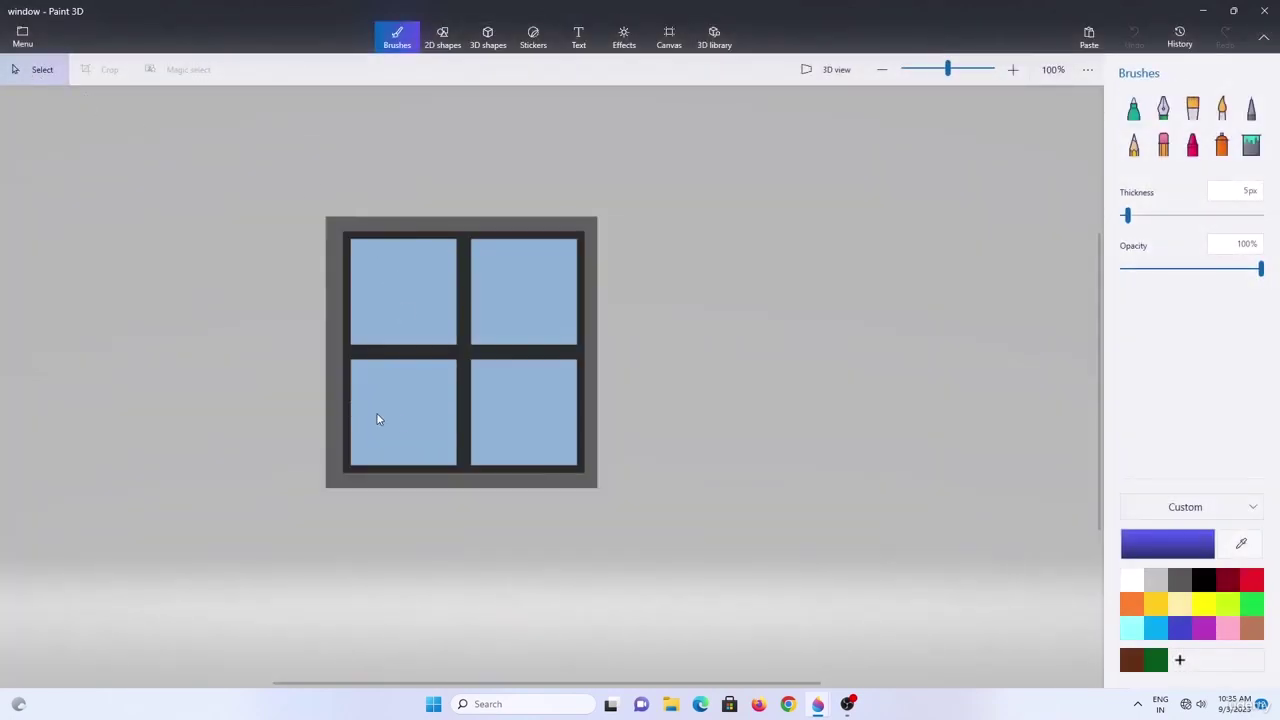
click(456, 369)
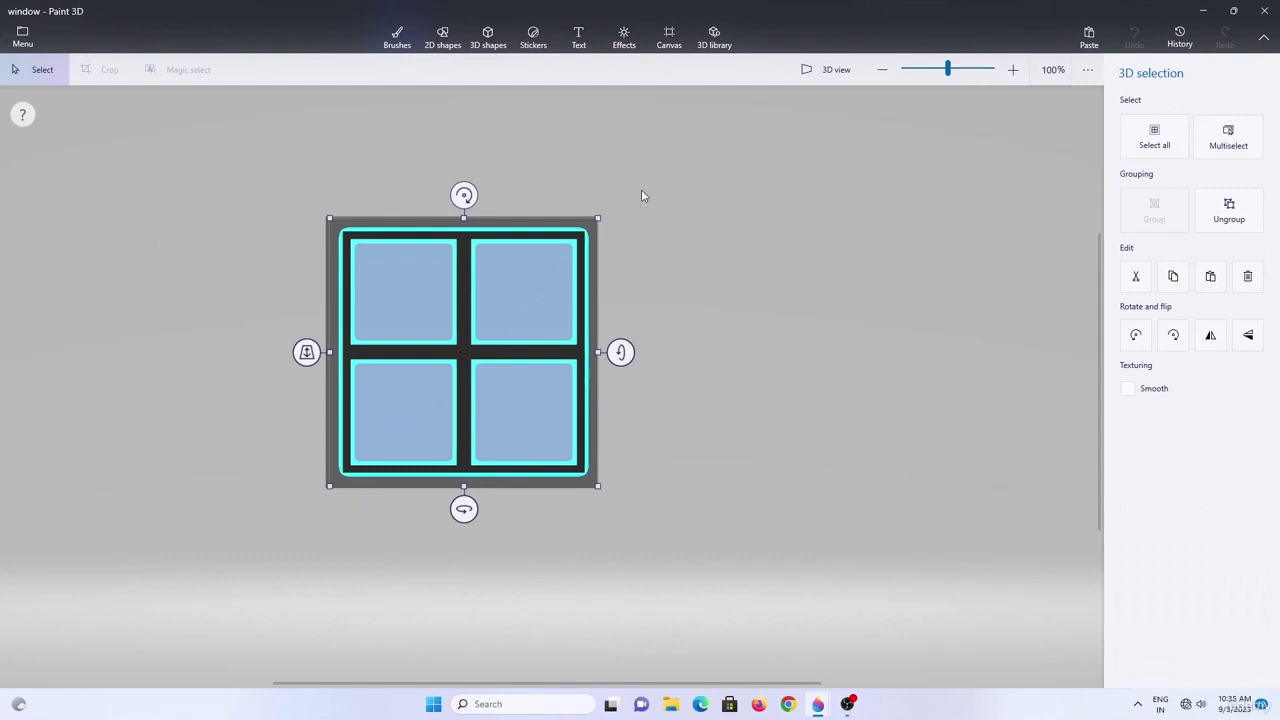
click(1140, 140)
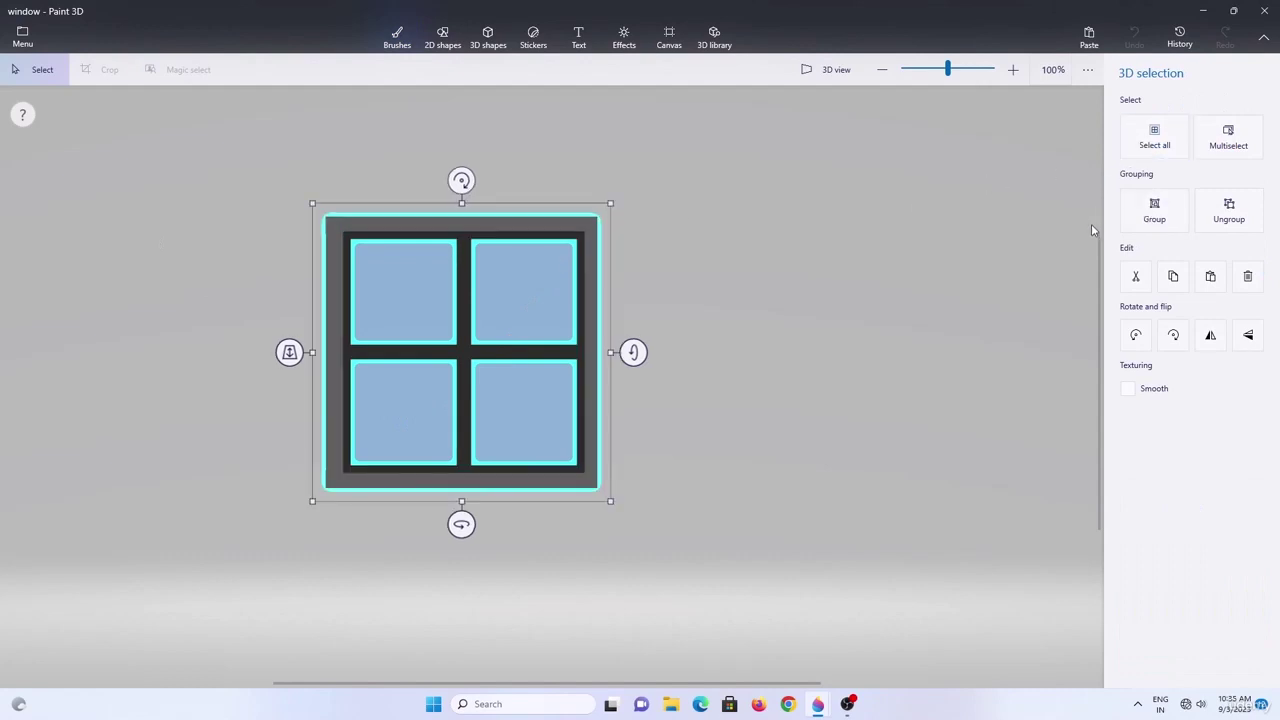
click(1140, 215)
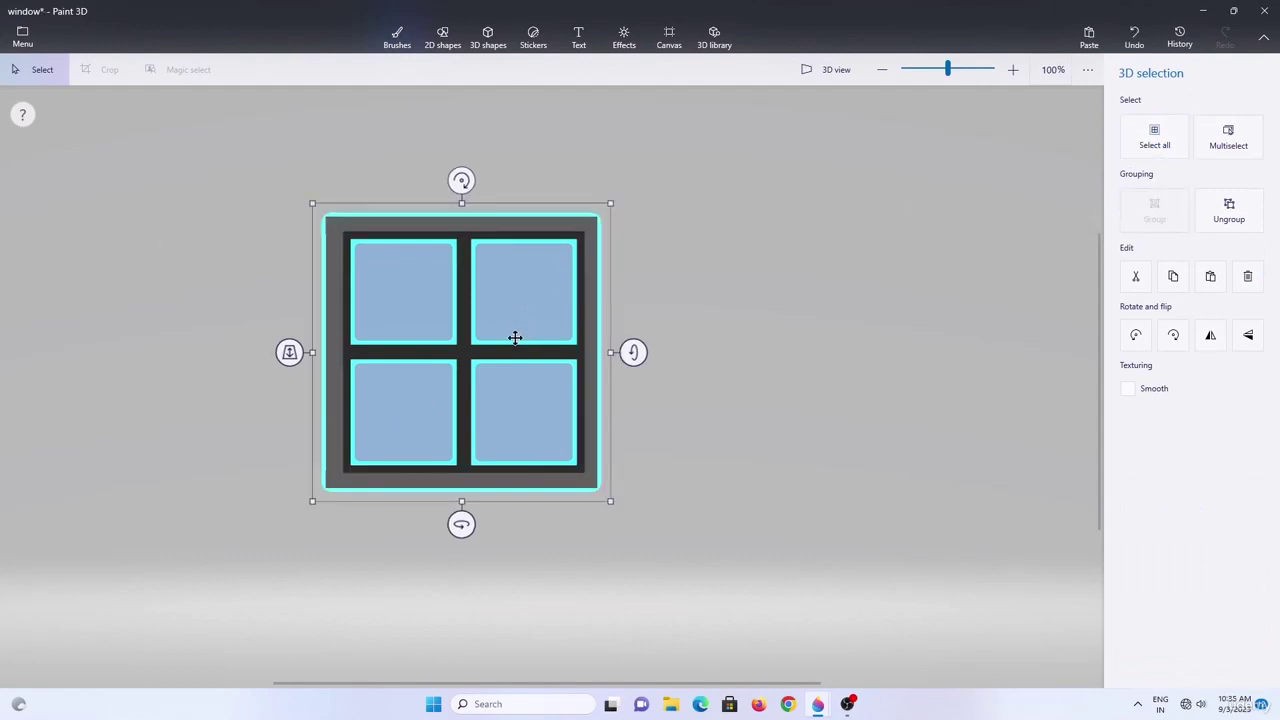
Copy the grouped window model and paste it into the open room project.
key(ctrl)
click(818, 701)
click(750, 655)
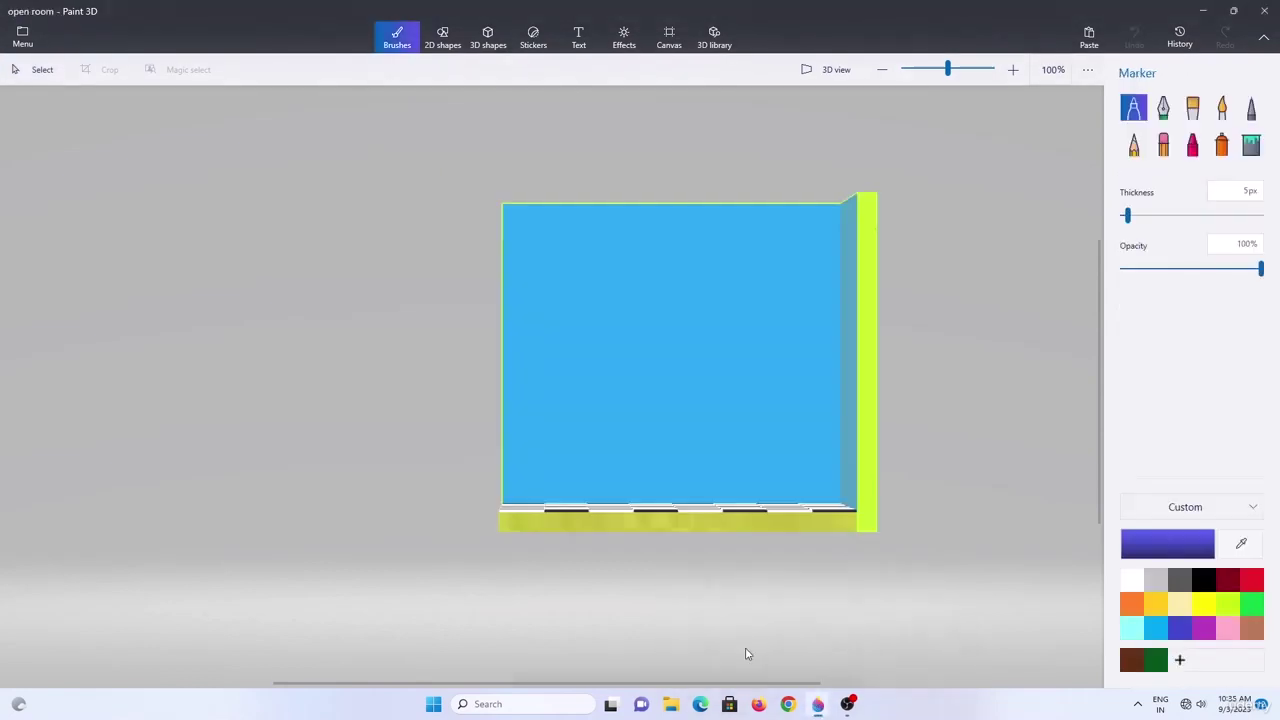
key(ctrl+v)
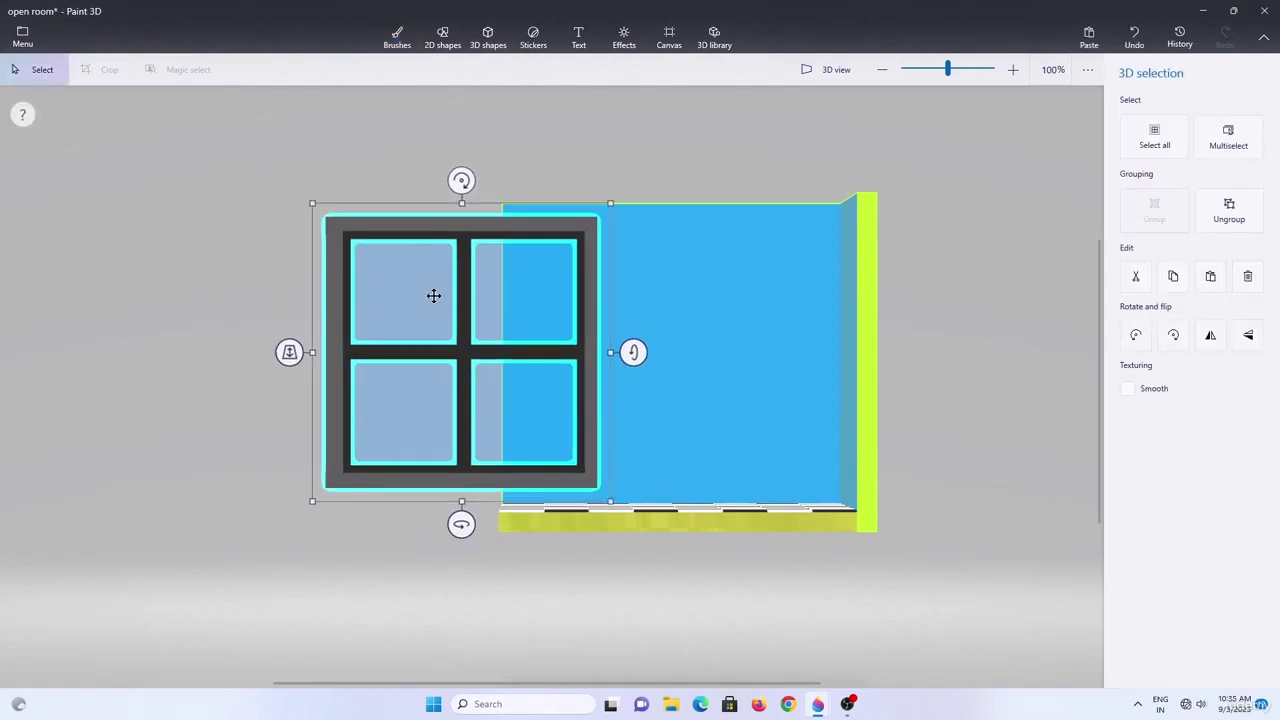
Shrink the pasted window to roughly half its size and park it in the empty space beside the room.
drag(452, 300, 473, 268)
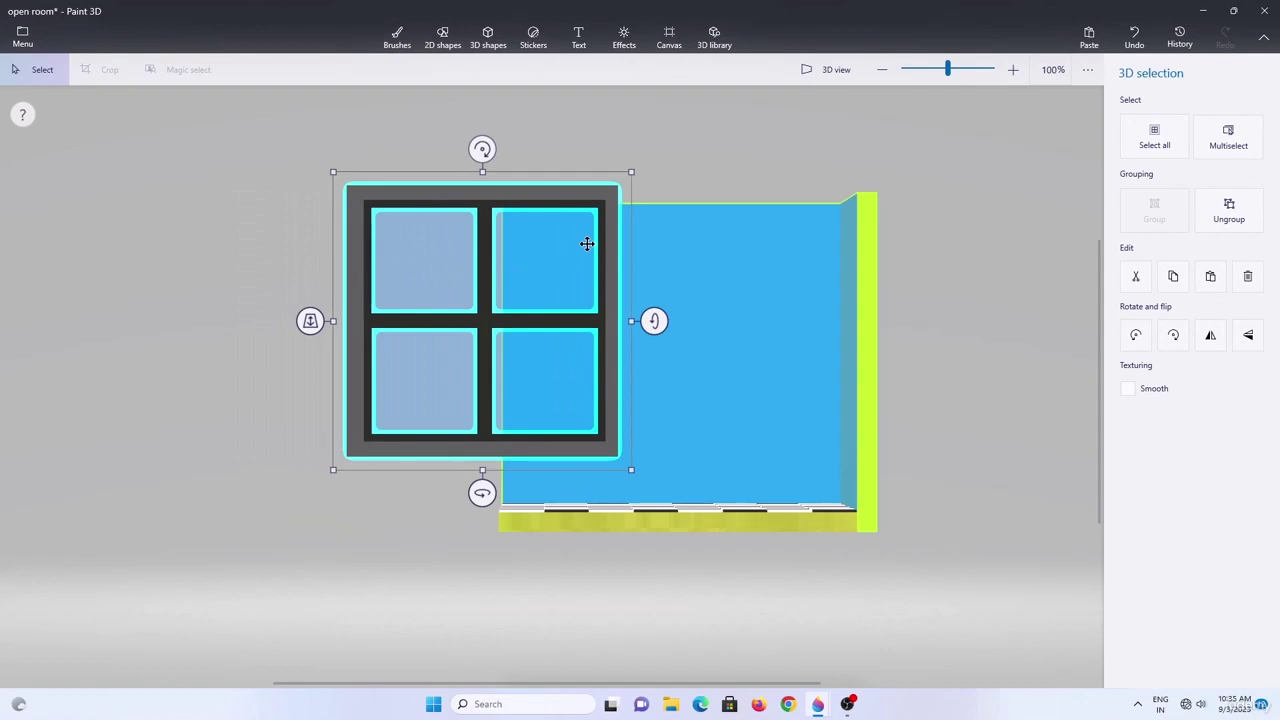
drag(330, 171, 440, 277)
drag(527, 346, 661, 307)
key(ctrl)
drag(574, 240, 594, 286)
drag(601, 270, 586, 265)
drag(675, 352, 166, 329)
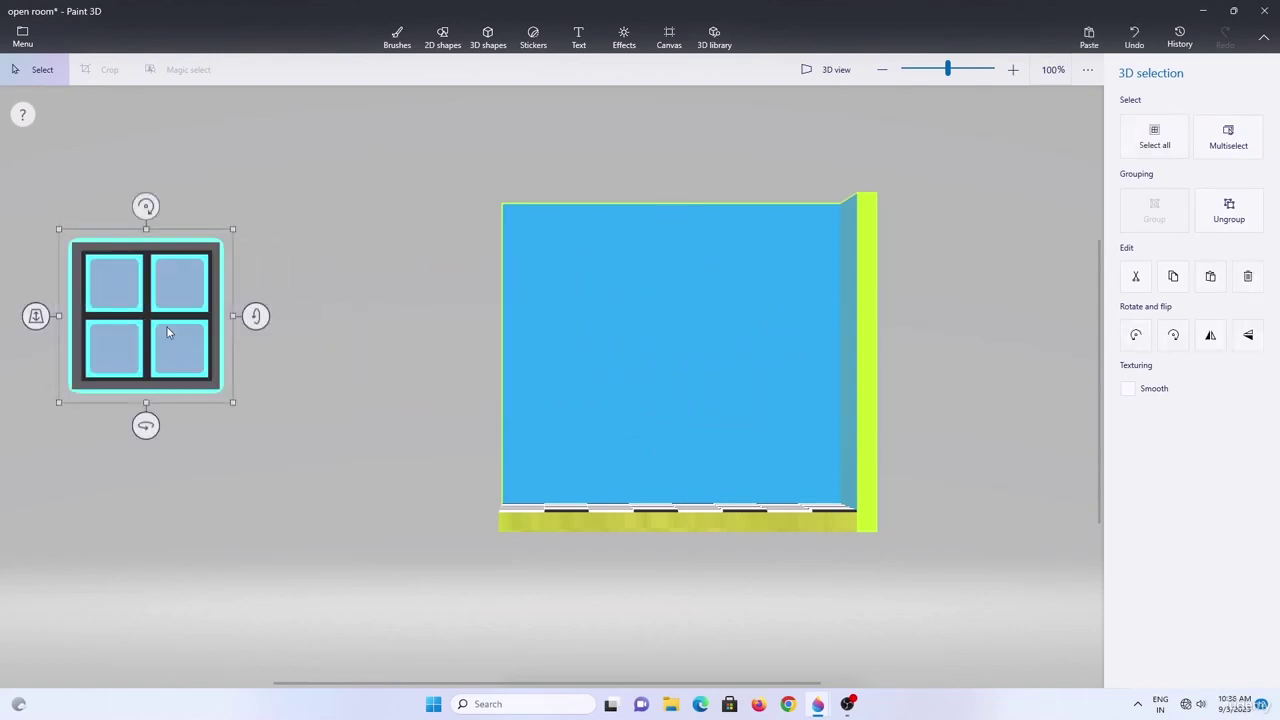
Ungroup the room so that its walls and floor can be edited separately.
click(762, 340)
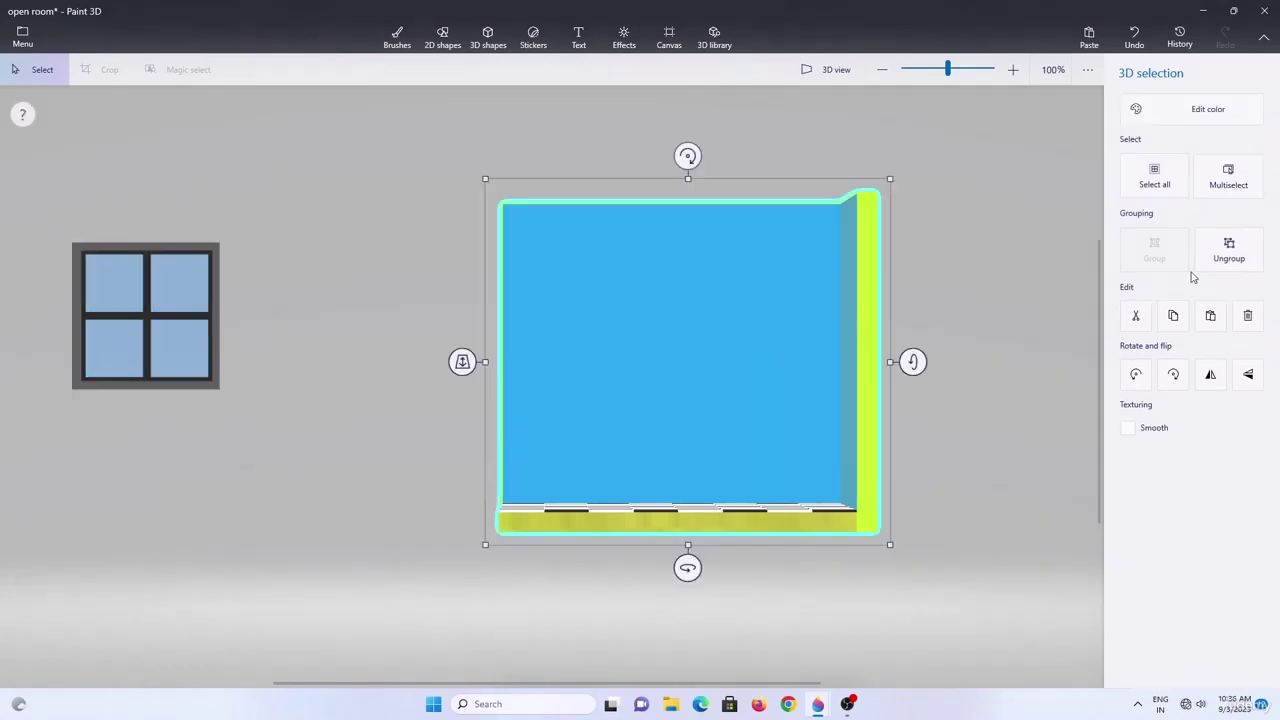
key(b)
click(780, 362)
click(1246, 267)
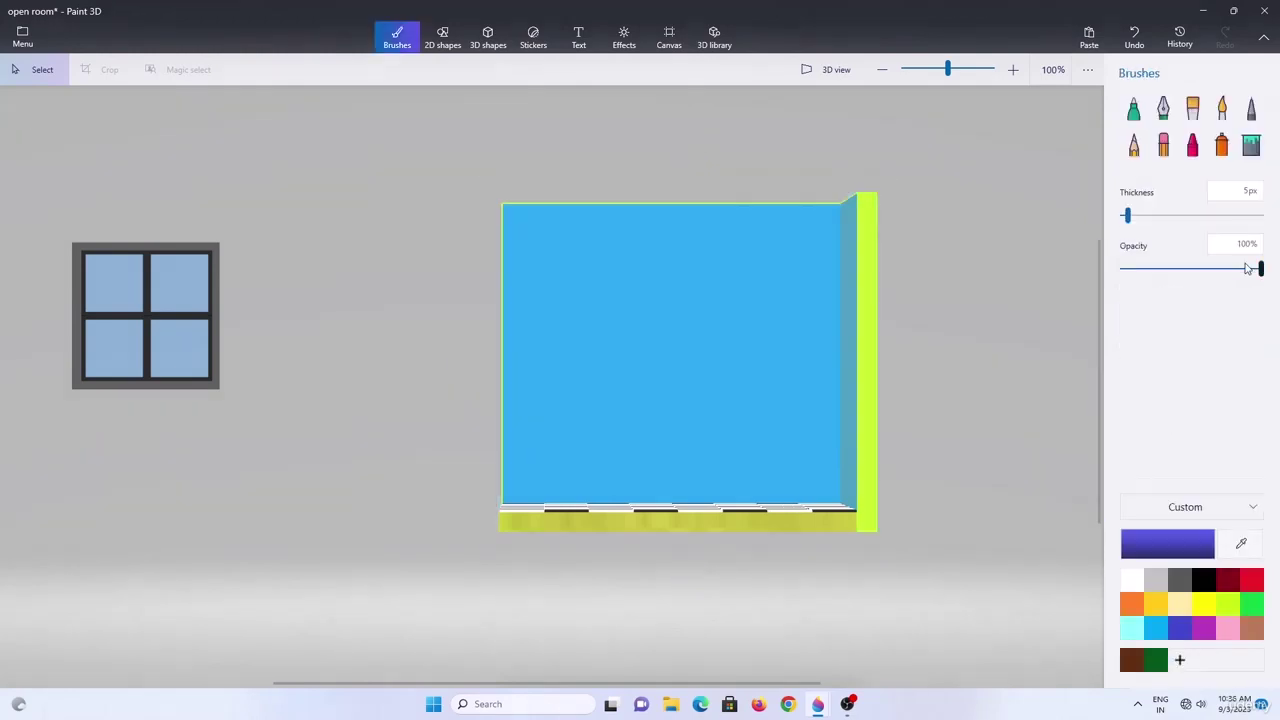
Recolor the room's back wall green.
click(705, 291)
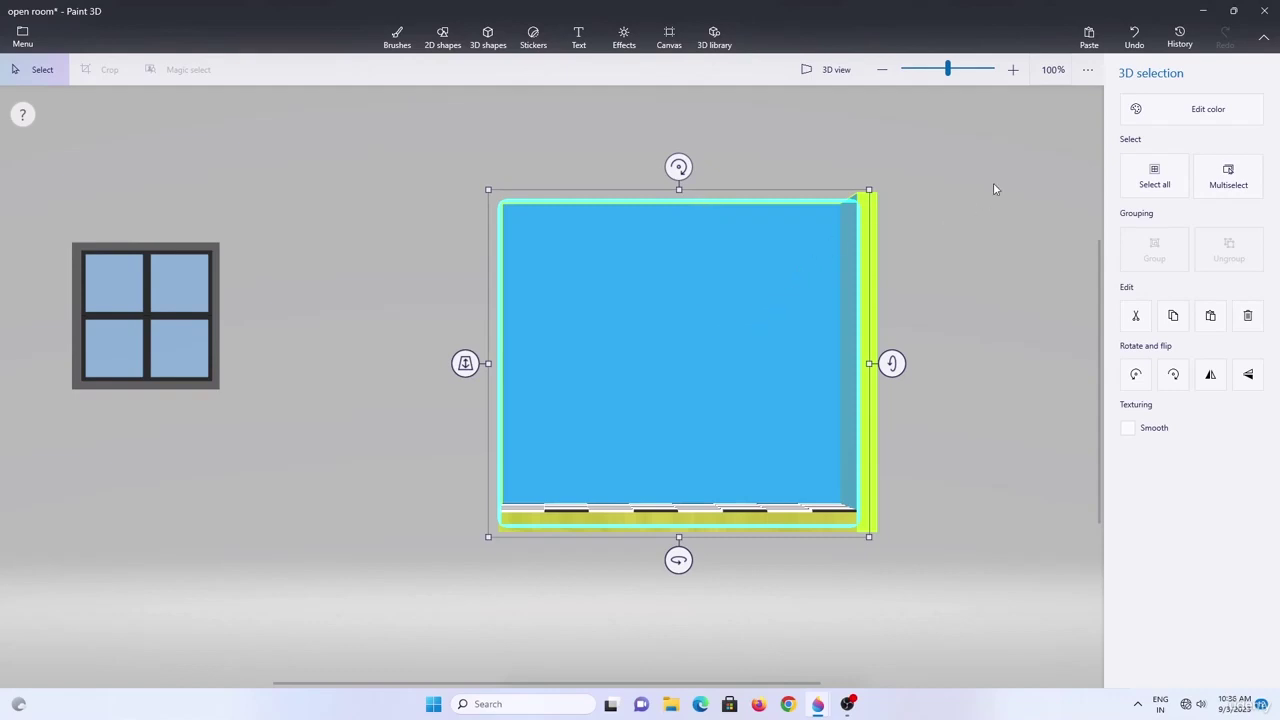
click(1148, 112)
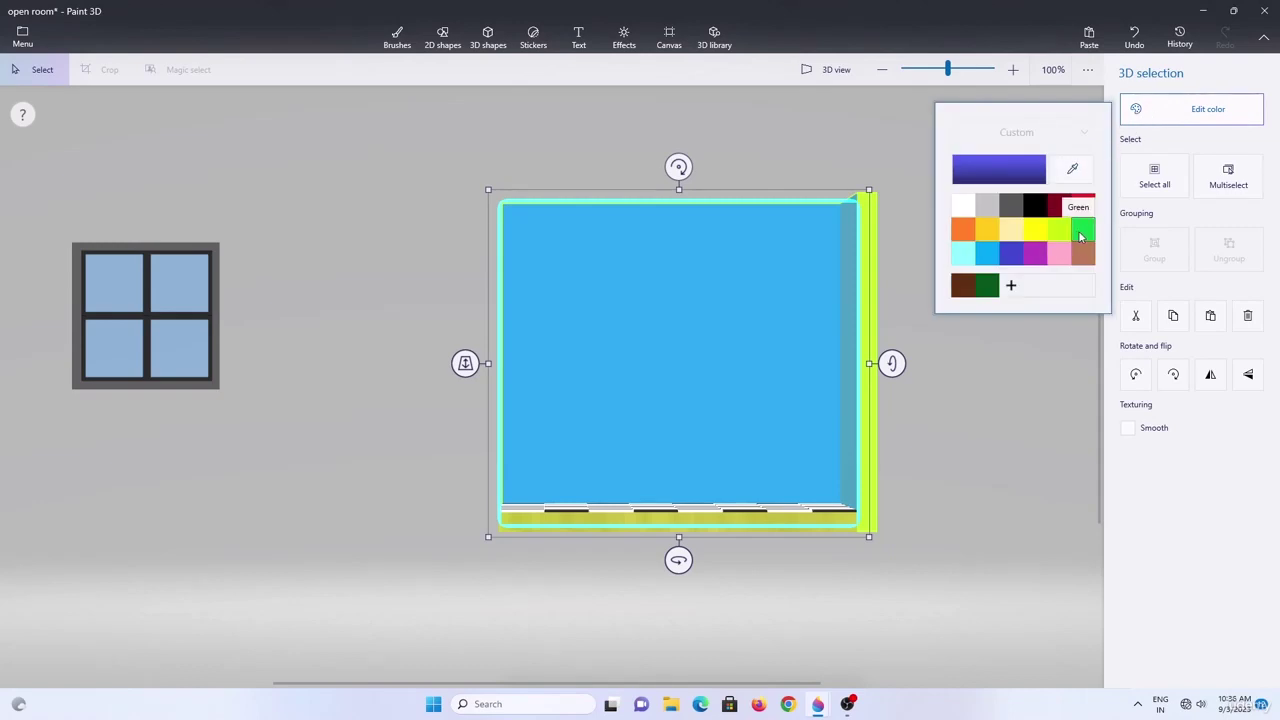
click(1082, 232)
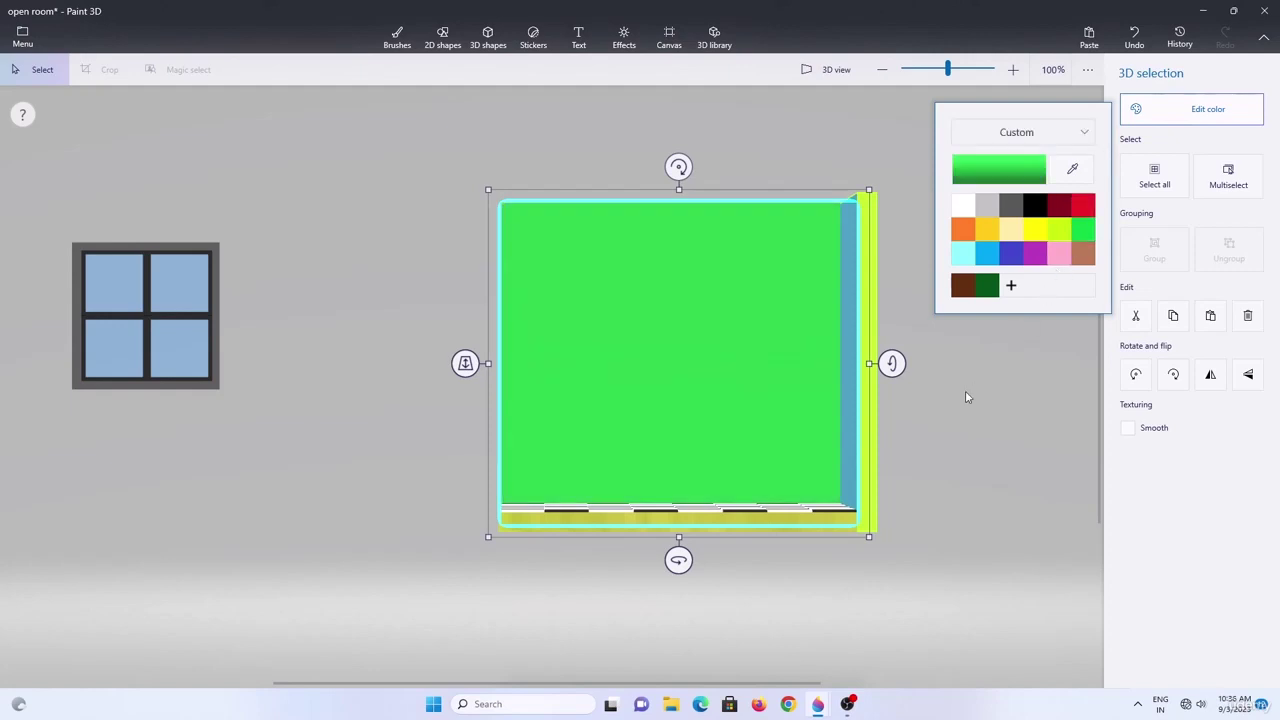
click(965, 397)
Lower the back wall's top edge so that only about the lower third of the wall remains.
click(669, 260)
ctrl+click(680, 204)
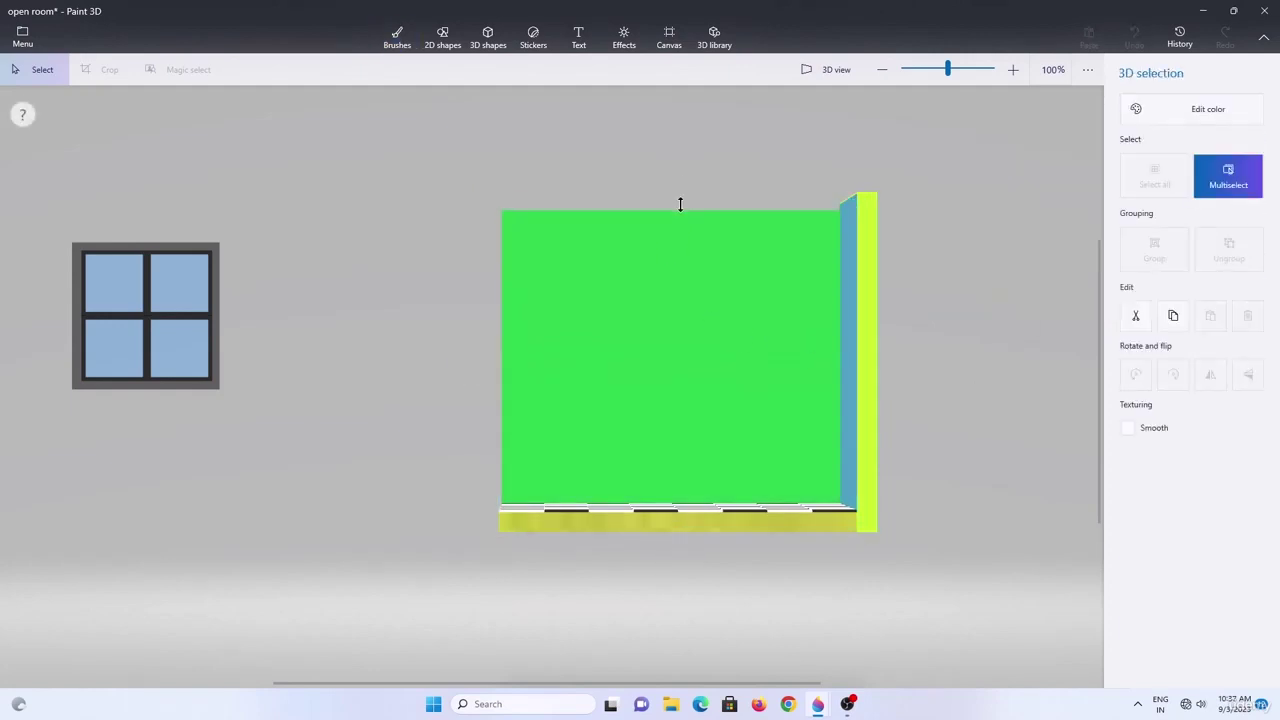
drag(680, 204, 678, 392)
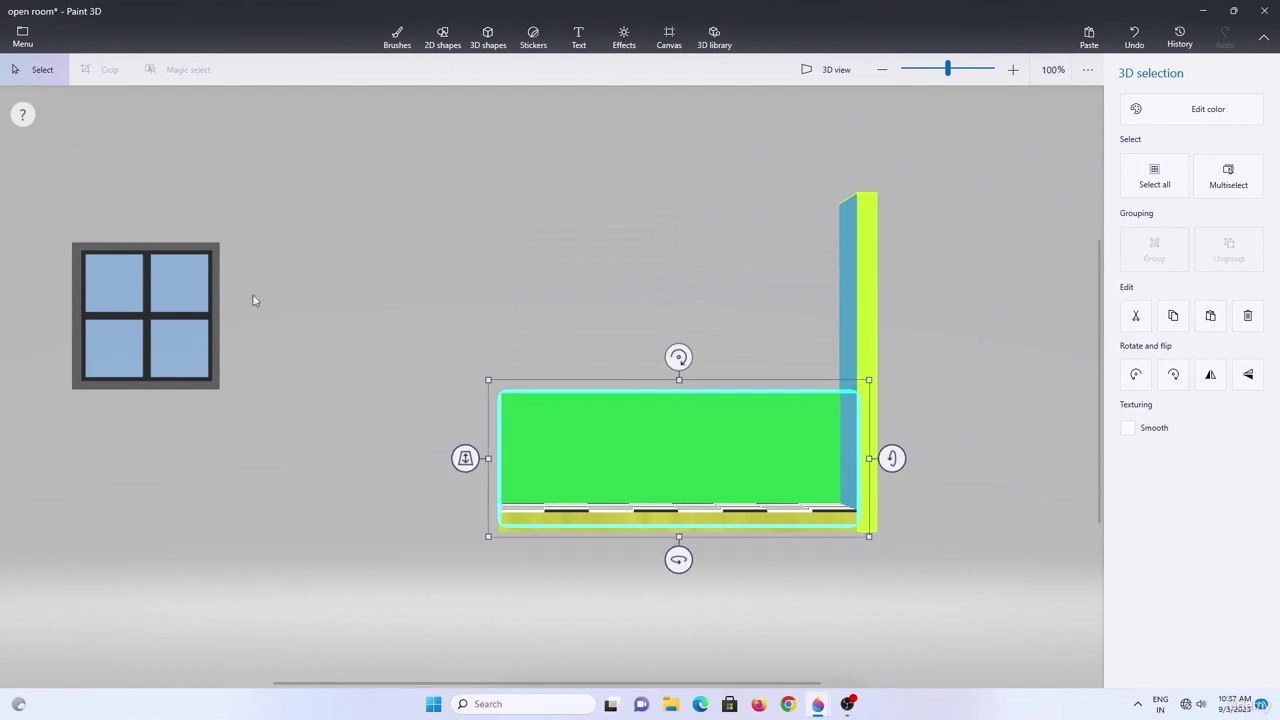
Move the window above the lowered wall, push it back in depth, and rest its bottom edge on the wall's top edge.
click(158, 308)
drag(158, 308, 683, 326)
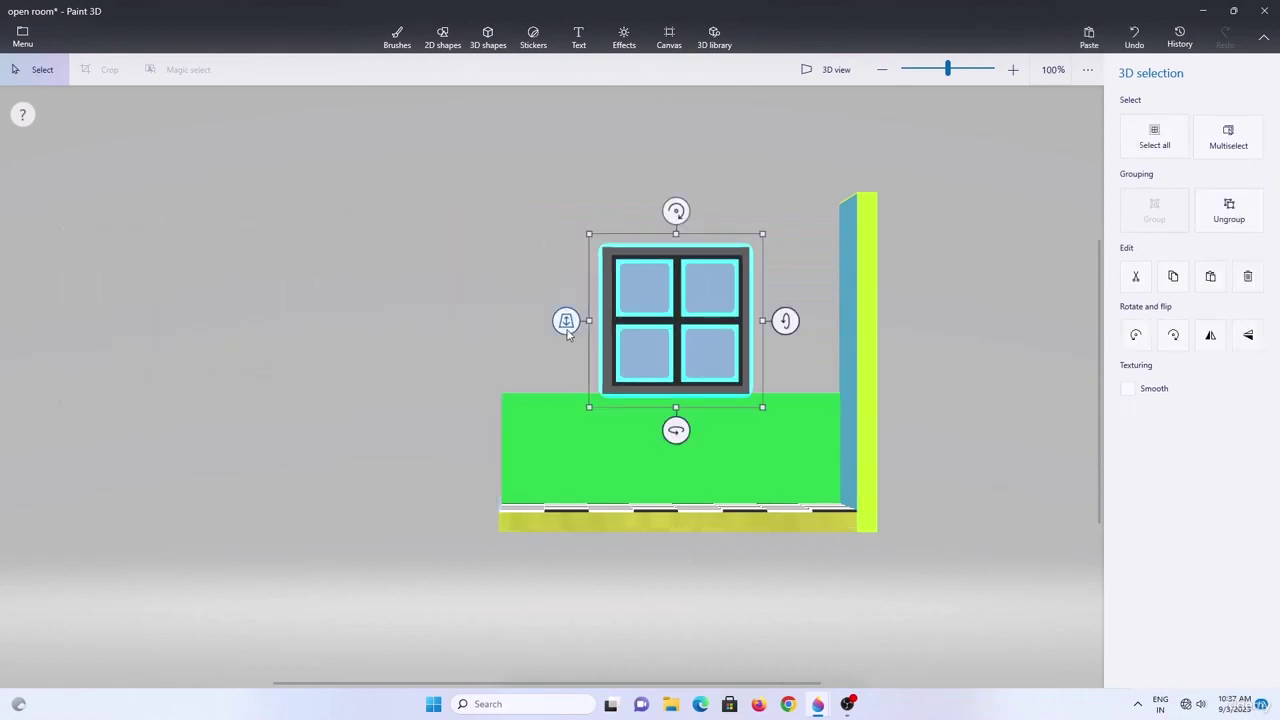
drag(567, 321, 596, 262)
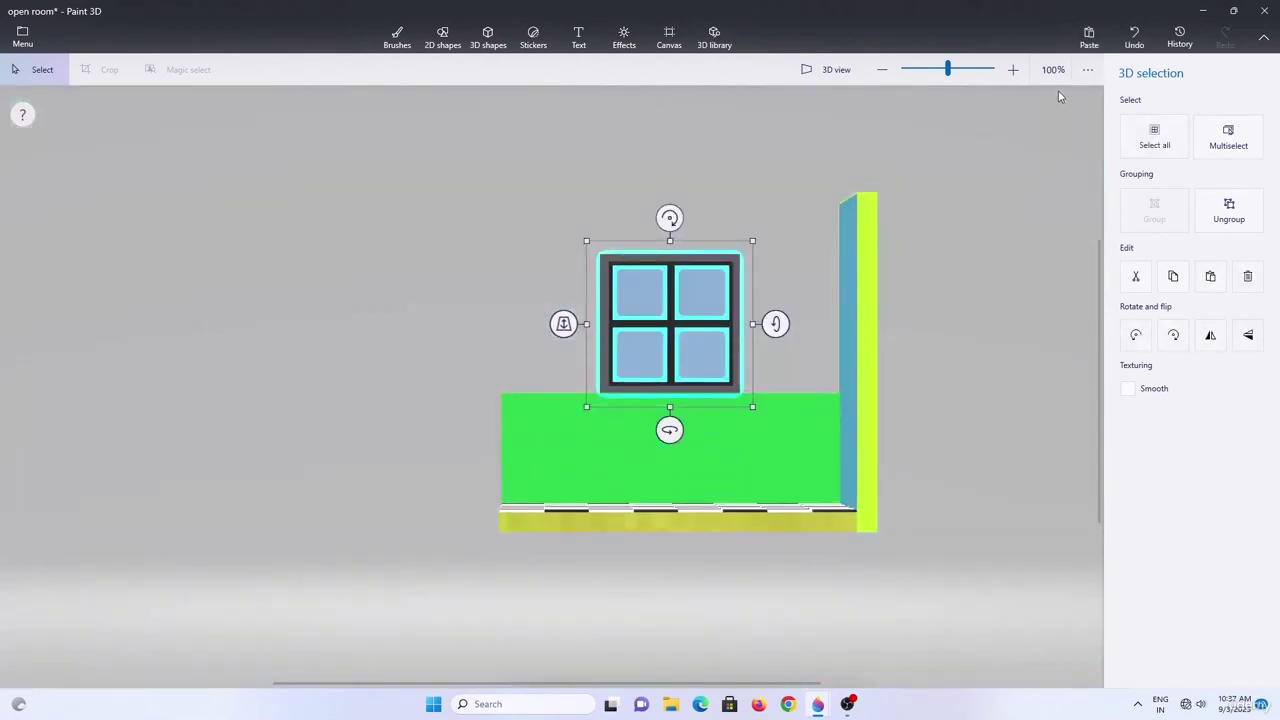
click(1013, 69)
click(1013, 69)
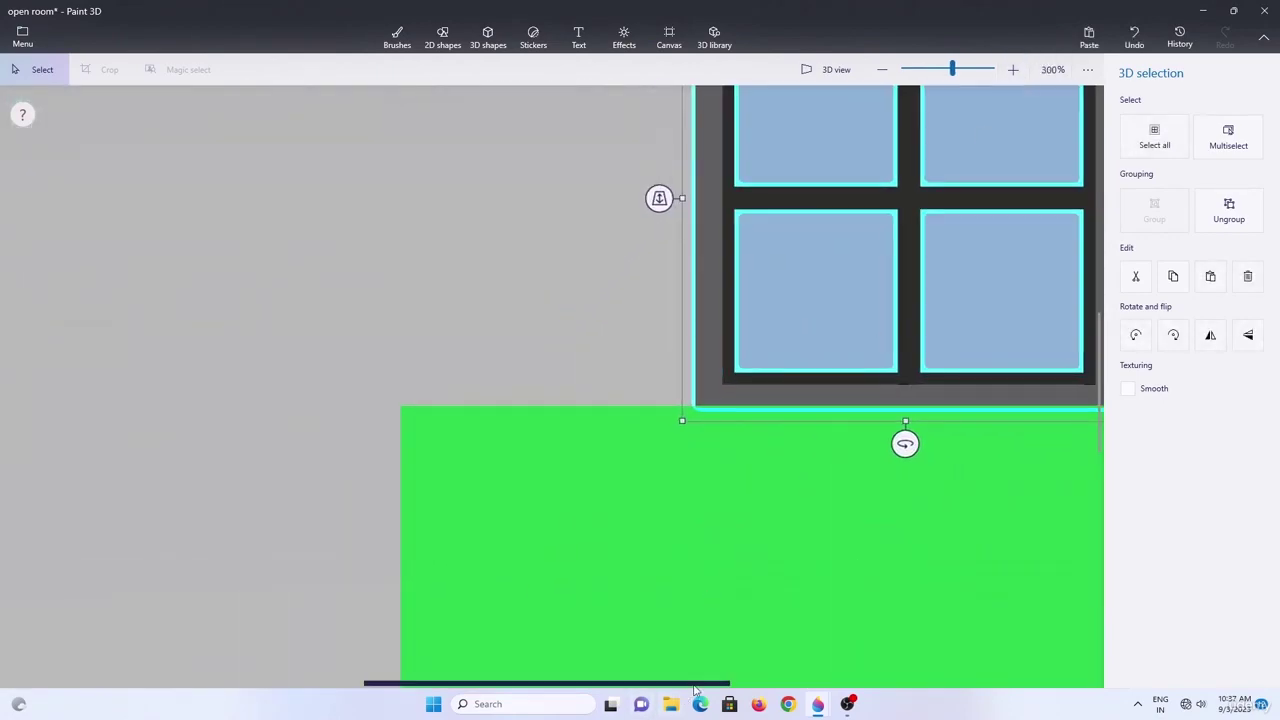
scroll(1097, 406, up, 2)
drag(429, 286, 430, 307)
click(880, 70)
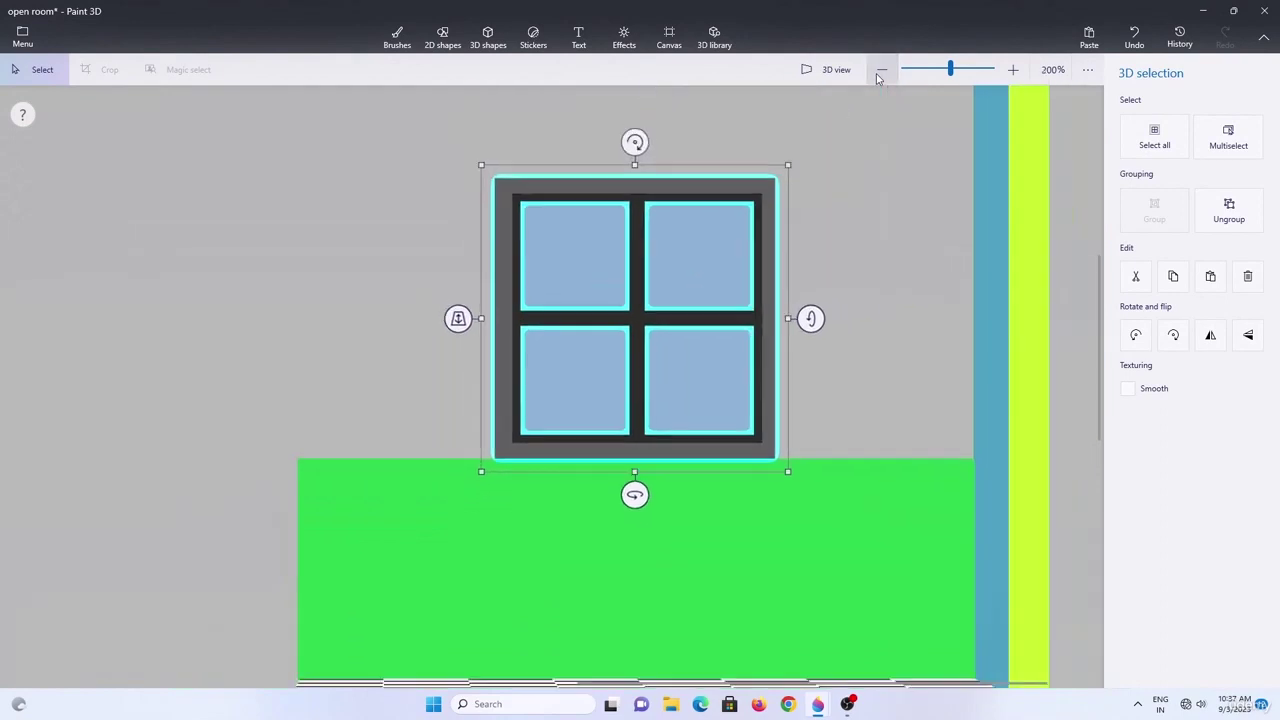
click(880, 70)
click(877, 76)
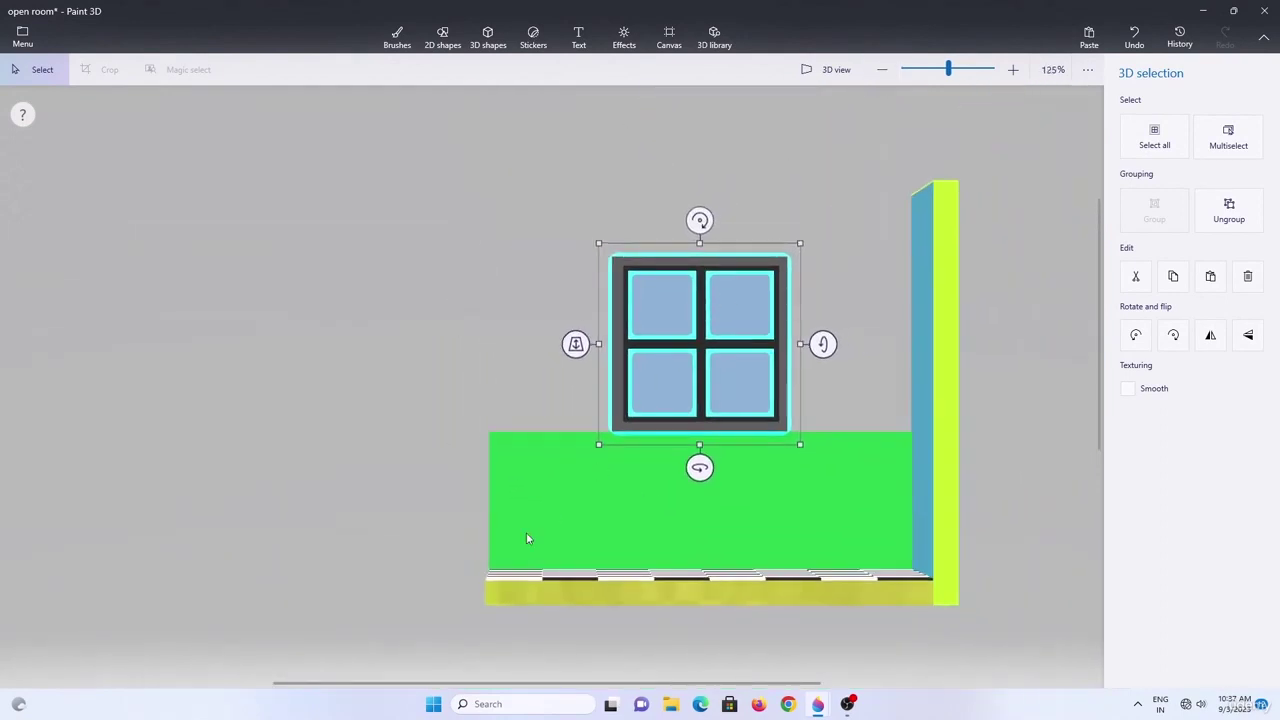
Duplicate the low wall as an upright piece beside the window, shorten it to wall height, and place another copy on the window's other side.
click(530, 501)
key(ctrl)
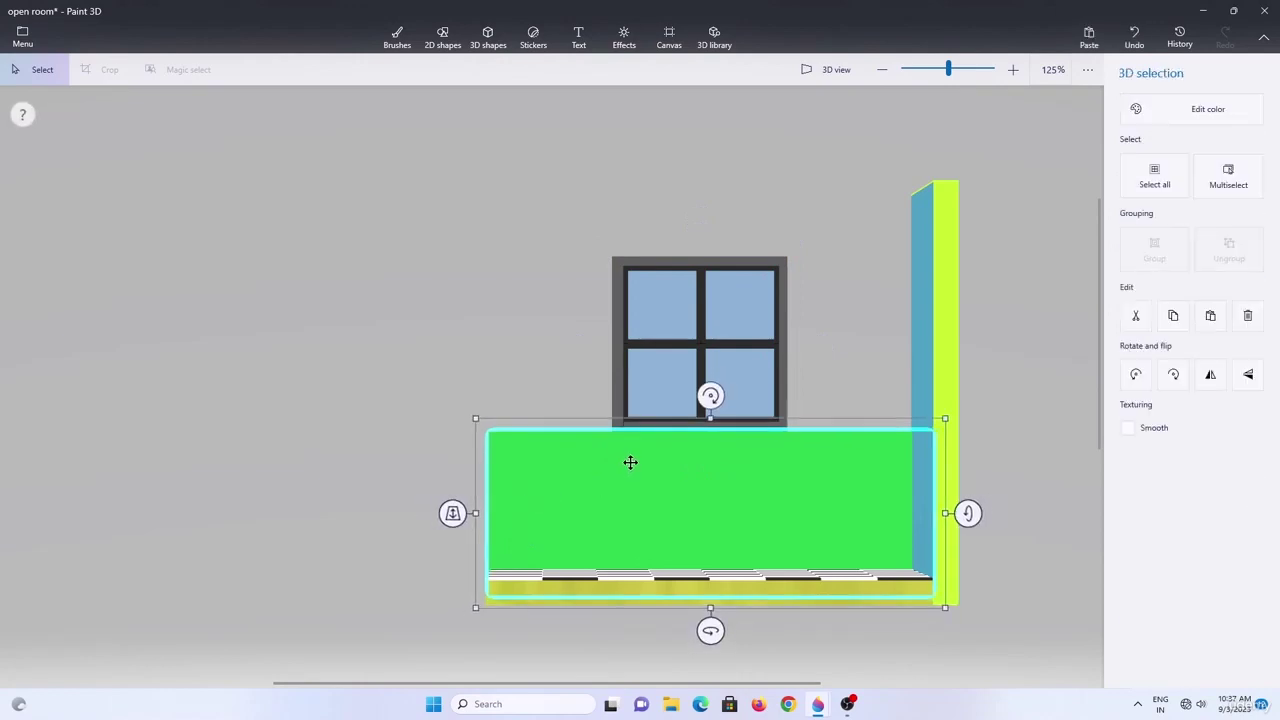
drag(710, 396, 829, 514)
drag(716, 527, 575, 333)
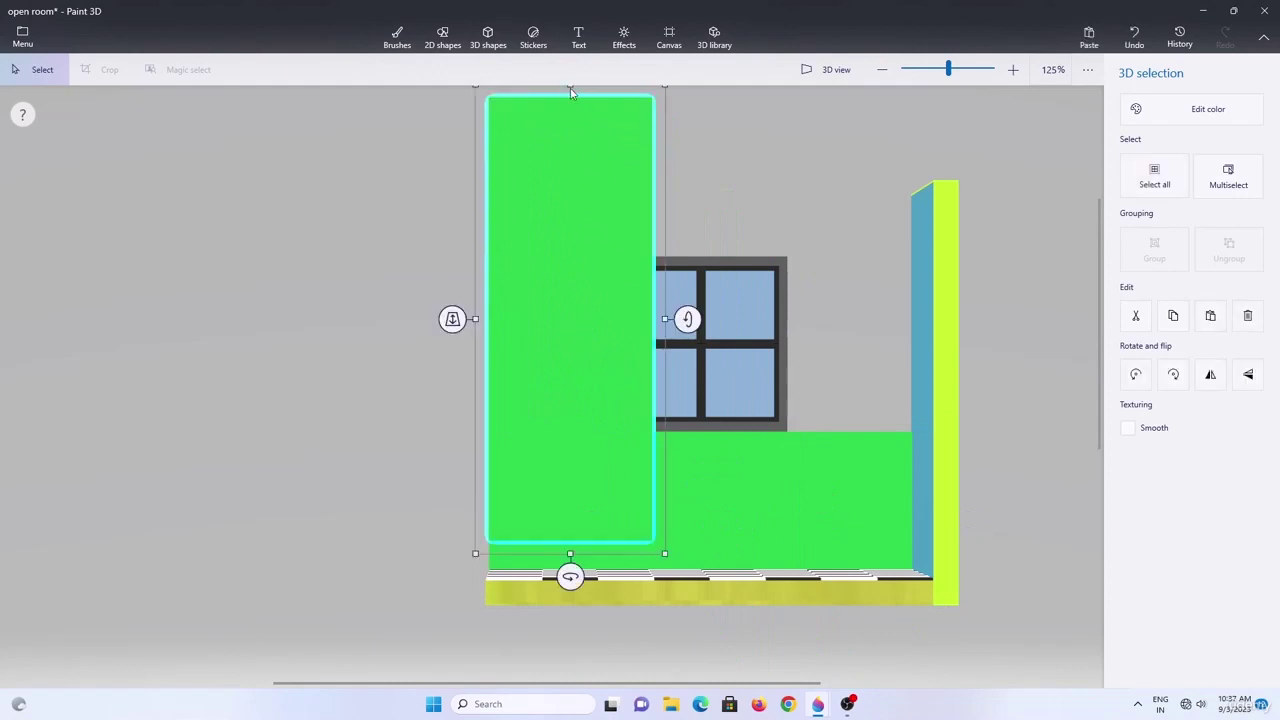
click(882, 71)
drag(570, 142, 565, 228)
drag(640, 369, 863, 366)
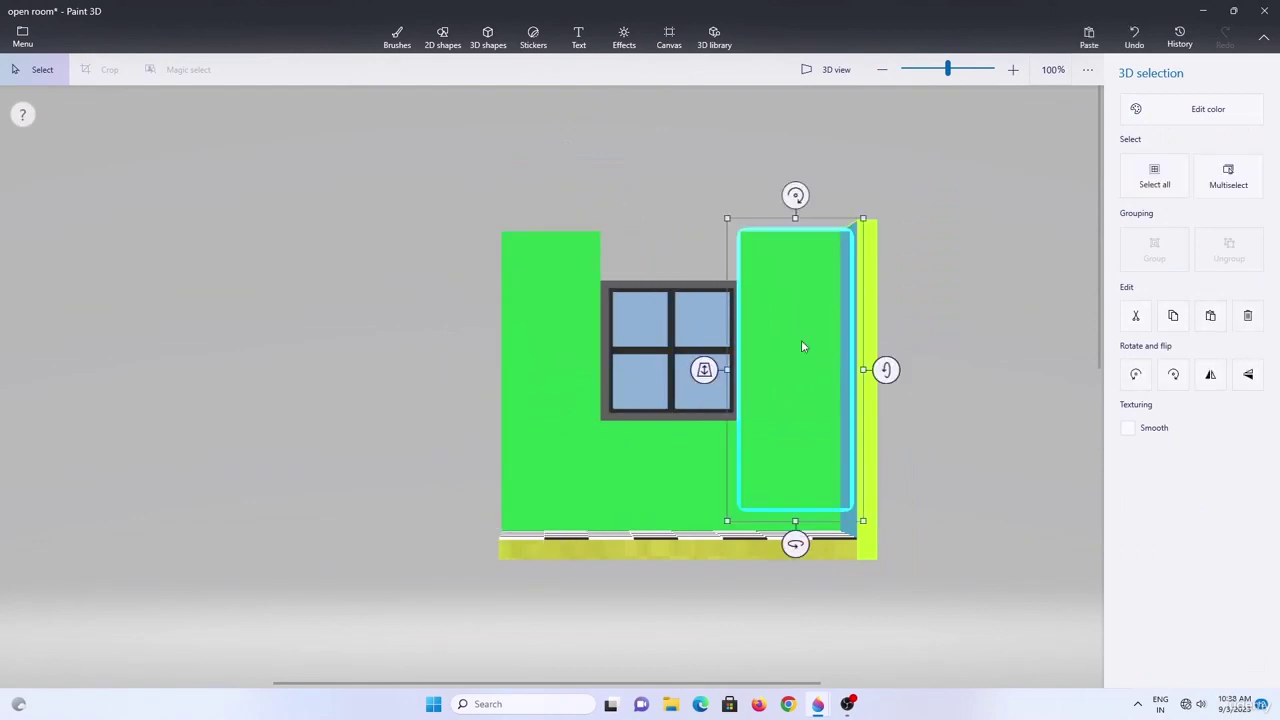
Duplicate the upright wall piece, rotate the copy horizontal, and fit it above the window to close the gap.
key(ctrl+c)
key(ctrl+v)
drag(795, 196, 627, 227)
drag(662, 158, 661, 219)
click(692, 148)
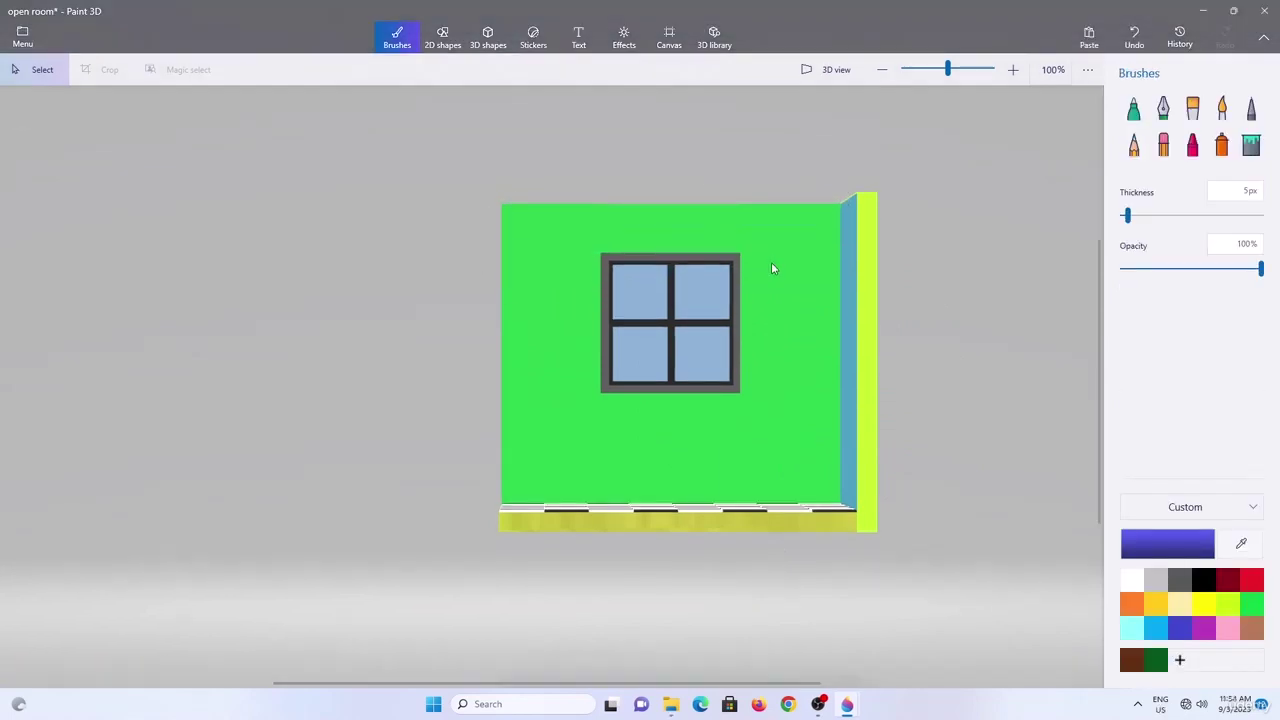
Select the four wall pieces around the window and recolor them lime to match the side wall.
ctrl+click(774, 271)
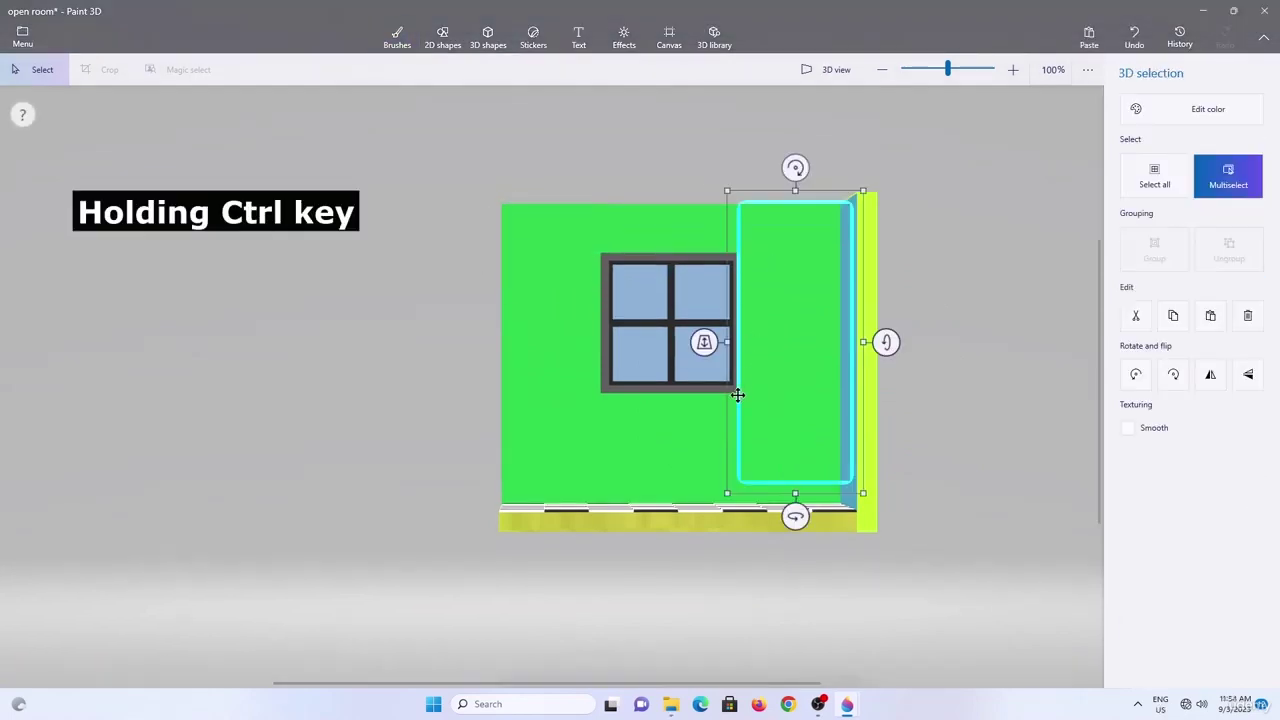
ctrl+click(706, 443)
ctrl+click(566, 317)
ctrl+click(647, 237)
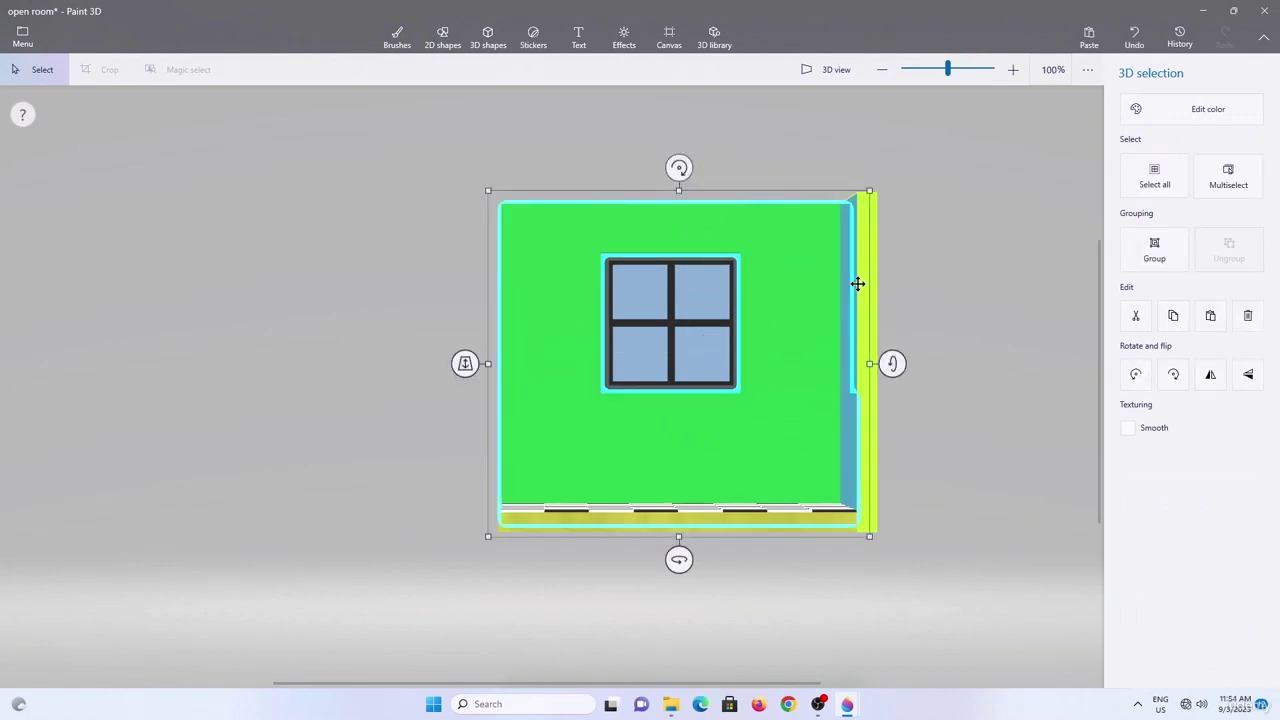
click(1149, 115)
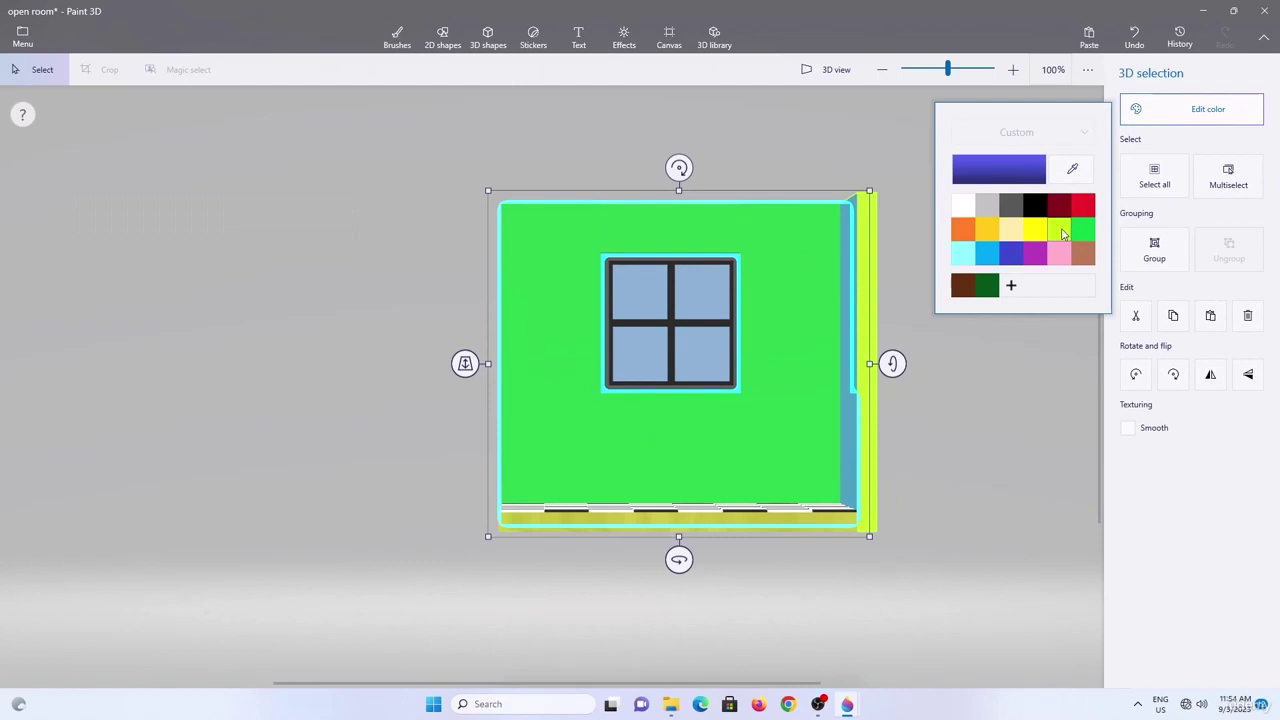
click(1060, 230)
Select all parts of the room and the window and group them into one object.
click(1154, 180)
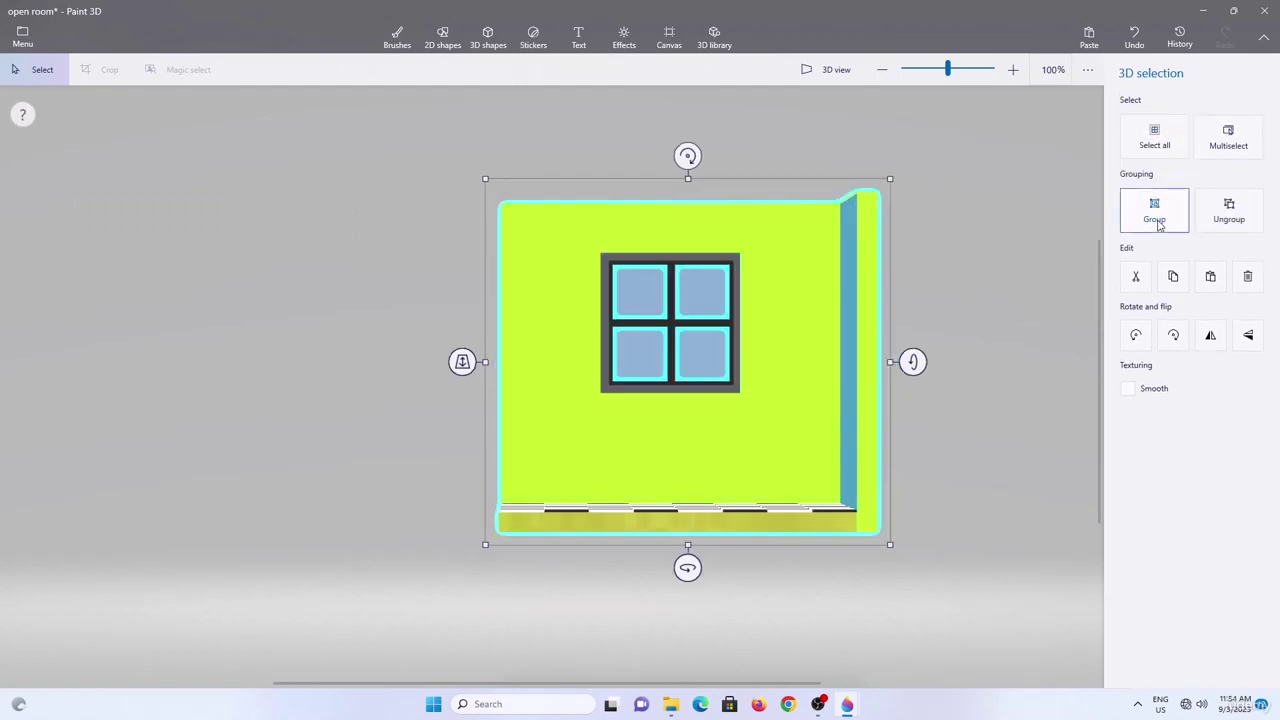
click(1158, 224)
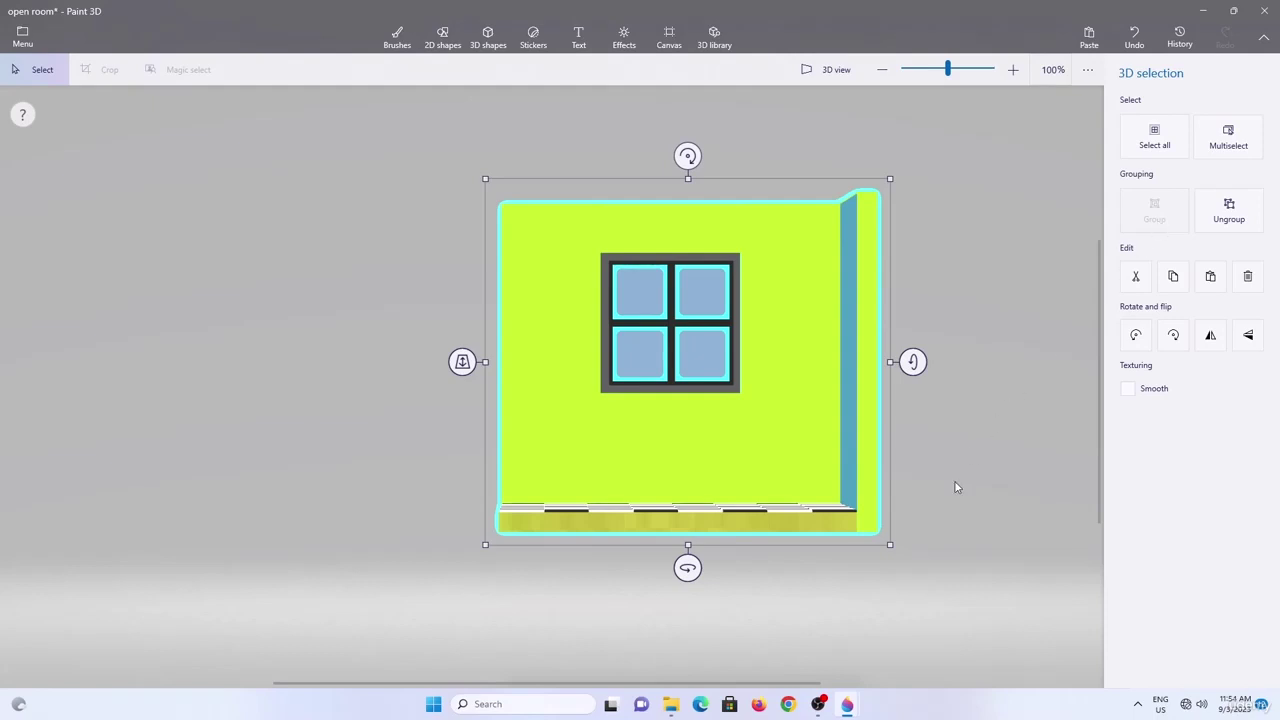
mouse_move(687, 568)
mouse_down()
mouse_move(999, 569)
mouse_move(686, 565)
mouse_up()
mouse_move(912, 362)
mouse_down()
mouse_move(914, 406)
mouse_move(914, 362)
mouse_move(928, 369)
mouse_up()
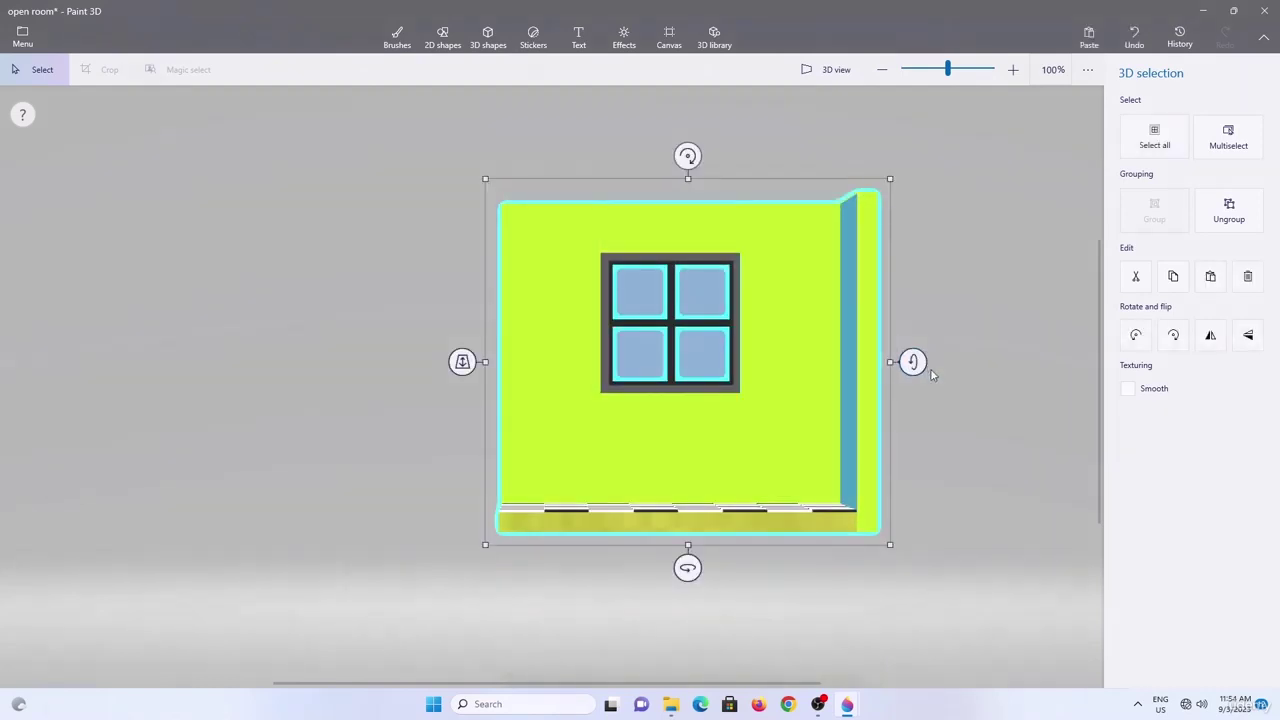
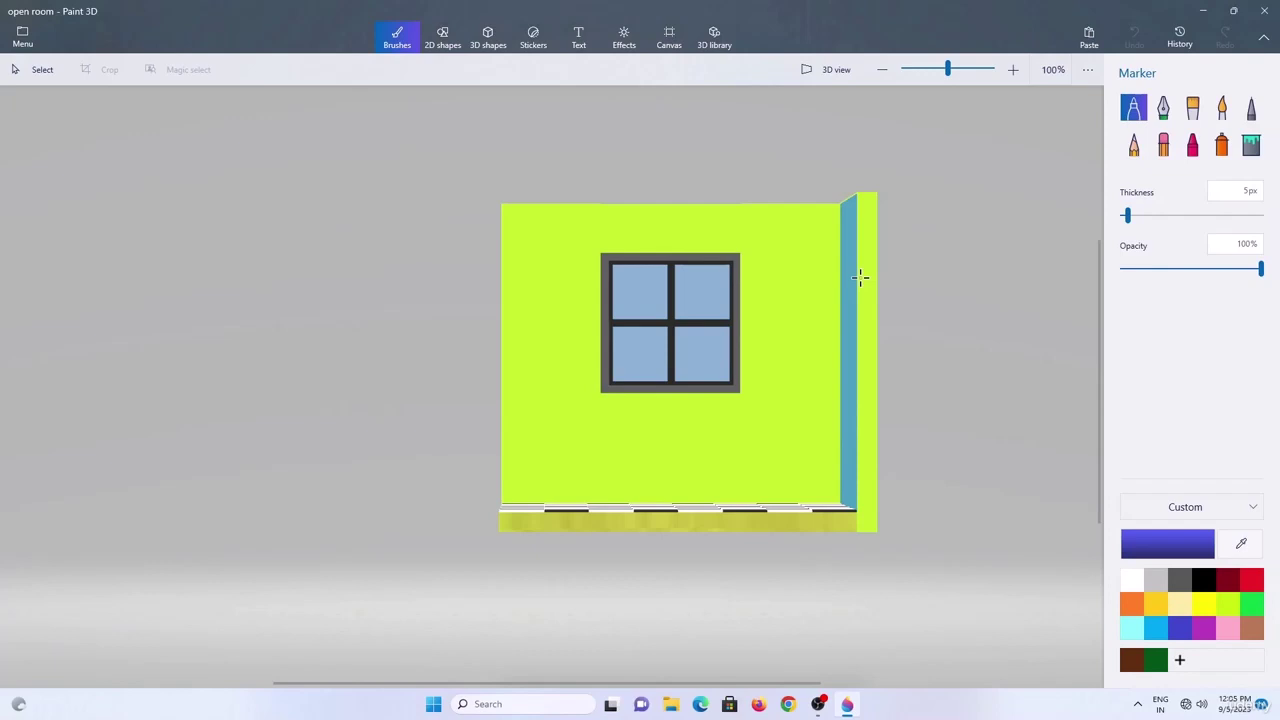
Launch another Paint 3D window and start a blank project.
key(super)
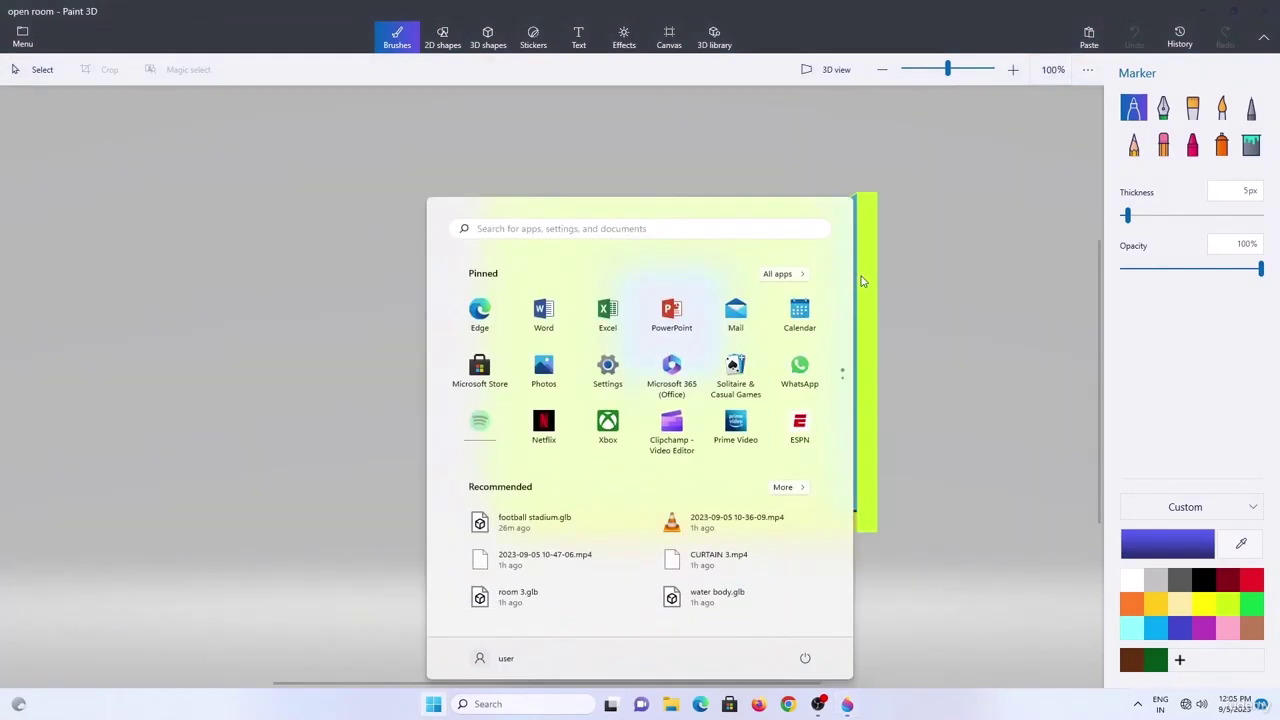
text(paint)
key(Return)
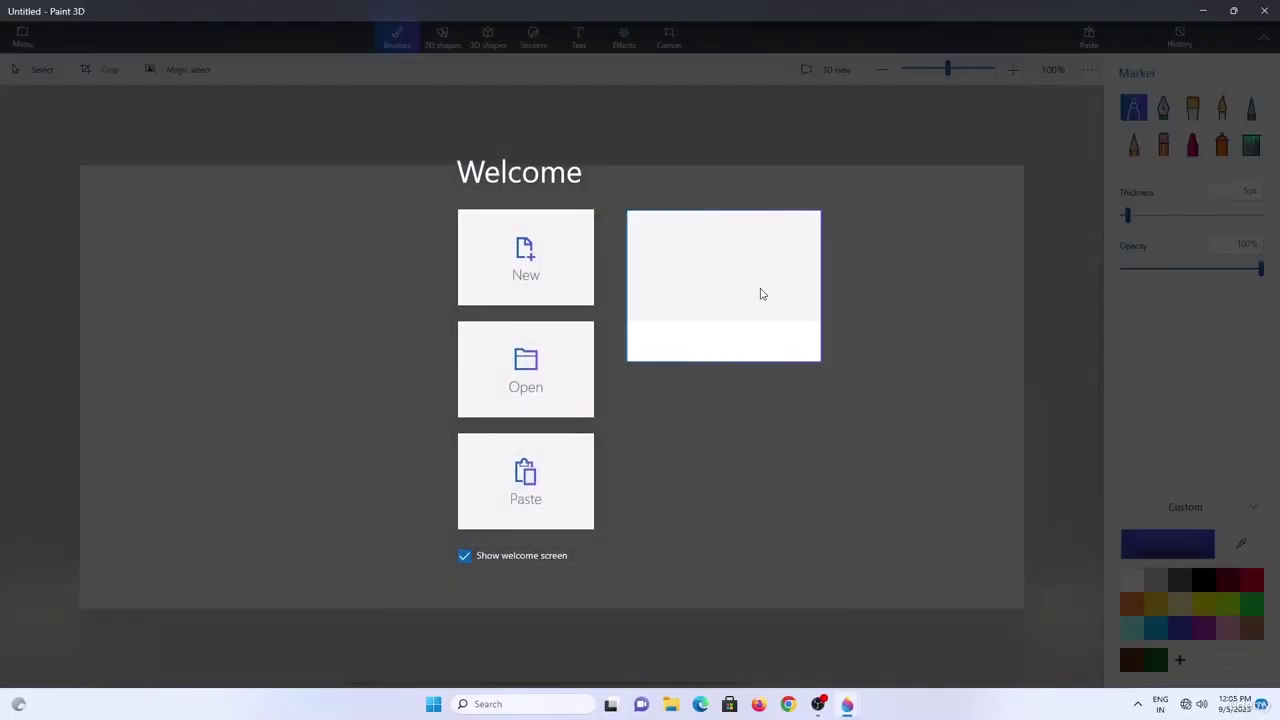
click(760, 293)
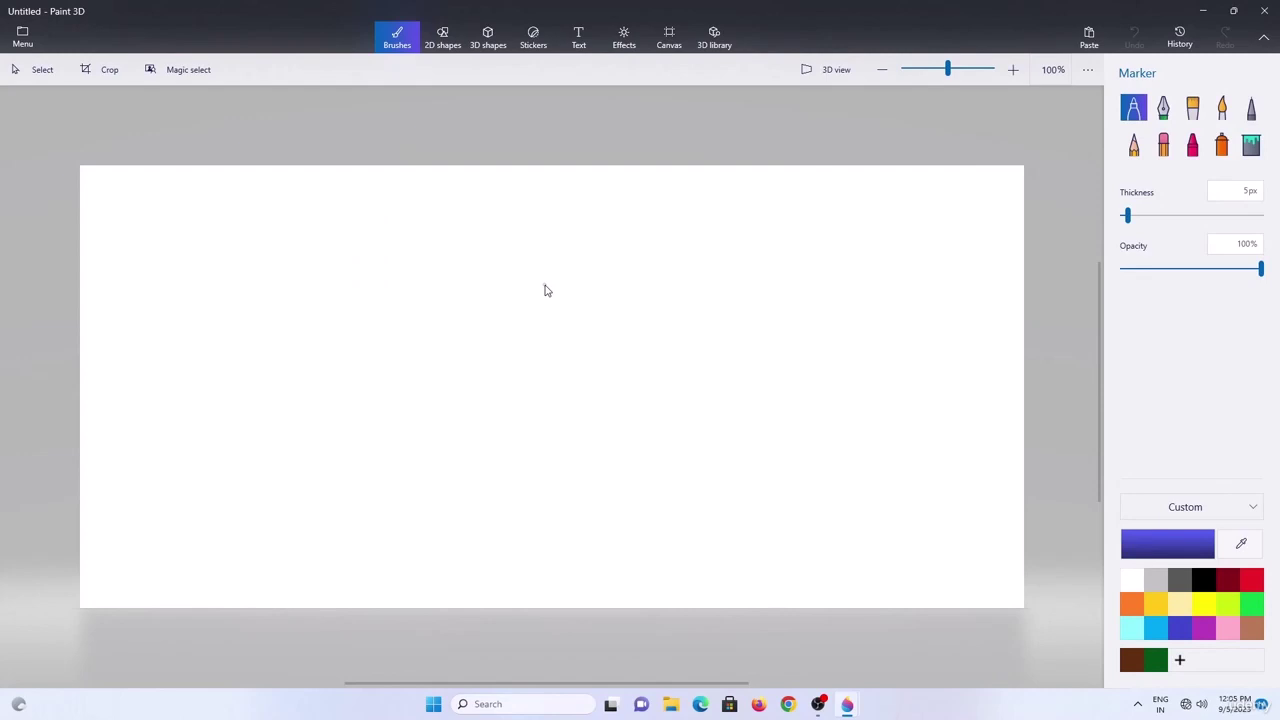
Add a blue 3D cylinder near the middle of the canvas and stretch it into a longer rod.
click(488, 37)
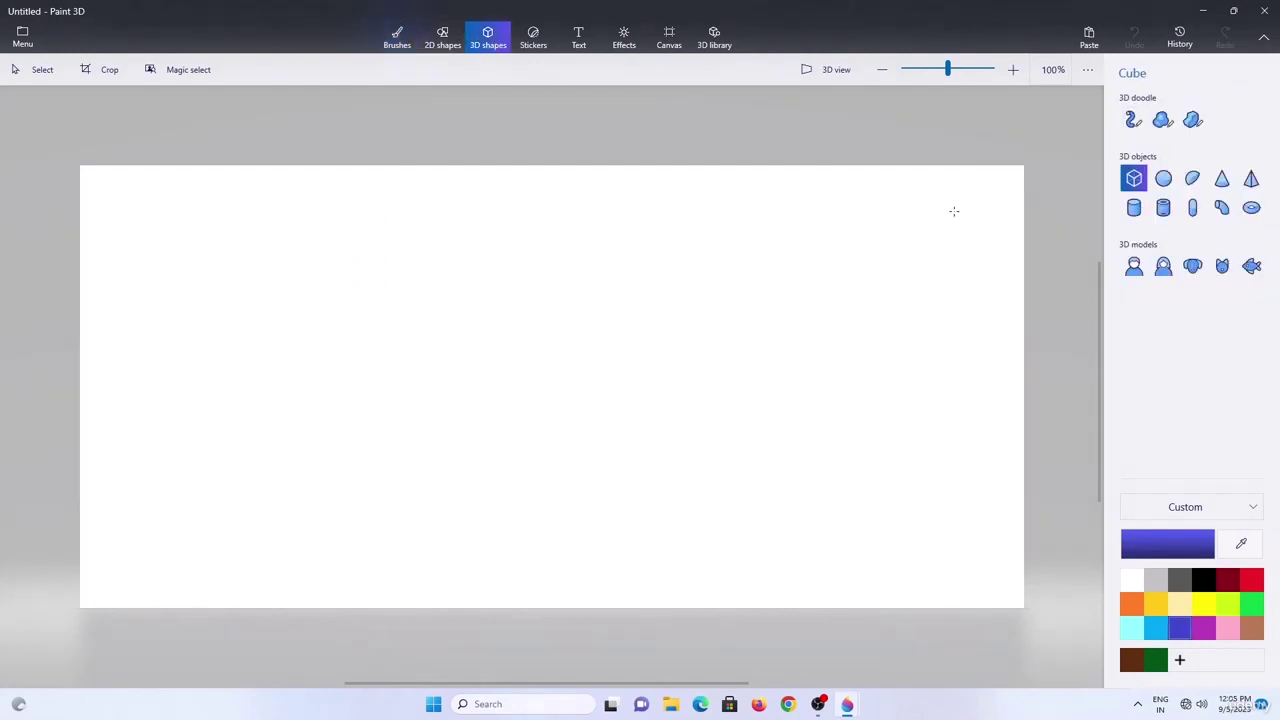
click(1133, 207)
click(591, 289)
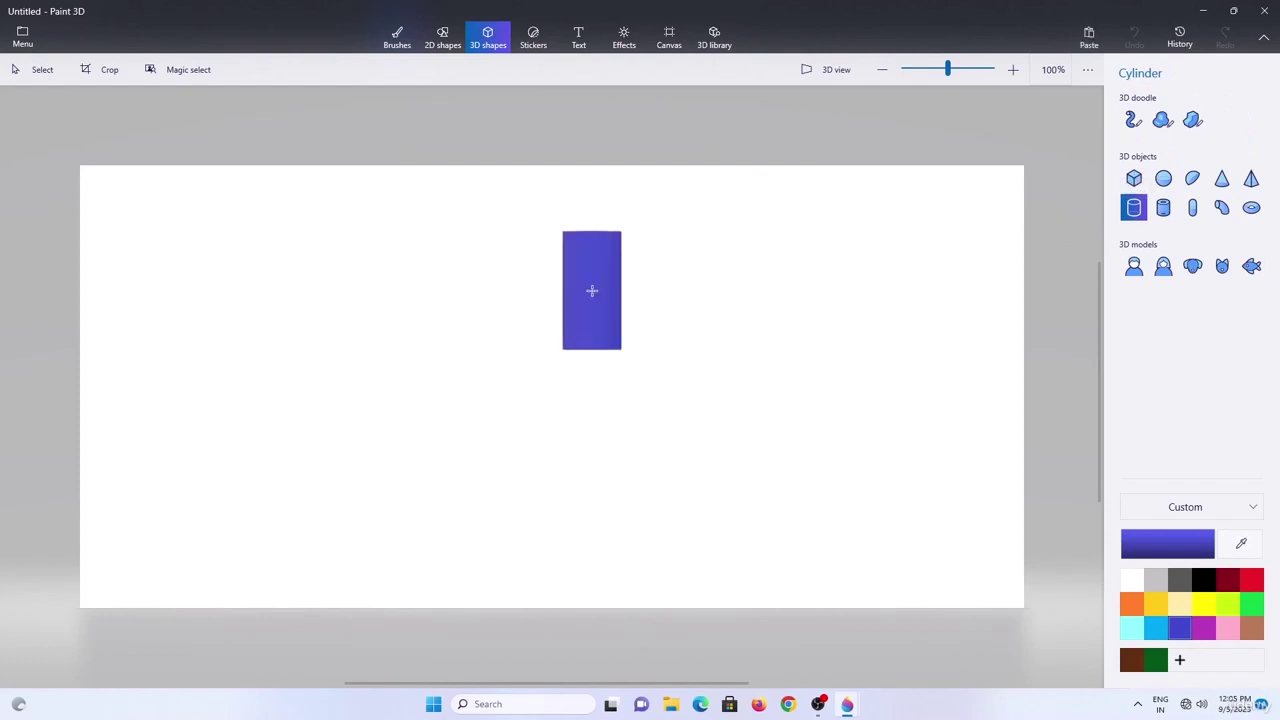
drag(592, 368, 601, 421)
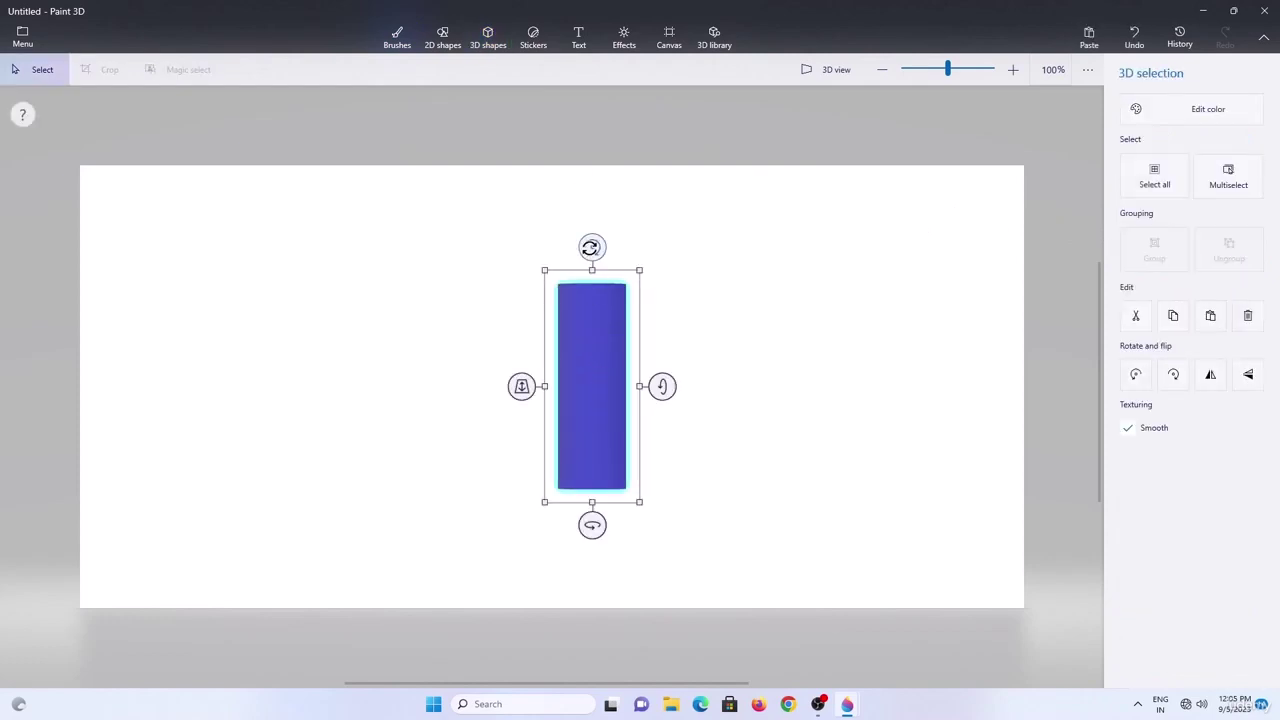
Rotate the cylinder horizontal, duplicate it, and place the copy upright below its end.
drag(592, 247, 778, 352)
key(ctrl+v)
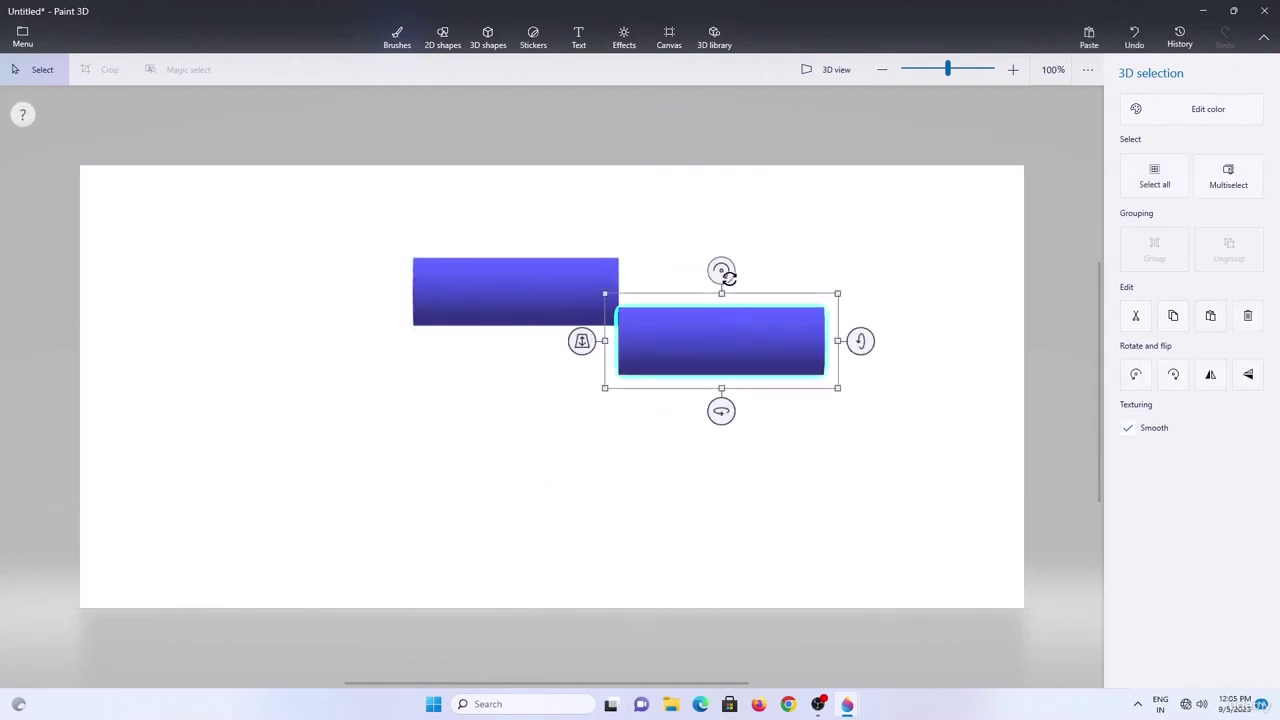
drag(727, 275, 698, 438)
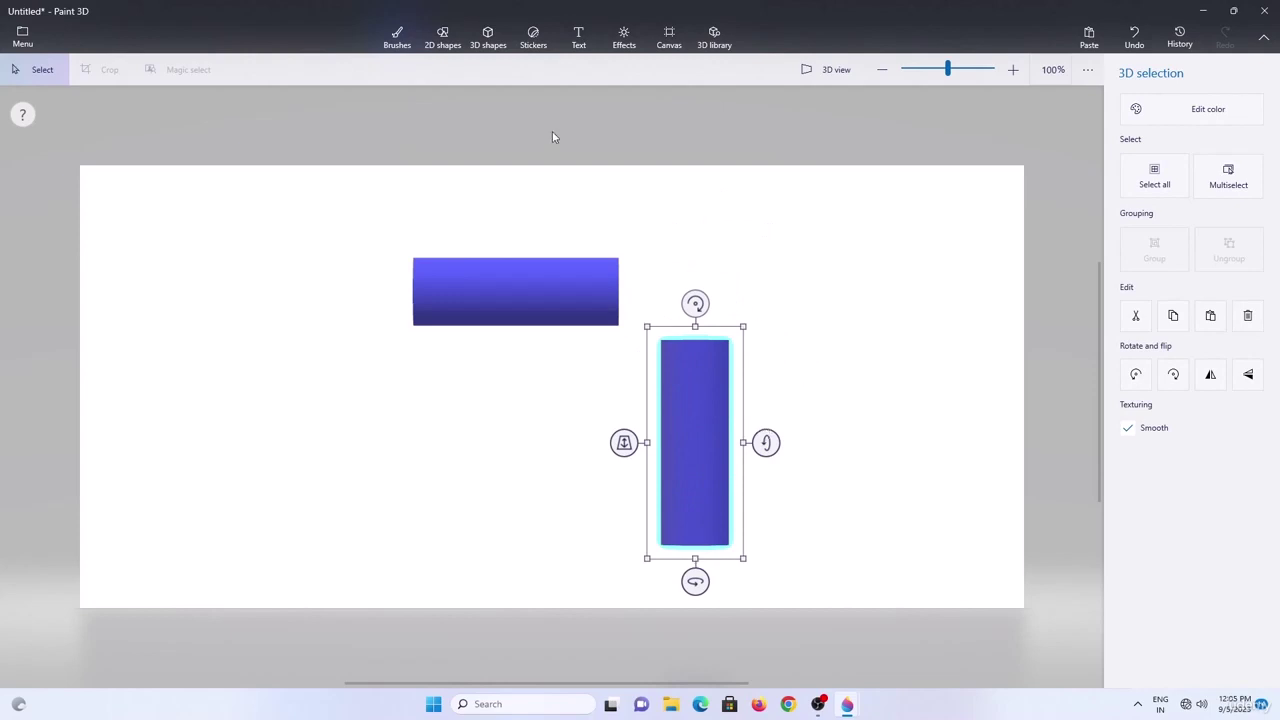
Add a blue curved cylinder, enlarge it, and place it as an elbow at the end of the horizontal cylinder.
click(487, 38)
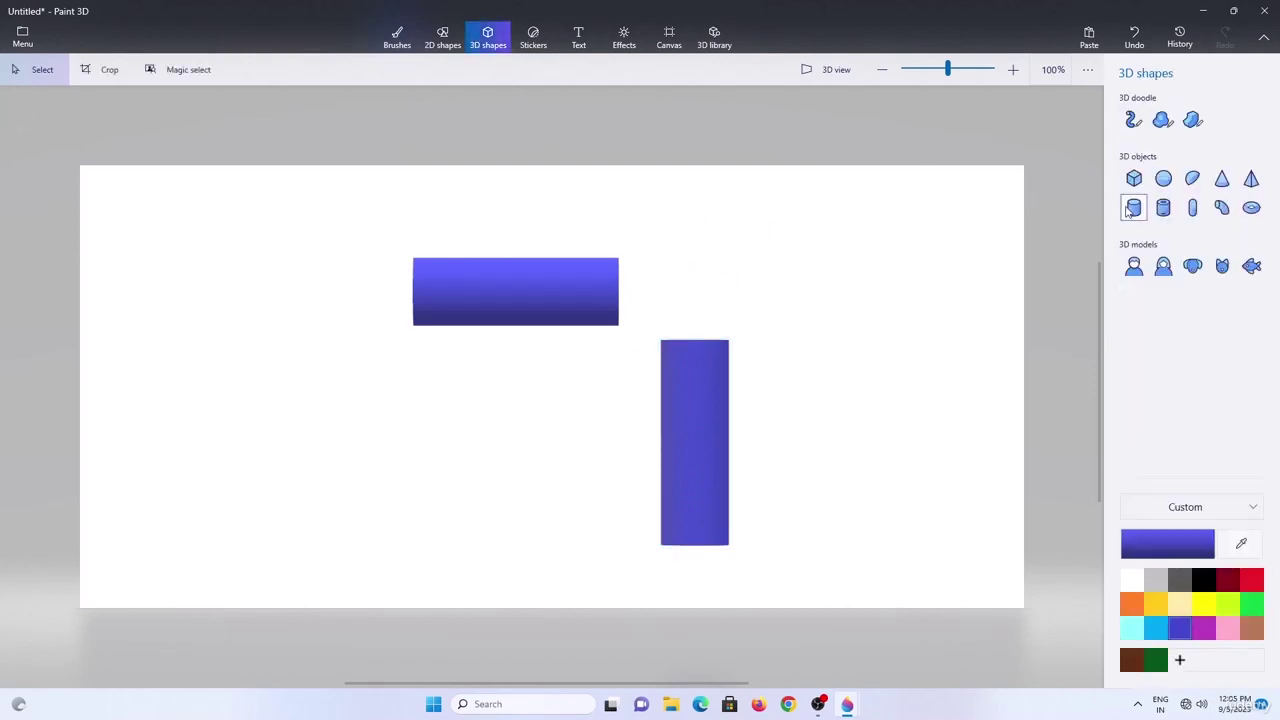
click(1222, 209)
click(695, 235)
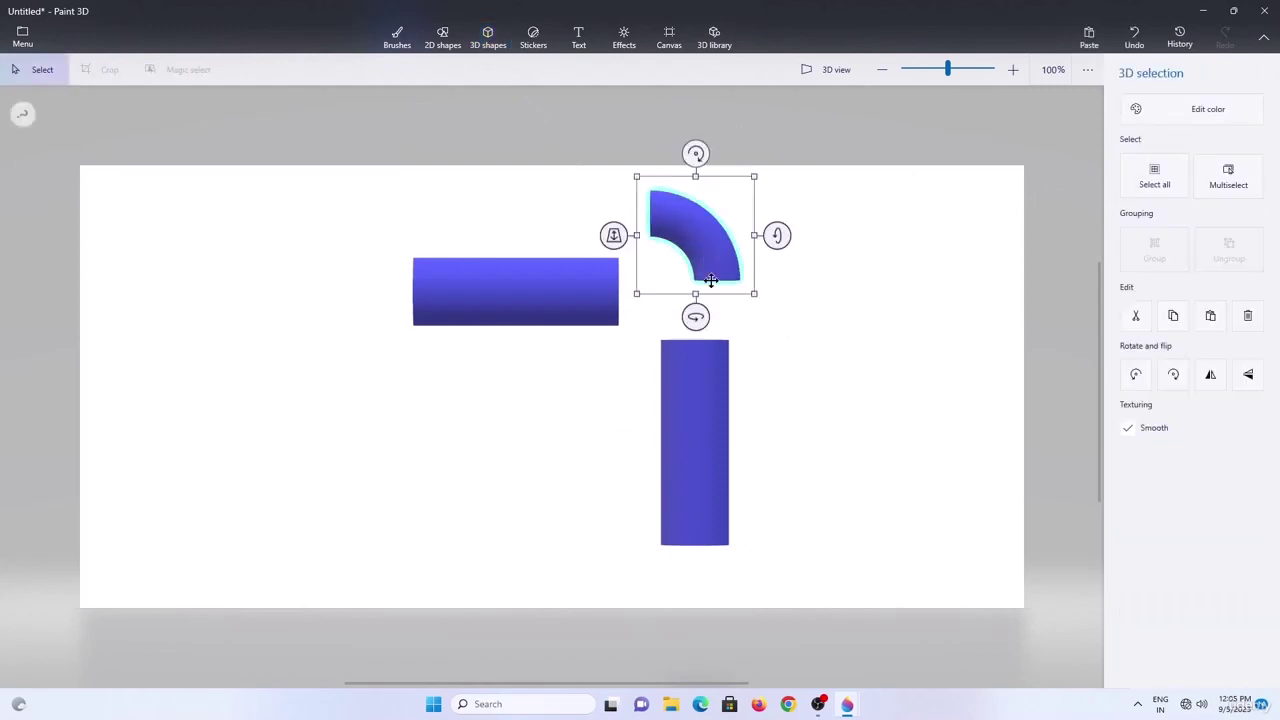
drag(632, 298, 579, 371)
click(646, 280)
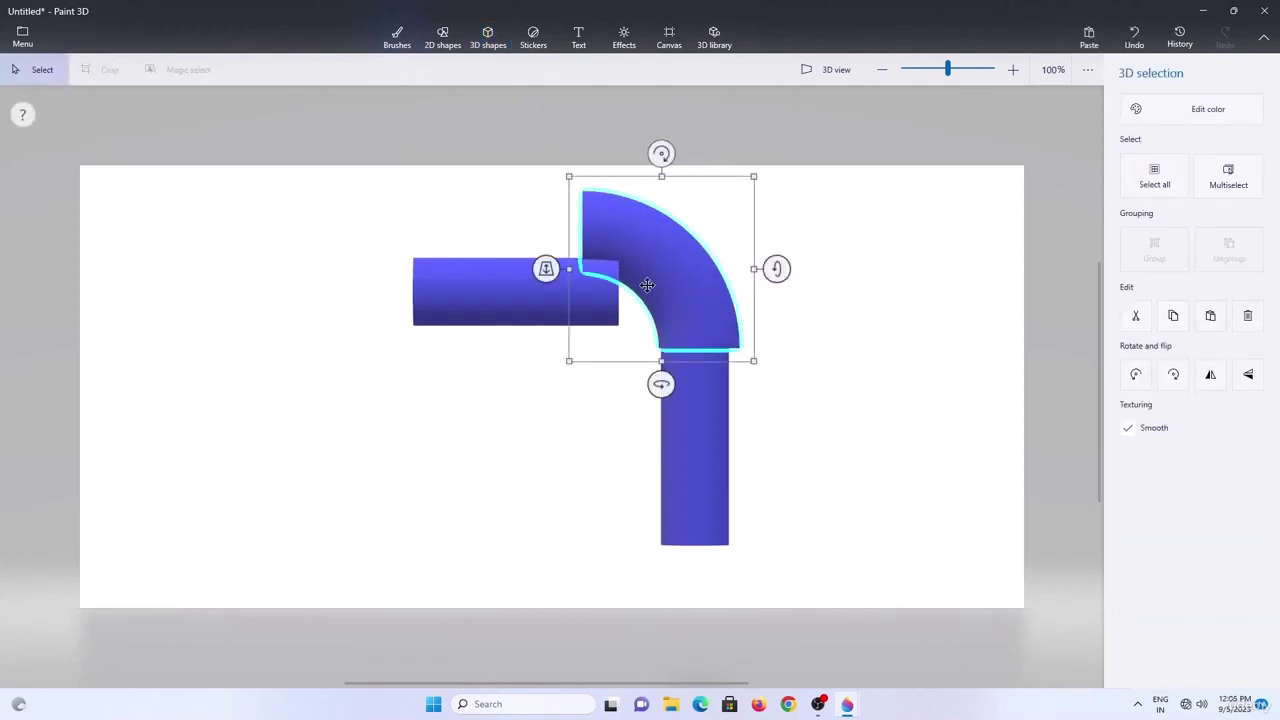
drag(646, 280, 672, 340)
Align the elbow with the horizontal cylinder, and fit the upright cylinder, slightly shortened, under the elbow's open end.
click(703, 483)
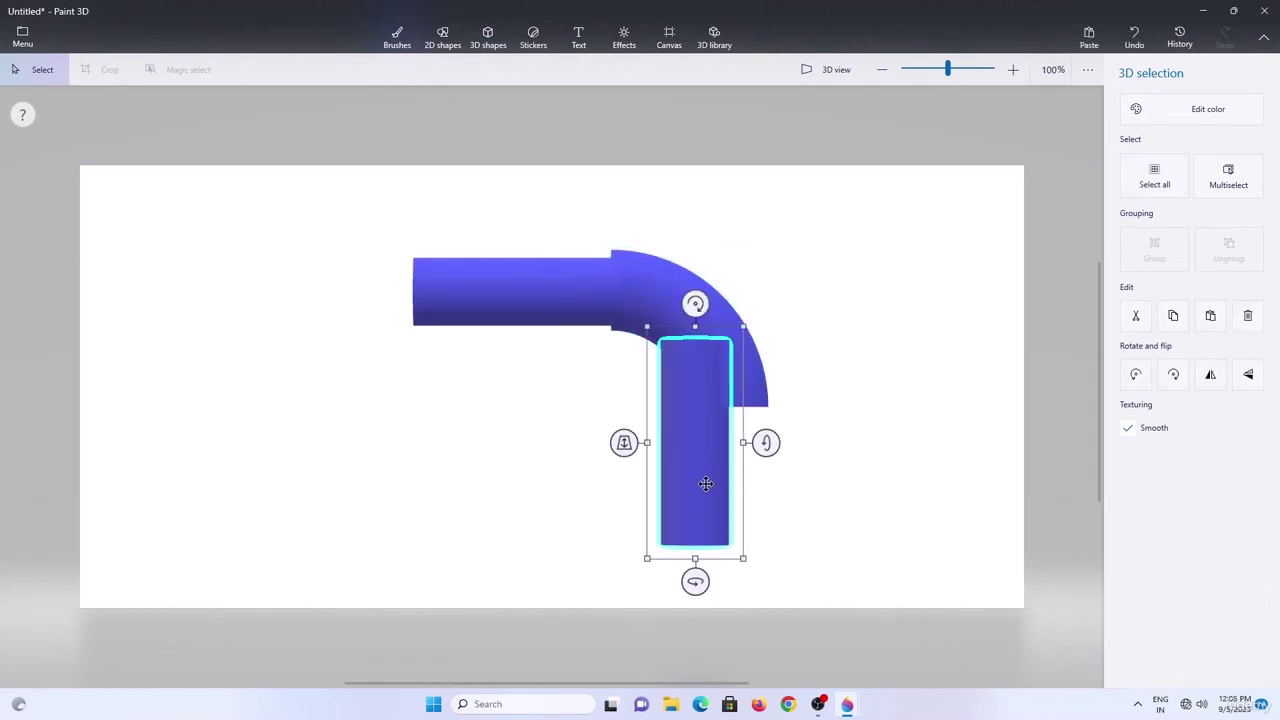
drag(703, 483, 837, 503)
click(682, 326)
drag(572, 329, 572, 337)
drag(822, 433, 655, 478)
drag(727, 596, 726, 574)
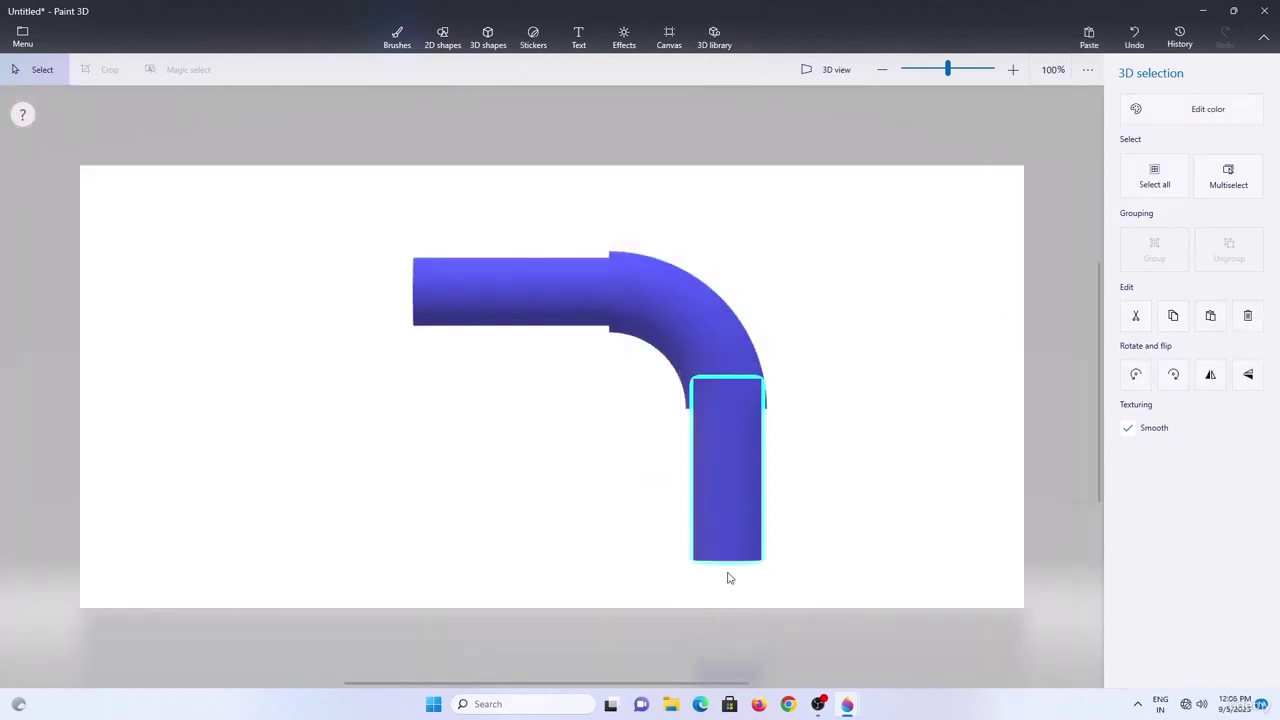
Select all three pipe parts, shrink them to under half size, and move them toward the canvas's right side.
click(729, 476)
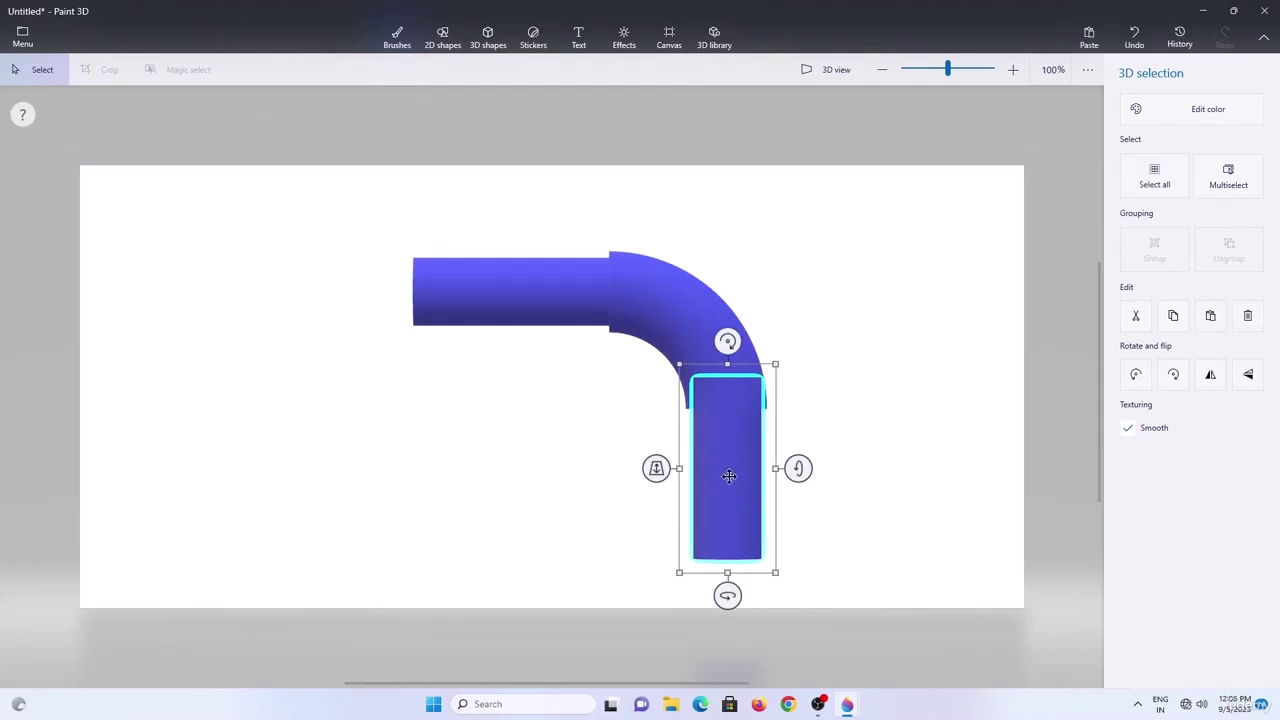
click(811, 365)
key(ctrl+a)
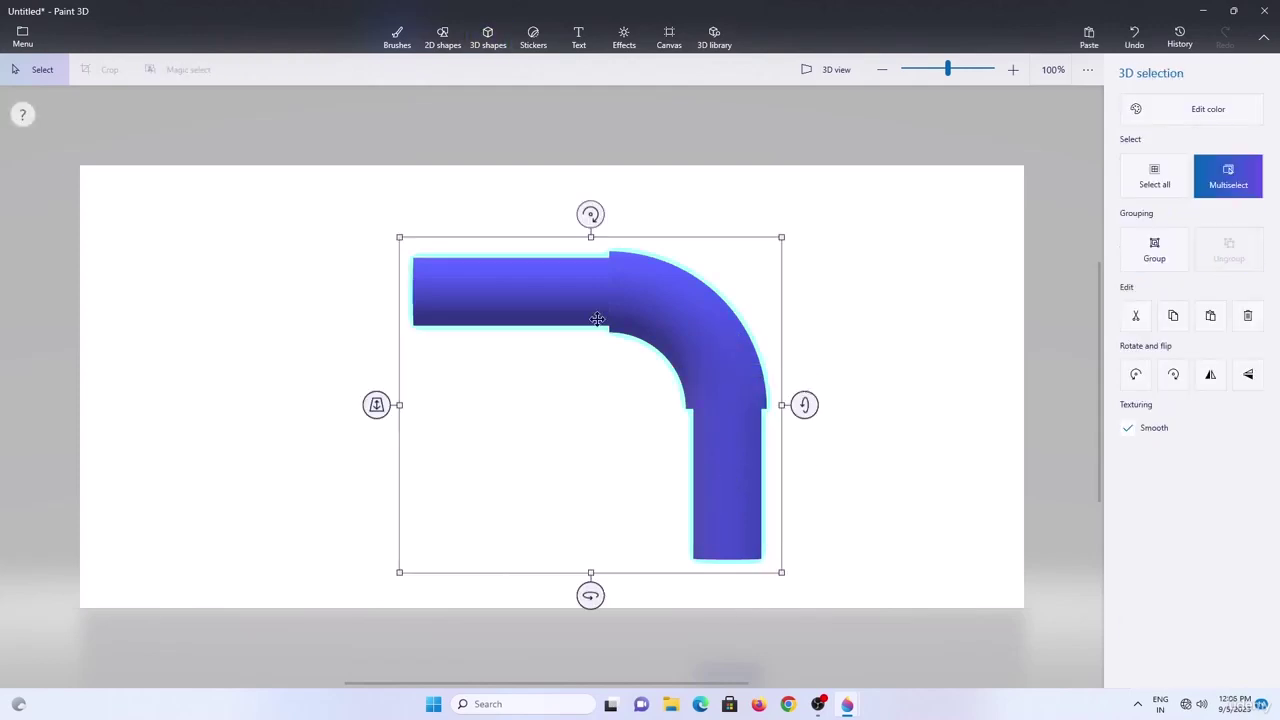
drag(401, 238, 611, 420)
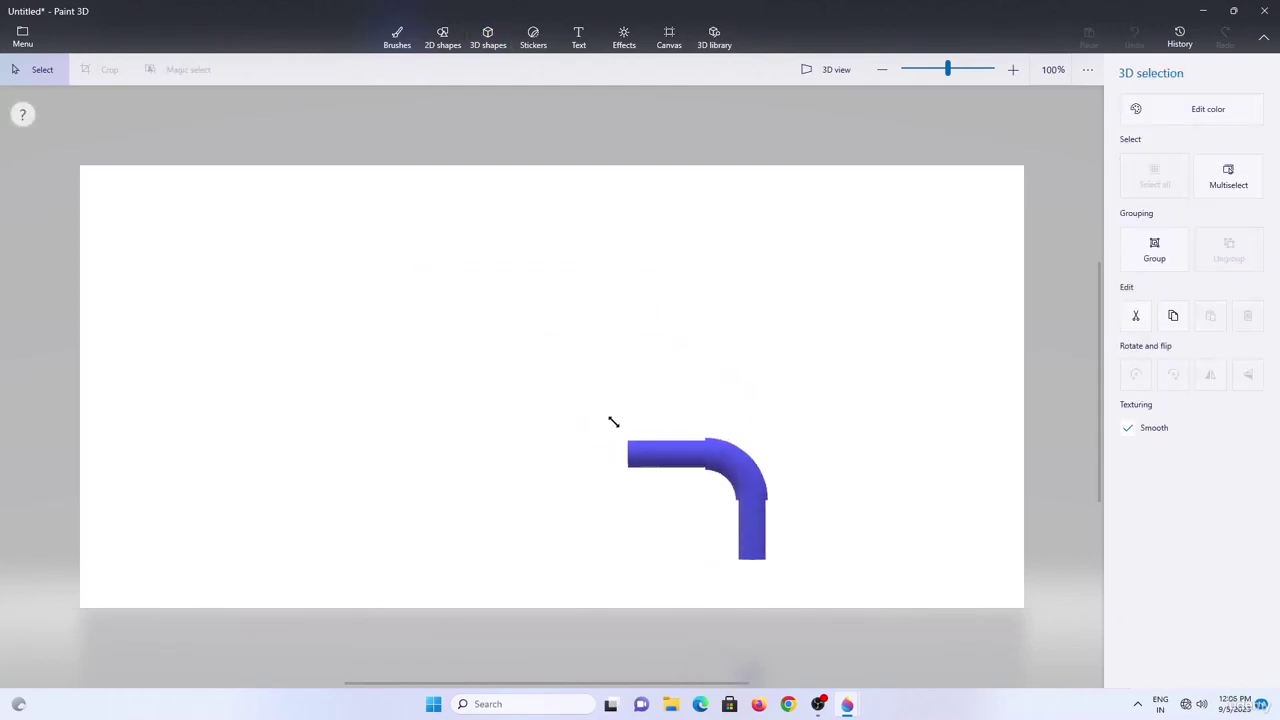
drag(728, 455, 829, 330)
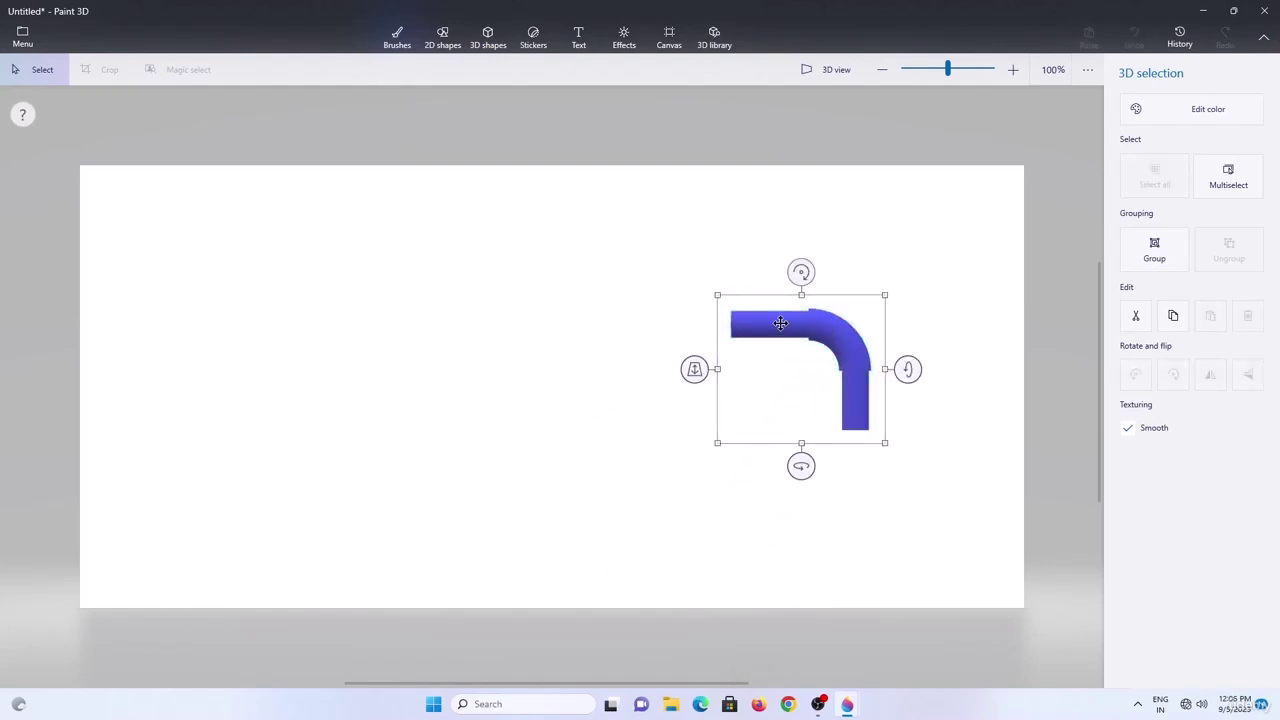
Stretch the horizontal cylinder leftward into a long rod reaching nearly to the canvas's left edge.
click(780, 323)
ctrl+drag(716, 325, 249, 322)
drag(215, 323, 149, 323)
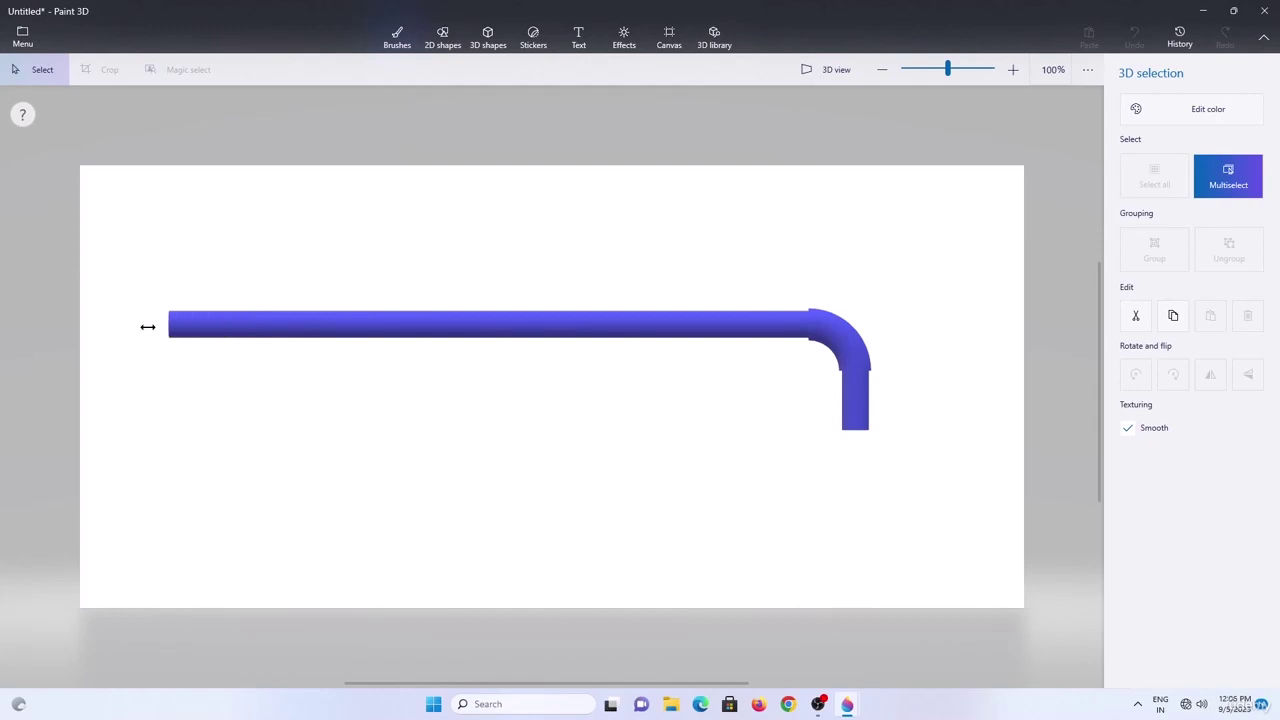
Group the elbow with its upright cylinder, duplicate the group, mirror the copy horizontally, and join it to the rod's left end.
click(683, 469)
drag(904, 462, 788, 277)
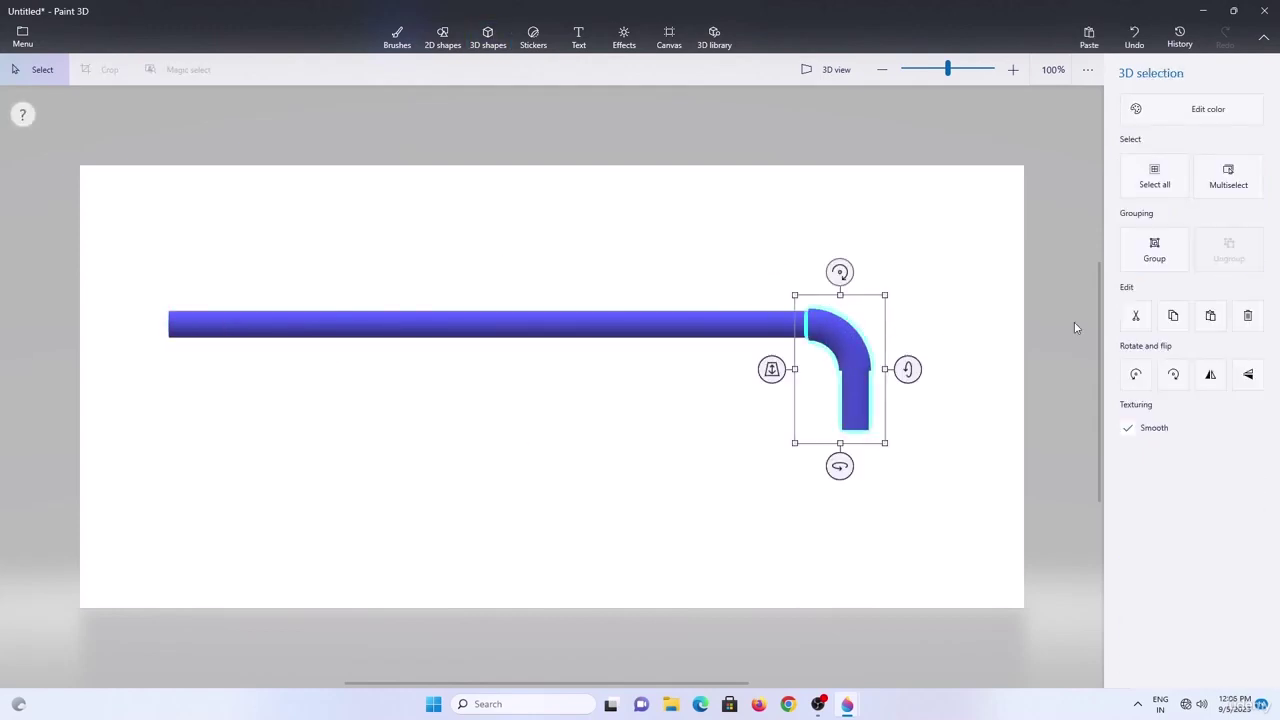
click(1154, 250)
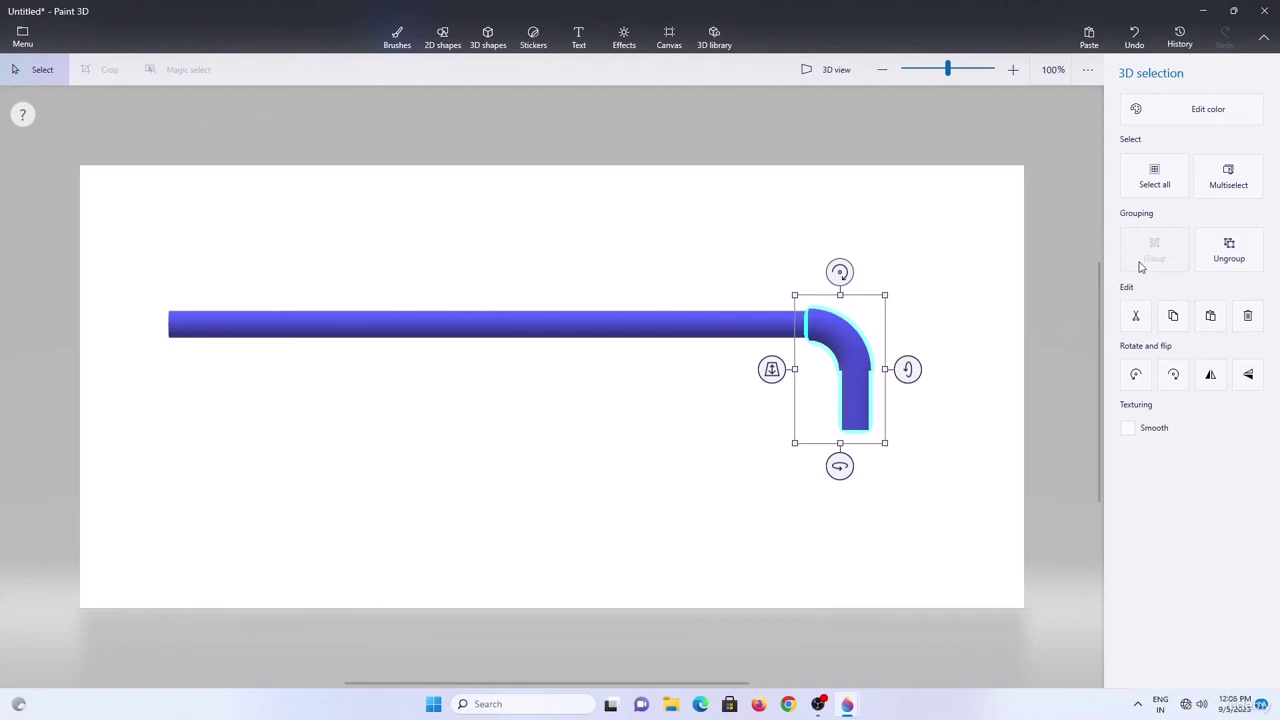
click(1210, 316)
click(1210, 374)
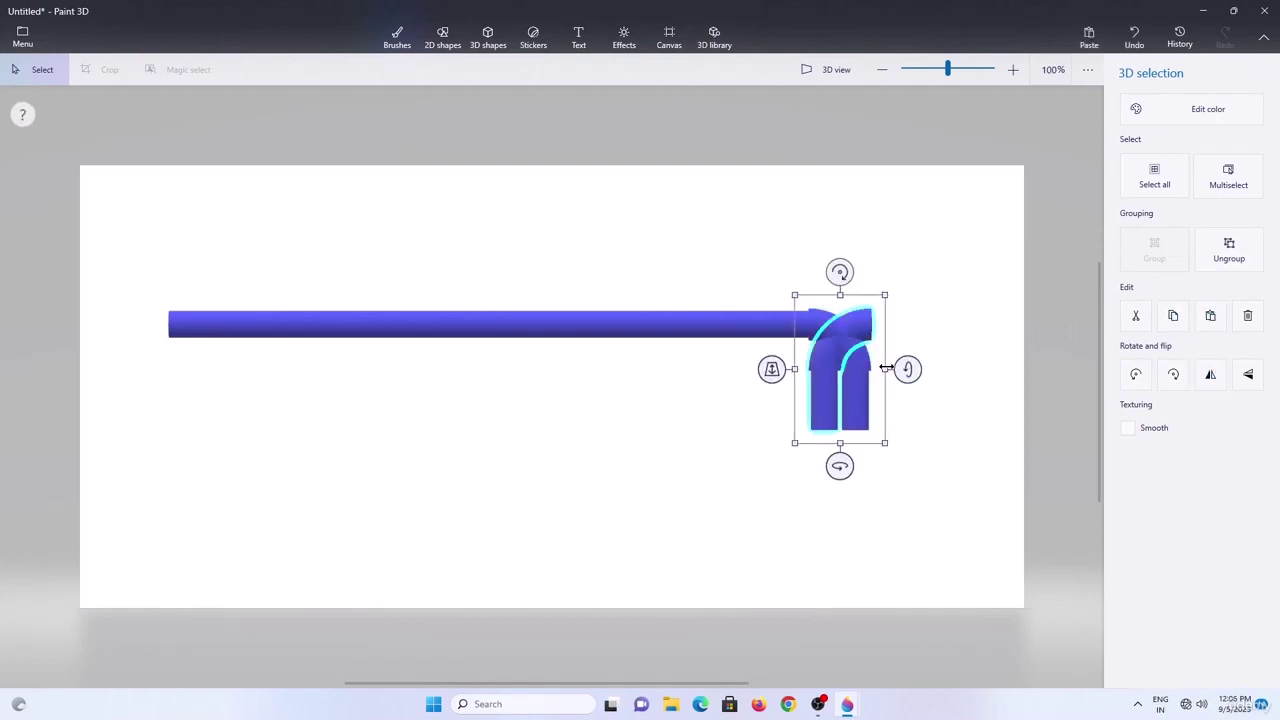
drag(840, 371, 138, 358)
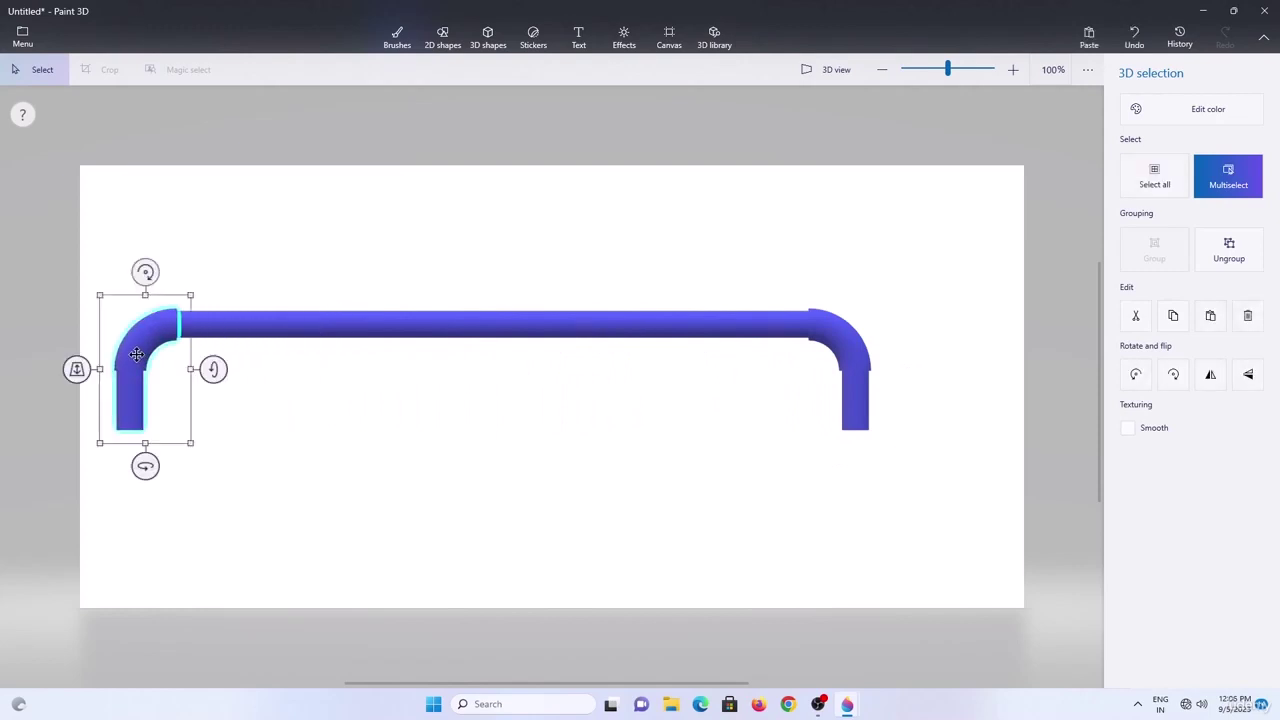
Select all parts of the curtain rod and recolor them light gray.
click(621, 294)
key(ctrl+a)
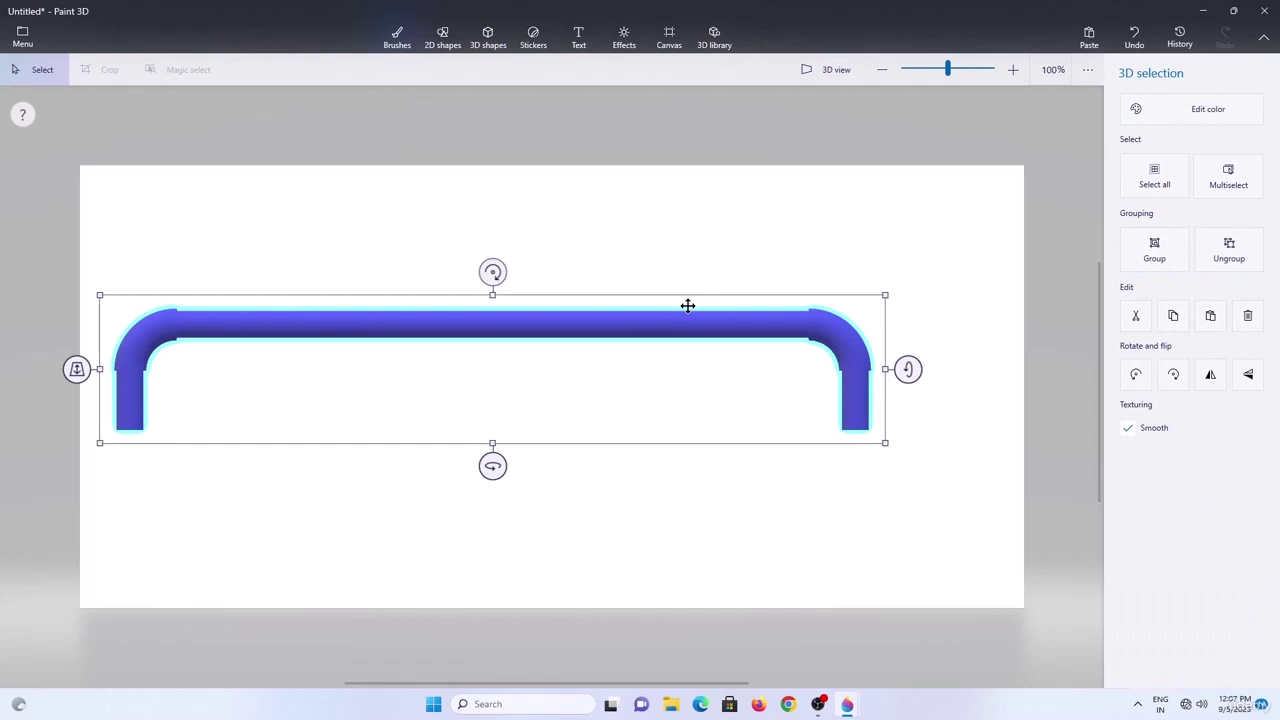
click(1140, 111)
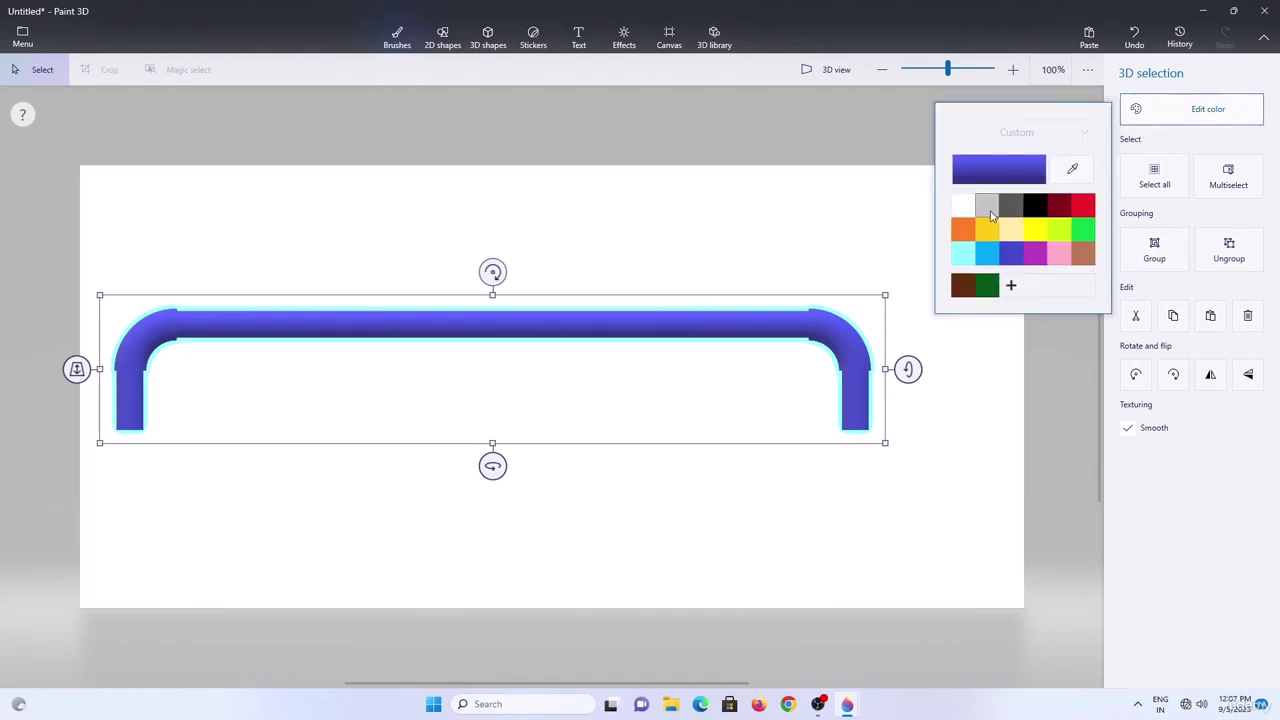
click(988, 208)
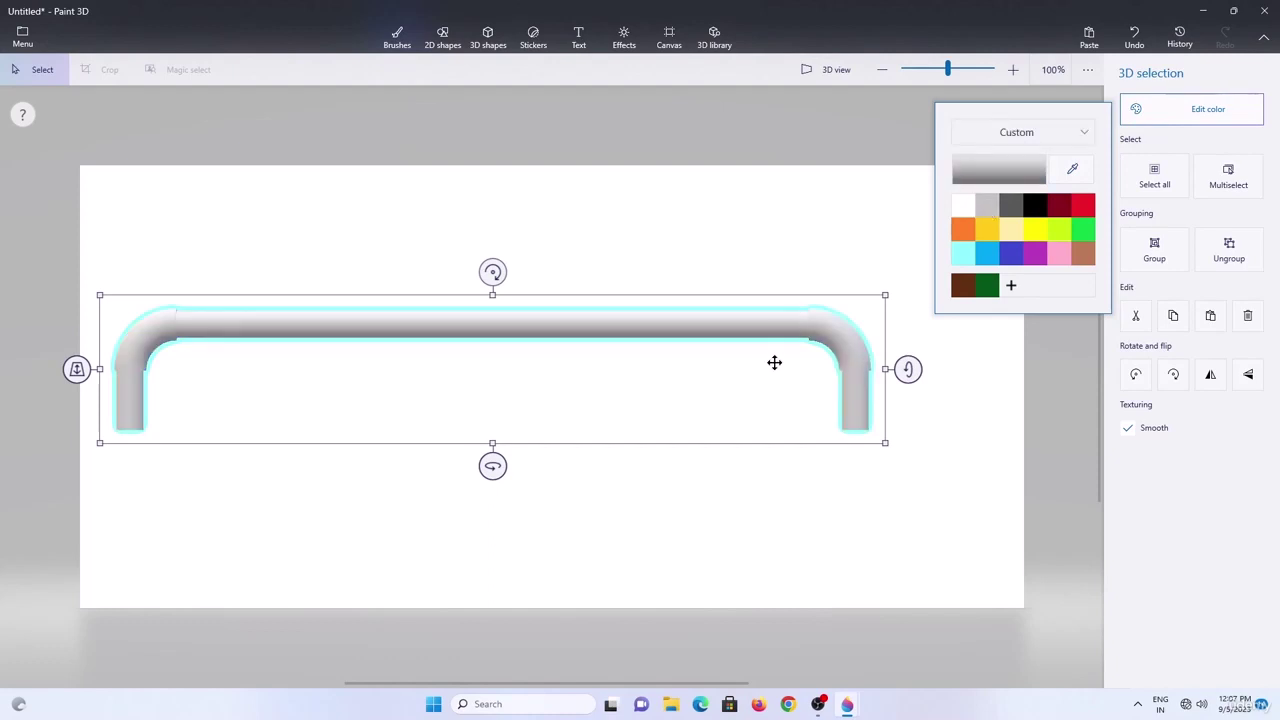
Move the gray rod to the canvas's top edge, shrink it slightly, and group its parts into one object.
drag(749, 327, 794, 143)
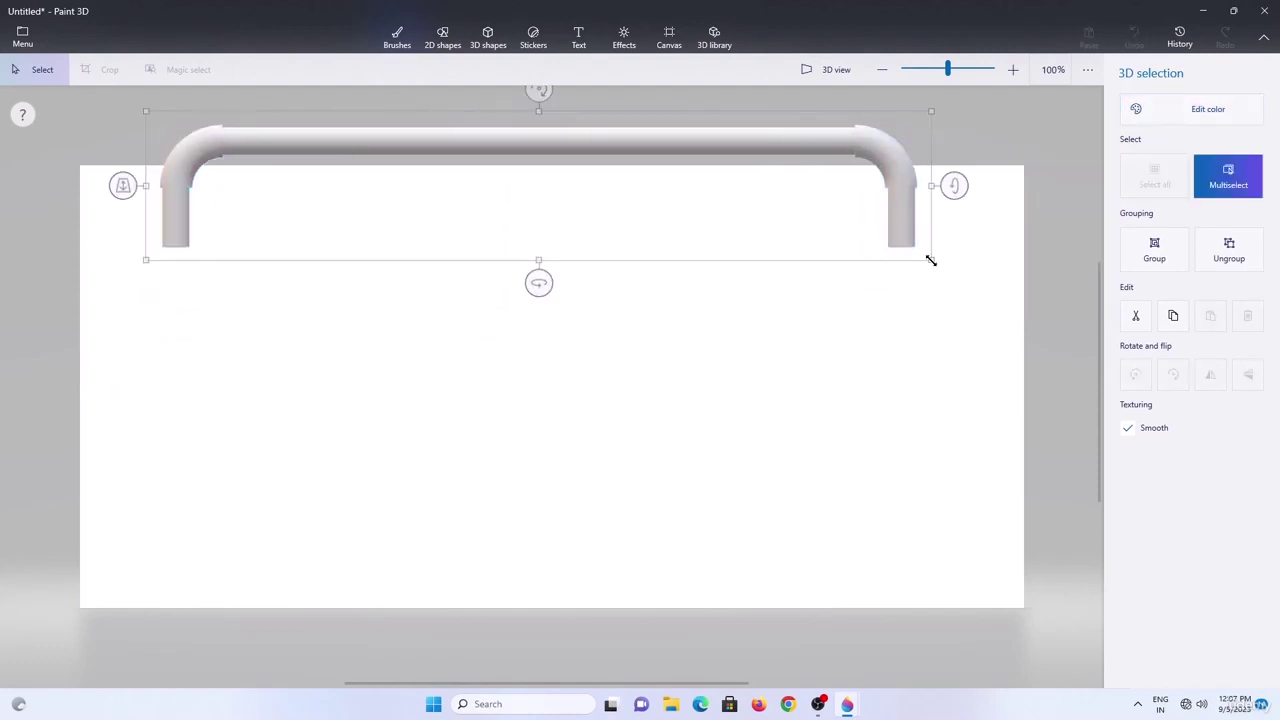
drag(929, 257, 793, 237)
drag(690, 144, 769, 134)
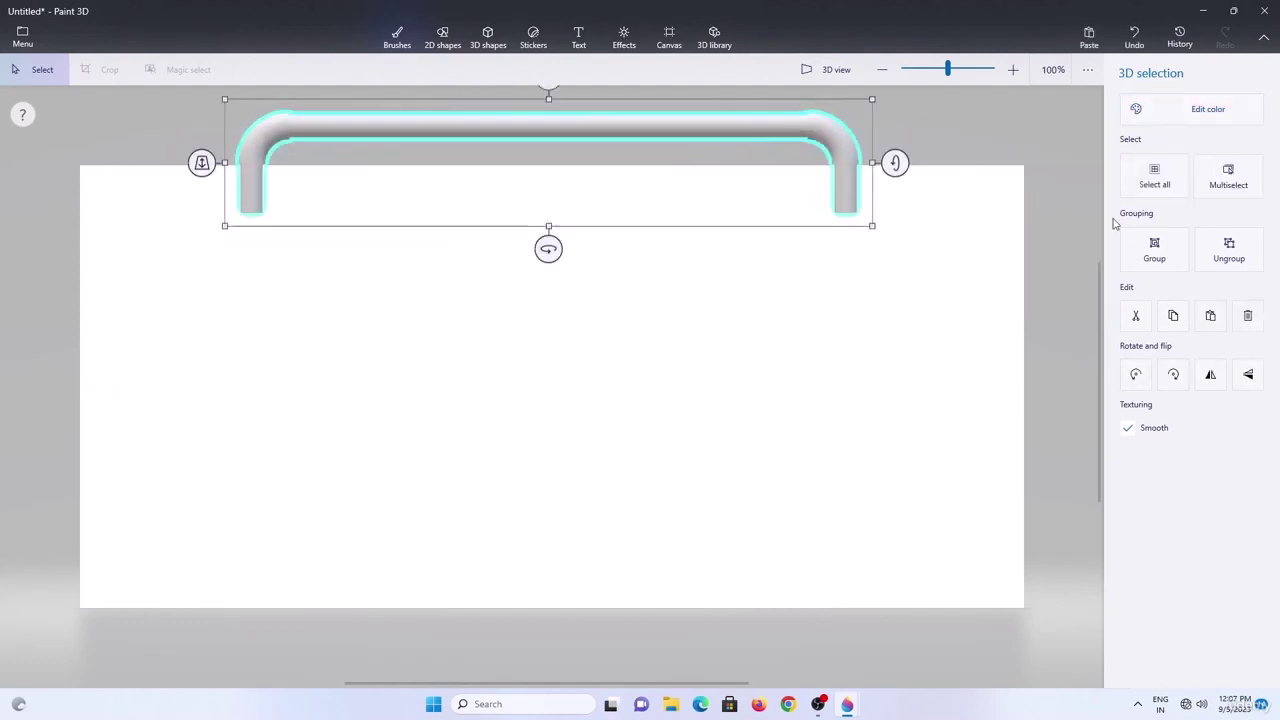
click(1154, 250)
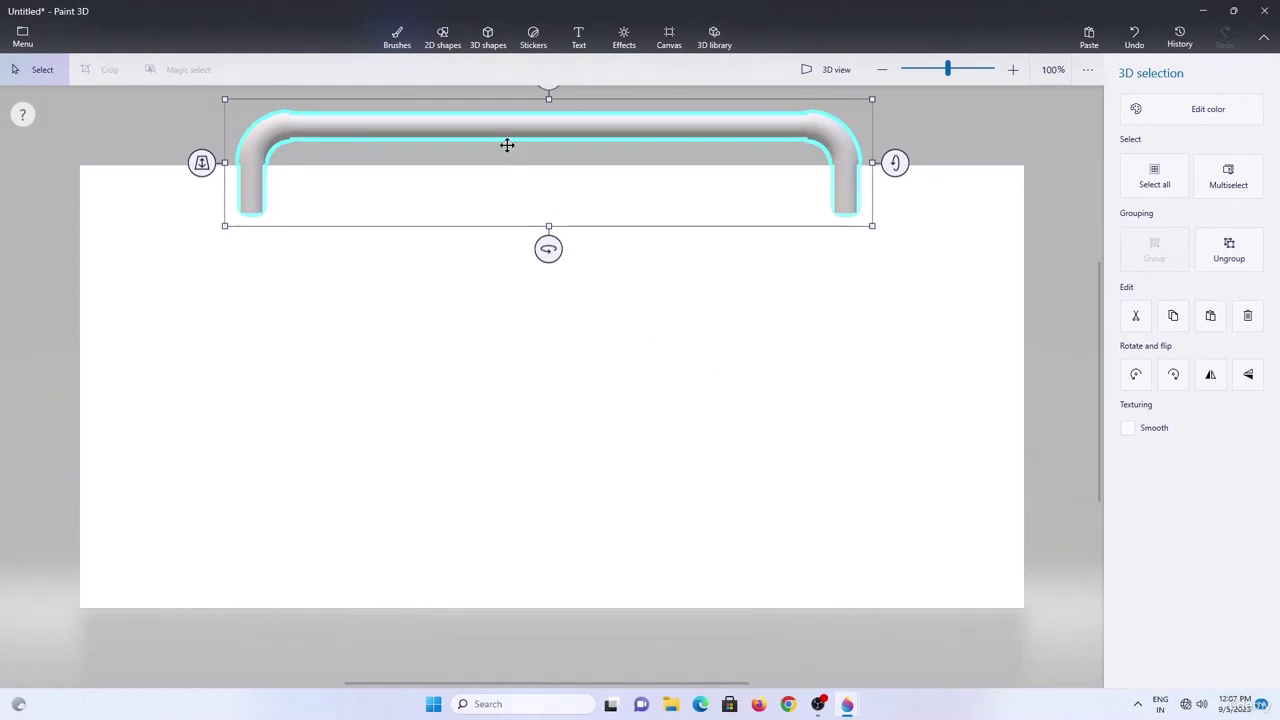
Draw a thin, closed wavy strip with three crests below the rod using the sharp edge 3D doodle.
click(494, 50)
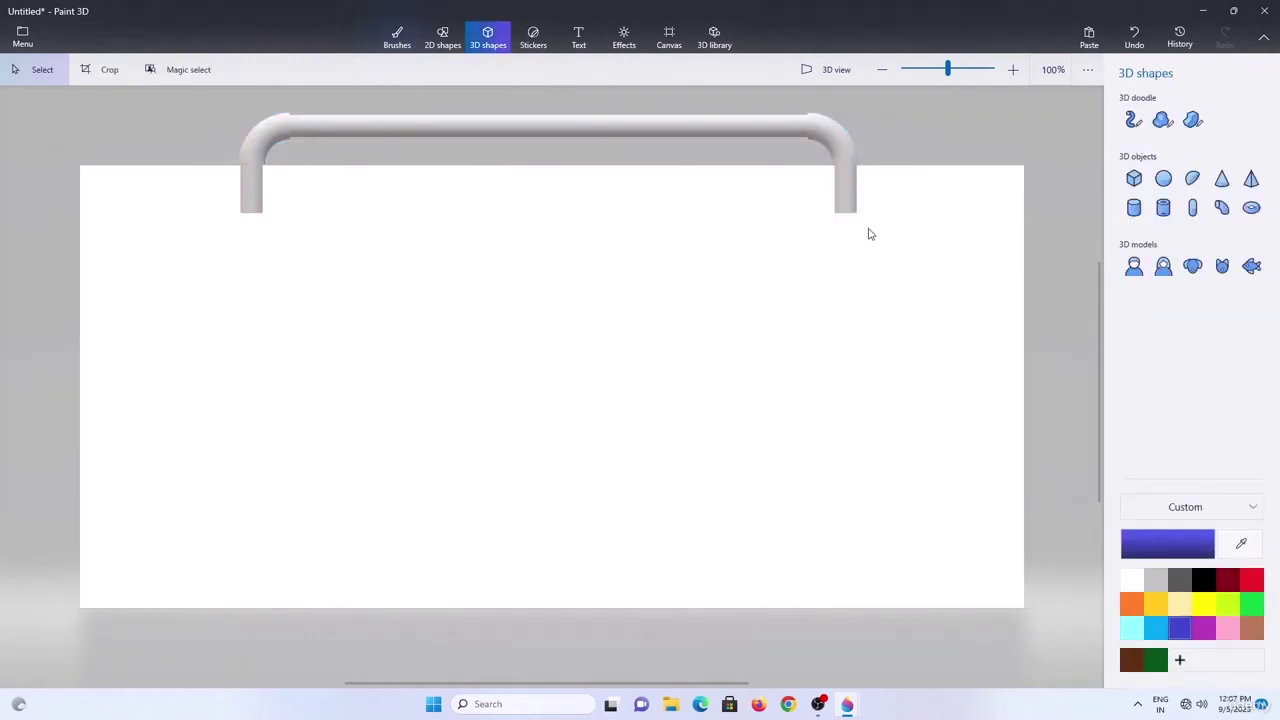
click(1188, 124)
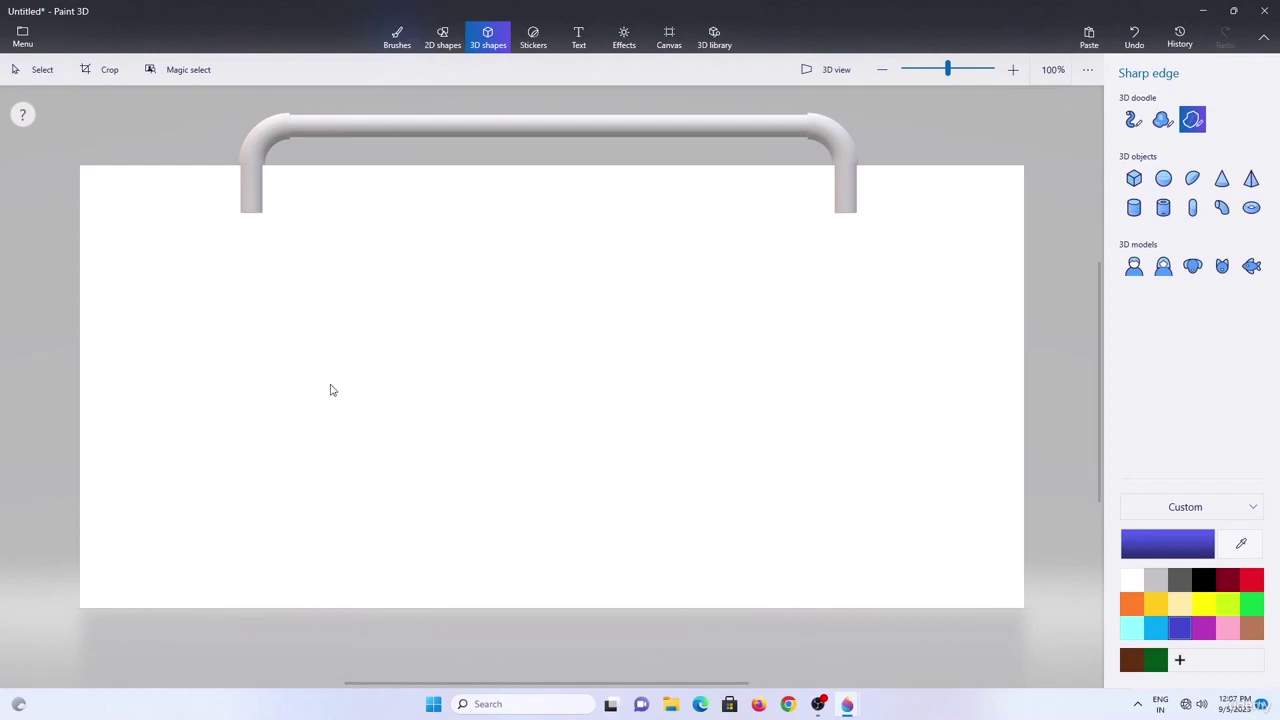
mouse_move(306, 400)
mouse_down()
mouse_move(389, 343)
mouse_move(497, 426)
mouse_move(631, 437)
mouse_move(779, 345)
mouse_move(806, 427)
mouse_move(737, 346)
mouse_move(683, 400)
mouse_move(591, 416)
mouse_up()
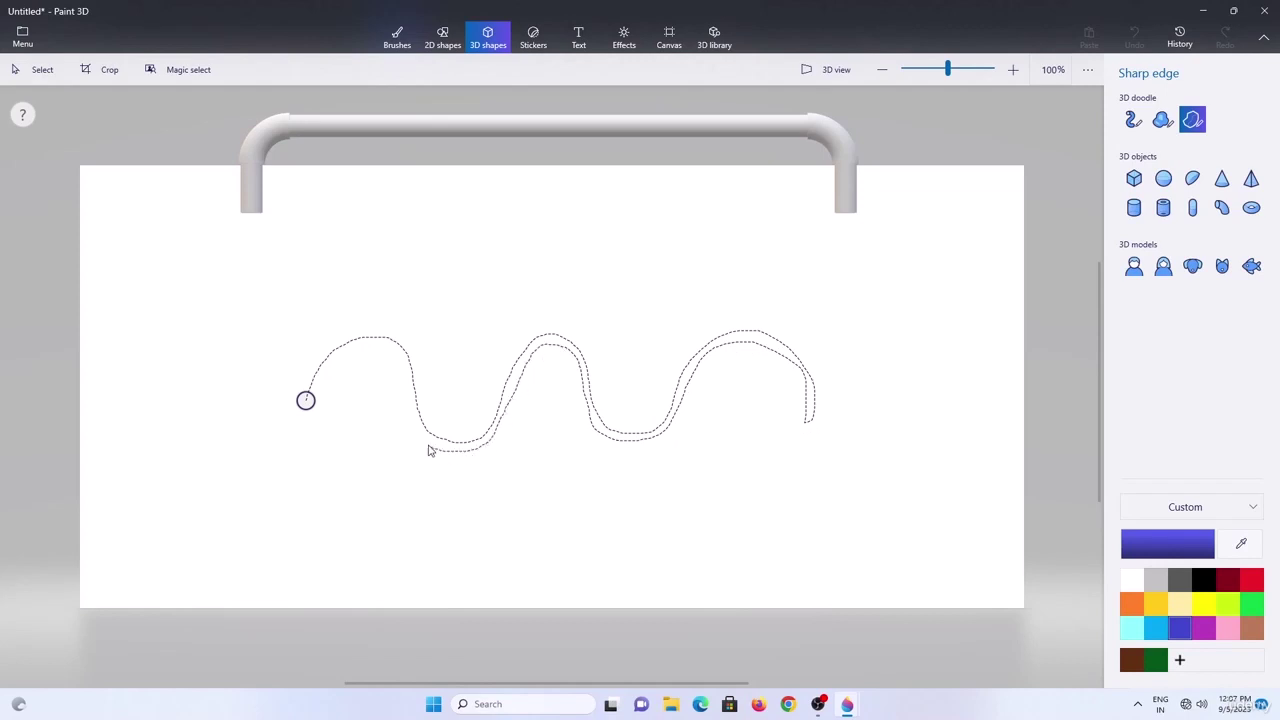
mouse_move(409, 390)
mouse_down()
mouse_move(331, 380)
mouse_move(306, 399)
mouse_up()
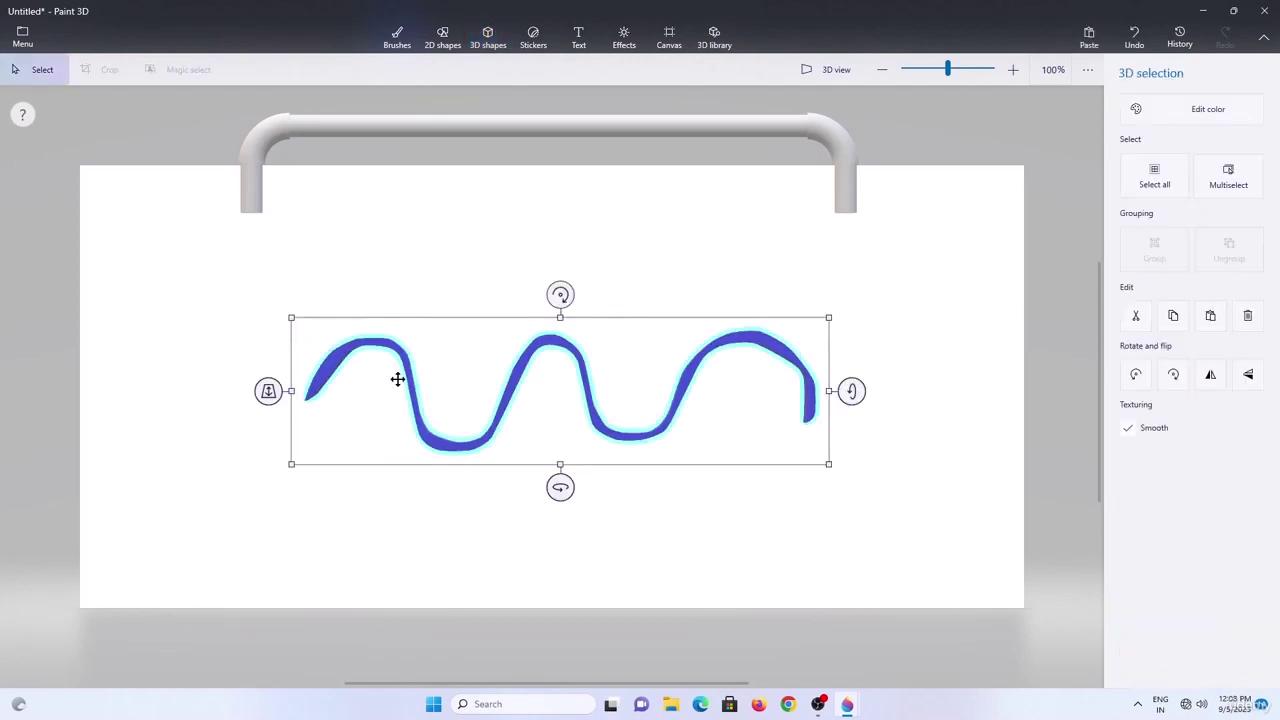
Narrow the wavy strip, tilt it edge-on, and stretch it vertically into a tall pleated curtain panel.
drag(826, 392, 677, 392)
drag(486, 318, 486, 385)
drag(681, 418, 600, 452)
drag(437, 378, 437, 155)
drag(436, 470, 436, 614)
drag(580, 391, 524, 392)
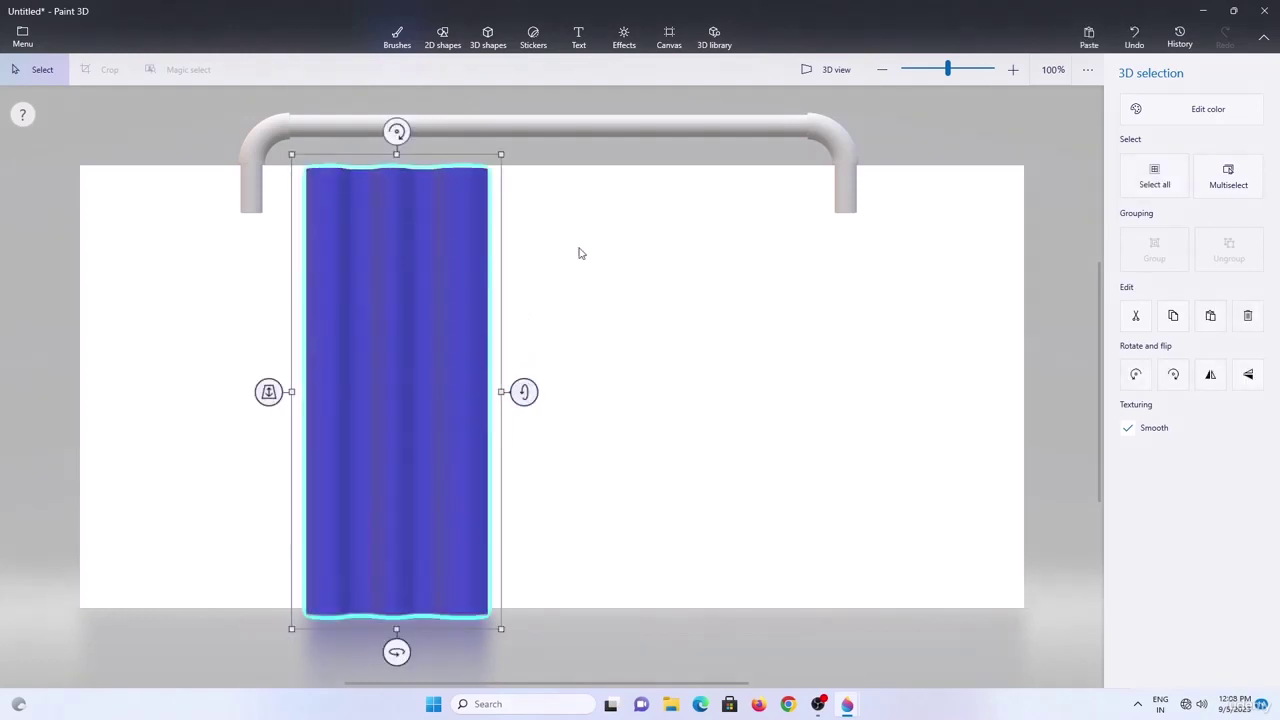
Rotate the rod so its bent ends point backward, and lower it across the curtain's upper part.
click(660, 129)
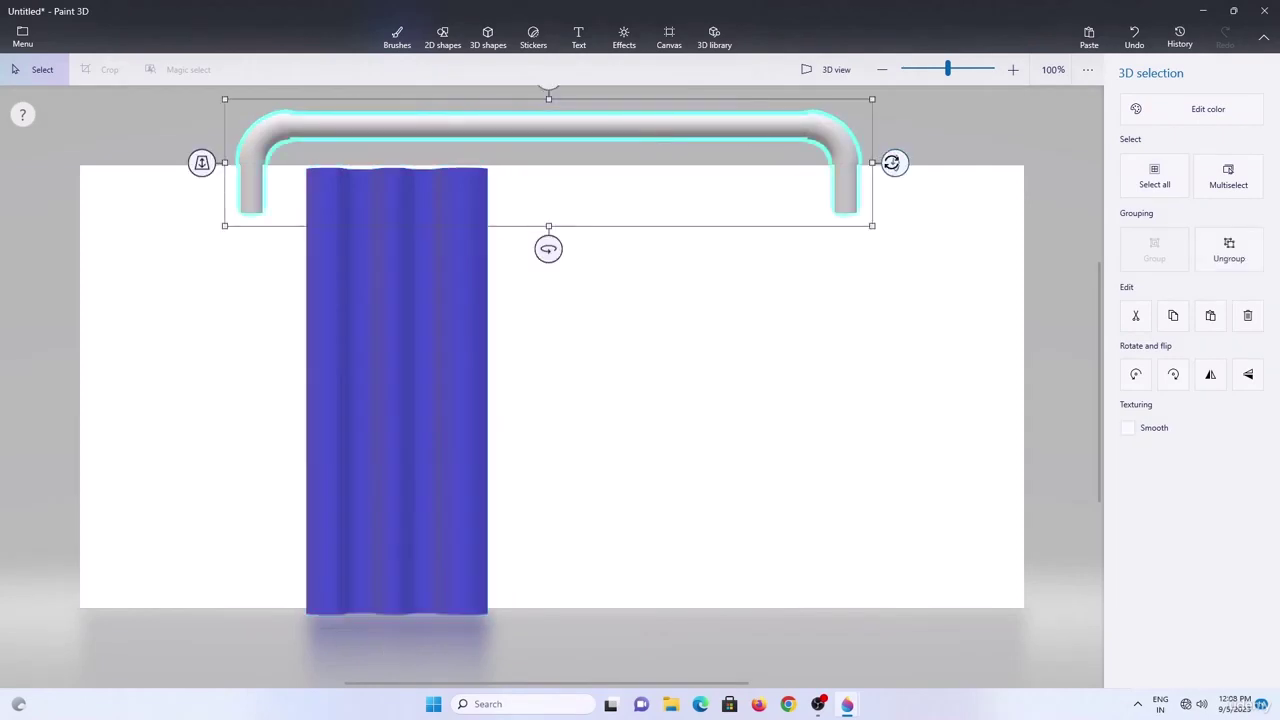
drag(894, 162, 887, 212)
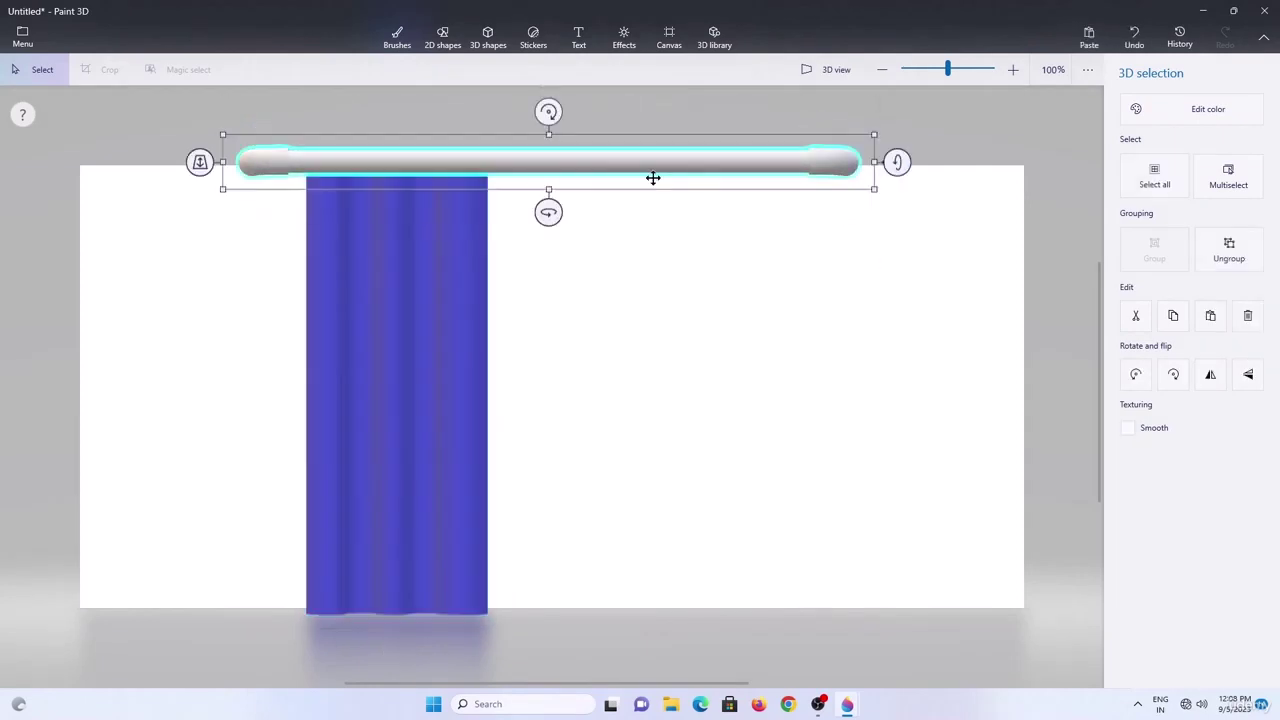
drag(651, 177, 637, 202)
Shift the curtain's depth until the rod weaves through its folds, and lengthen the curtain below the canvas.
click(882, 69)
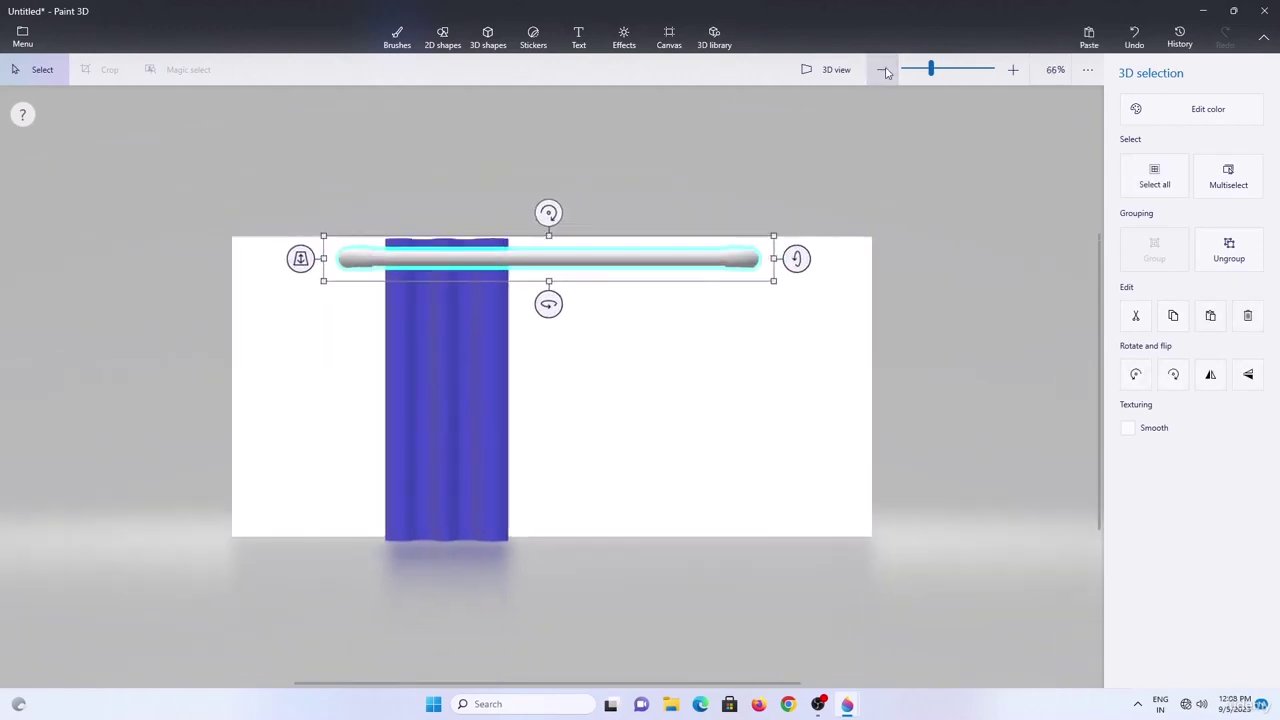
click(483, 400)
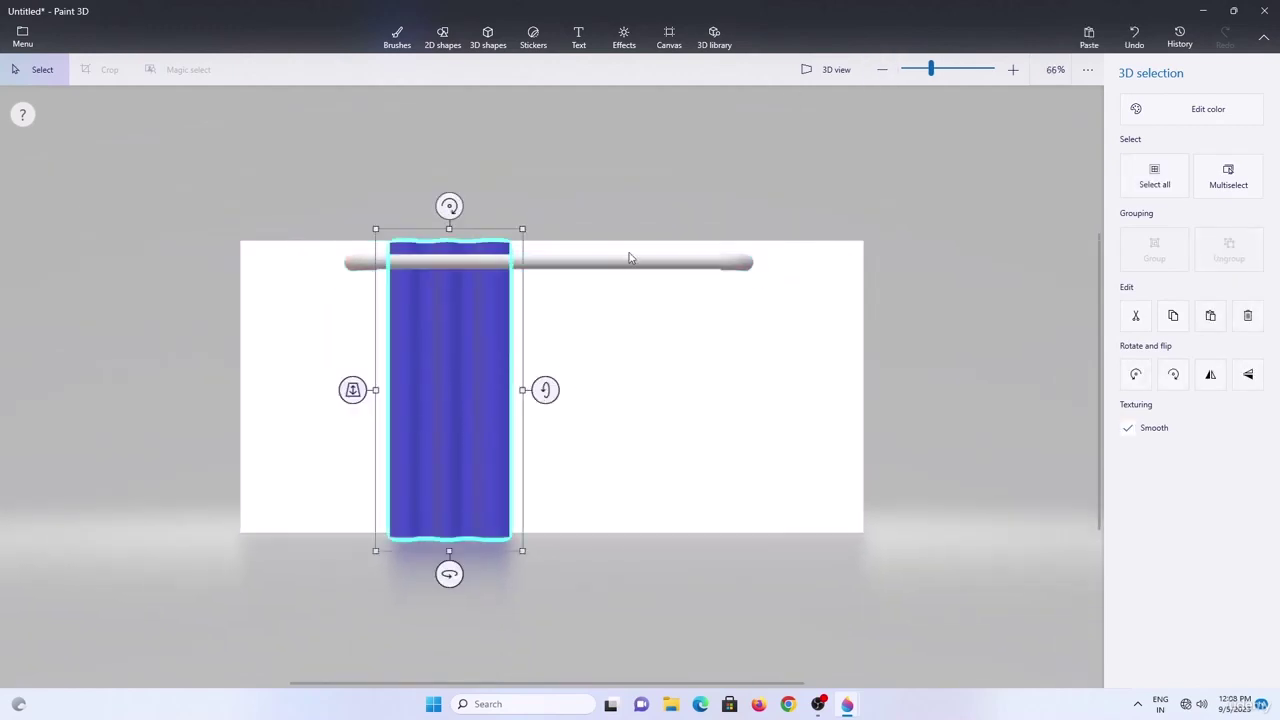
mouse_move(352, 390)
mouse_down()
mouse_move(351, 416)
mouse_move(350, 390)
mouse_up()
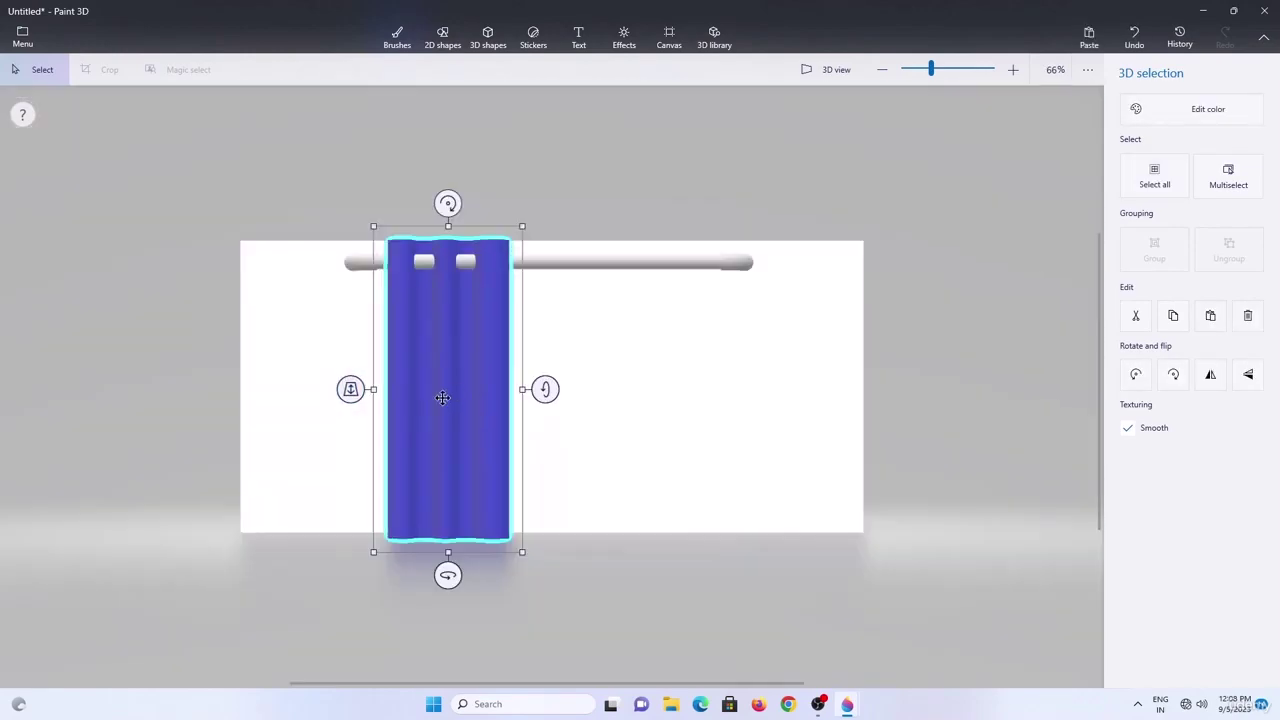
drag(521, 390, 505, 394)
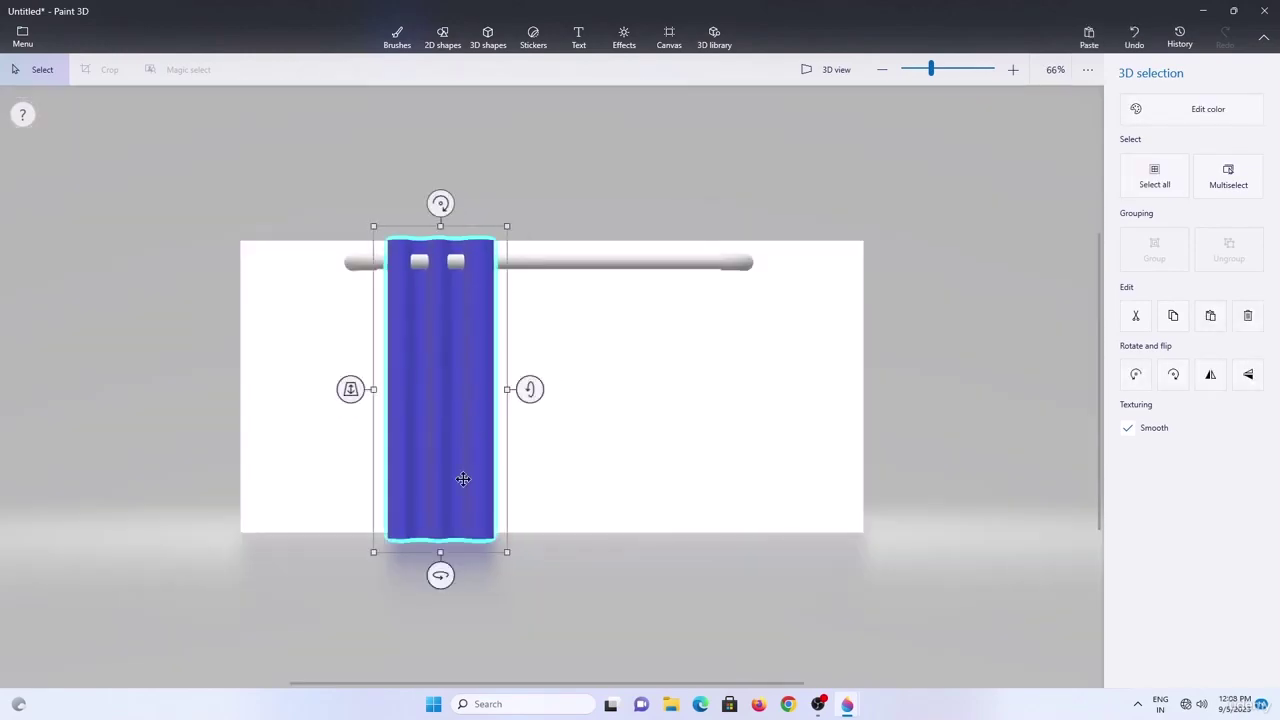
drag(442, 550, 440, 604)
drag(507, 415, 521, 415)
Duplicate the curtain onto the rod's right side, and group both curtains and the rod into one object.
click(476, 414)
key(ctrl+c)
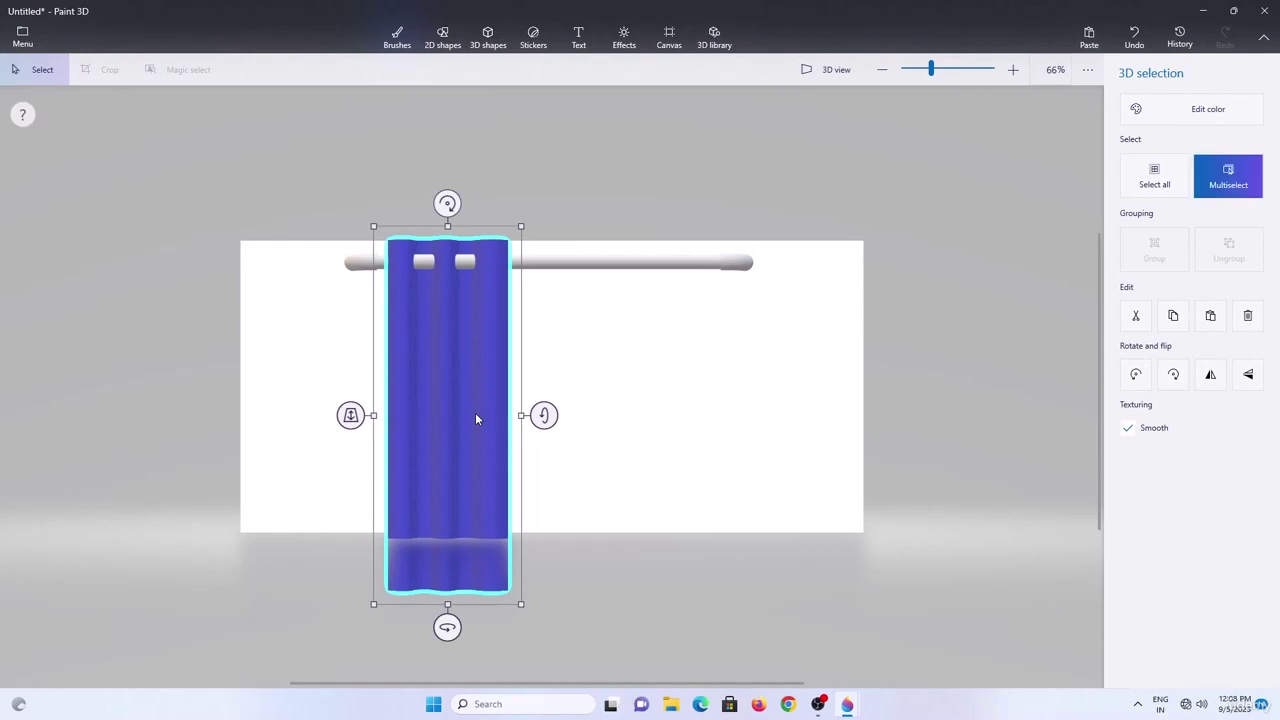
key(ctrl+v)
ctrl+drag(471, 417, 689, 420)
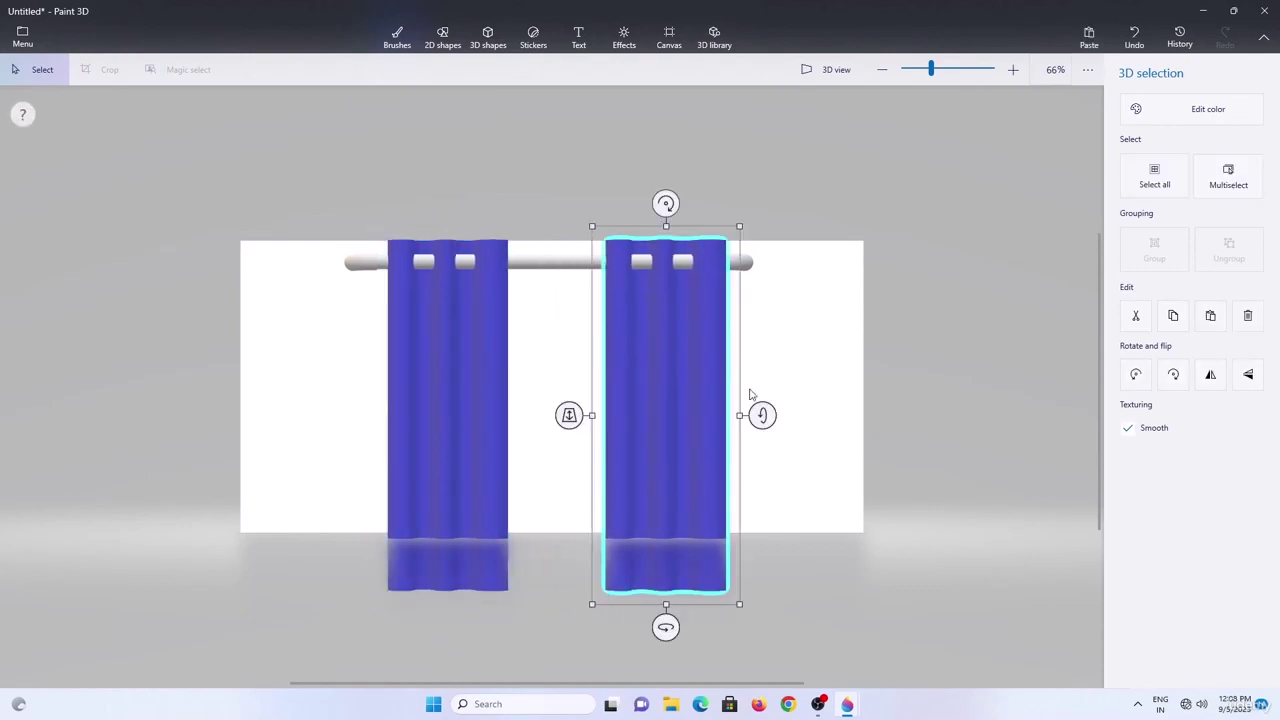
key(ctrl+a)
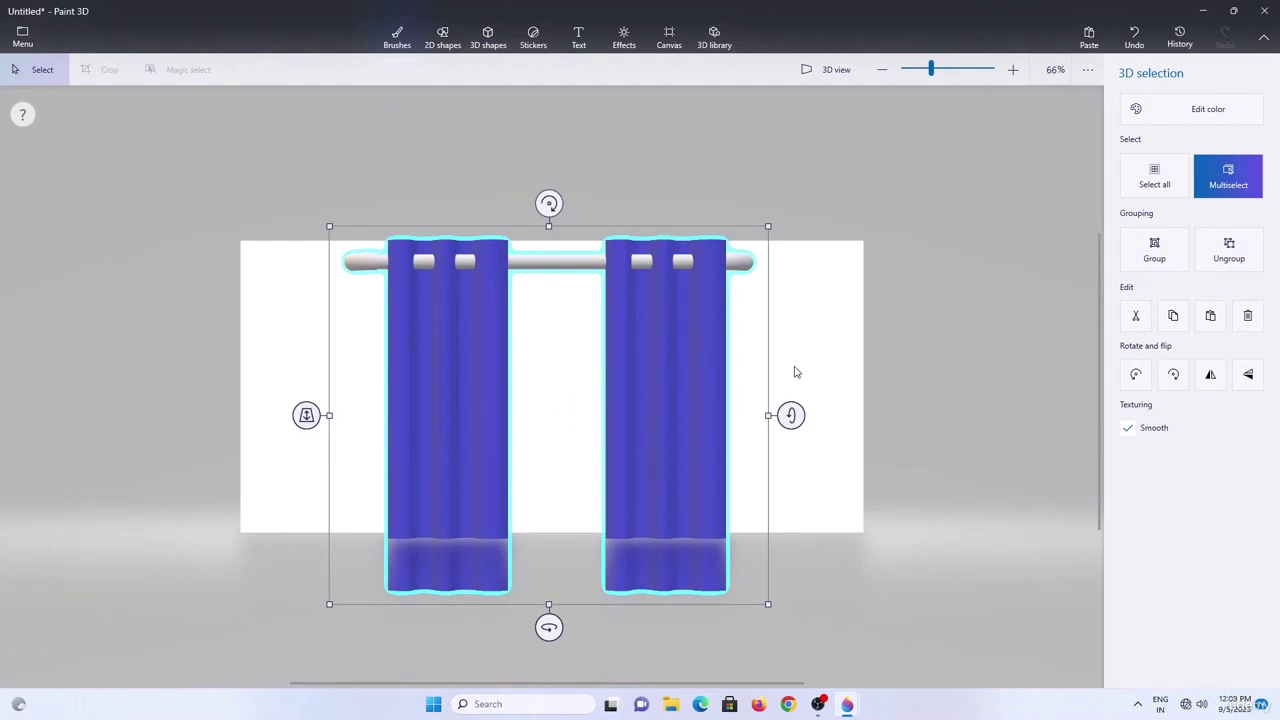
click(1152, 255)
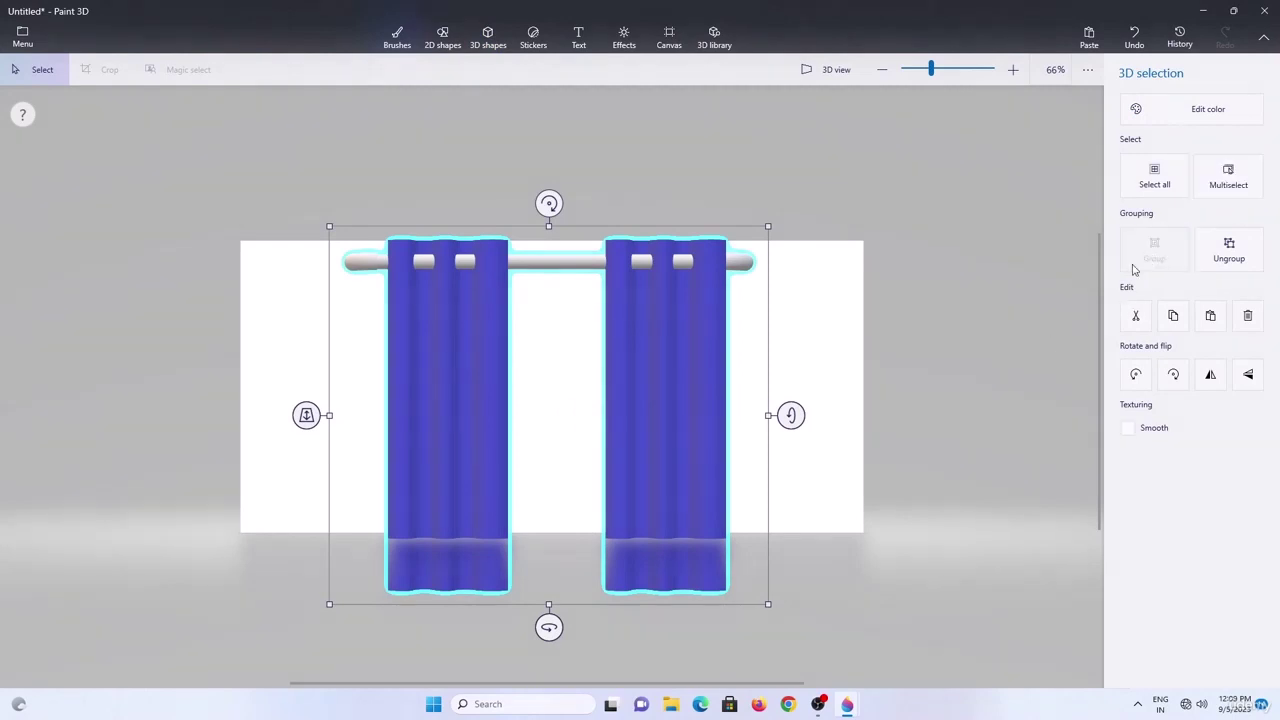
Copy the grouped curtains and rod into the open room project.
key(ctrl)
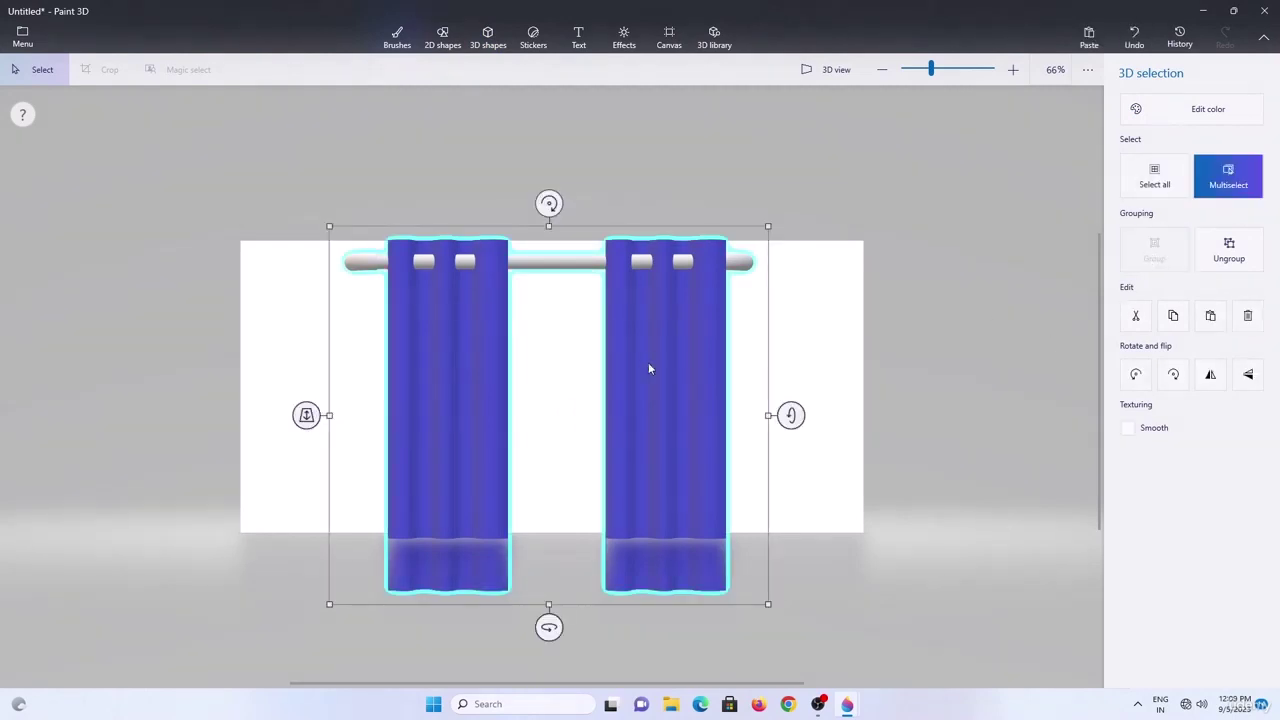
mouse_move(850, 702)
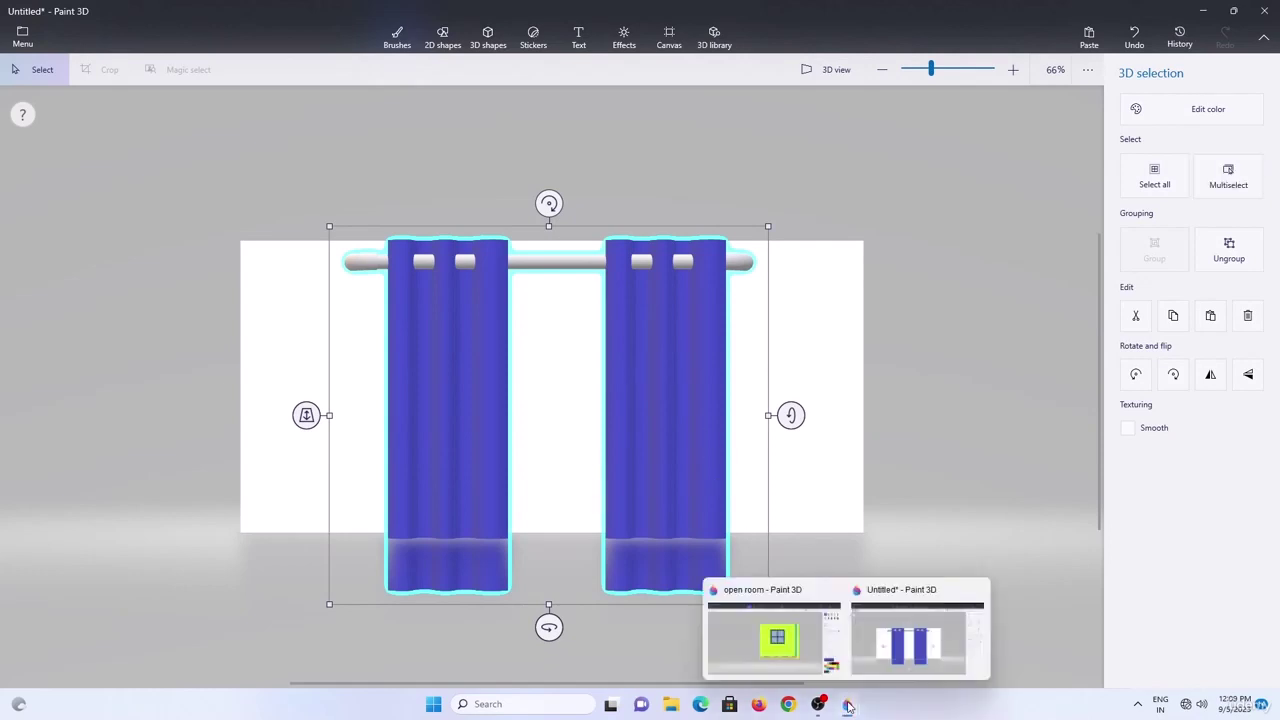
click(789, 660)
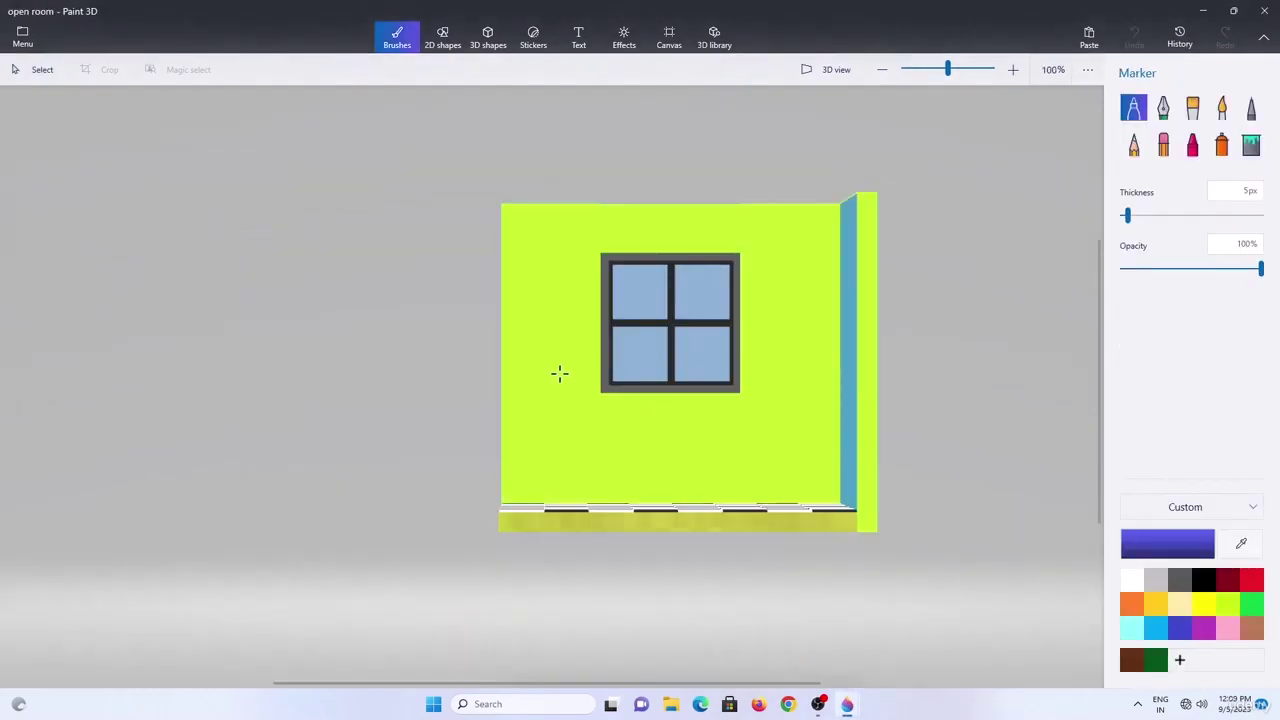
key(ctrl+v)
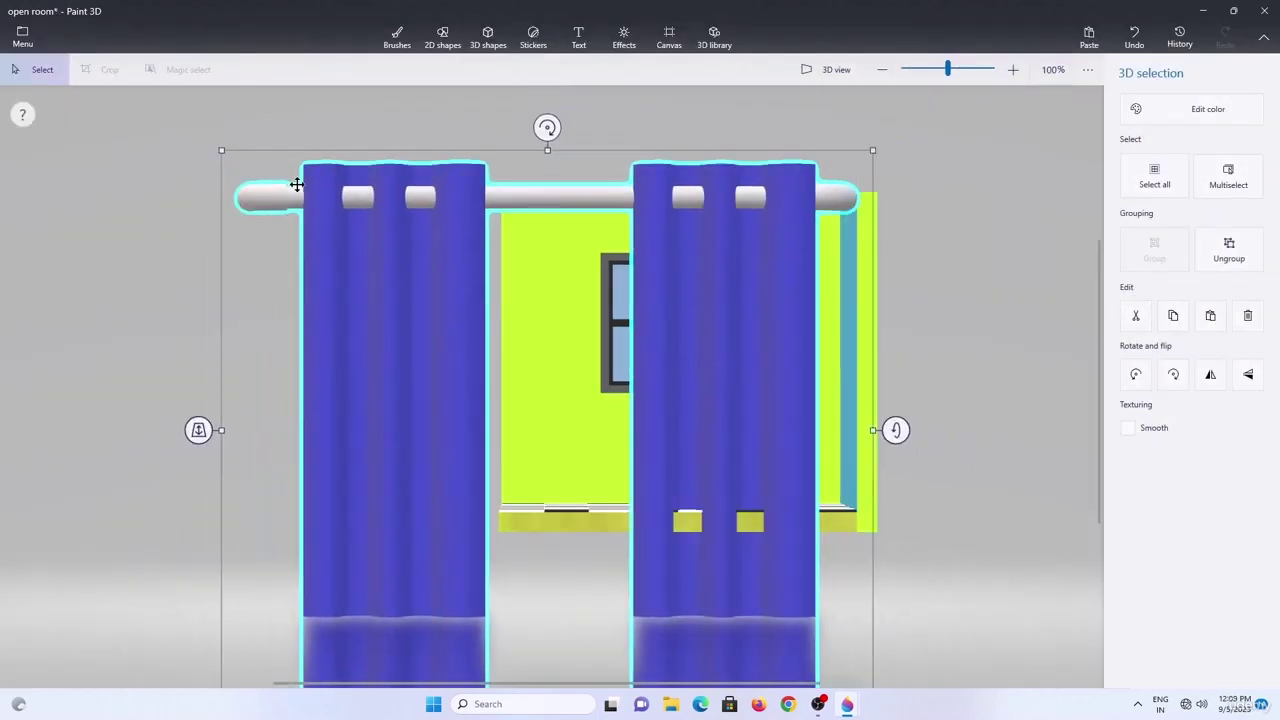
Shrink the curtain set to slightly wider than the window, place it over the window, and push it back toward the wall.
drag(297, 184, 588, 281)
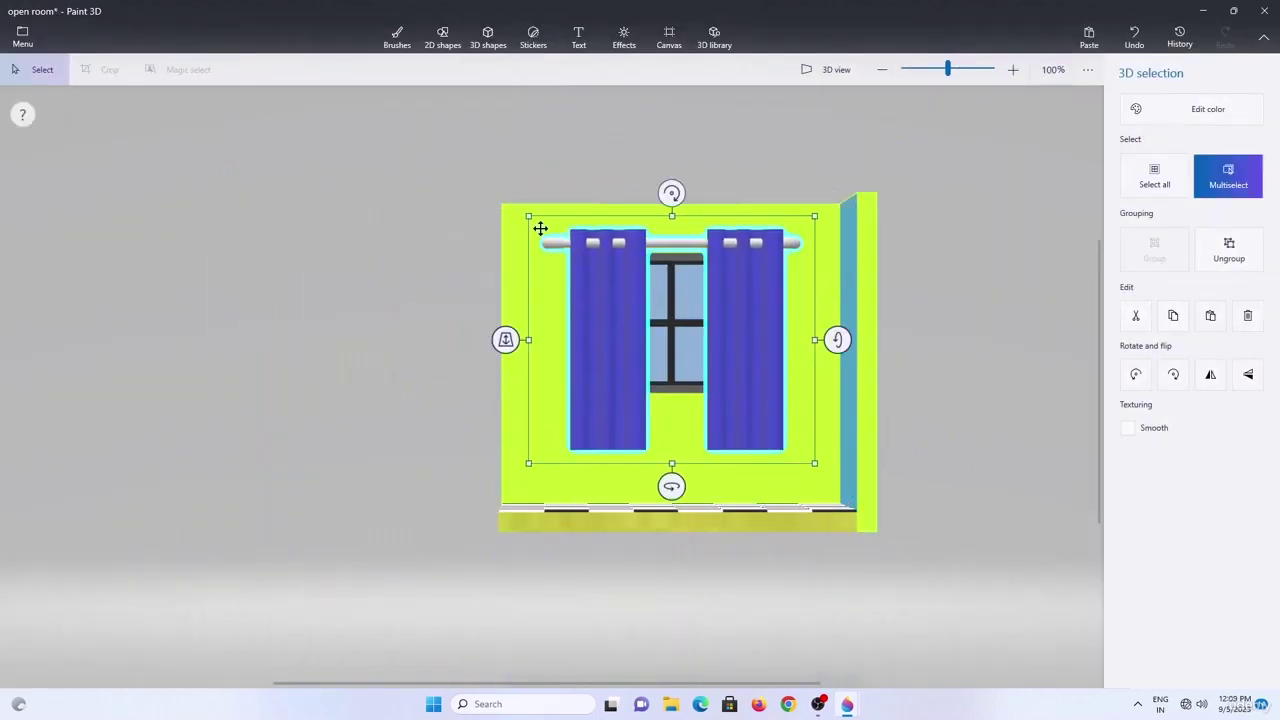
shift+drag(532, 217, 573, 271)
drag(629, 311, 595, 278)
drag(545, 318, 560, 168)
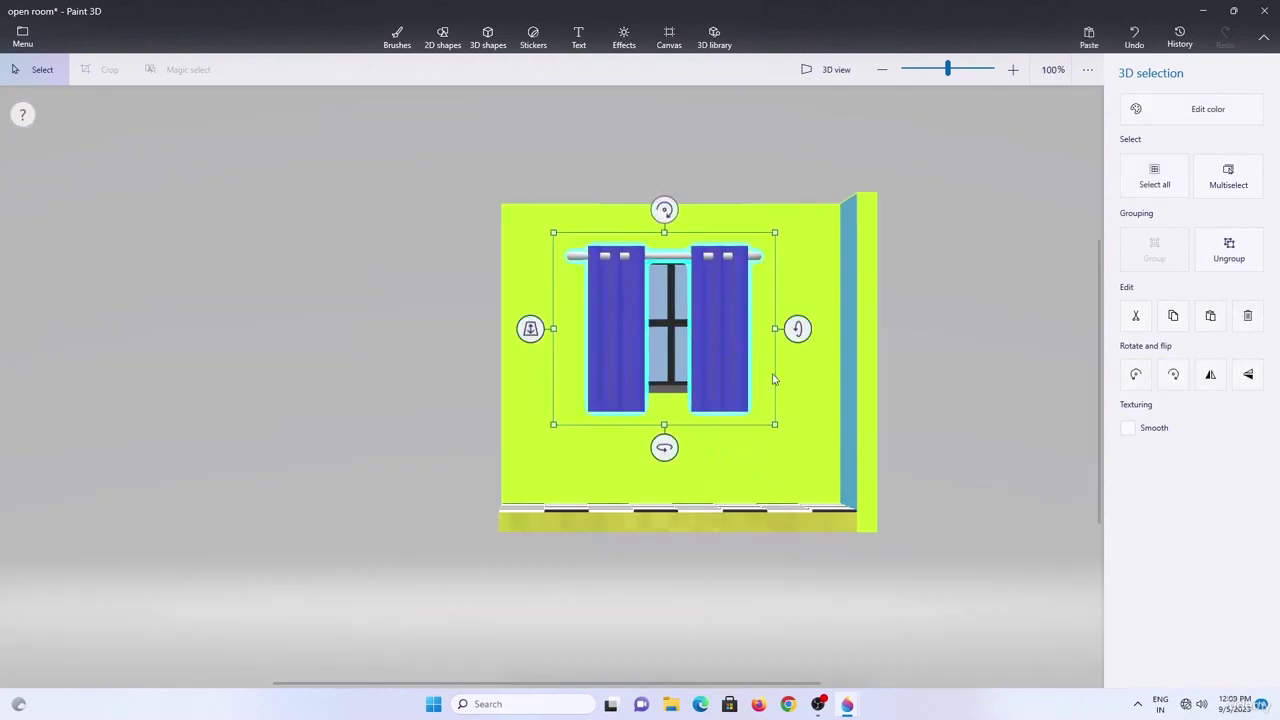
Turn the whole room side-on, and move the curtain set closer so the rod's ends sink into the window wall.
key(ctrl)
key(ctrl+a)
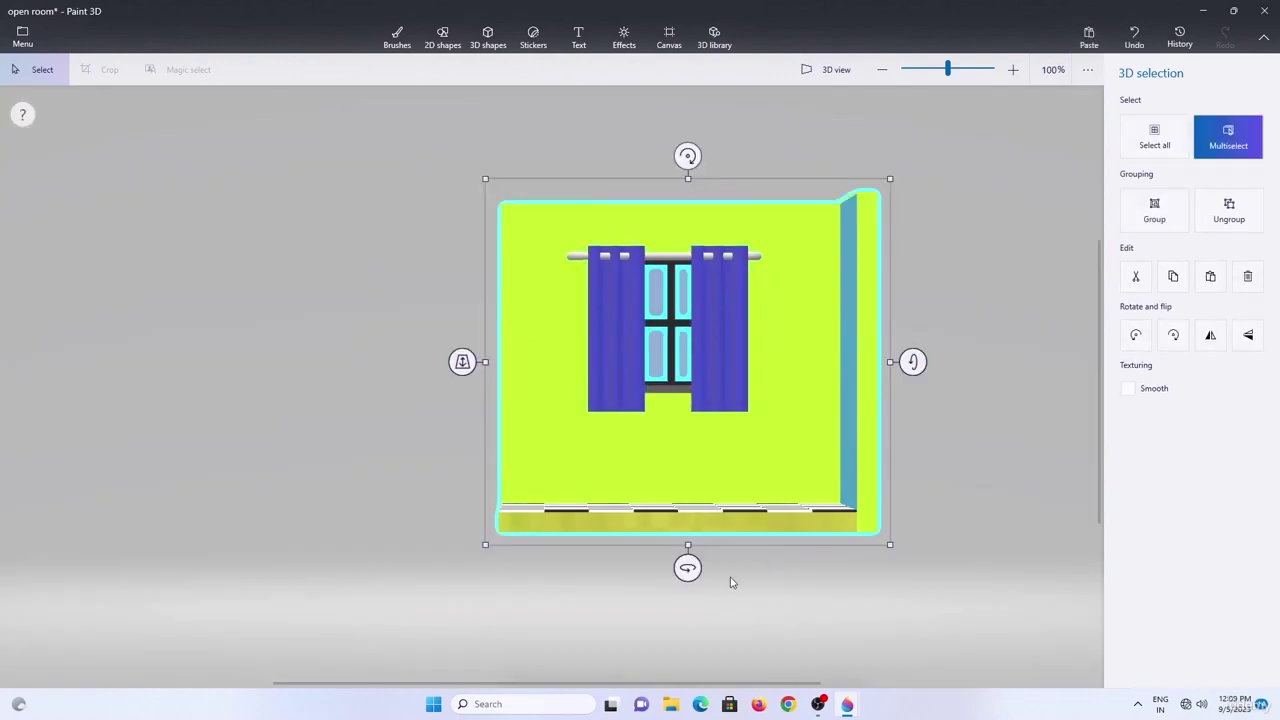
drag(691, 566, 878, 588)
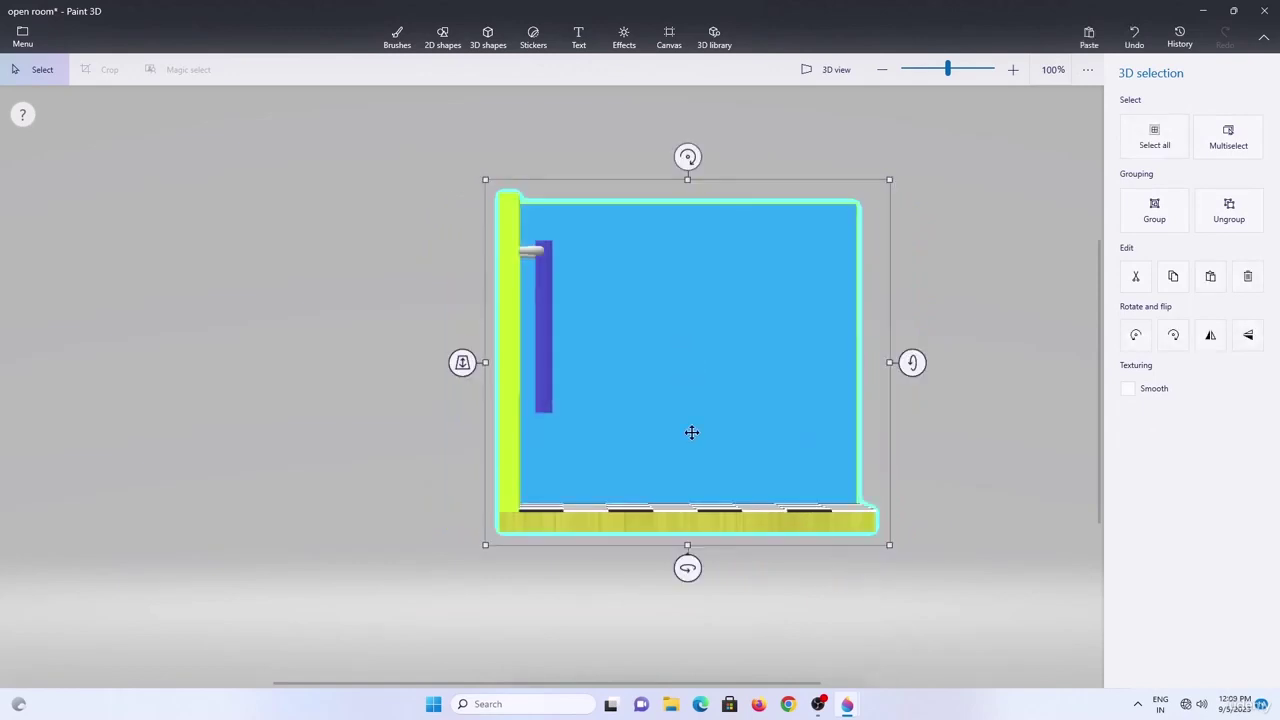
click(545, 331)
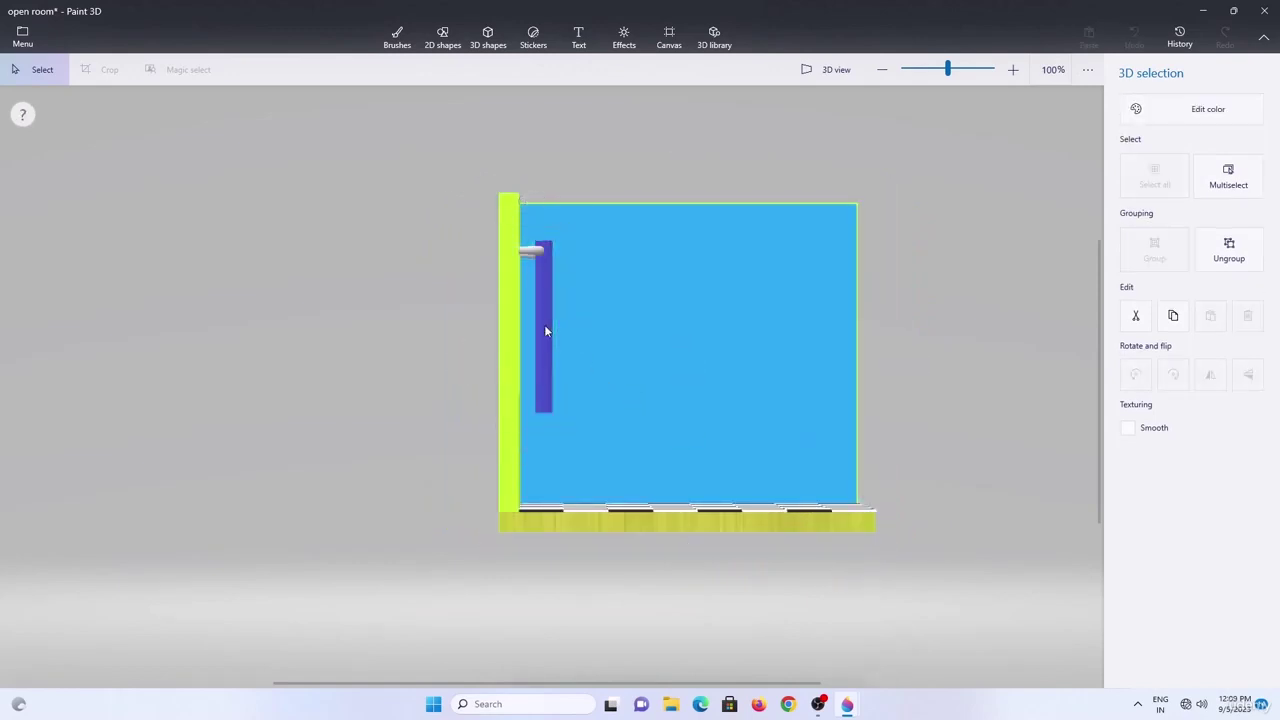
drag(545, 331, 537, 330)
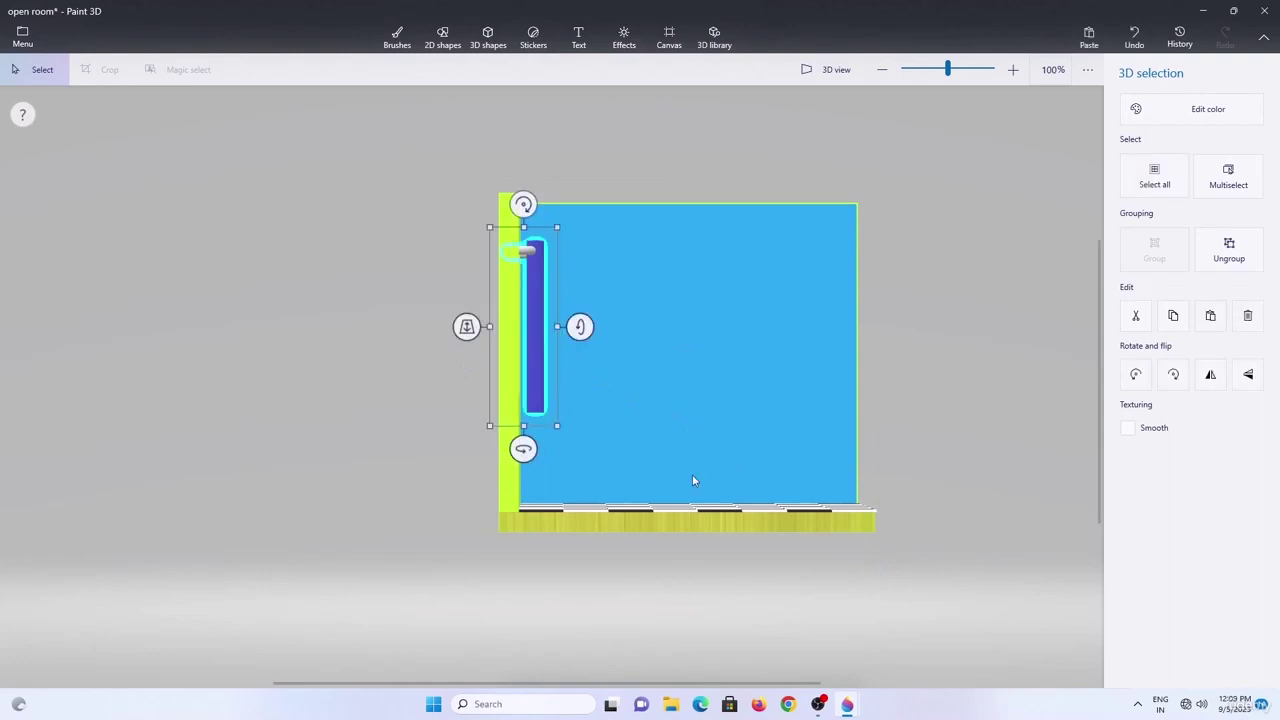
Turn the whole room back to its front view, and group the room, window and curtains into one object.
click(867, 584)
key(ctrl+a)
mouse_move(686, 567)
mouse_down()
mouse_move(499, 567)
mouse_move(514, 562)
mouse_up()
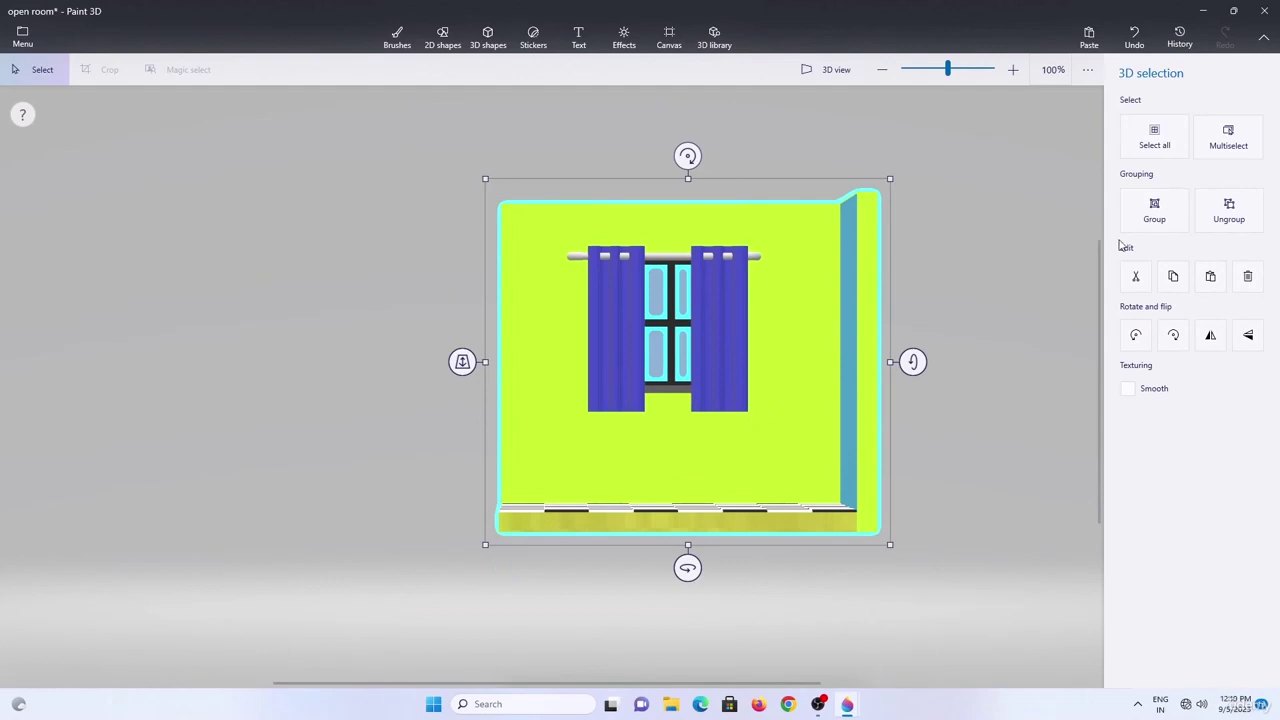
click(1152, 220)
mouse_move(688, 568)
mouse_down()
mouse_move(817, 571)
mouse_move(688, 568)
mouse_up()
click(818, 704)
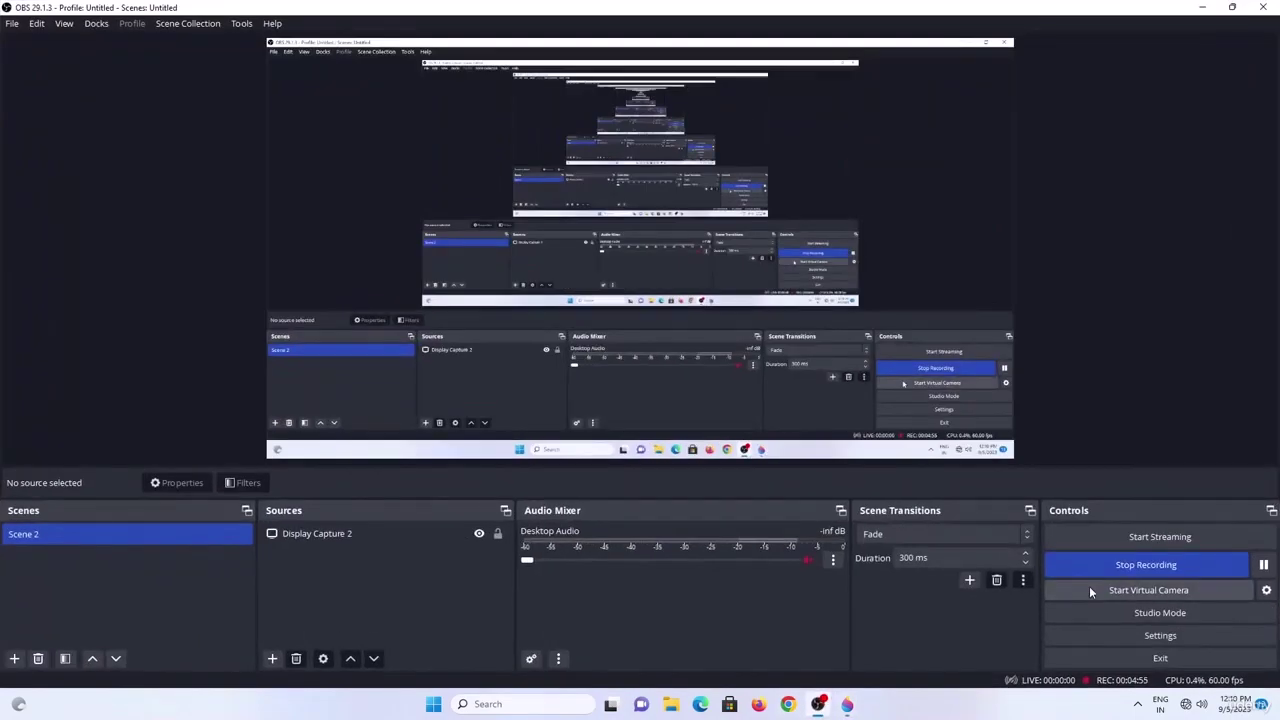
click(1104, 566)
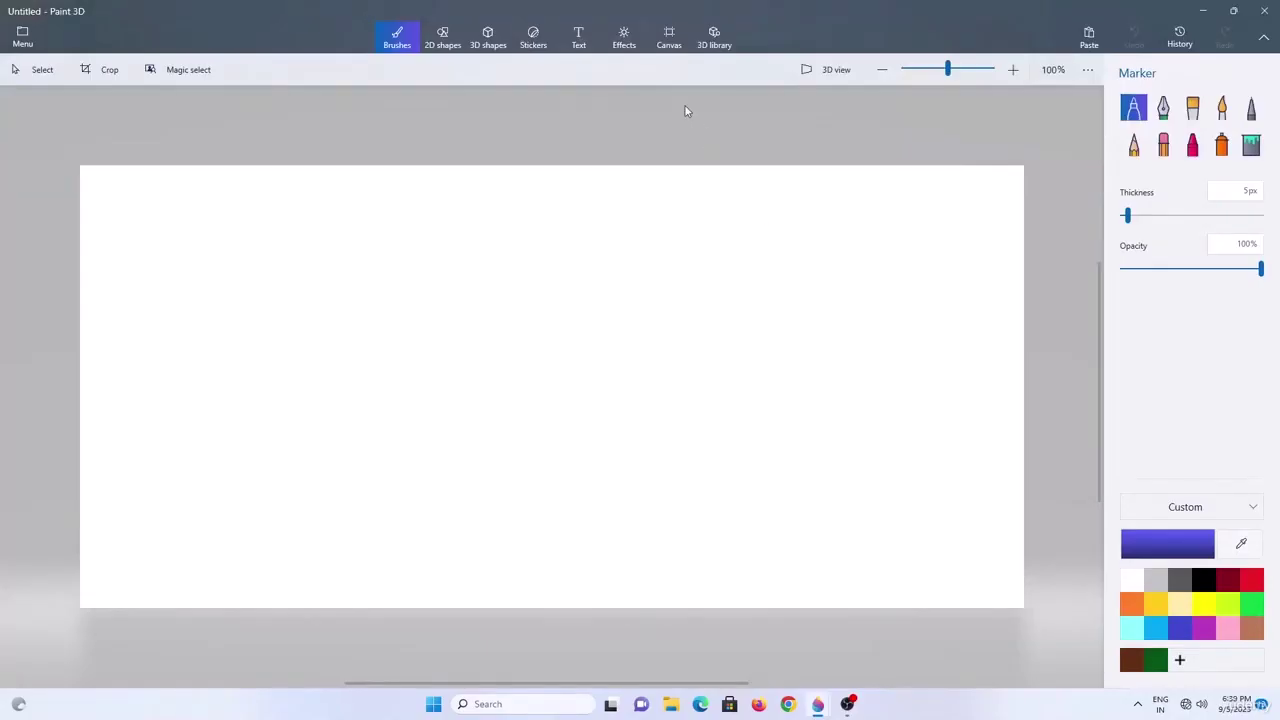
Hide the canvas in the new project, and create a tall narrow box as the bed's post.
click(671, 40)
click(1135, 115)
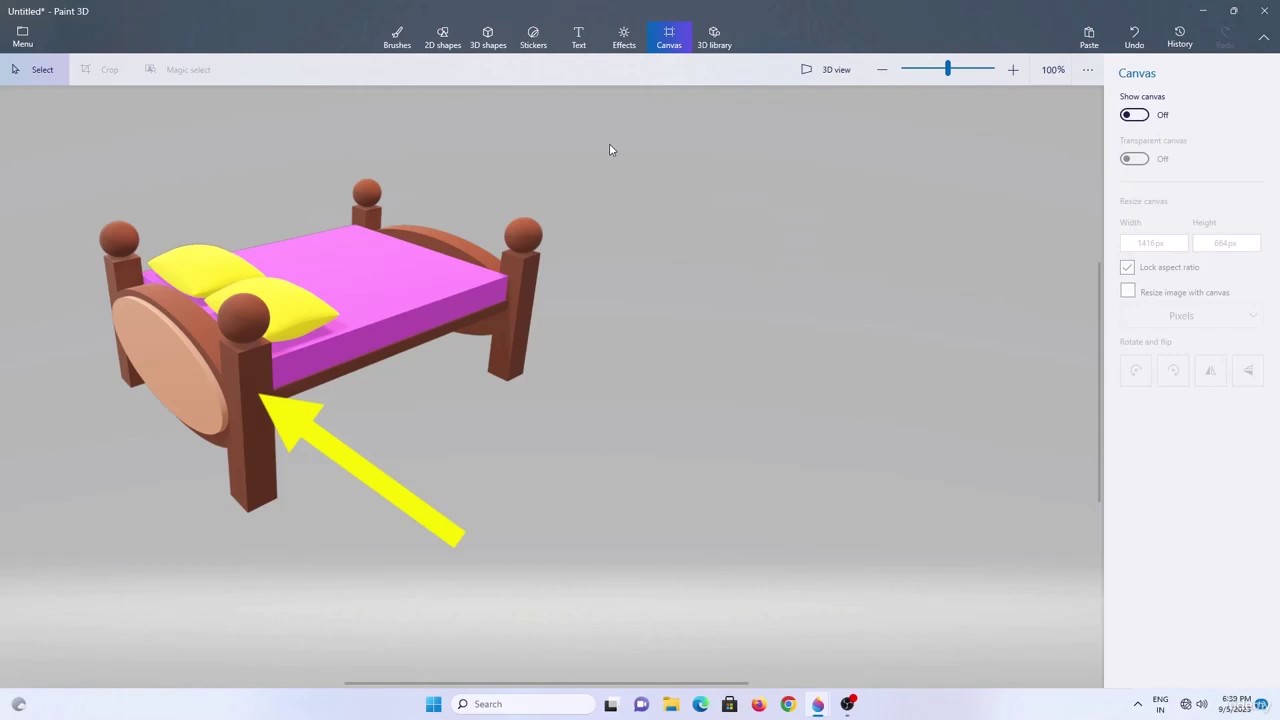
click(488, 38)
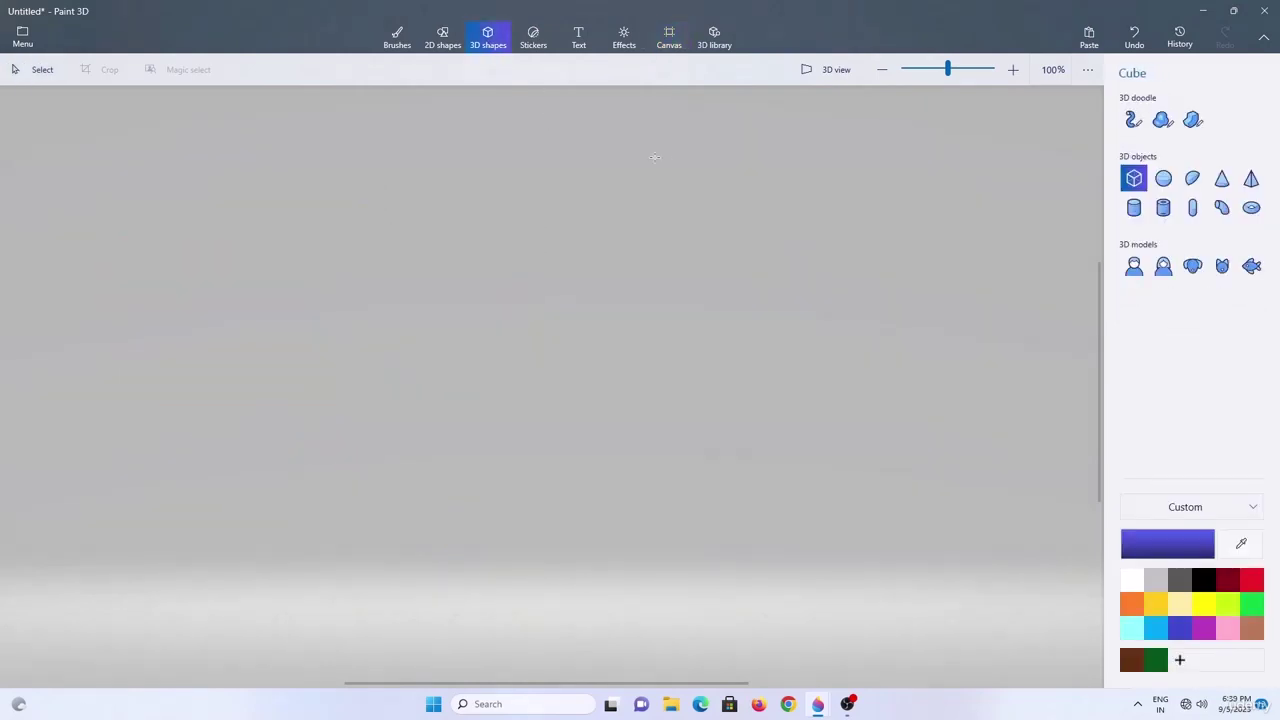
mouse_move(437, 285)
mouse_down()
mouse_move(484, 534)
mouse_move(464, 319)
mouse_up()
drag(468, 427, 576, 419)
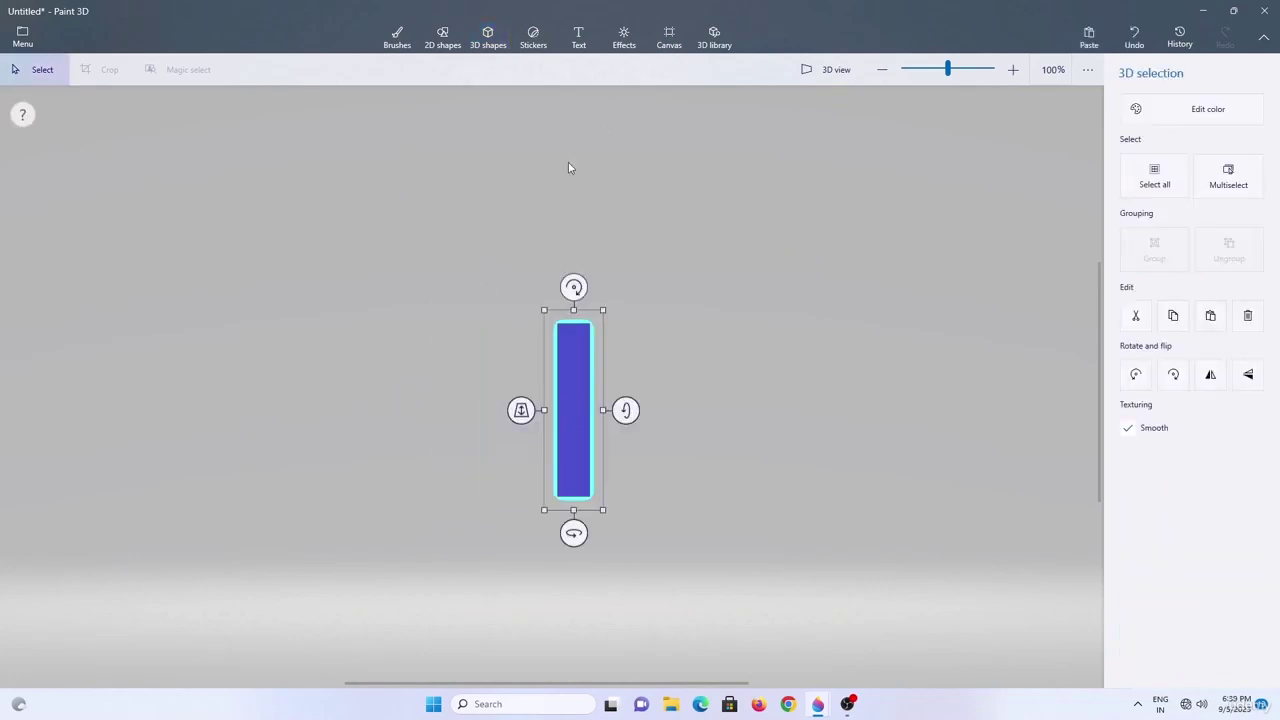
Add a sphere, shrink it to slightly wider than the post, and set it on the post's upper end.
click(488, 38)
click(1162, 177)
click(569, 271)
drag(569, 271, 588, 250)
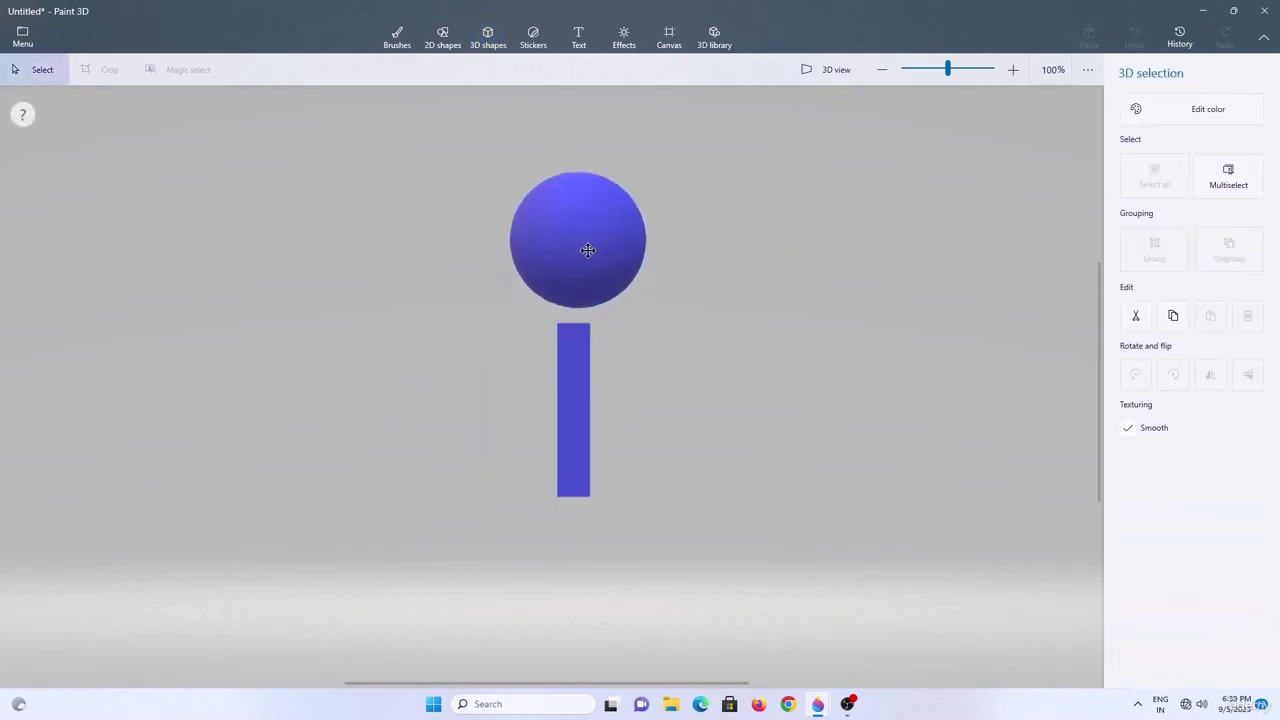
drag(657, 136, 574, 300)
Check the ball's alignment on the post by rotating both, and group them into one object.
click(634, 511)
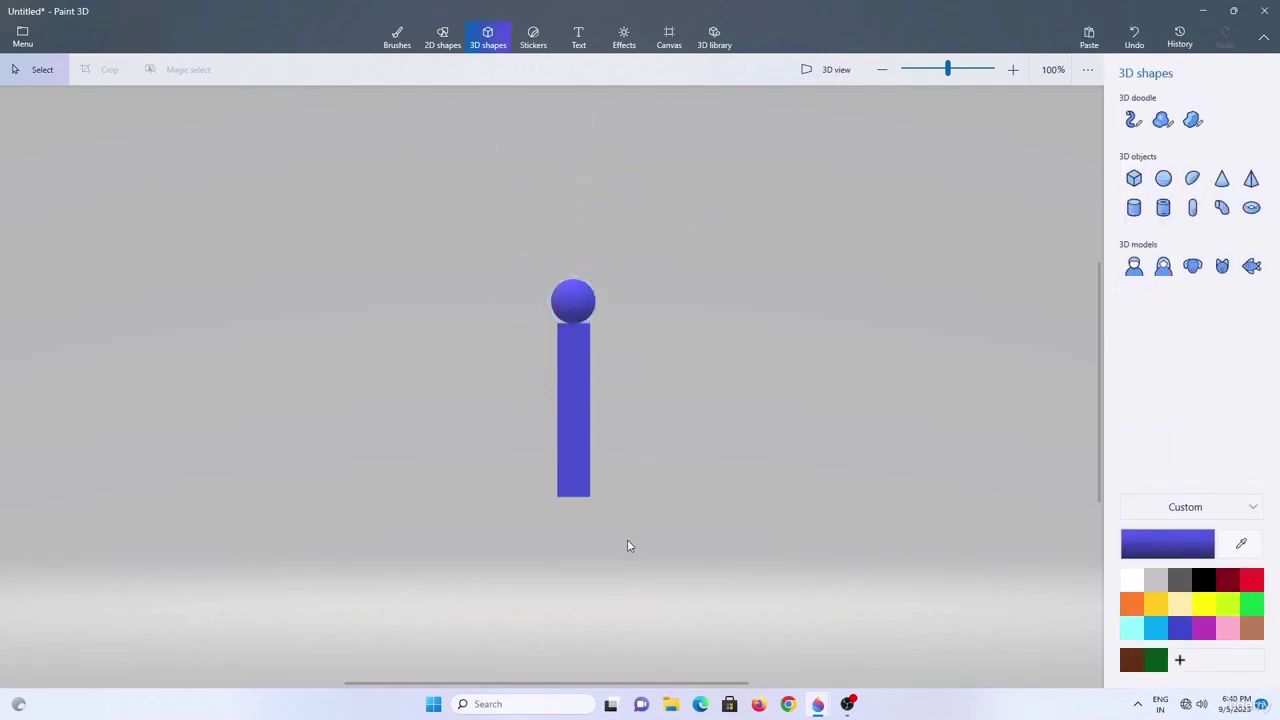
right_click(627, 541)
drag(623, 533, 526, 249)
drag(574, 531, 618, 533)
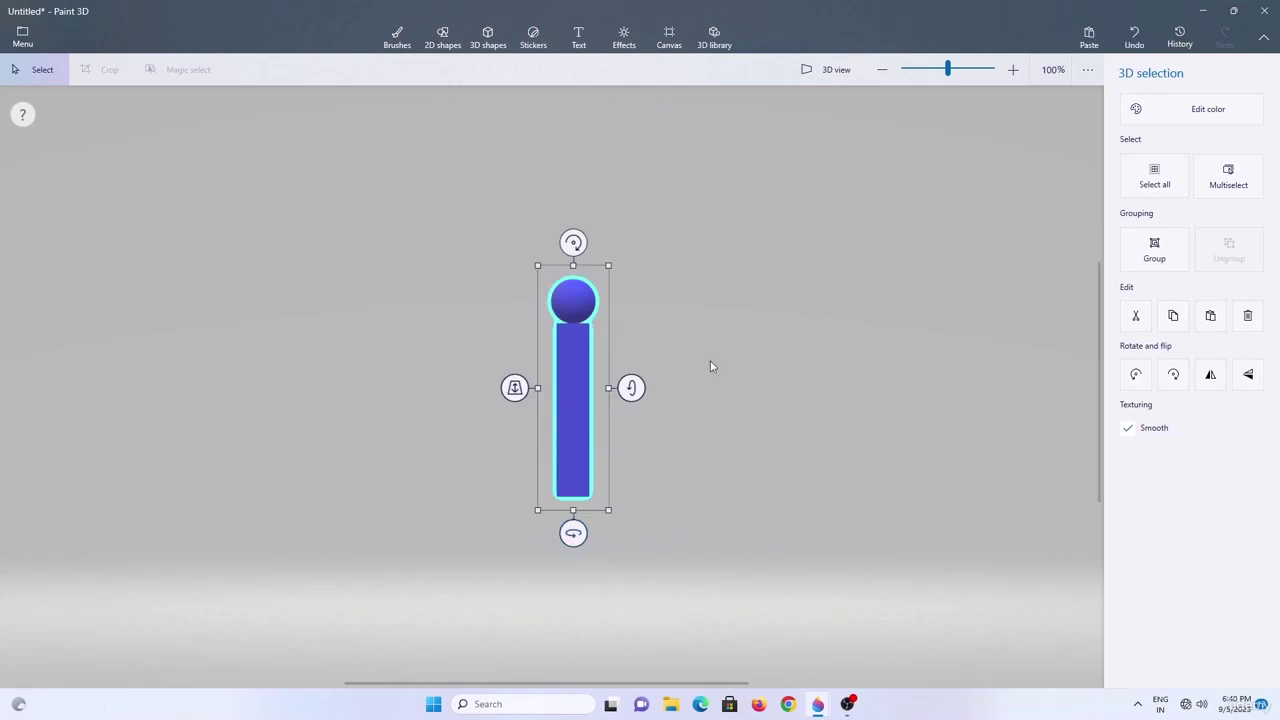
click(711, 363)
key(ctrl+a)
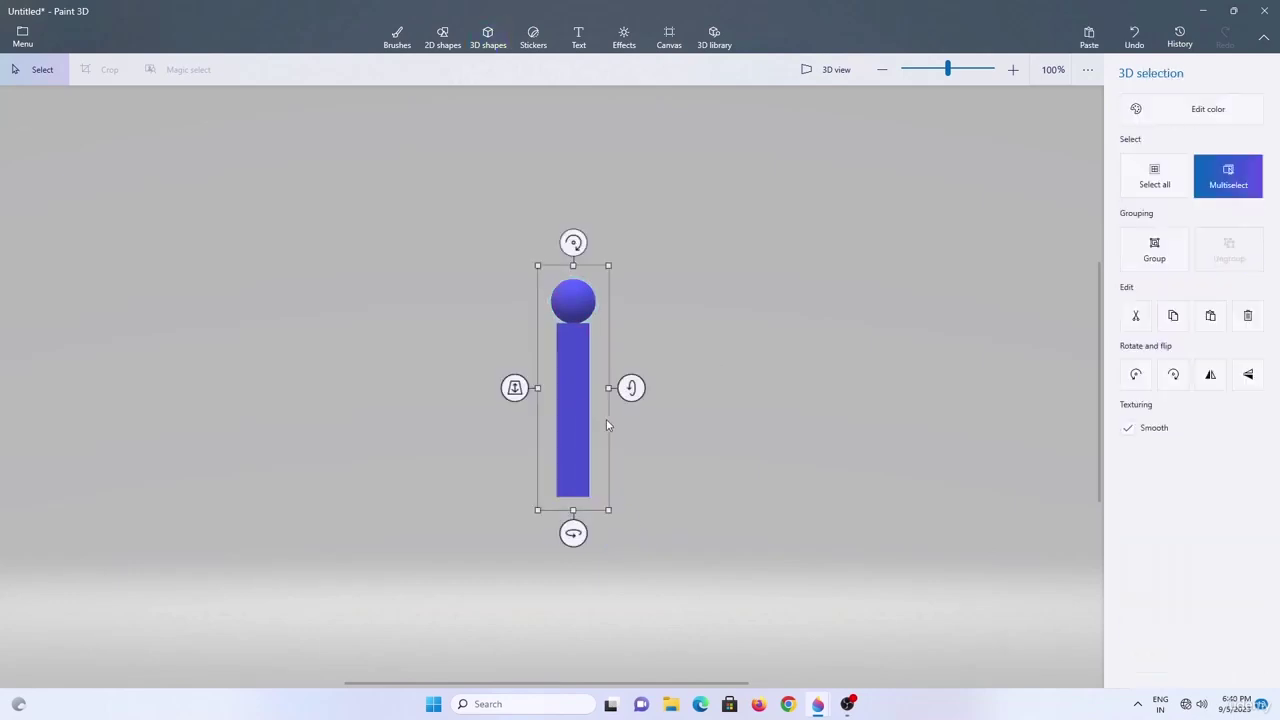
click(1152, 258)
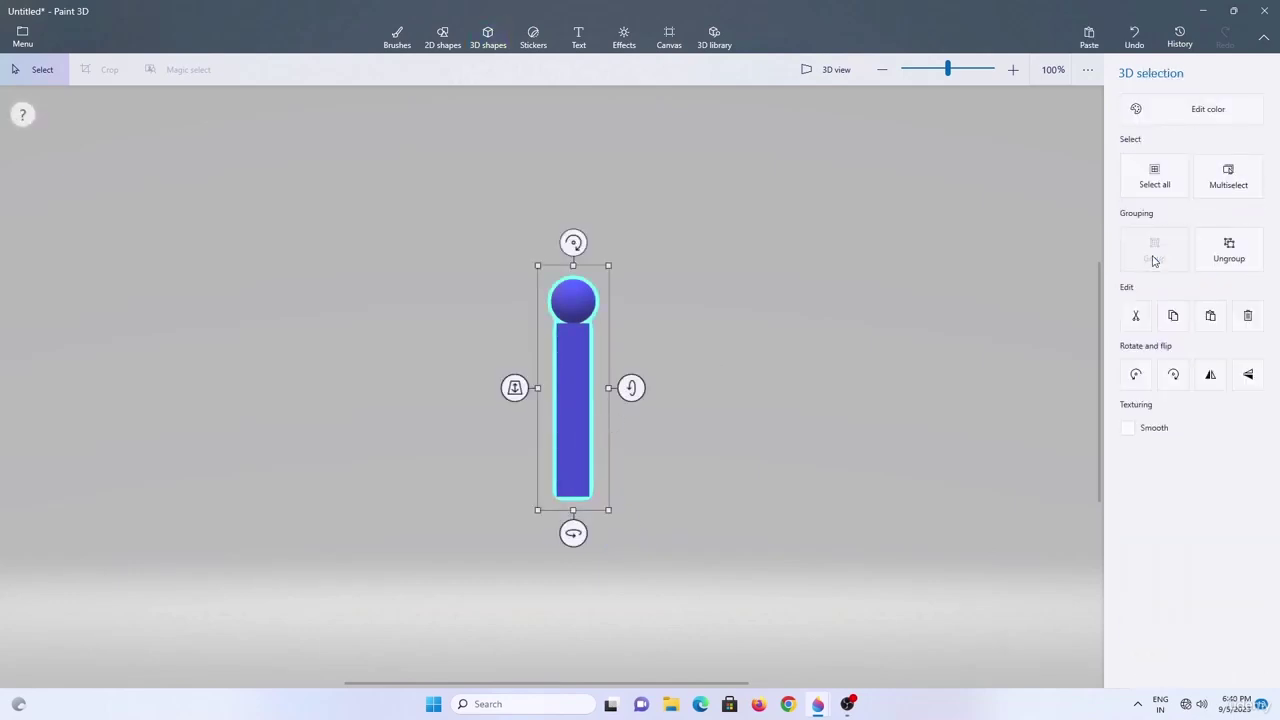
Colour the grouped post and ball dark brown.
click(1150, 110)
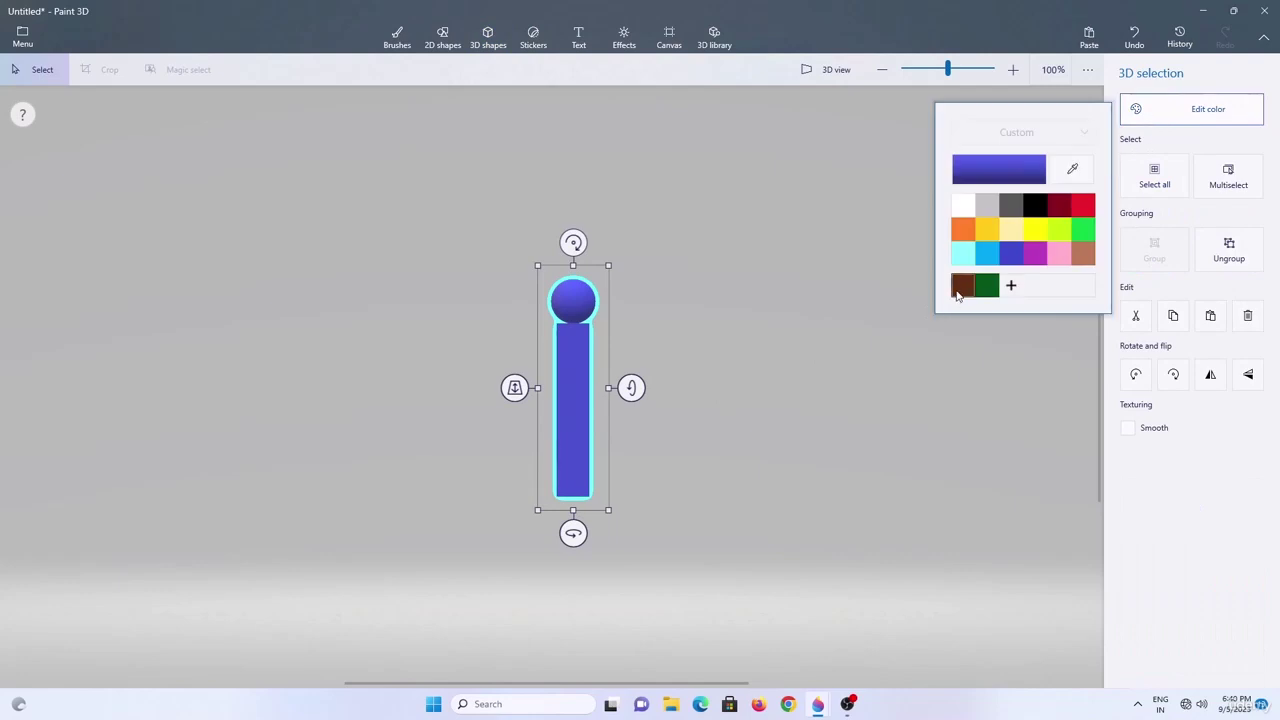
click(962, 286)
click(574, 376)
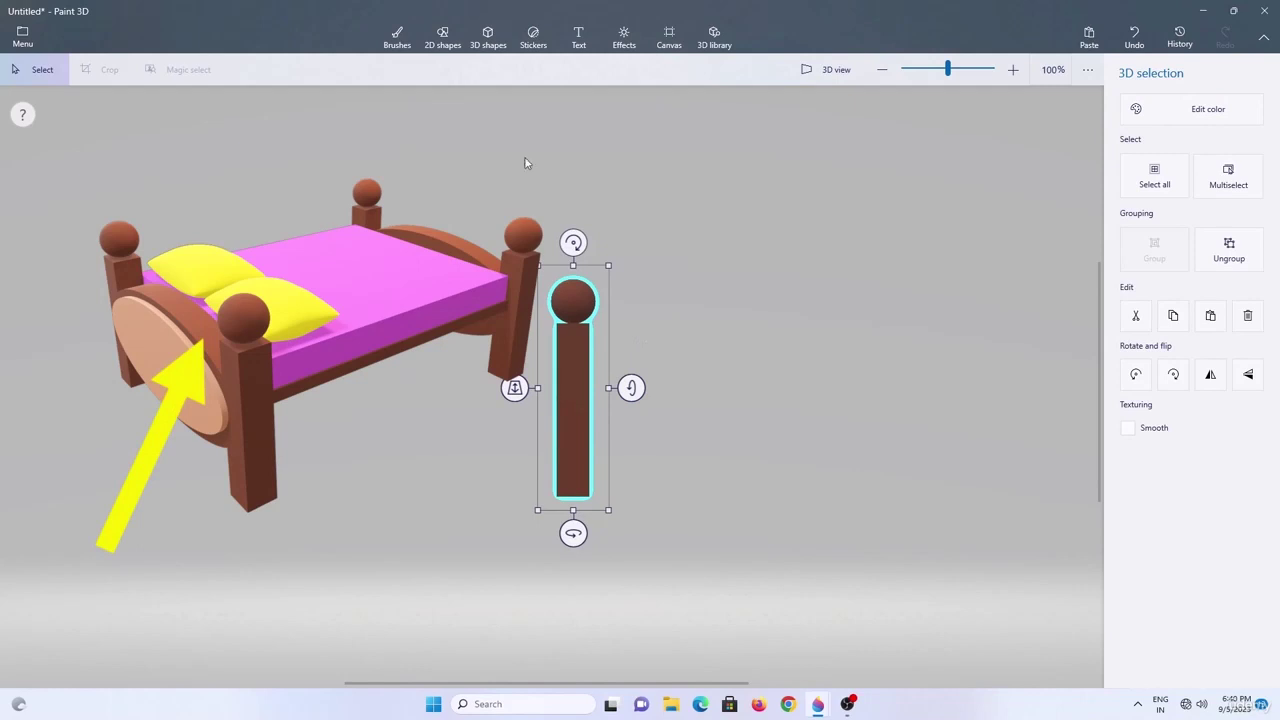
Add a cylinder, tilt it end-on, and widen it into a horizontal oval beside the post.
click(488, 38)
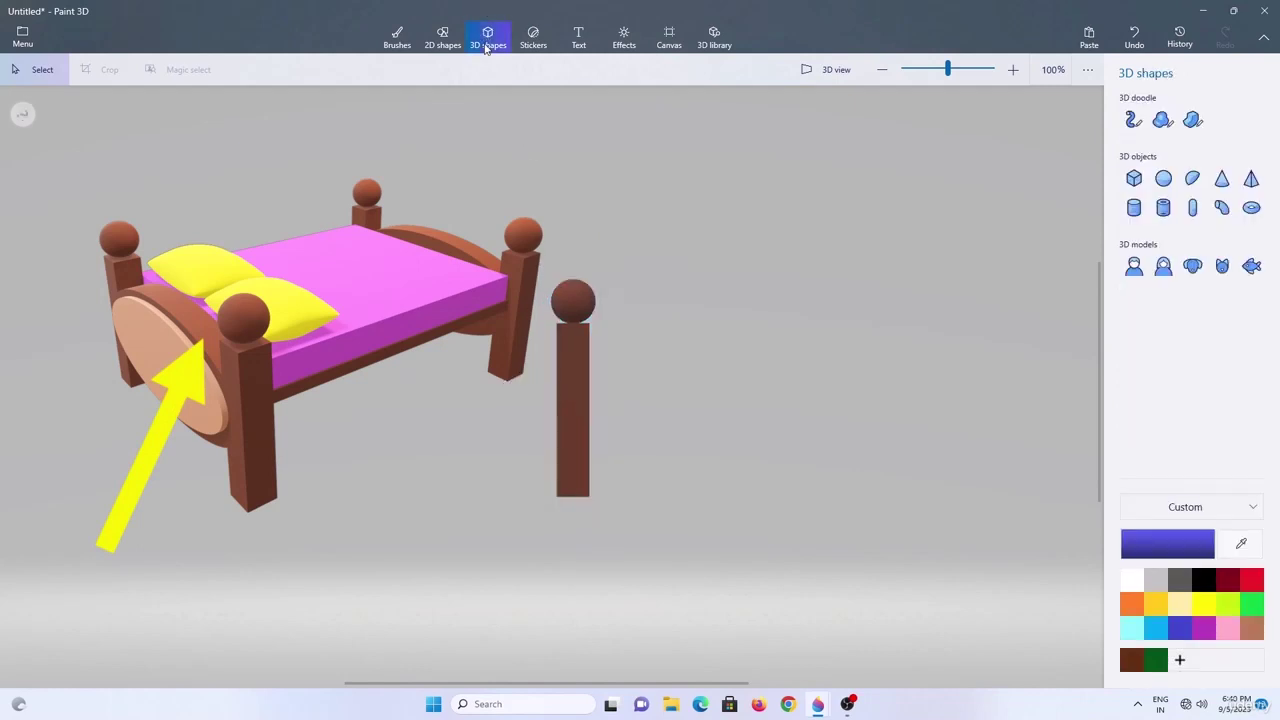
click(1133, 207)
click(691, 320)
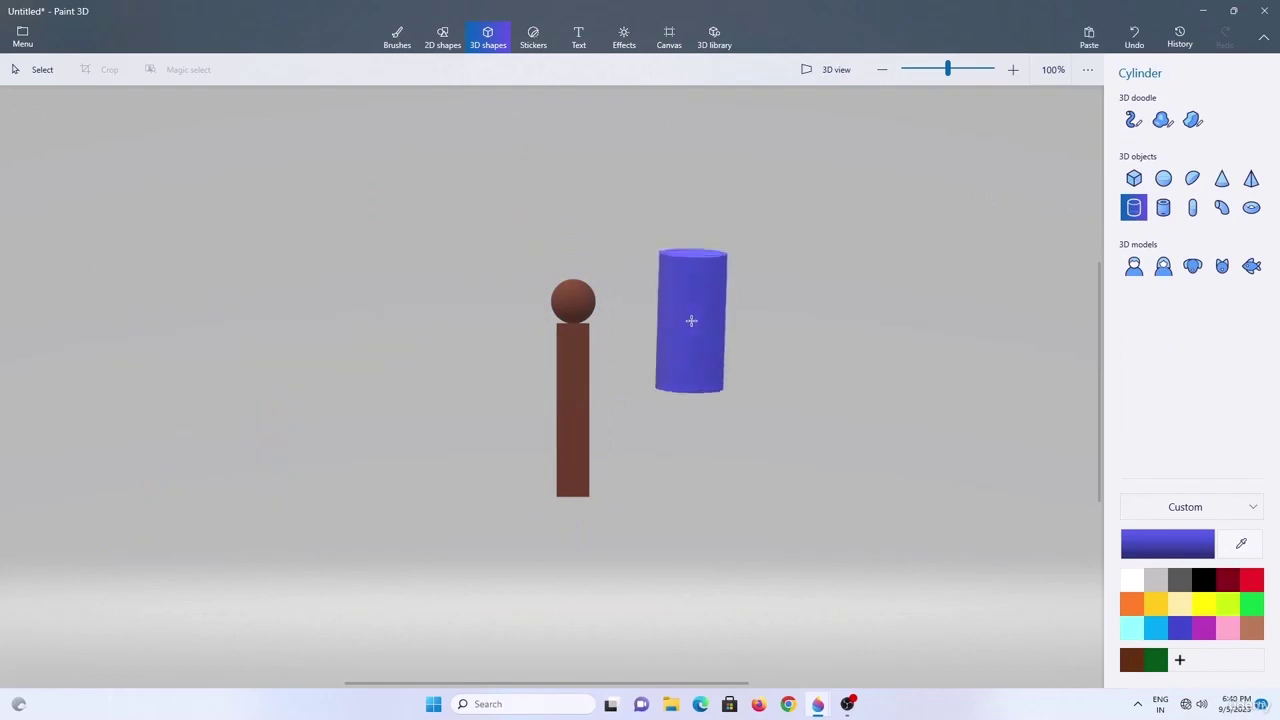
drag(691, 241, 694, 339)
drag(762, 374, 828, 374)
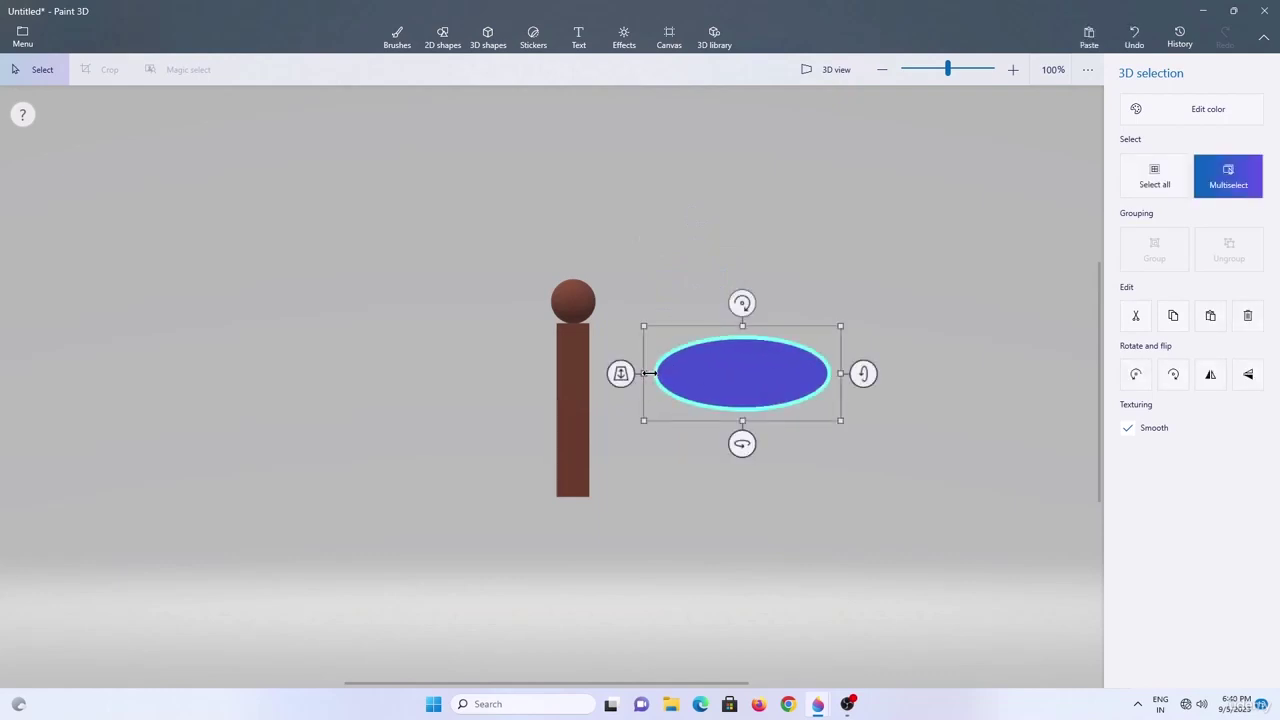
drag(648, 374, 596, 374)
Enlarge the oval into a headboard, overlap its left end with the post, and adjust its depth.
shift+drag(717, 422, 662, 419)
ctrl+drag(800, 397, 893, 402)
drag(517, 413, 520, 404)
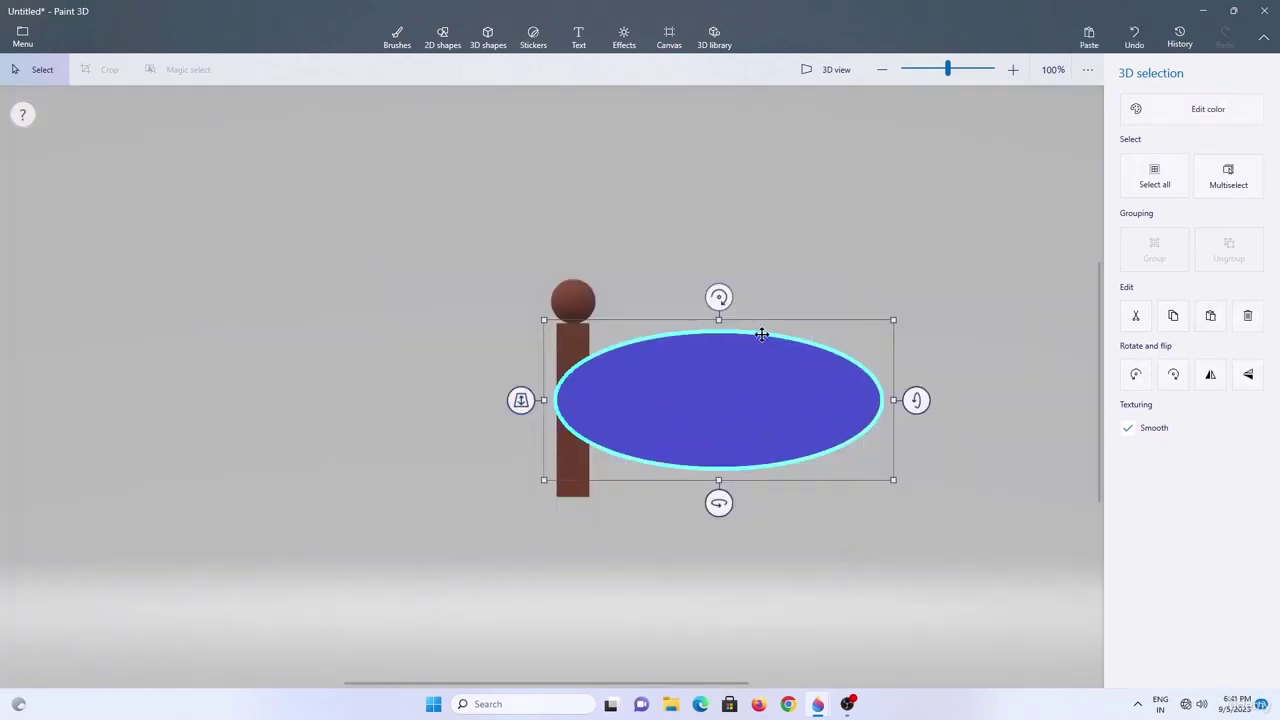
Colour the headboard oval the same dark brown as the post.
click(1157, 116)
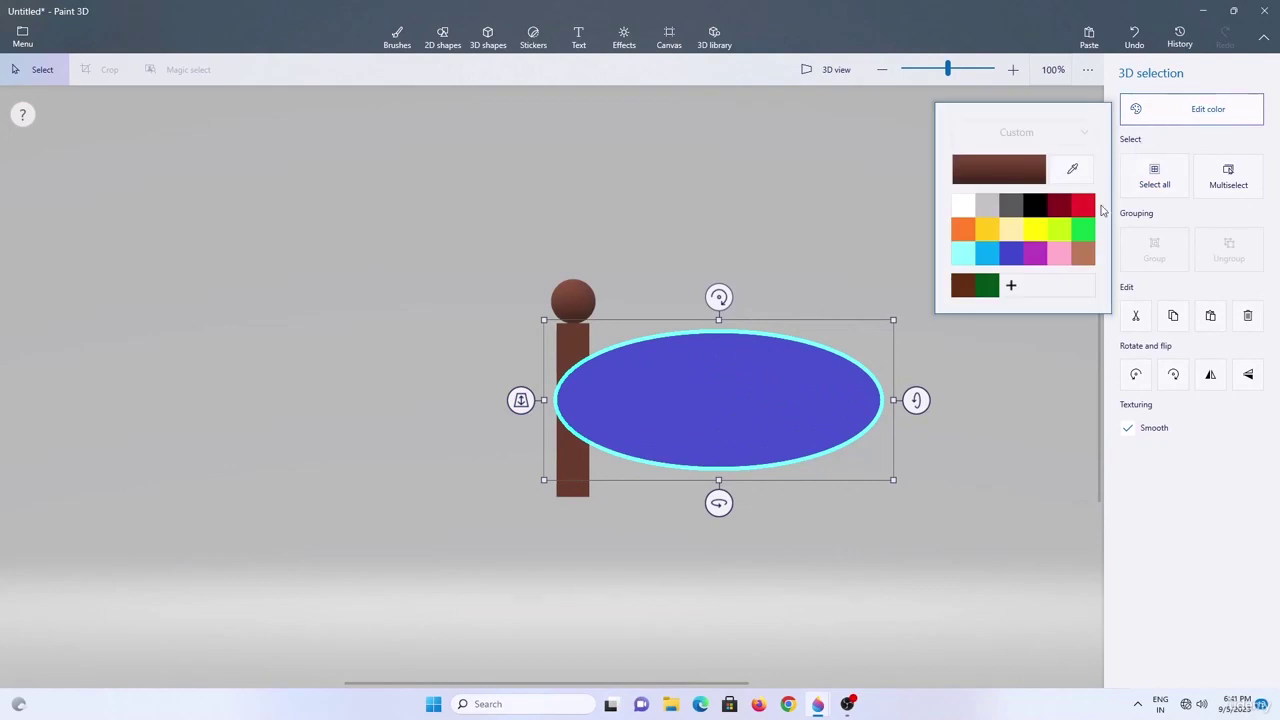
click(964, 290)
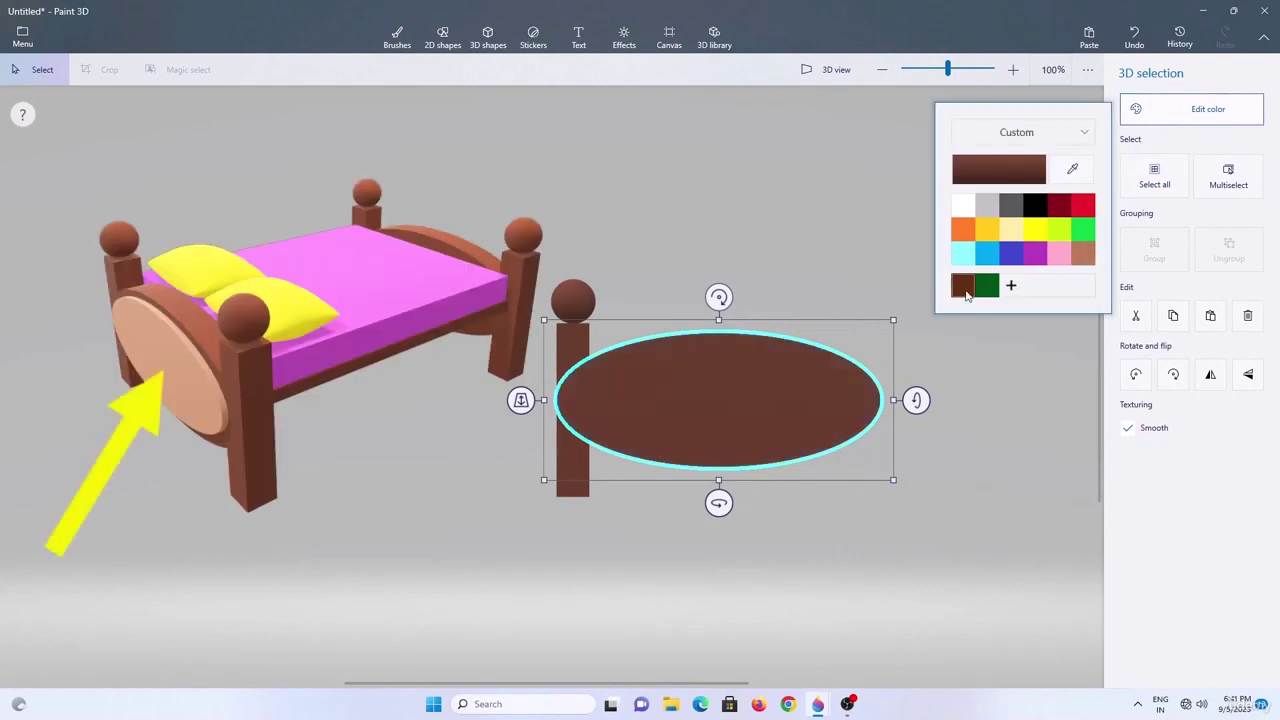
click(767, 407)
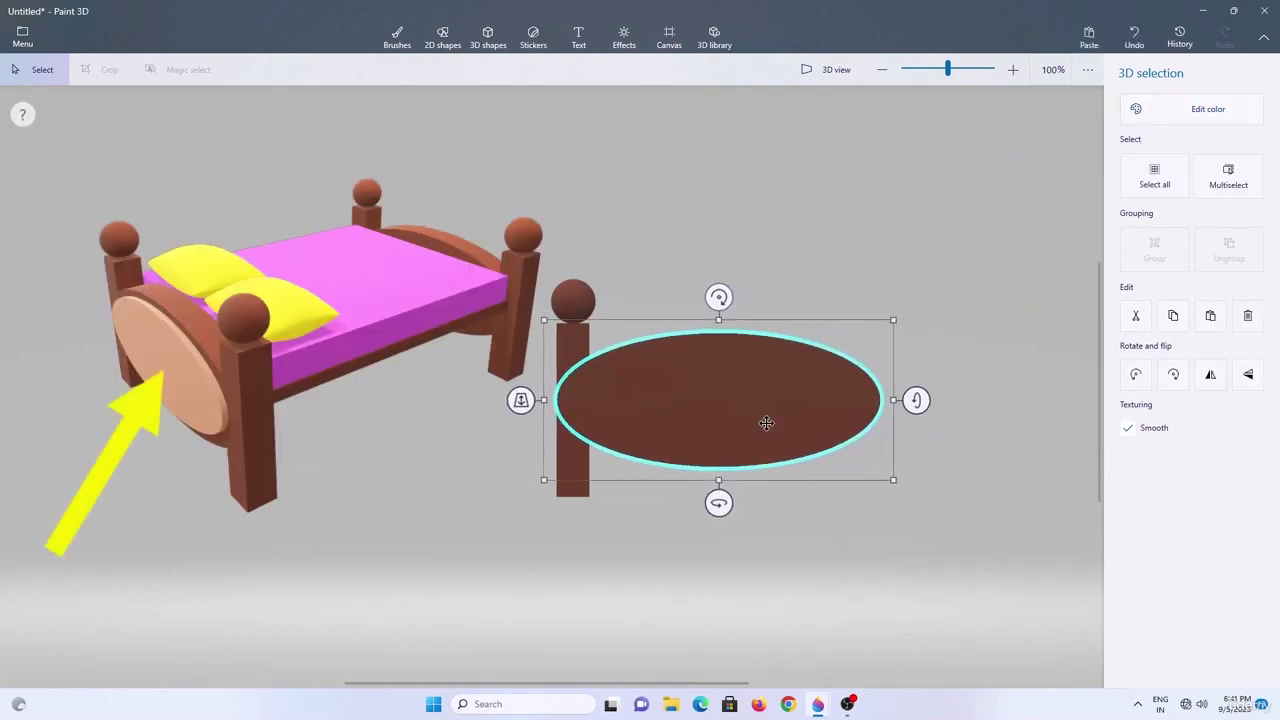
Duplicate the headboard oval, shrink the copy slightly, and colour it light brown.
key(ctrl+v)
drag(760, 384, 867, 263)
drag(956, 209, 921, 236)
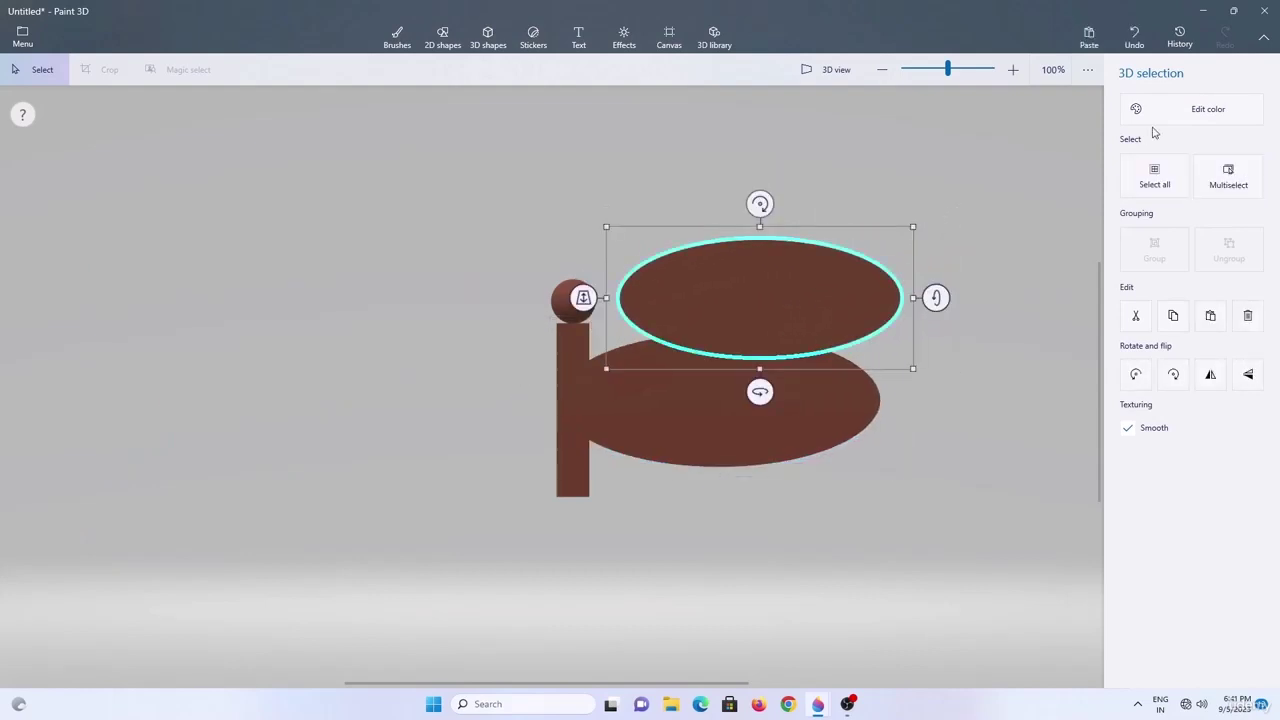
click(1157, 122)
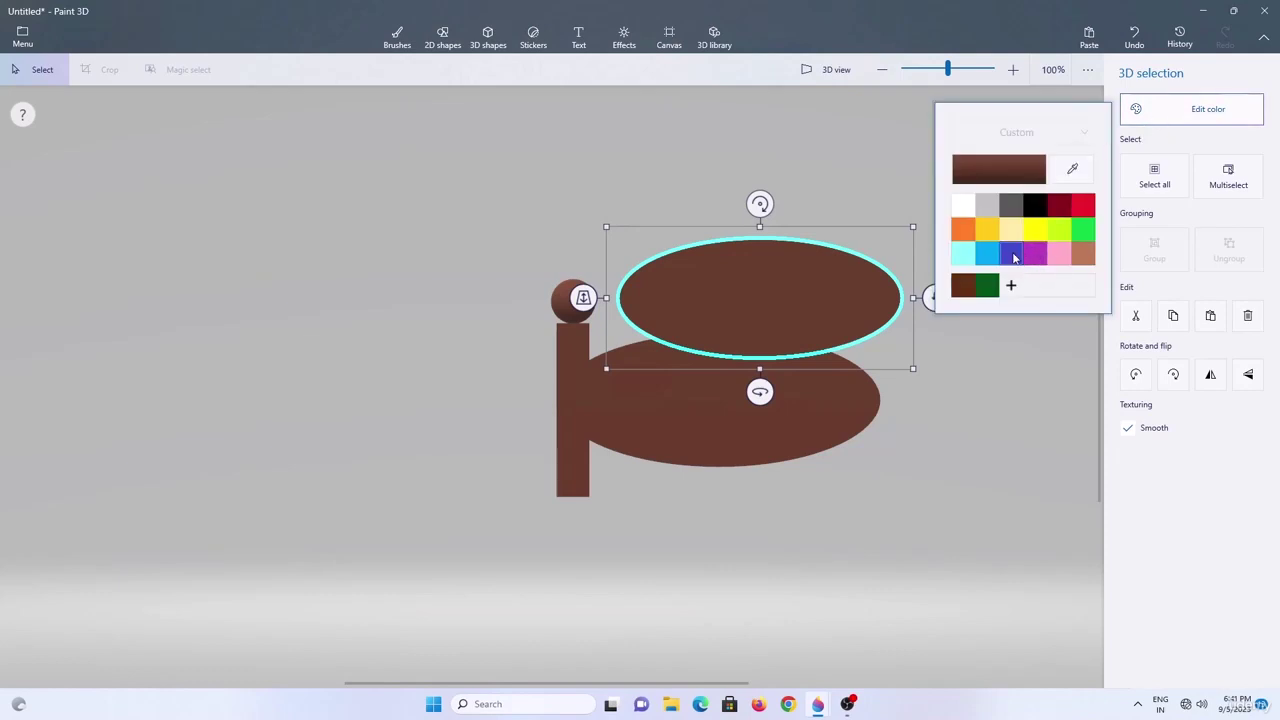
click(1085, 255)
Centre the light brown oval on the dark headboard, and adjust its depth to form an inset panel.
drag(828, 284, 777, 385)
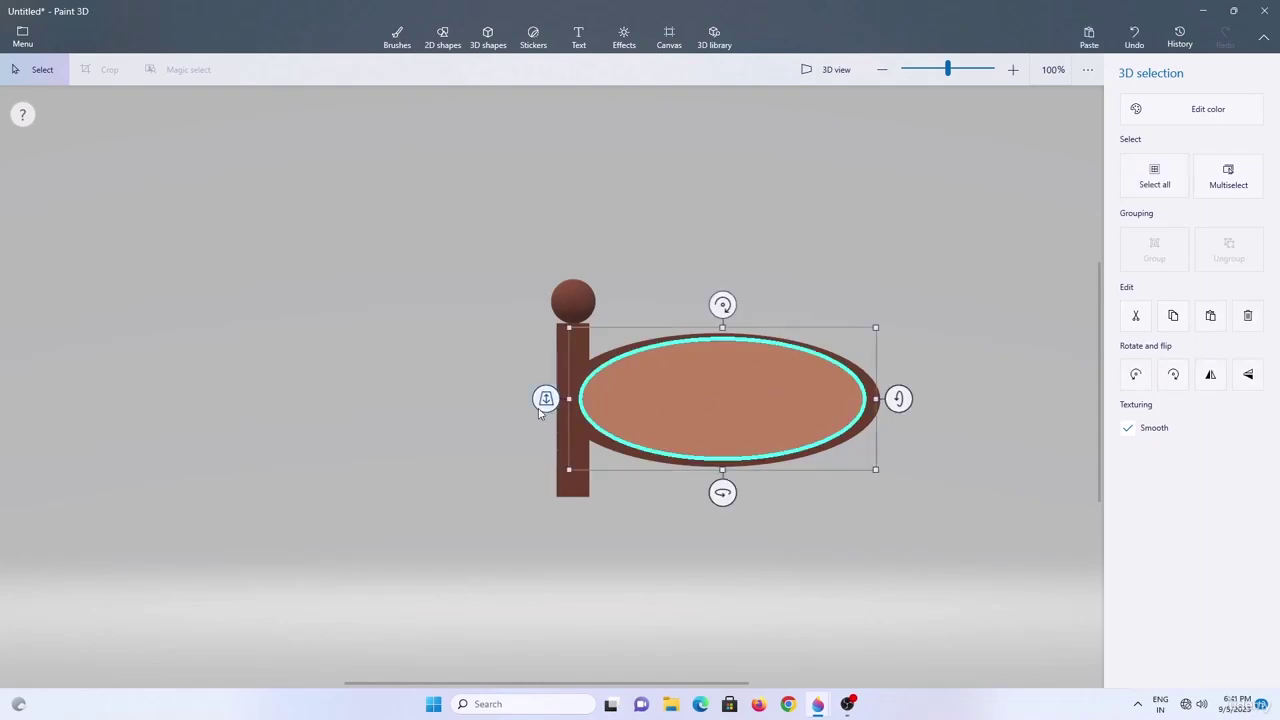
drag(546, 394, 537, 420)
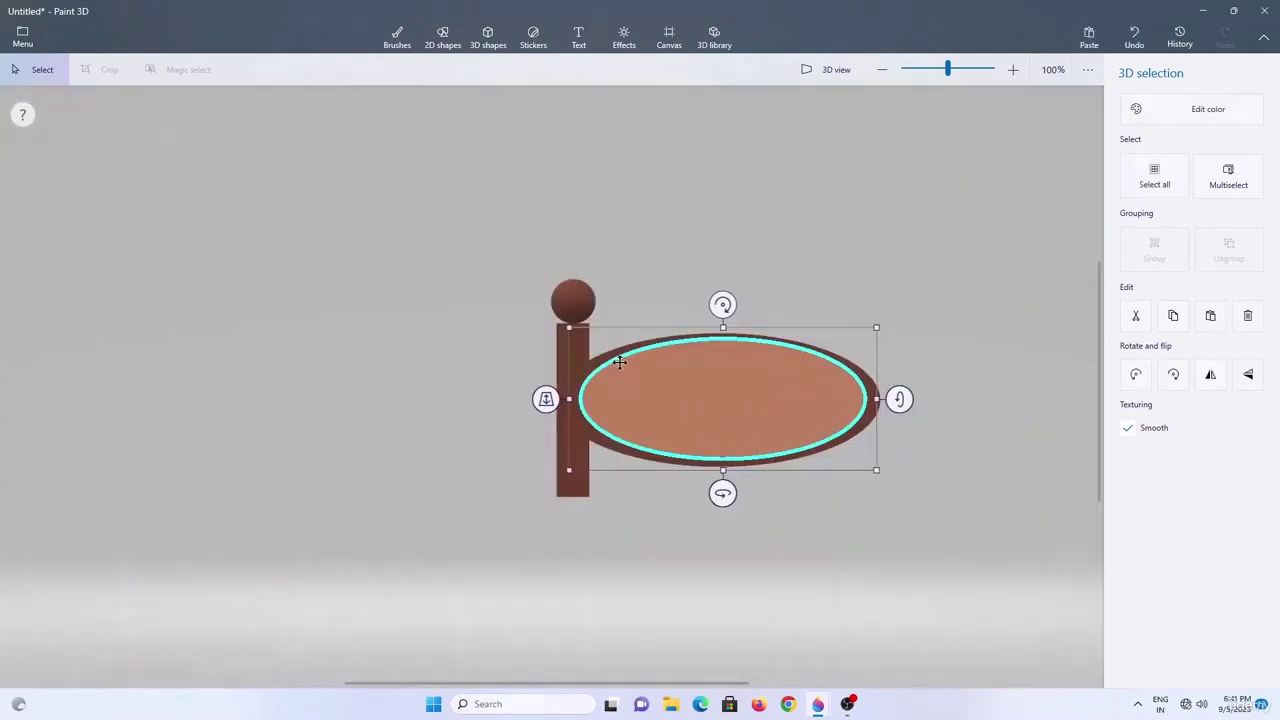
click(810, 285)
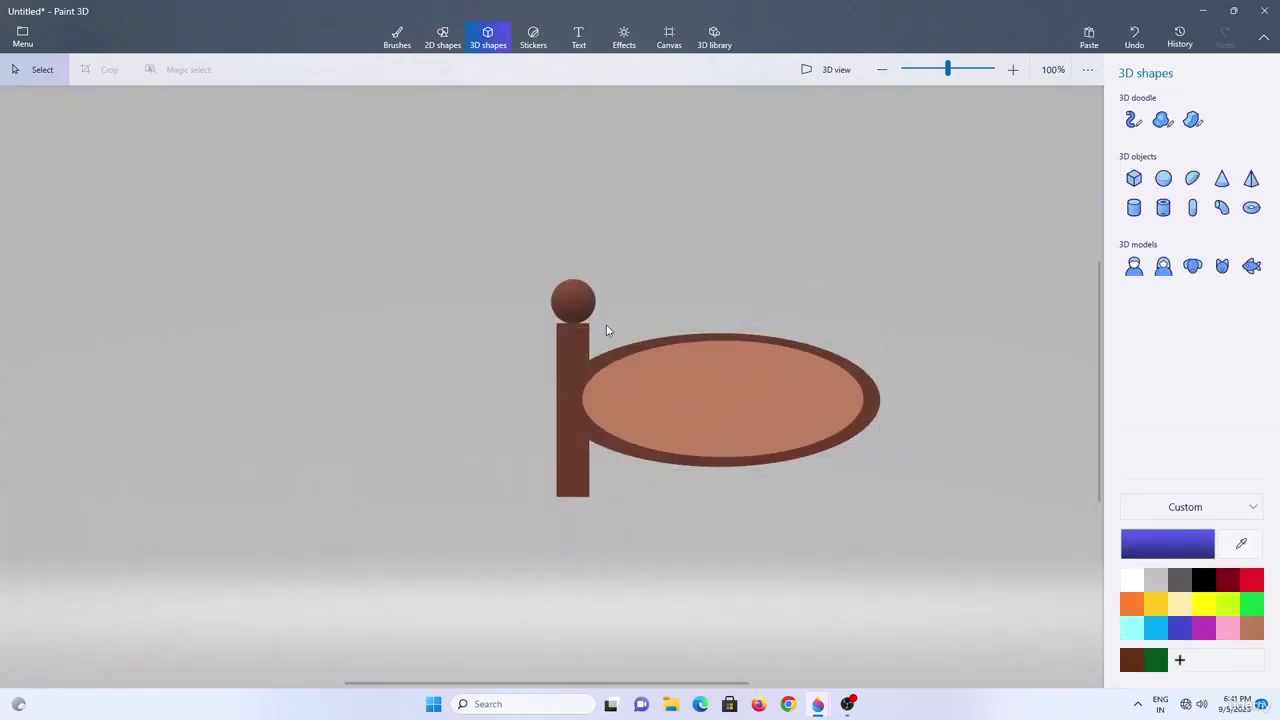
Duplicate the ball-topped post and align the copy with the opposite end of the oval headboard.
click(560, 352)
key(ctrl+c)
key(ctrl+v)
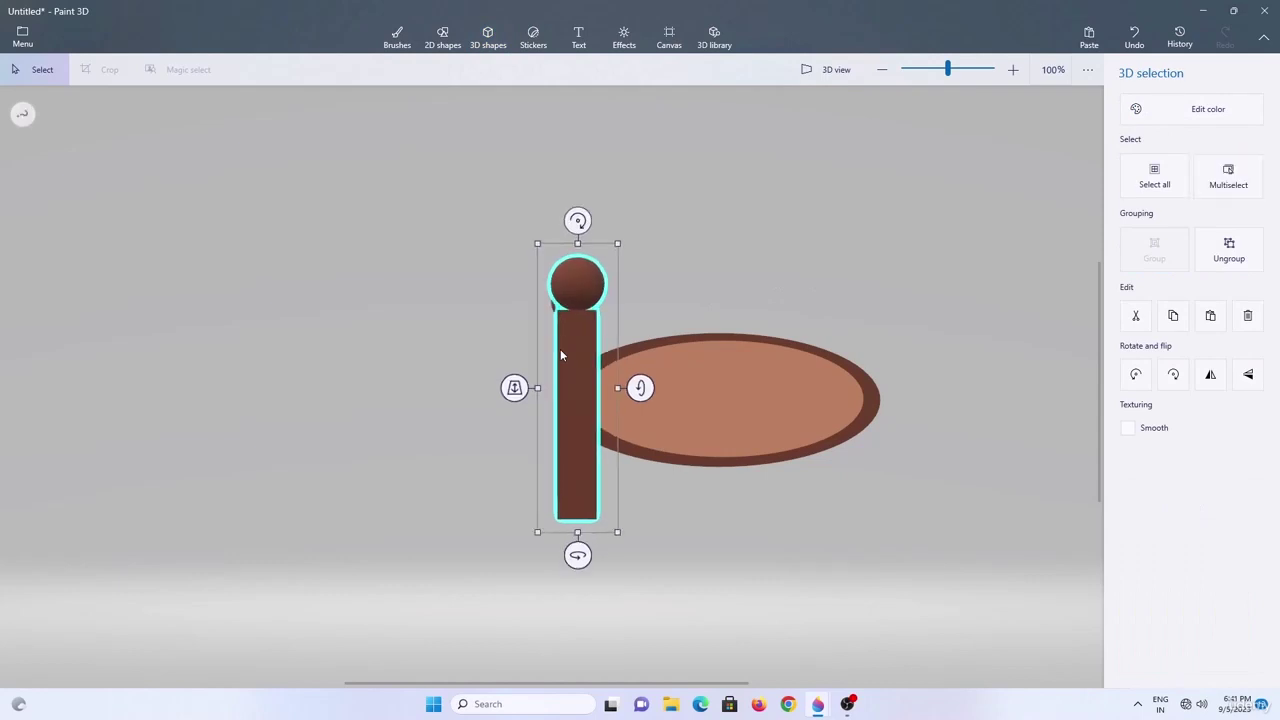
shift+drag(561, 352, 857, 362)
click(955, 416)
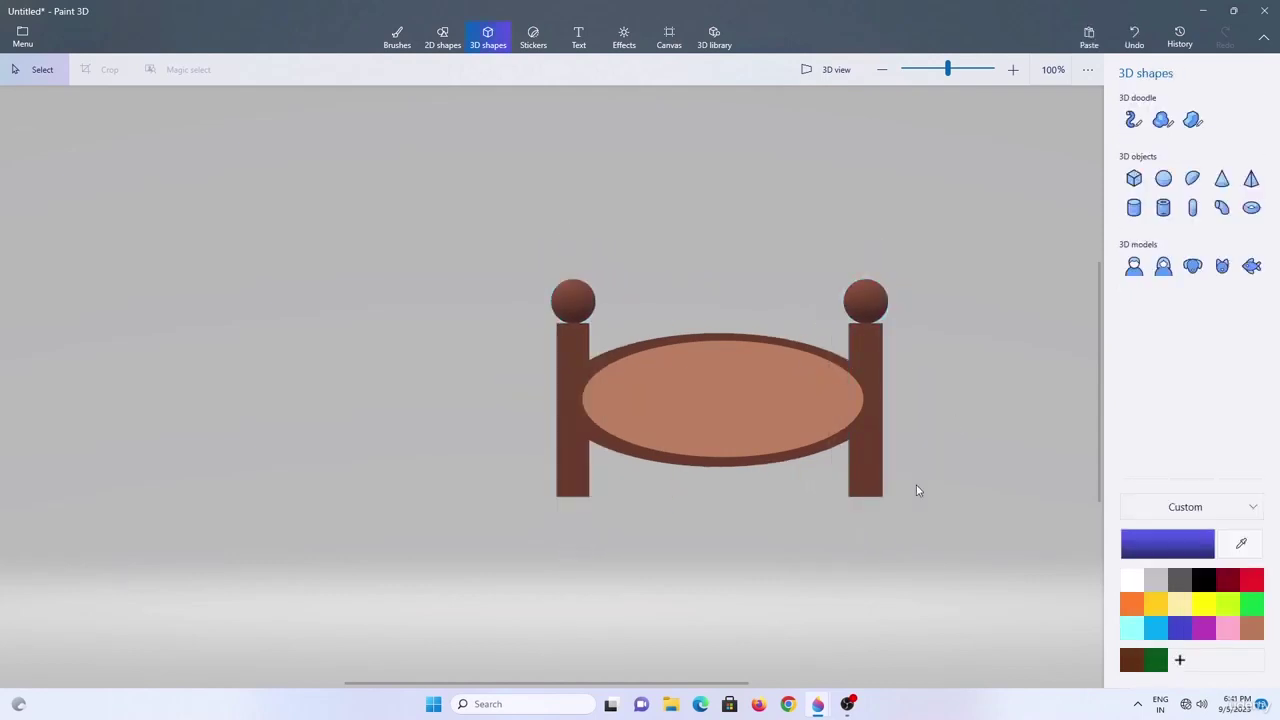
Group the headboard parts, turn the group edge-on, and move it to the left.
key(ctrl+a)
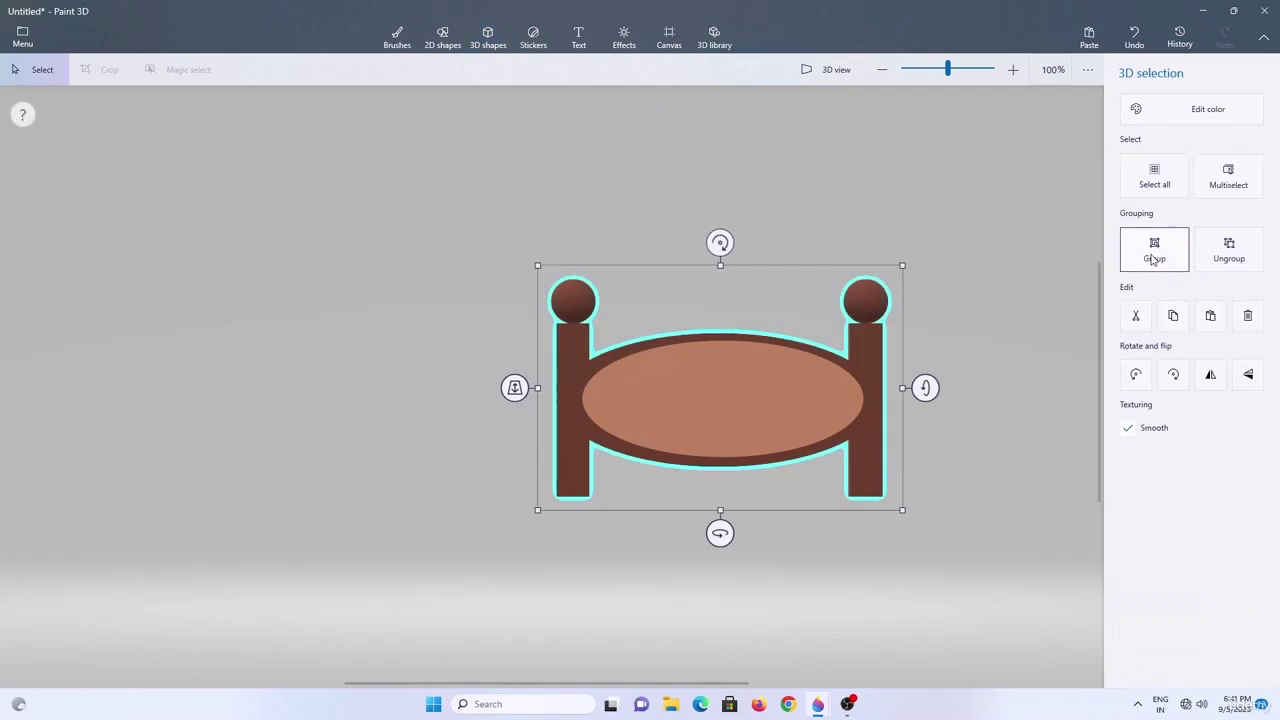
click(1152, 255)
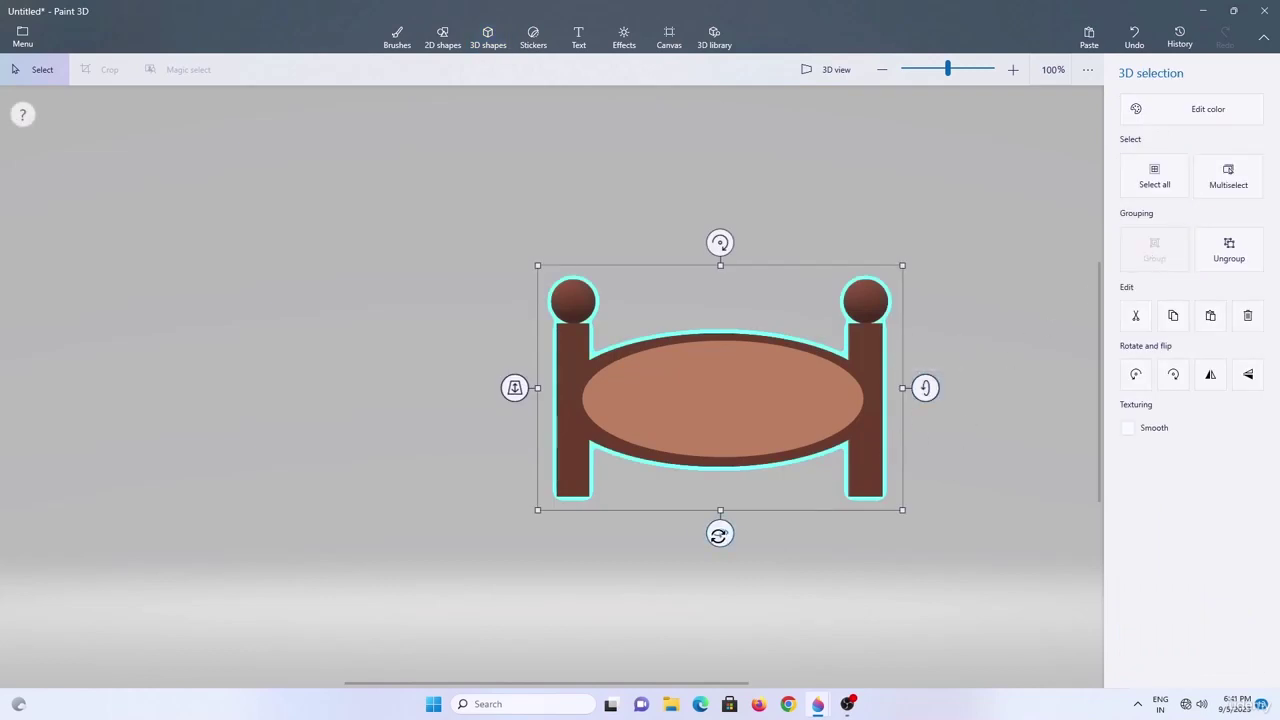
drag(719, 535, 600, 528)
drag(723, 409, 486, 414)
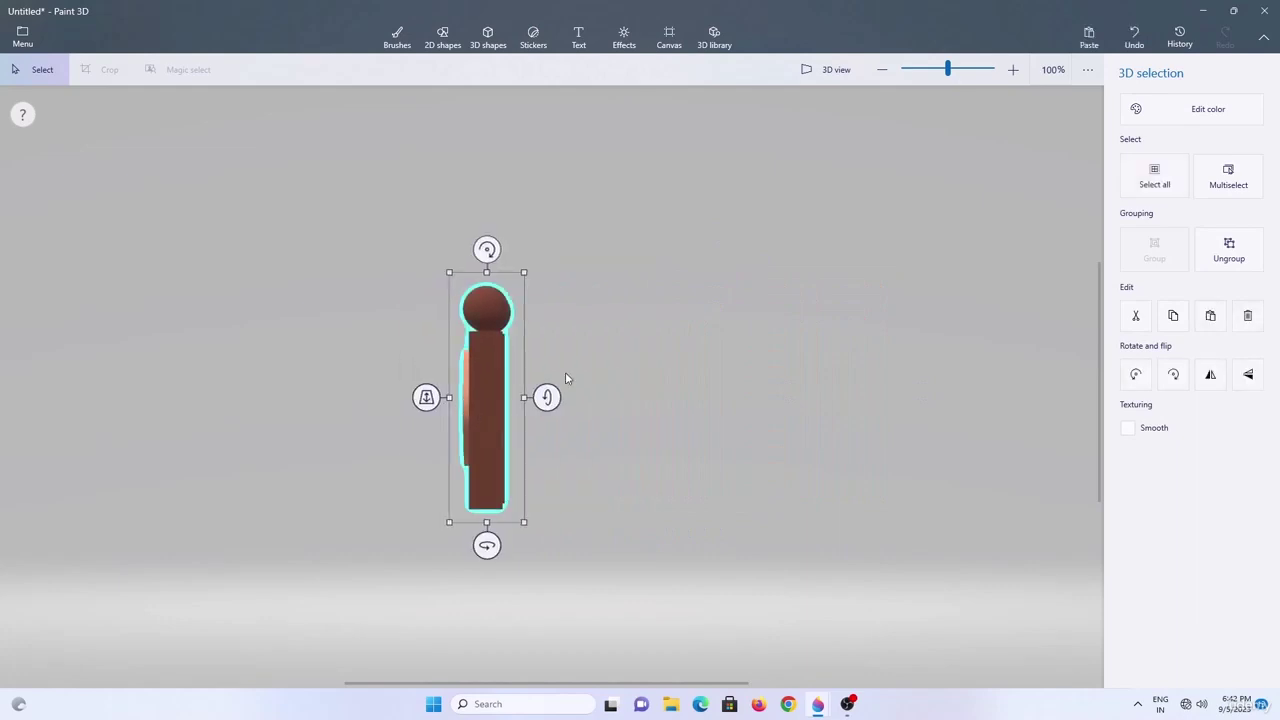
Duplicate the edge-on headboard, place the copy a bed's length to the right, and flip it horizontally.
click(476, 411)
key(ctrl+c)
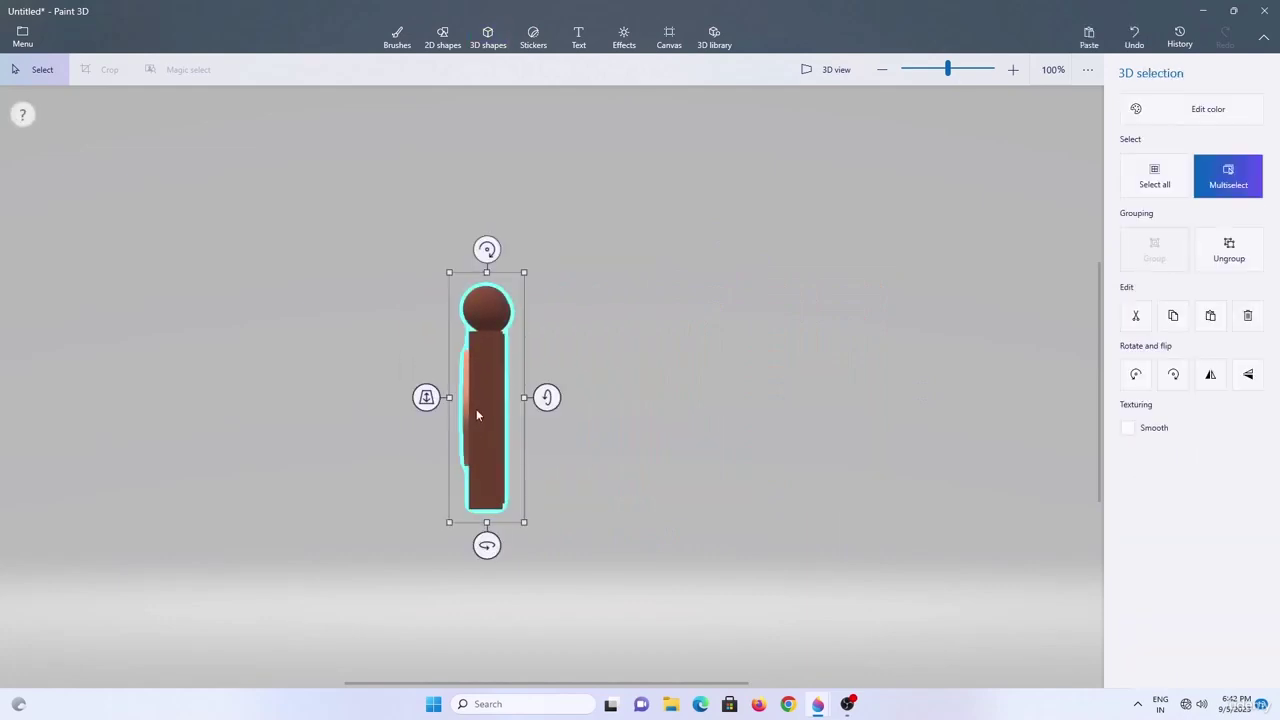
key(ctrl+v)
key(ctrl+z)
ctrl+drag(488, 410, 852, 411)
click(1213, 376)
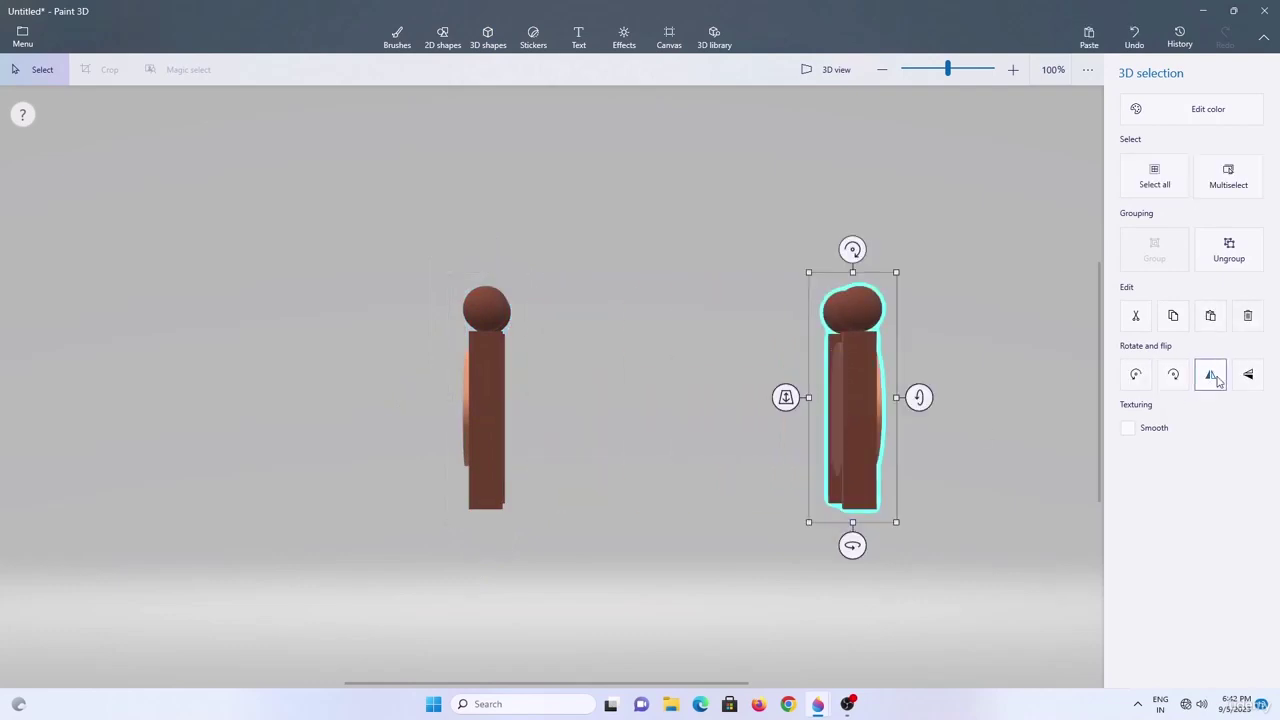
click(971, 460)
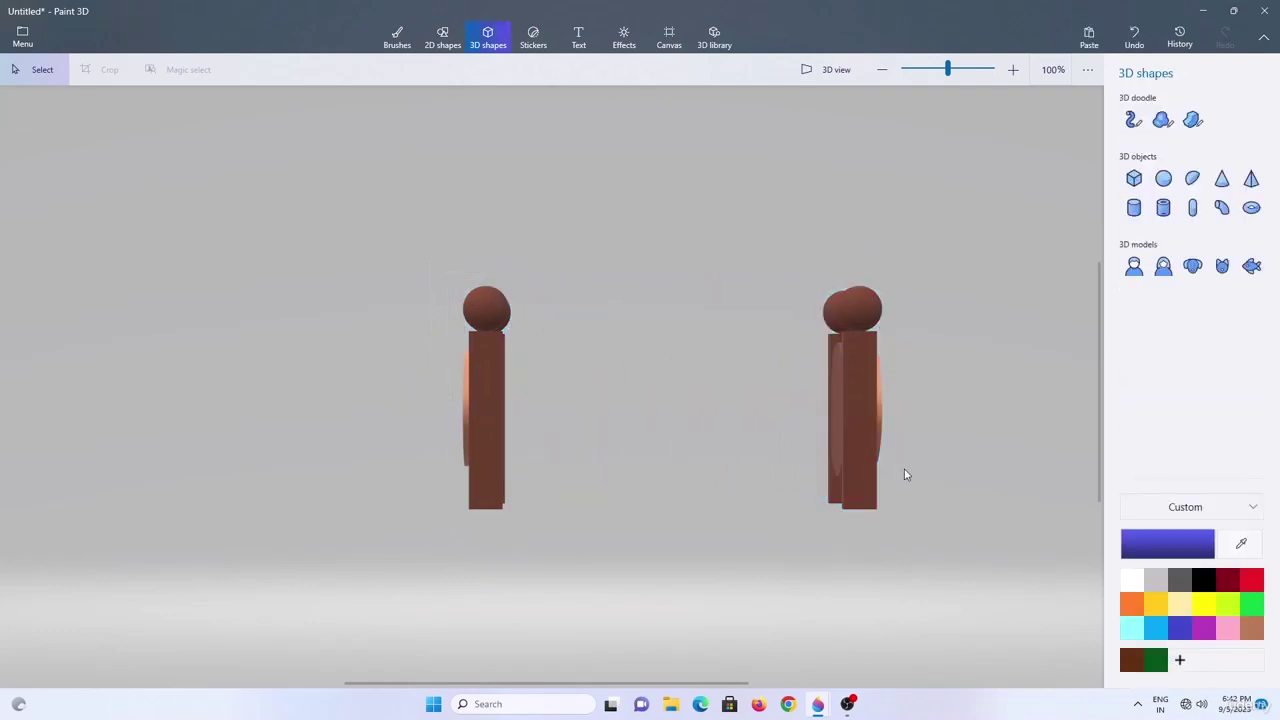
Rotate both end boards 90° to show them from above, and shift the left one slightly outward.
key(ctrl+a)
drag(922, 397, 920, 508)
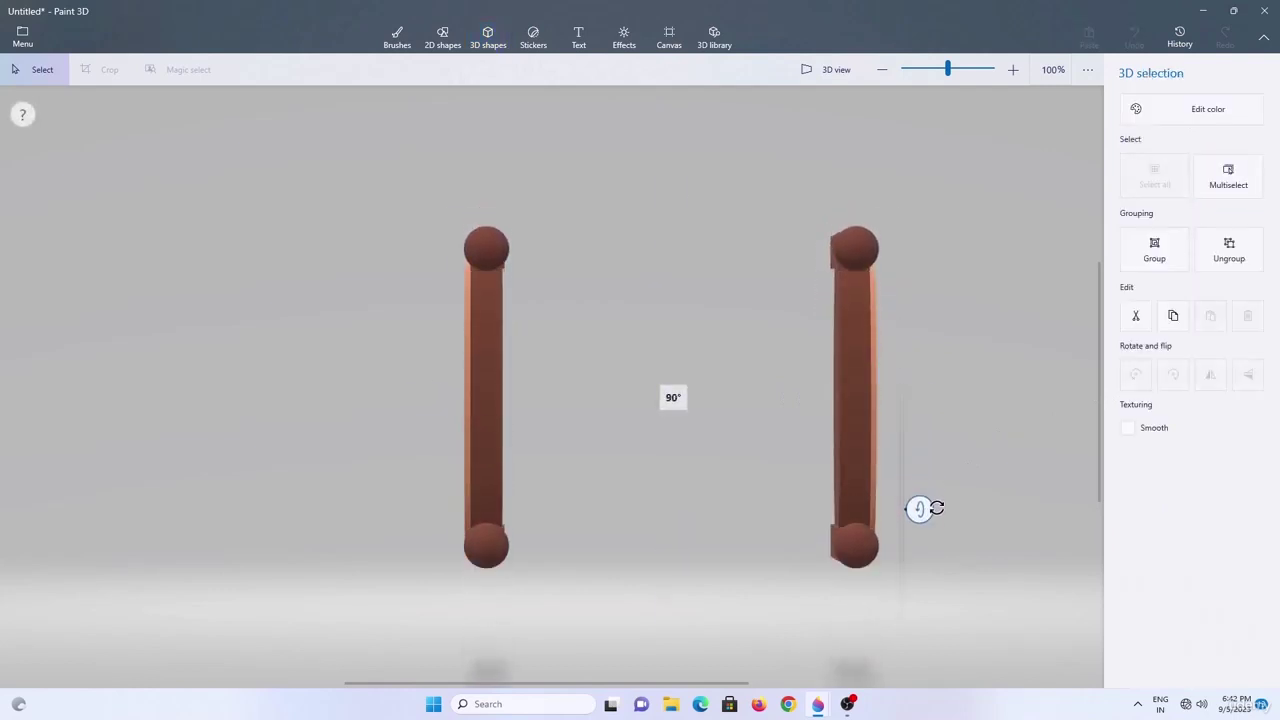
shift+drag(485, 387, 463, 386)
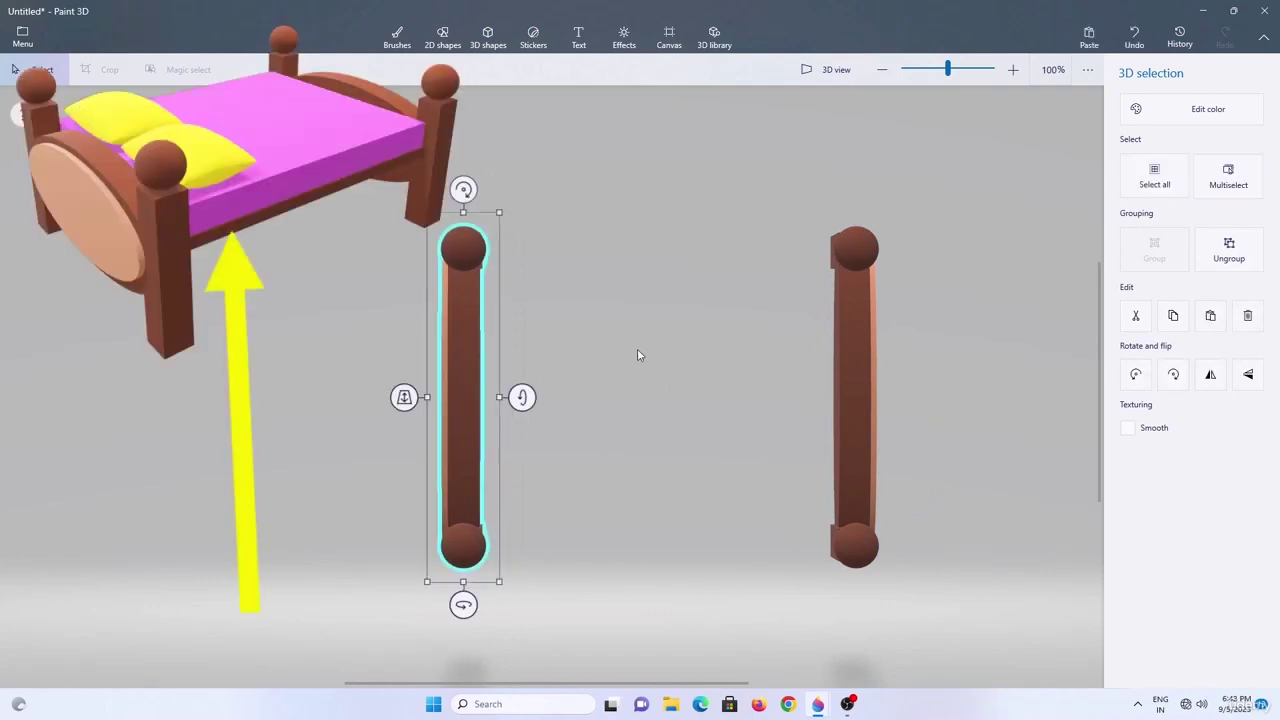
Add a 3D box spanning the two end boards, flatten it into a thin bed base, and fit it between them.
click(488, 38)
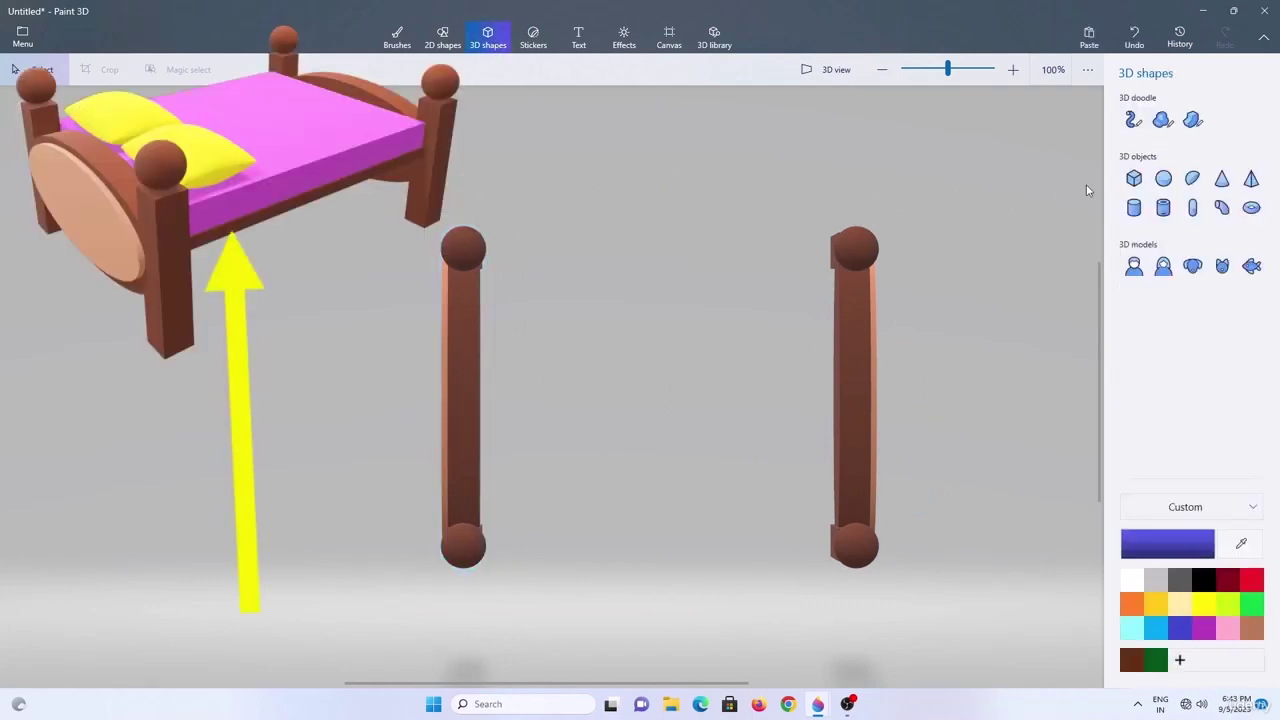
click(1134, 178)
mouse_move(481, 249)
mouse_down()
mouse_move(607, 460)
mouse_move(832, 549)
mouse_up()
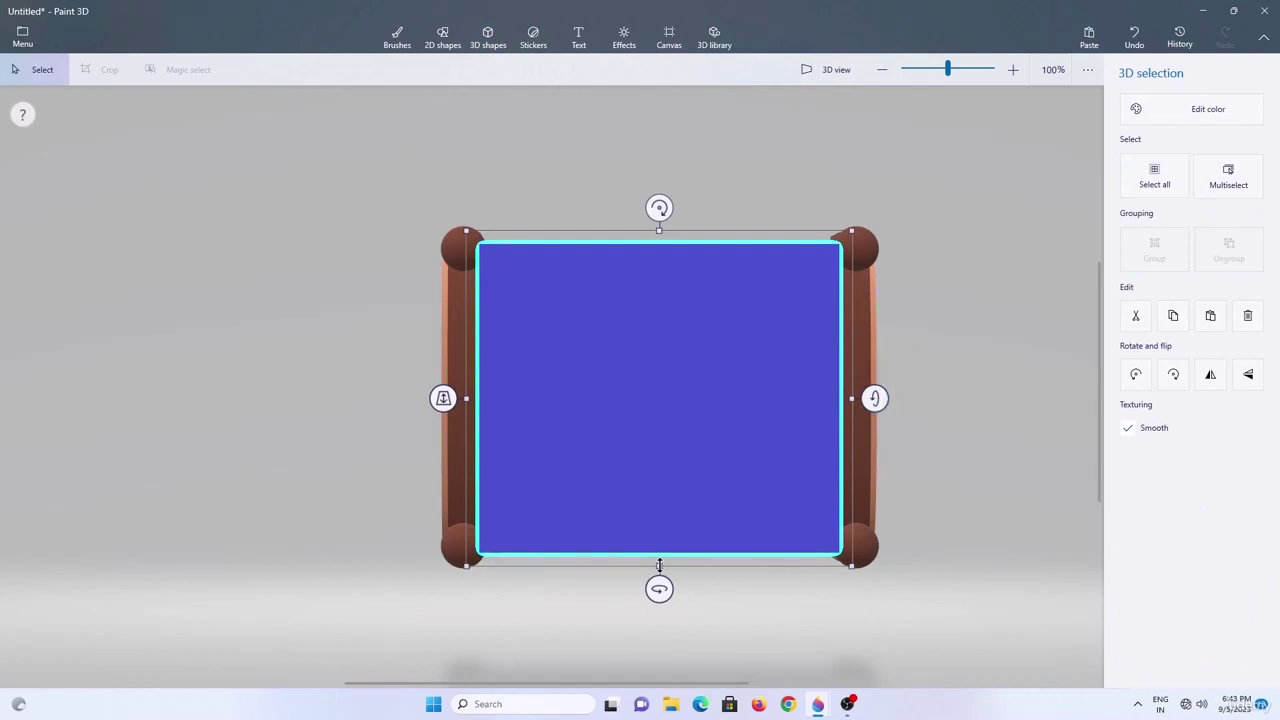
drag(659, 566, 660, 277)
drag(877, 254, 878, 329)
drag(672, 281, 671, 424)
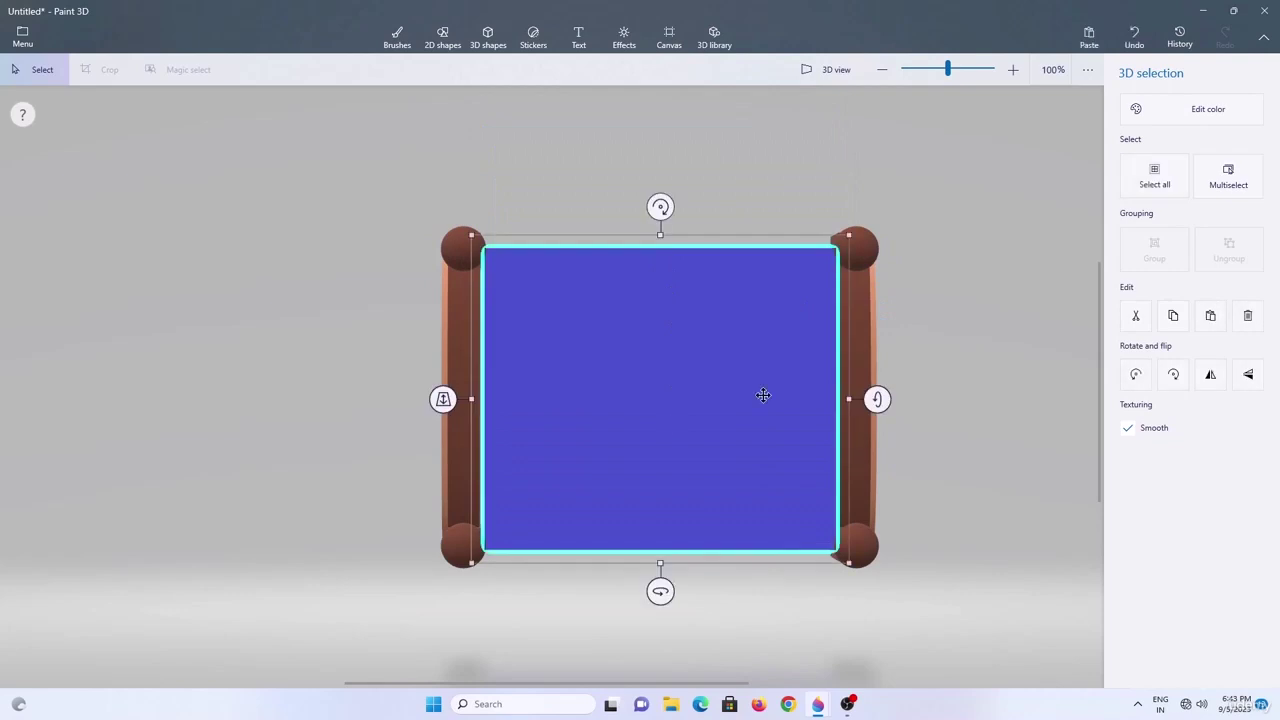
drag(472, 399, 464, 398)
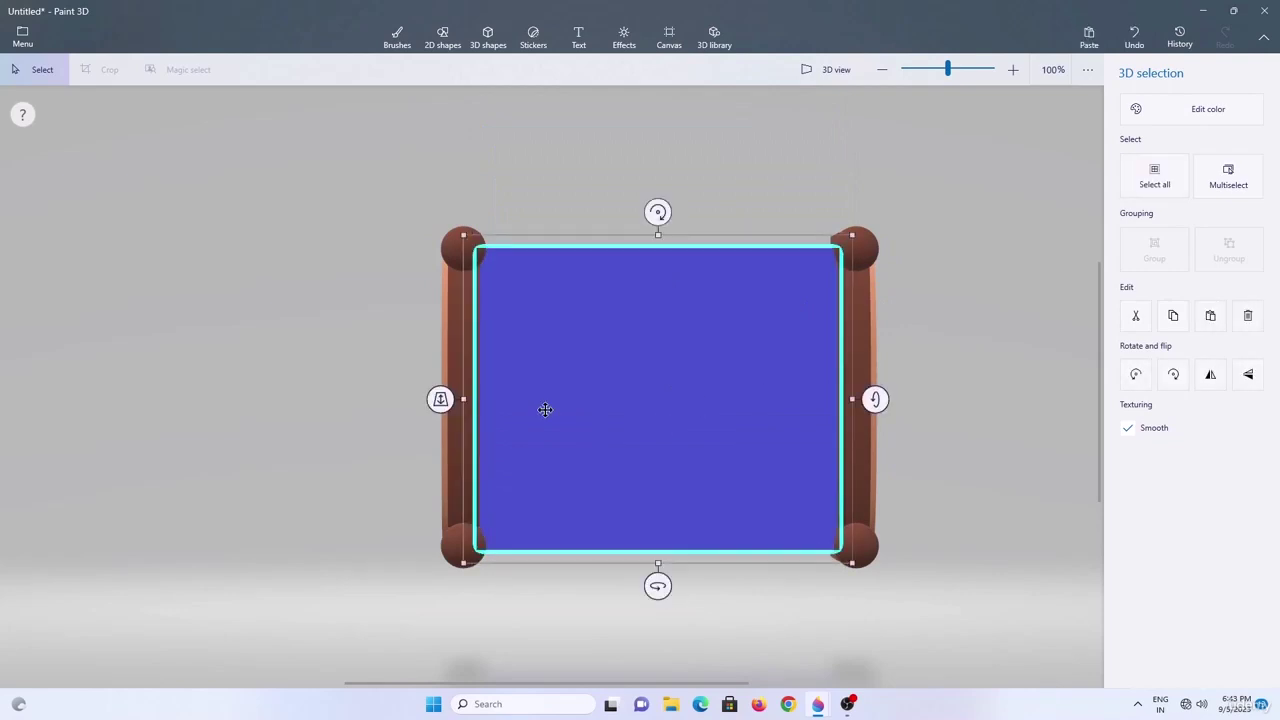
Colour the bed base the same dark brown as the posts, and group it with both end boards.
click(1150, 112)
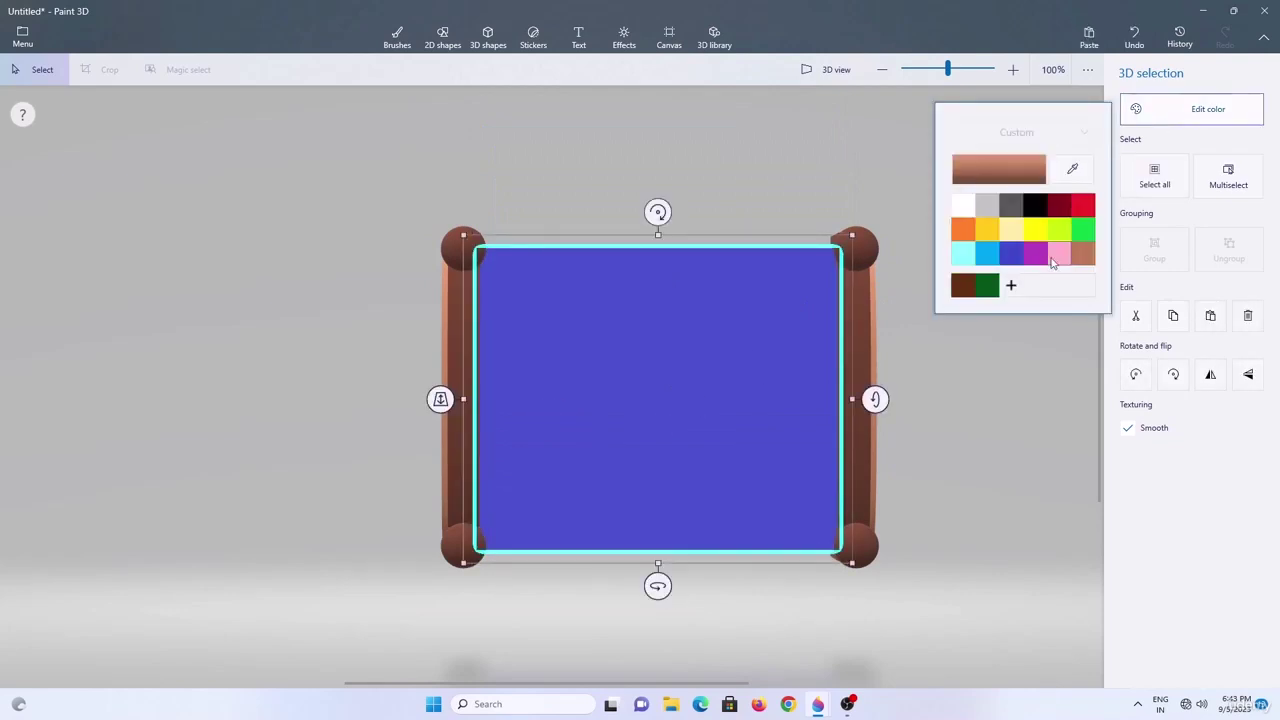
click(917, 397)
key(ctrl+a)
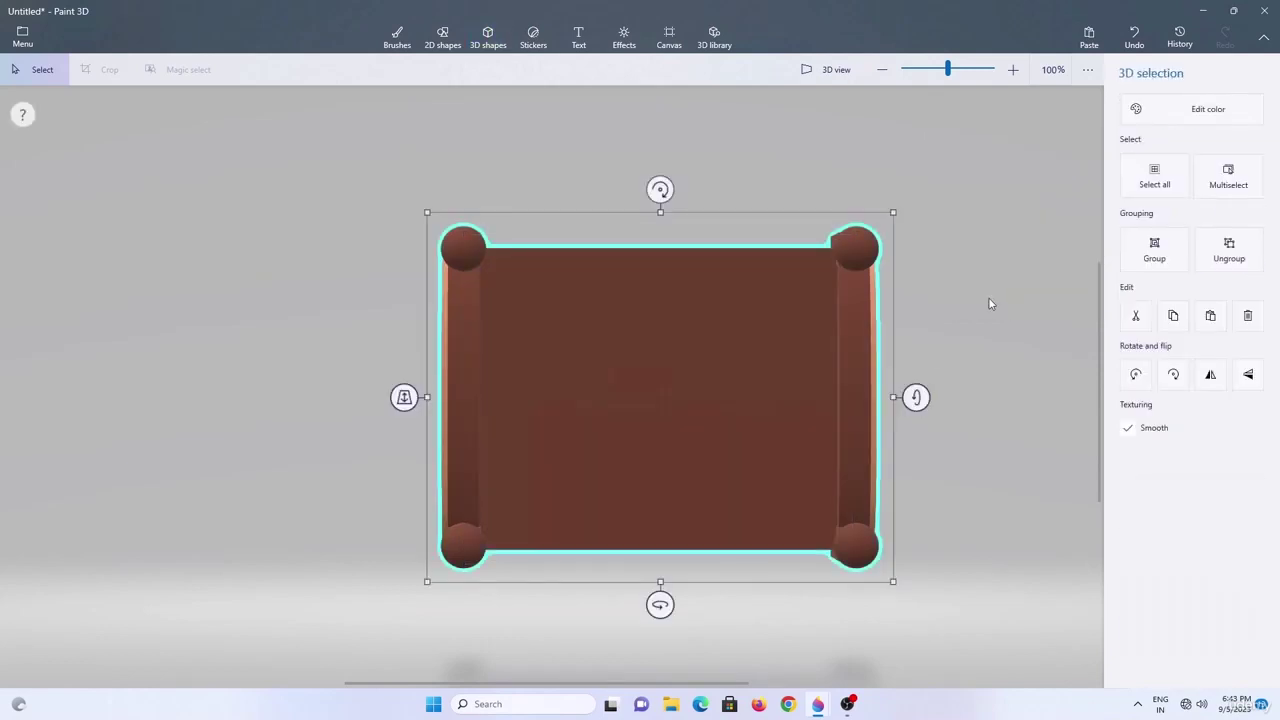
click(1148, 252)
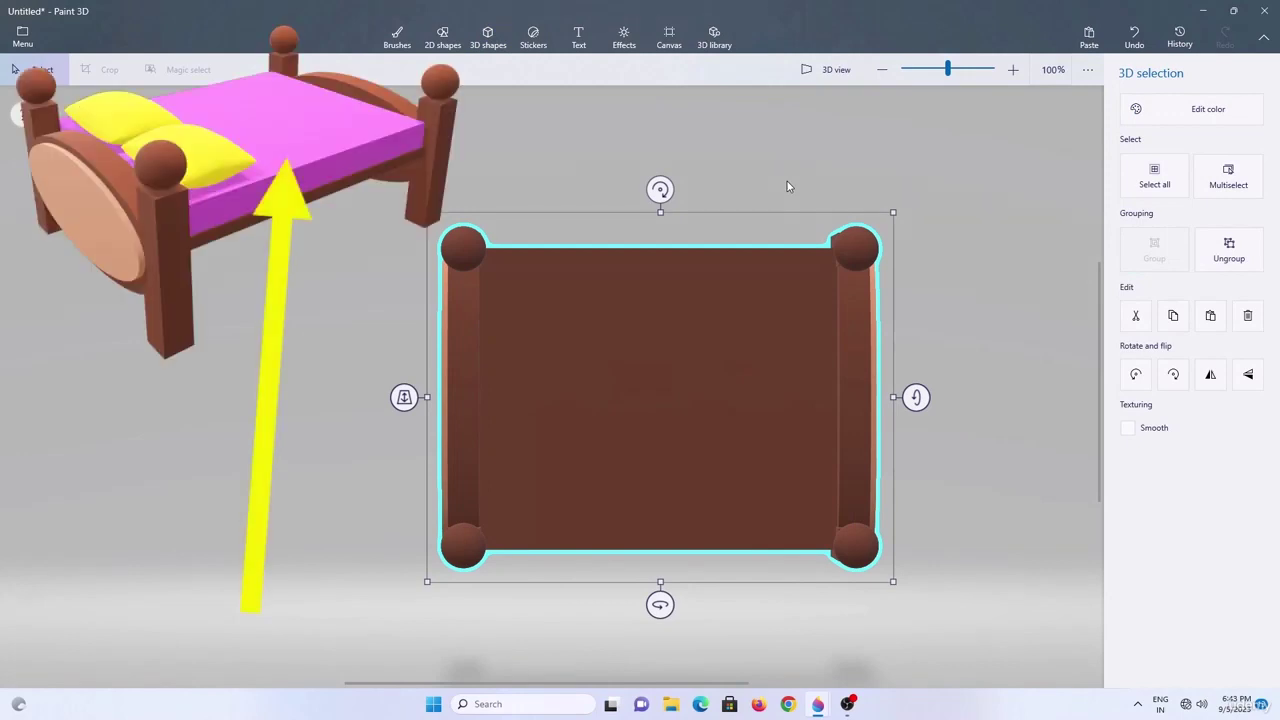
Draw a second 3D box over the bed base as a mattress and colour it purple.
click(498, 40)
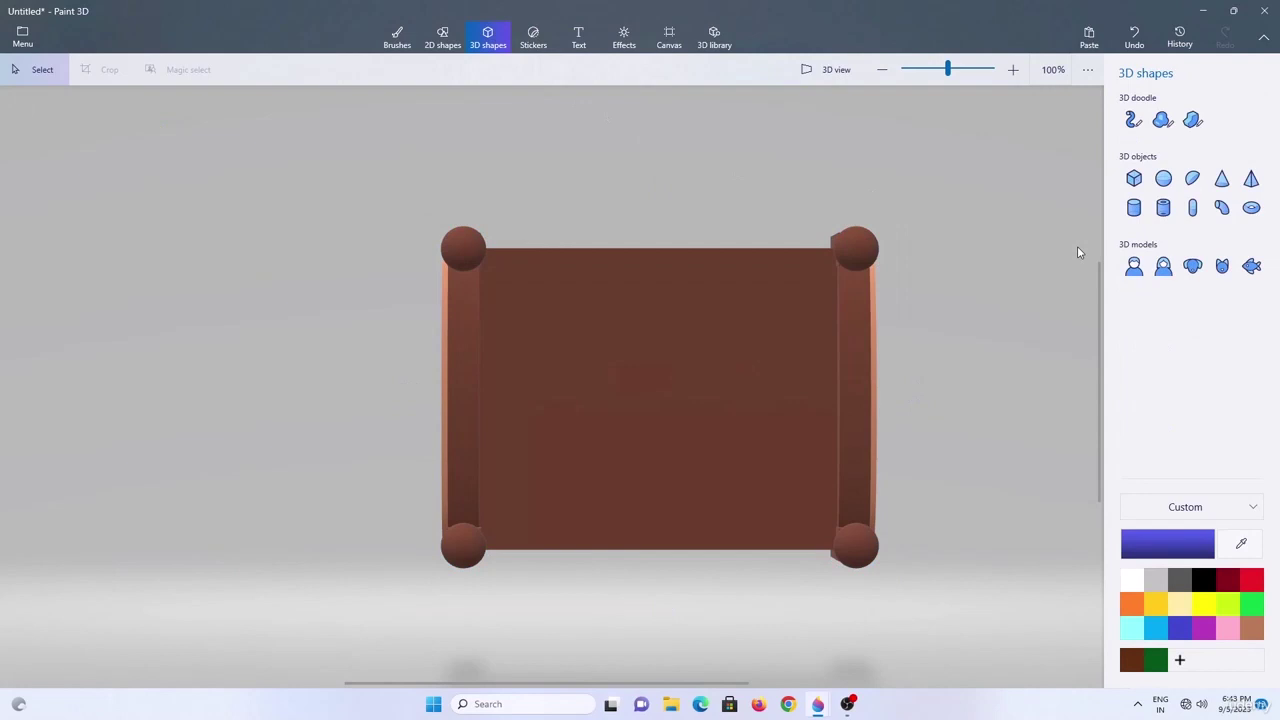
click(1133, 179)
drag(480, 250, 815, 545)
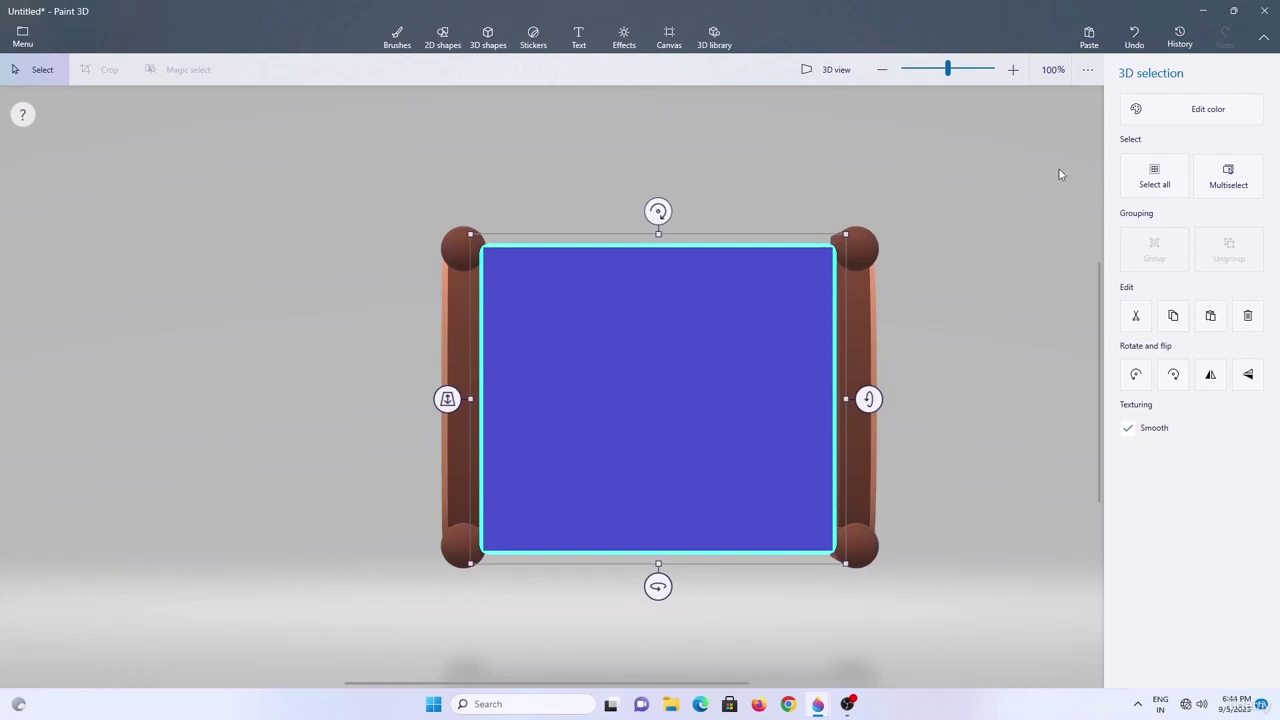
click(1149, 122)
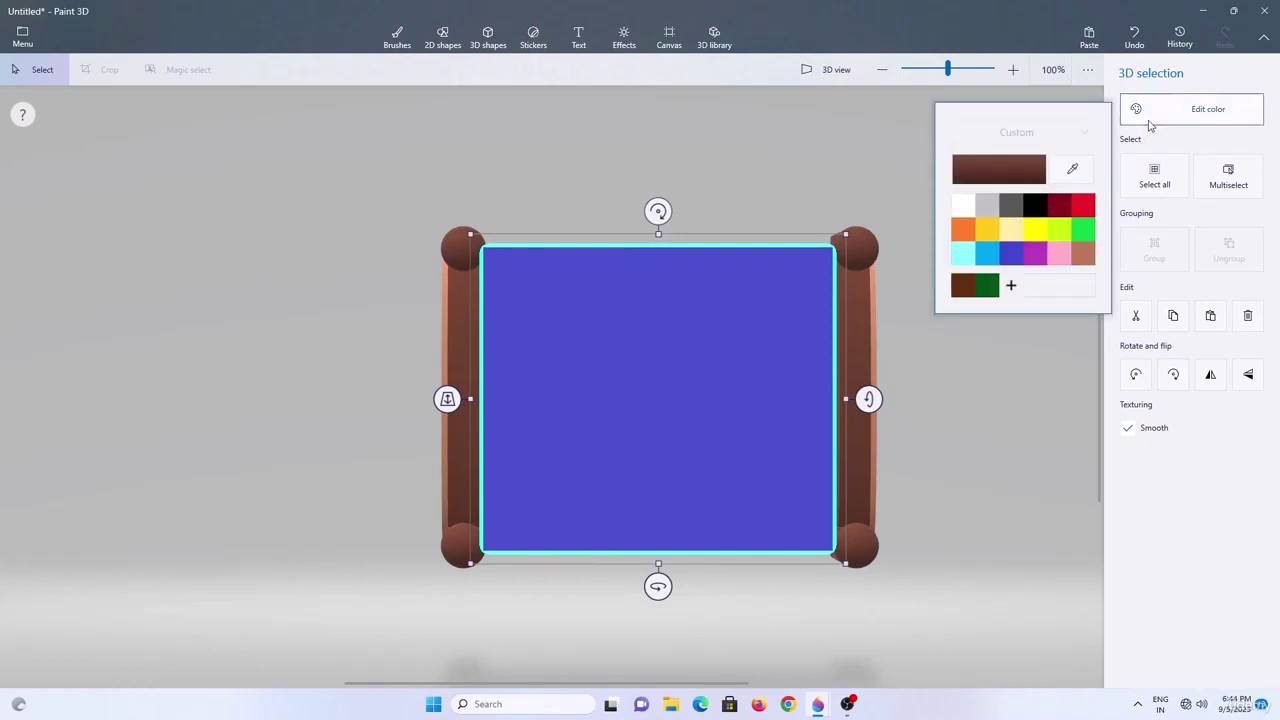
click(1036, 256)
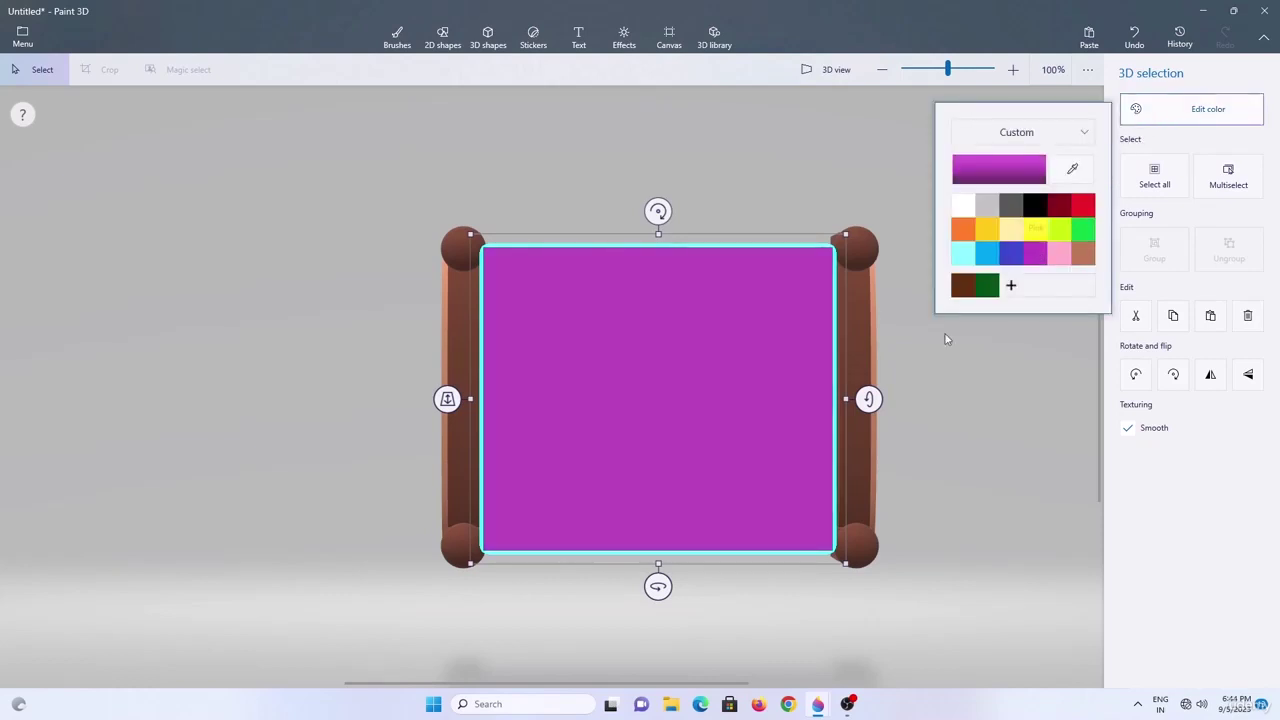
Turn the bed to its side, thin the purple mattress, and rest it on the base.
click(928, 418)
drag(914, 397, 909, 211)
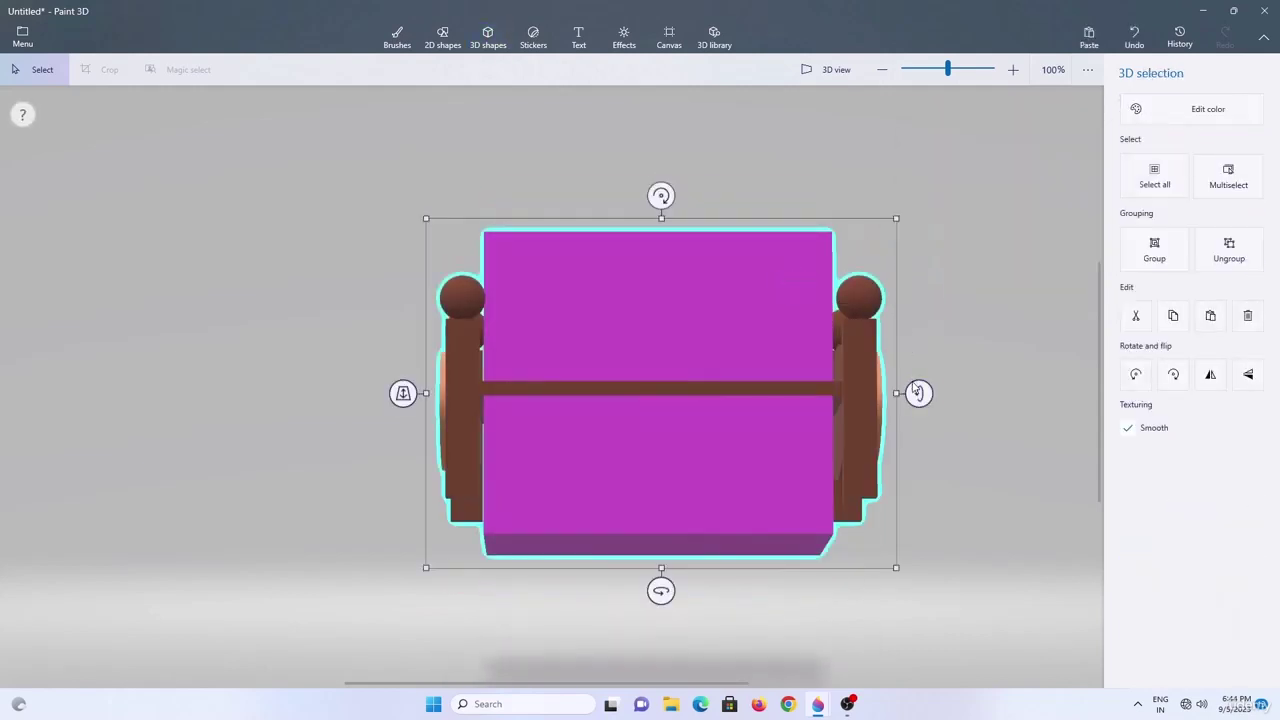
drag(916, 392, 918, 404)
click(668, 290)
drag(661, 234, 661, 348)
drag(664, 562, 670, 411)
Turn the bed back to show it from above, and group all parts and lengthen the bed slightly.
drag(842, 381, 914, 508)
key(ctrl+a)
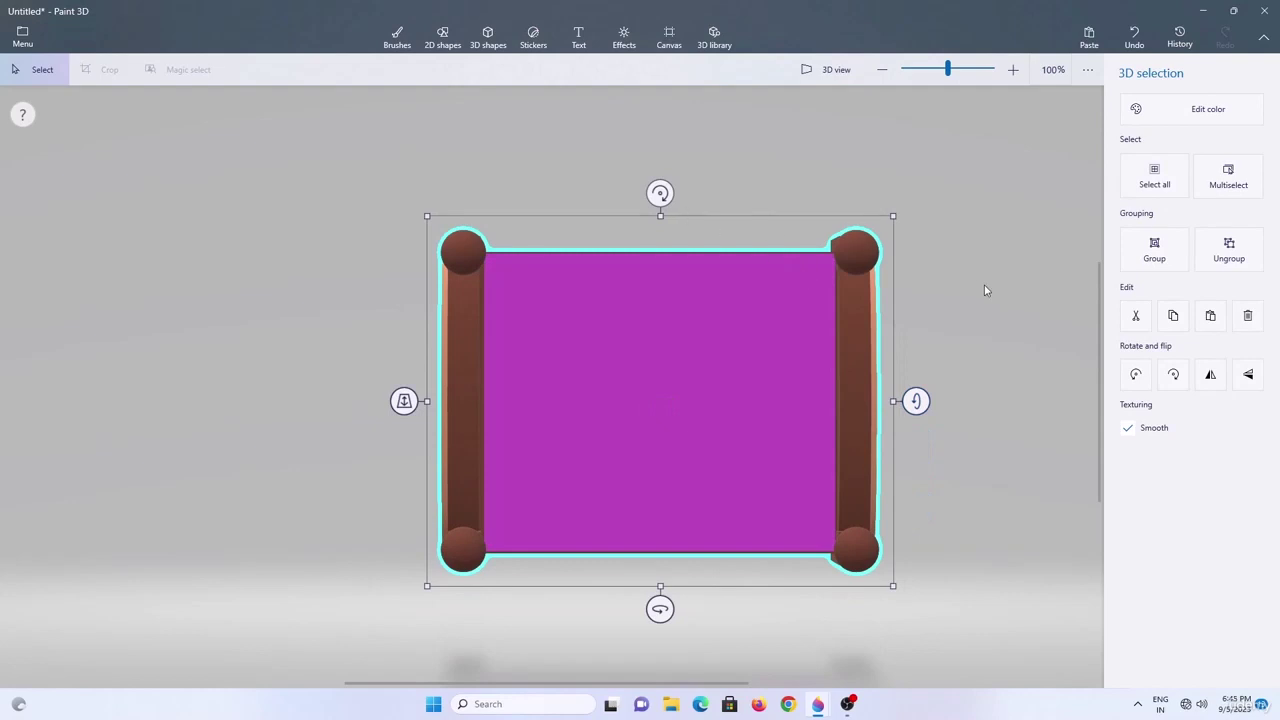
click(1132, 268)
drag(891, 401, 910, 408)
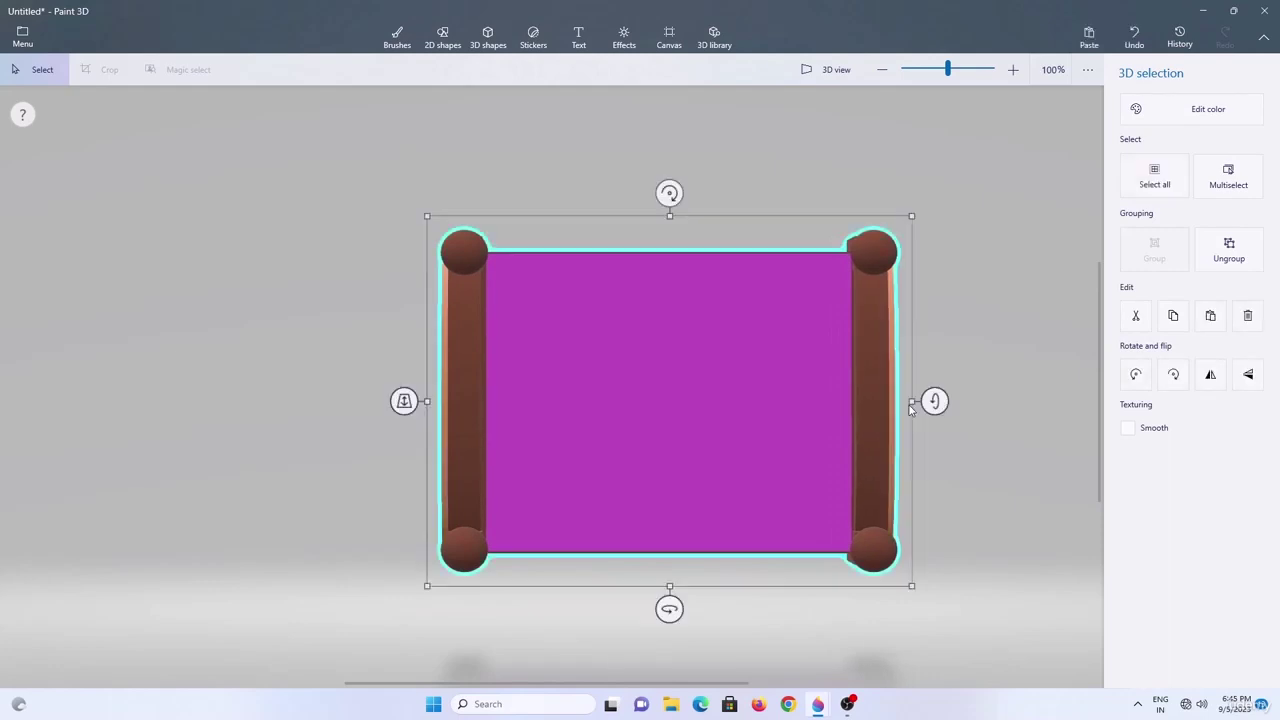
Draw a rectangular soft-edge pillow on the mattress's upper right corner and adjust its depth.
click(817, 194)
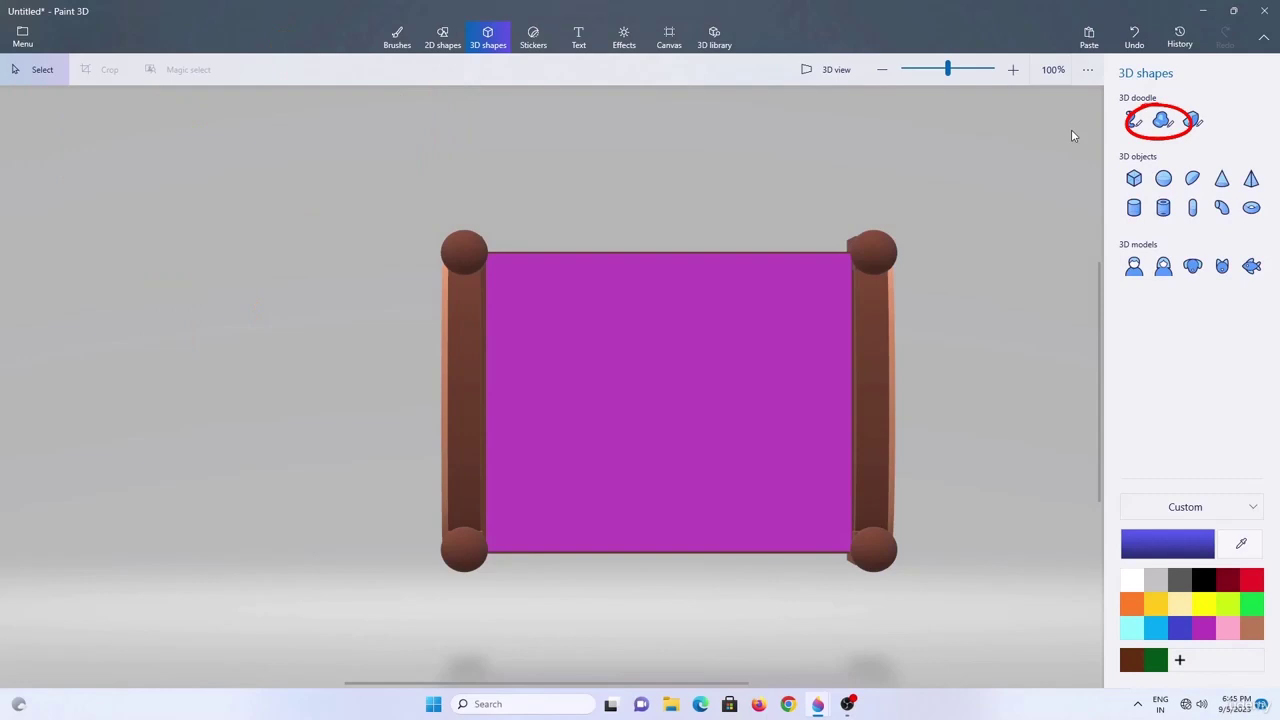
click(1163, 120)
click(846, 261)
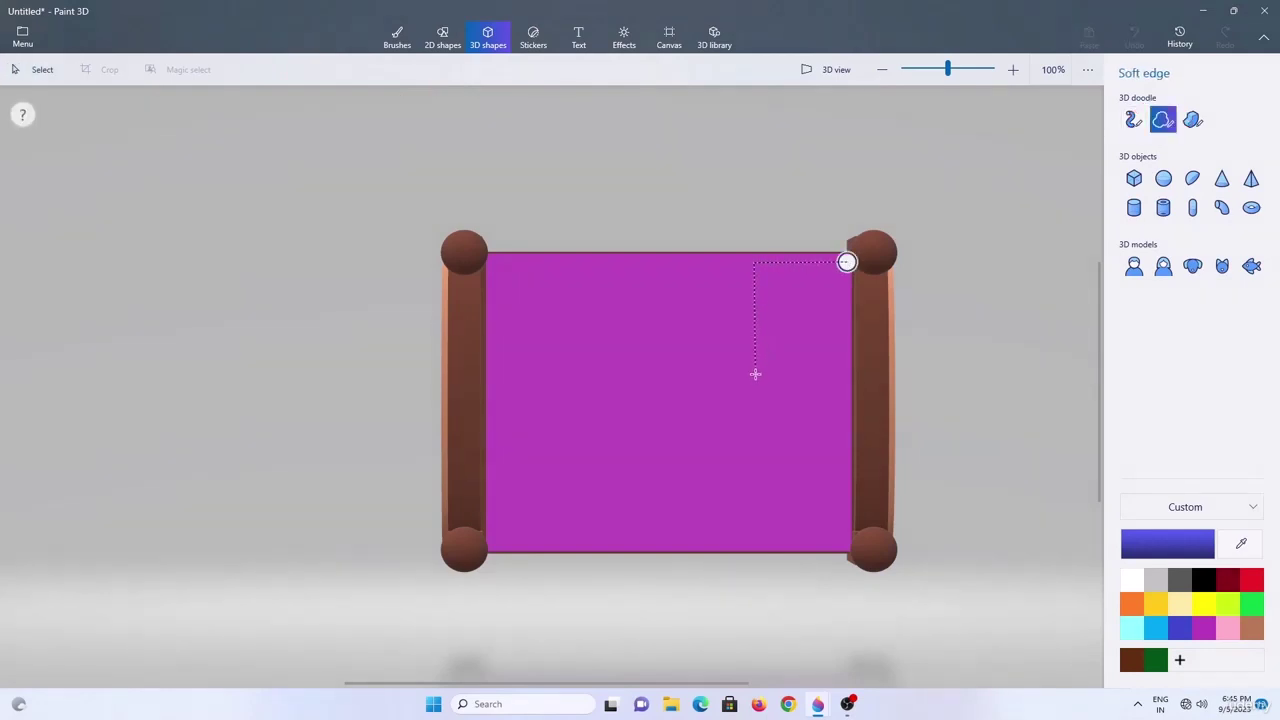
click(846, 262)
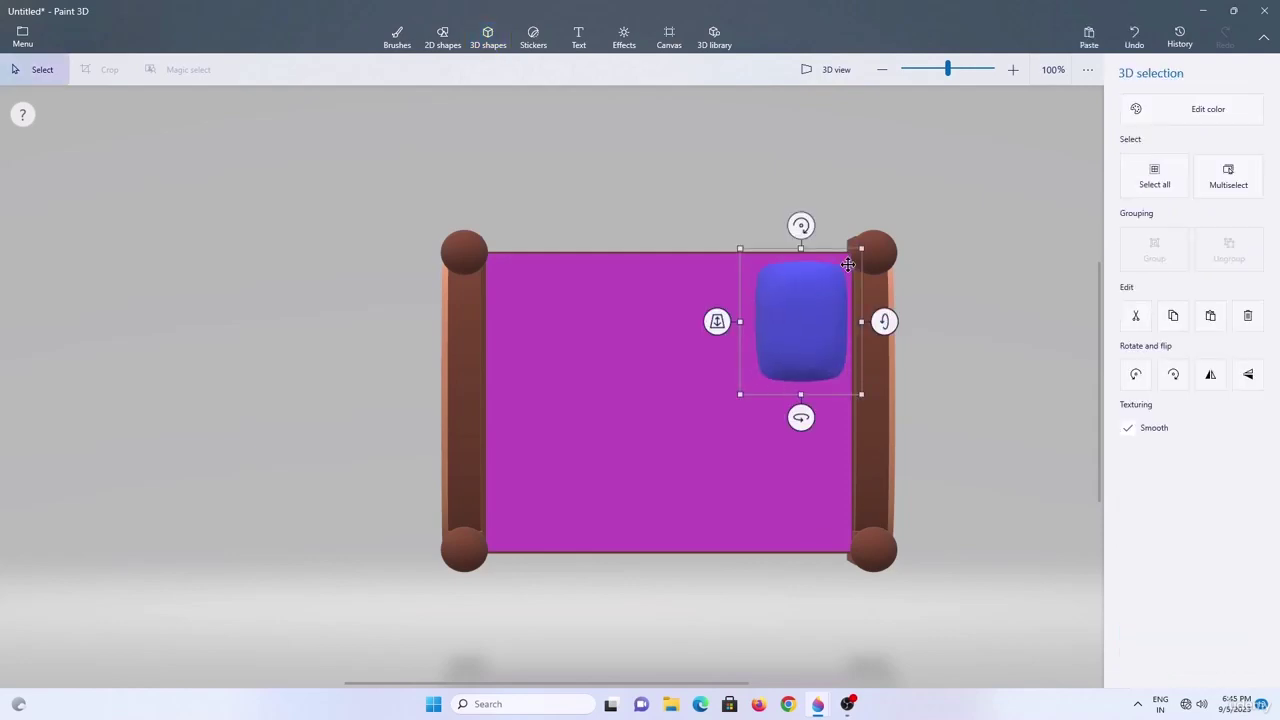
drag(717, 321, 717, 336)
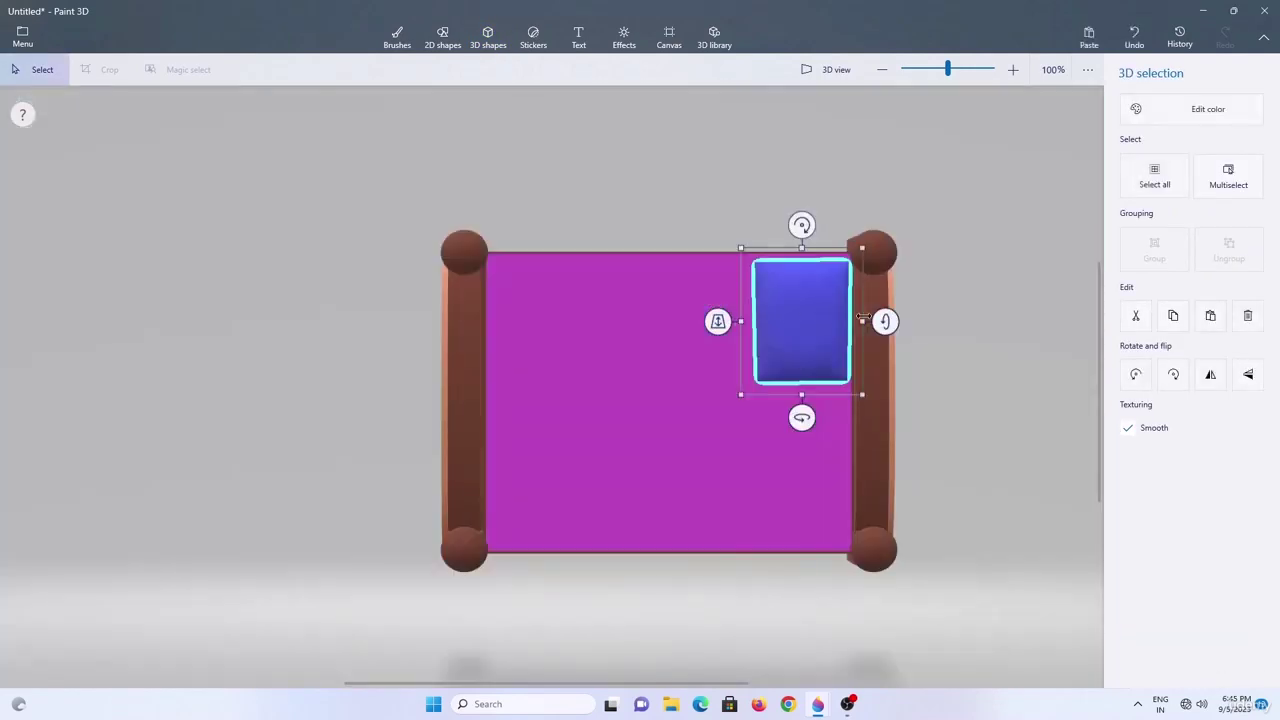
Colour the pillow yellow, and place a slightly longer duplicate below it on the mattress.
click(1218, 120)
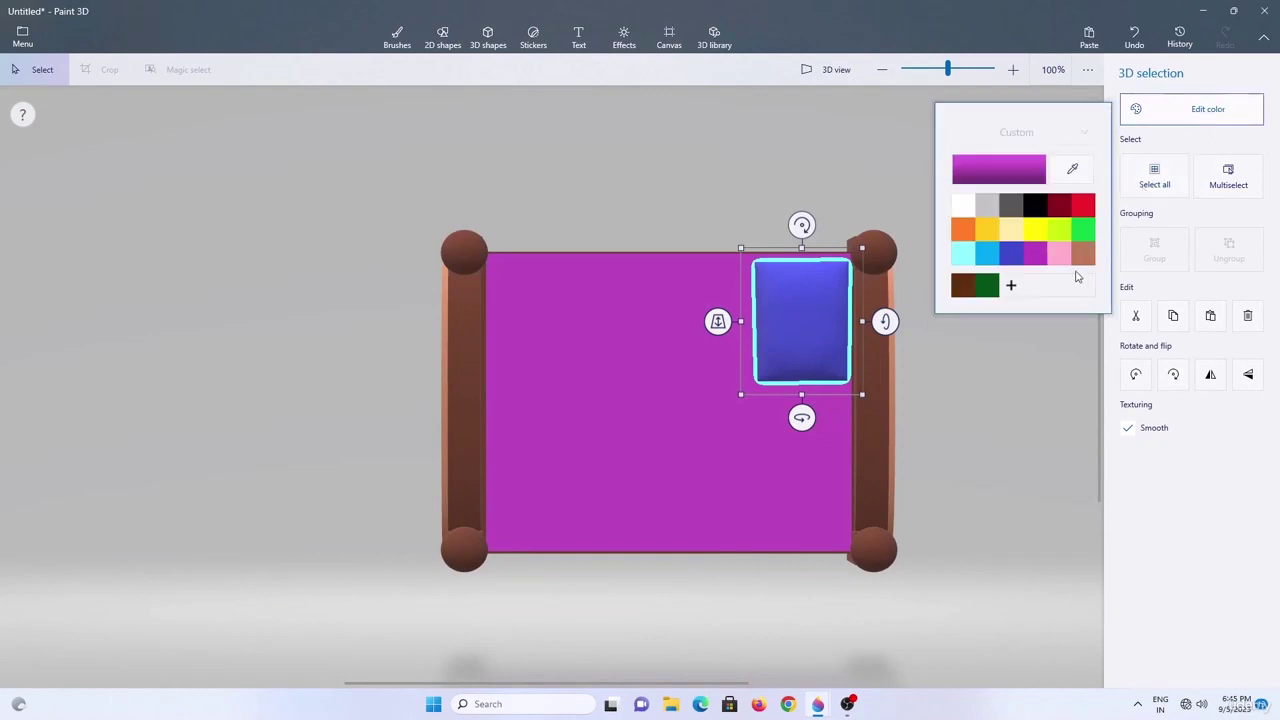
click(1035, 229)
ctrl+click(802, 335)
ctrl+drag(802, 335, 808, 476)
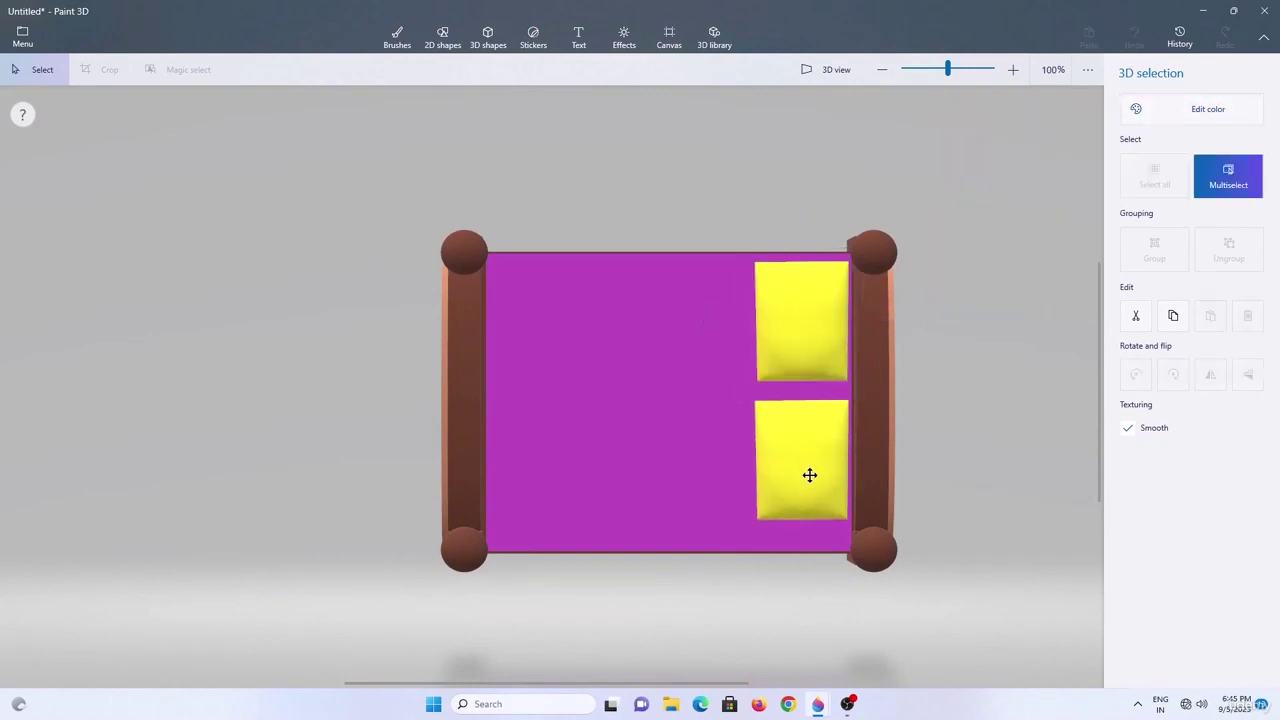
click(919, 426)
click(829, 502)
drag(802, 534, 802, 550)
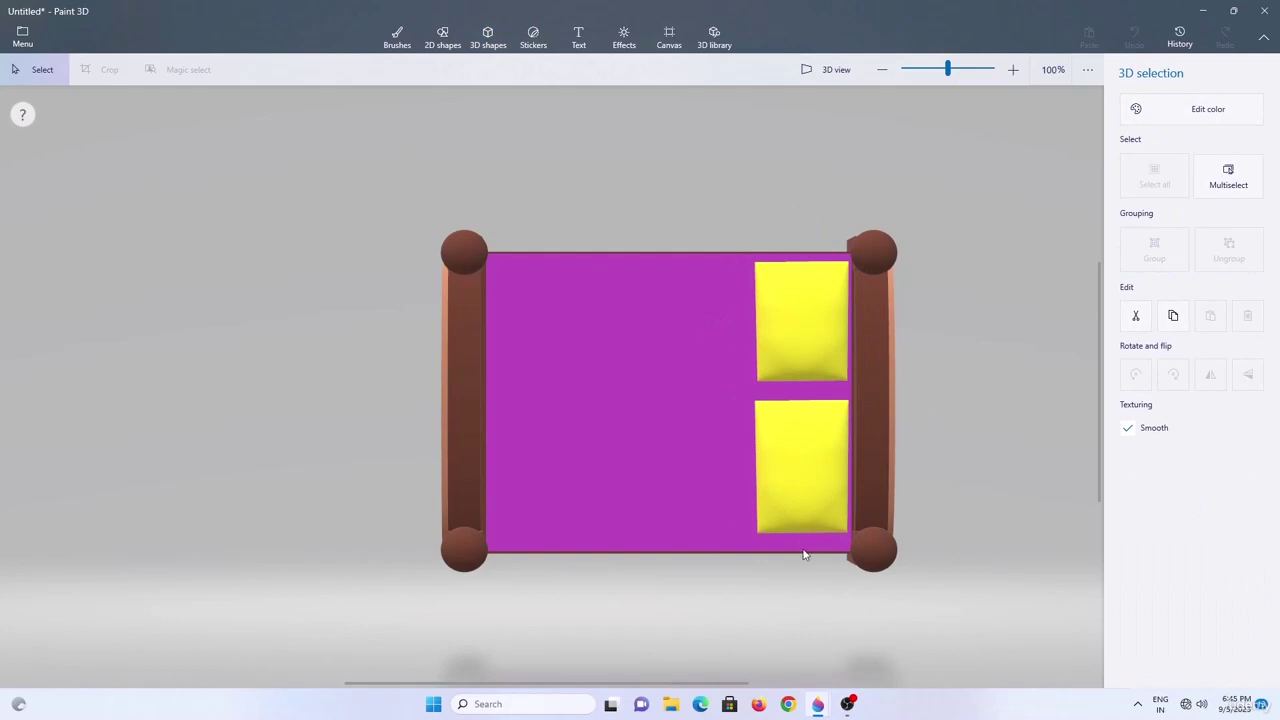
Rotate the whole bed upright with the pillows at the left end, and group all its parts.
key(ctrl+a)
drag(934, 400, 931, 237)
drag(669, 548, 1040, 620)
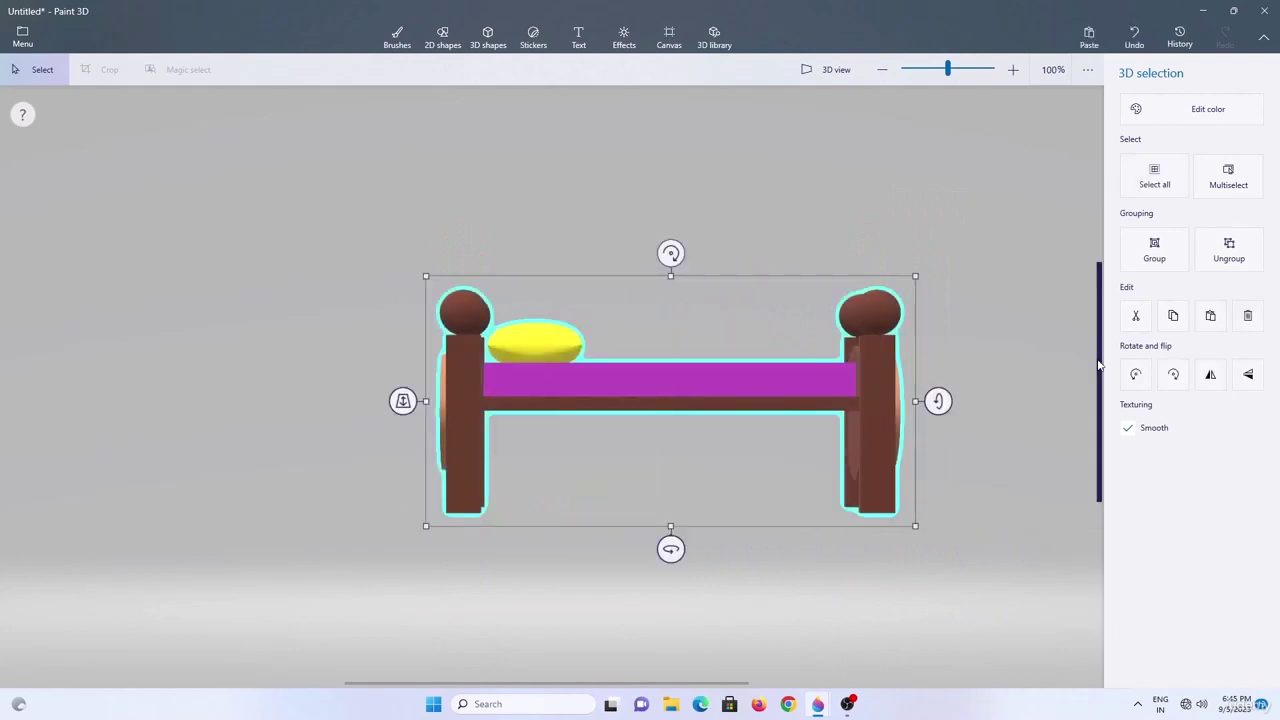
click(1141, 255)
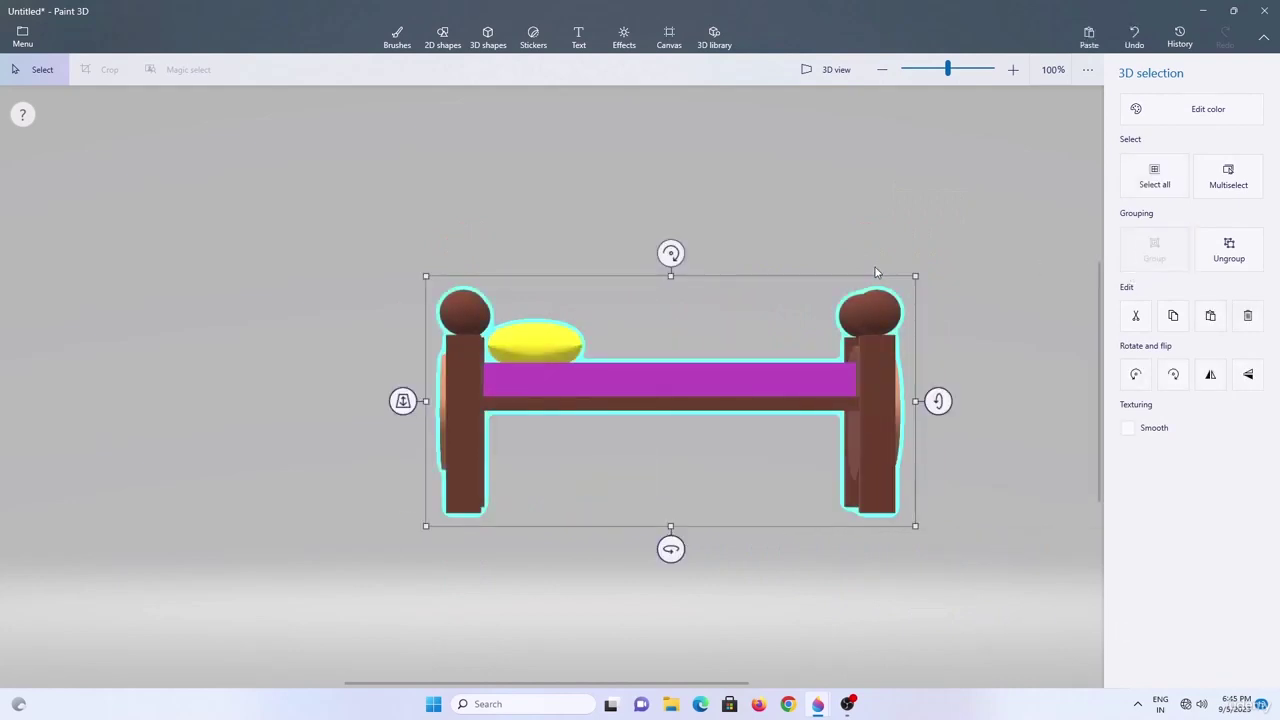
Save the bed as a GLB 3D model named "simple bed" in the Documents folder.
click(38, 43)
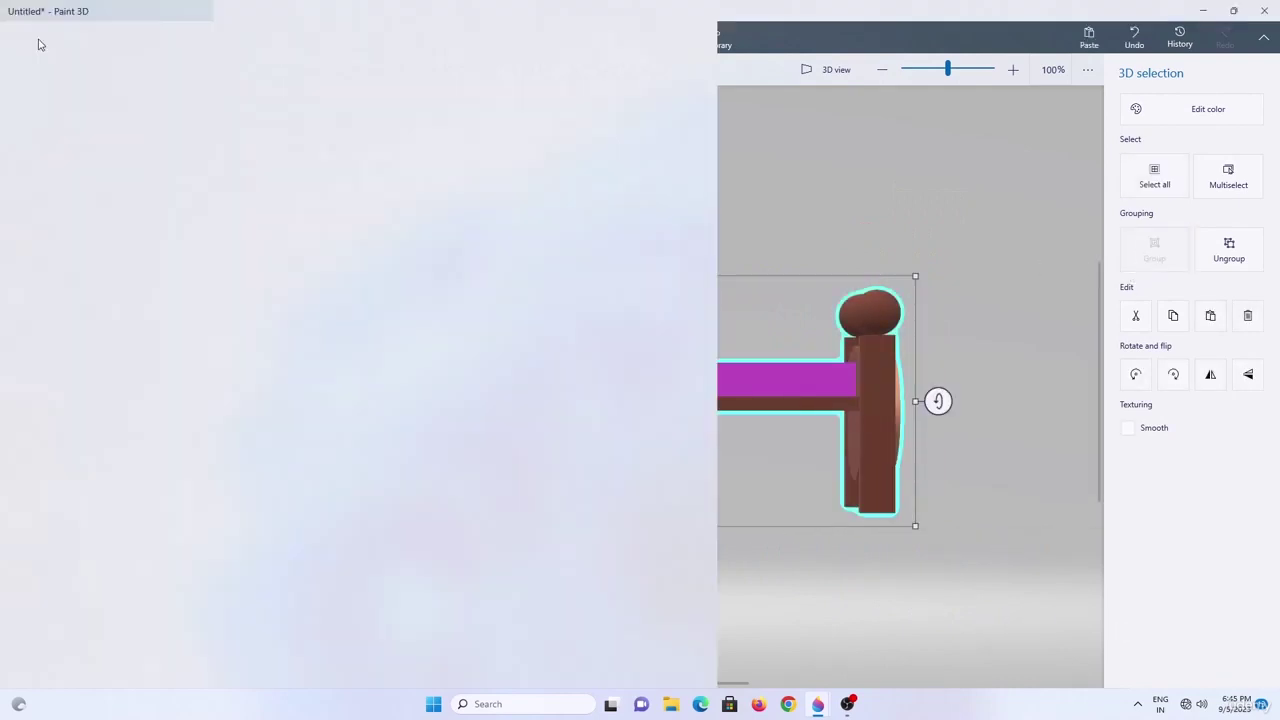
click(57, 205)
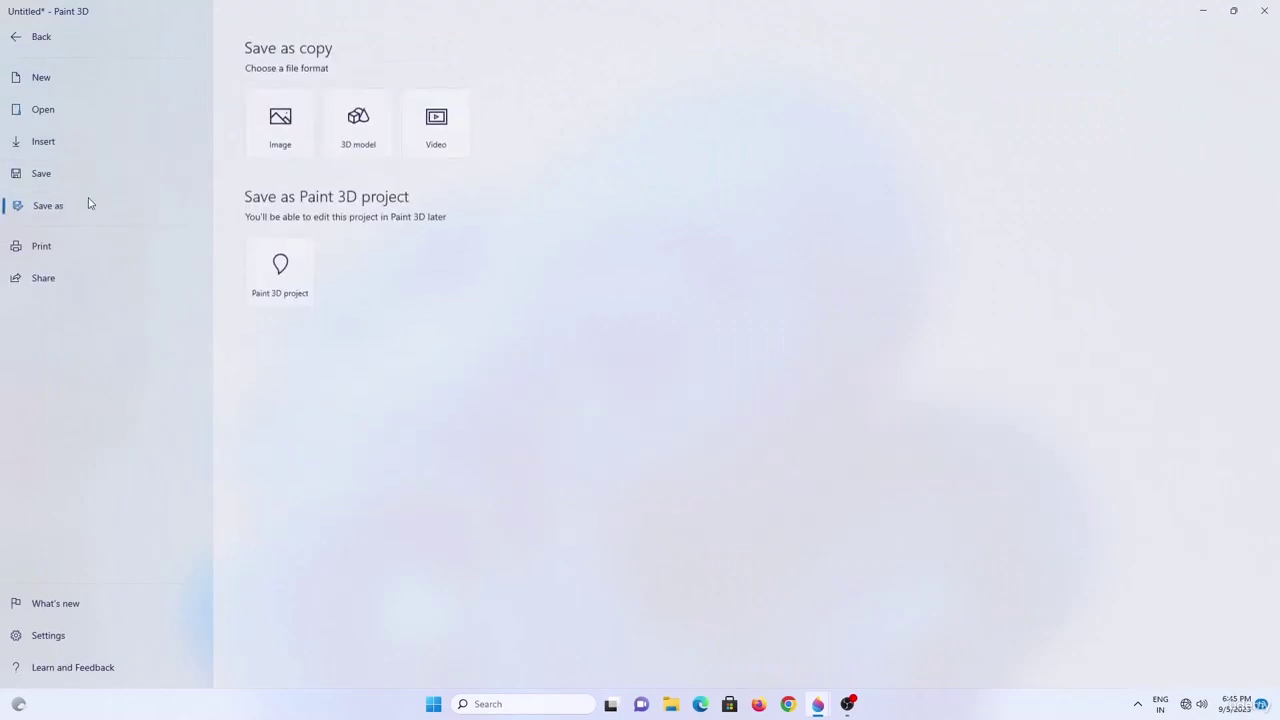
click(357, 120)
scroll(60, 245, down, 3)
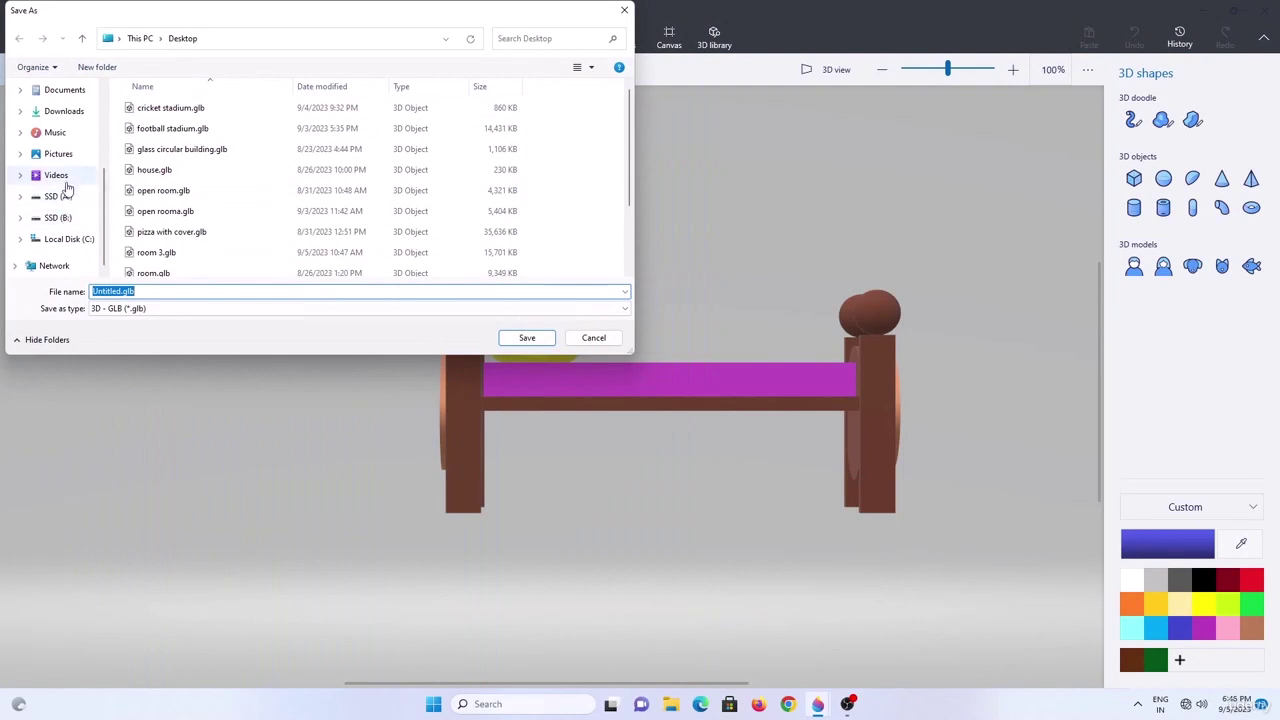
click(76, 95)
click(383, 291)
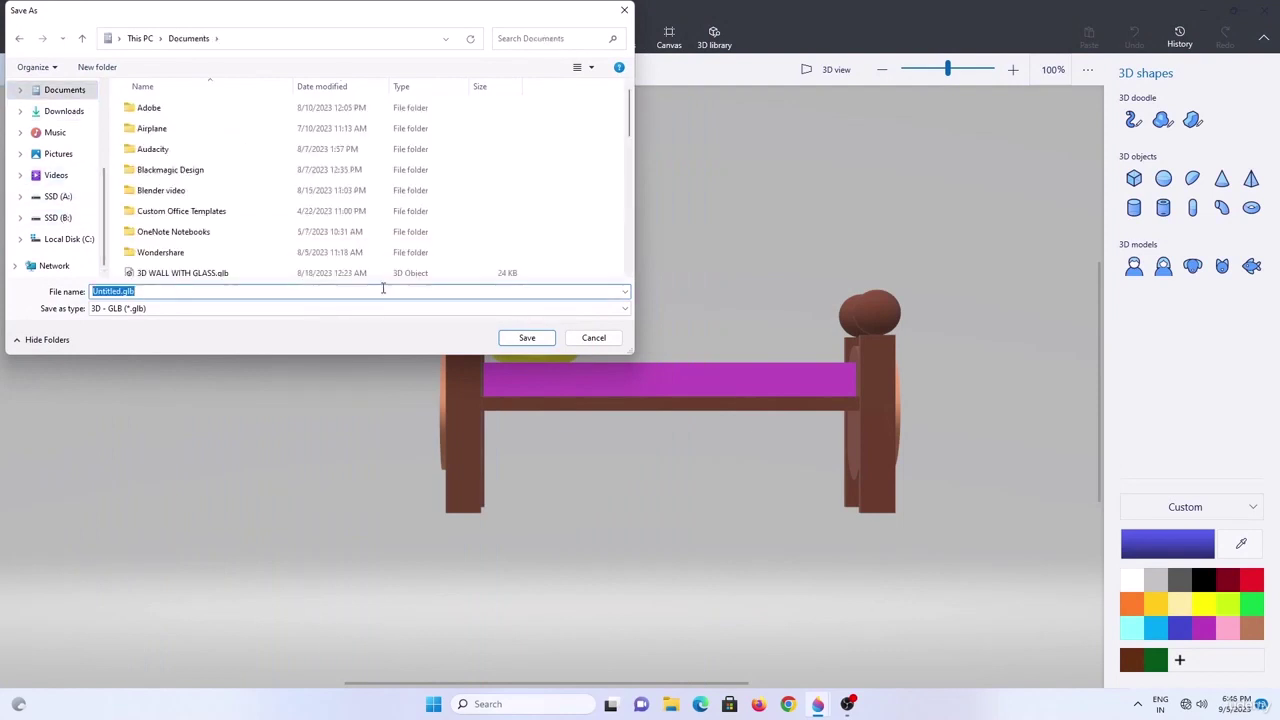
text(simple bed)
key(Return)
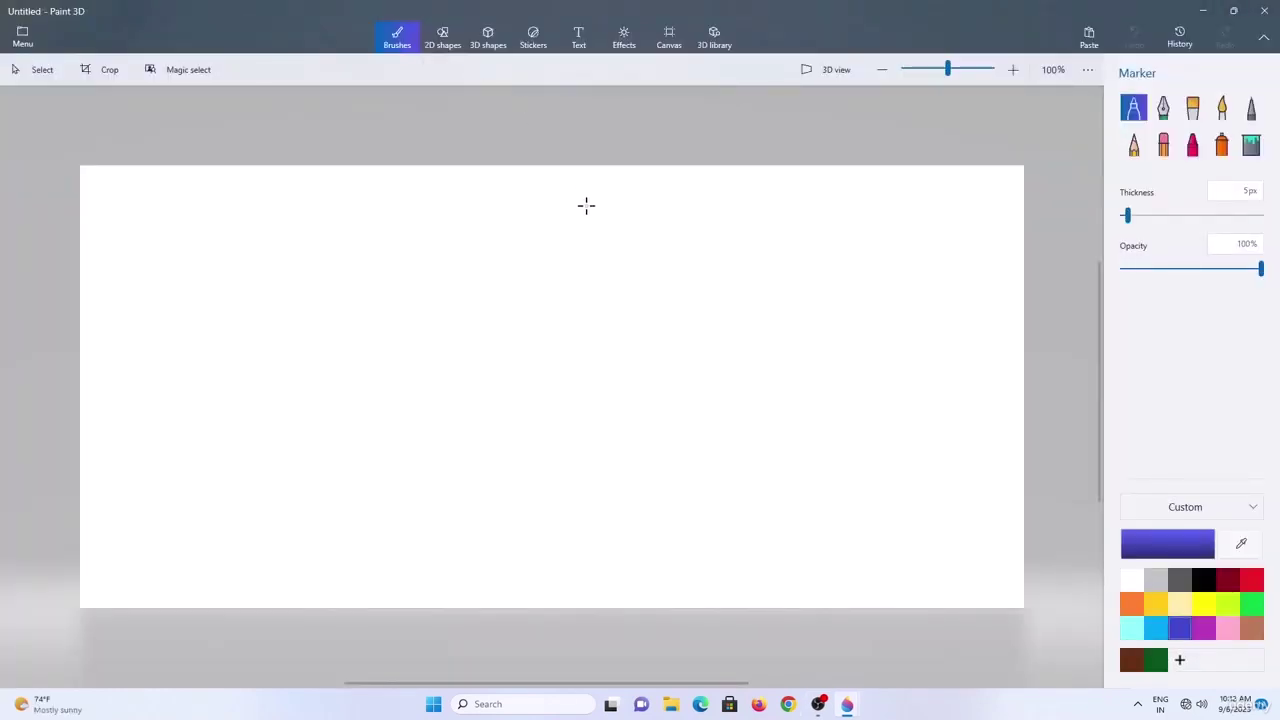
Hide the canvas of the new project, and draw a large, nearly square box in light yellow as the cabinet body.
click(667, 37)
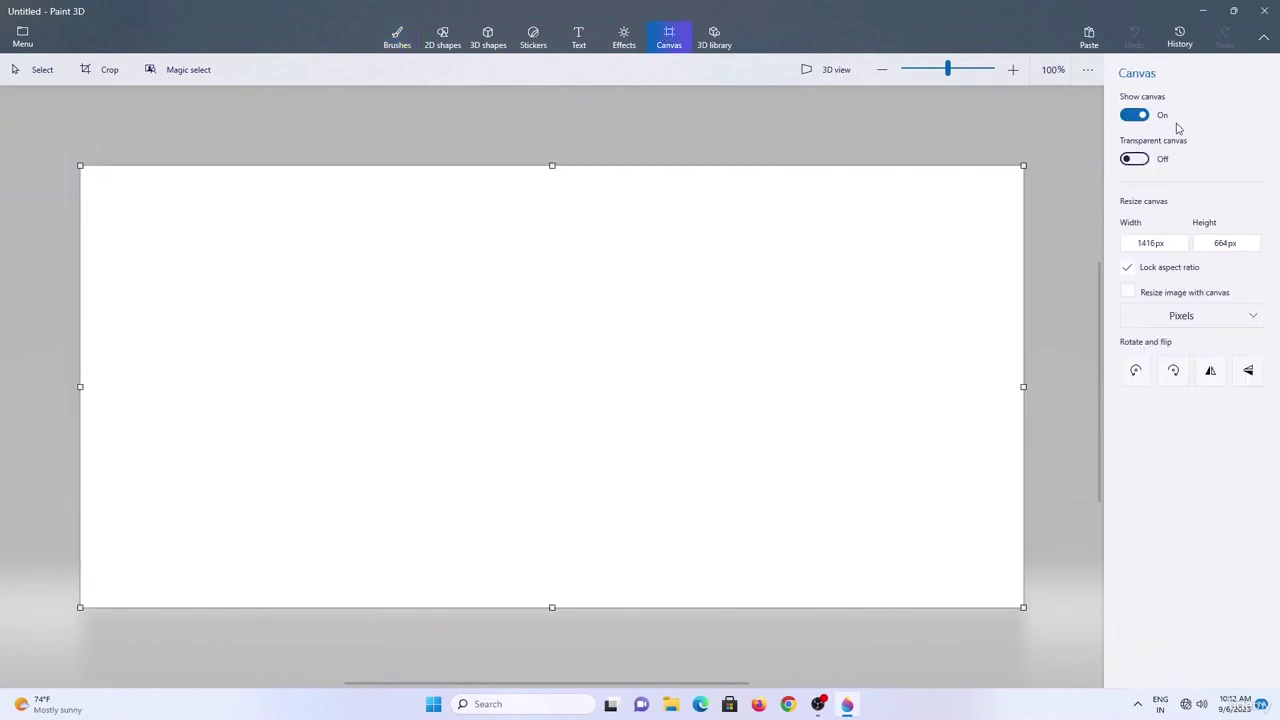
click(1135, 115)
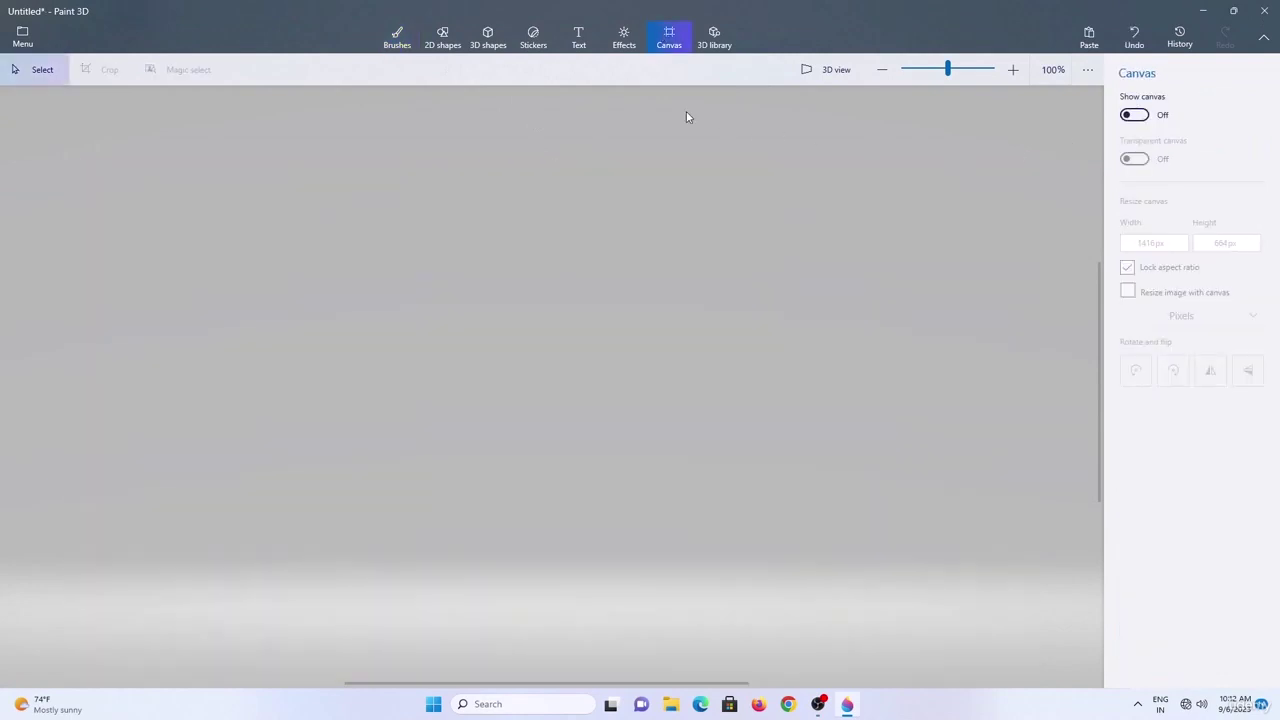
click(500, 46)
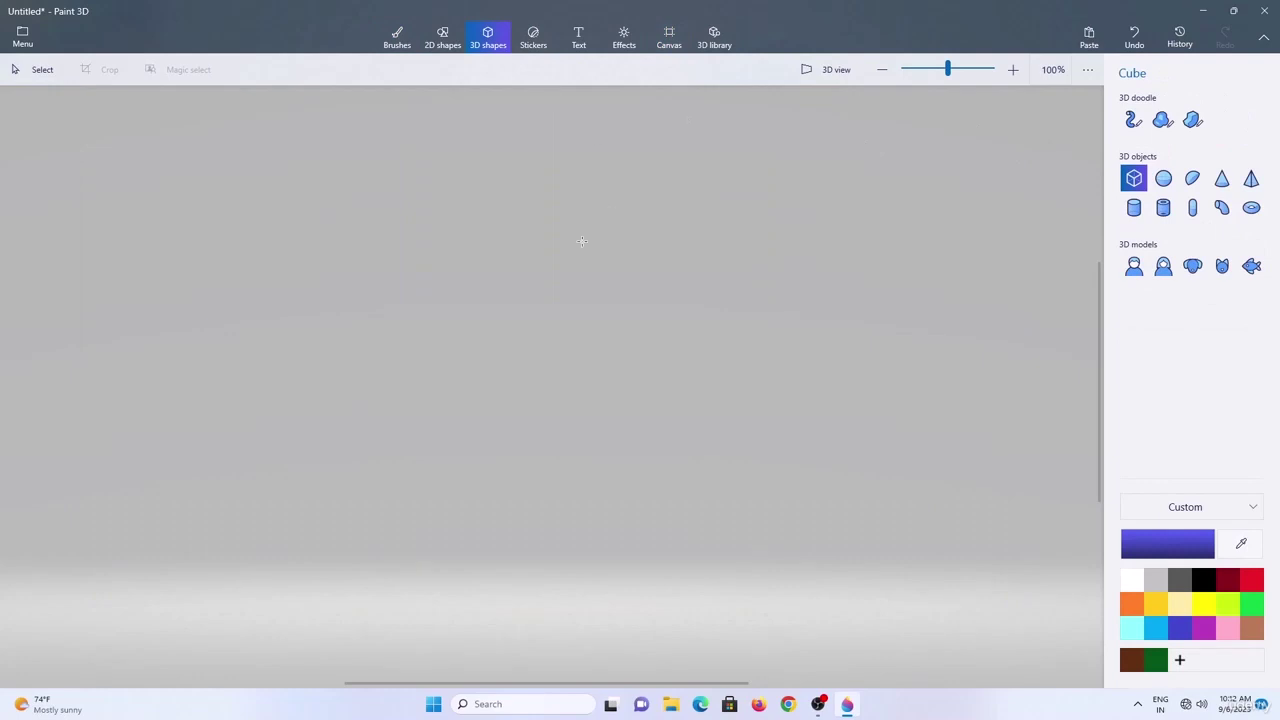
drag(424, 235, 678, 498)
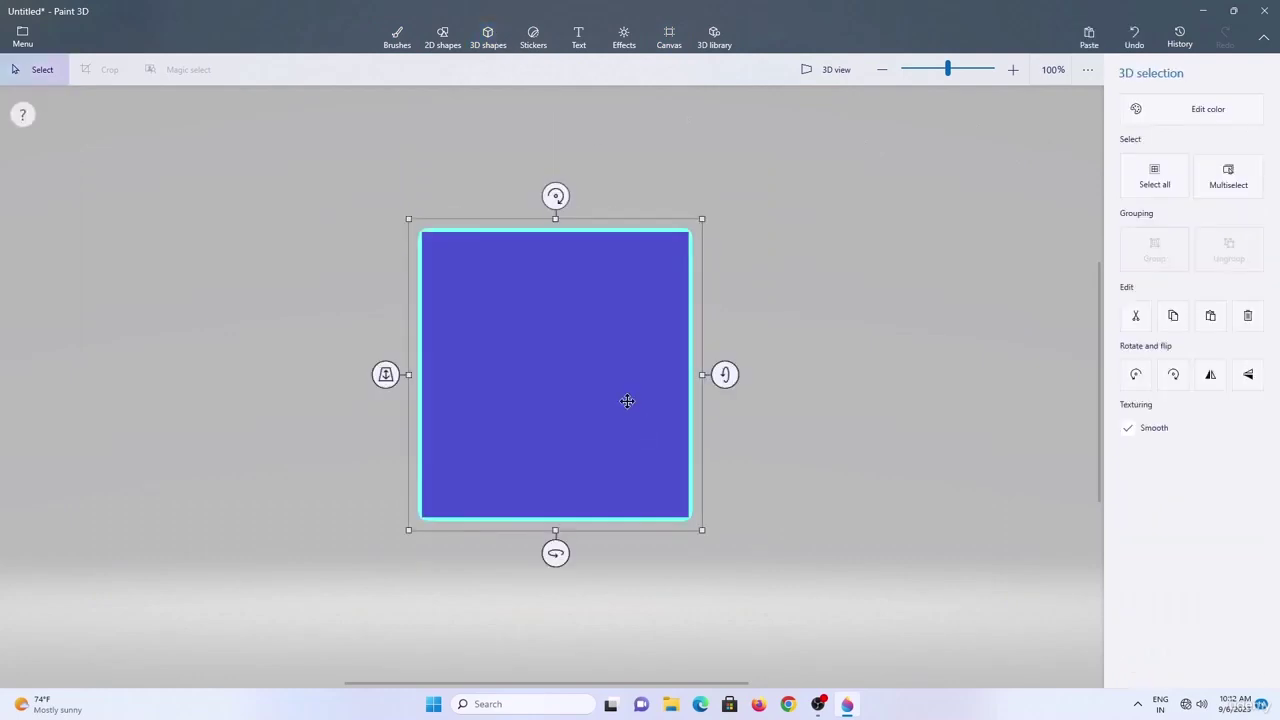
drag(626, 400, 479, 372)
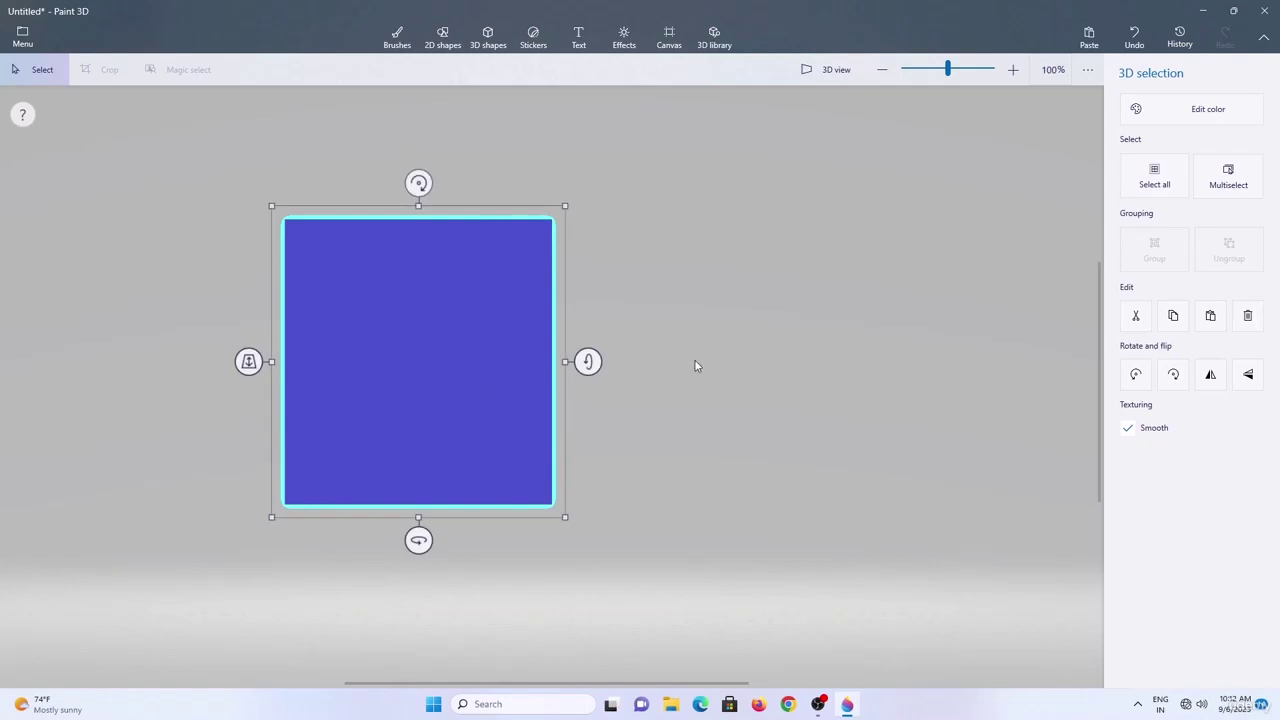
click(1200, 109)
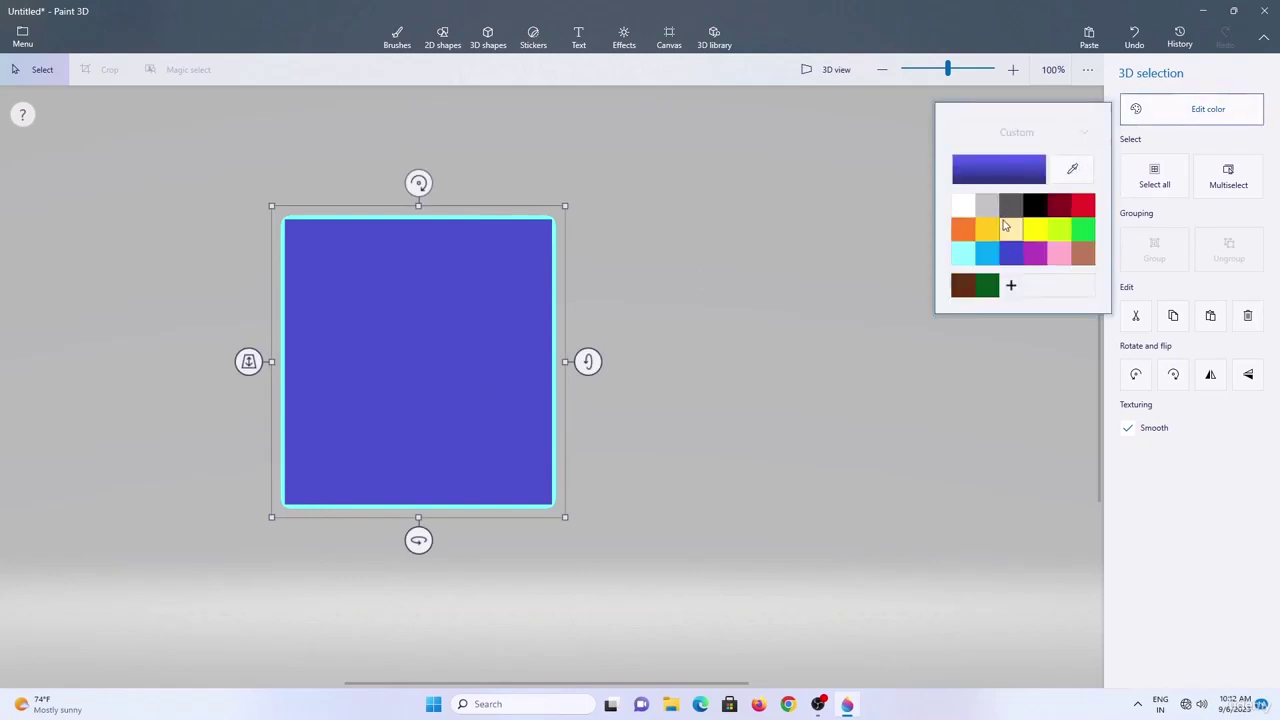
click(1008, 230)
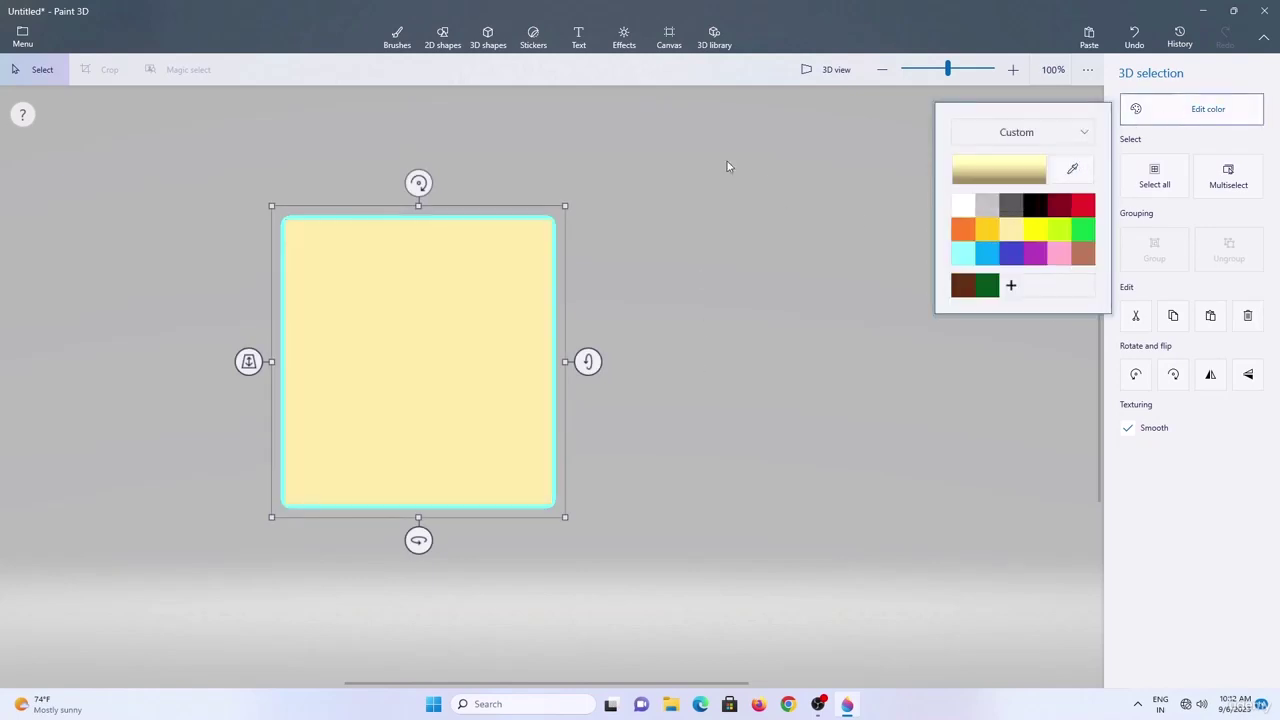
Draw a wide, low box beside the cabinet body as a drawer front and colour it dark red.
click(488, 38)
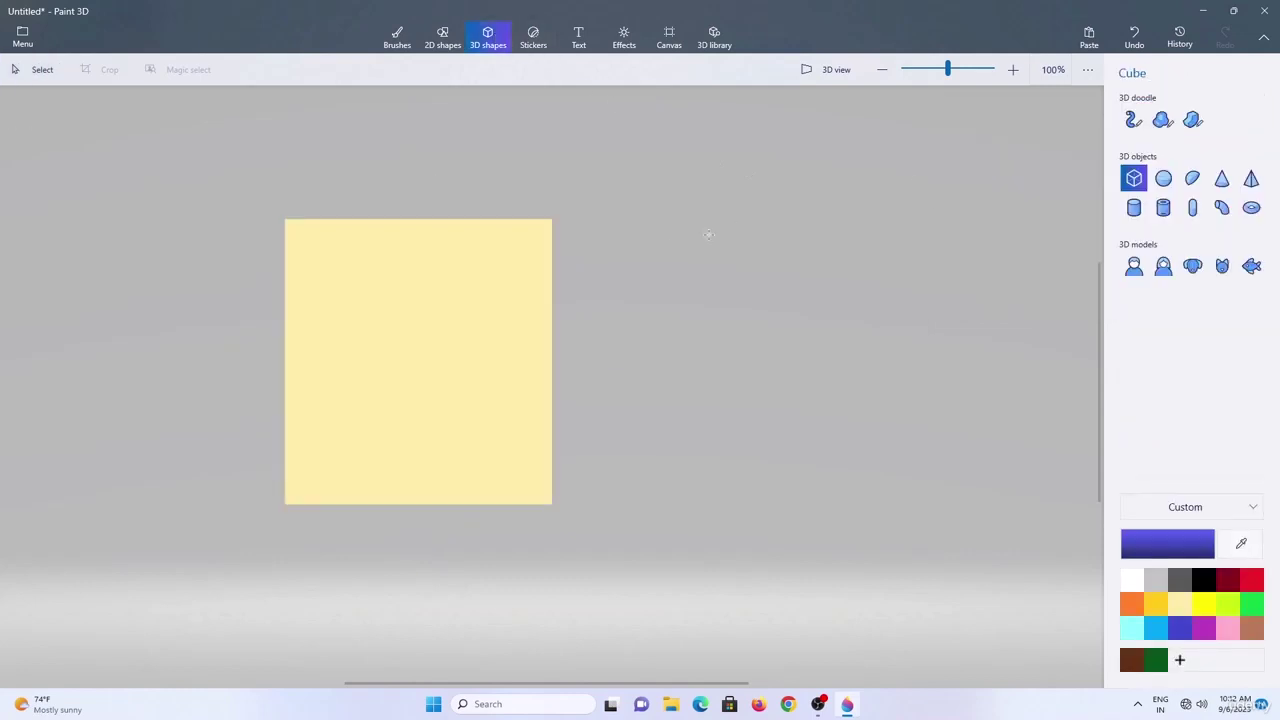
drag(676, 251, 889, 314)
drag(889, 312, 891, 313)
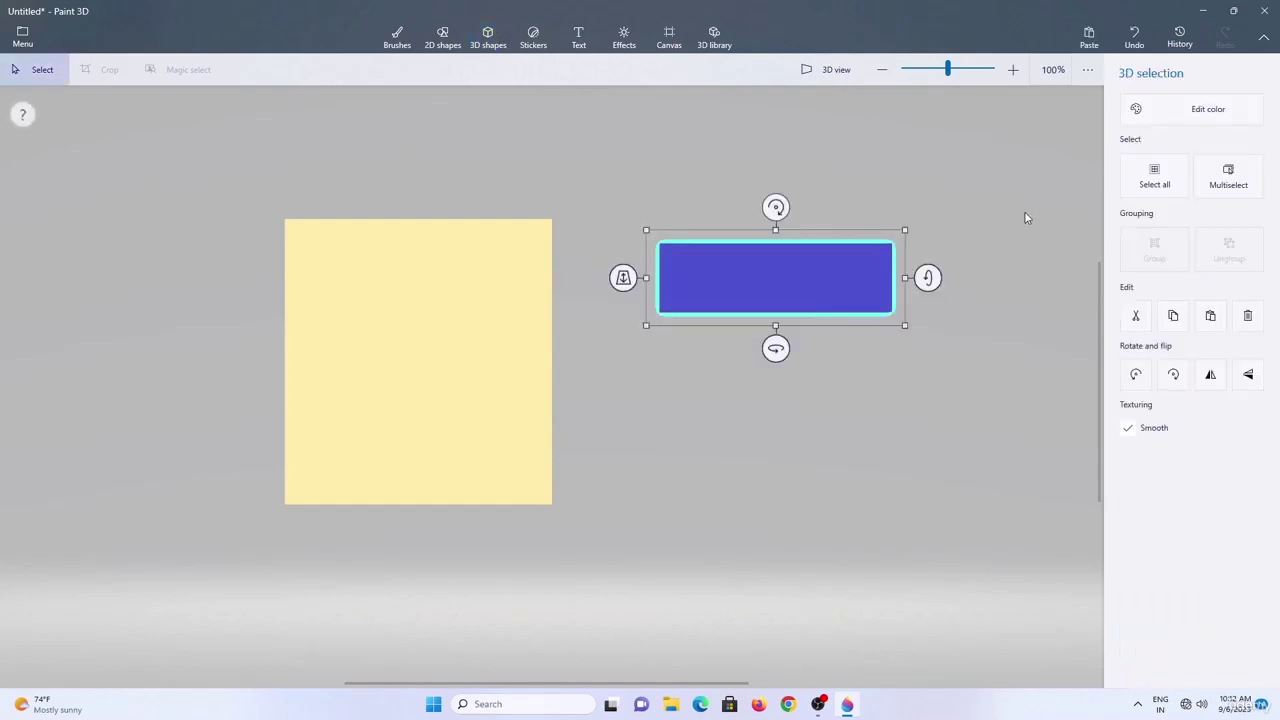
click(1137, 109)
click(1060, 212)
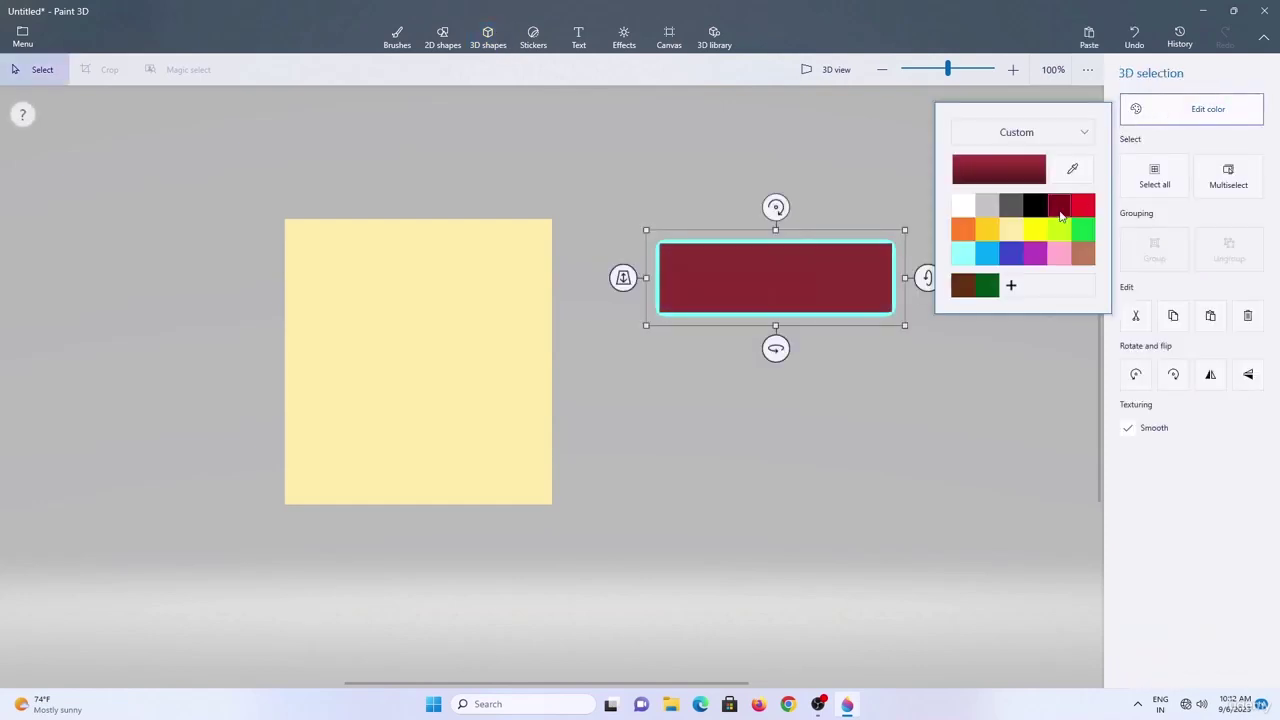
click(869, 348)
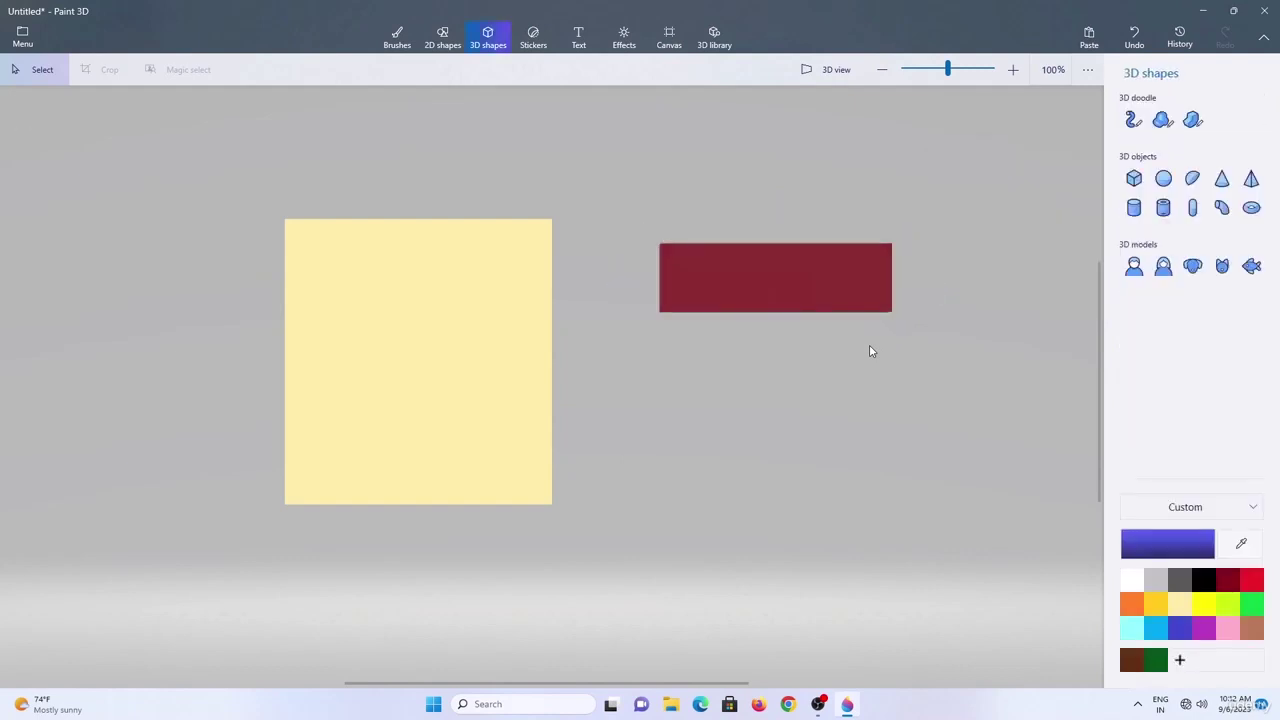
Add a tube below the drawer front, flatten it into a thin handle and colour it light yellow.
click(1163, 207)
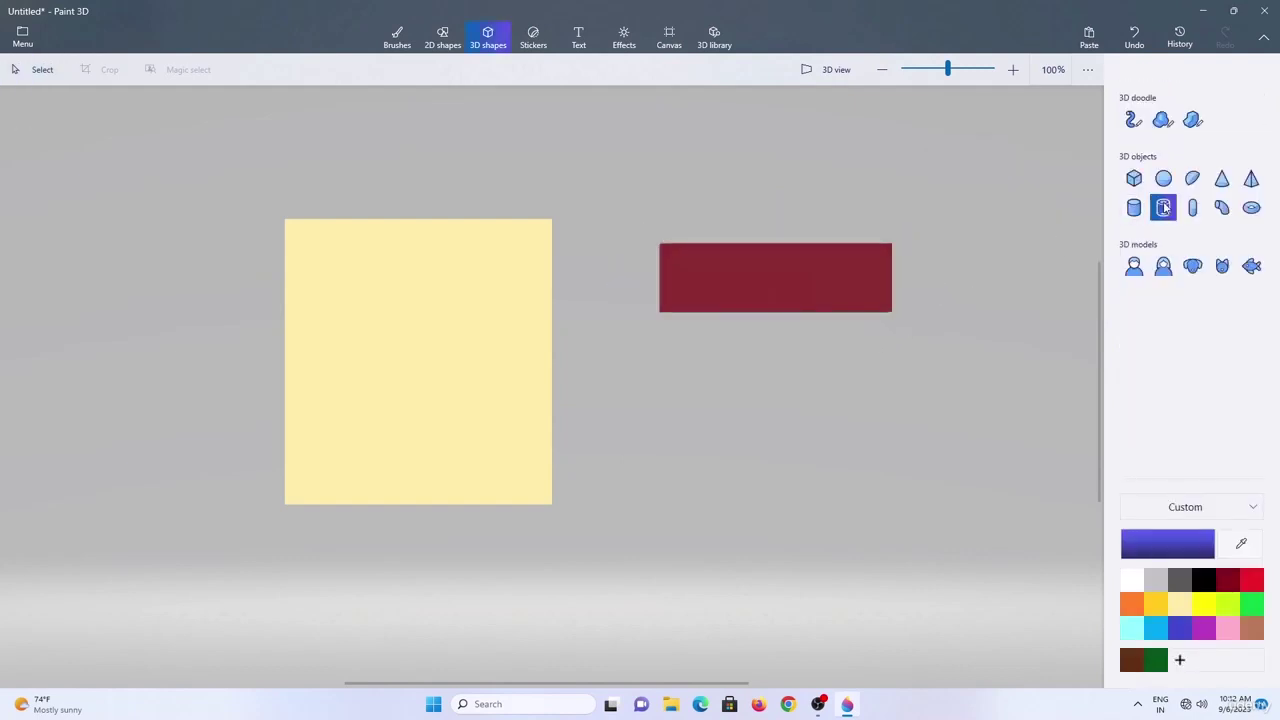
click(768, 388)
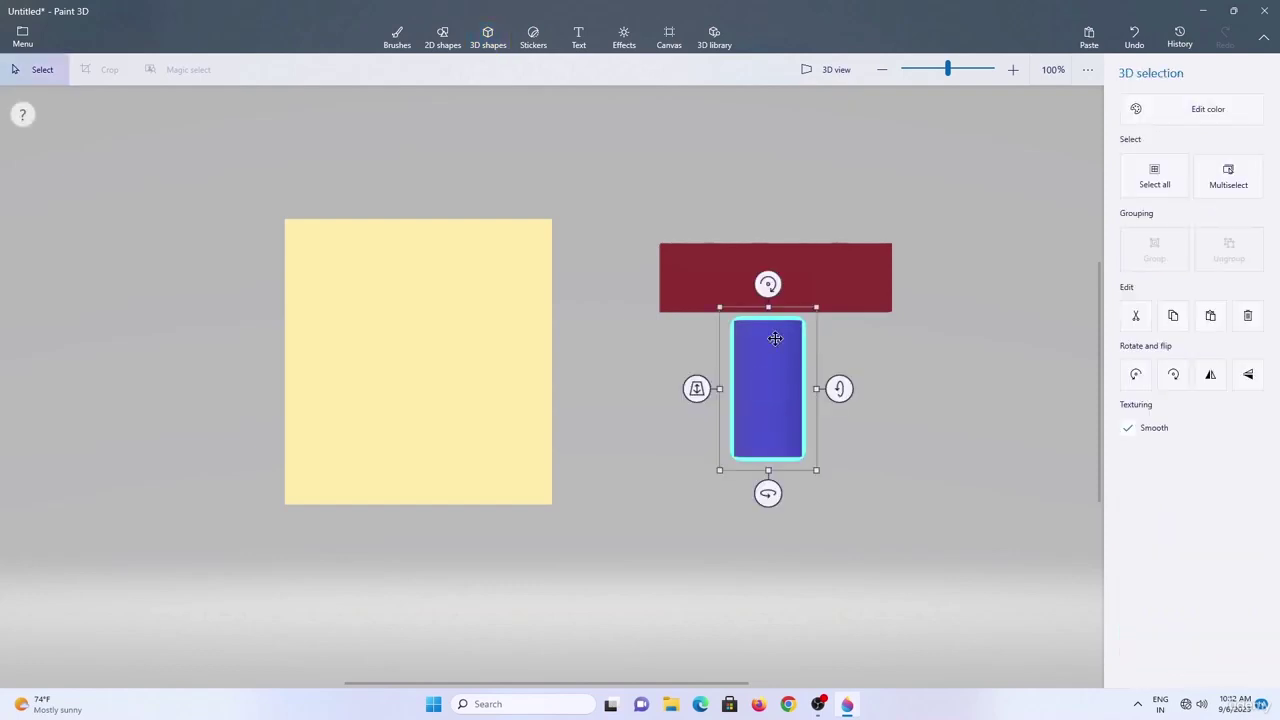
mouse_move(818, 389)
mouse_down()
mouse_move(848, 389)
mouse_move(820, 380)
mouse_up()
drag(777, 312, 777, 441)
click(1195, 113)
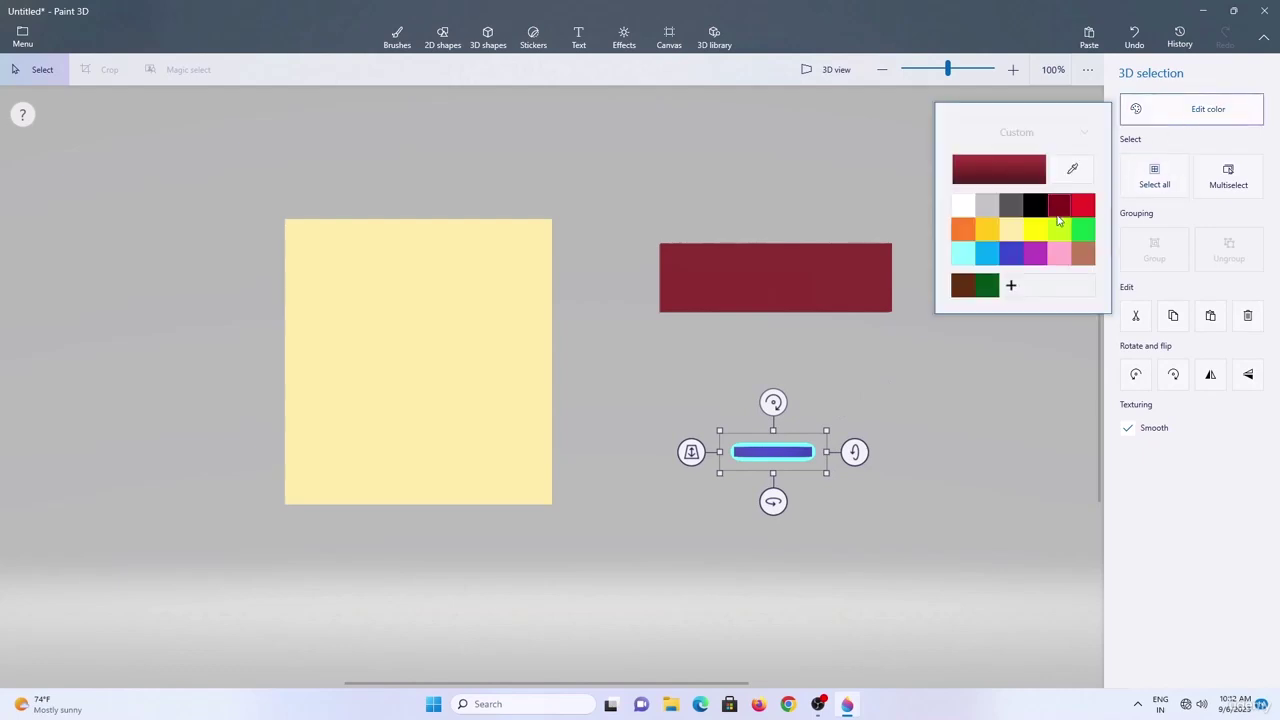
click(1015, 233)
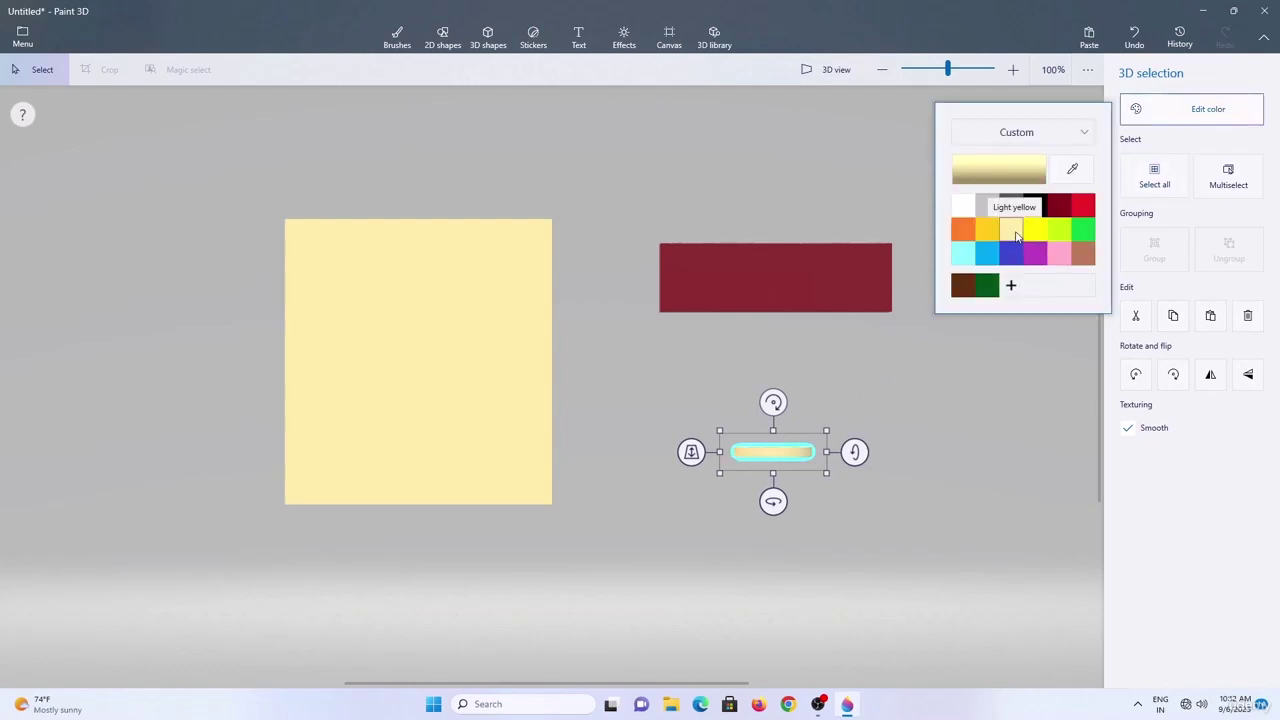
Centre the handle on the dark red drawer front, adjust its depth, and group the two parts.
drag(771, 454, 778, 329)
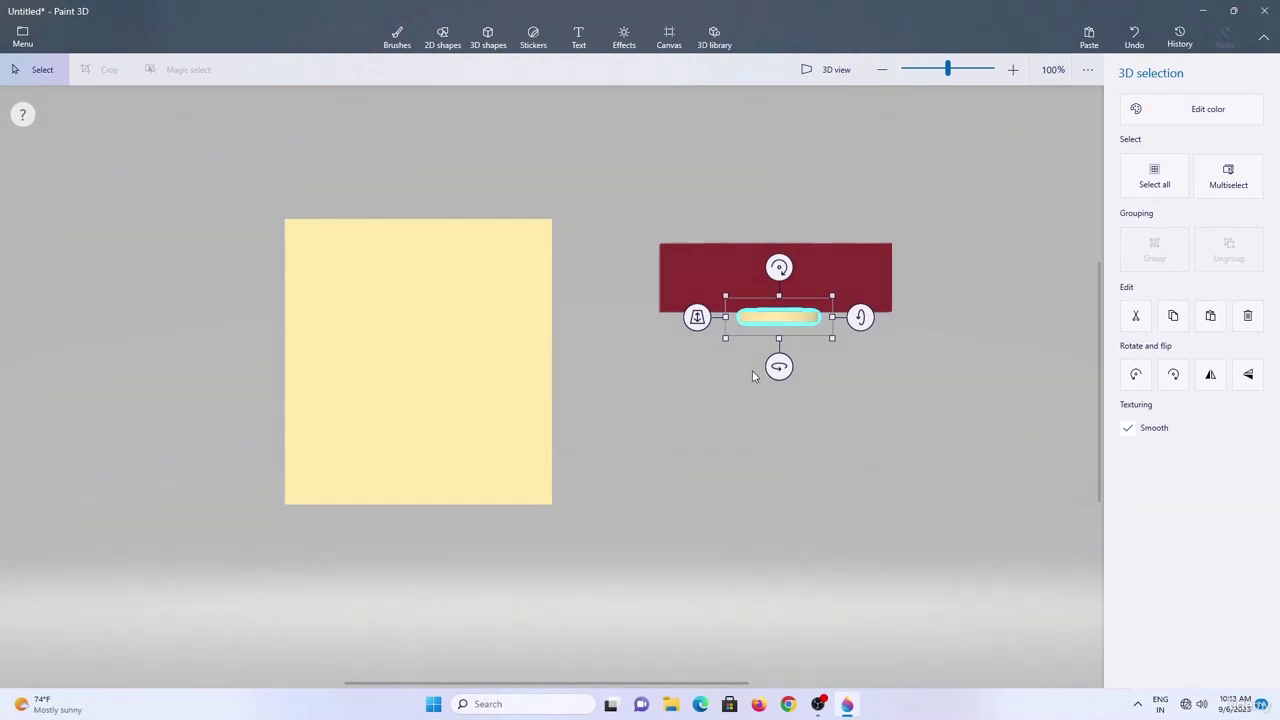
drag(697, 317, 700, 338)
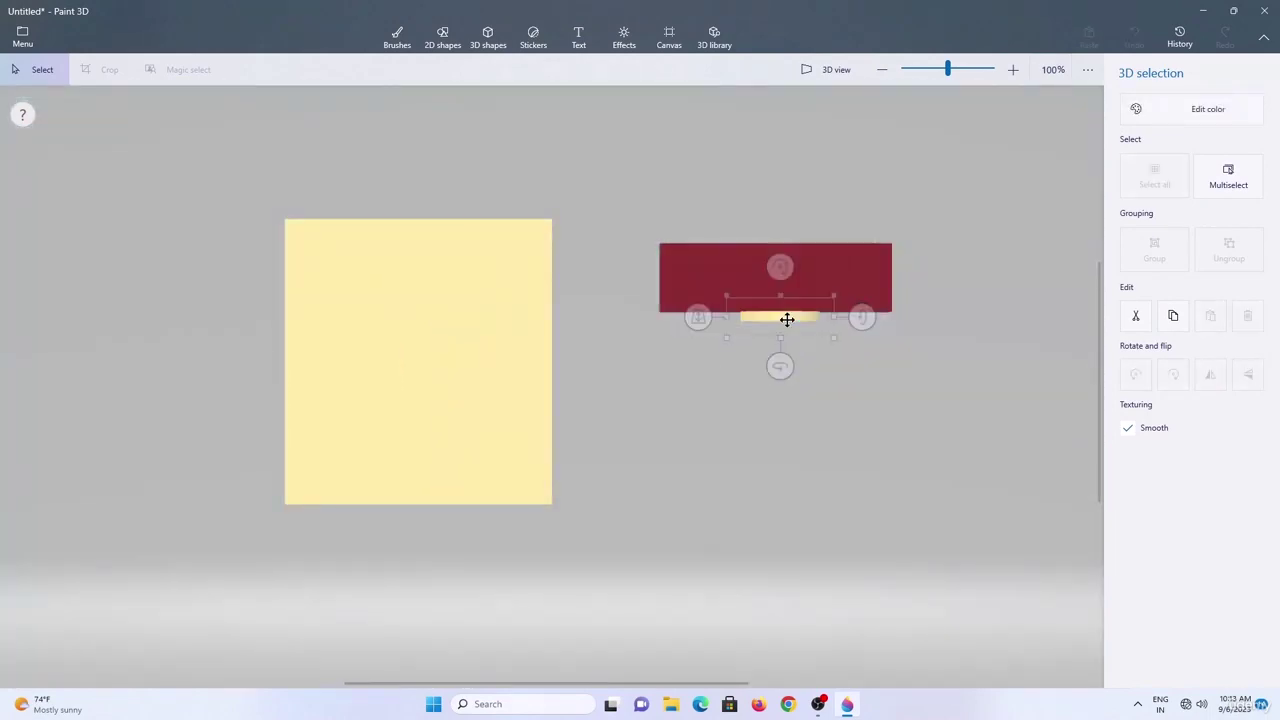
drag(786, 317, 786, 278)
drag(693, 287, 797, 368)
click(914, 392)
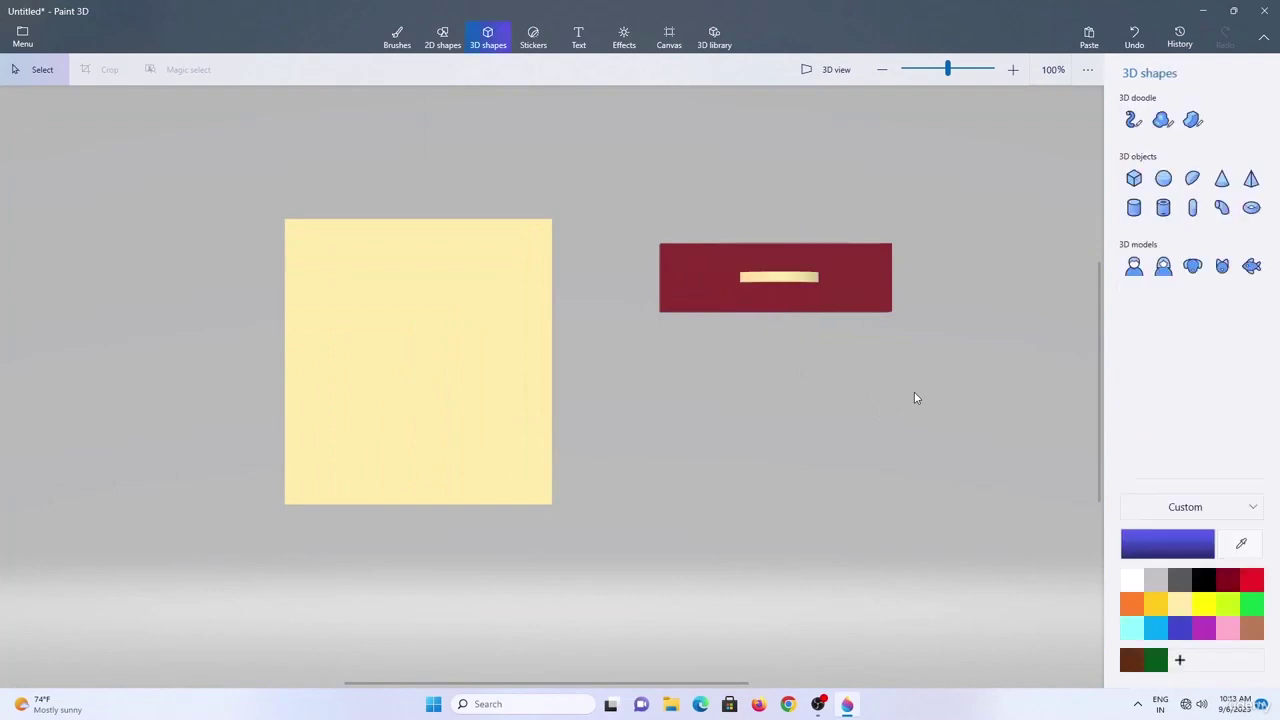
drag(930, 348, 600, 177)
click(1170, 258)
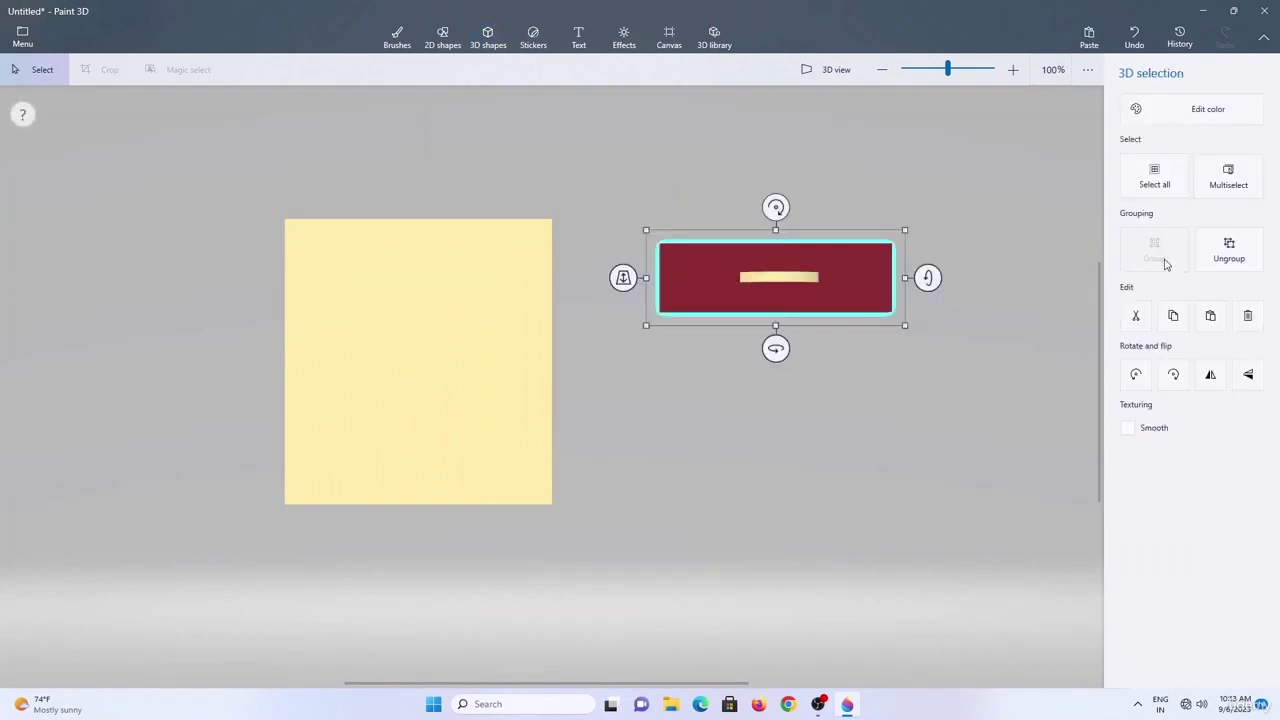
Move the grouped drawer onto the upper part of the cabinet body and adjust its depth against the front face.
drag(886, 287, 729, 289)
drag(466, 277, 466, 342)
drag(543, 281, 343, 278)
drag(260, 278, 262, 280)
click(323, 291)
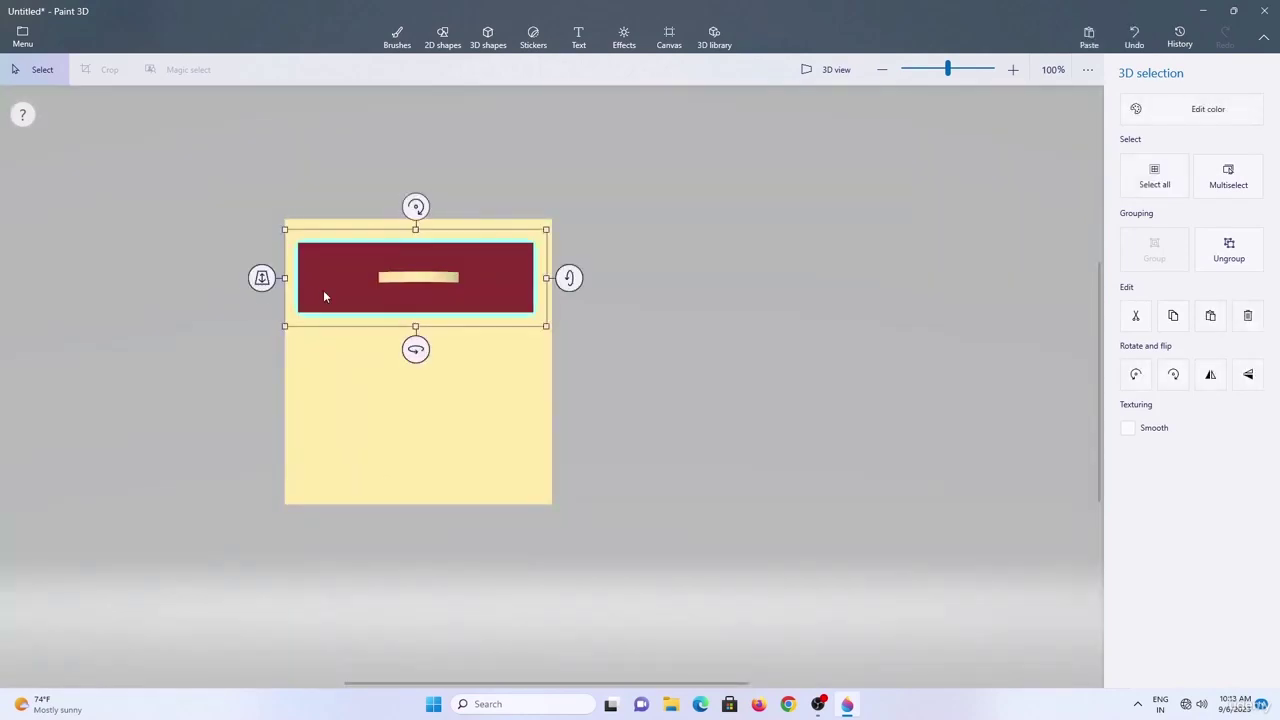
Duplicate the drawer twice, placing one copy at the bottom of the cabinet and the other in the middle.
key(ctrl+c)
key(ctrl+v)
click(324, 292)
drag(343, 286, 343, 448)
key(ctrl+c)
key(ctrl+v)
click(347, 354)
drag(347, 354, 346, 362)
Select the cabinet body with all three drawers, turn it to show the top face, and group the parts.
click(632, 300)
drag(572, 516, 203, 200)
drag(598, 361, 624, 510)
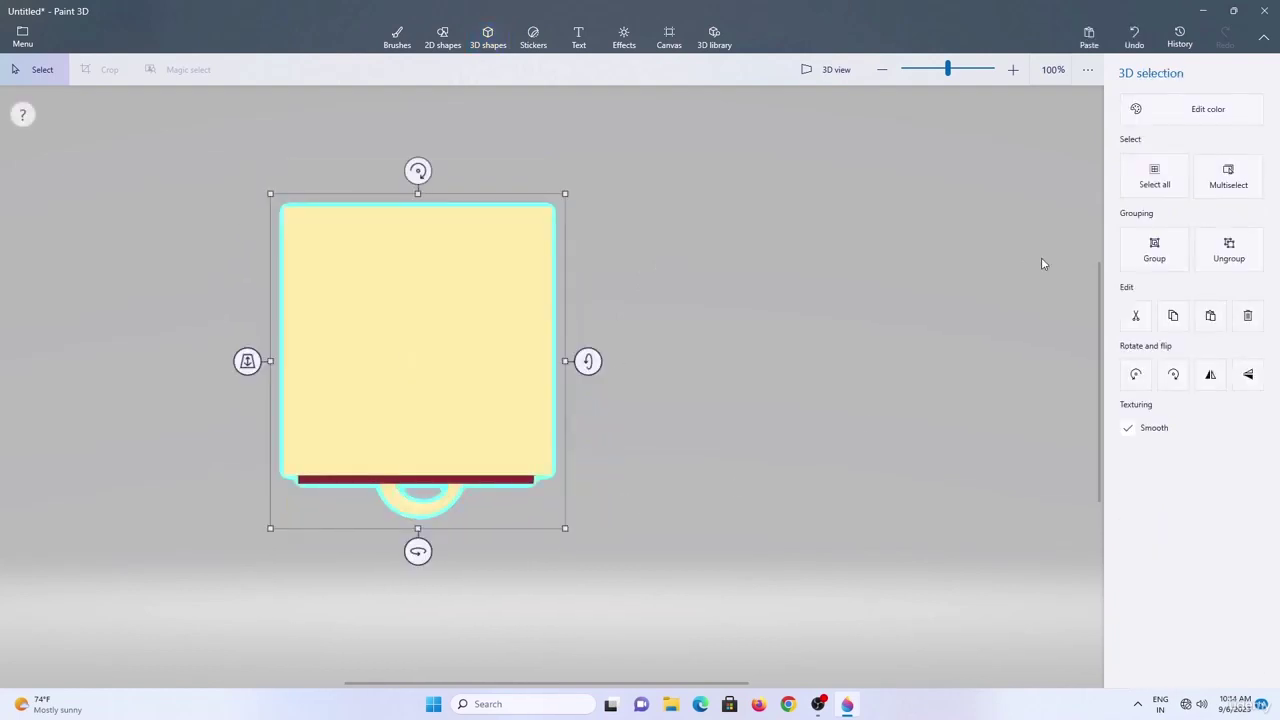
click(1150, 252)
Draw a box slightly larger than the cabinet's top, turn it to the front view and flatten it into a thin top slab.
click(488, 38)
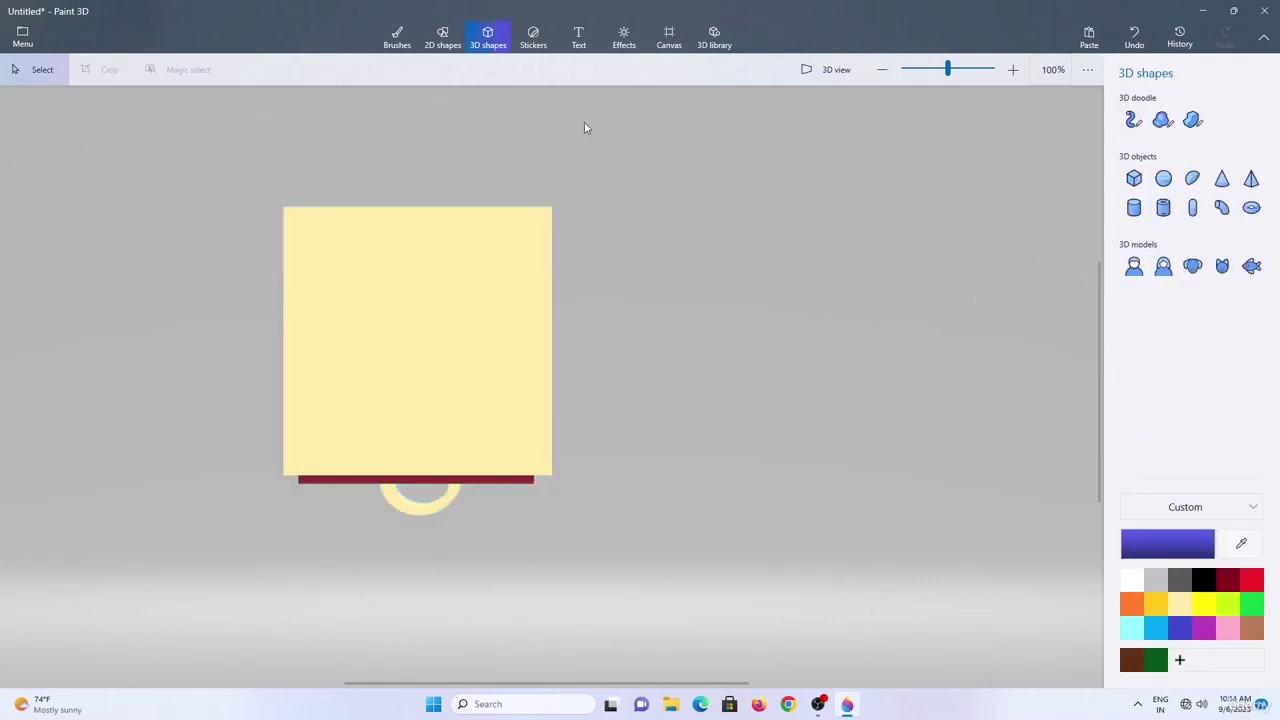
click(1133, 178)
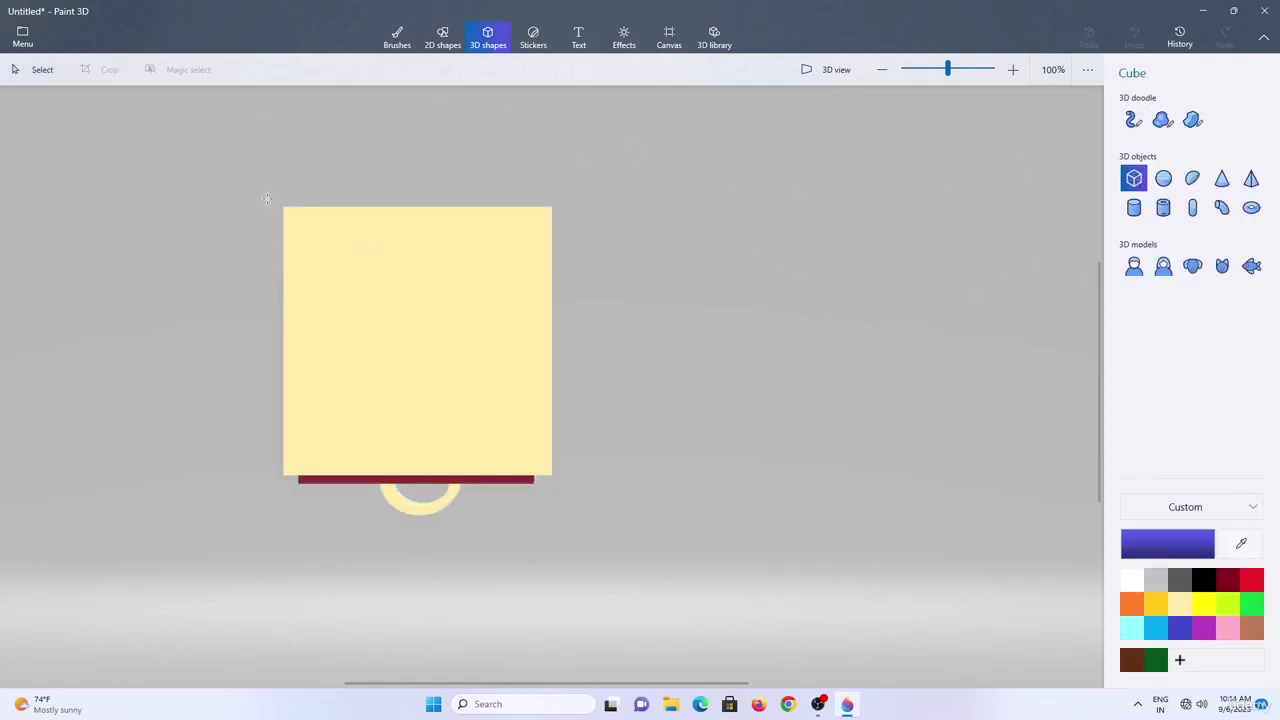
mouse_move(265, 193)
mouse_down()
mouse_move(363, 477)
mouse_move(484, 507)
mouse_move(580, 502)
mouse_up()
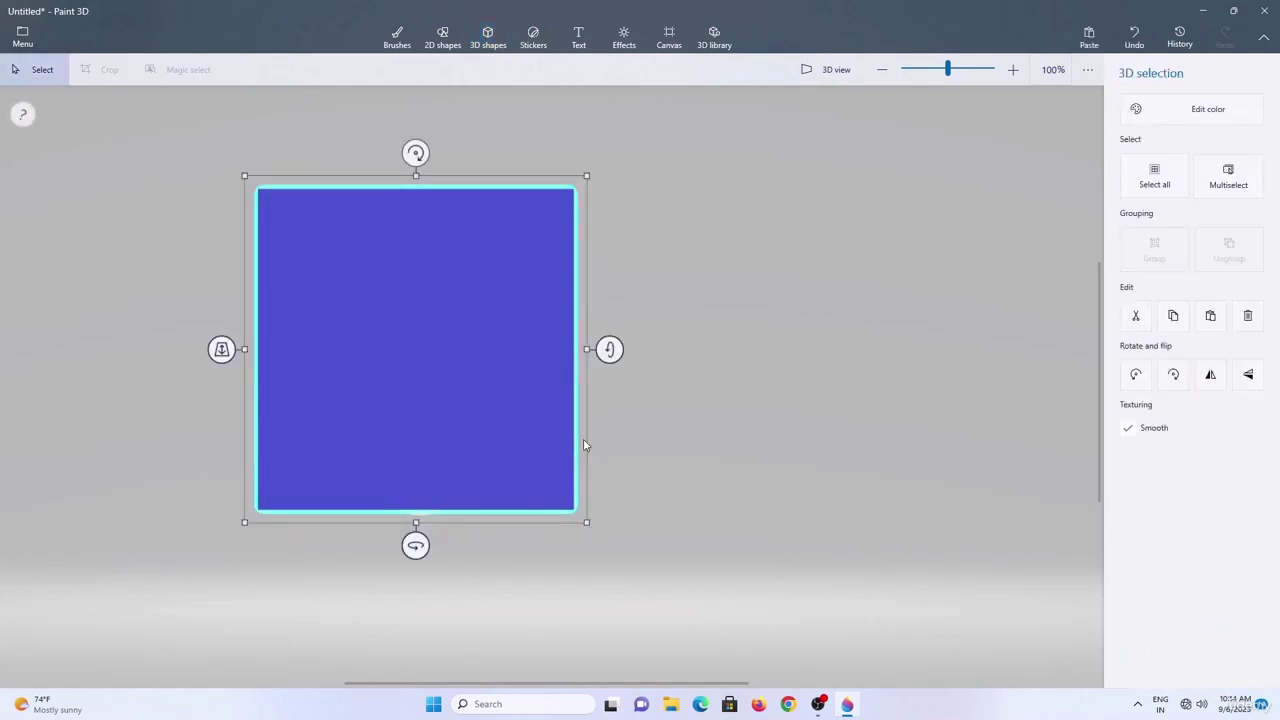
drag(606, 351, 598, 178)
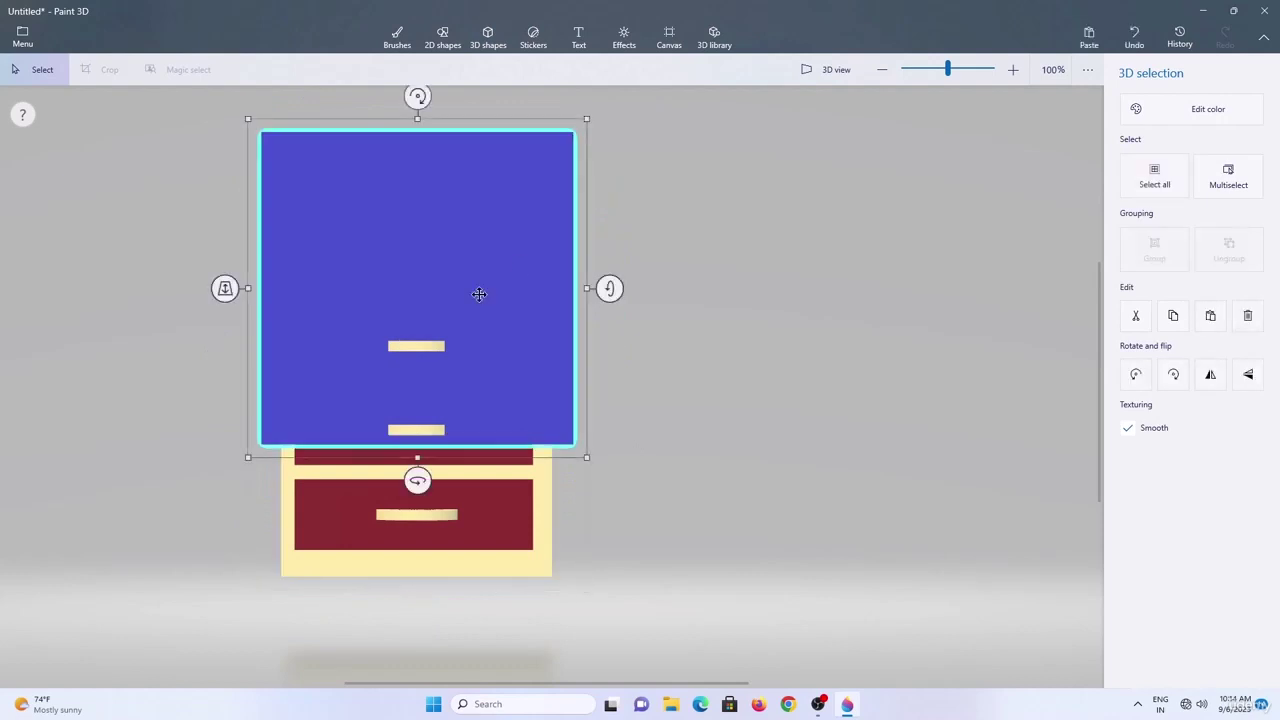
drag(419, 455, 421, 285)
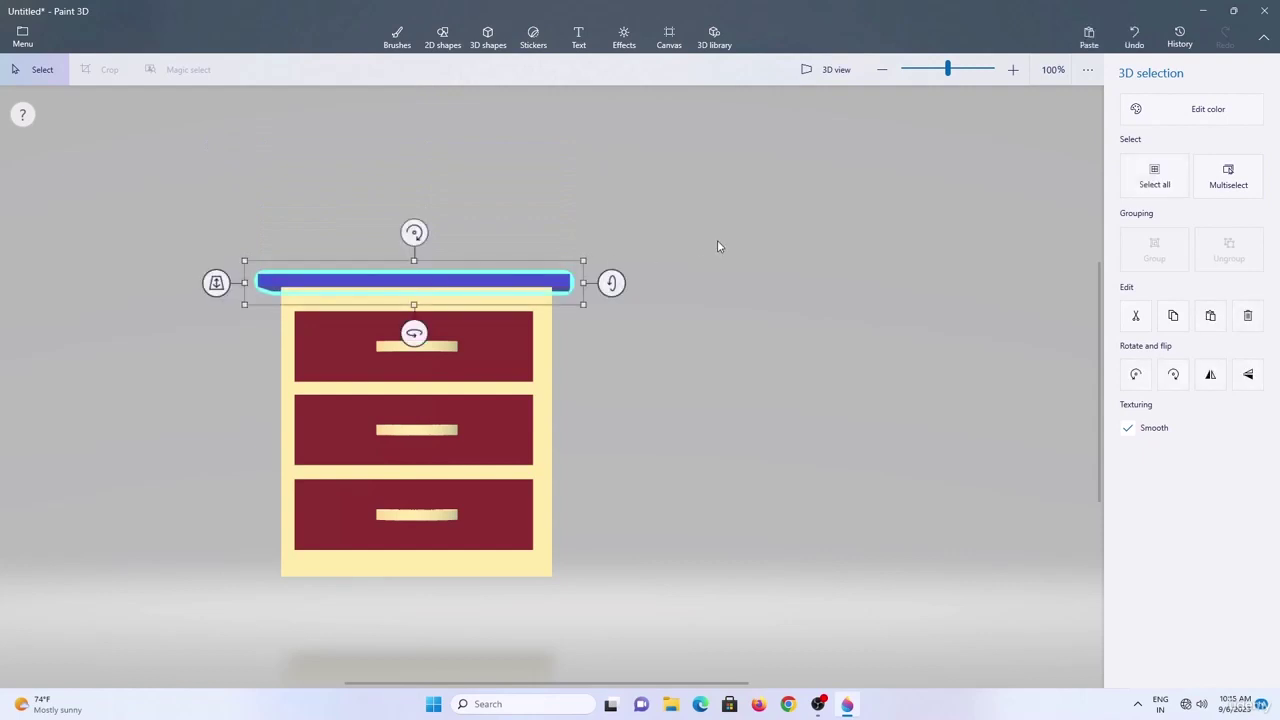
Colour the top slab dark red and group it with the rest of the cabinet.
click(1160, 112)
click(1067, 208)
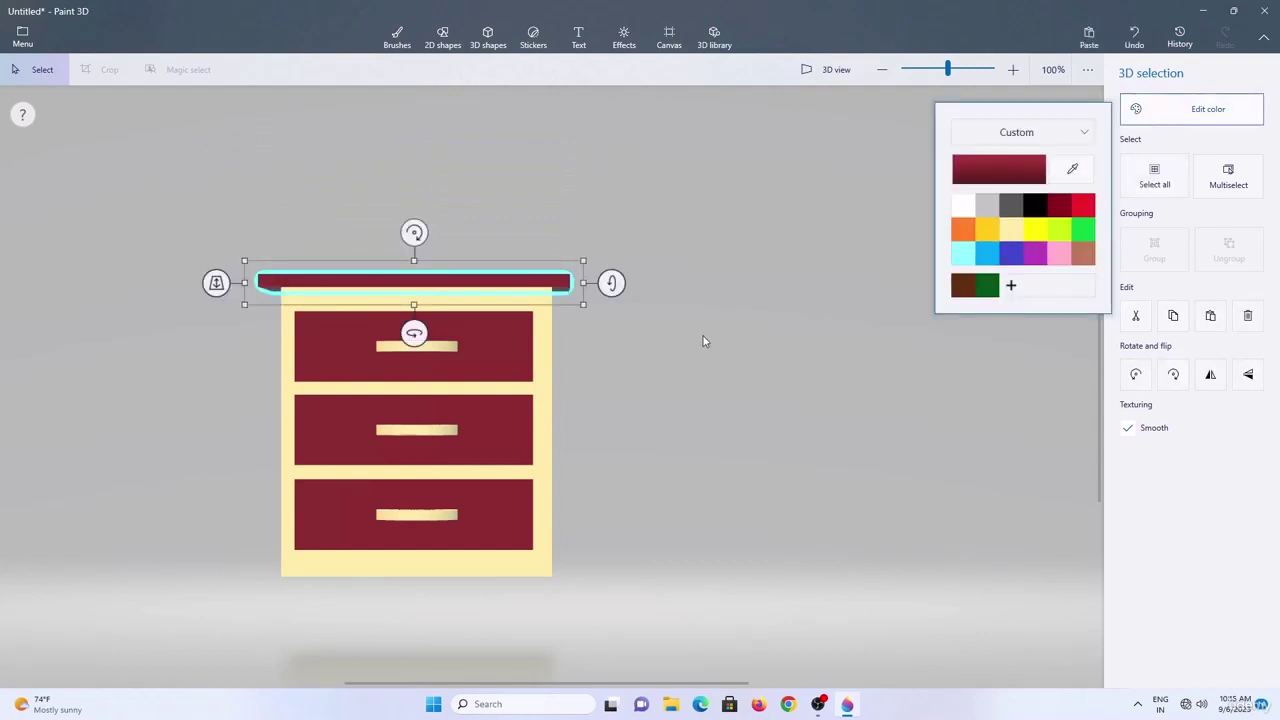
click(705, 340)
key(ctrl+a)
key(ctrl+g)
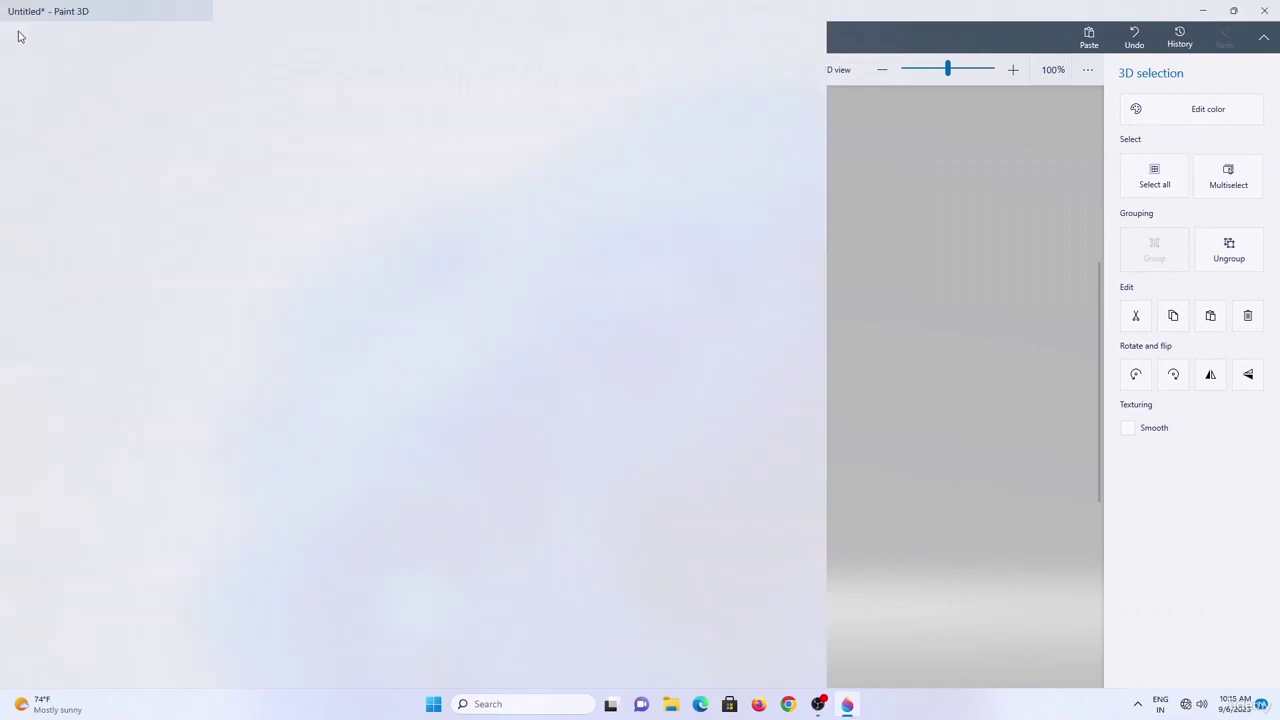
Save the finished cabinet as a GLB 3D model named drawer in the Documents folder.
click(22, 37)
click(77, 205)
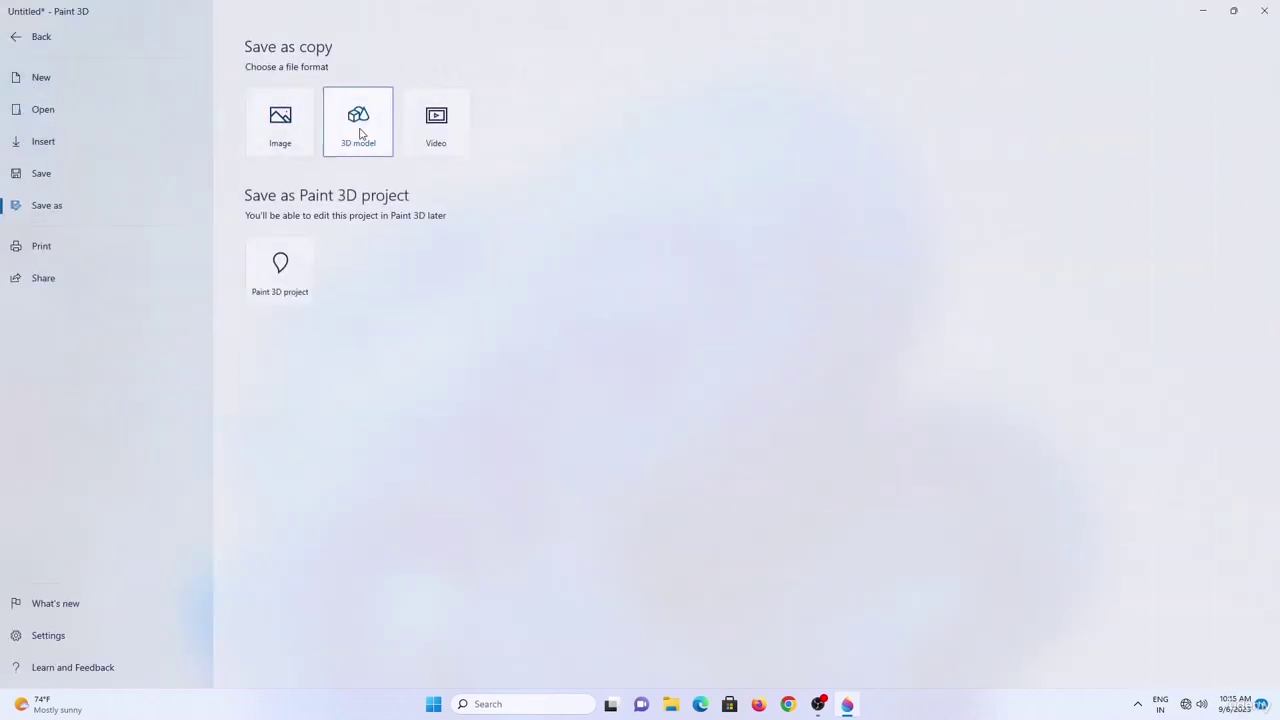
click(362, 128)
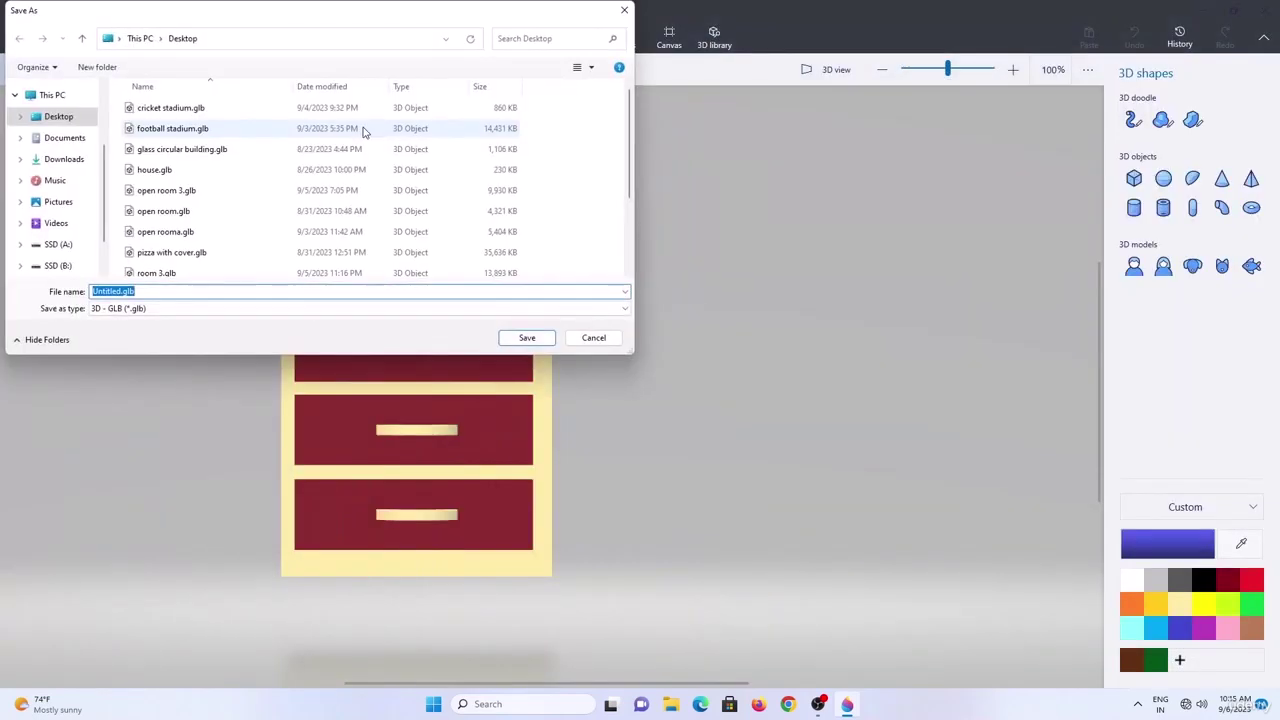
click(78, 139)
text(drawer)
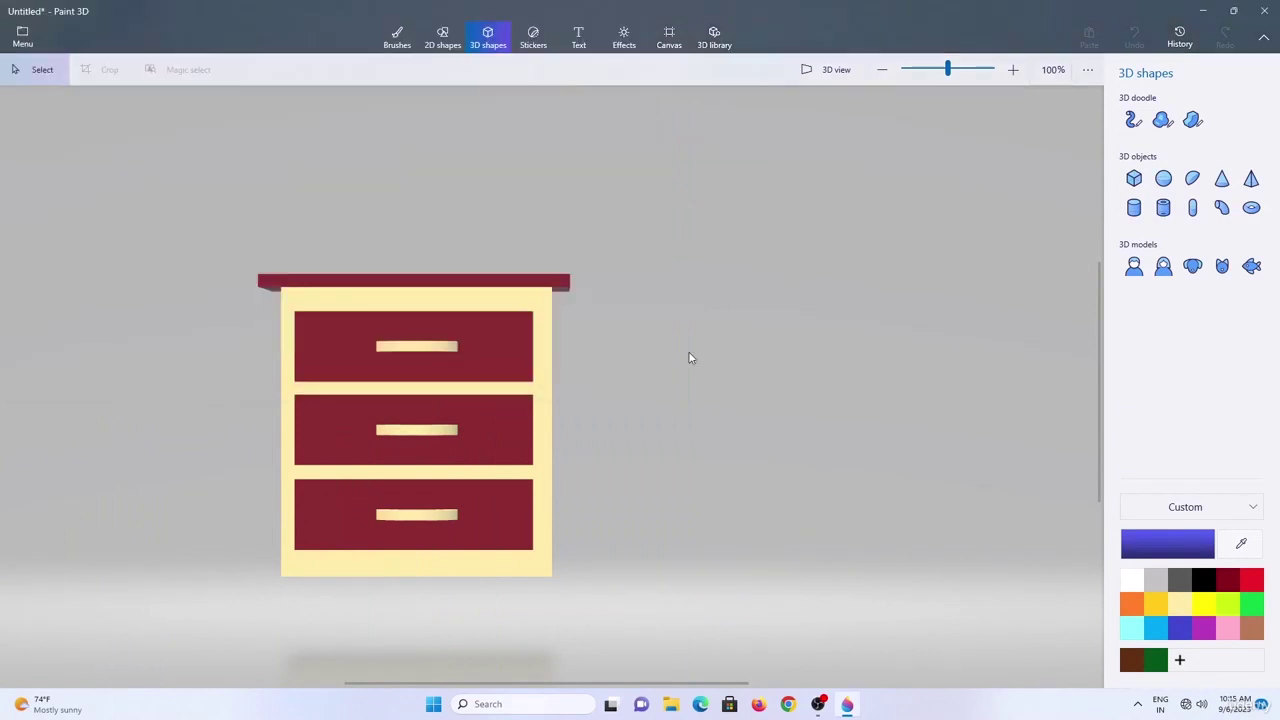
click(527, 338)
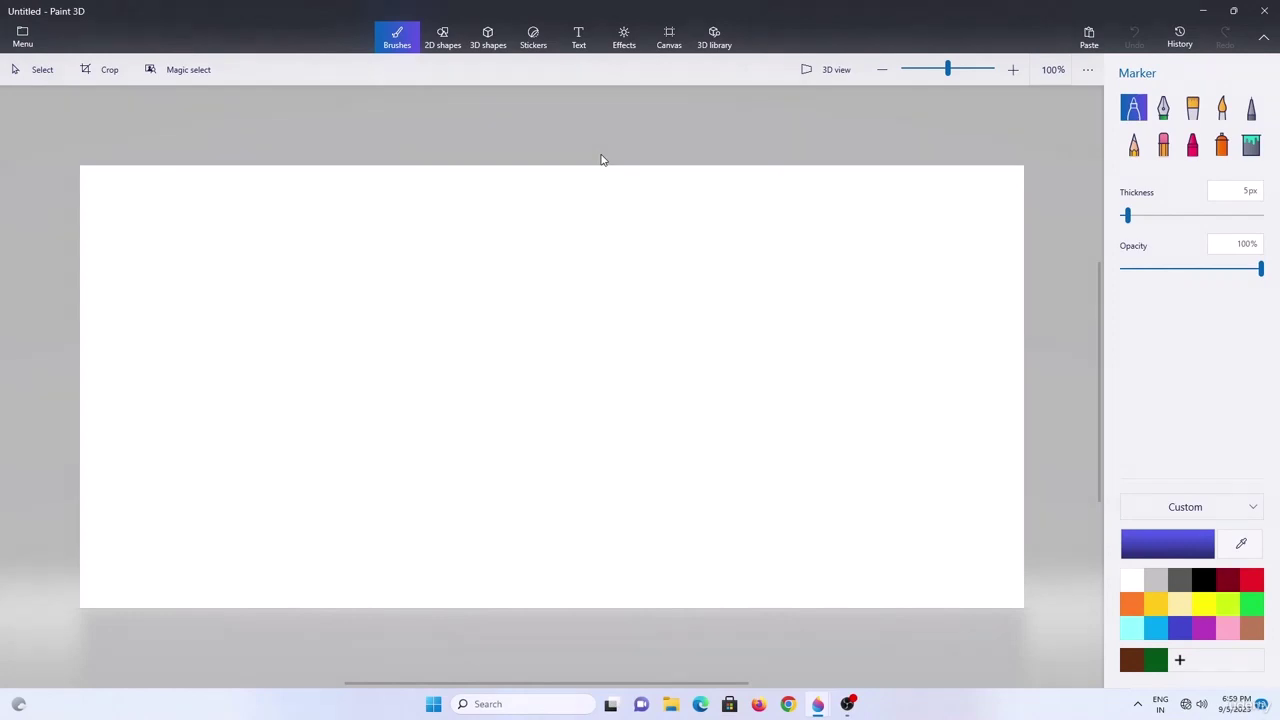
Draw a wide rectangular box on the blank canvas, thin it into a flat panel facing front, and colour it black.
click(500, 45)
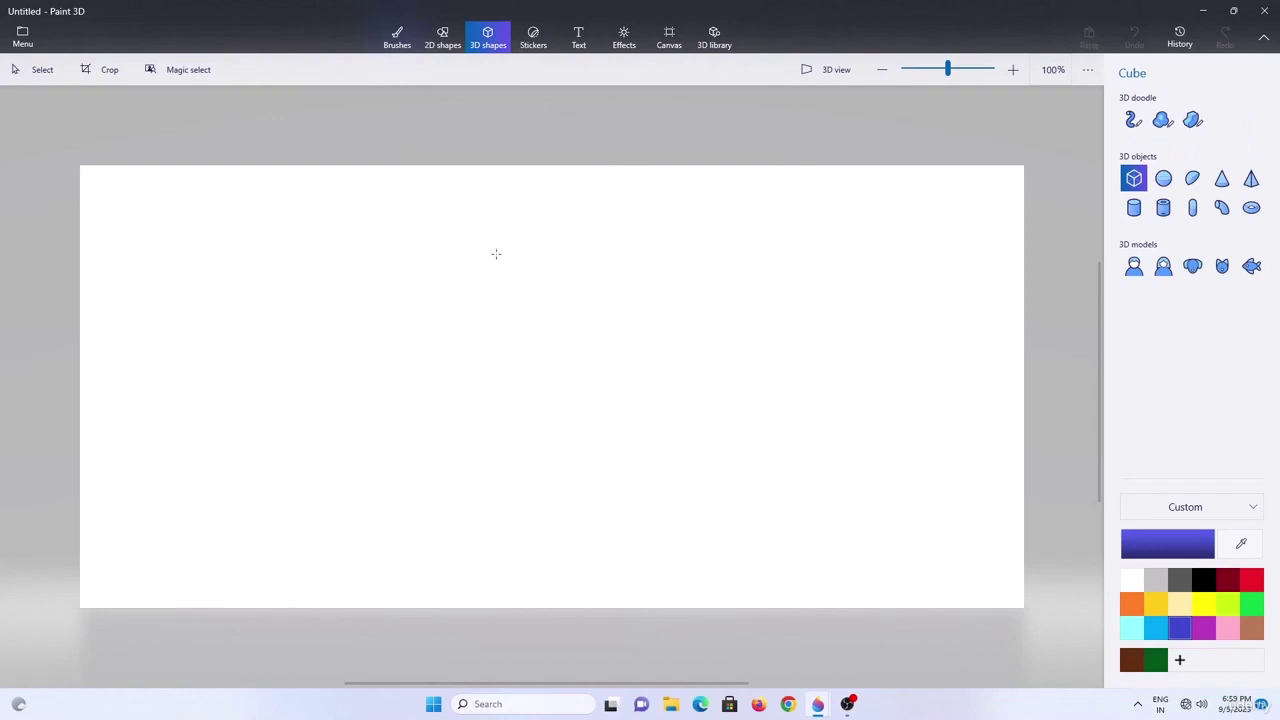
drag(469, 242, 831, 479)
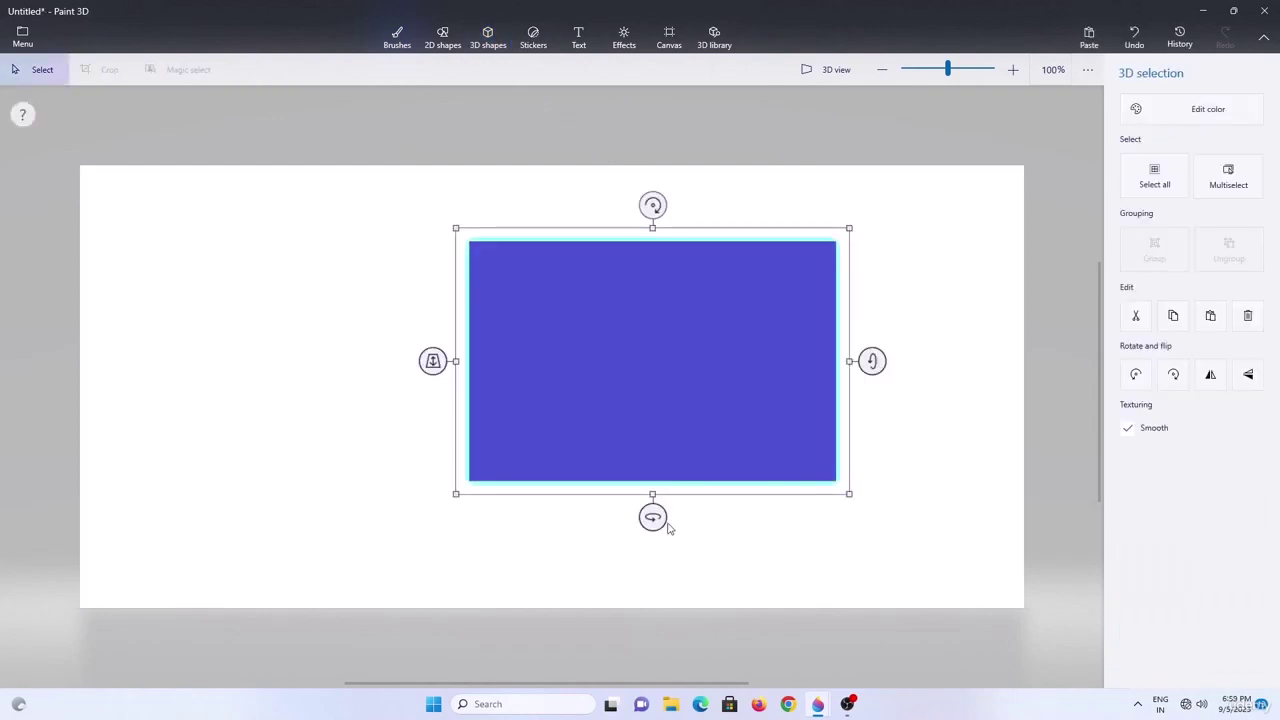
drag(660, 522, 826, 530)
drag(535, 392, 777, 363)
drag(797, 521, 708, 504)
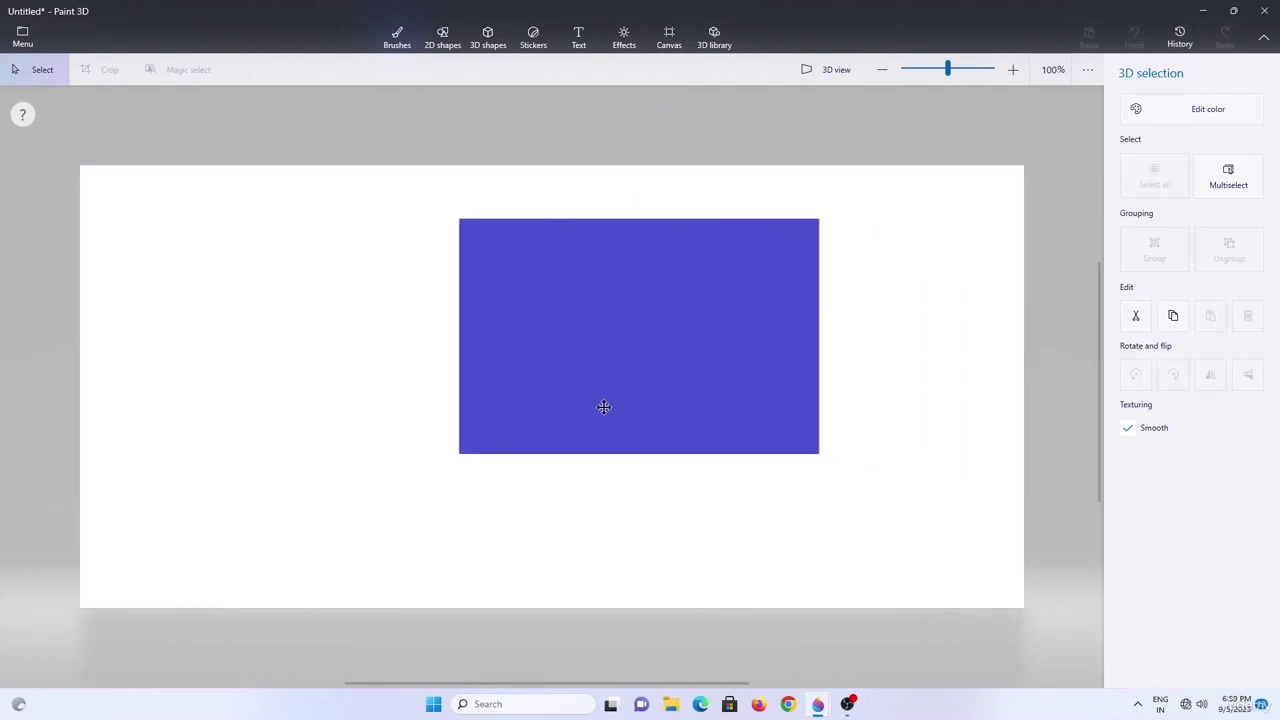
click(1137, 112)
click(1035, 206)
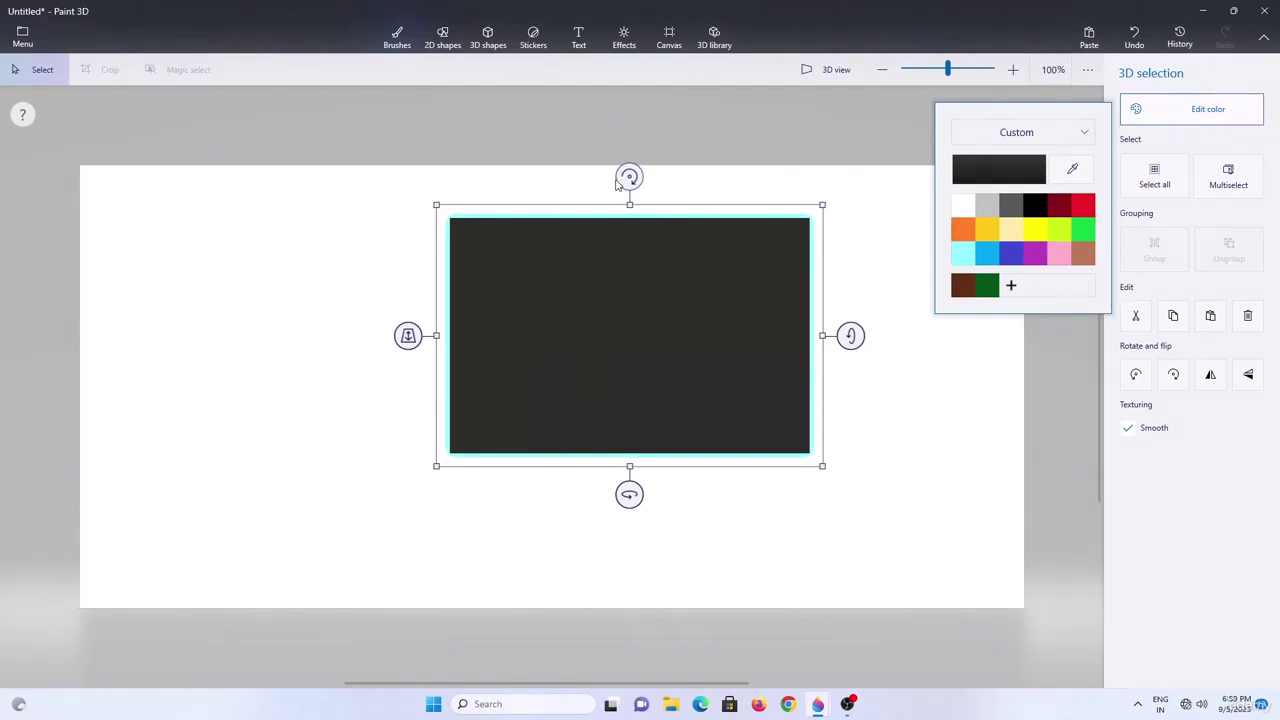
Add Berlin.jpg from Downloads as a custom sticker and fit it on the black panel, leaving a narrow frame around it.
click(535, 38)
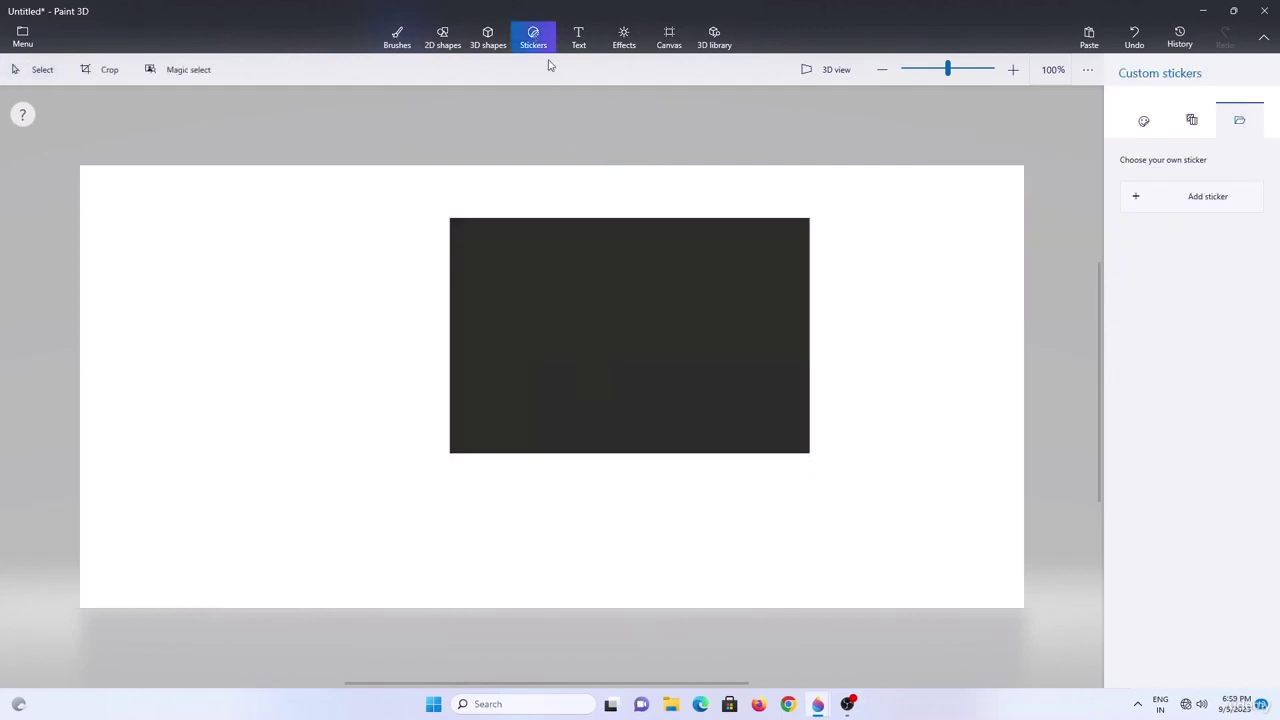
click(1191, 206)
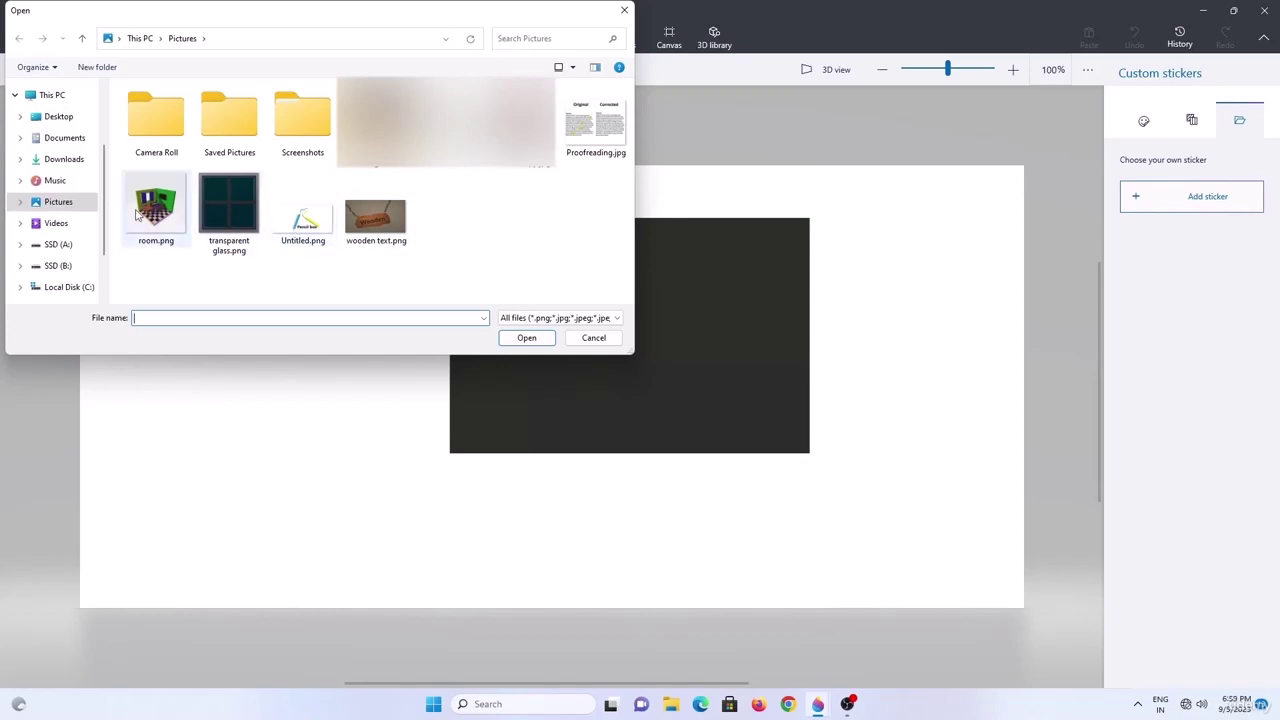
click(63, 159)
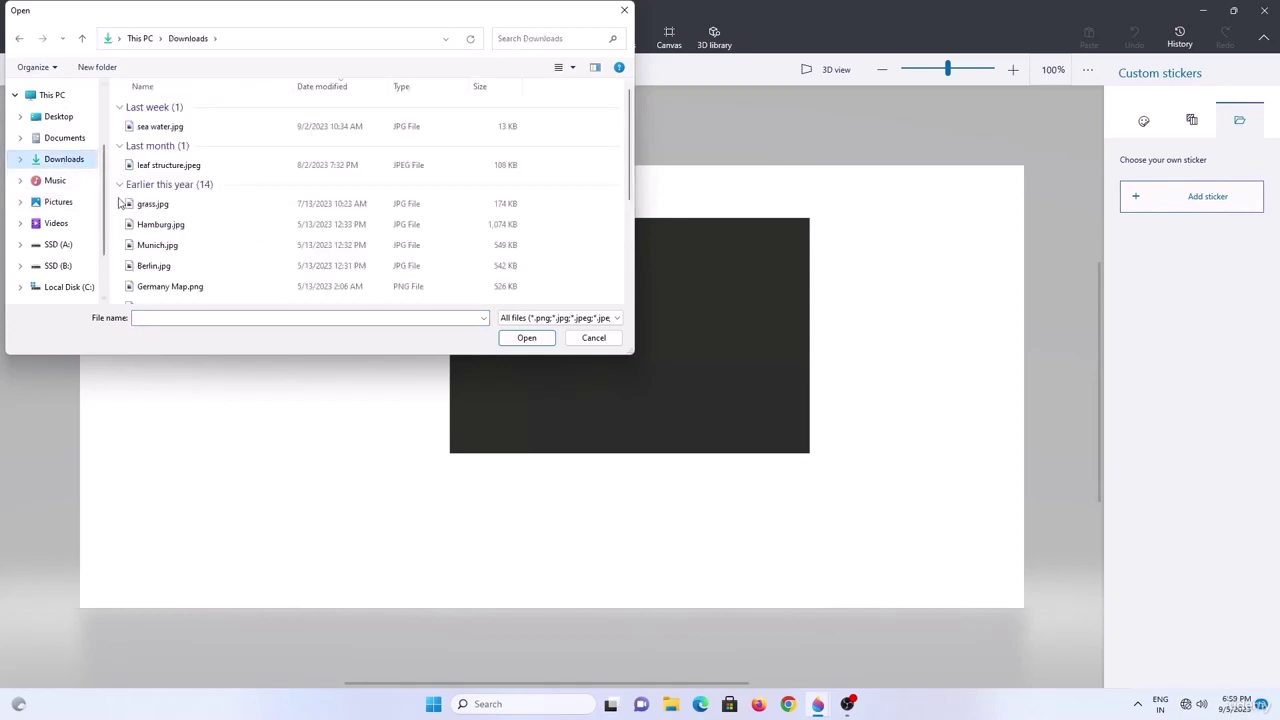
double_click(190, 268)
drag(552, 378, 629, 300)
drag(723, 394, 795, 433)
drag(528, 339, 465, 339)
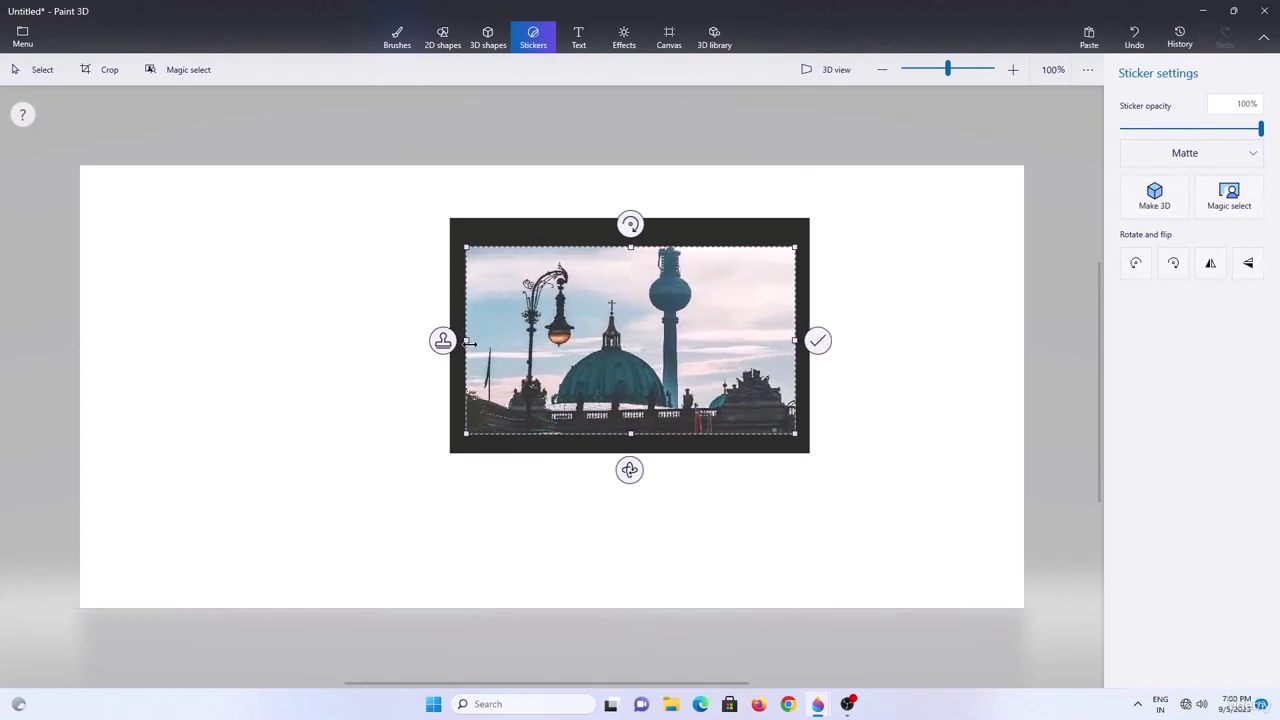
drag(630, 246, 630, 231)
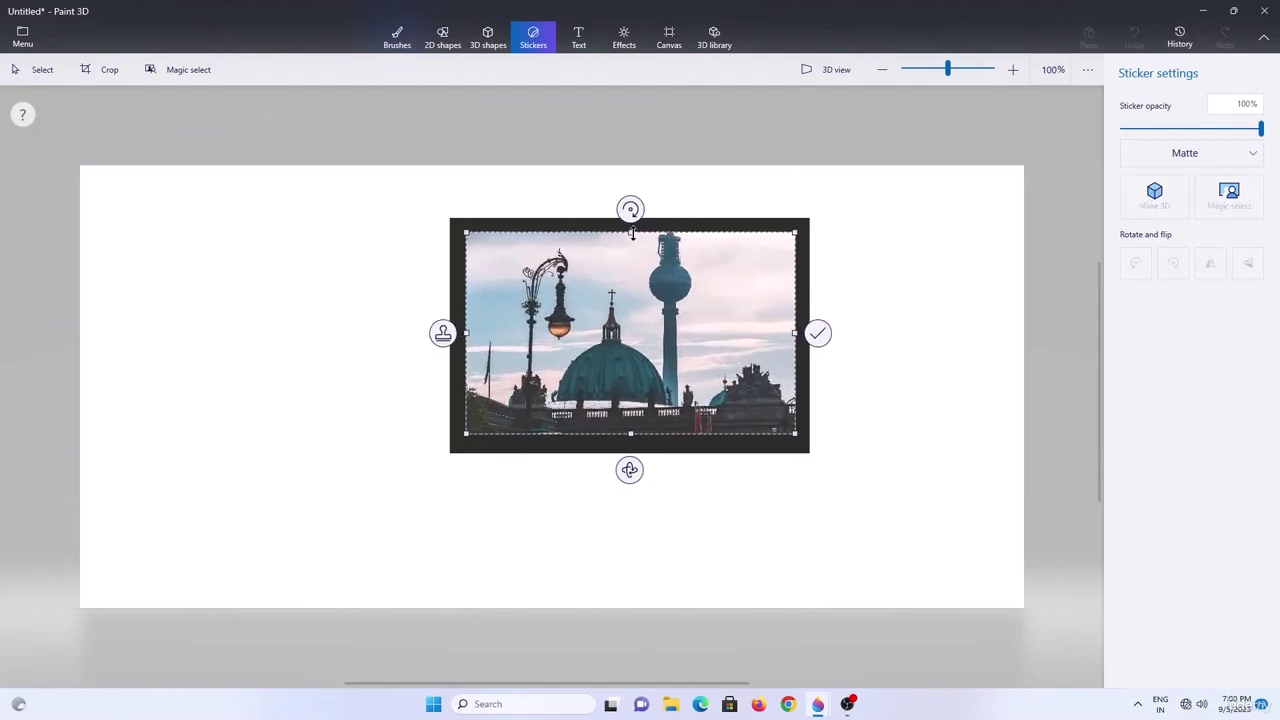
click(818, 335)
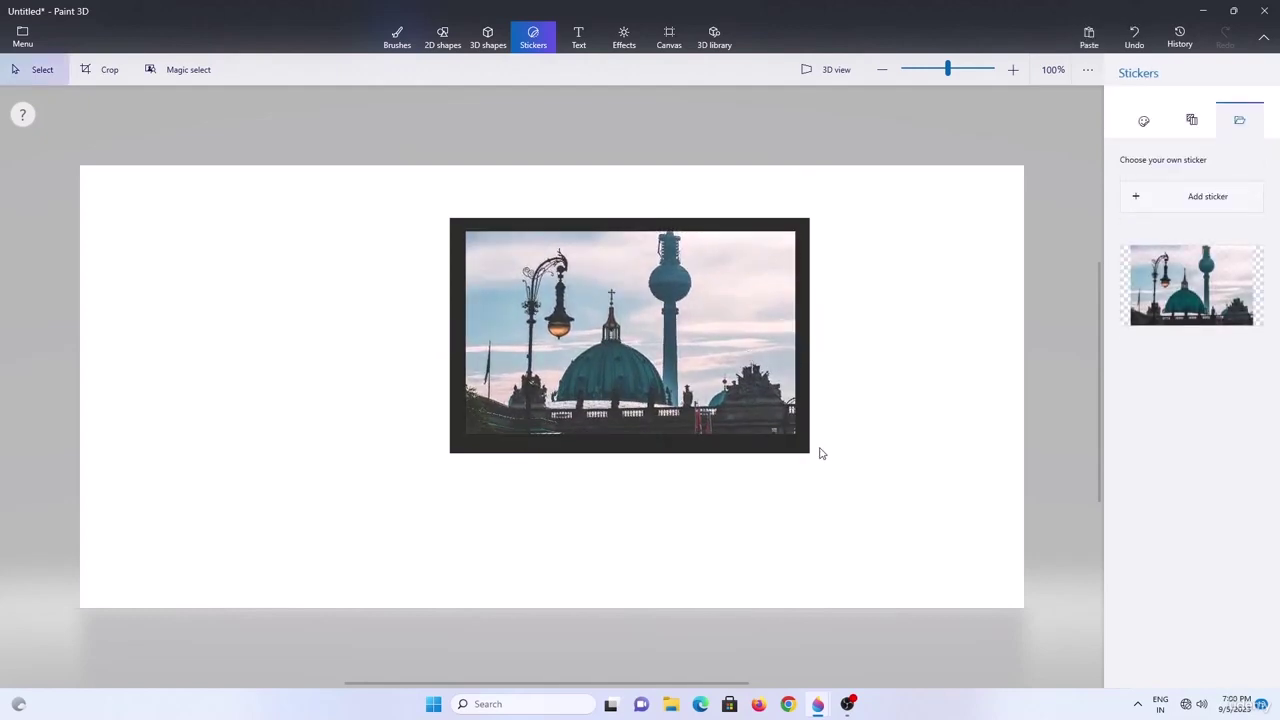
Save the framed picture as a GLB 3D model named photo in the Documents folder.
click(22, 37)
click(80, 207)
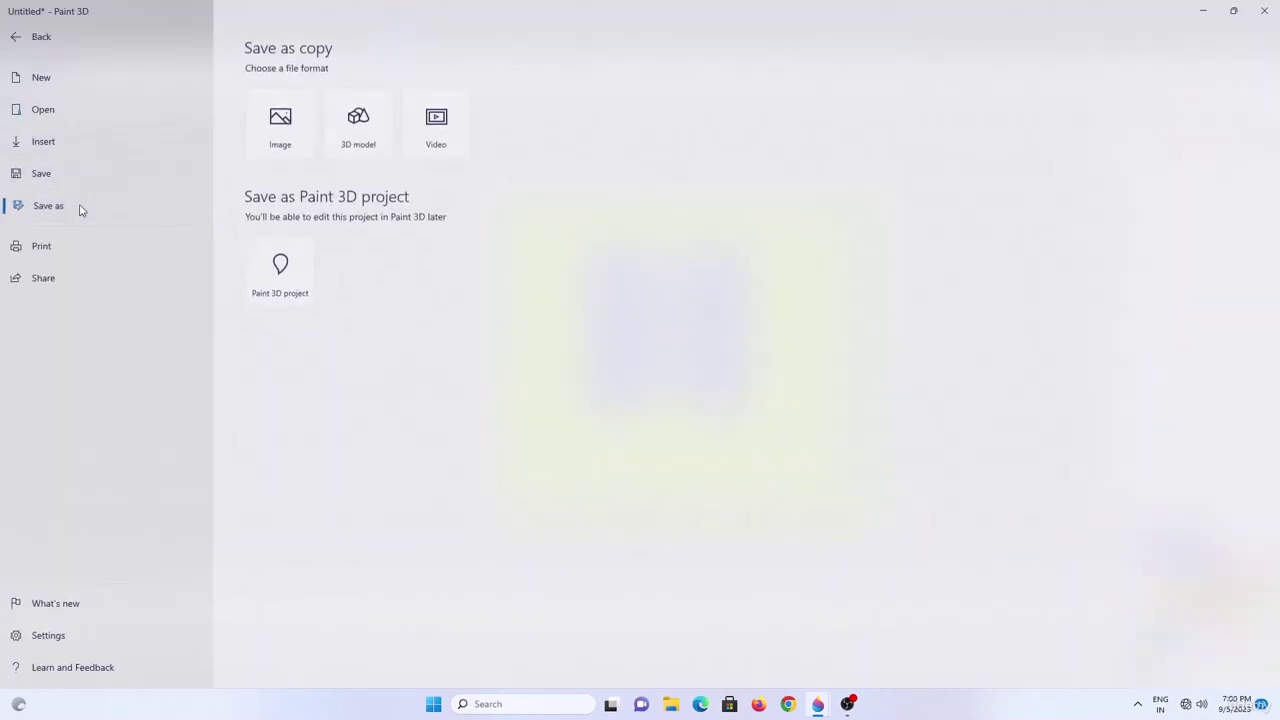
click(345, 152)
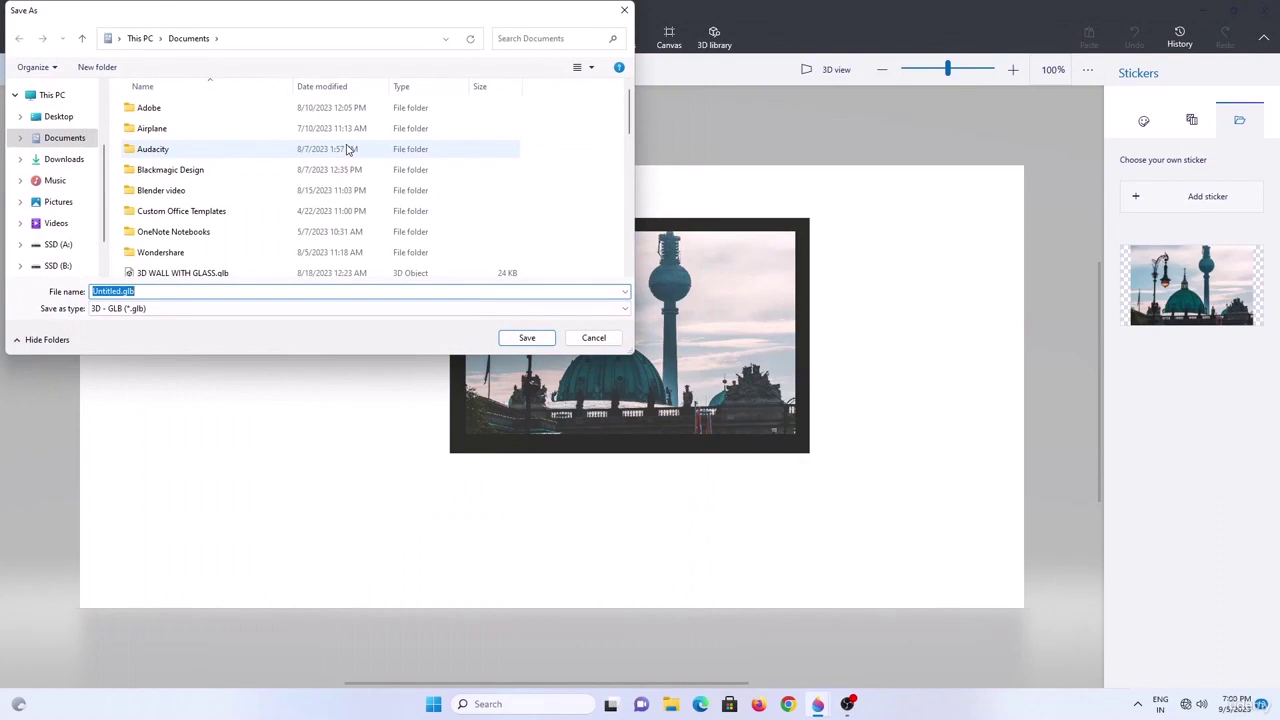
text(photo)
key(Return)
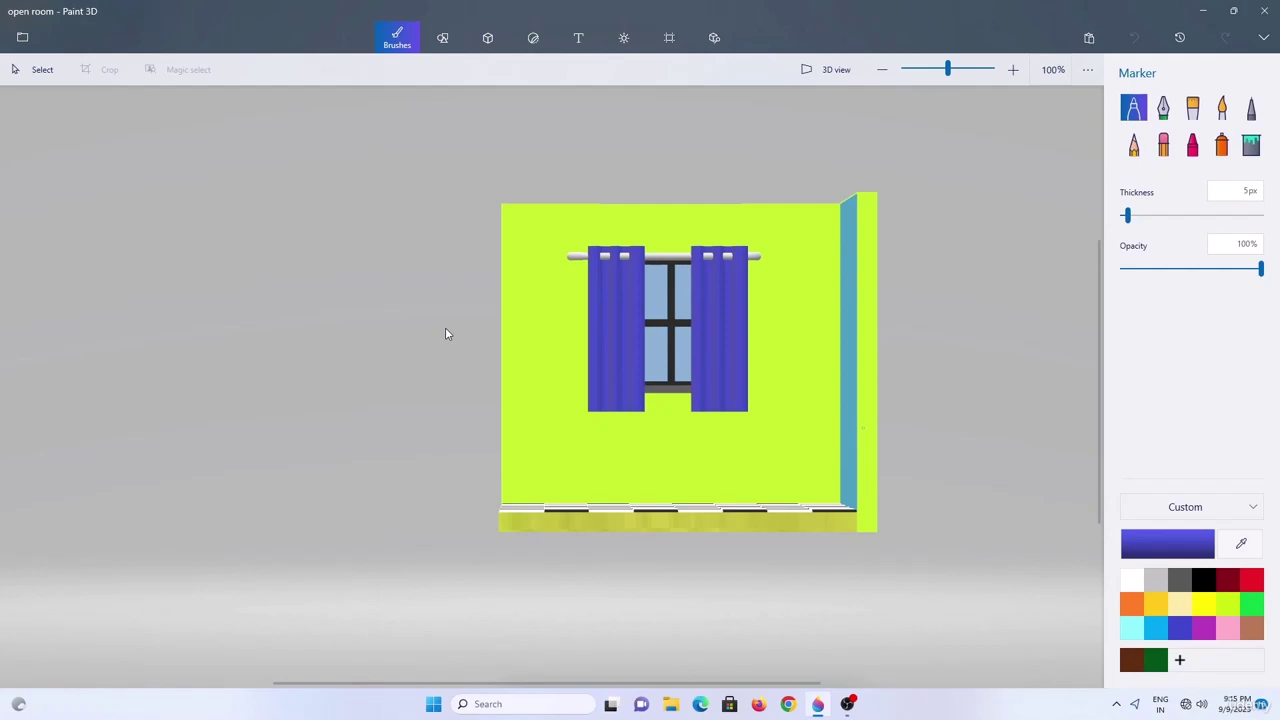
Insert simple bed.glb into the open room and place it on the floor below the window, against the blue wall.
click(22, 38)
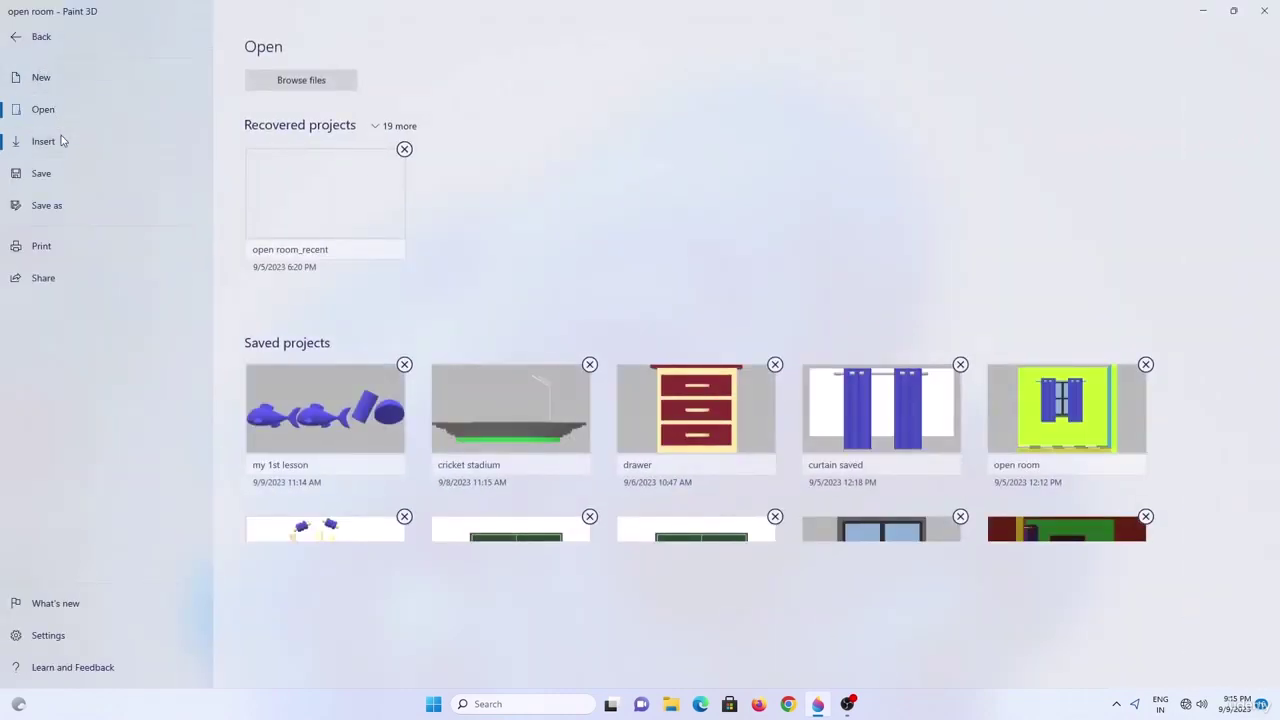
click(61, 140)
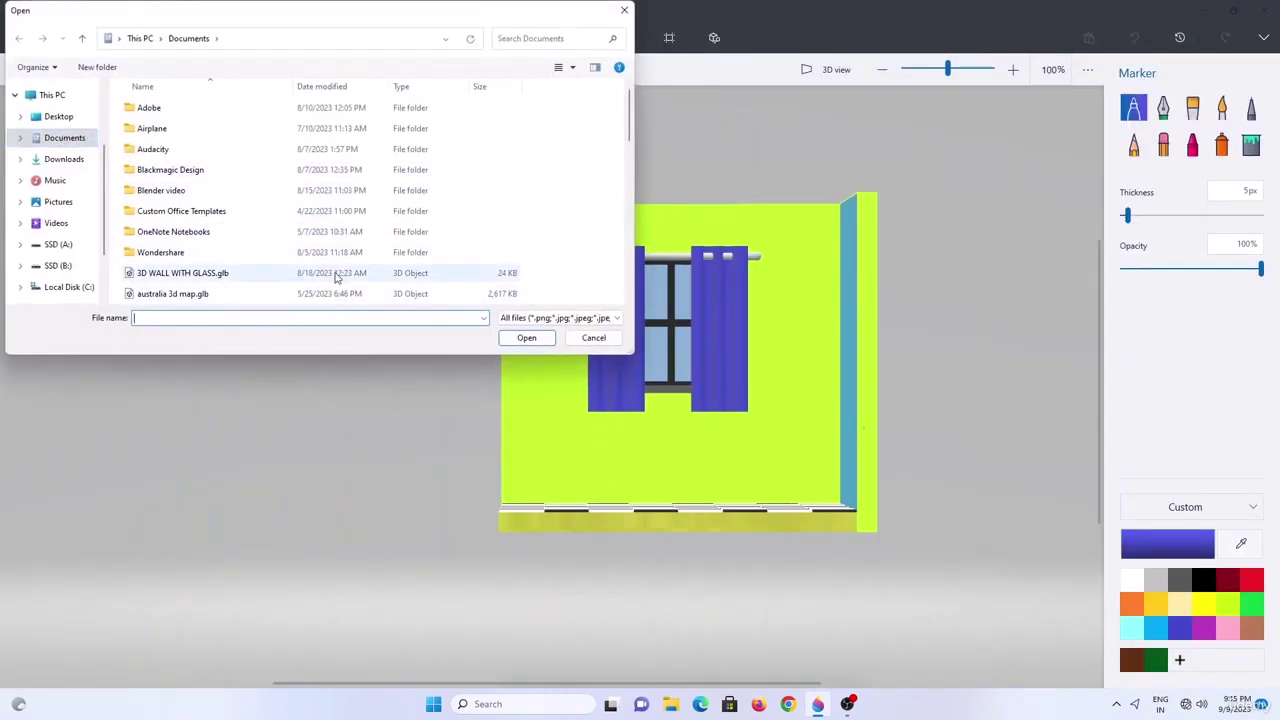
scroll(336, 278, down, 10)
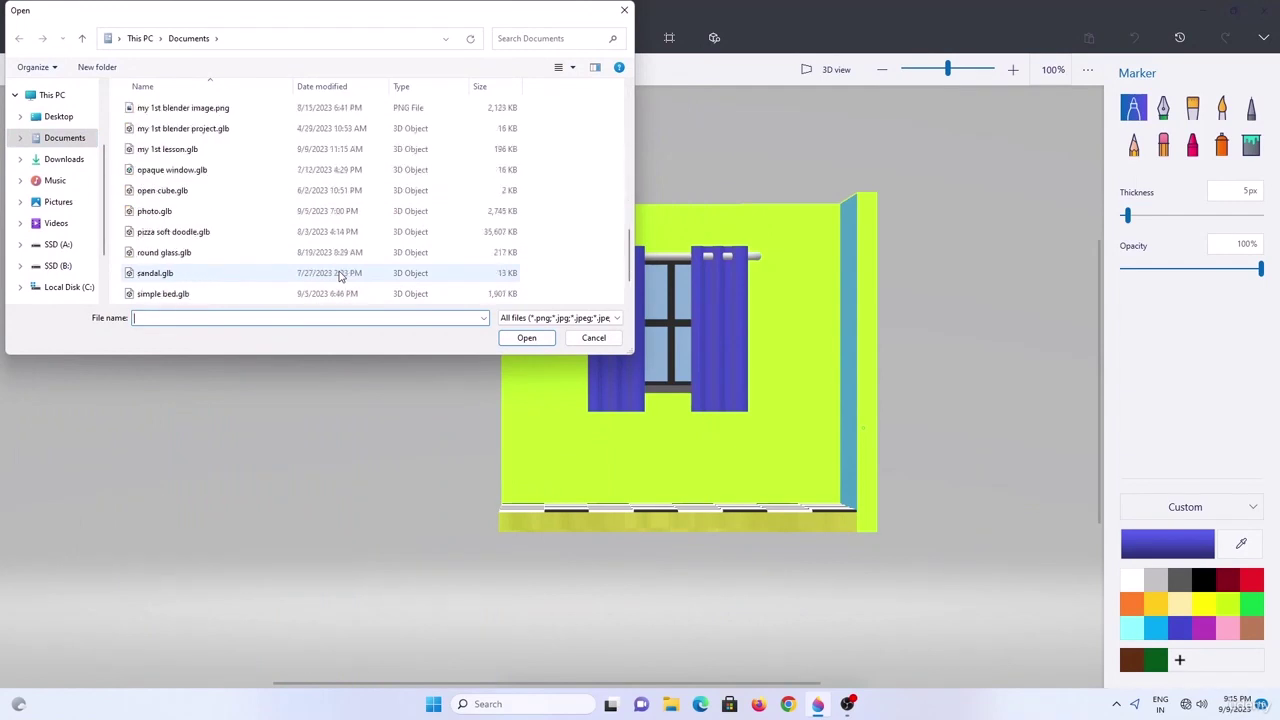
click(270, 294)
click(527, 338)
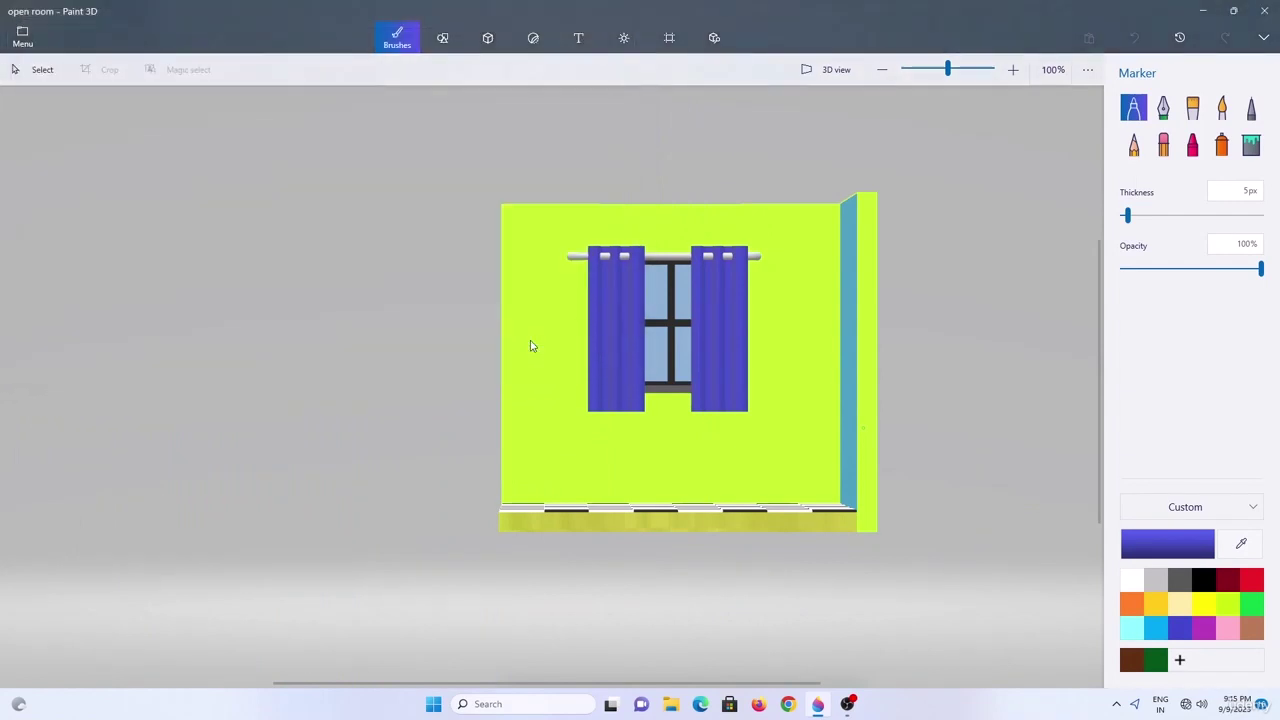
drag(382, 300, 743, 431)
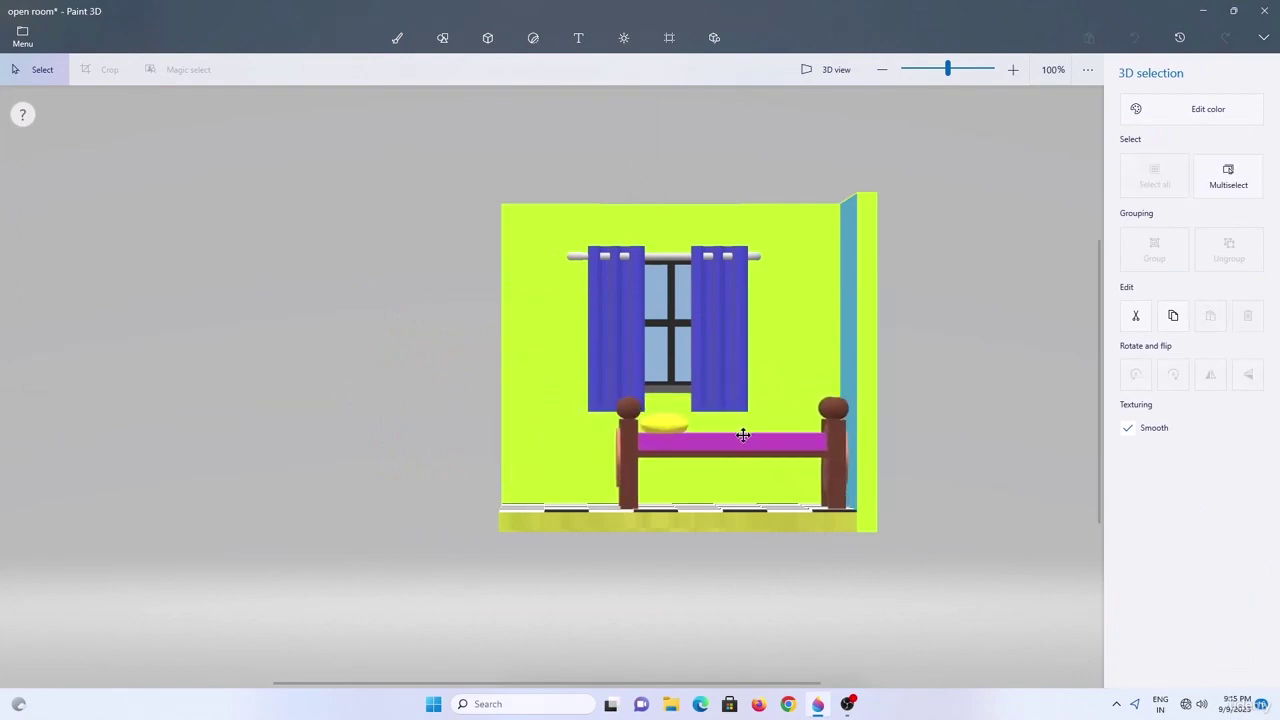
drag(581, 456, 589, 475)
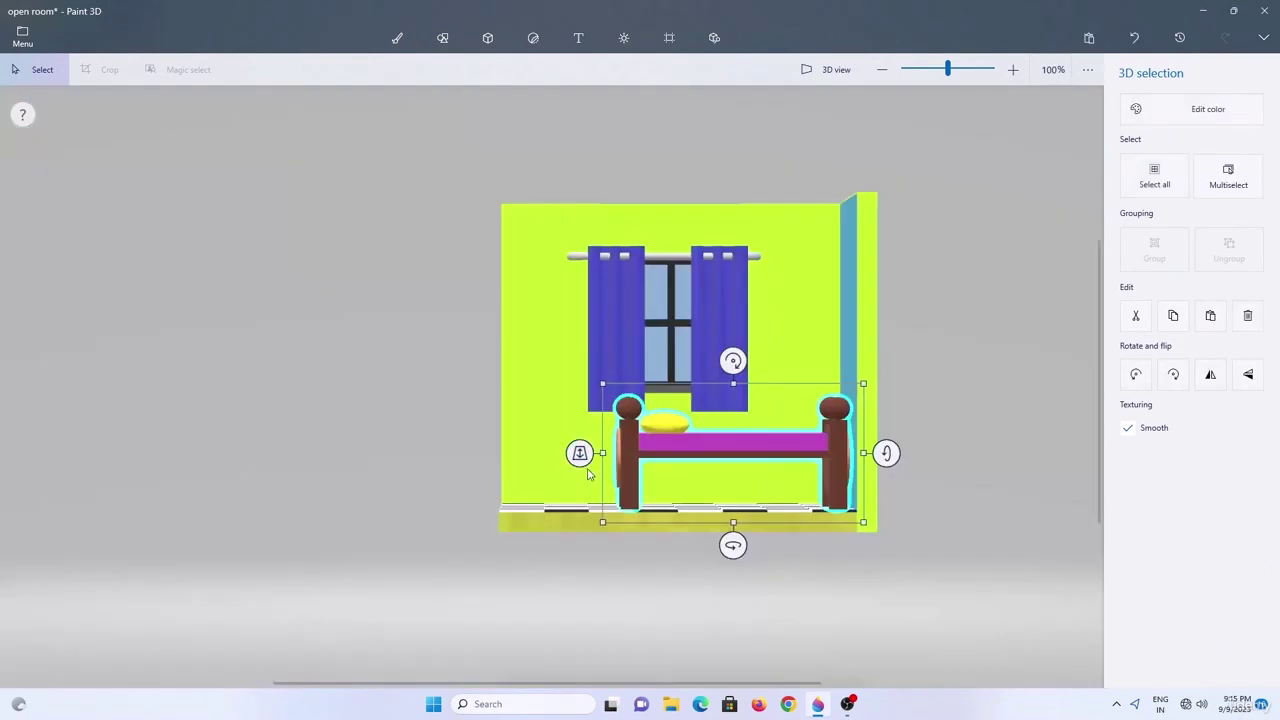
Insert drawer.glb into the room, scale it down to about the bed's height and place it on the floor beside the pillow end.
click(24, 37)
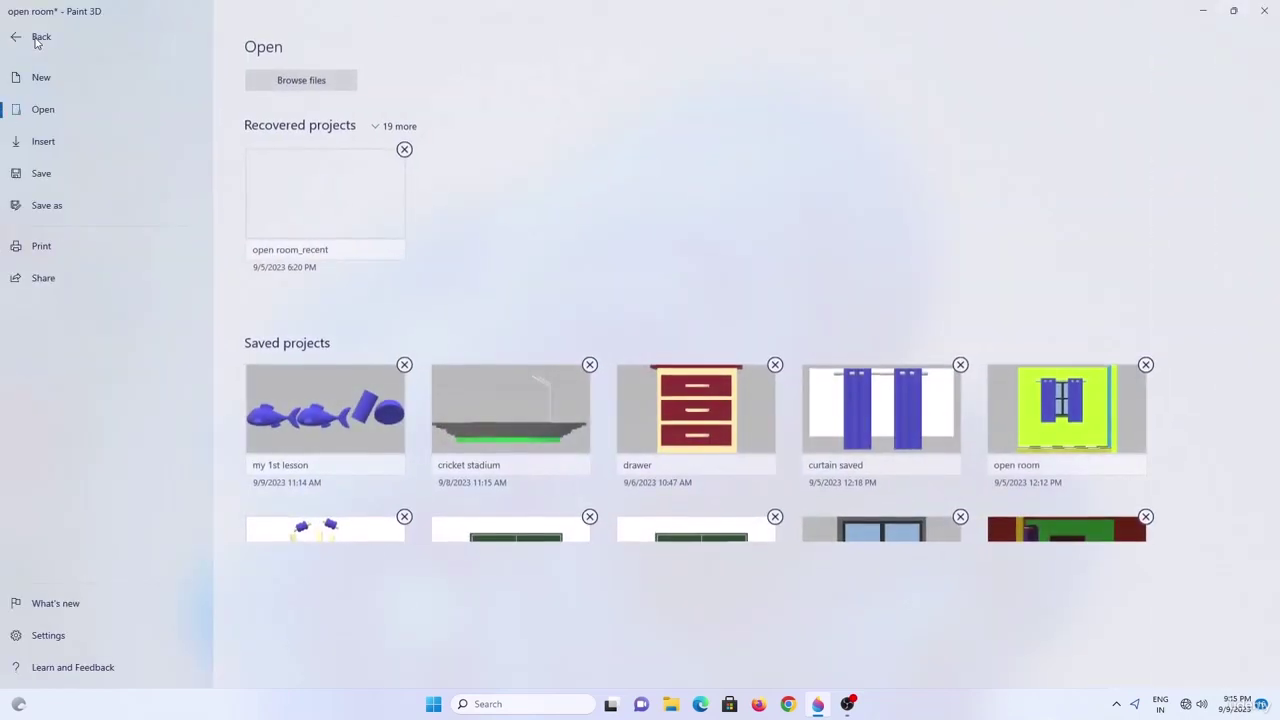
click(57, 135)
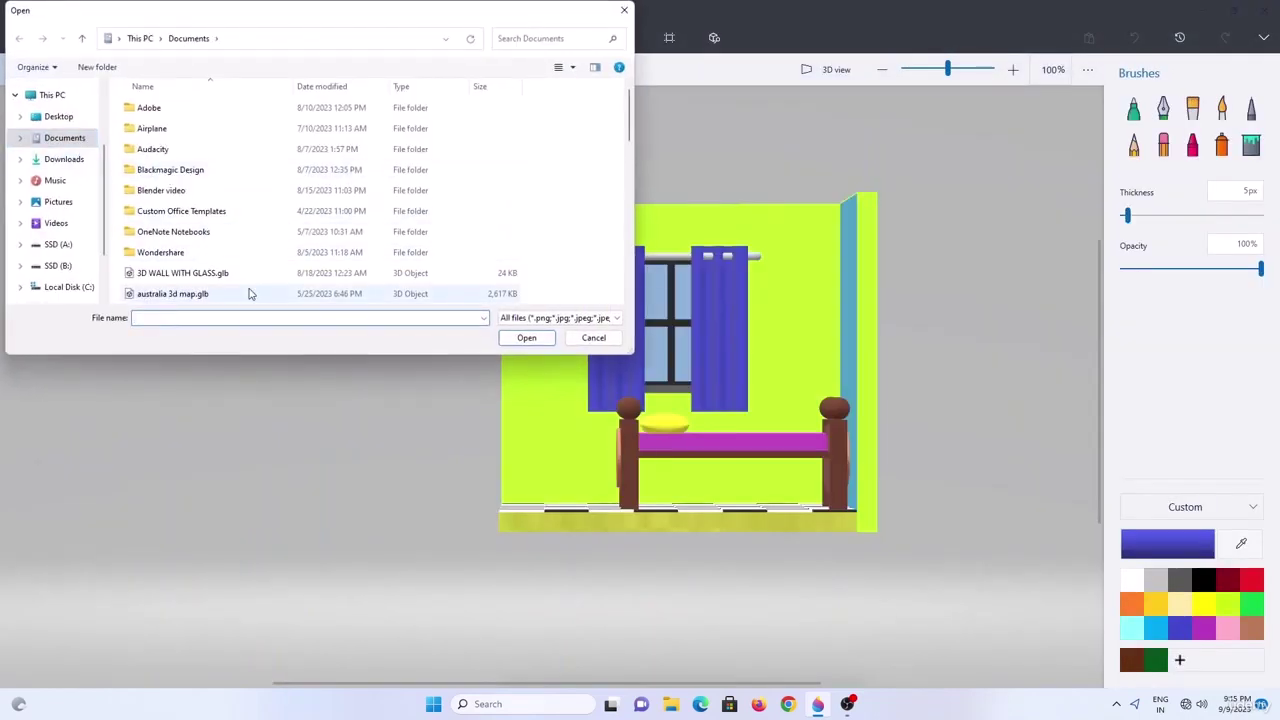
scroll(250, 280, down, 4)
click(236, 238)
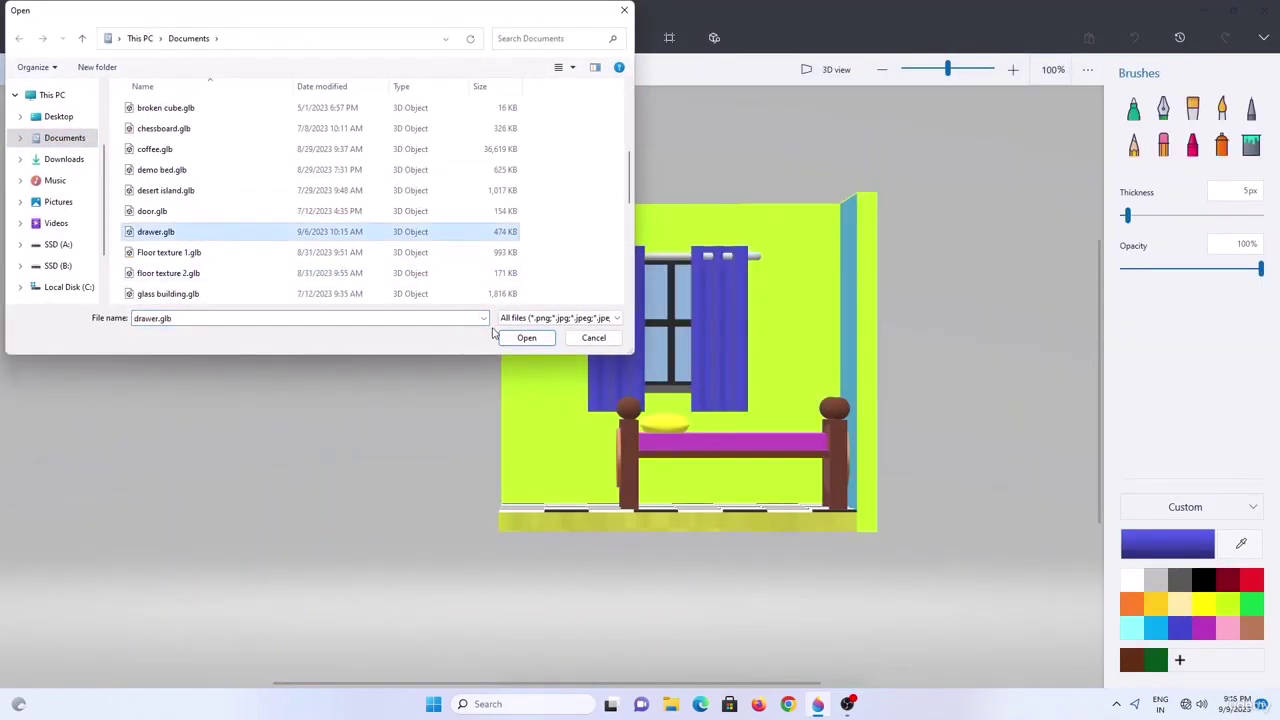
click(526, 337)
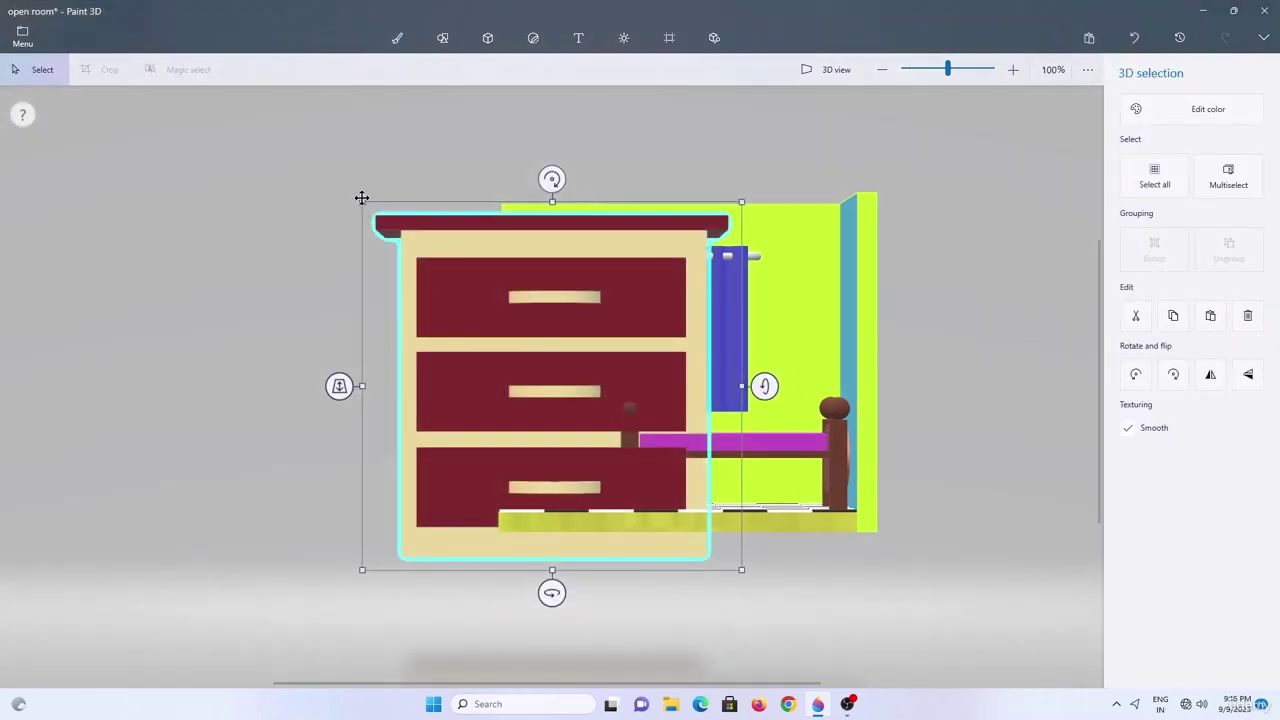
shift+drag(362, 200, 576, 458)
drag(674, 484, 556, 435)
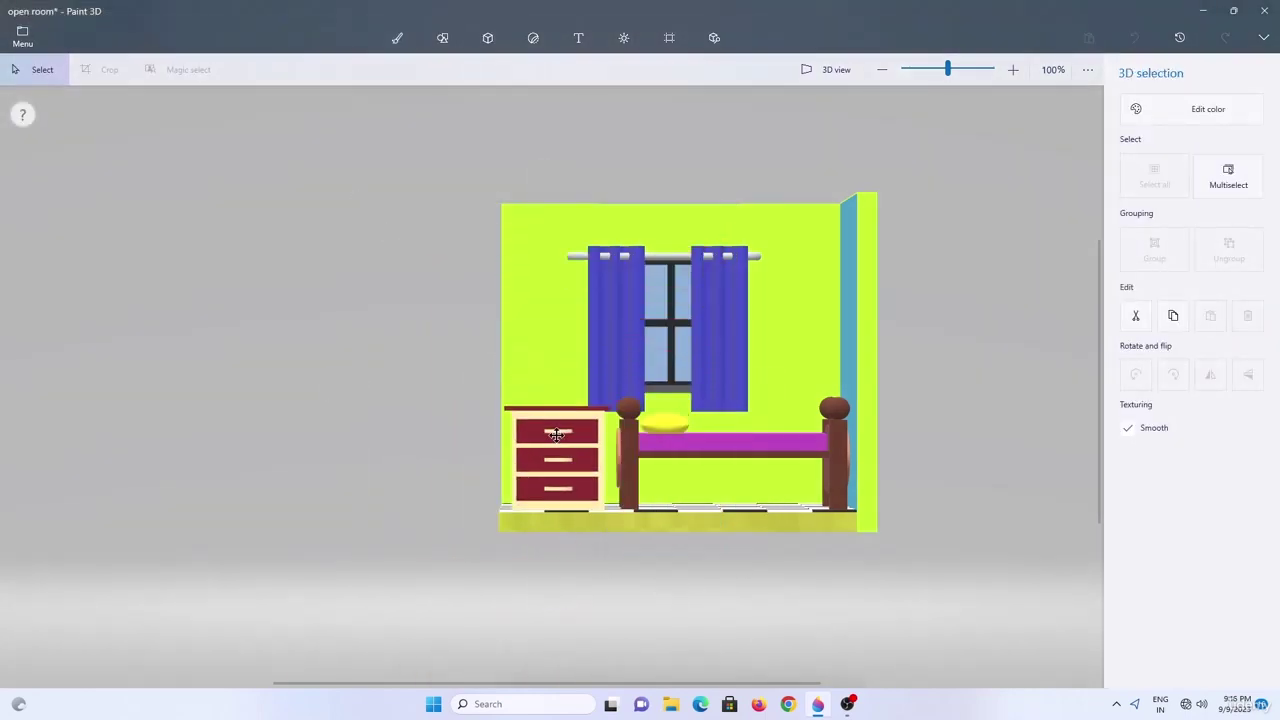
drag(466, 458, 527, 356)
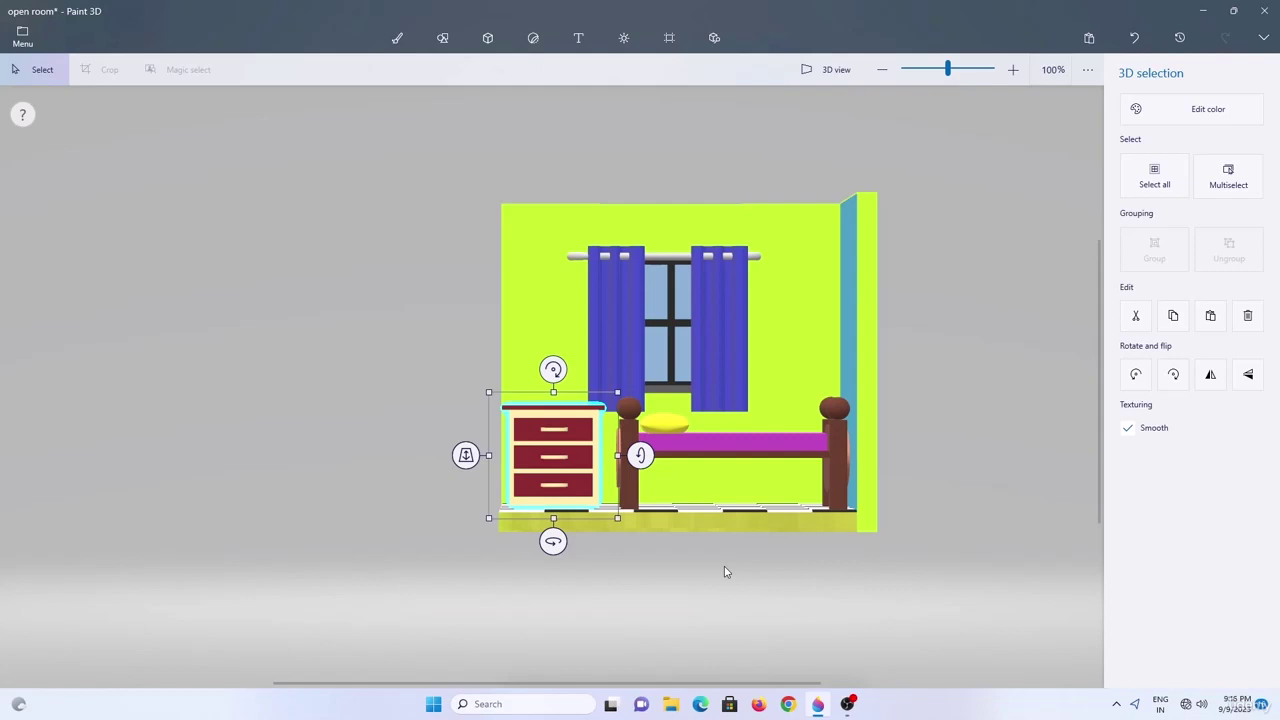
Turn the whole room to its side view and move the drawer cabinet back against the window wall.
key(ctrl+a)
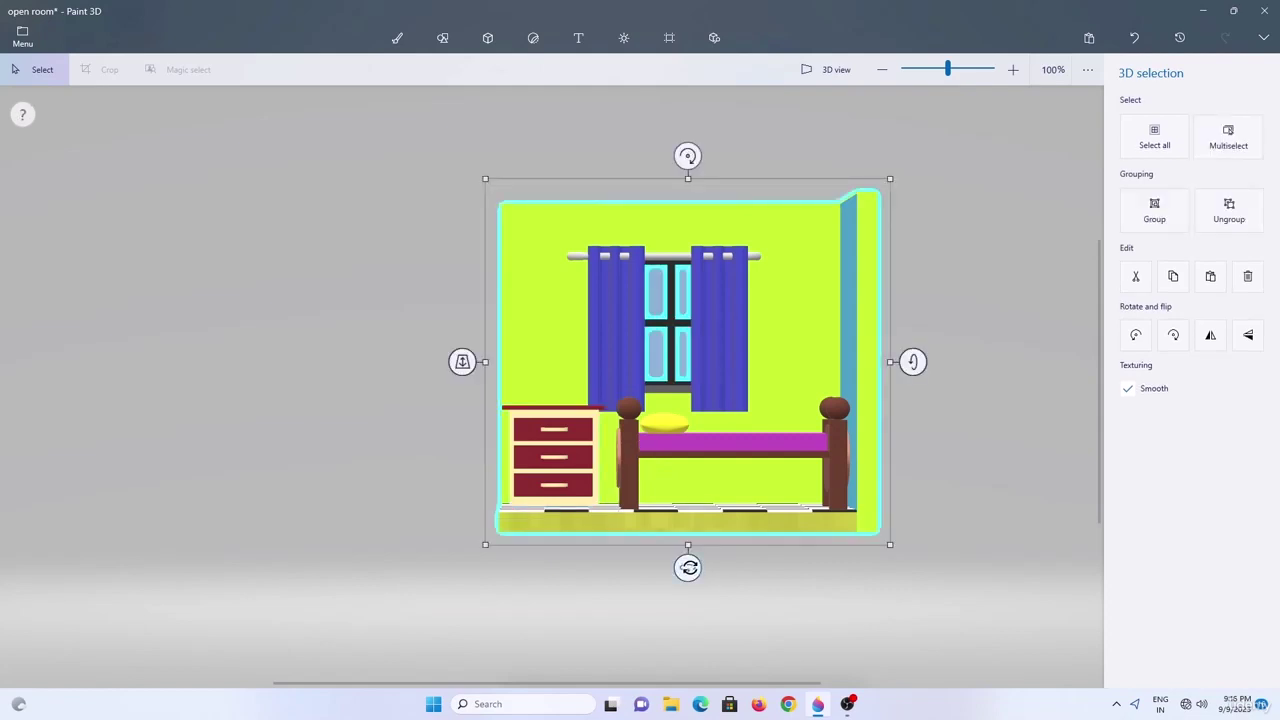
drag(687, 566, 880, 586)
click(617, 472)
drag(617, 472, 593, 467)
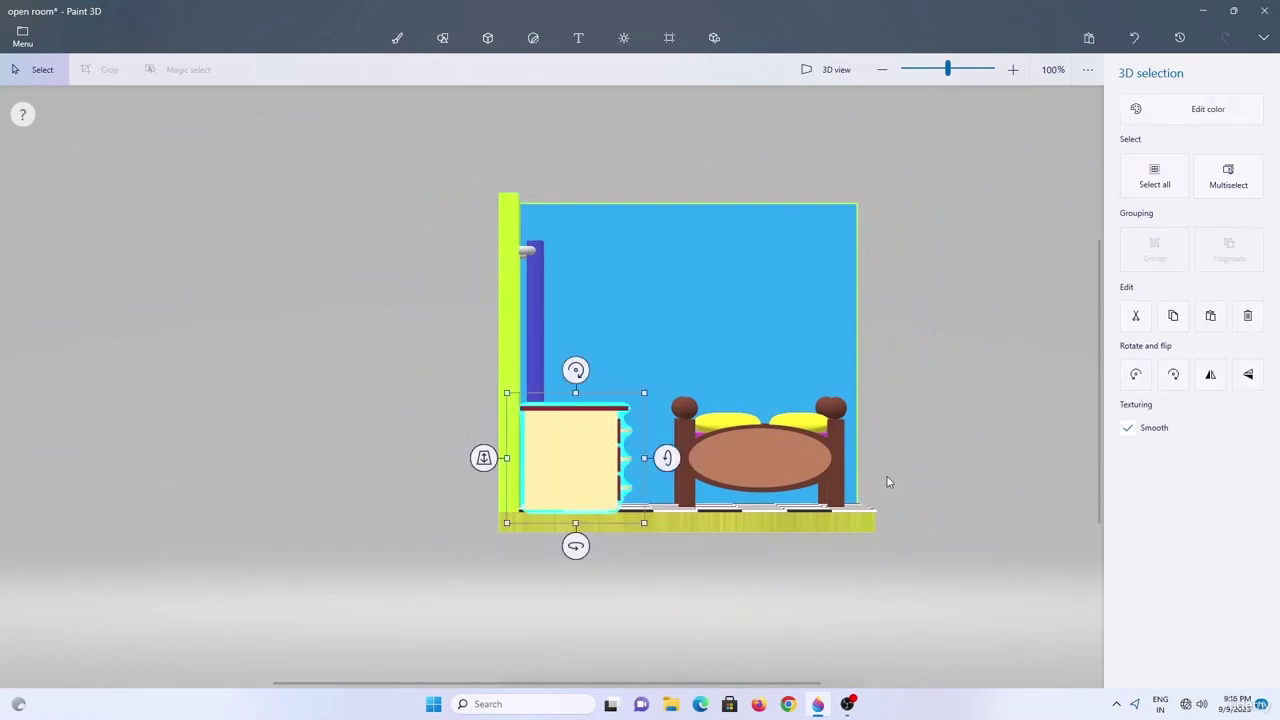
Insert the framed picture model photo.glb from Documents into the room.
click(28, 38)
click(73, 151)
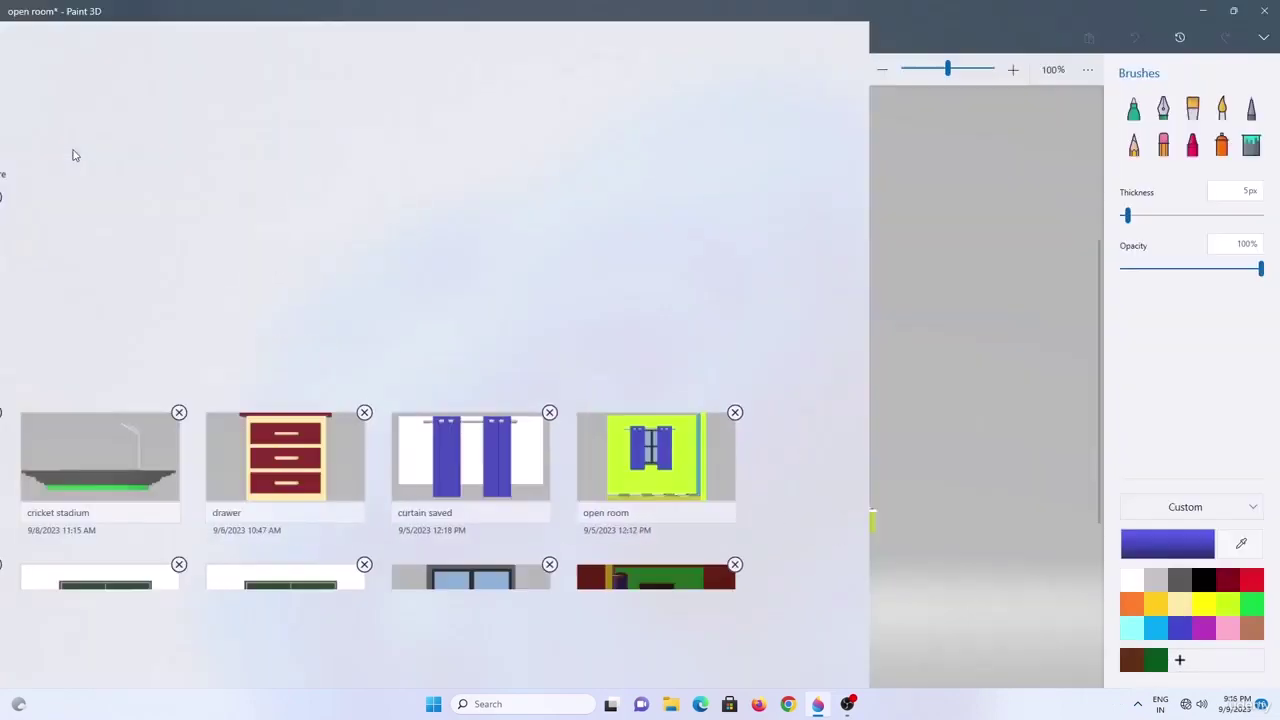
scroll(223, 277, down, 3)
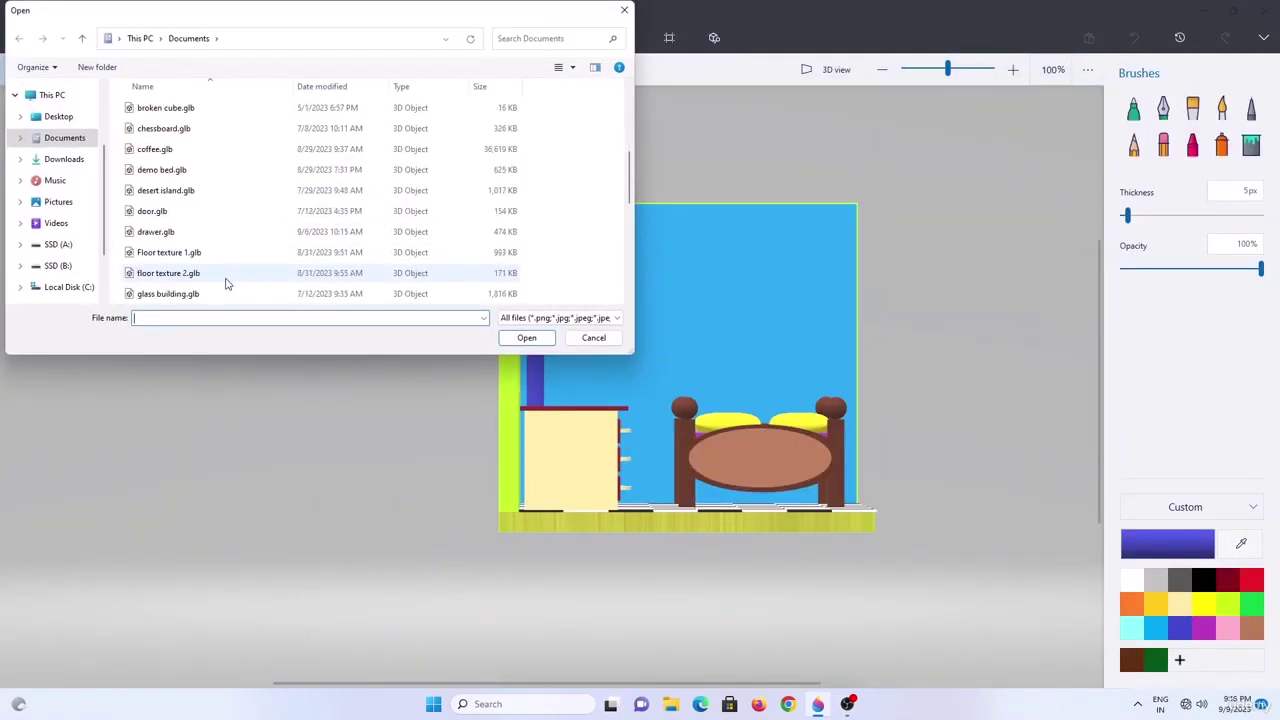
scroll(226, 284, down, 6)
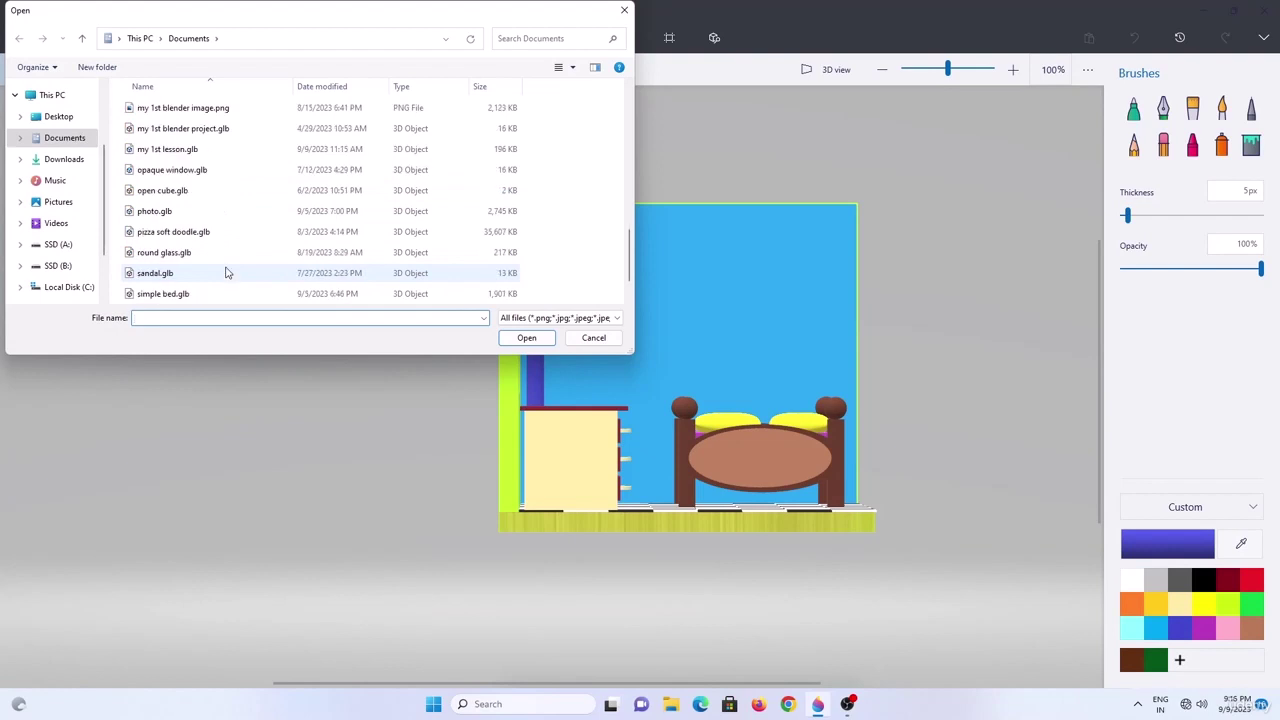
click(228, 211)
click(524, 337)
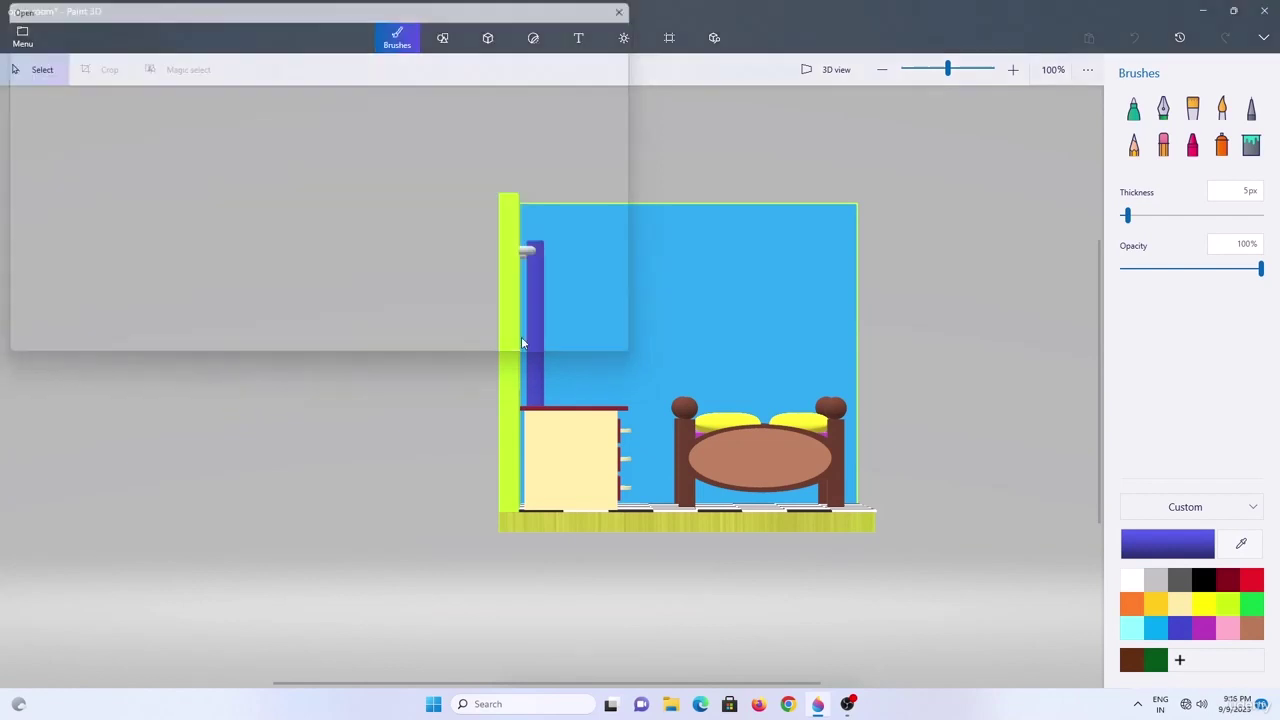
Scale down the framed picture and hang it on the blue wall above the bed and drawer cabinet.
drag(367, 261, 528, 366)
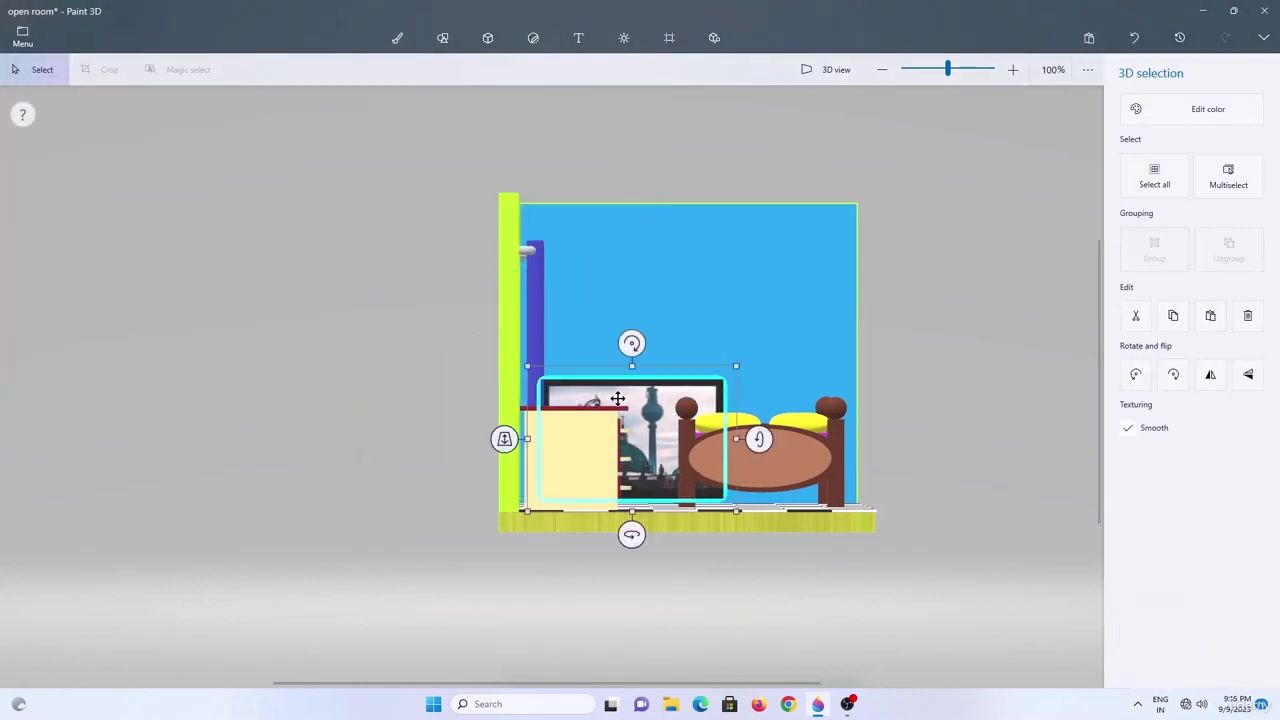
drag(617, 400, 674, 273)
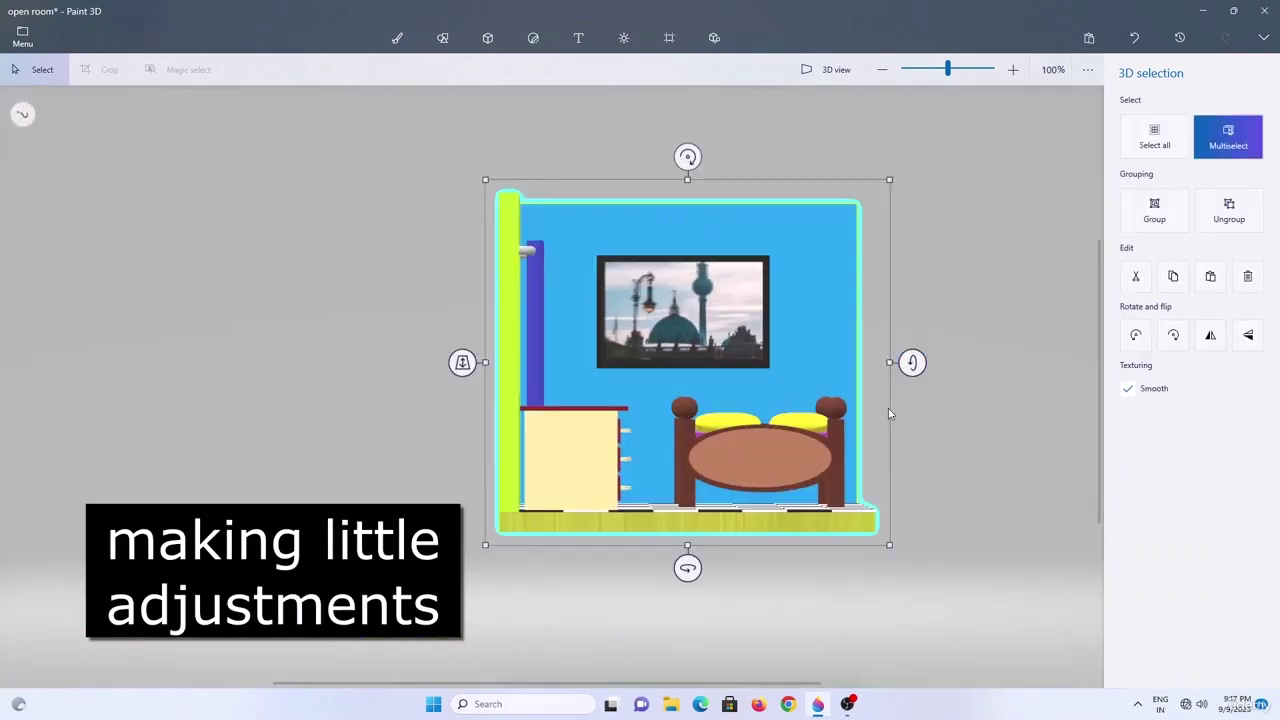
Group the whole room and turn it to face the window wall, then lengthen the bed slightly toward the drawer cabinet.
key(ctrl+g)
drag(687, 568, 499, 566)
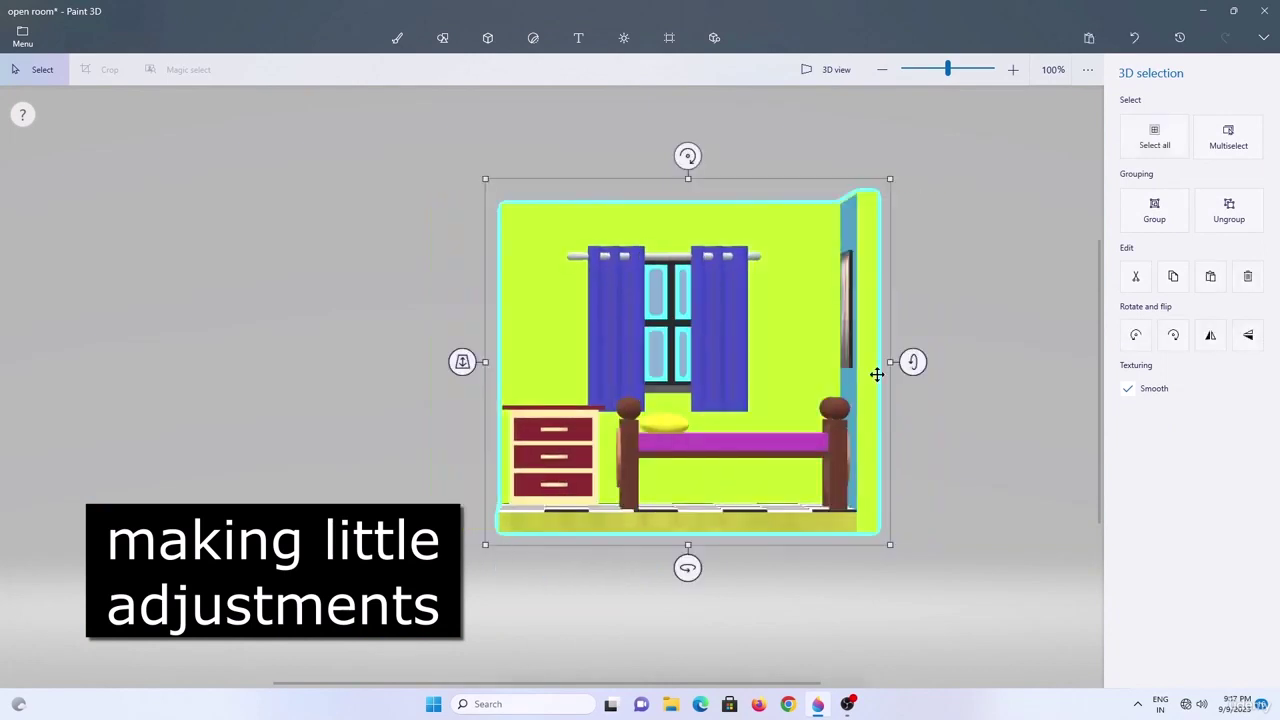
click(687, 568)
double_click(748, 462)
ctrl+drag(604, 453, 588, 453)
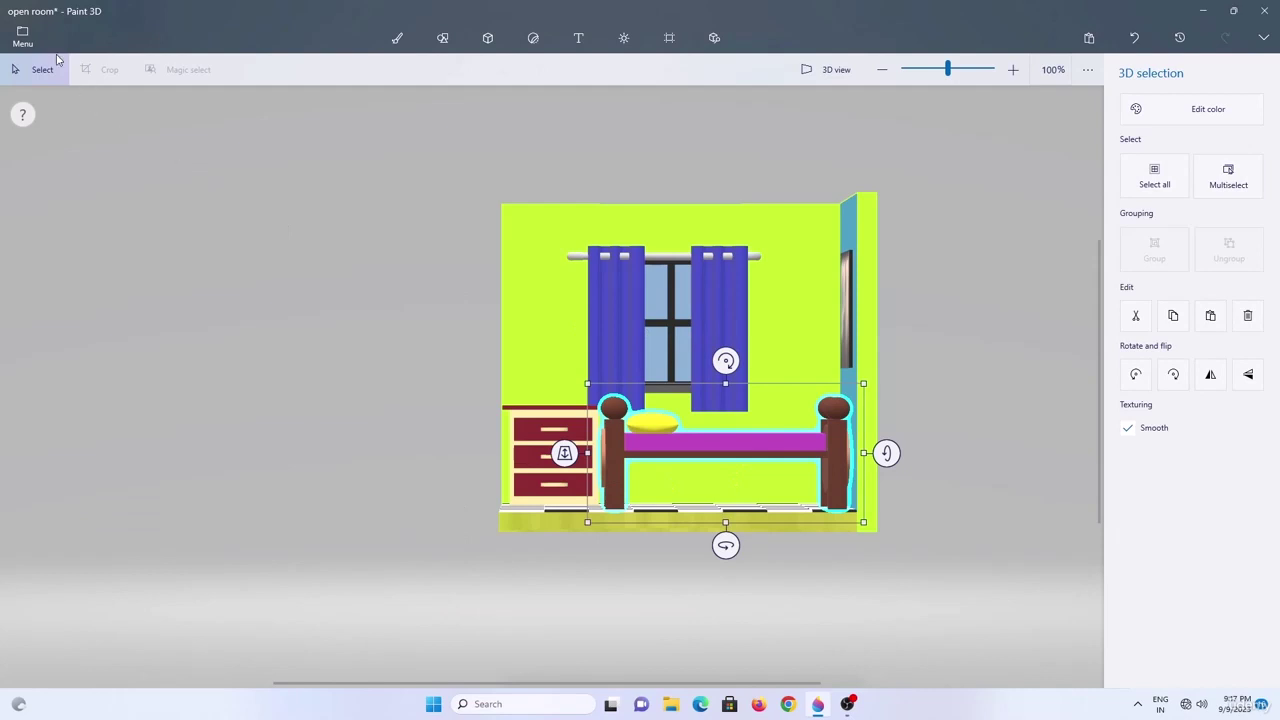
Save a copy of the furnished room as the 3D model open room.glb in the Documents folder.
click(25, 40)
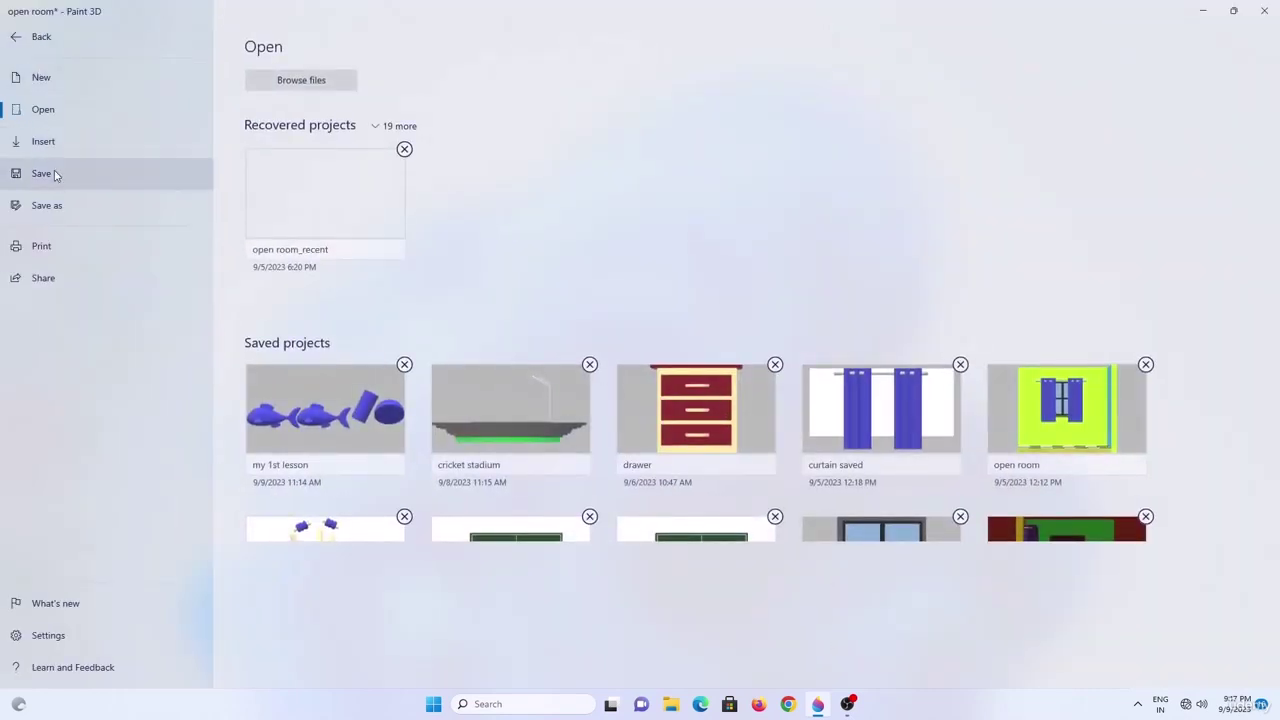
click(62, 205)
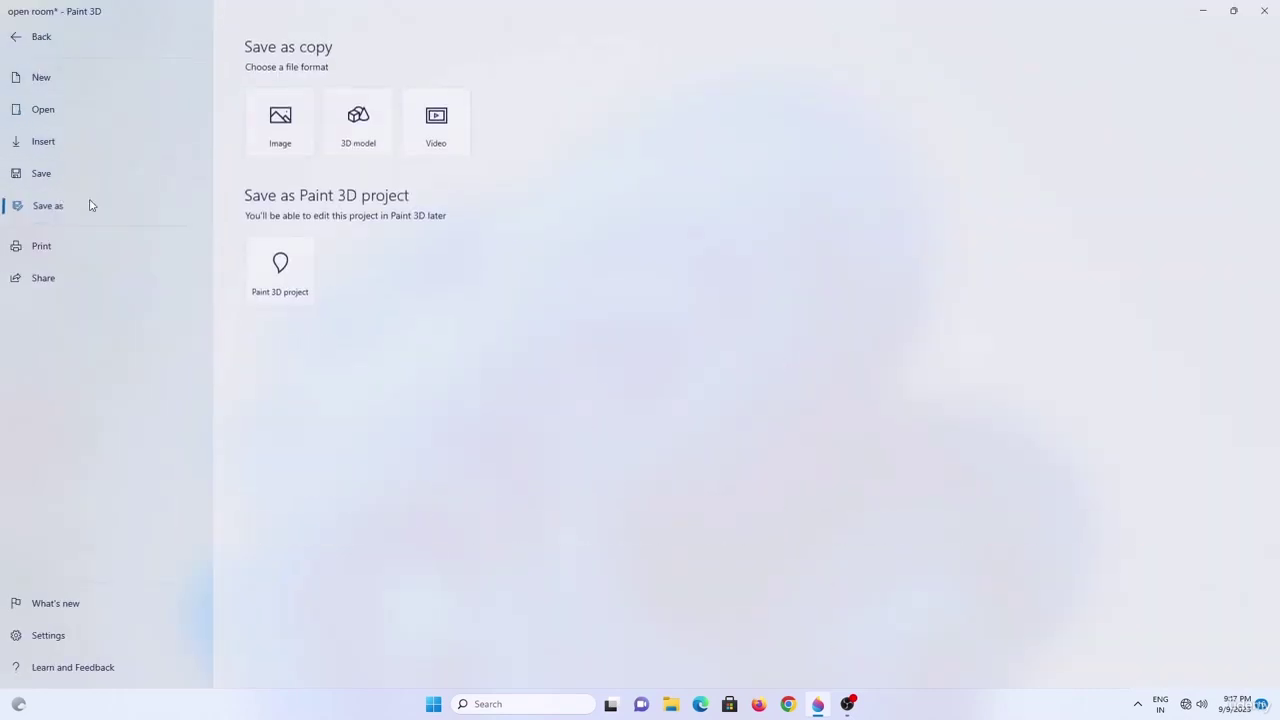
click(369, 143)
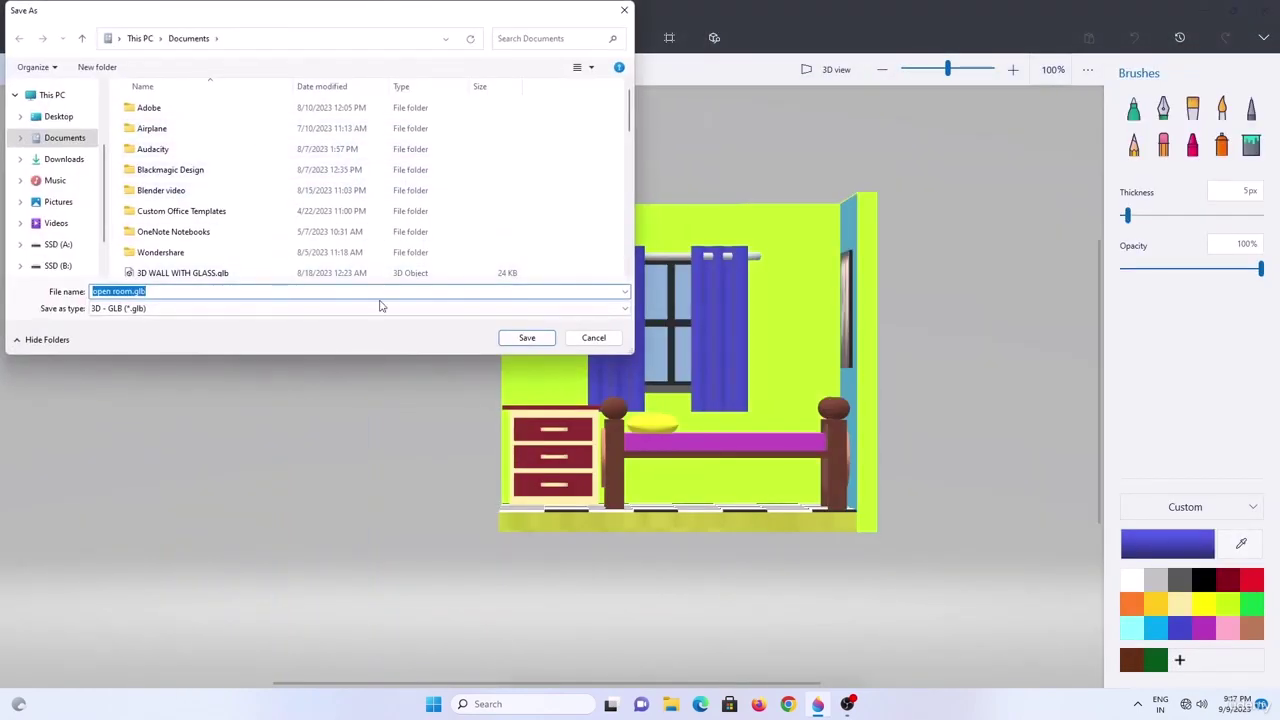
click(540, 338)
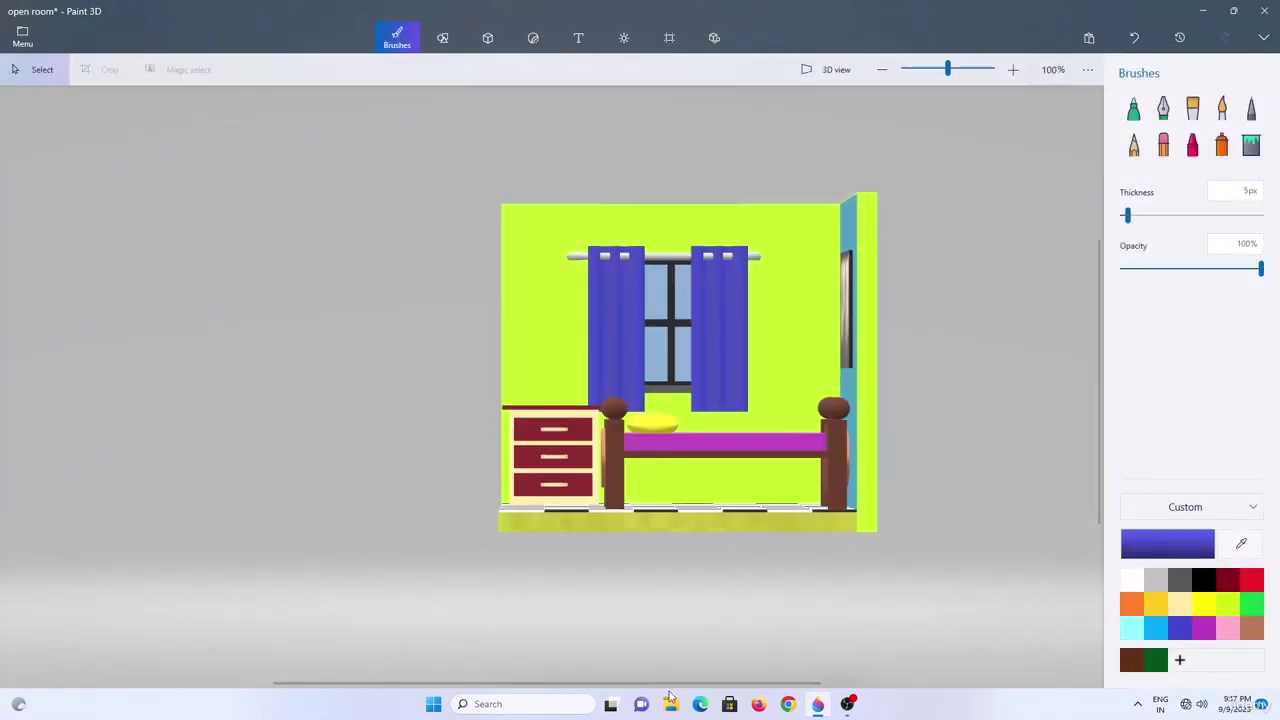
Switch to File Explorer, open open room.glb from Documents in 3D Viewer and inspect the furnished room from another angle.
click(670, 703)
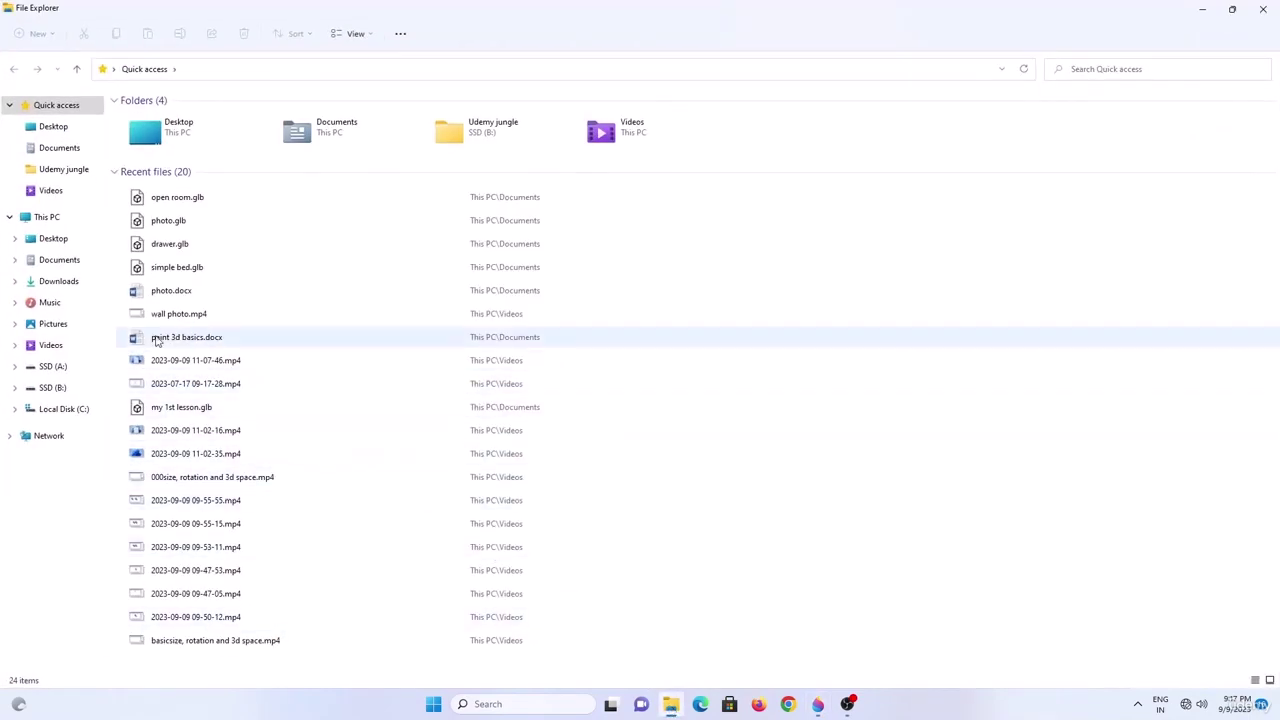
click(59, 261)
scroll(240, 450, down, 15)
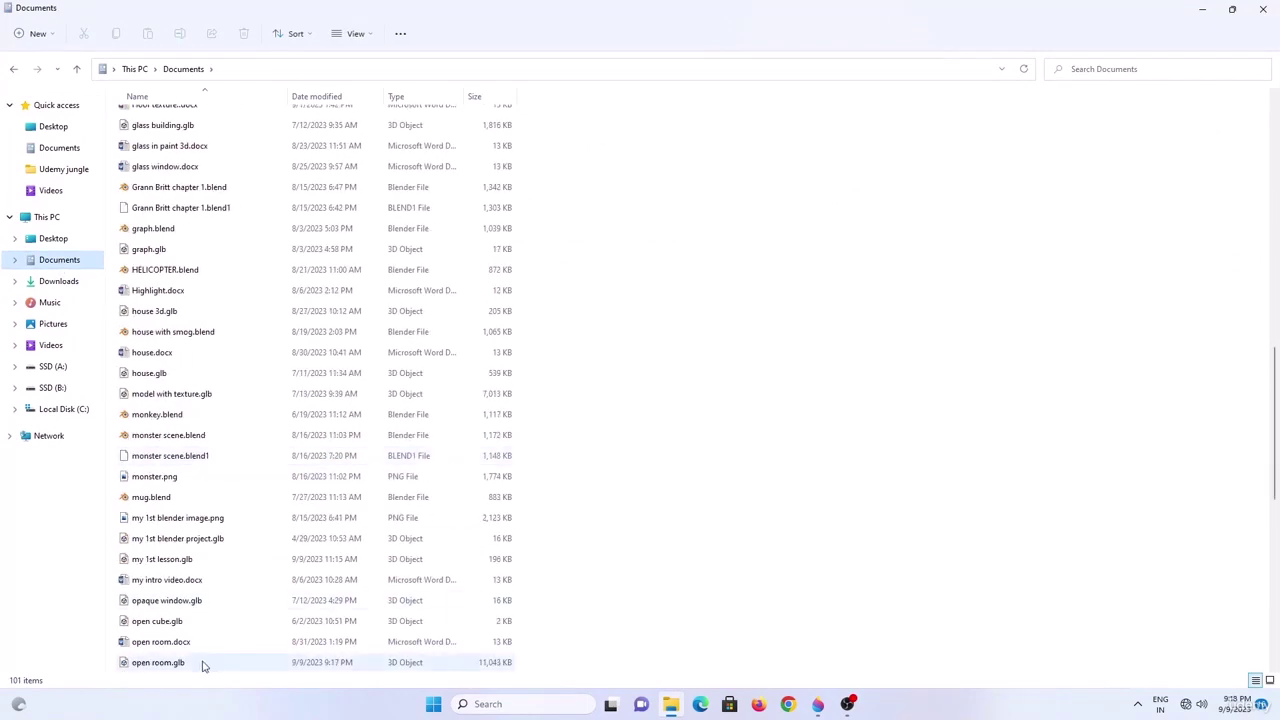
double_click(202, 662)
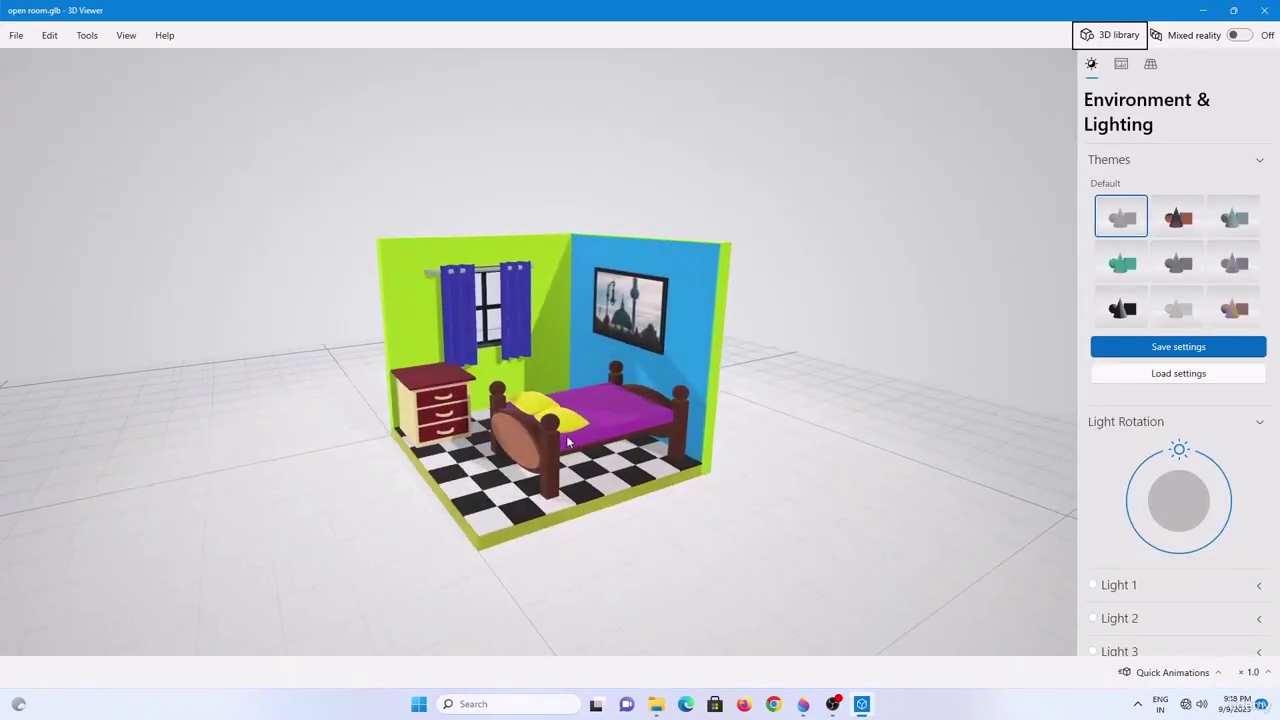
scroll(560, 442, up, 5)
scroll(560, 442, down, 5)
drag(540, 442, 645, 438)
scroll(595, 434, up, 3)
scroll(750, 450, down, 5)
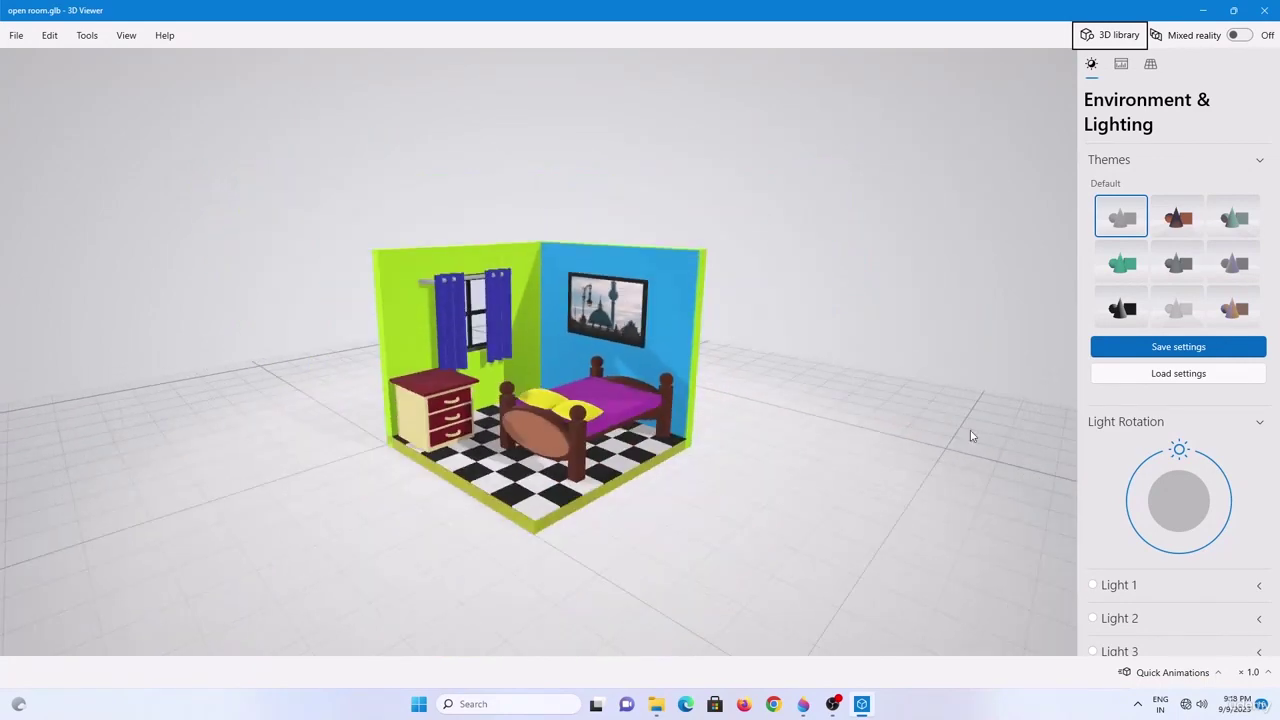
Apply the black lighting theme and rotate the light until both walls and the furniture are brightly lit.
click(1122, 310)
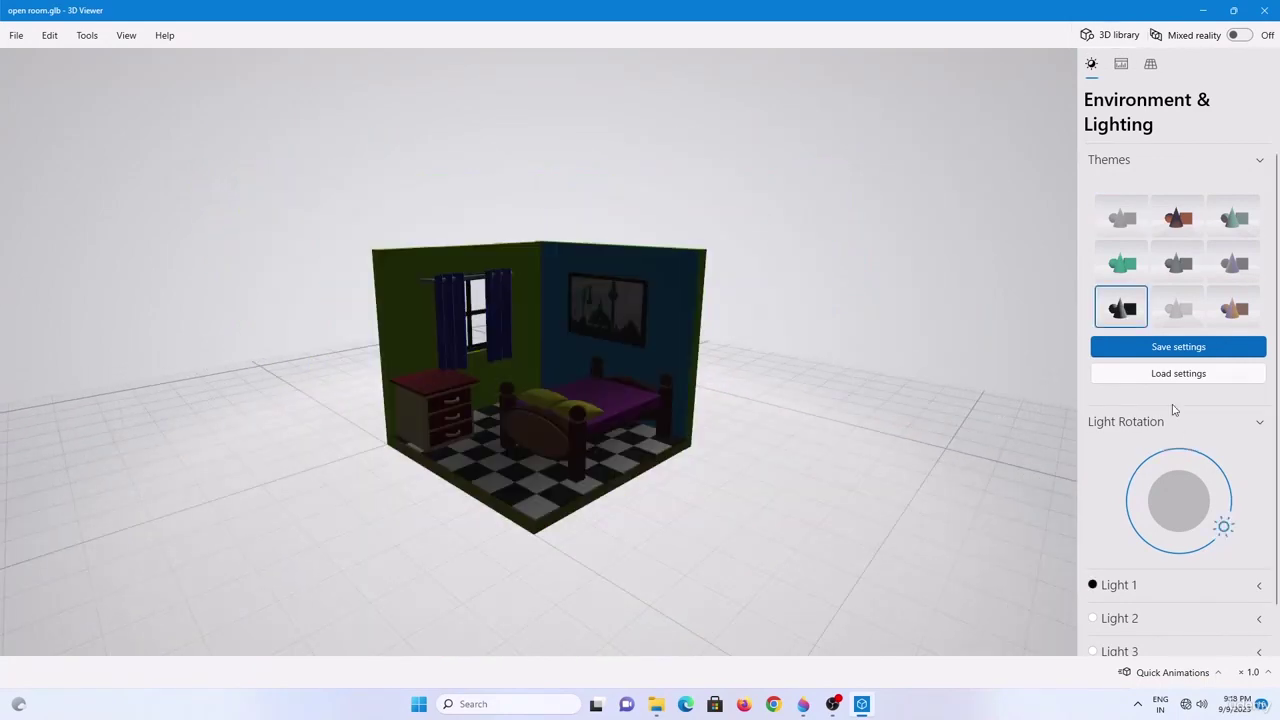
drag(1224, 526, 1155, 457)
scroll(648, 448, up, 3)
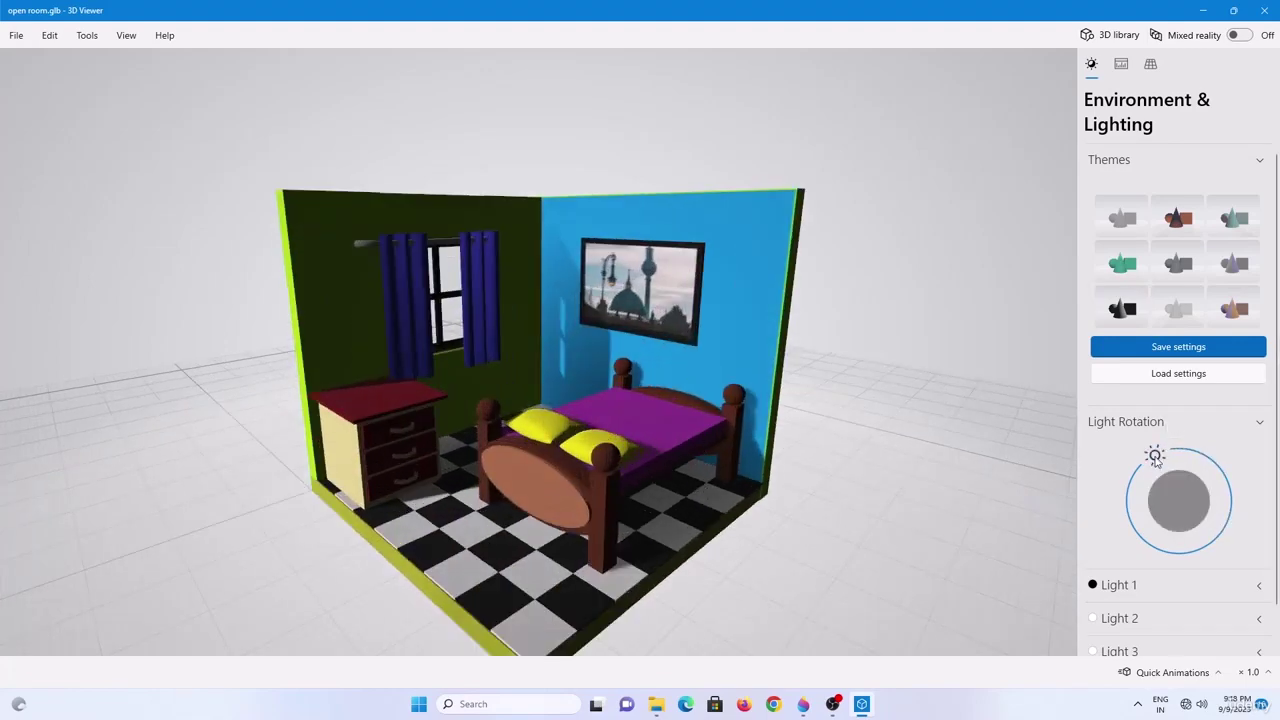
drag(1155, 457, 1148, 501)
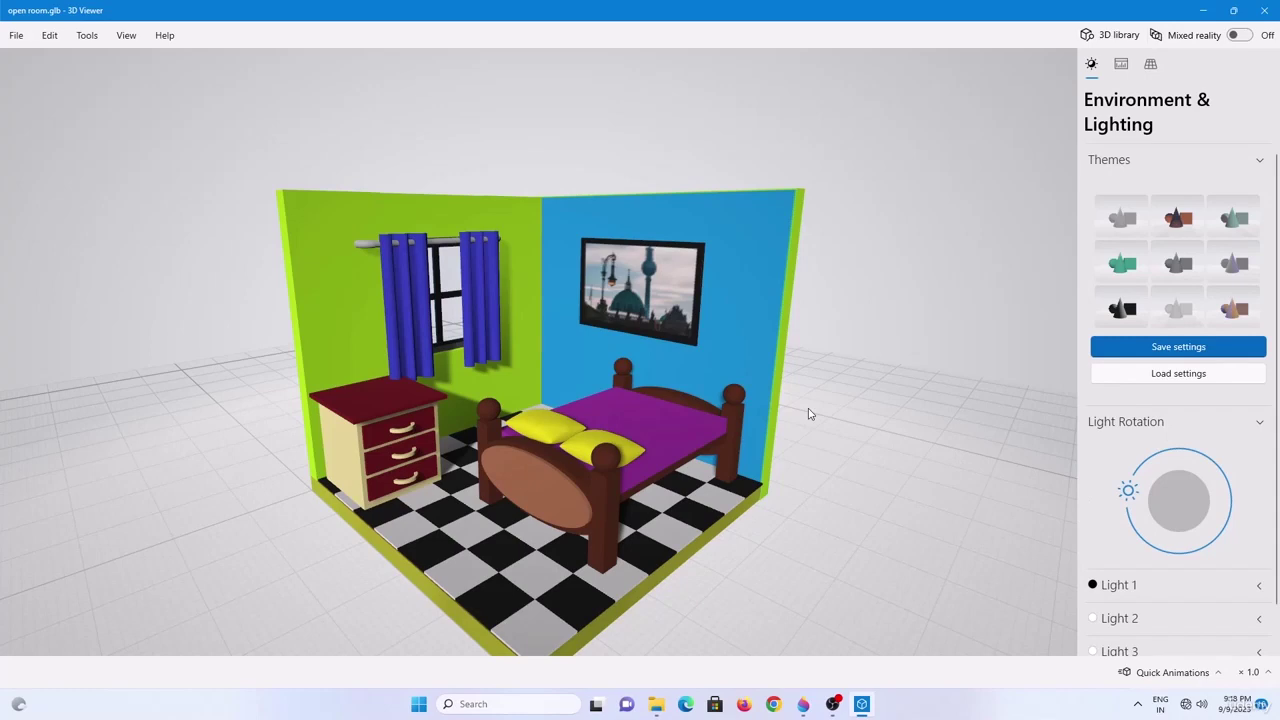
mouse_move(797, 420)
mouse_down()
mouse_move(826, 403)
mouse_move(800, 419)
mouse_up()
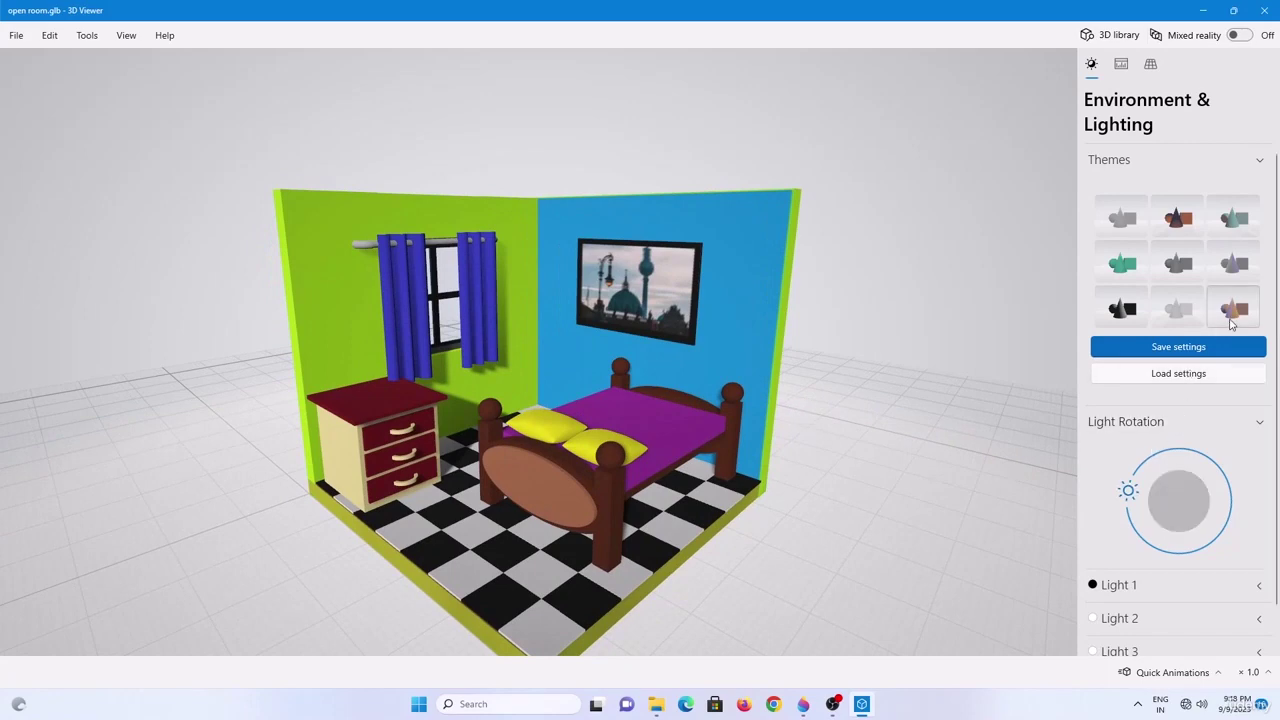
Try the white theme and the orange-and-violet theme, and rotate the latter's lights to the opposite side of the room.
scroll(1204, 389, down, 1)
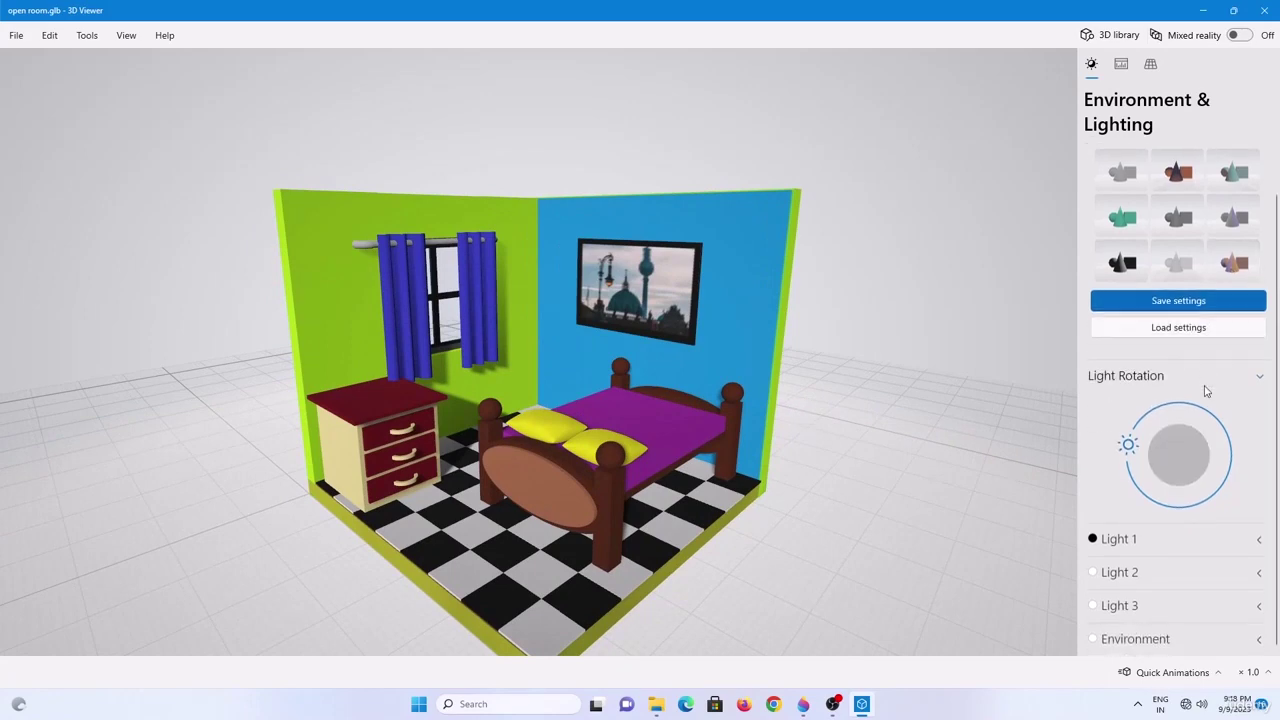
click(1175, 259)
click(1230, 260)
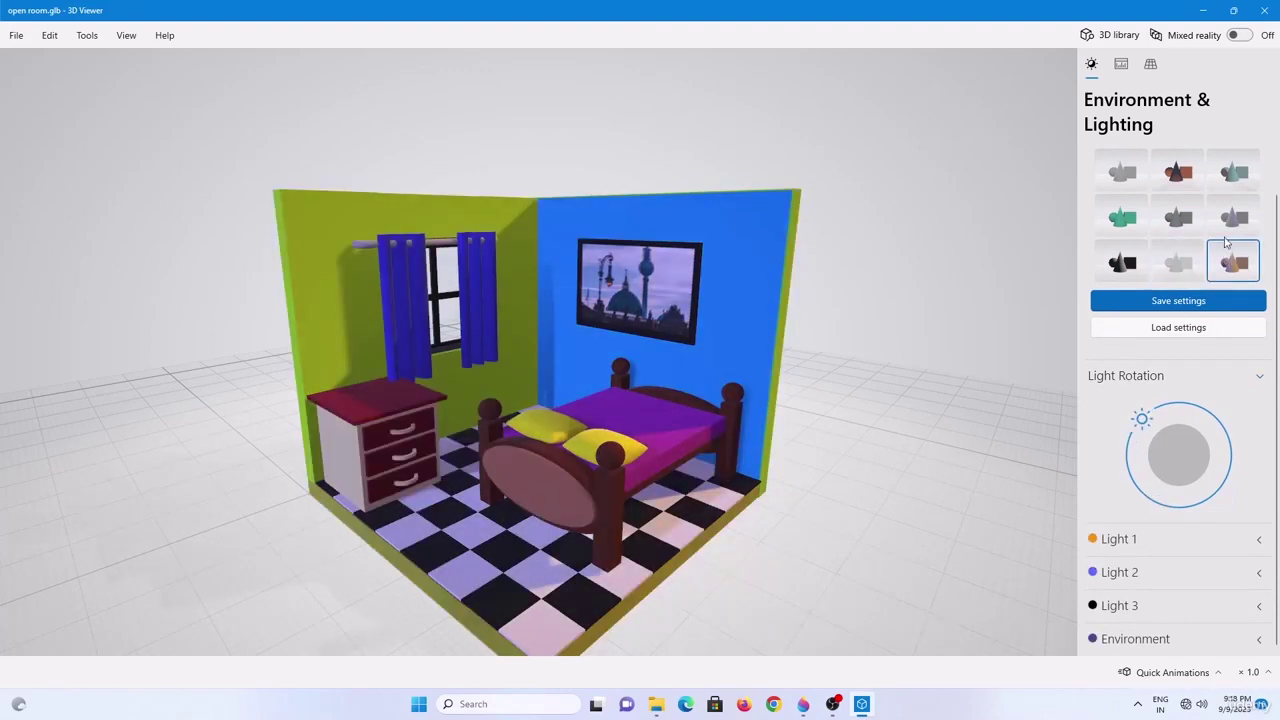
drag(1142, 419, 1209, 491)
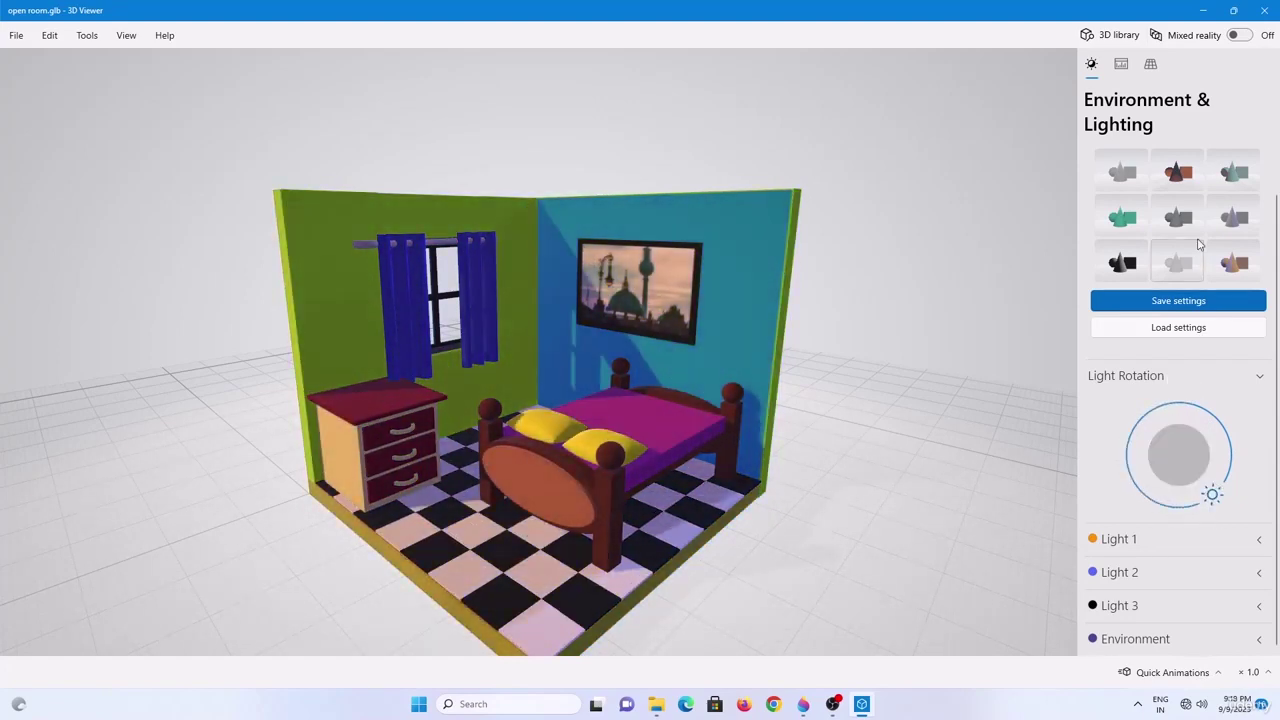
Preview the room under the dark grey and green lighting themes, and switch back to the default theme.
click(1186, 218)
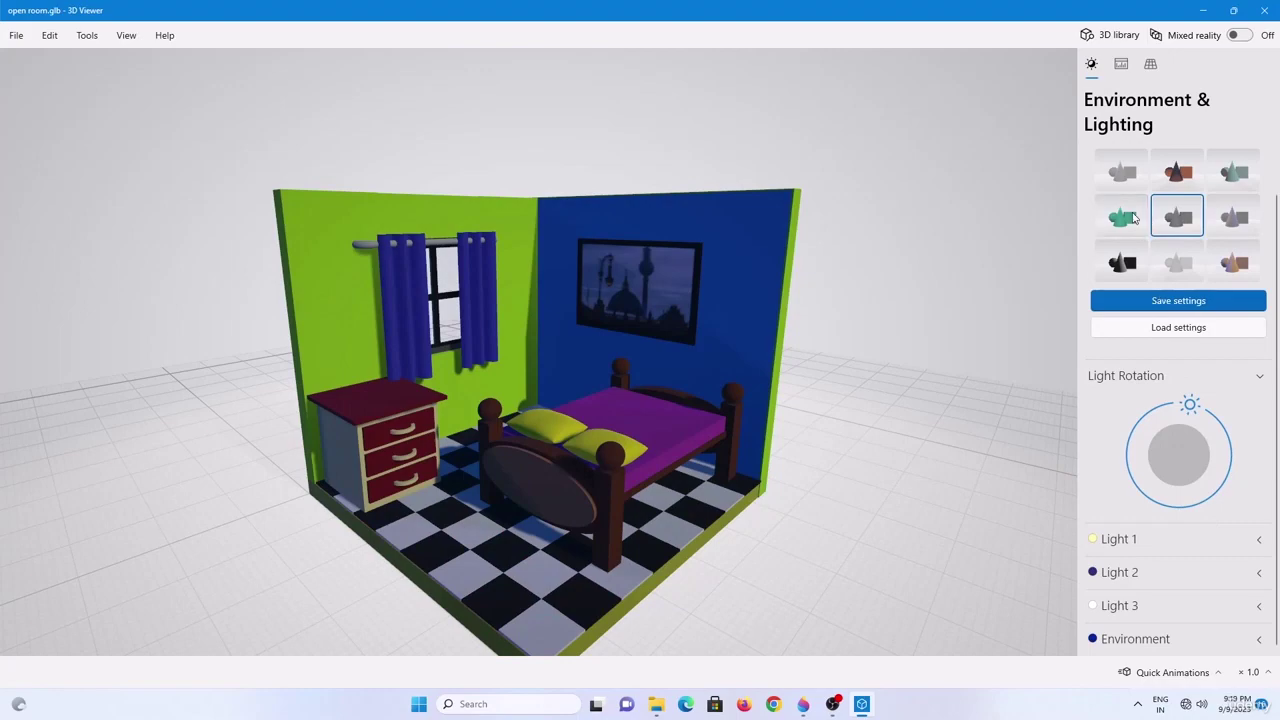
click(1133, 218)
click(1124, 174)
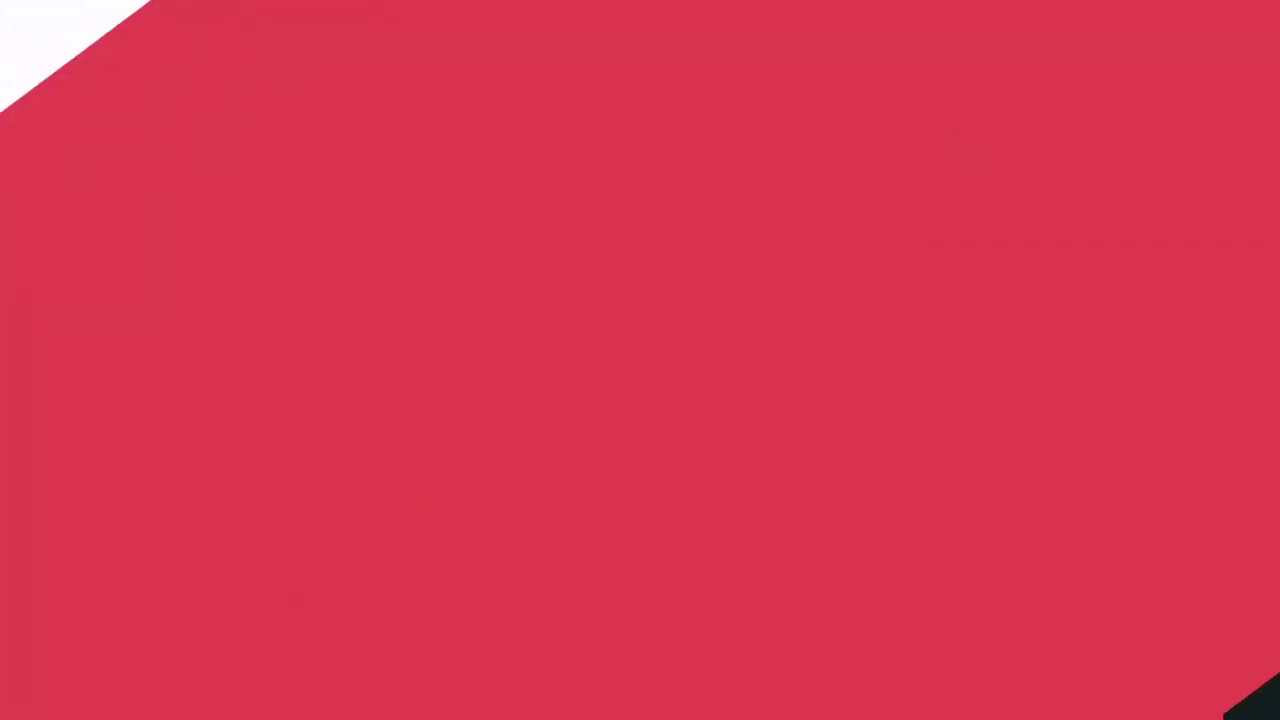